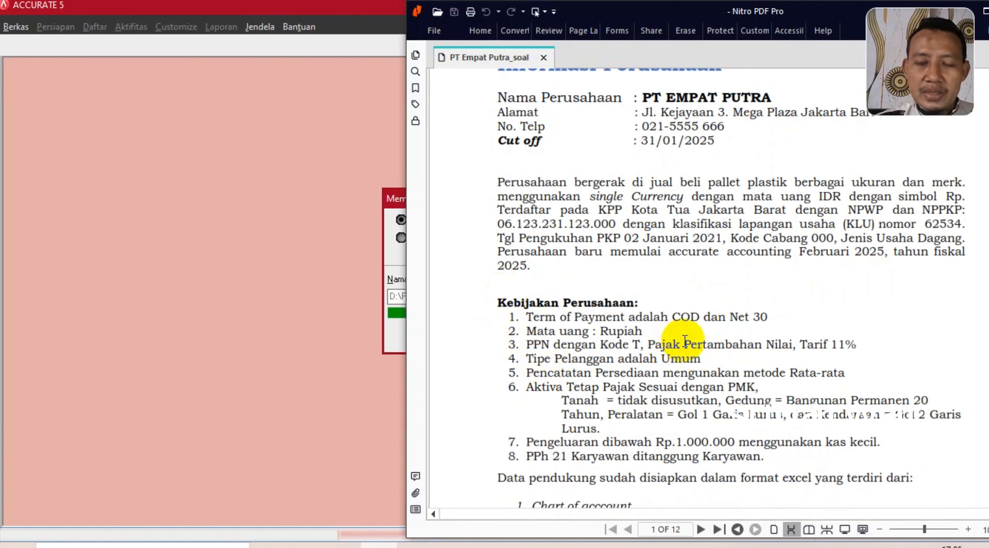
# - Read the PT EMPAT PUTRA case study through page 5's February 2025 transactions, then return to Accurate
pyautogui.scroll(-5, 662, 342)
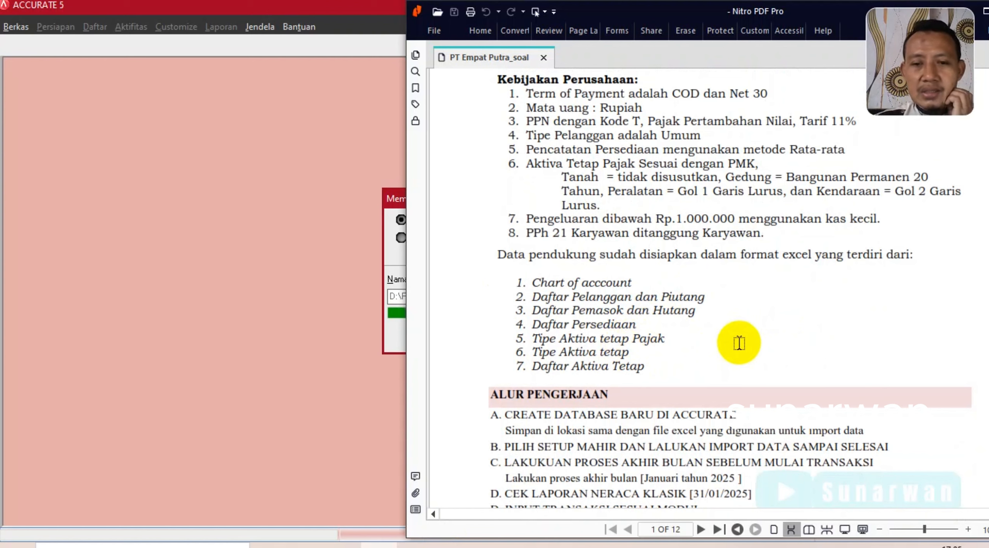
pyautogui.scroll(-4, 739, 343)
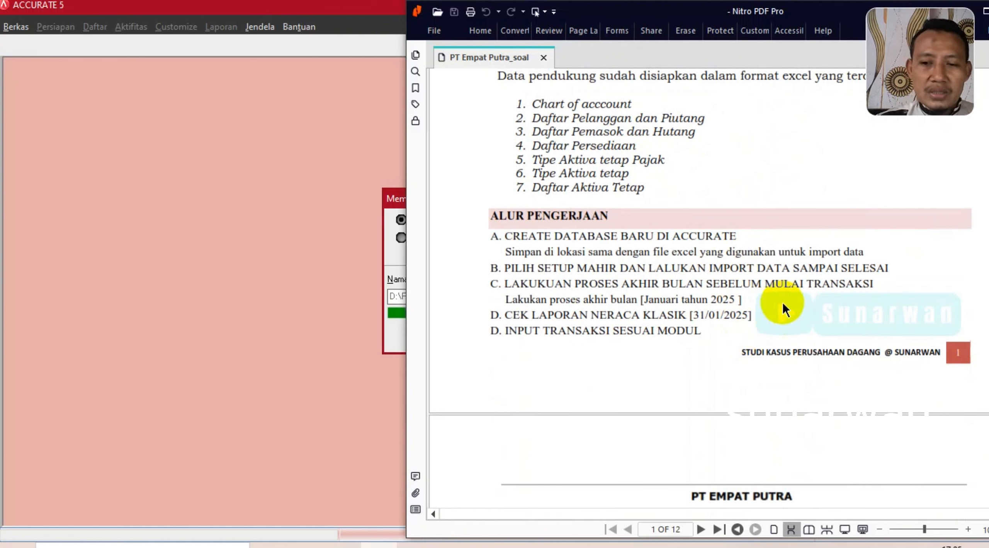
pyautogui.scroll(-7, 703, 337)
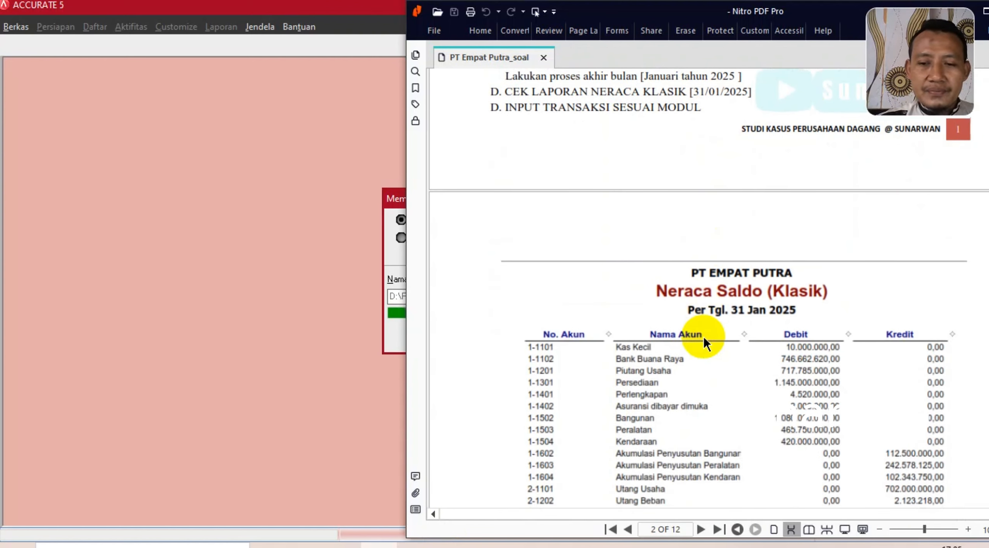
pyautogui.scroll(8, 703, 337)
pyautogui.scroll(-5, 705, 335)
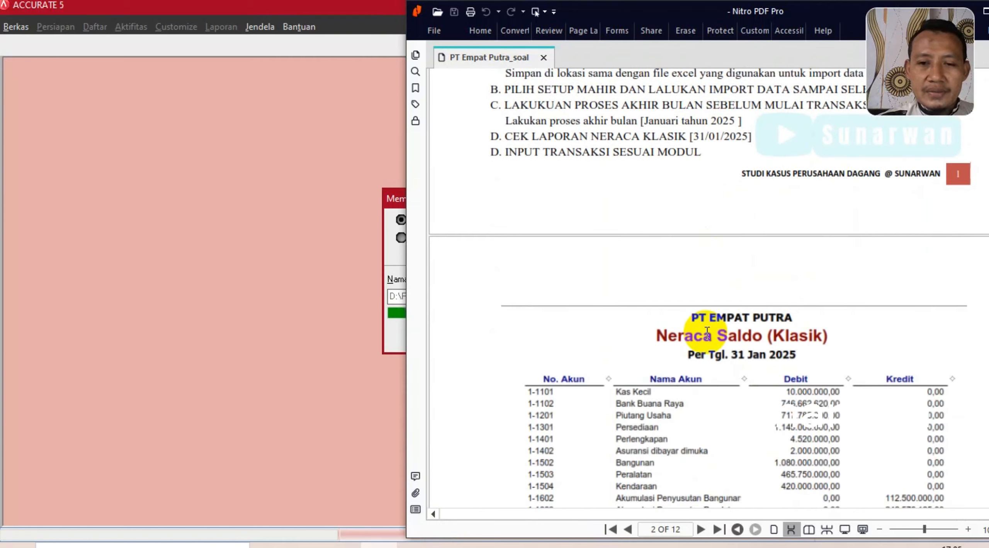
pyautogui.scroll(5, 688, 203)
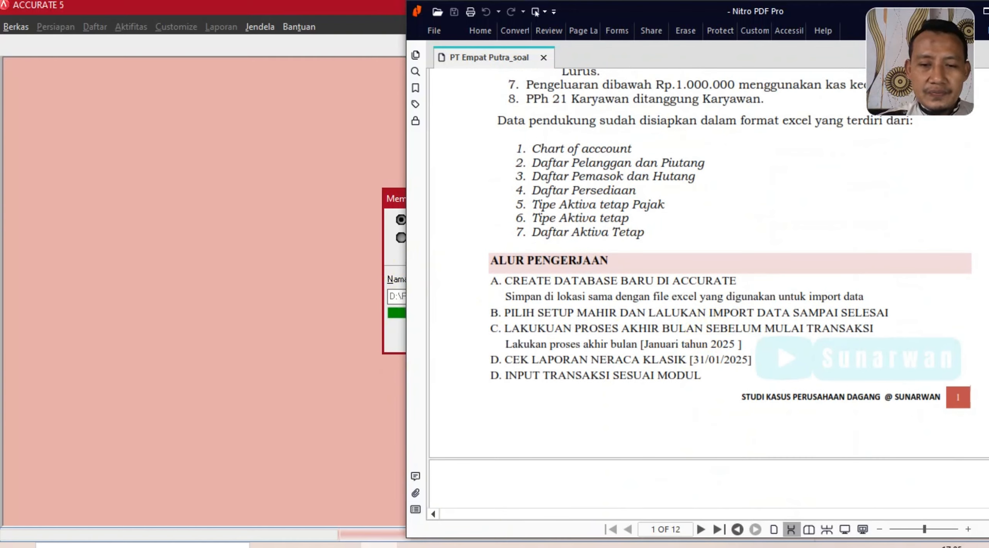
pyautogui.scroll(-6, 643, 343)
pyautogui.scroll(3, 644, 342)
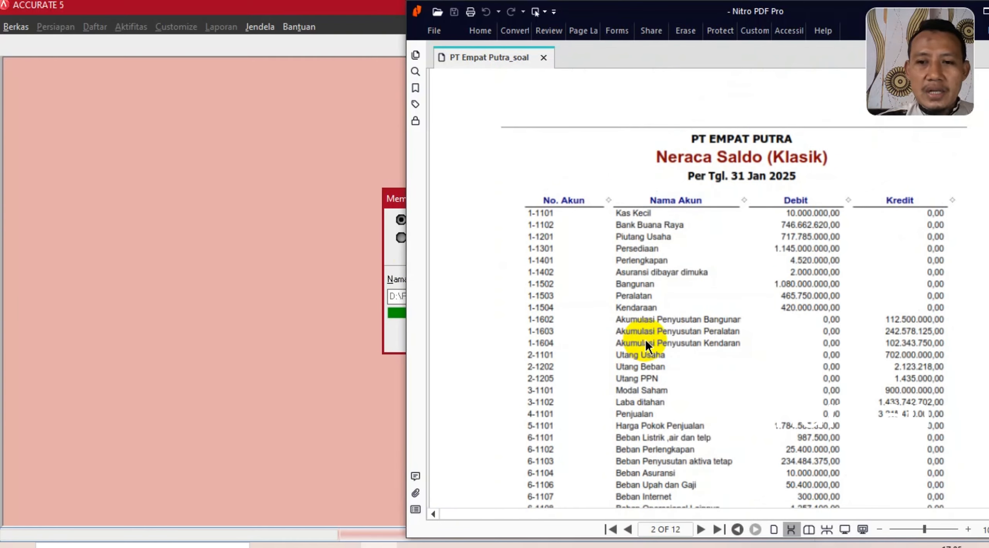
pyautogui.scroll(-5, 646, 342)
pyautogui.scroll(-10, 646, 340)
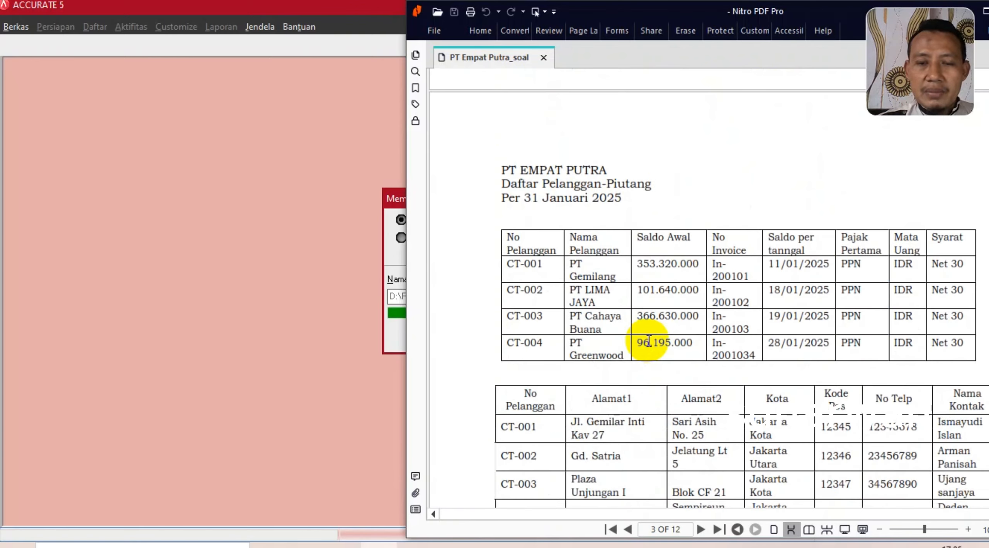
pyautogui.scroll(-10, 648, 341)
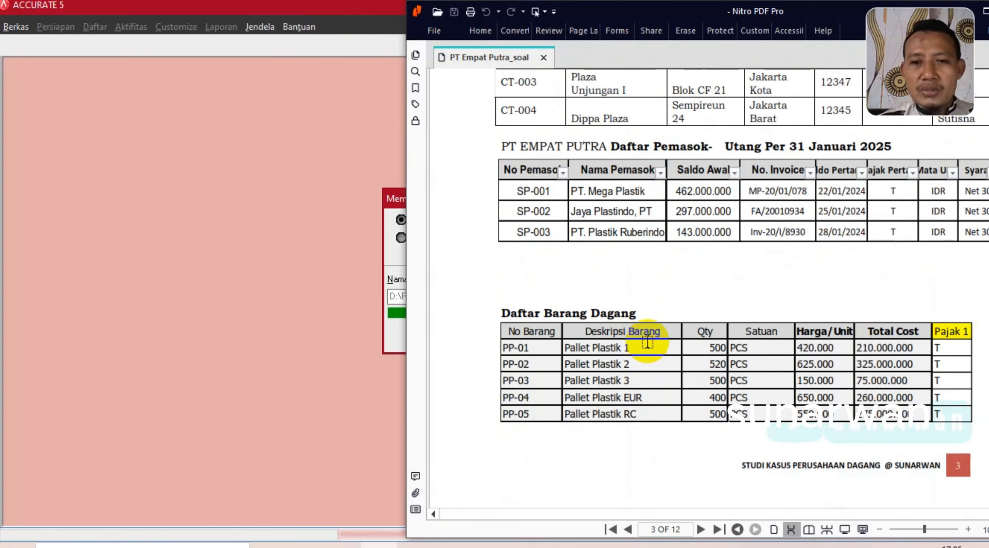
pyautogui.scroll(-8, 648, 342)
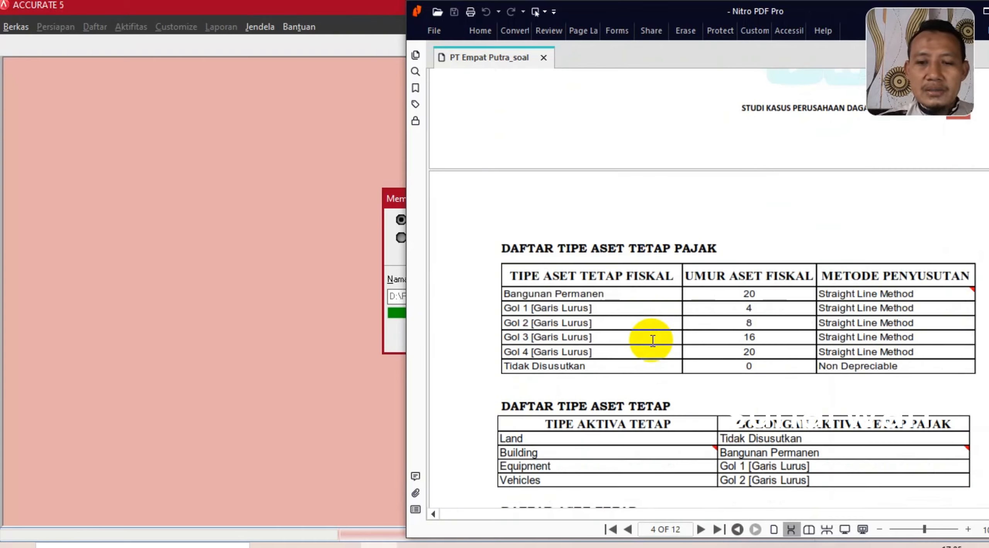
pyautogui.scroll(-10, 652, 341)
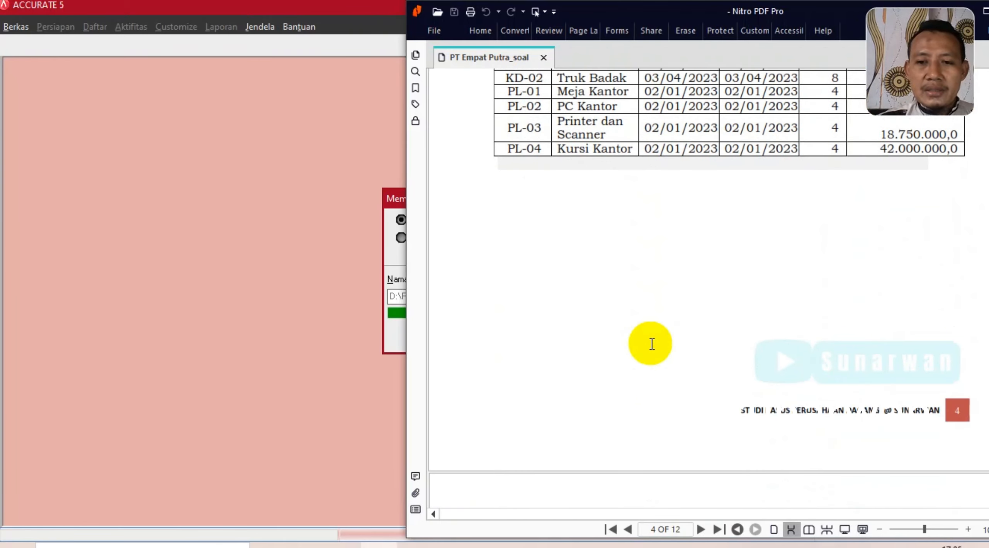
pyautogui.scroll(-10, 652, 344)
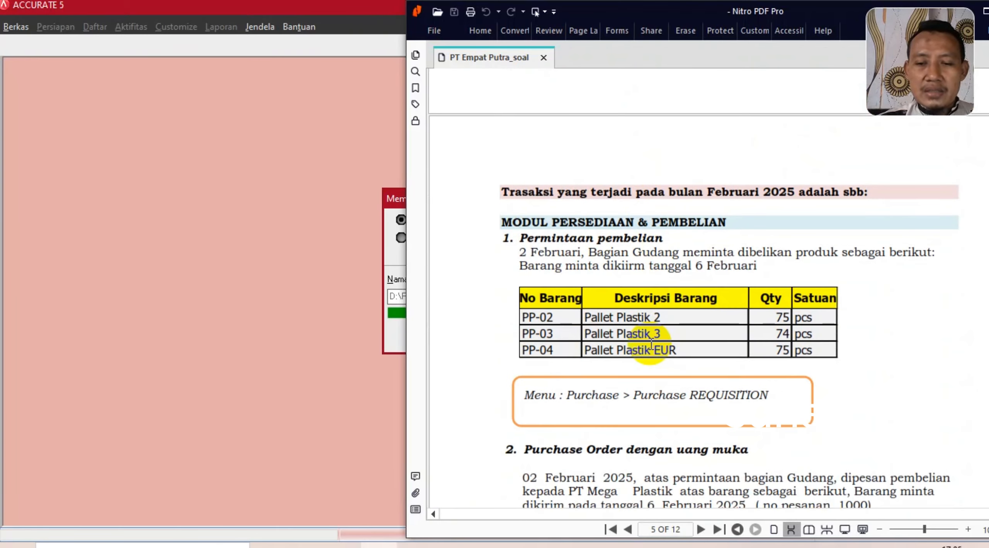
pyautogui.scroll(-3, 618, 339)
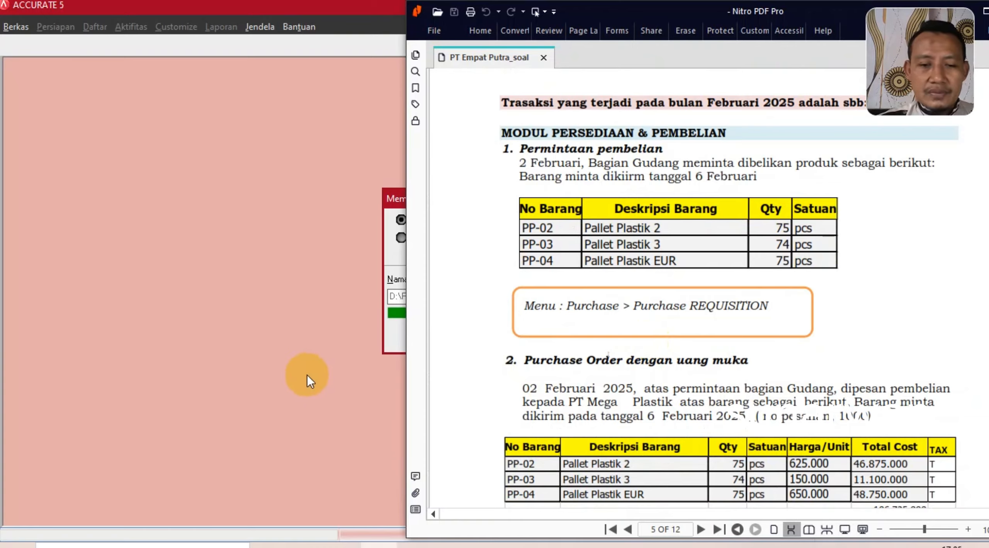
pyautogui.click(307, 375)
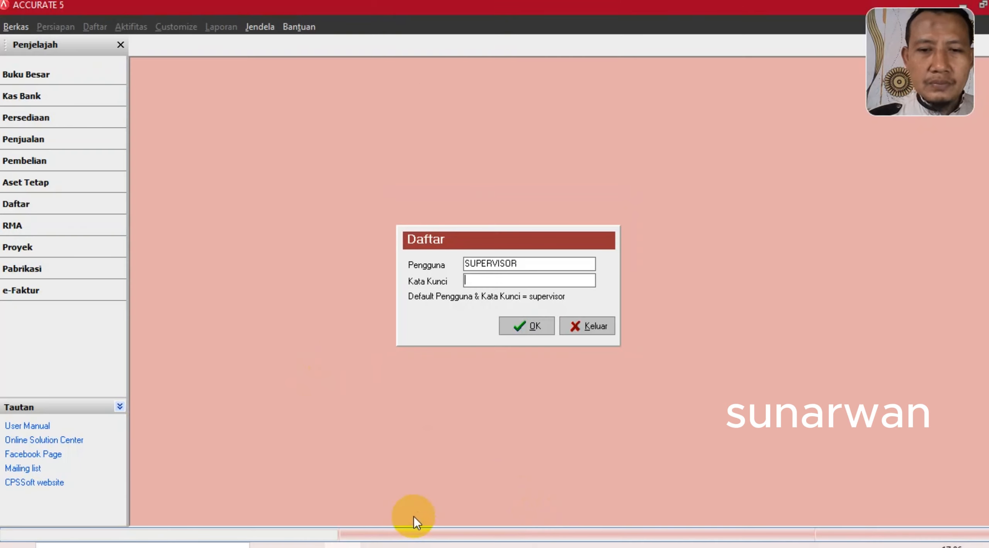
# - Log in to Accurate 5 as the supervisor user with its password
pyautogui.click(537, 261)
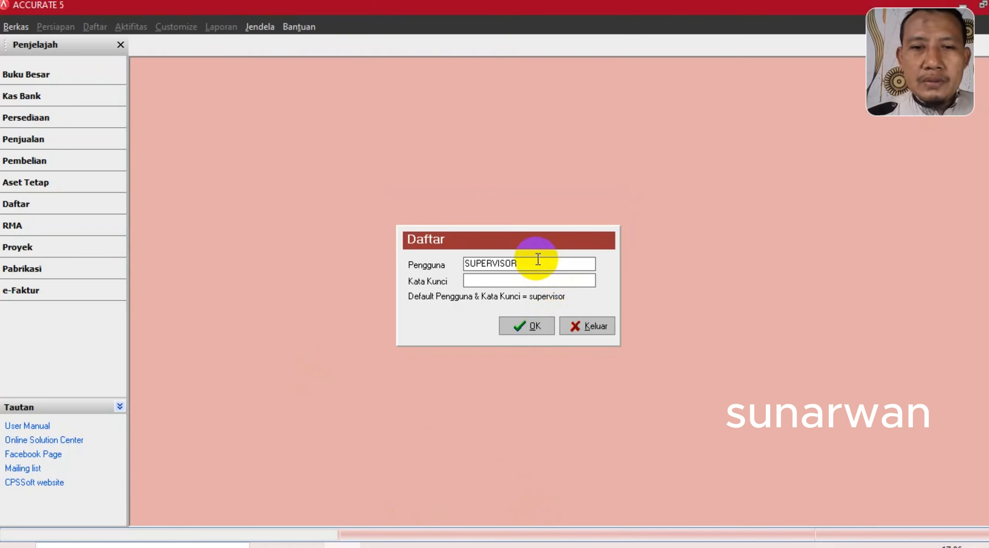
pyautogui.moveTo(537, 261); pyautogui.dragTo(452, 268)
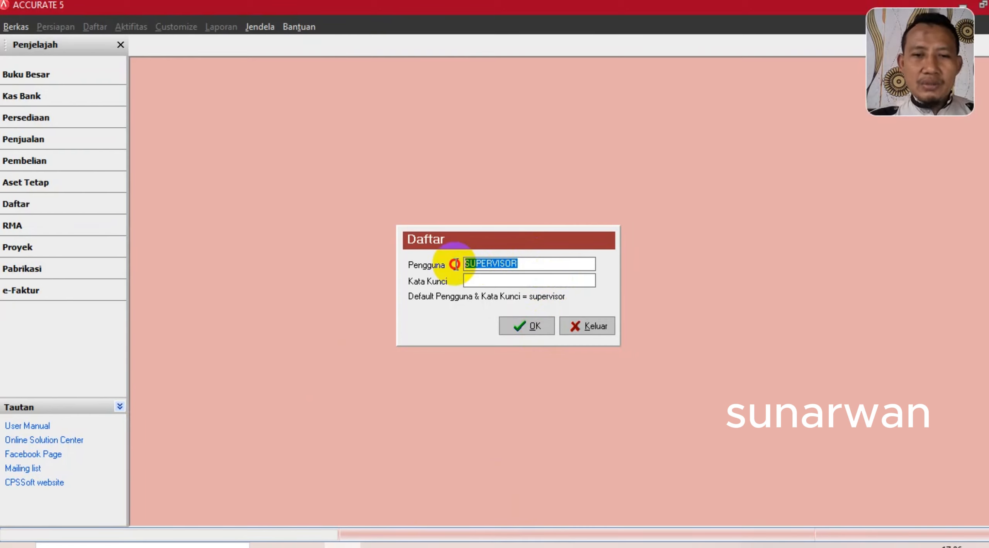
pyautogui.click(472, 281)
pyautogui.write('supervisor')
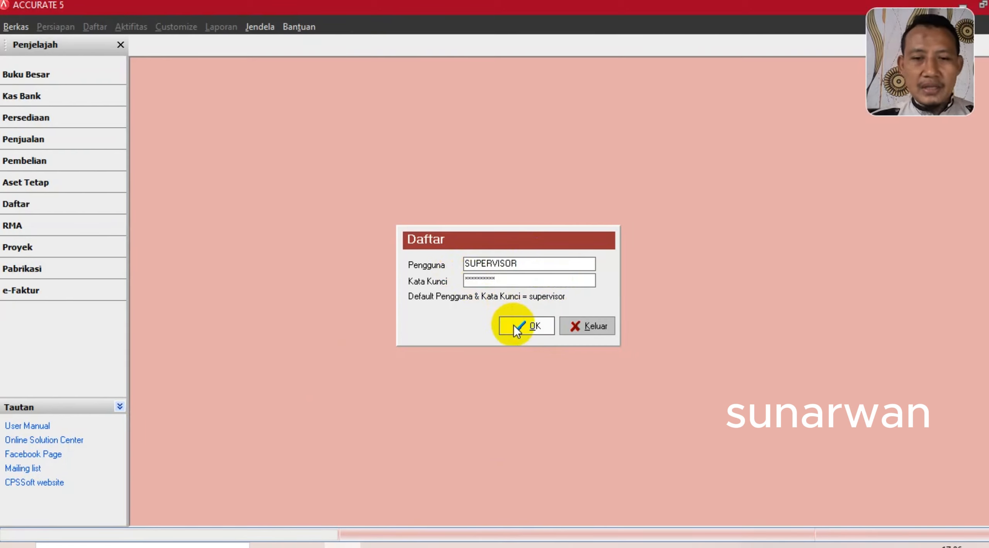
pyautogui.click(515, 324)
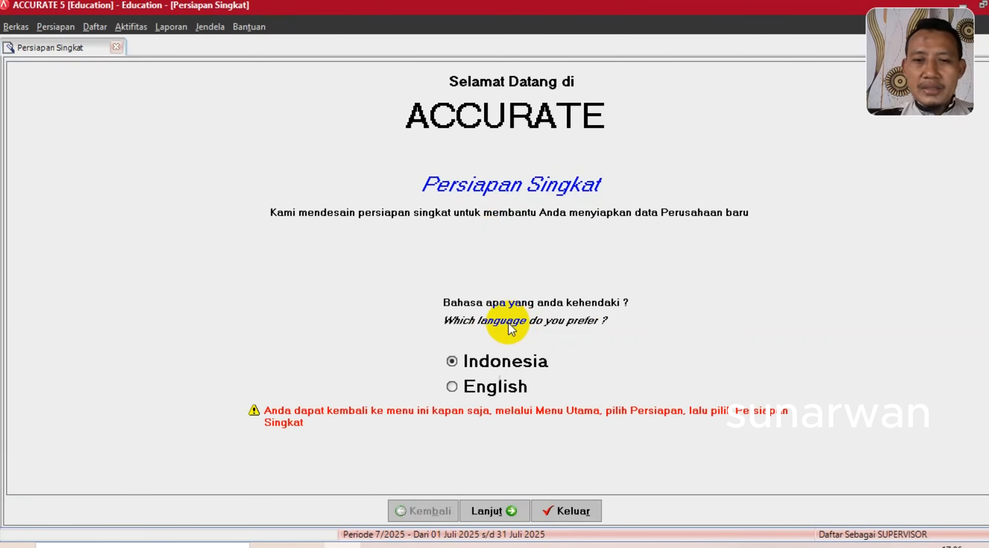
# - Accept the language choice and start the wizard in Persiapan Mahir (expert) mode
pyautogui.click(484, 512)
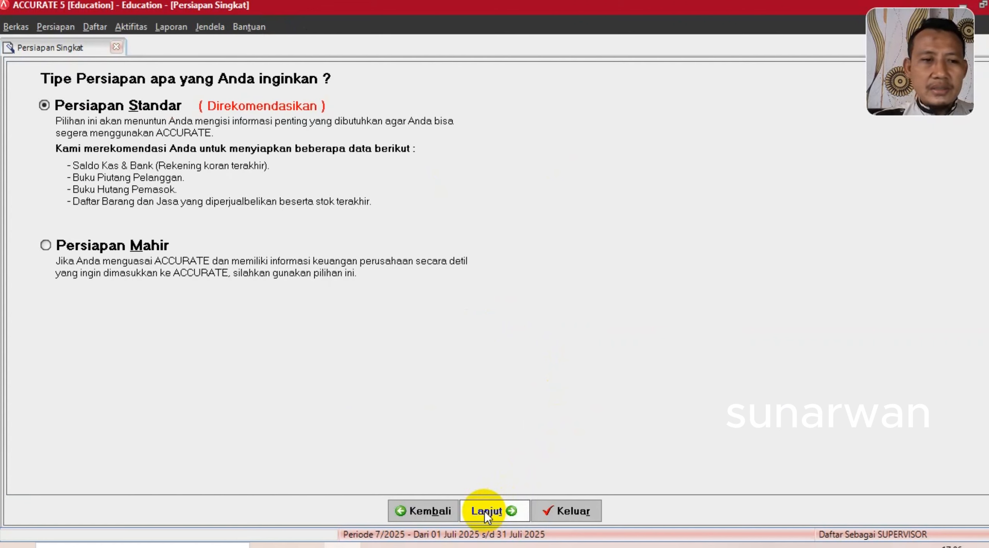
pyautogui.click(46, 246)
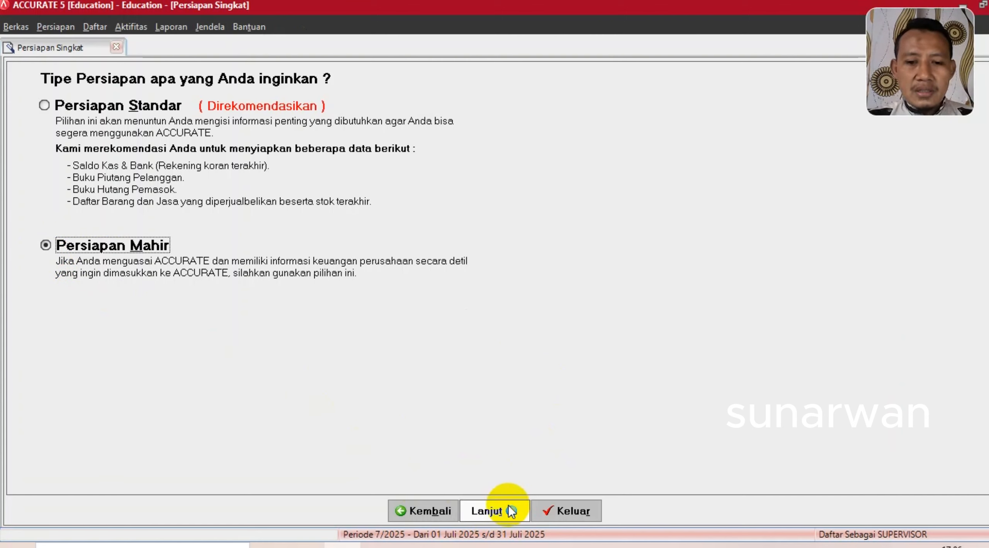
pyautogui.click(491, 510)
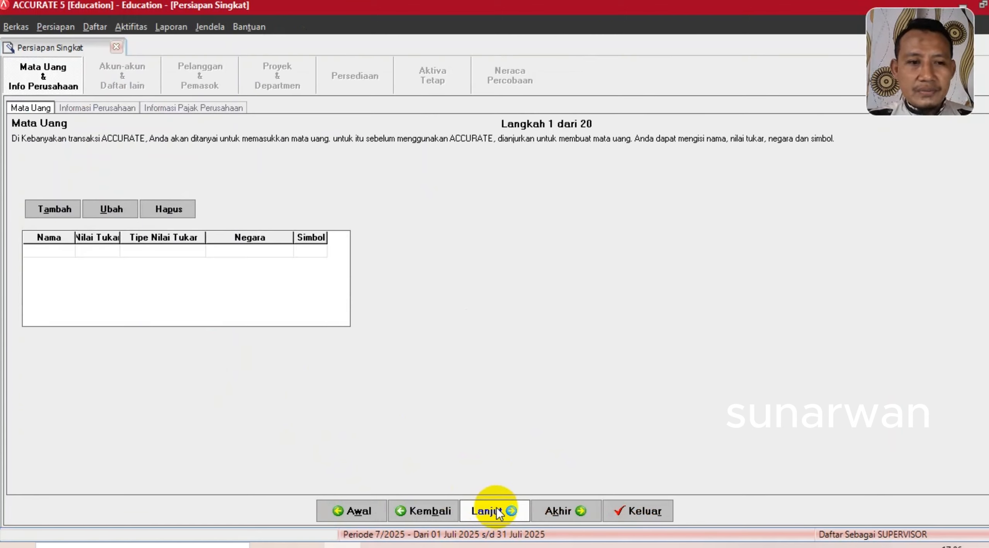
# - Add currency RUPIAH with exchange rate 1, country INDONESIA and symbol Rp, then continue
pyautogui.click(48, 250)
pyautogui.write('R')
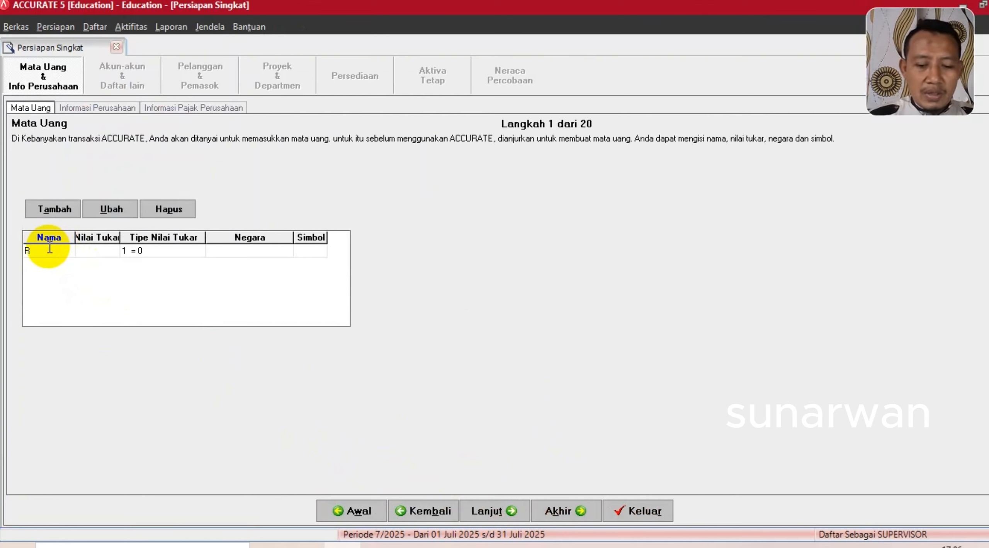
pyautogui.write('UPIAH')
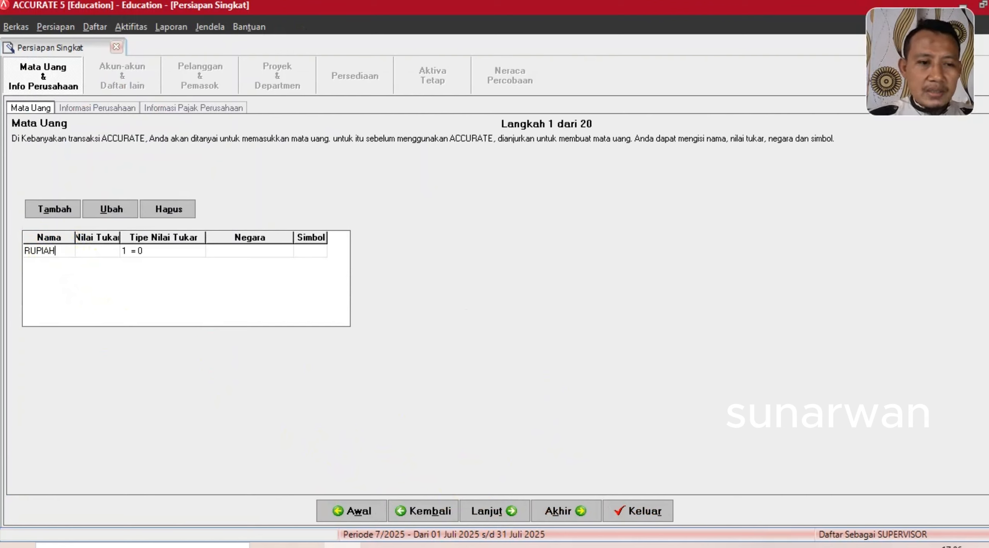
pyautogui.press('Tab')
pyautogui.write('1')
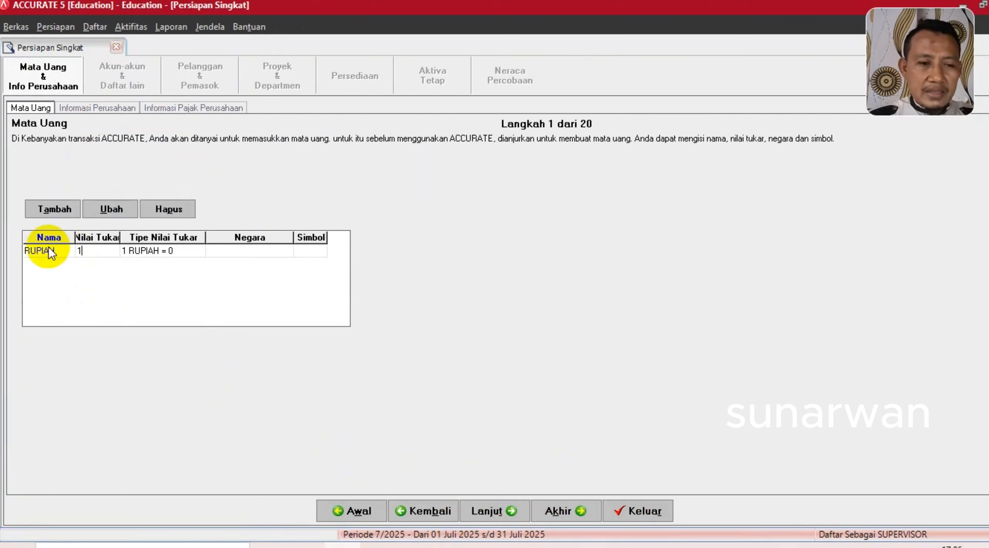
pyautogui.press('Tab')
pyautogui.press('Tab')
pyautogui.write('I')
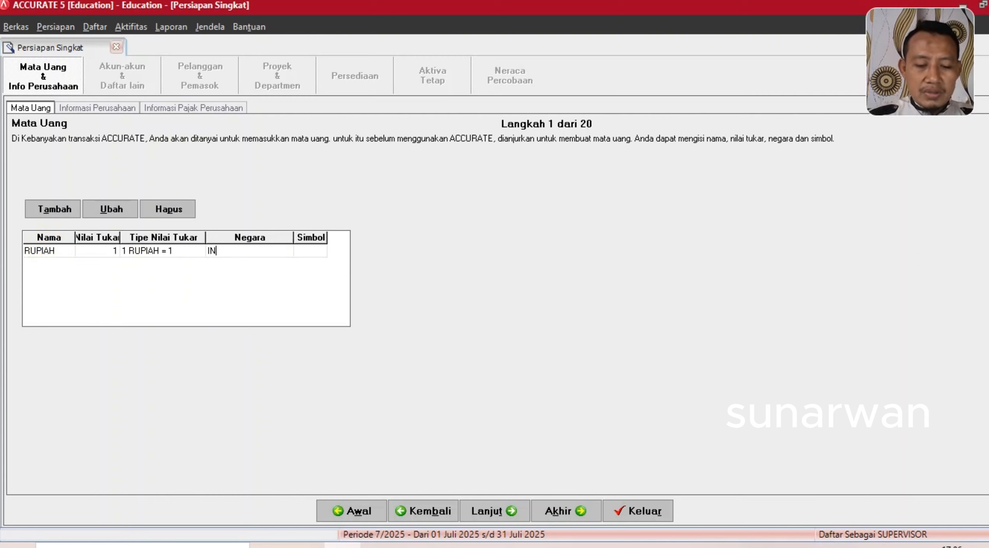
pyautogui.write('NDONE')
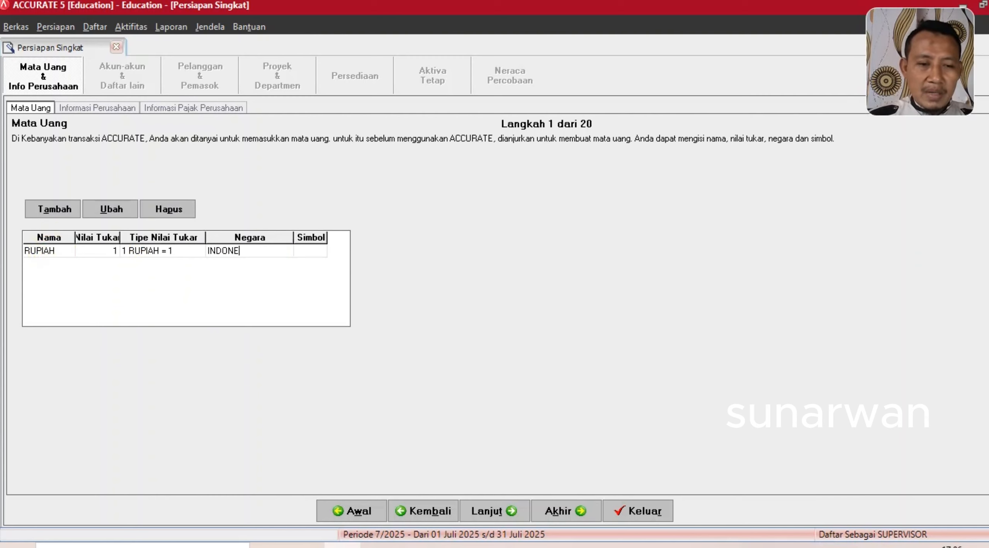
pyautogui.write('SIA')
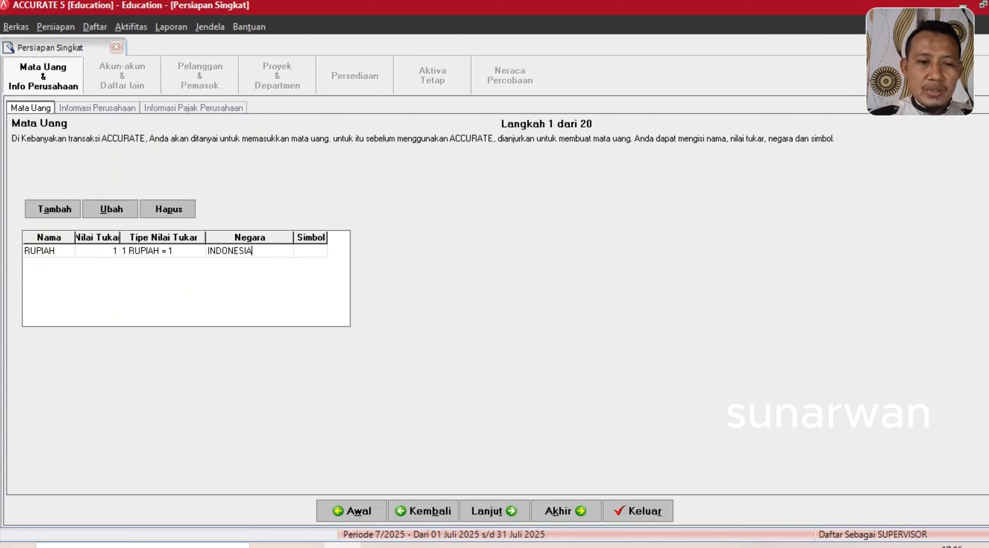
pyautogui.press('Tab')
pyautogui.write('Rp')
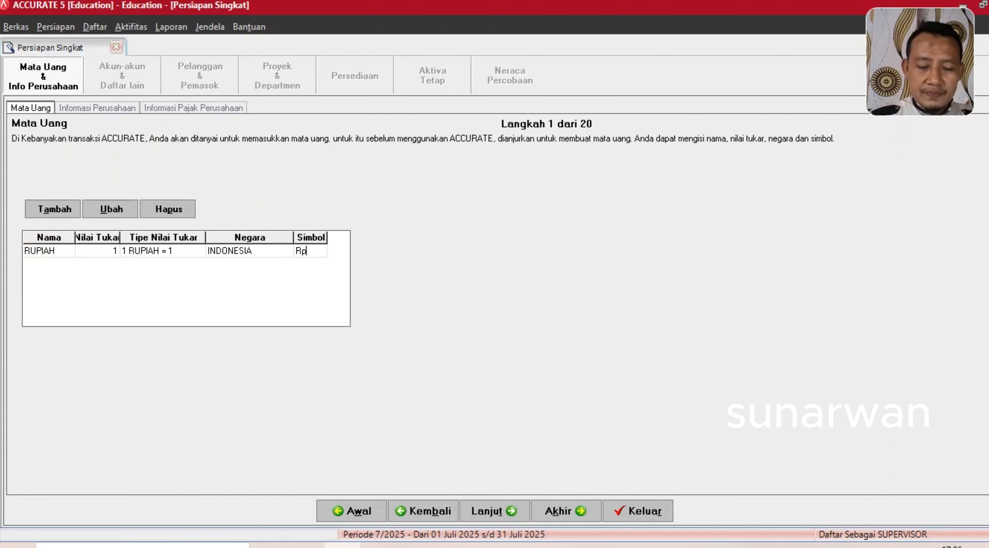
pyautogui.click(498, 511)
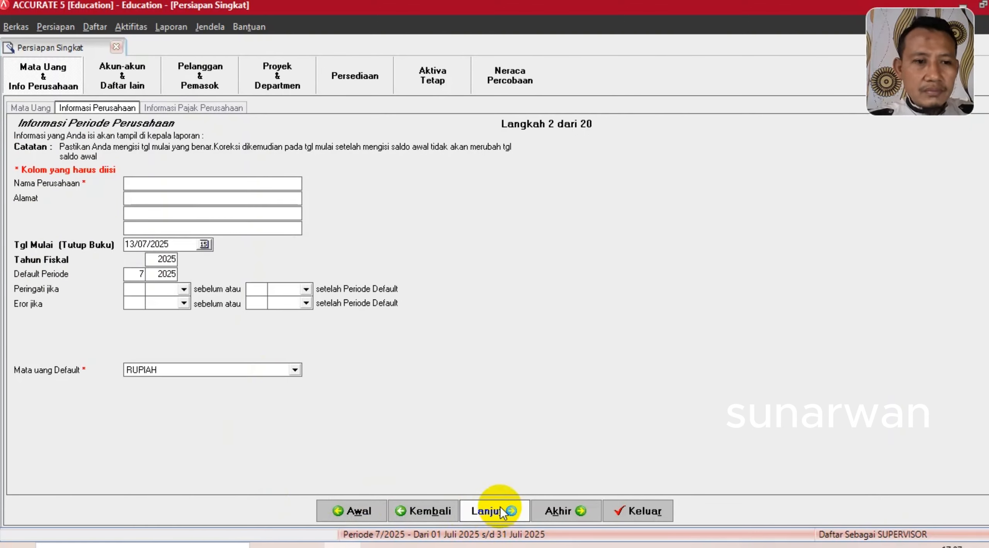
# - Use Nitro's Select tool to highlight the company Alamat line in the case study PDF
pyautogui.click(379, 547)
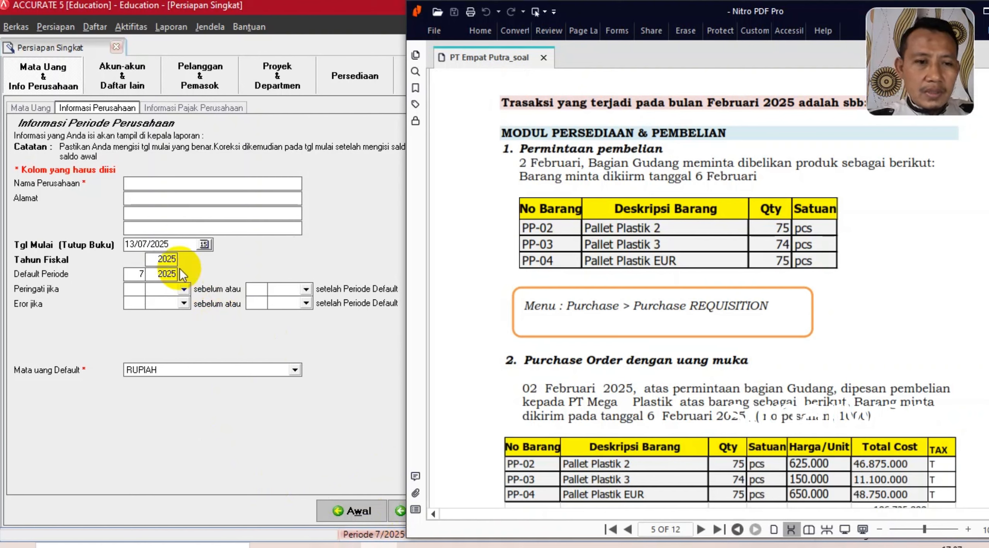
pyautogui.scroll(20, 693, 271)
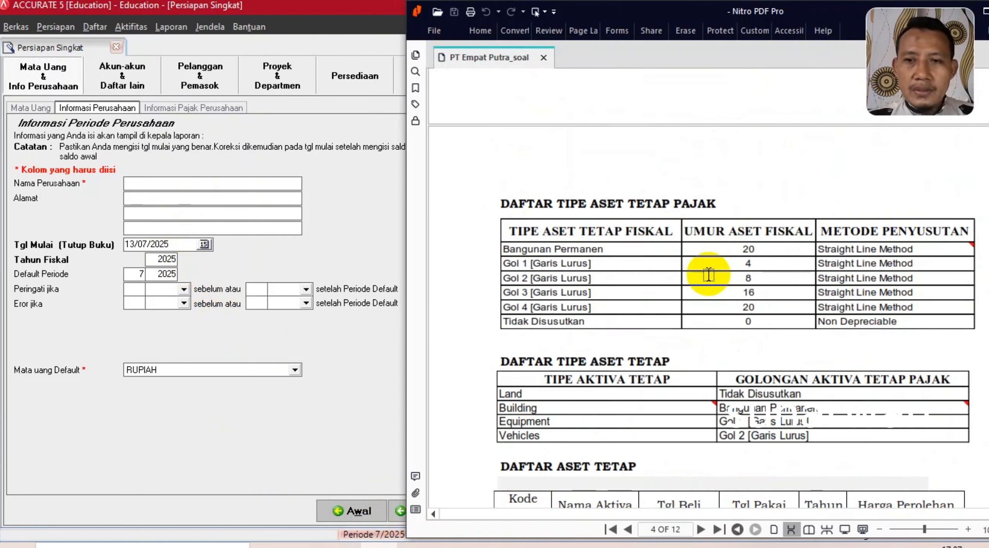
pyautogui.scroll(12, 712, 275)
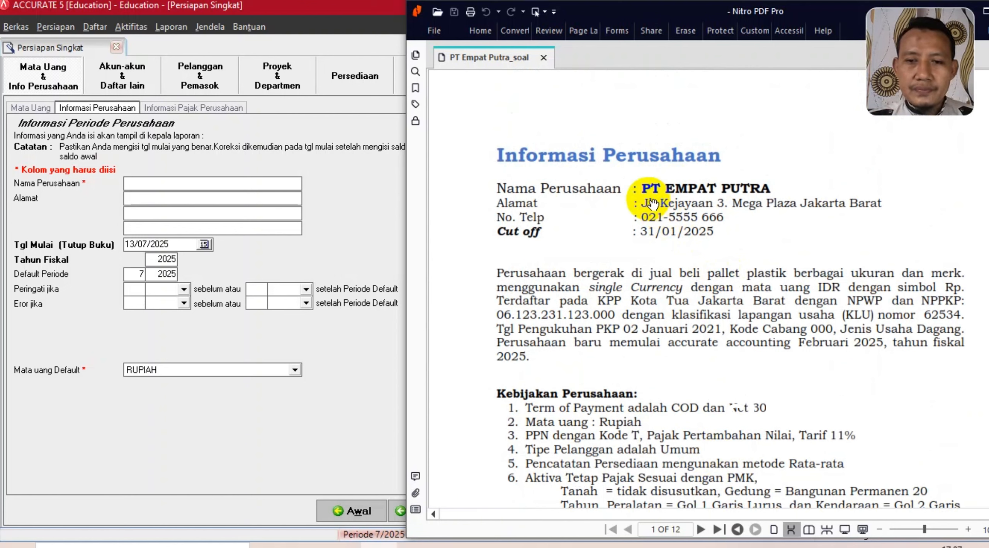
pyautogui.click(480, 31)
pyautogui.click(483, 62)
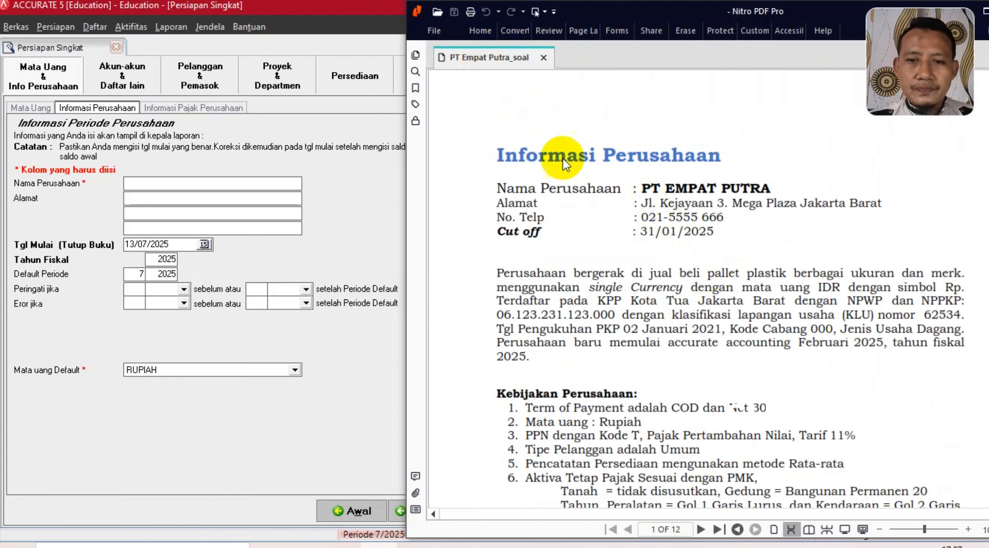
pyautogui.moveTo(638, 203); pyautogui.dragTo(891, 201)
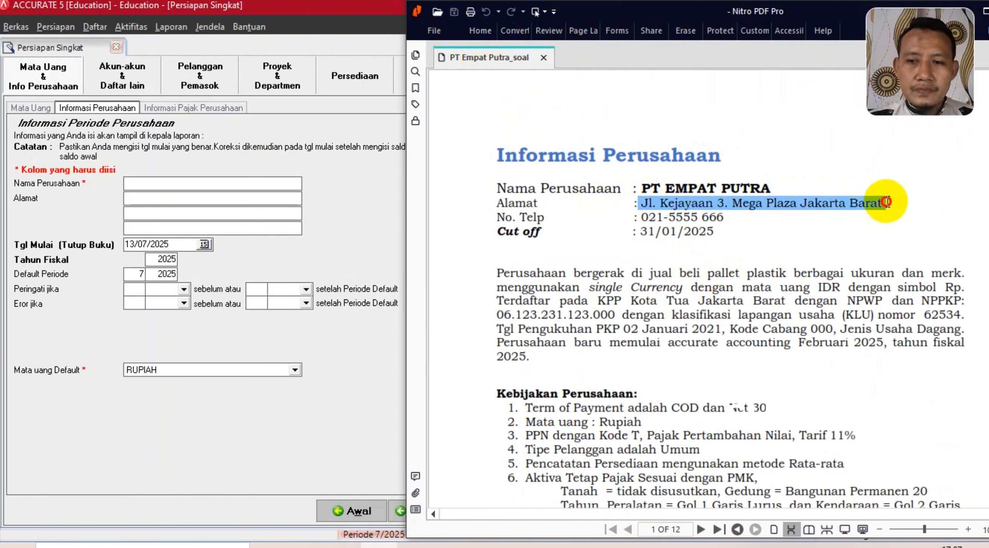
pyautogui.click(162, 187)
# - Enter PT EMPAT PUTRA, address Jl. Kejayaan 3. Mega Plaza Jakarta, start date 31/01/2025, default period 1
pyautogui.write('t')
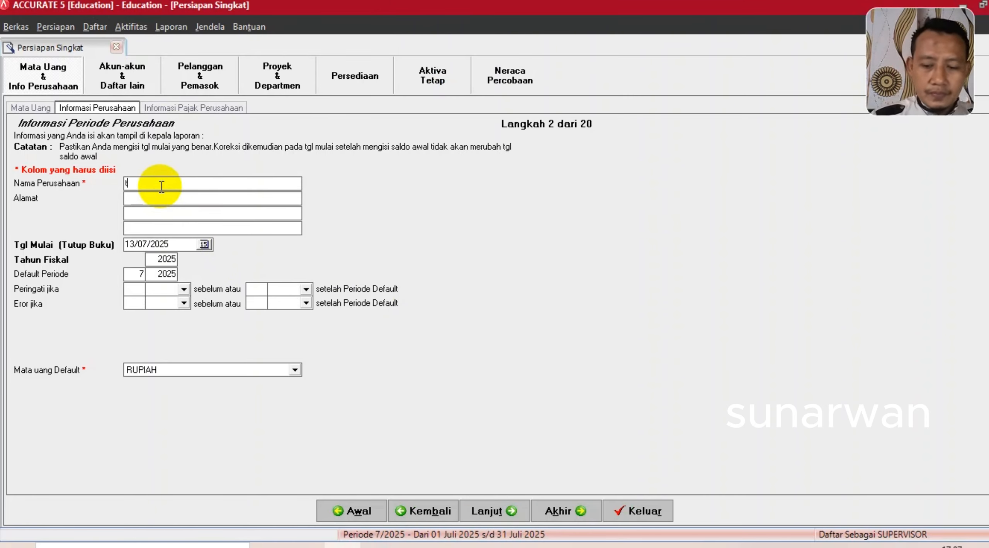
pyautogui.write('p')
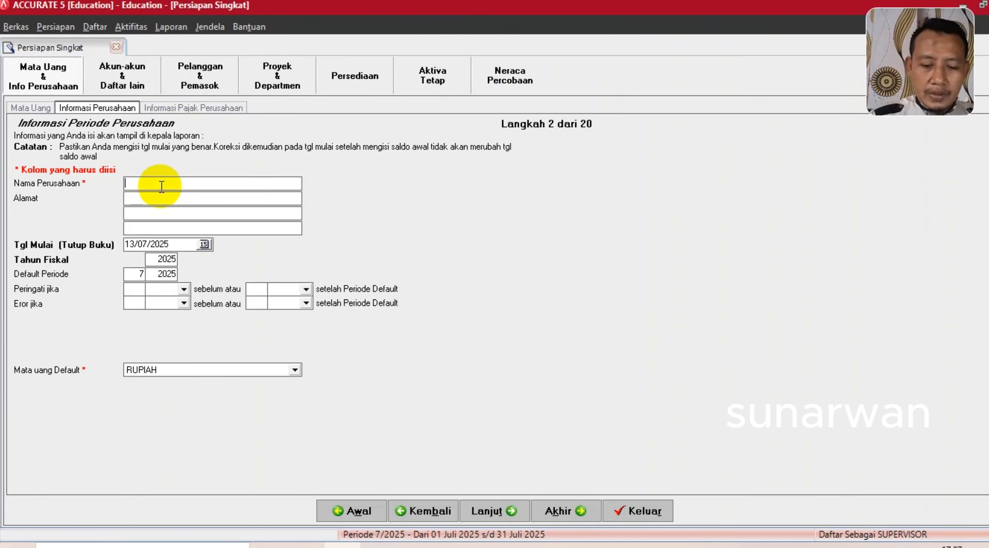
pyautogui.write('PT EM')
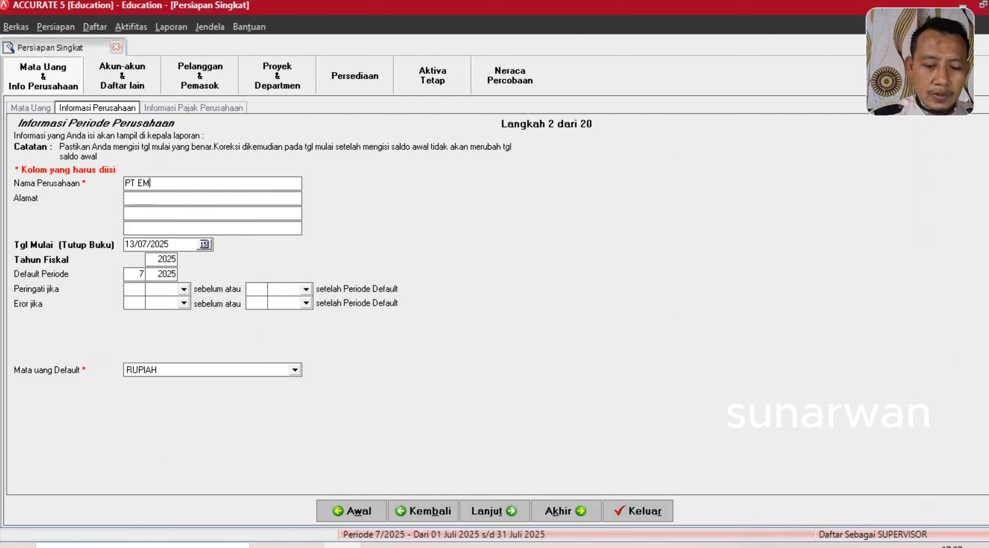
pyautogui.write('PAT PUTRA')
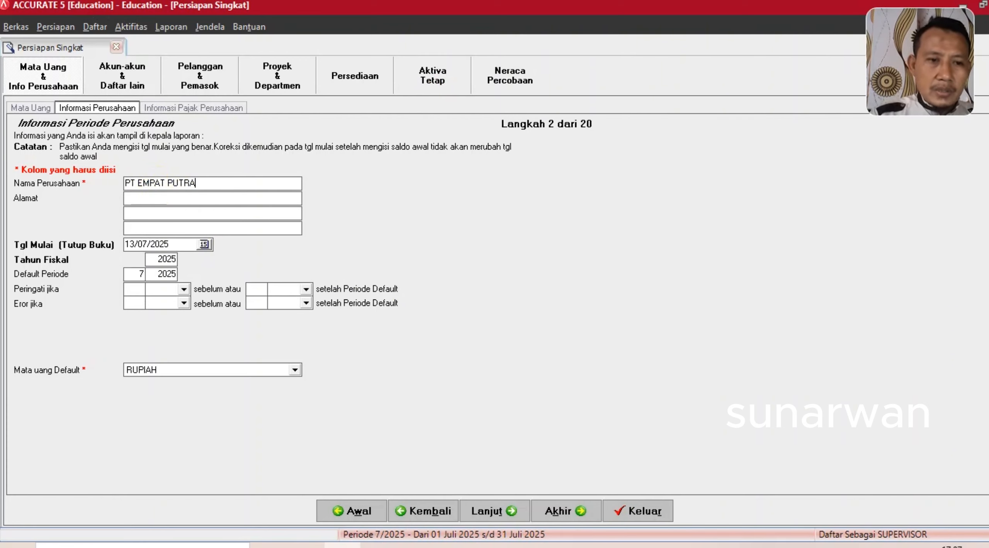
pyautogui.press('Tab')
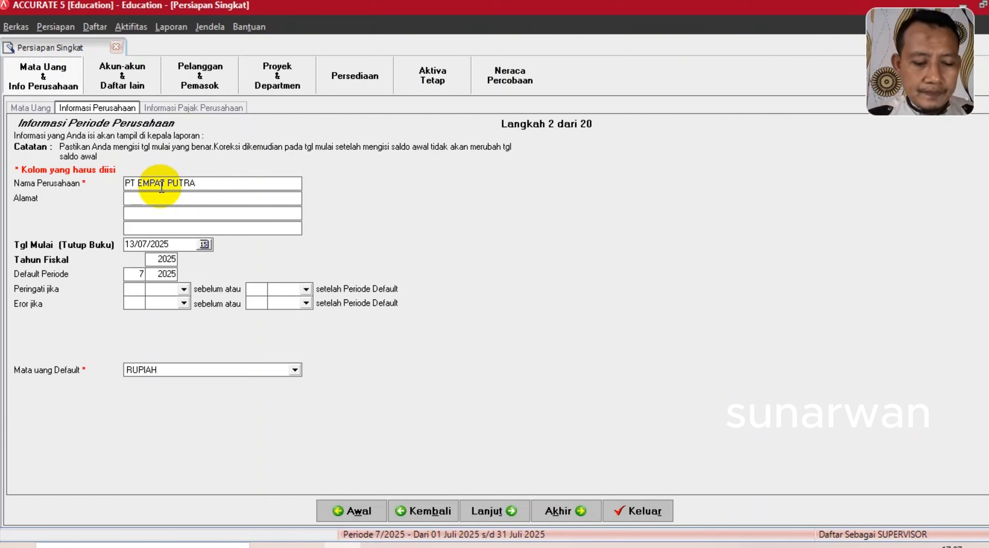
pyautogui.write('Jl. Kejayaan 3. Mega Plaza Jakarta')
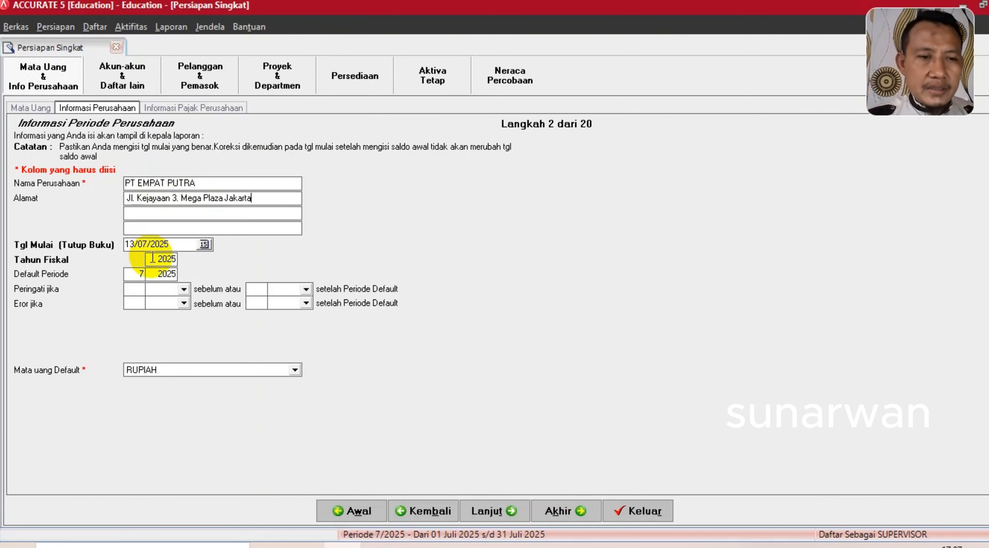
pyautogui.click(166, 245)
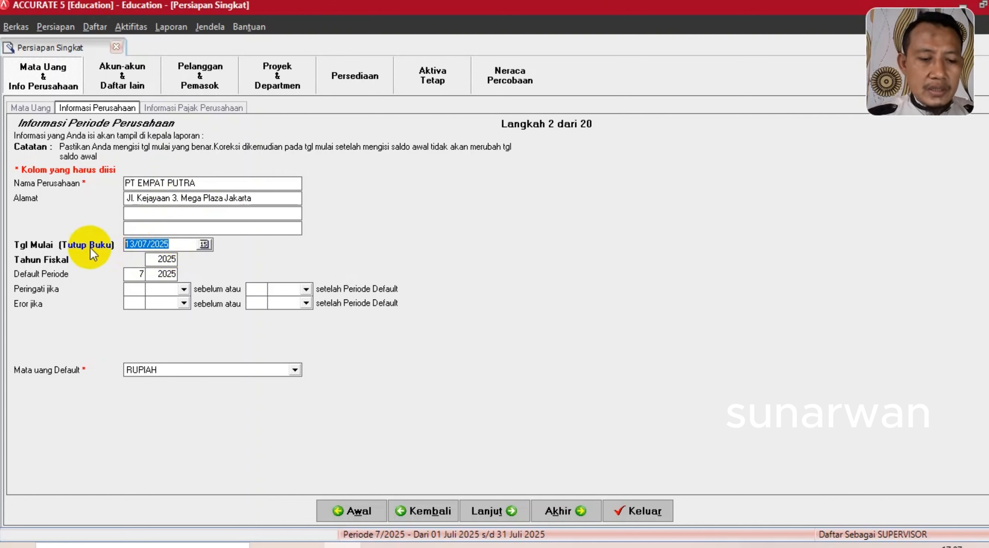
pyautogui.write('31/')
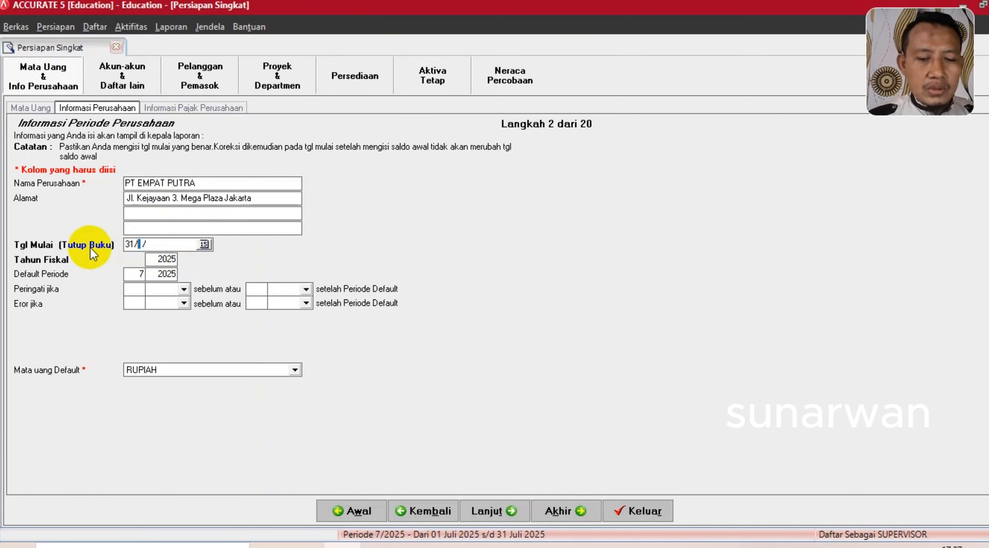
pyautogui.write('01/202')
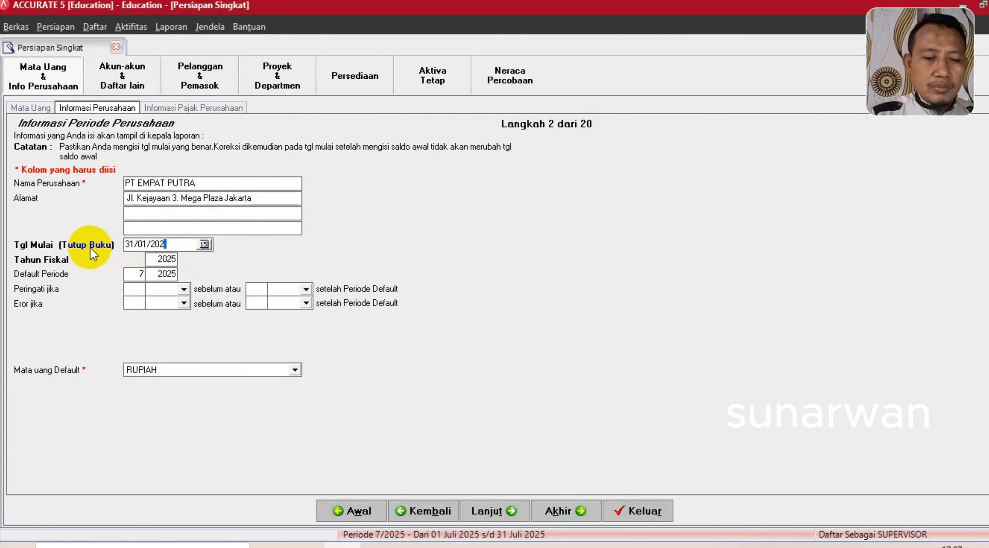
pyautogui.write('5')
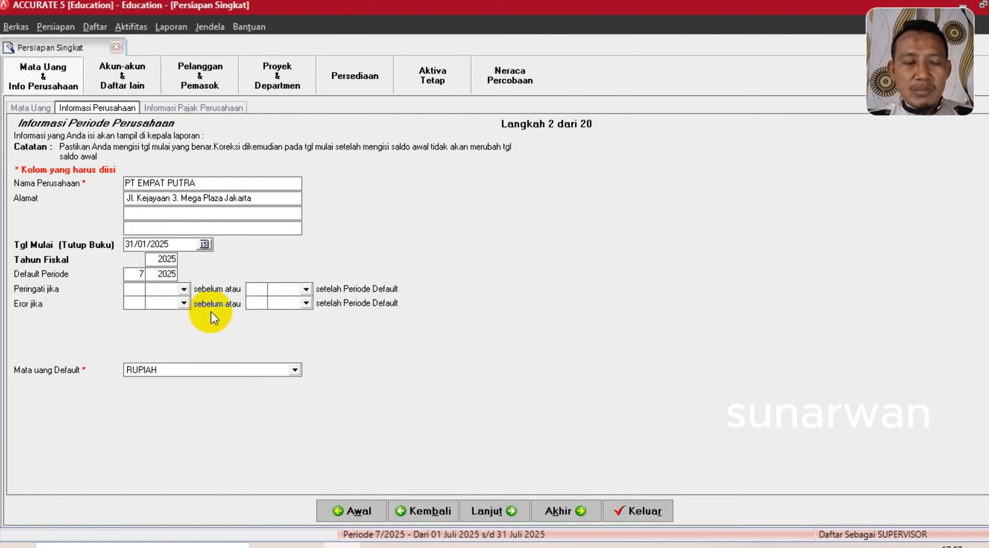
pyautogui.doubleClick(138, 276)
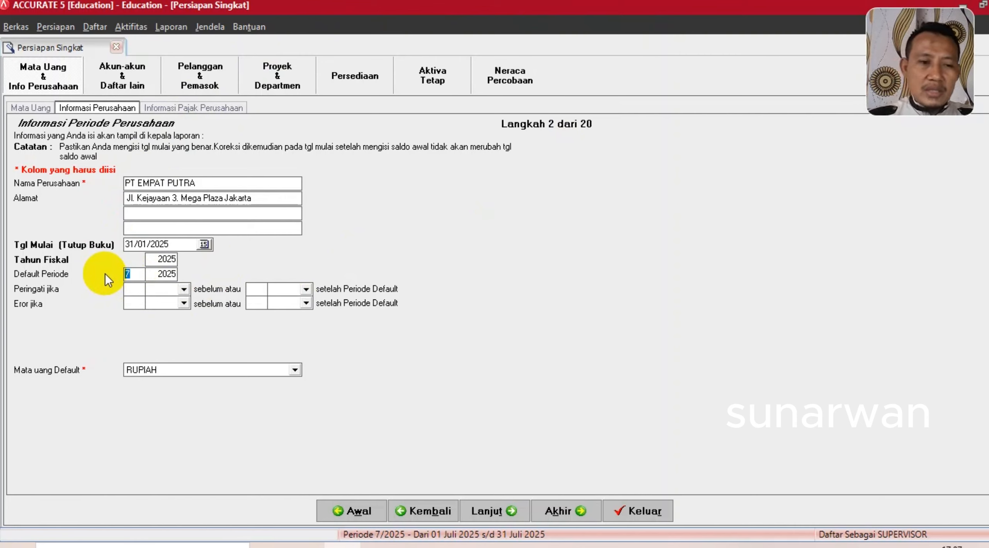
pyautogui.press('Tab')
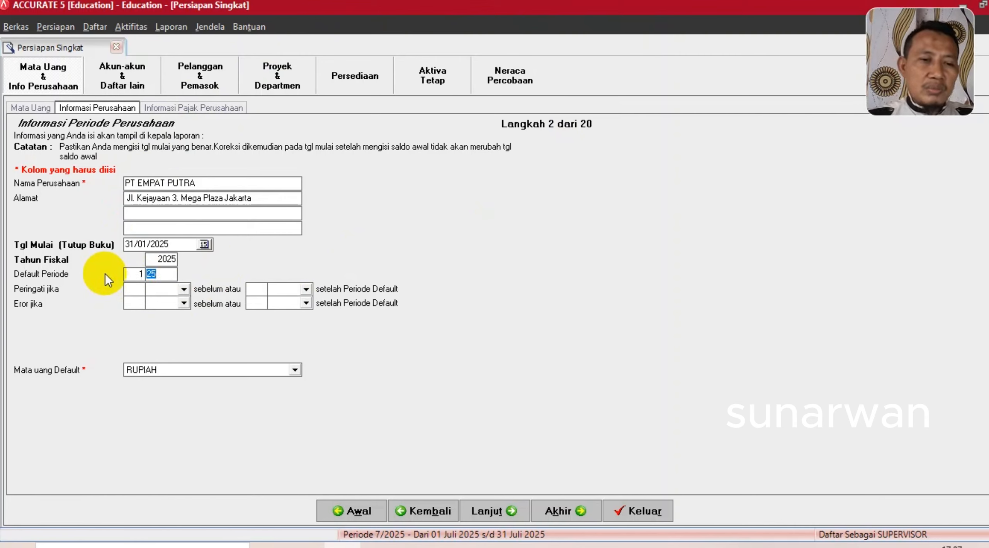
pyautogui.click(478, 514)
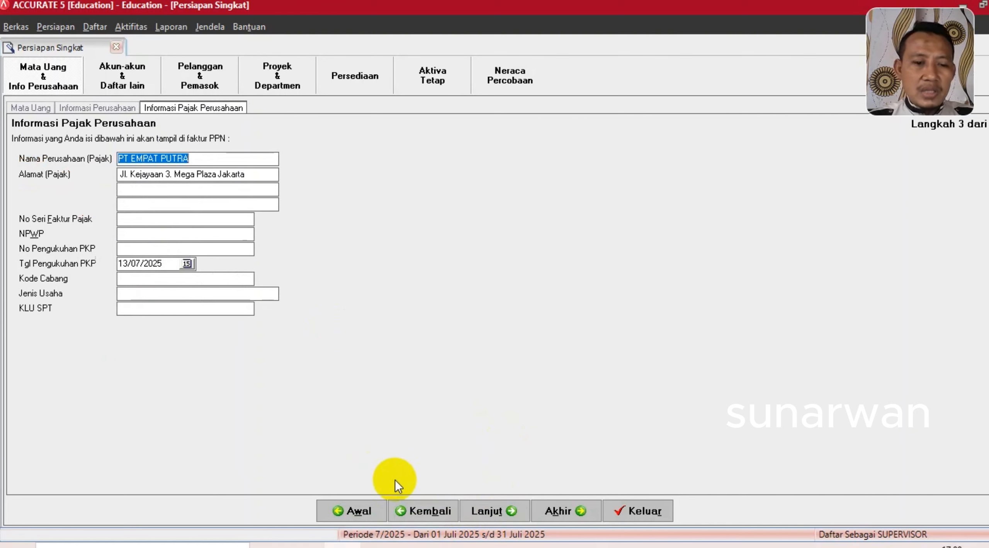
# - Copy the NPWP from the PDF into the NPWP and PKP number fields; set PKP date 02/01/2021
pyautogui.click(379, 547)
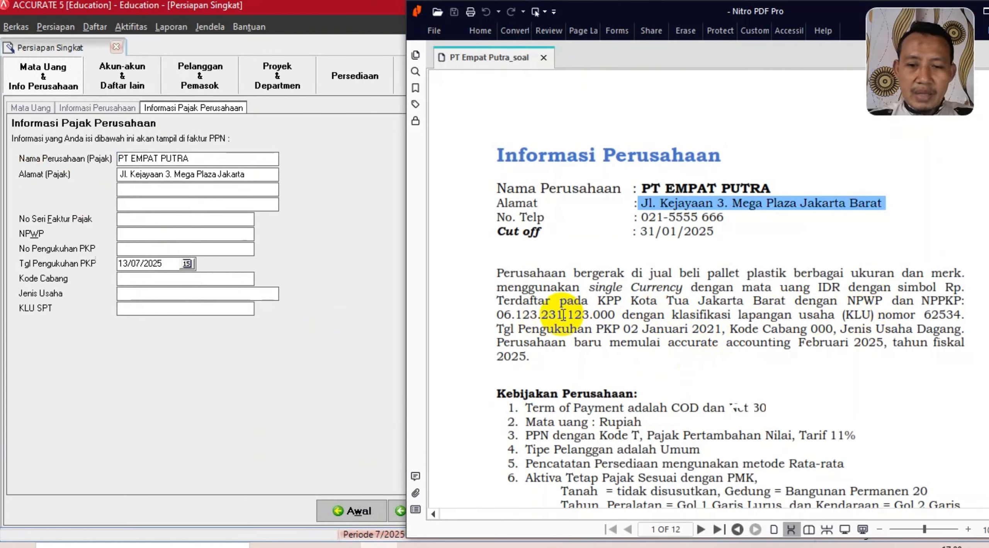
pyautogui.moveTo(497, 315); pyautogui.dragTo(618, 314)
pyautogui.hotkey('ctrl', 'c')
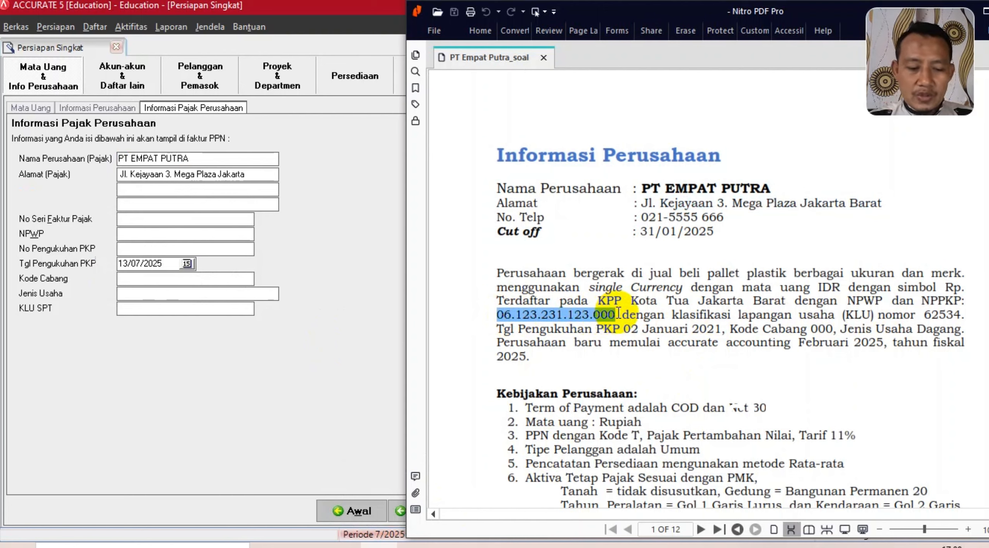
pyautogui.click(139, 235)
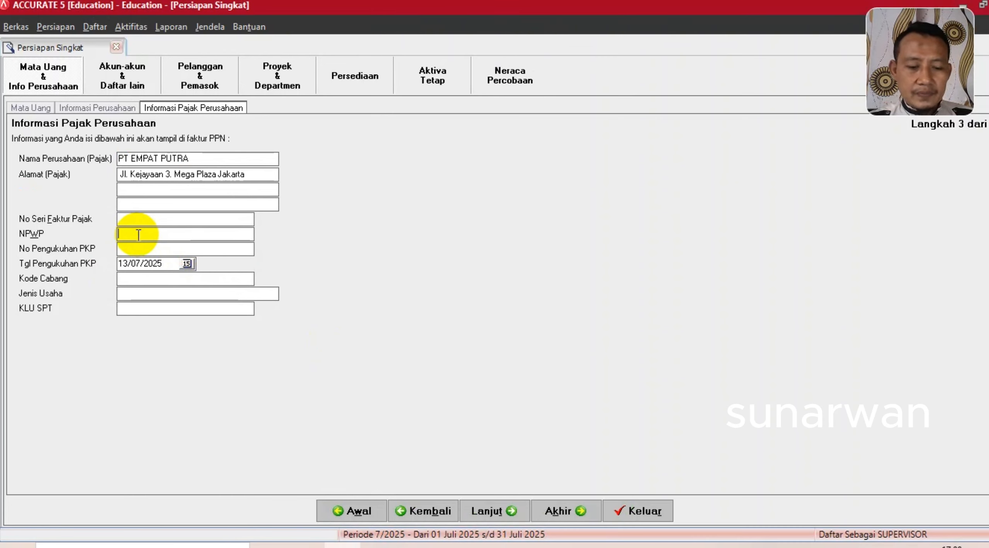
pyautogui.hotkey('ctrl', 'v')
pyautogui.click(135, 249)
pyautogui.hotkey('ctrl', 'v')
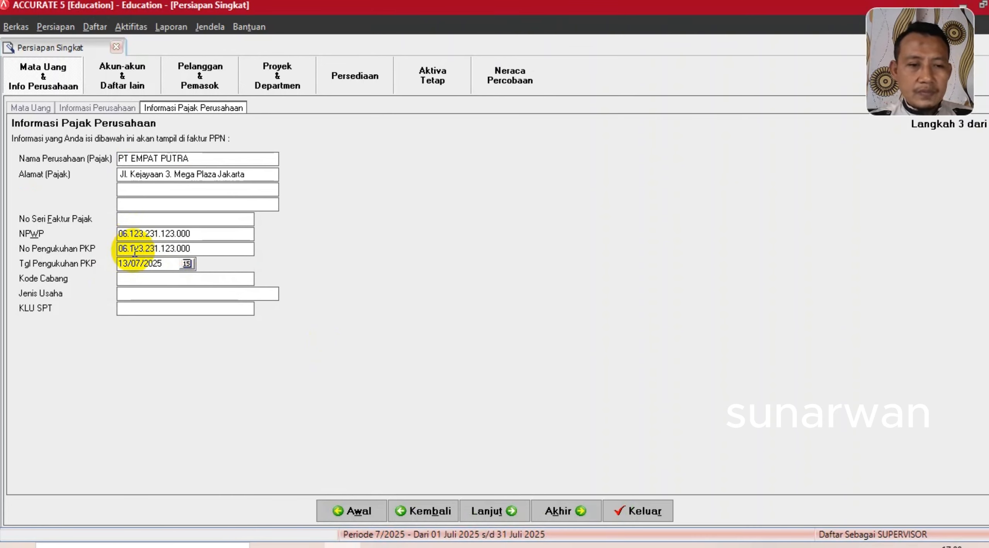
pyautogui.click(383, 545)
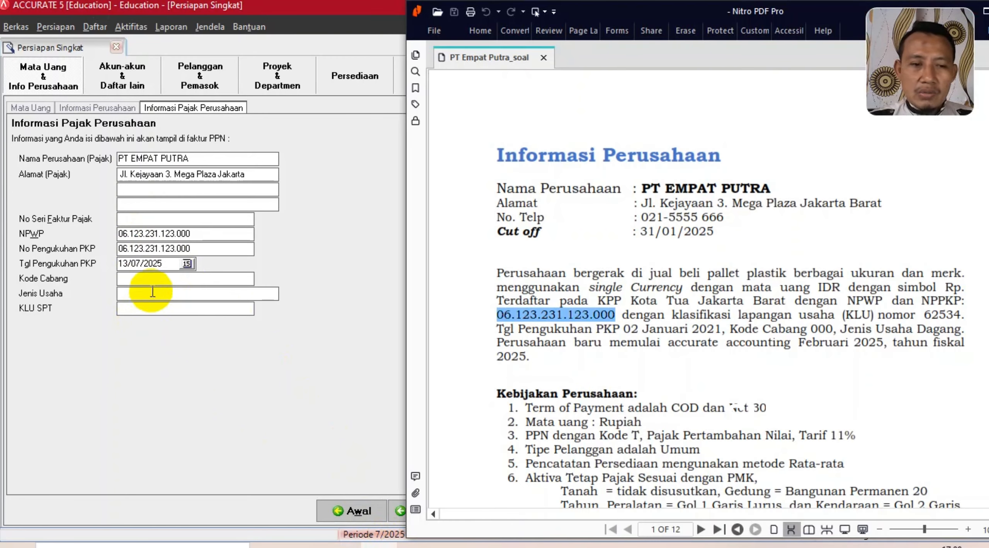
pyautogui.click(167, 265)
pyautogui.write('02/')
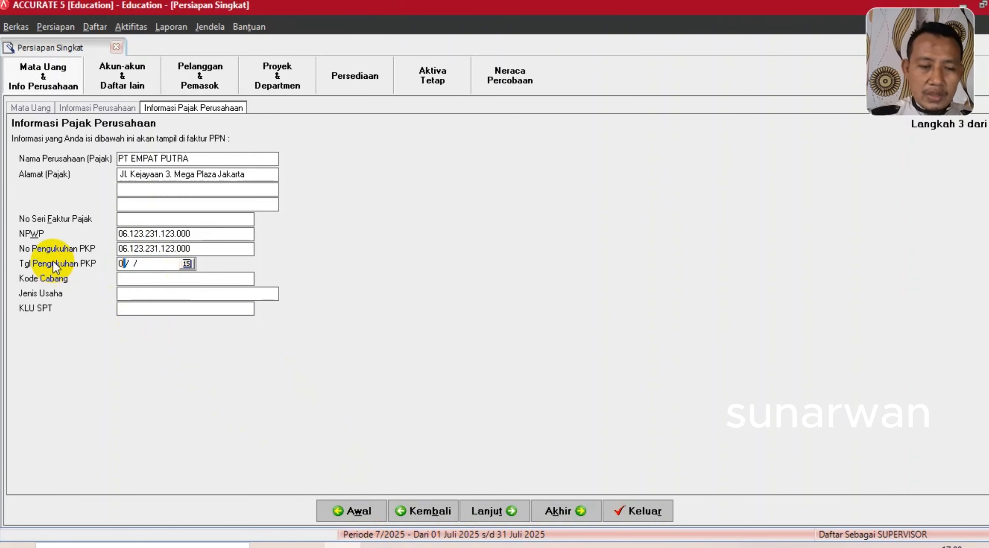
pyautogui.write('01/')
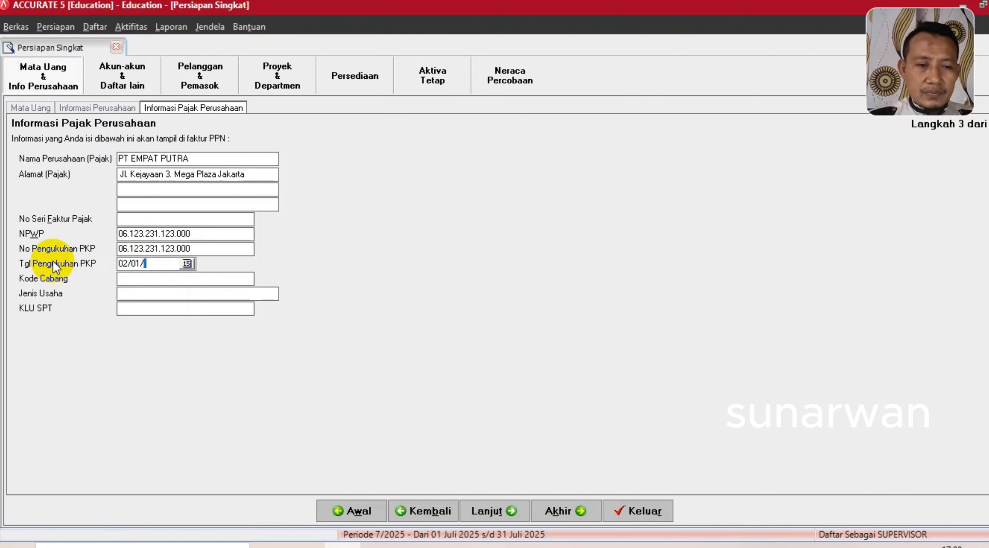
pyautogui.write('2021')
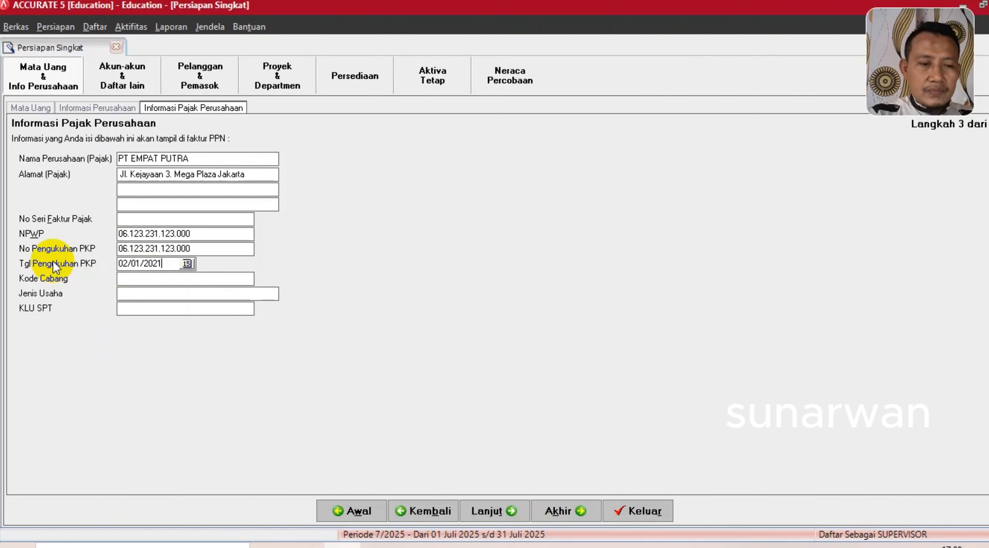
# - Set branch code 000 and business type PERDAGANGAN UMUM, then continue
pyautogui.click(379, 545)
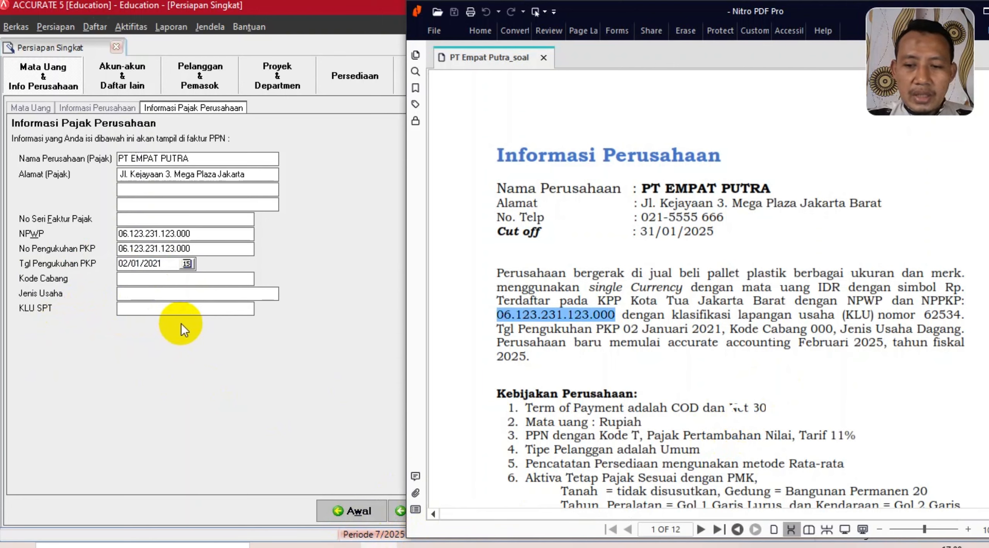
pyautogui.click(133, 284)
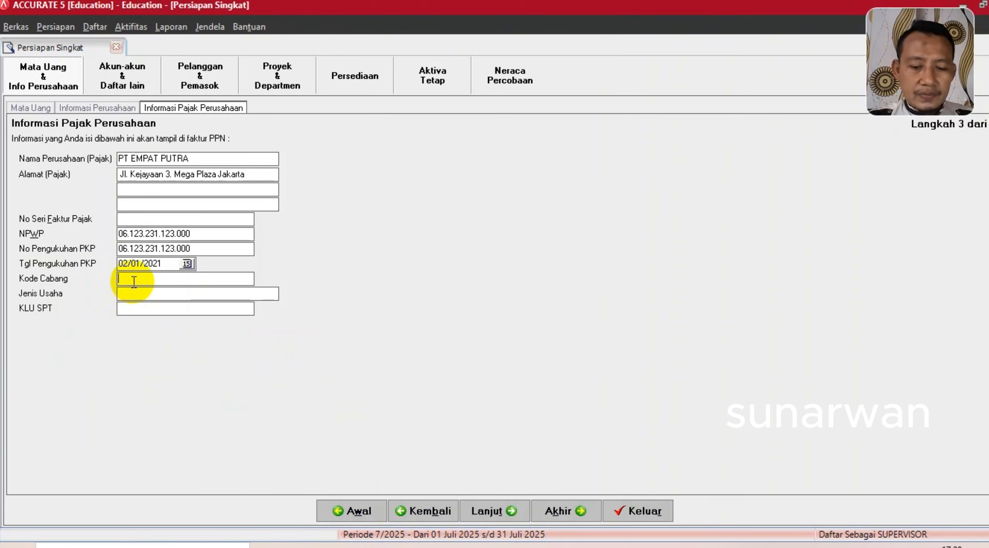
pyautogui.write('000')
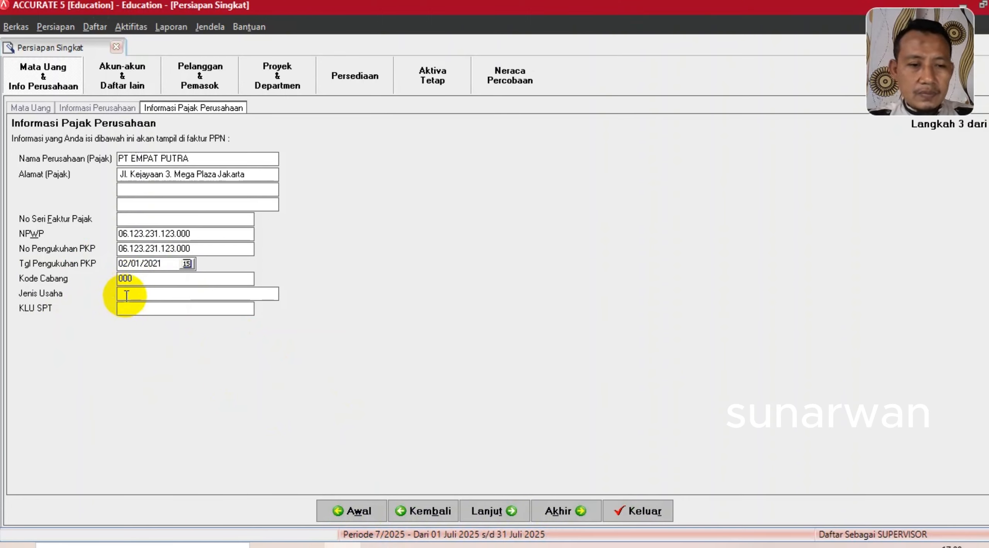
pyautogui.click(128, 293)
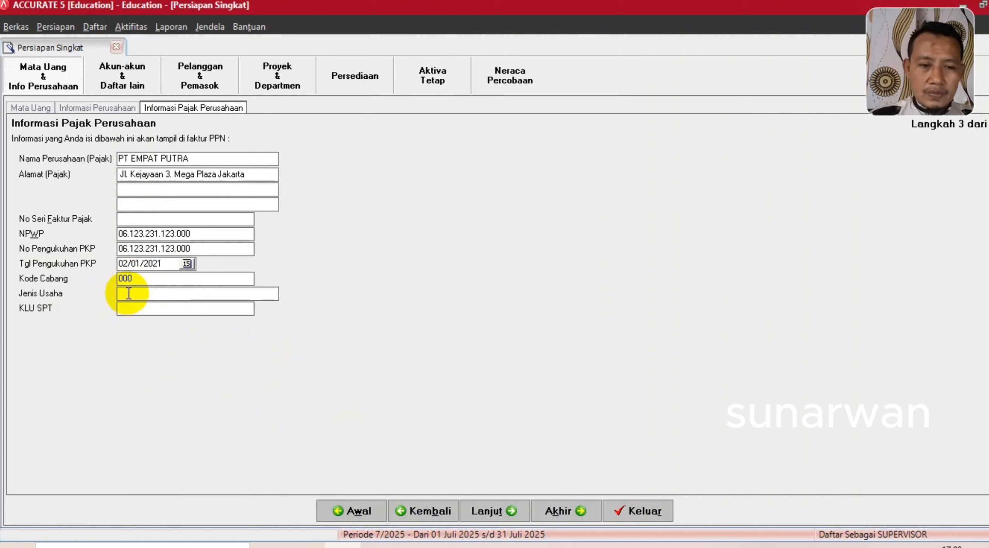
pyautogui.click(371, 546)
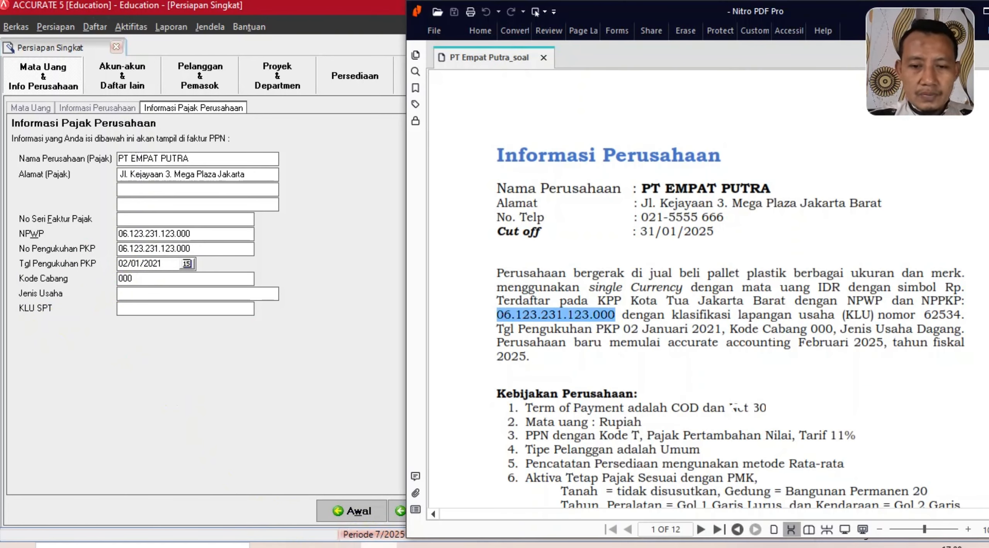
pyautogui.click(145, 294)
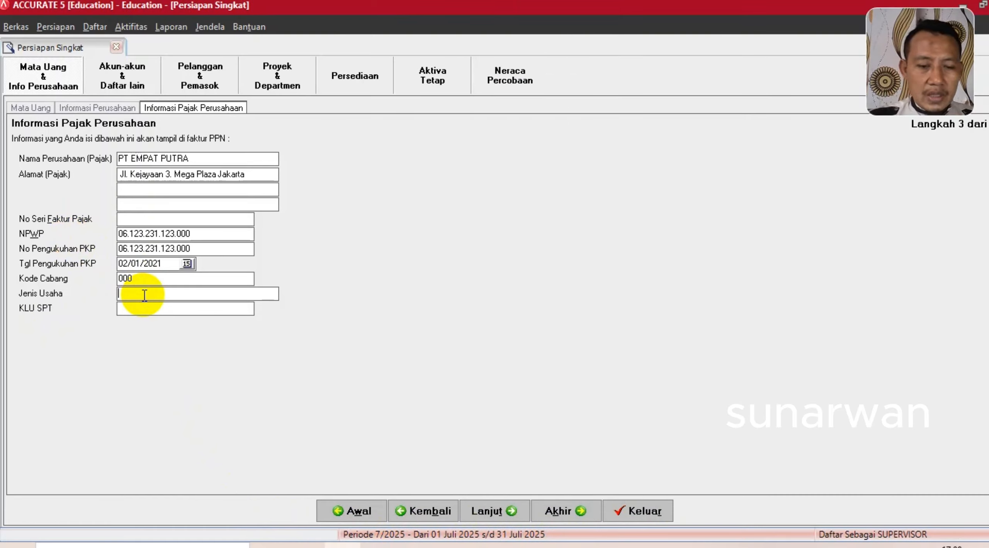
pyautogui.write('PERD')
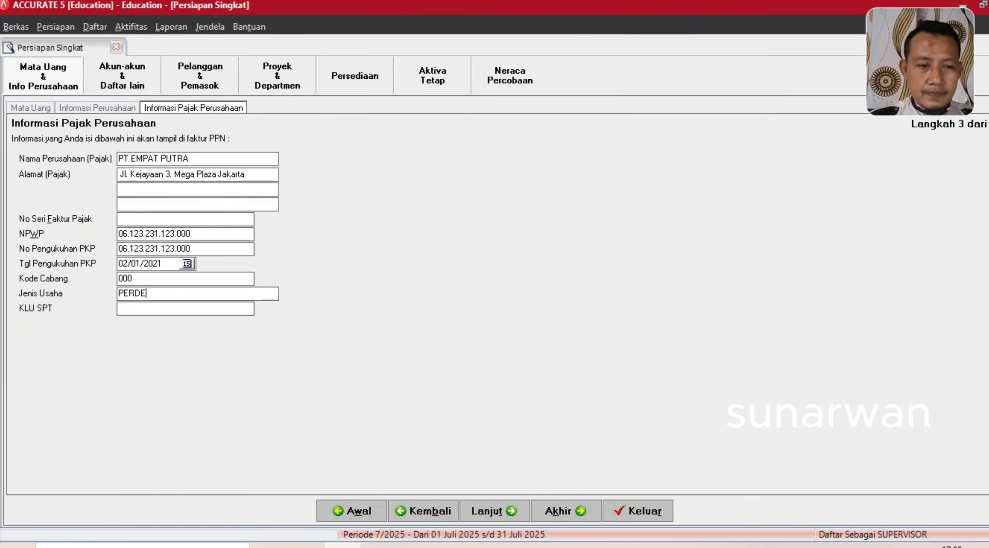
pyautogui.write('AGANGAN')
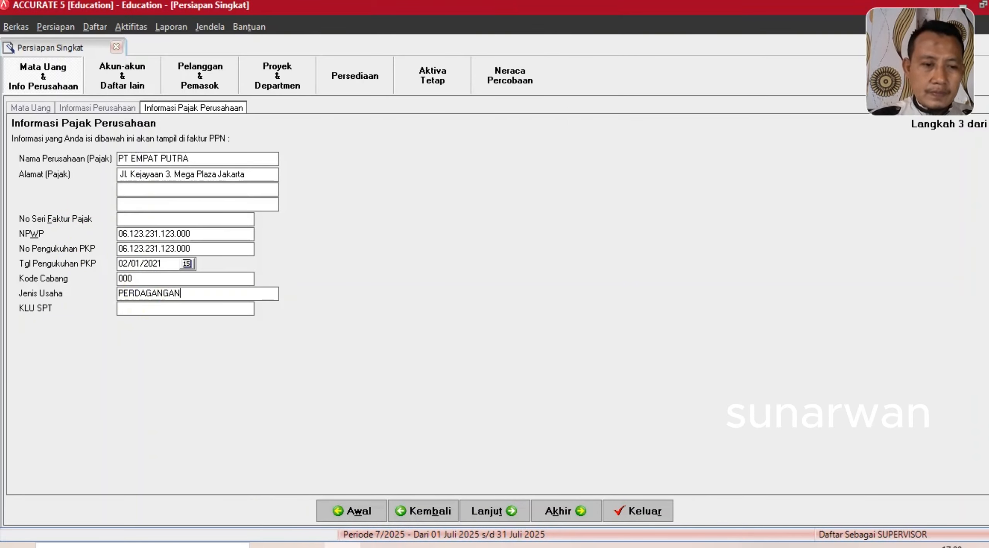
pyautogui.write(' UMUM')
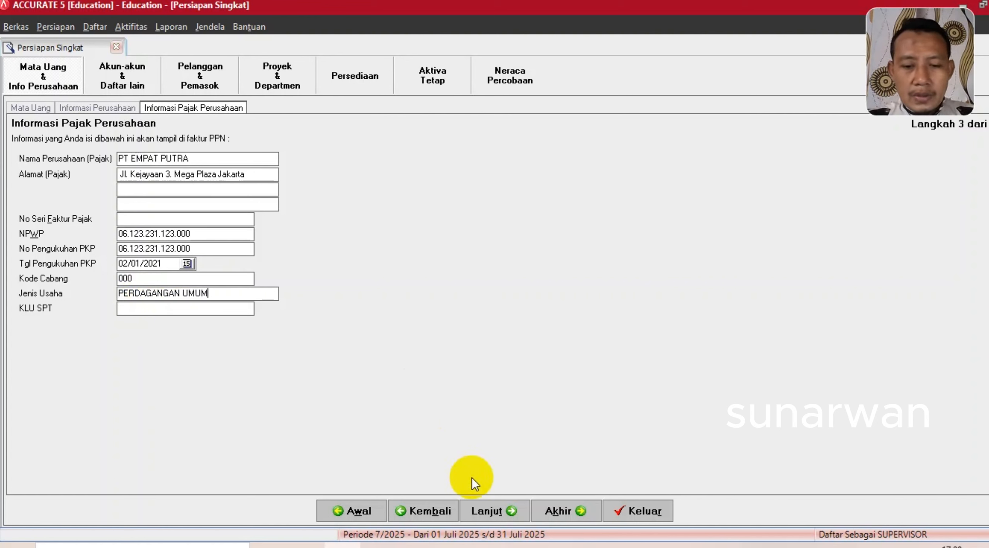
pyautogui.click(477, 510)
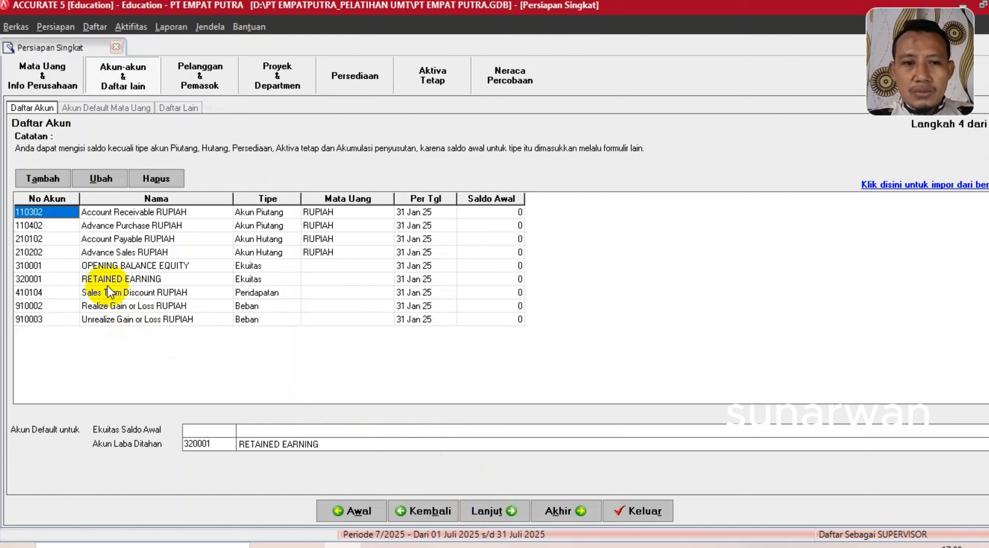
# - Delete accounts 110302 Account Receivable and 110402 Advance Purchase, confirming the warnings
pyautogui.rightClick(125, 213)
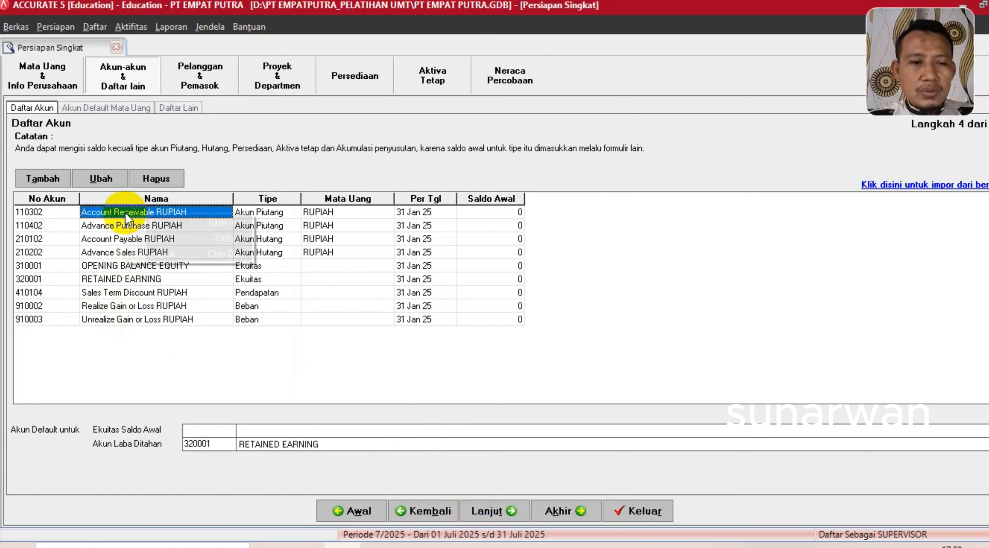
pyautogui.click(161, 255)
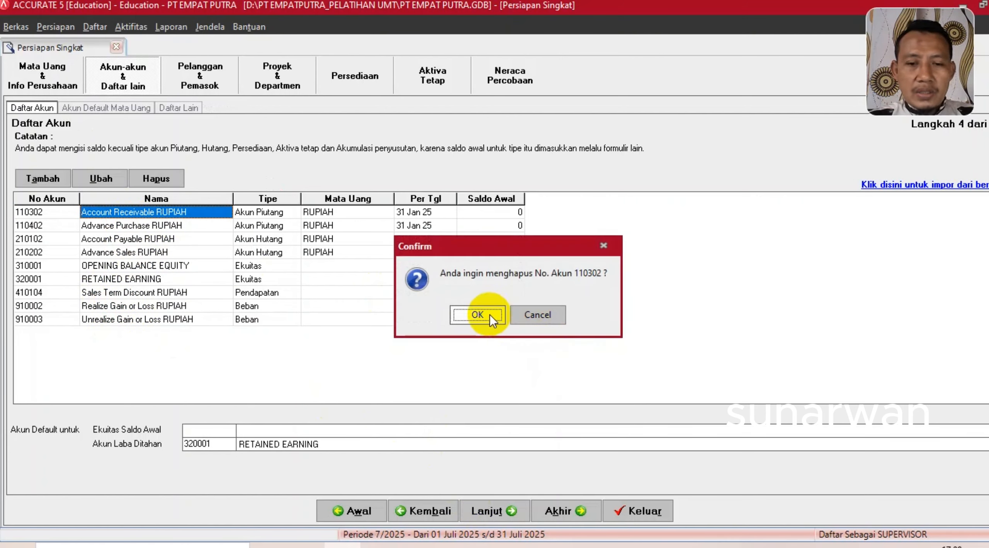
pyautogui.click(474, 313)
pyautogui.click(472, 313)
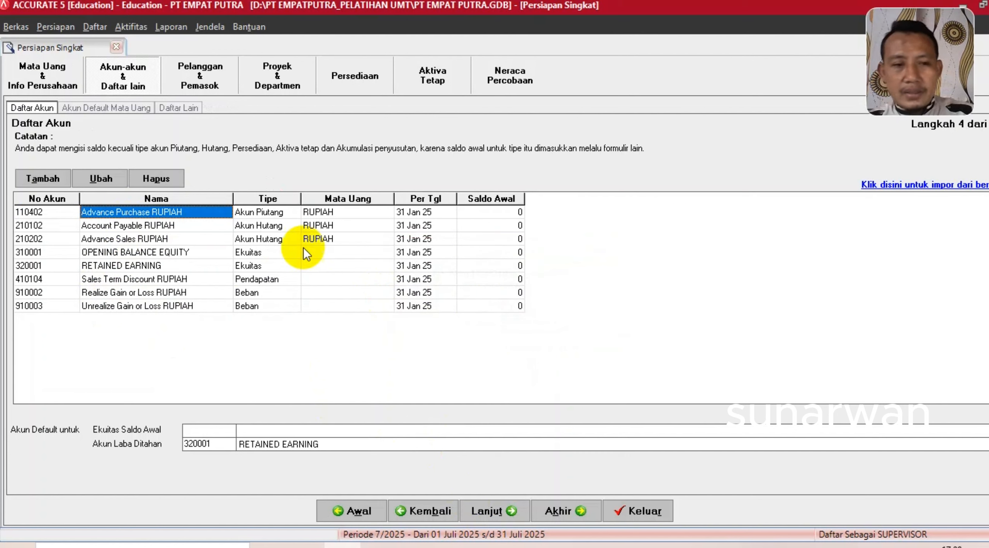
pyautogui.click(210, 255)
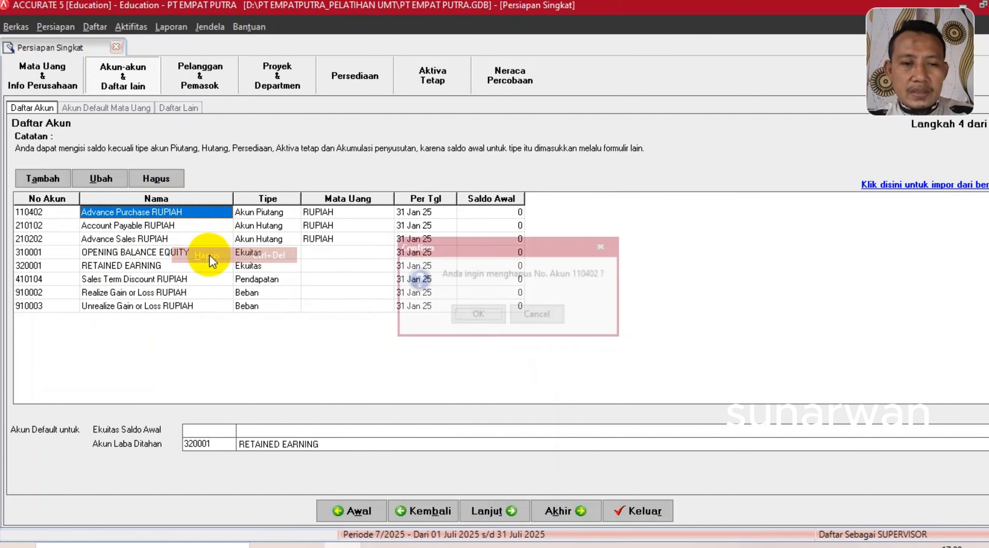
pyautogui.click(467, 313)
pyautogui.click(467, 315)
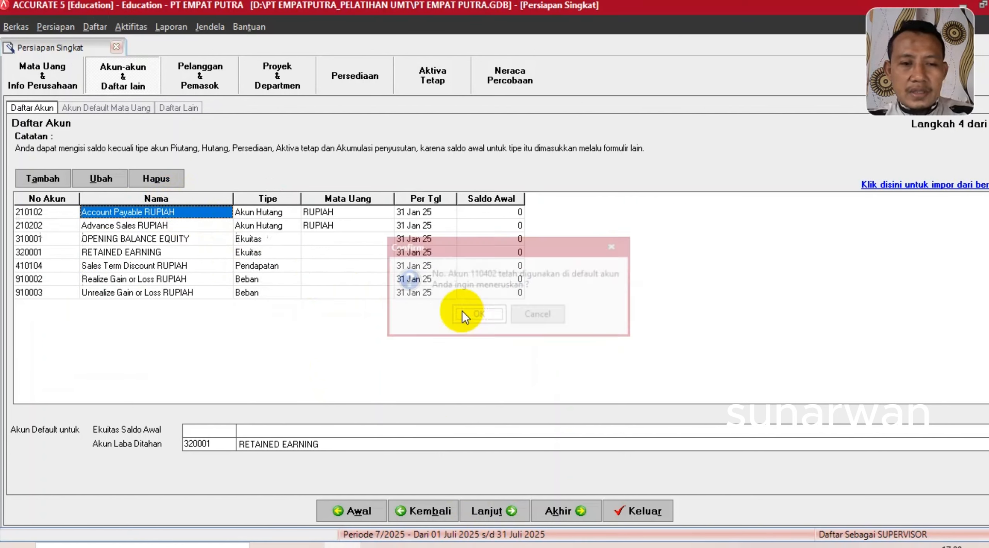
# - Delete accounts 210102, 210202 and 410104, then review the remaining equity and gain/loss accounts
pyautogui.click(171, 177)
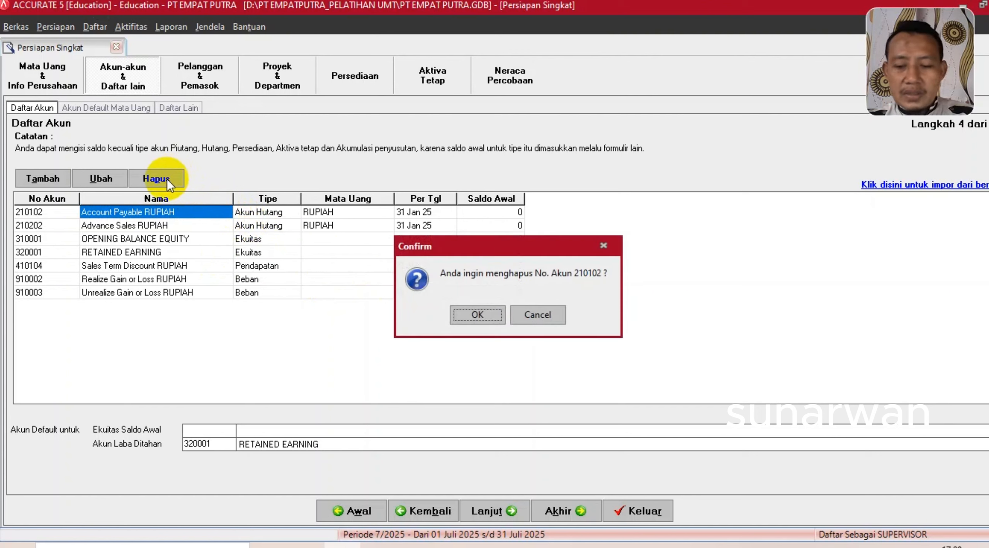
pyautogui.press('Return')
pyautogui.press('Return')
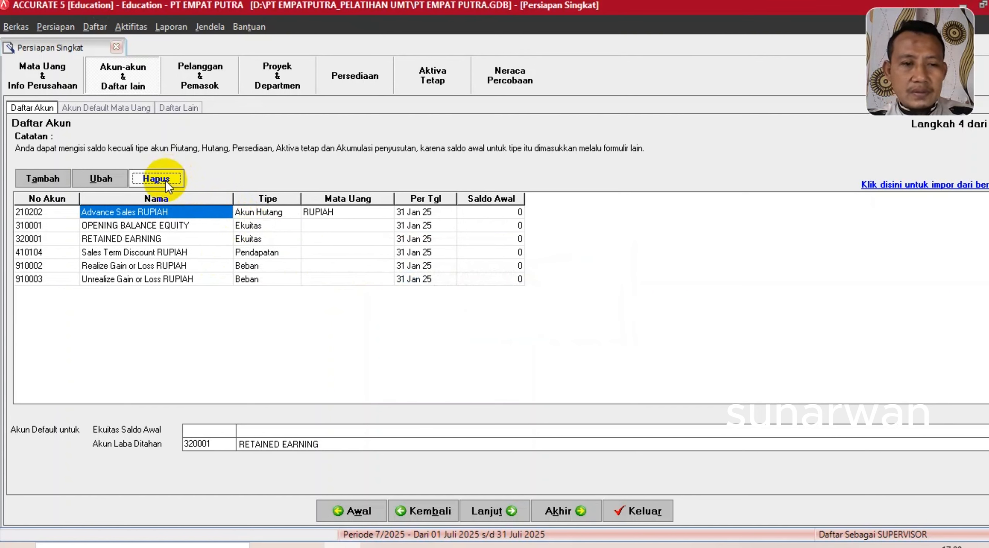
pyautogui.click(165, 180)
pyautogui.press('Return')
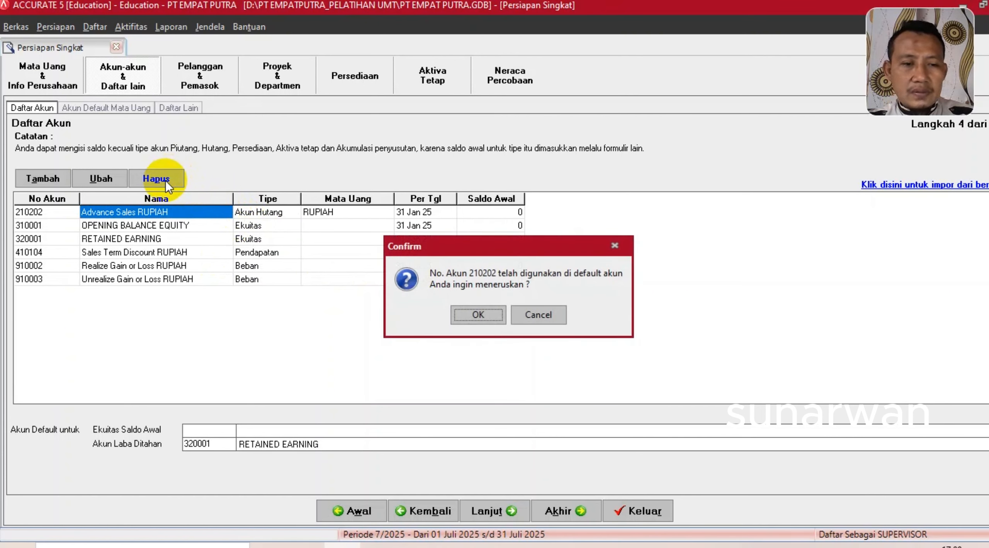
pyautogui.press('Return')
pyautogui.click(162, 237)
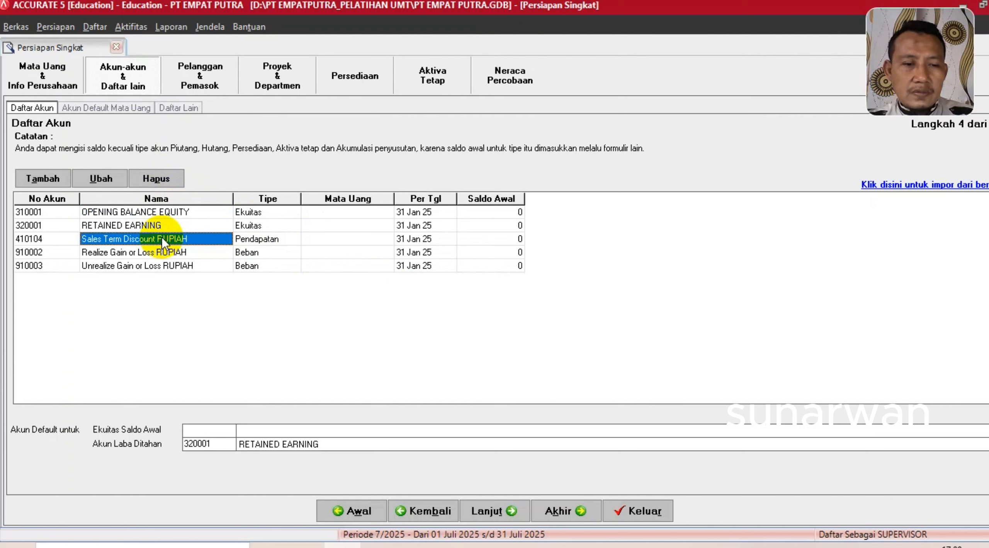
pyautogui.click(159, 179)
pyautogui.press('Return')
pyautogui.press('Return')
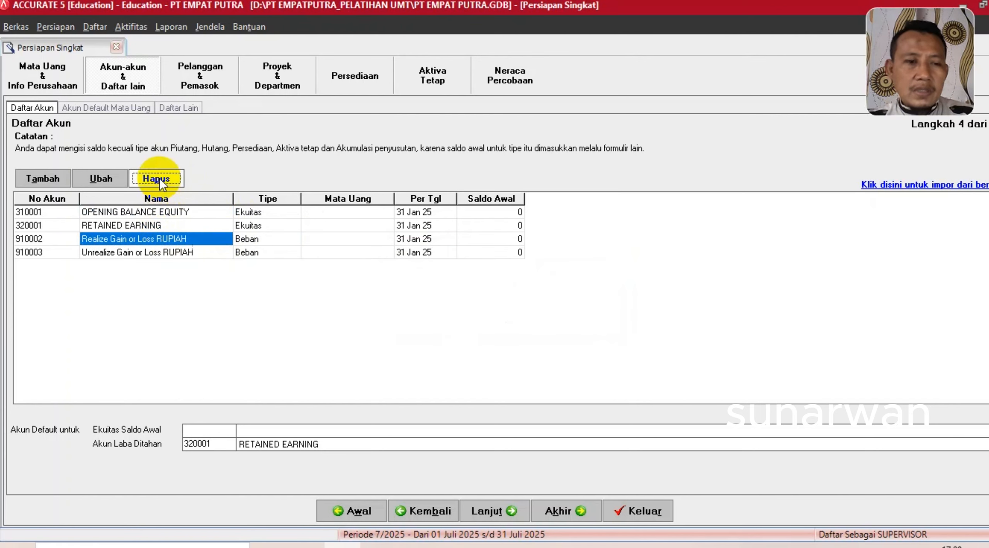
pyautogui.click(149, 227)
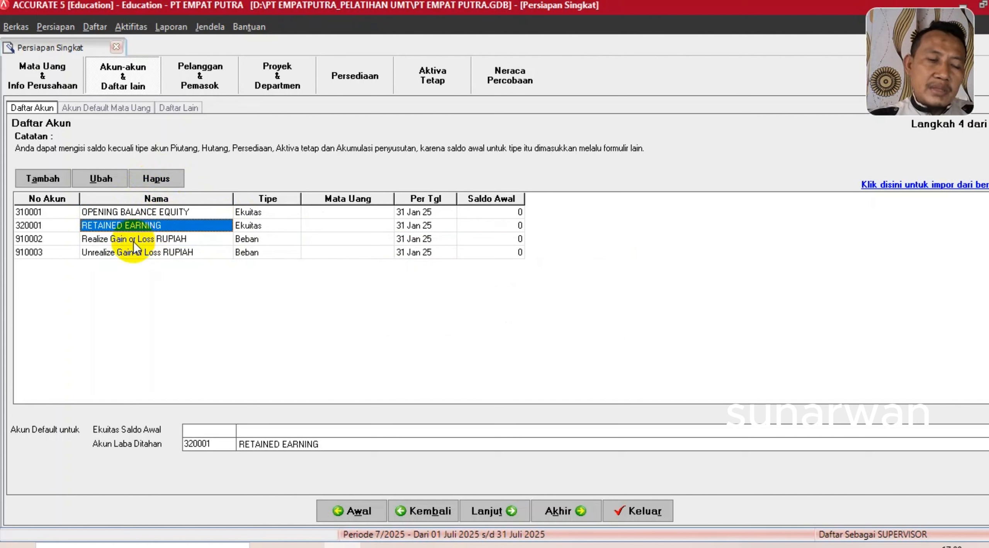
pyautogui.click(132, 242)
pyautogui.click(133, 252)
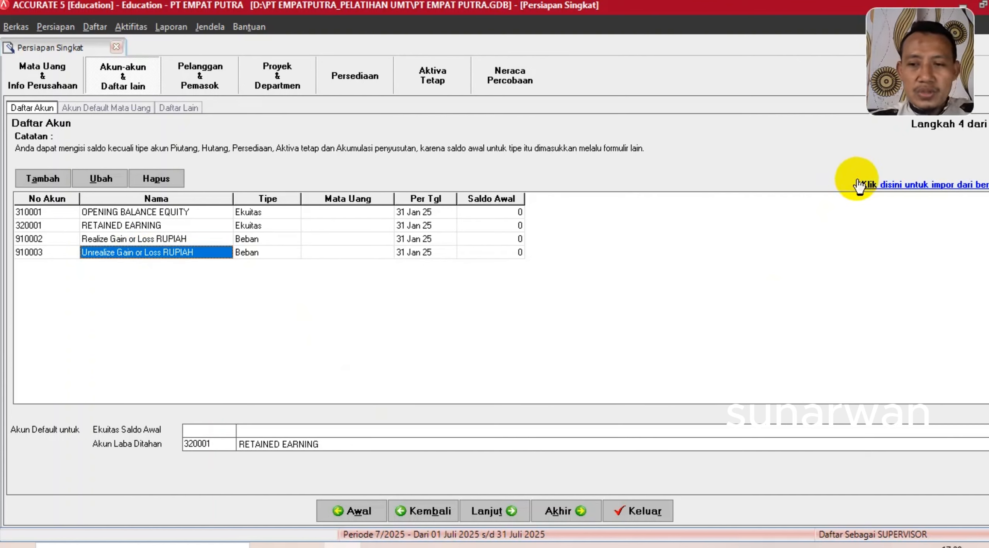
# - Start importing accounts from file and list only Excel (*.xls) files in the file picker
pyautogui.click(879, 187)
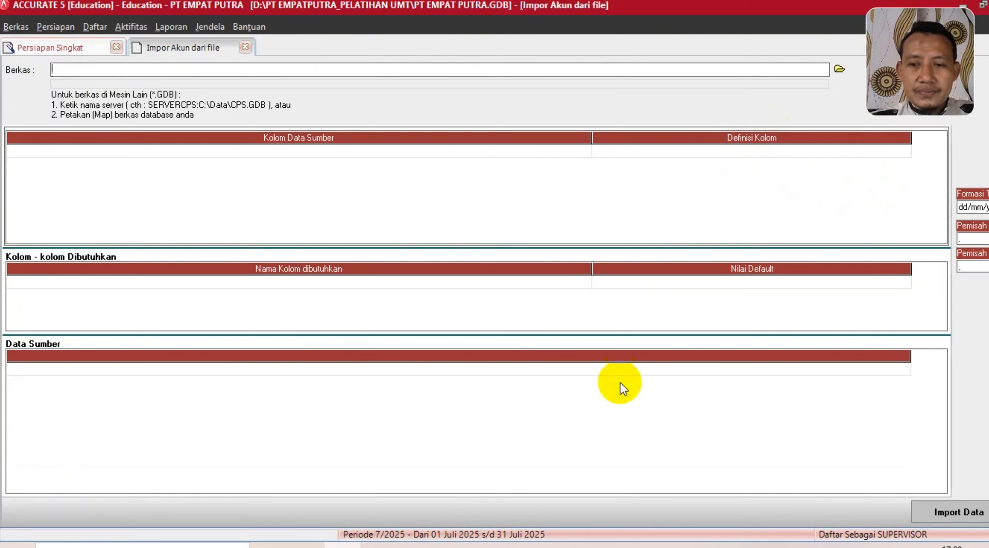
pyautogui.click(983, 5)
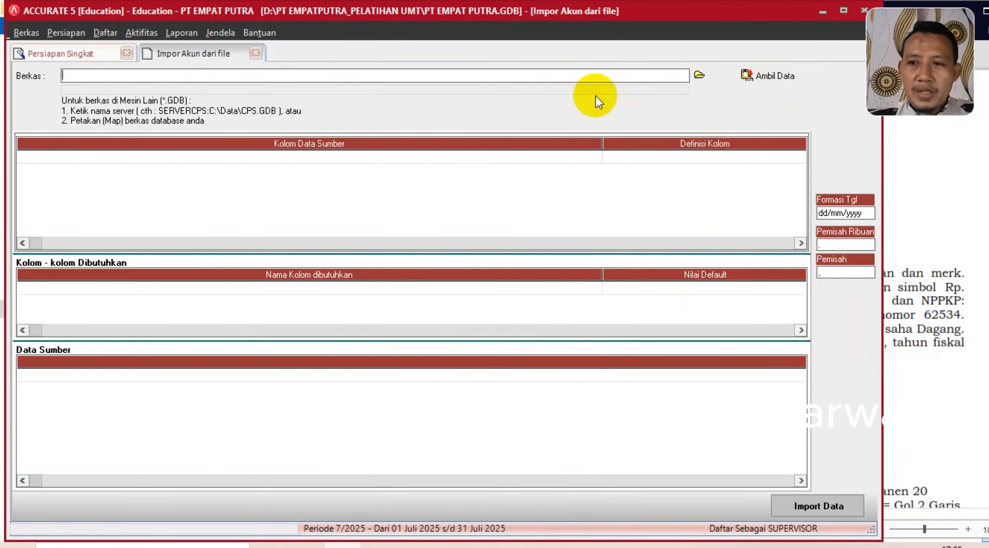
pyautogui.click(699, 75)
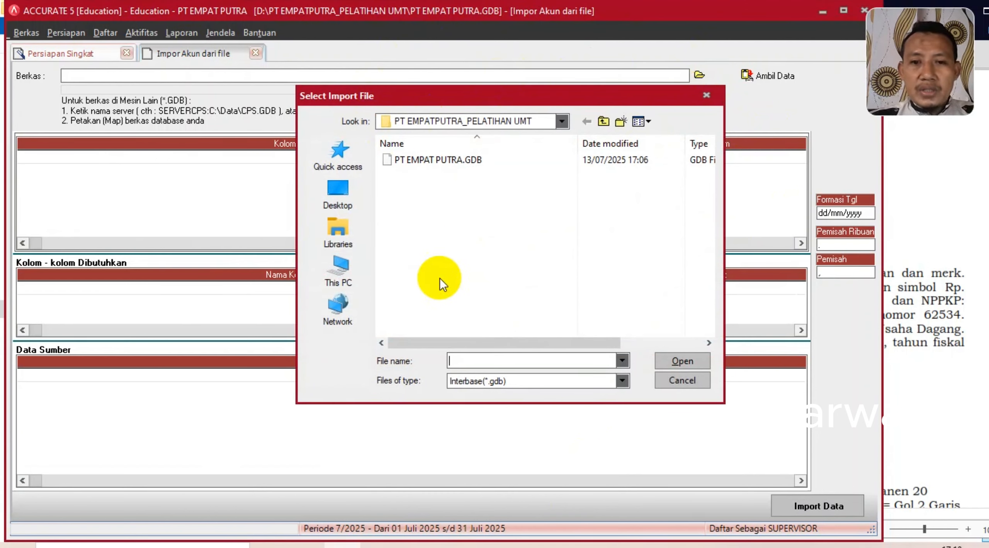
pyautogui.click(623, 381)
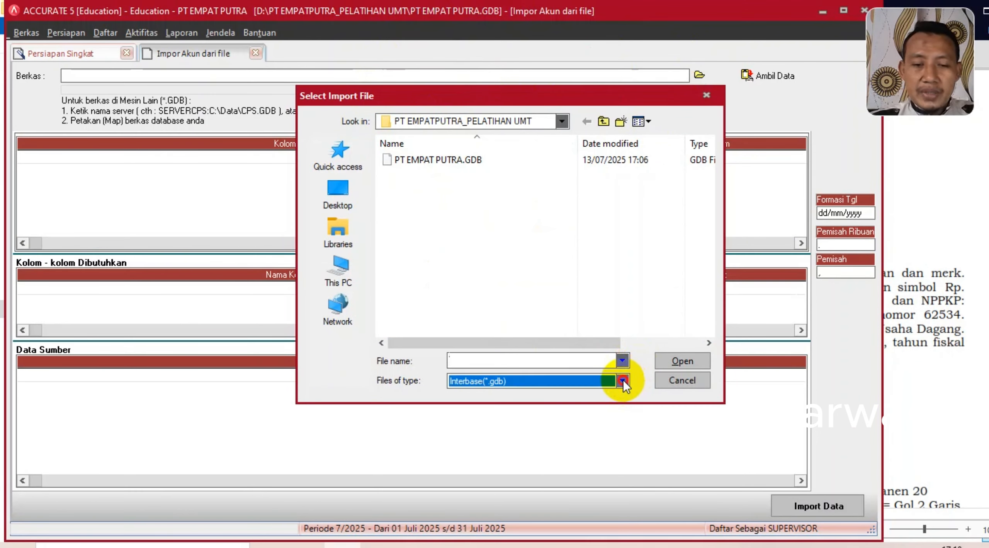
pyautogui.click(479, 403)
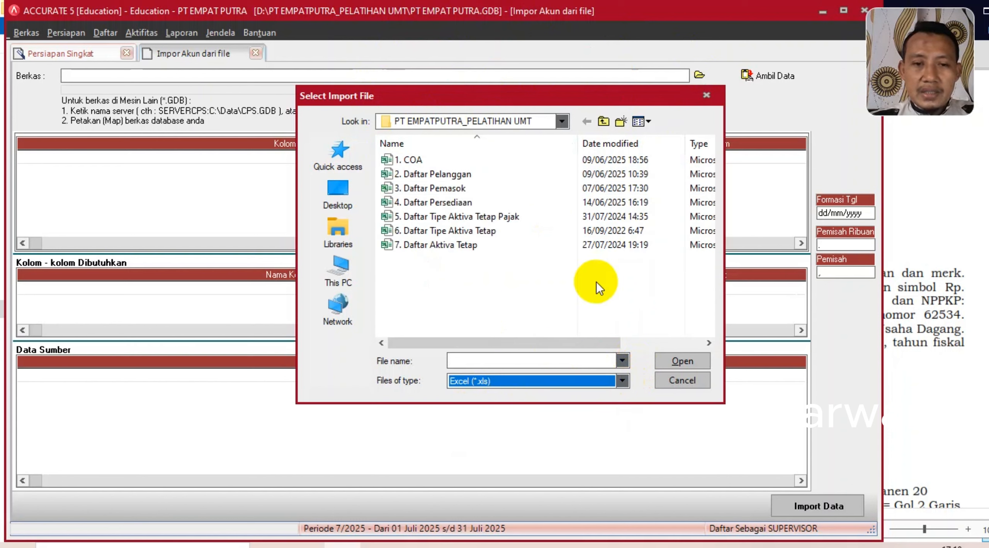
# - Load the 1. COA spreadsheet and delete its header row from the source data
pyautogui.doubleClick(415, 159)
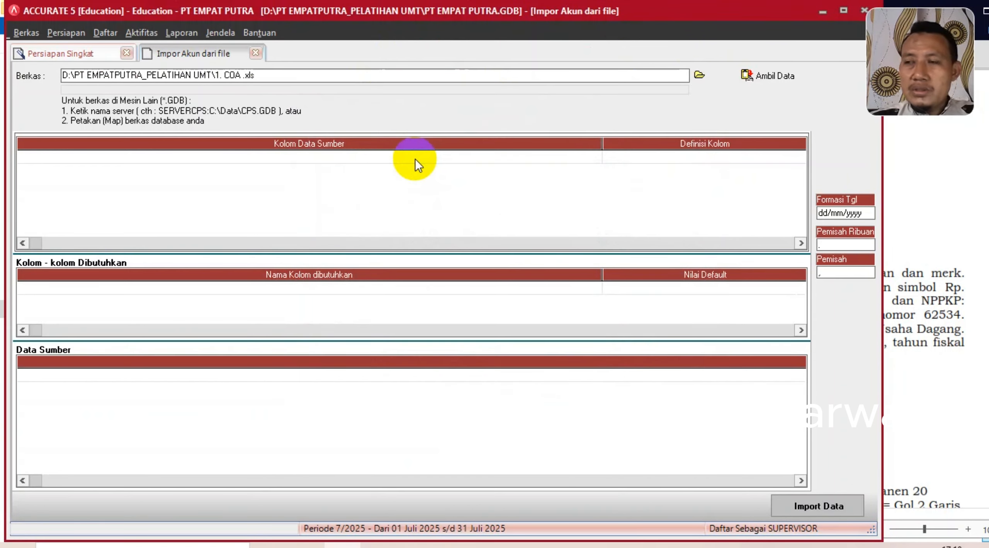
pyautogui.click(765, 75)
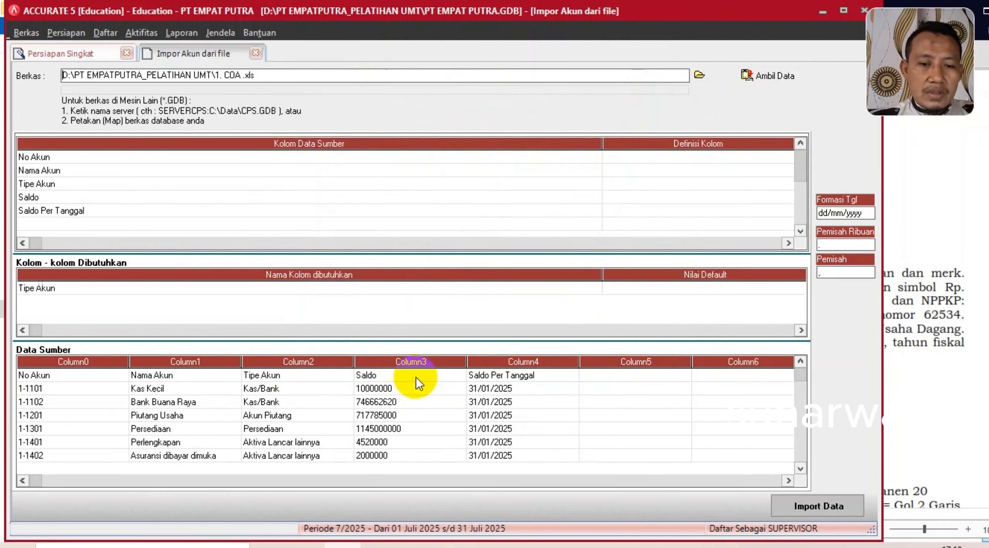
pyautogui.rightClick(376, 377)
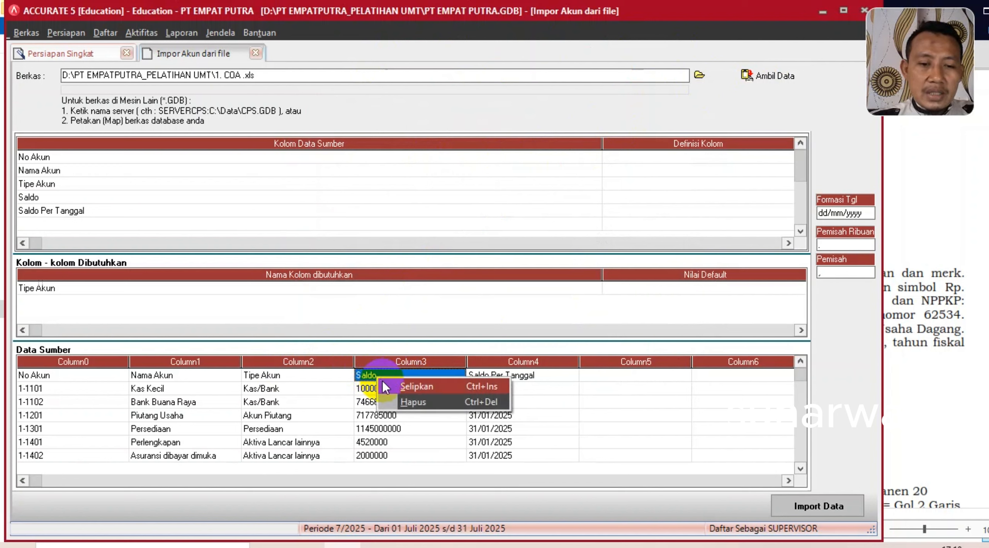
pyautogui.click(400, 404)
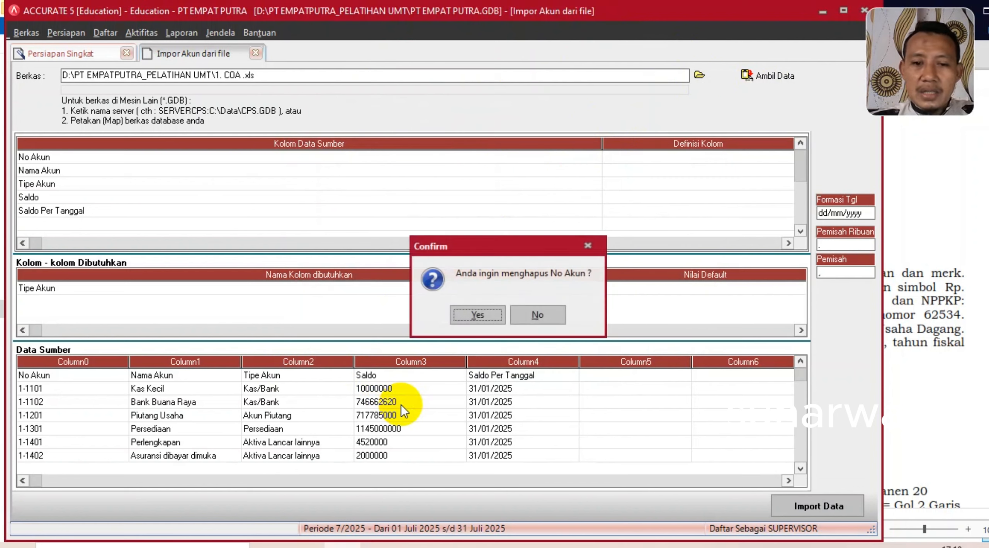
pyautogui.click(474, 315)
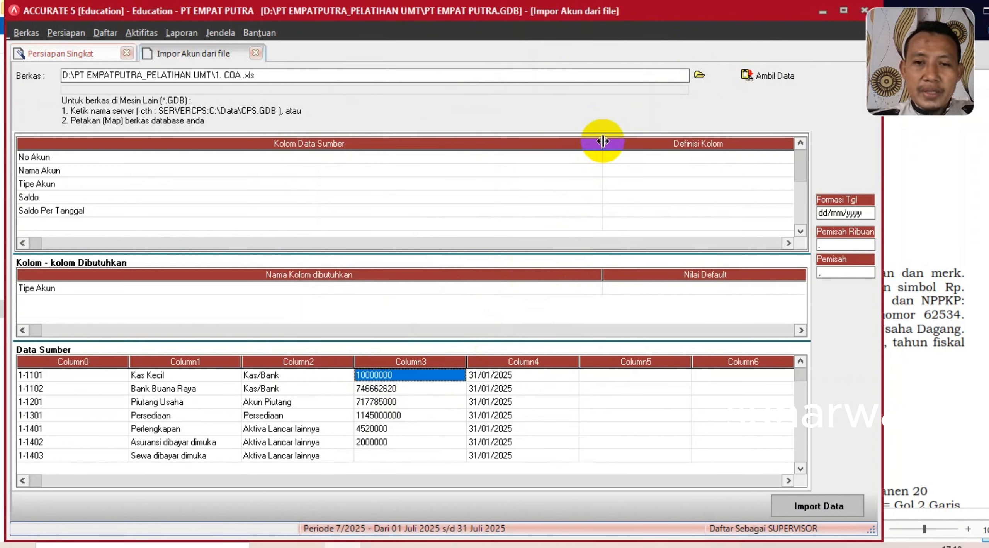
# - Map the No Akun and Nama Akun columns to their fields, then begin mapping Tipe Akun
pyautogui.moveTo(602, 141); pyautogui.dragTo(238, 144)
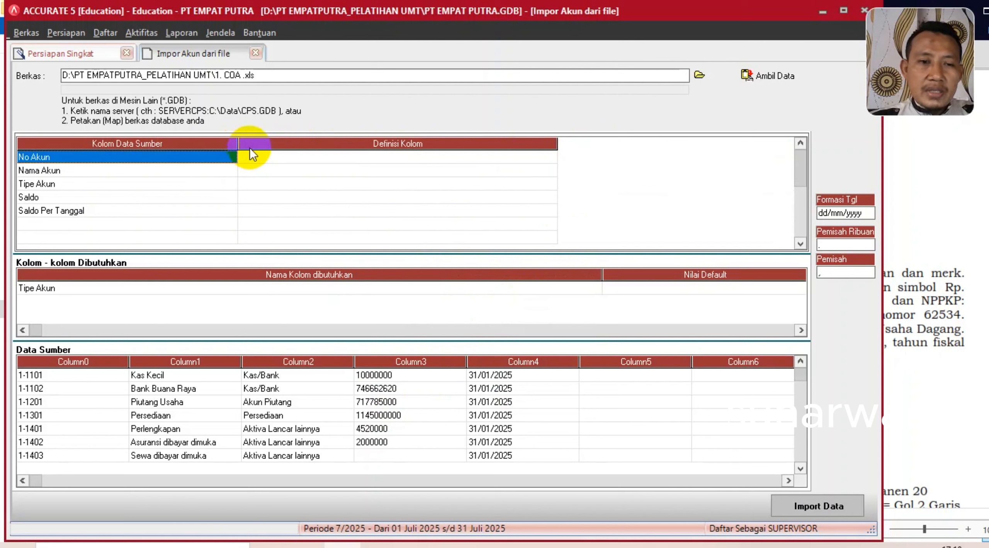
pyautogui.click(514, 159)
pyautogui.click(549, 157)
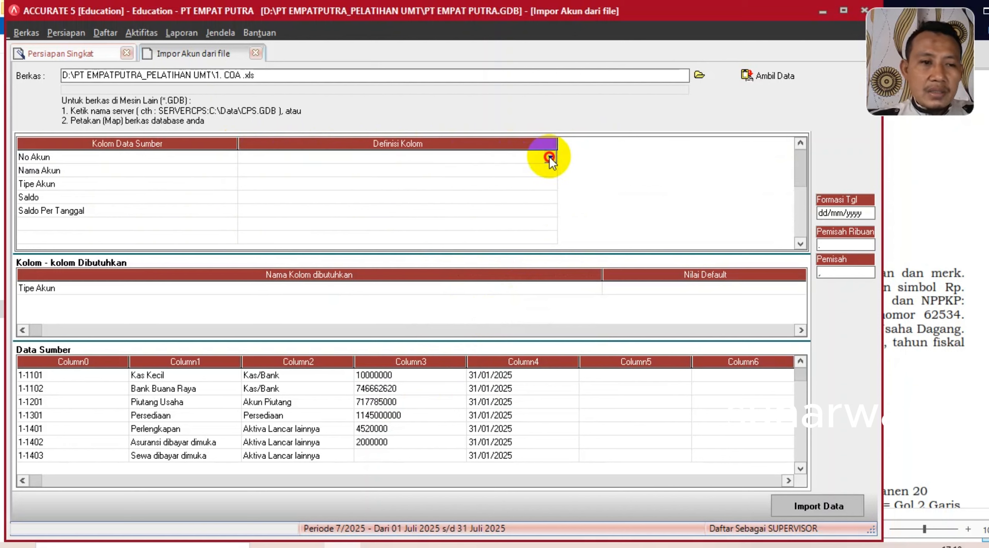
pyautogui.click(267, 185)
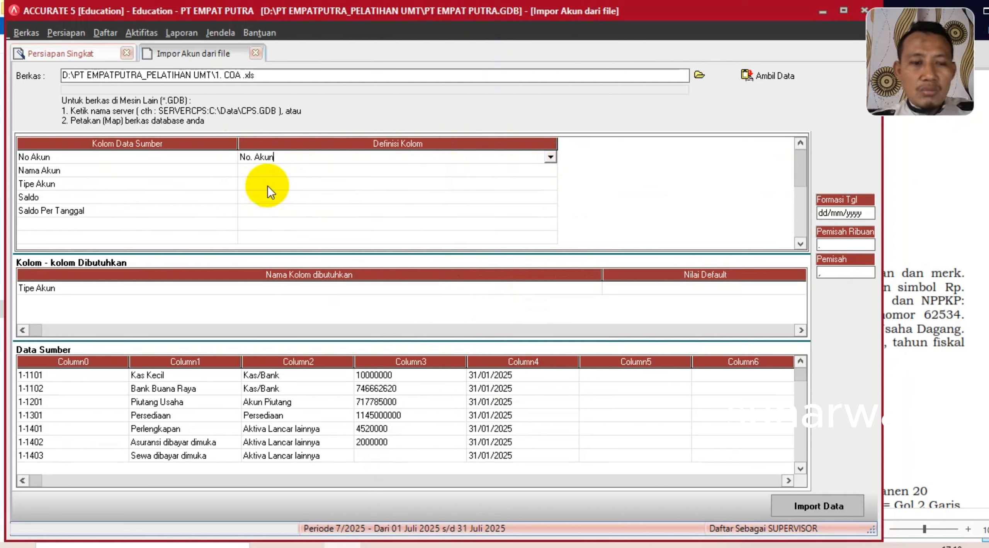
pyautogui.click(267, 170)
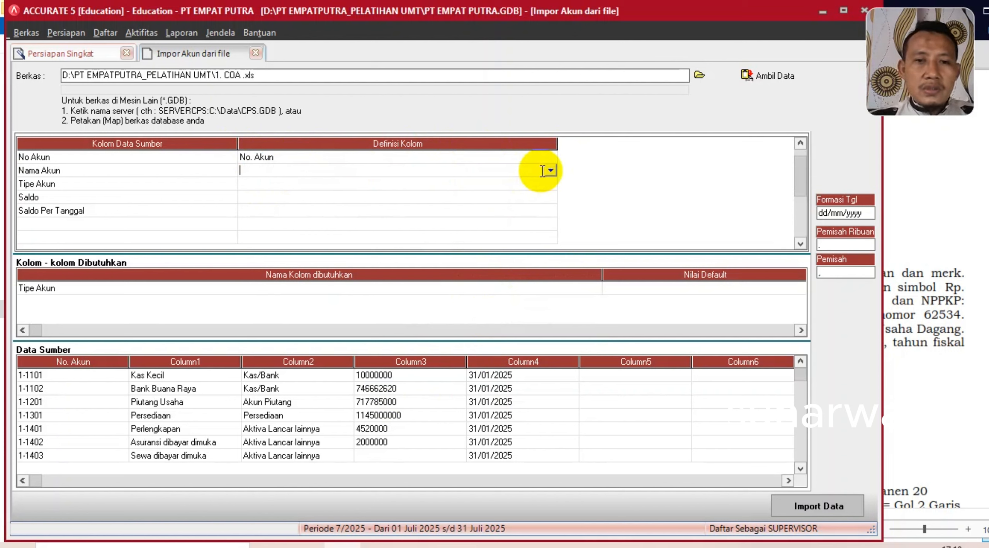
pyautogui.click(548, 171)
pyautogui.click(263, 211)
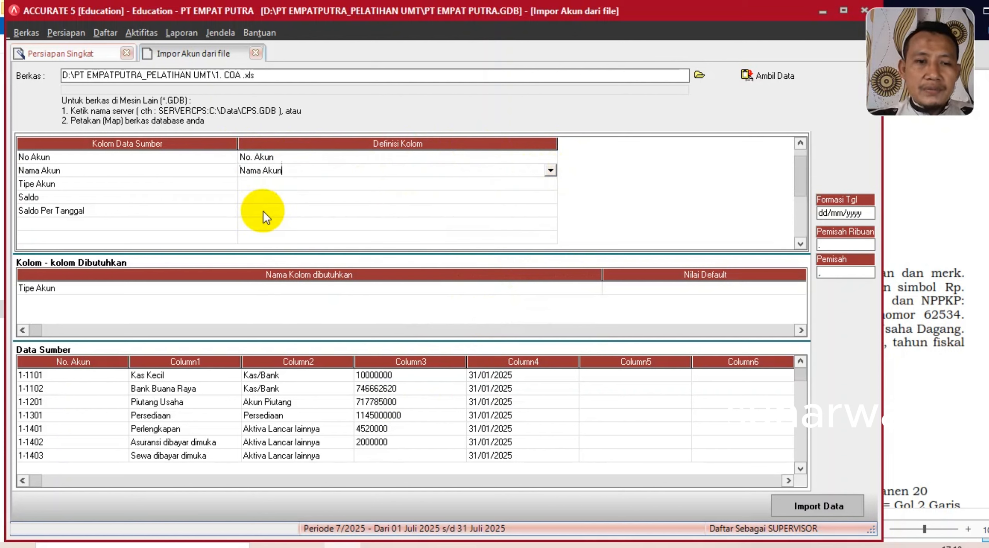
pyautogui.click(482, 183)
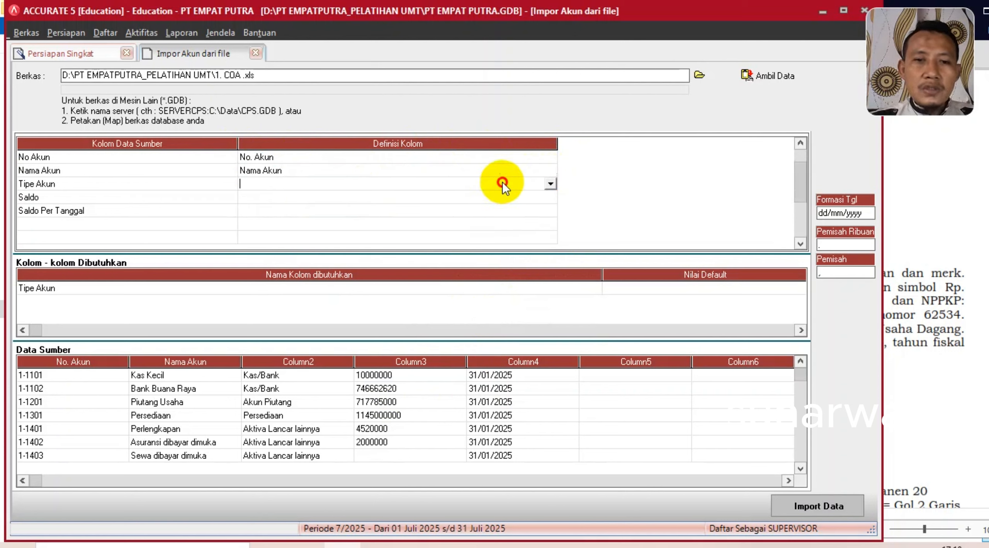
pyautogui.click(550, 184)
# - Map the Tipe Akun column to Tipe Akun and match Kas/Bank through Aktiva Tetap to identical types
pyautogui.click(265, 206)
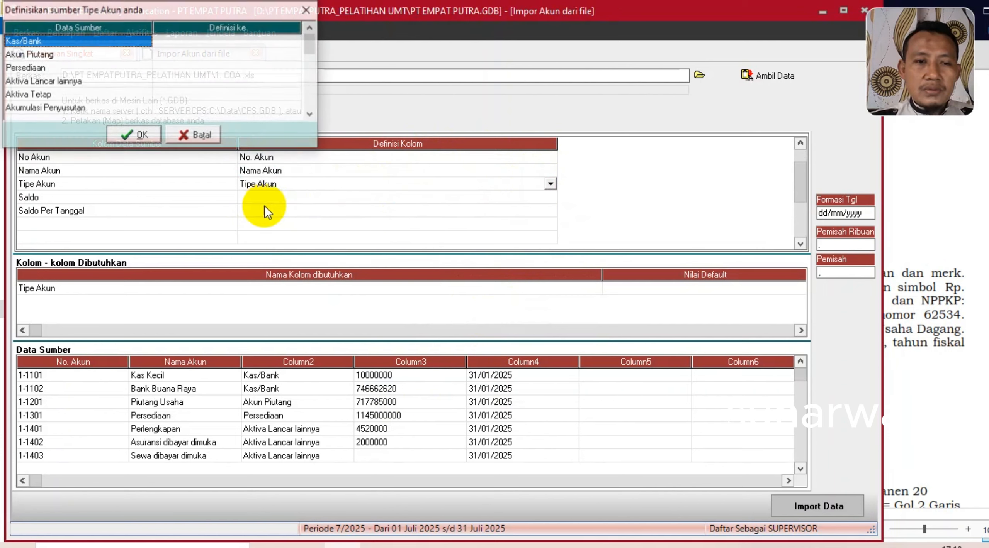
pyautogui.moveTo(232, 13); pyautogui.dragTo(452, 14)
pyautogui.click(489, 41)
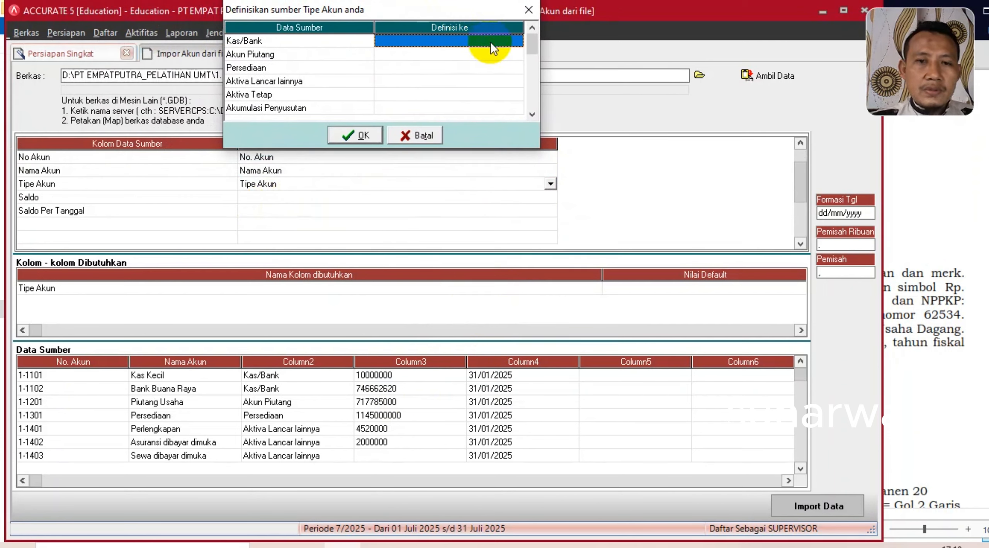
pyautogui.click(516, 40)
pyautogui.click(453, 53)
pyautogui.click(490, 54)
pyautogui.click(517, 54)
pyautogui.click(424, 76)
pyautogui.click(489, 68)
pyautogui.click(517, 68)
pyautogui.click(425, 100)
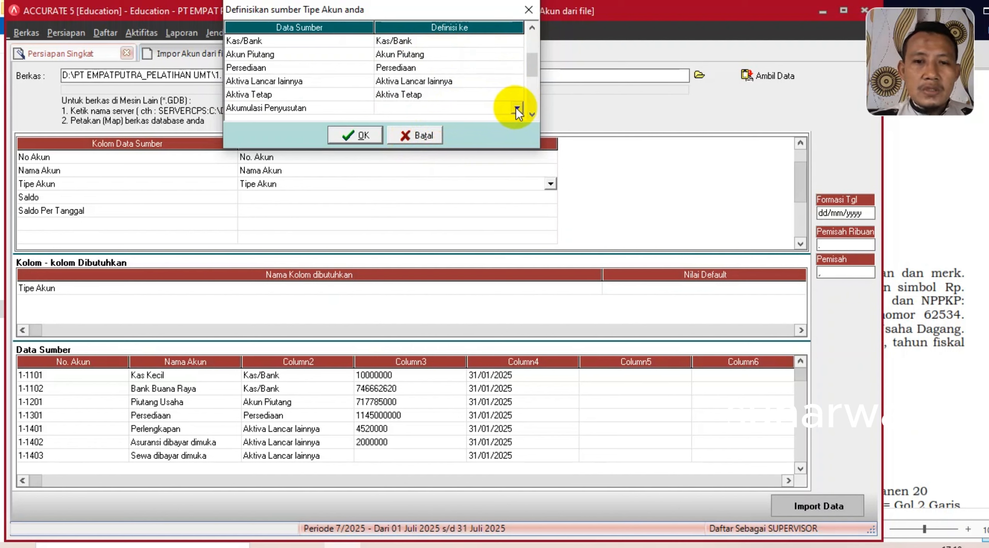
# - Match Akumulasi Penyusutan, Akun Hutang and Hutang lancar lainnya to their identical account types
pyautogui.click(516, 108)
pyautogui.click(430, 169)
pyautogui.press('Tab')
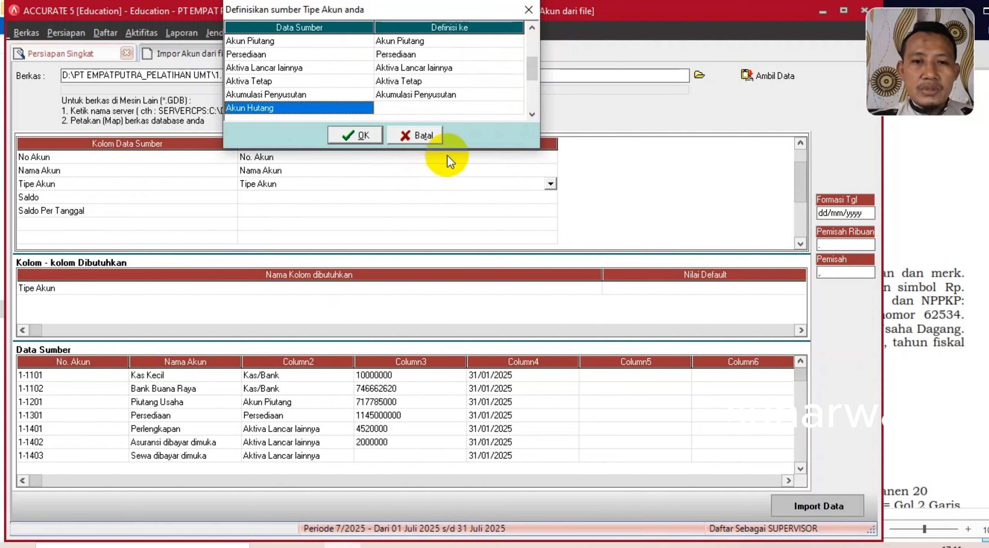
pyautogui.click(492, 107)
pyautogui.click(516, 108)
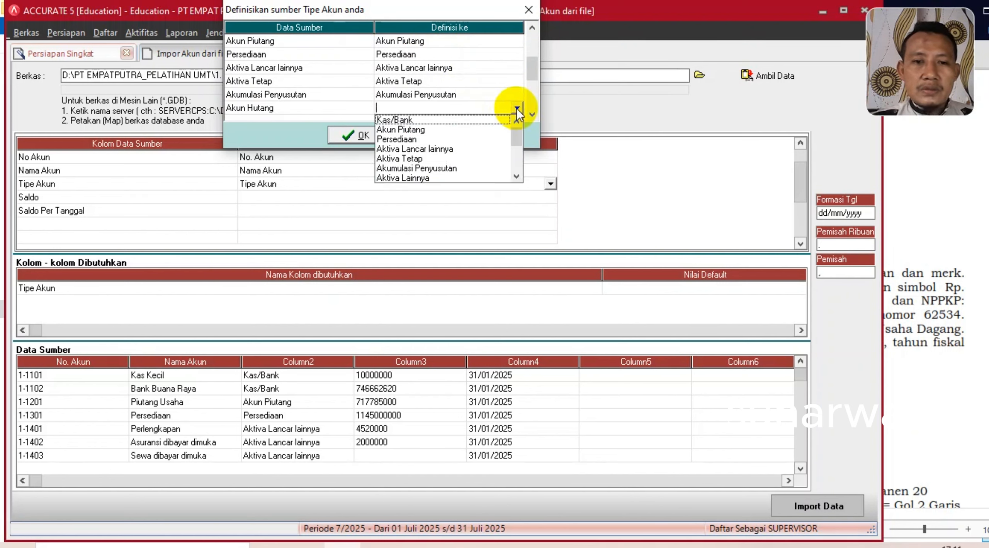
pyautogui.click(516, 176)
pyautogui.click(517, 176)
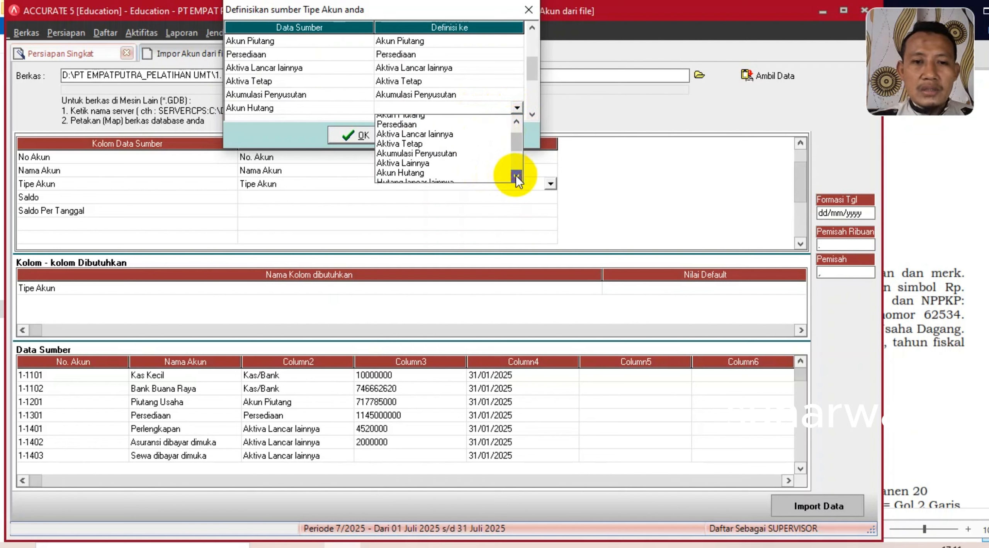
pyautogui.click(516, 176)
pyautogui.click(418, 158)
pyautogui.press('Tab')
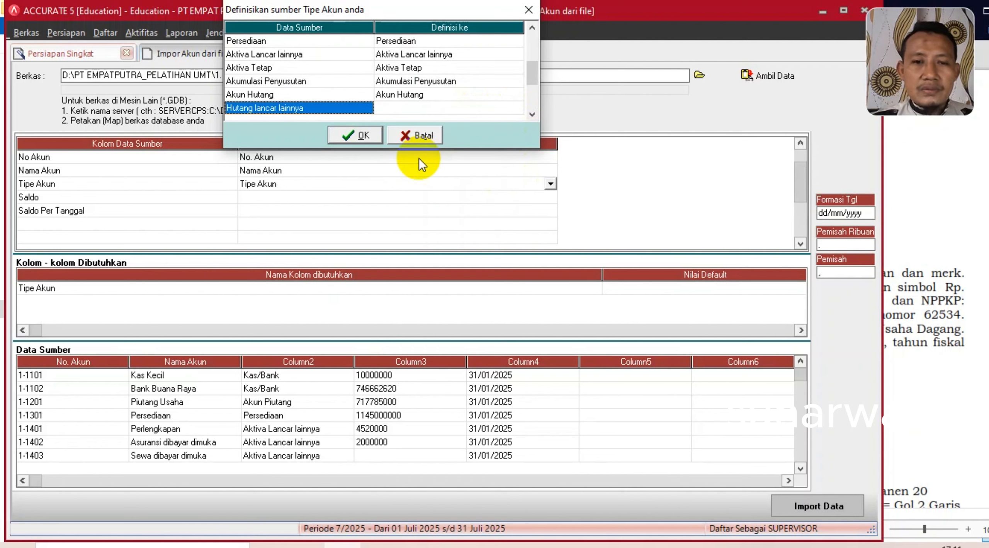
pyautogui.click(483, 108)
pyautogui.click(516, 108)
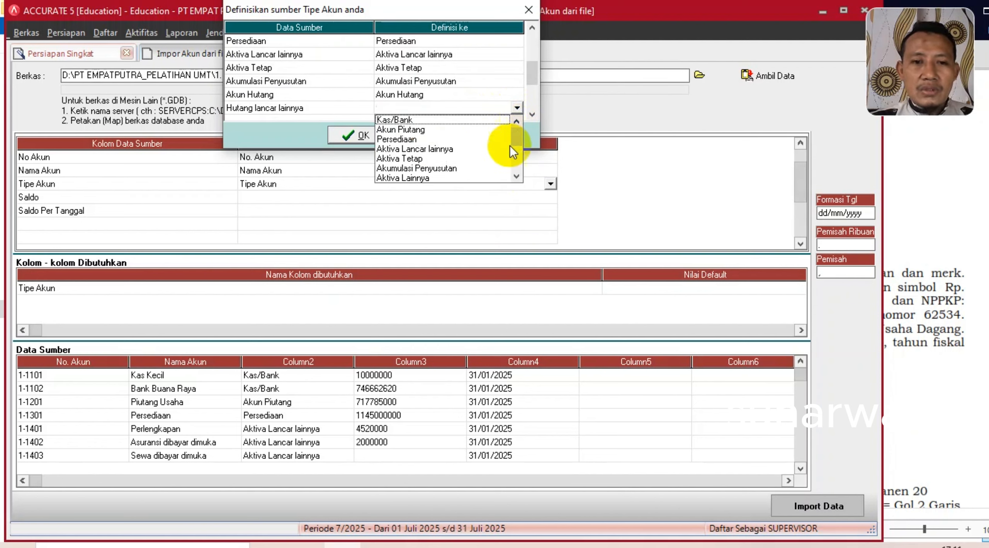
pyautogui.click(516, 176)
pyautogui.click(517, 176)
pyautogui.click(517, 176)
pyautogui.click(516, 176)
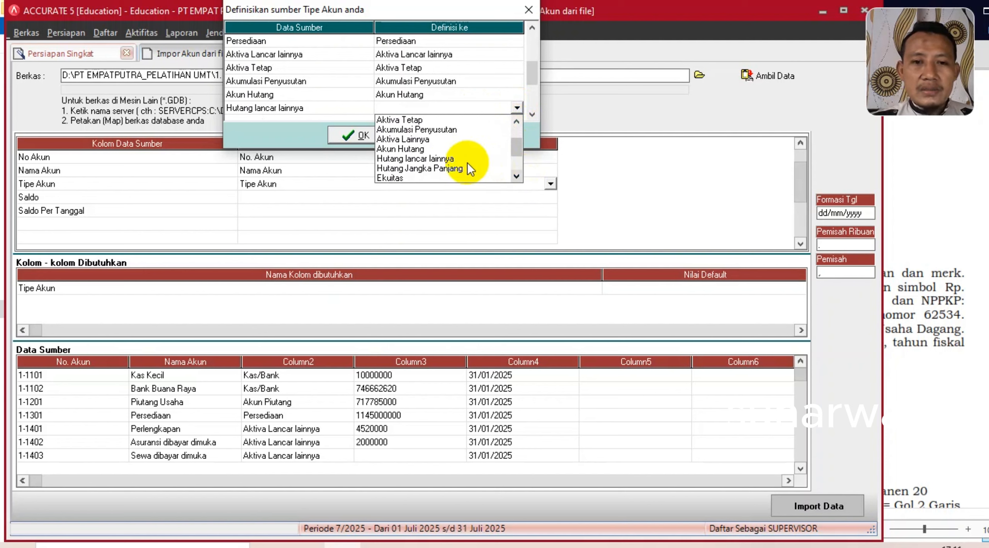
pyautogui.click(448, 158)
pyautogui.press('Tab')
# - Match Ekuitas and Pendapatan to the Ekuitas and Pendapatan account types
pyautogui.click(471, 109)
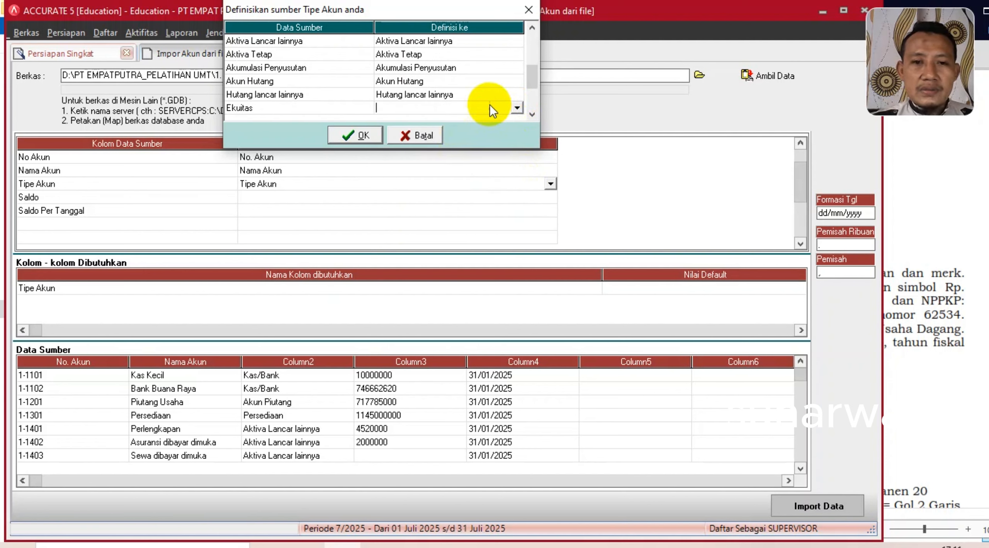
pyautogui.click(516, 109)
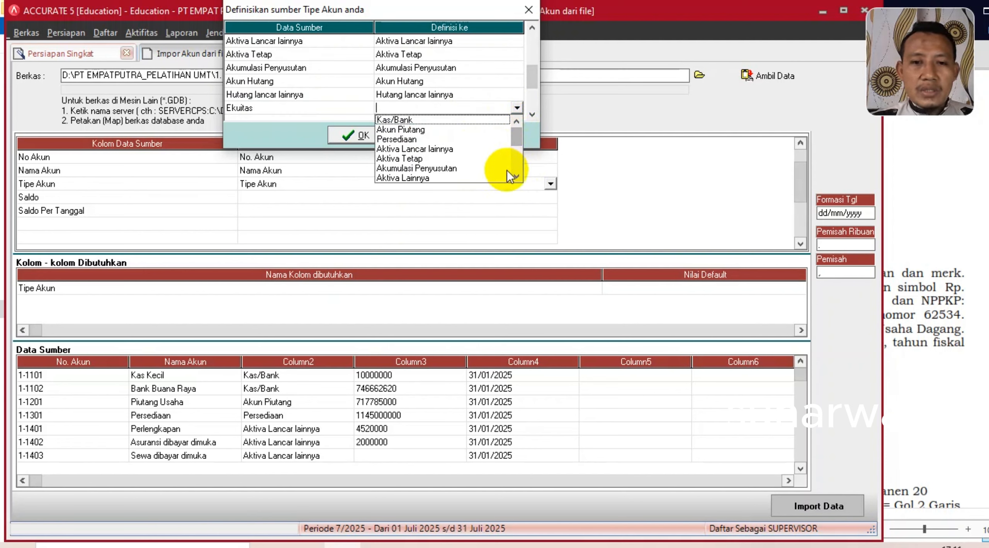
pyautogui.click(516, 177)
pyautogui.click(516, 176)
pyautogui.click(517, 176)
pyautogui.click(516, 176)
pyautogui.click(516, 176)
pyautogui.click(516, 176)
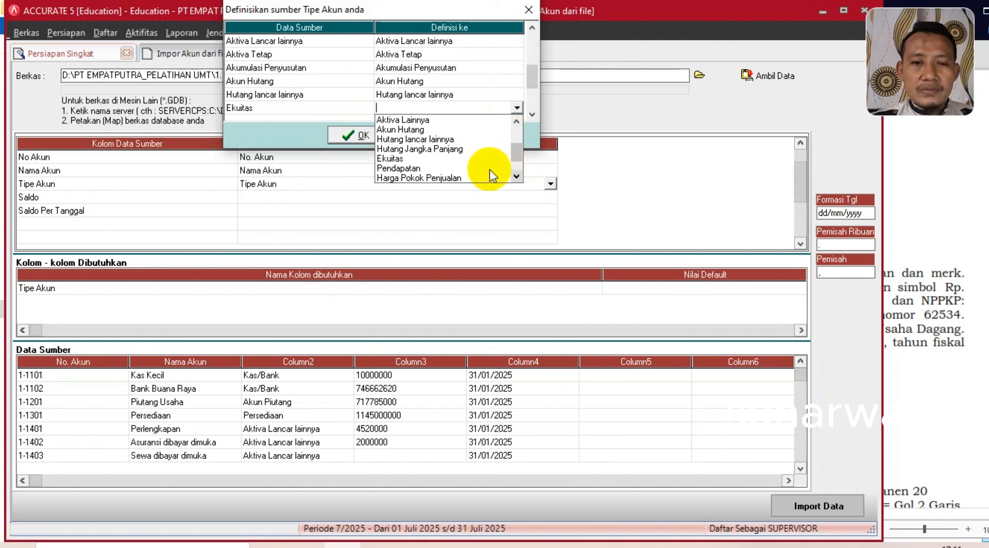
pyautogui.click(402, 159)
pyautogui.press('Tab')
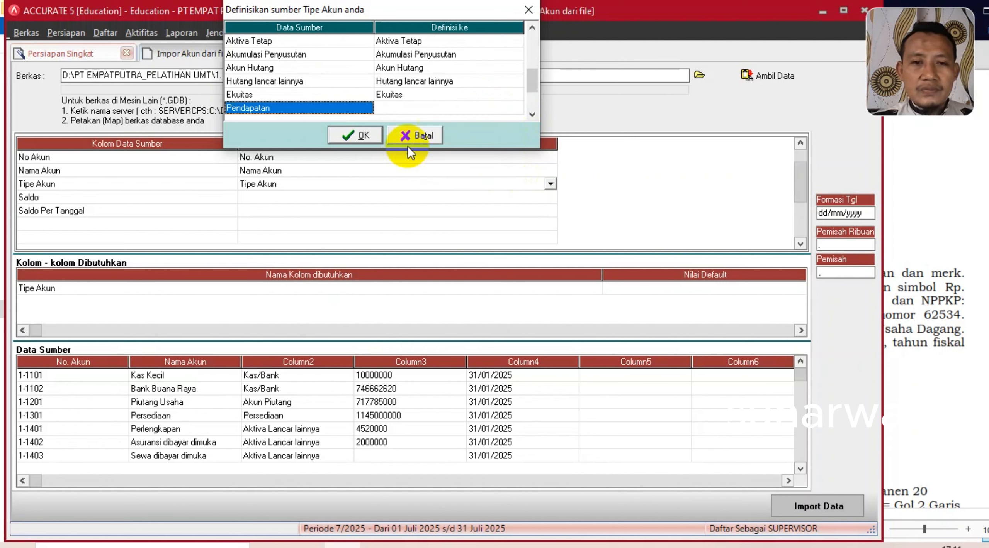
pyautogui.click(439, 109)
pyautogui.click(516, 107)
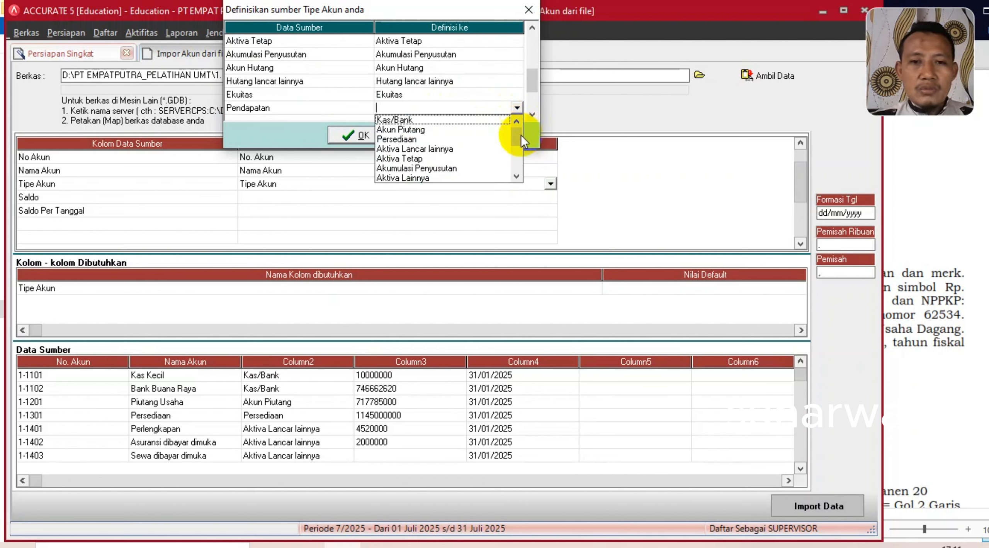
pyautogui.click(516, 174)
pyautogui.click(517, 174)
pyautogui.click(516, 174)
pyautogui.click(517, 175)
pyautogui.click(517, 174)
pyautogui.click(517, 175)
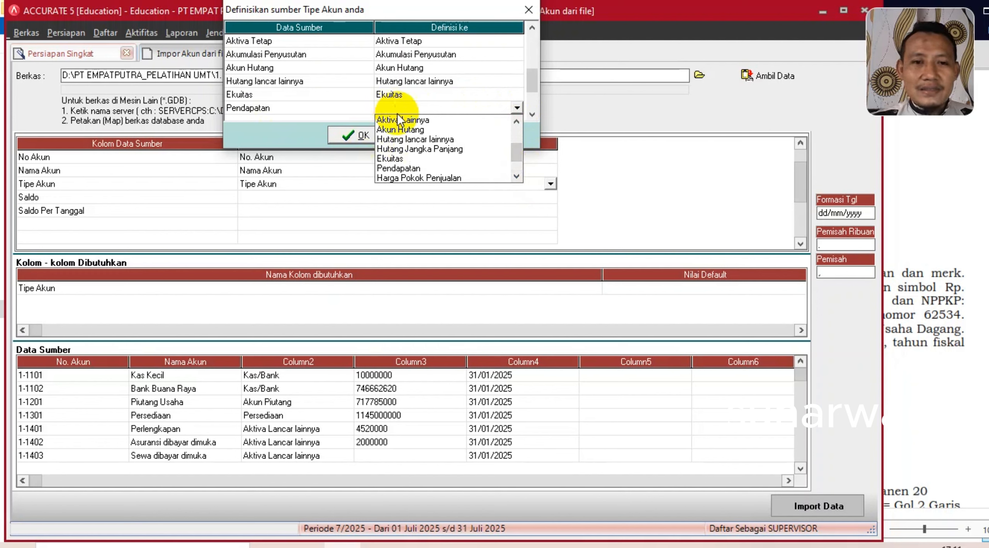
pyautogui.click(398, 168)
pyautogui.press('Down')
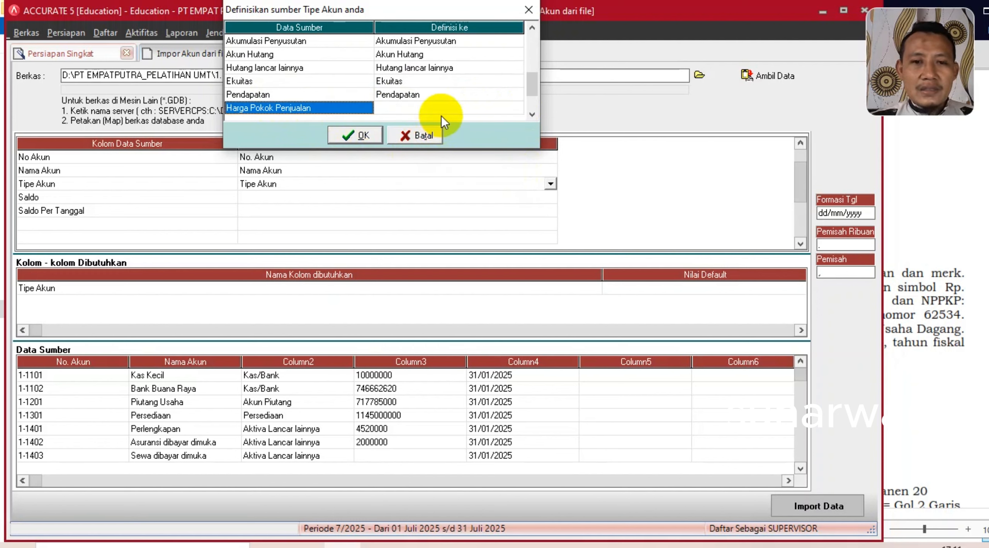
# - Match Harga Pokok Penjualan and Beban to their identical account types
pyautogui.click(468, 105)
pyautogui.click(516, 108)
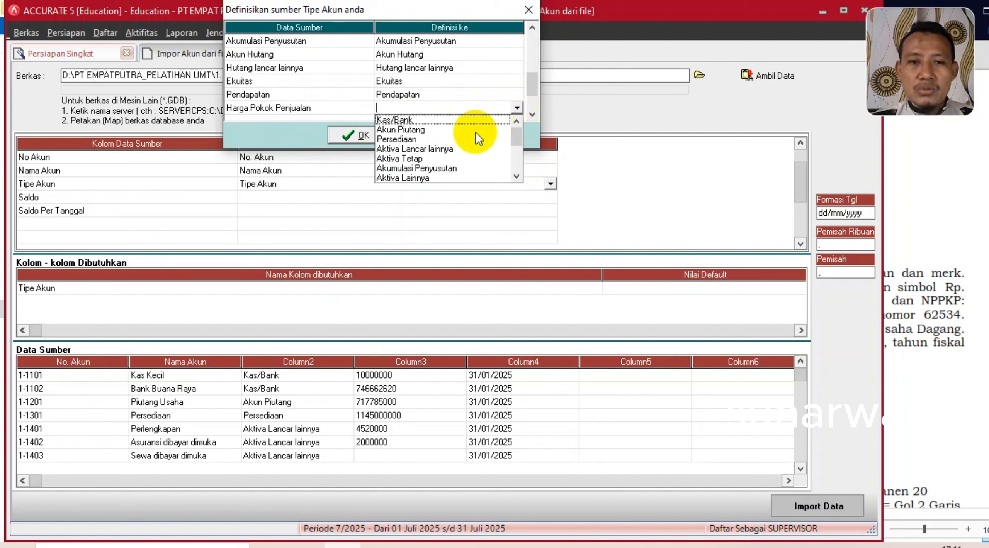
pyautogui.click(516, 176)
pyautogui.click(516, 176)
pyautogui.click(516, 176)
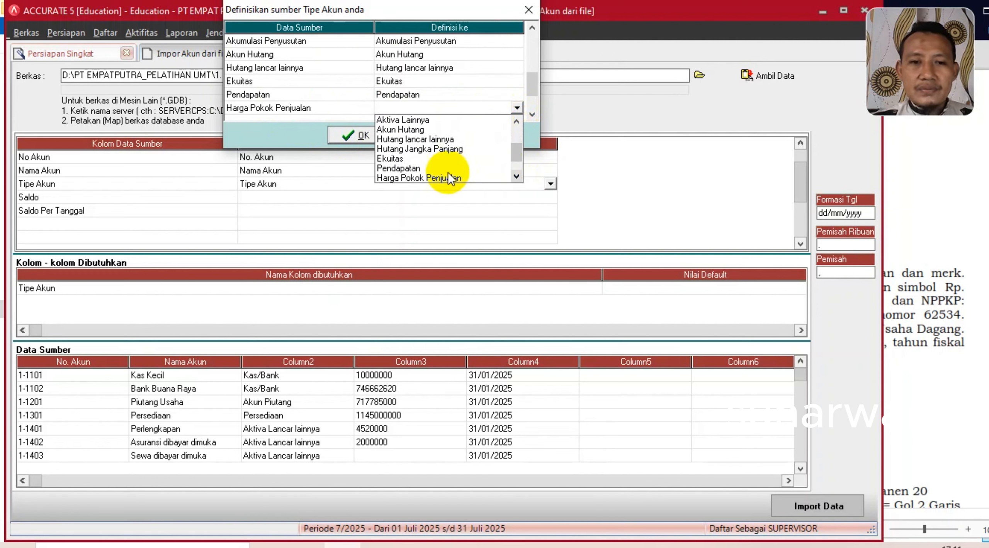
pyautogui.click(441, 179)
pyautogui.press('Down')
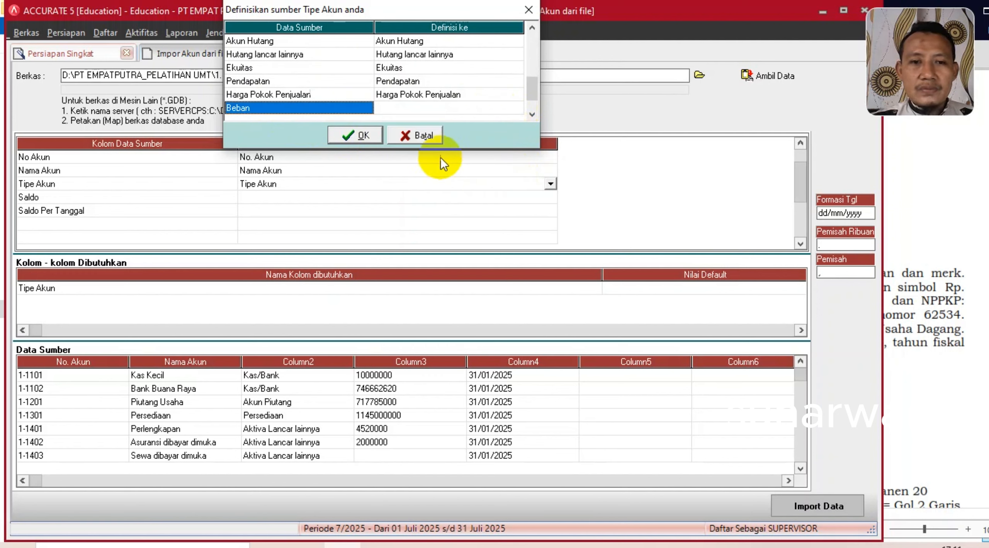
pyautogui.click(443, 112)
pyautogui.click(516, 109)
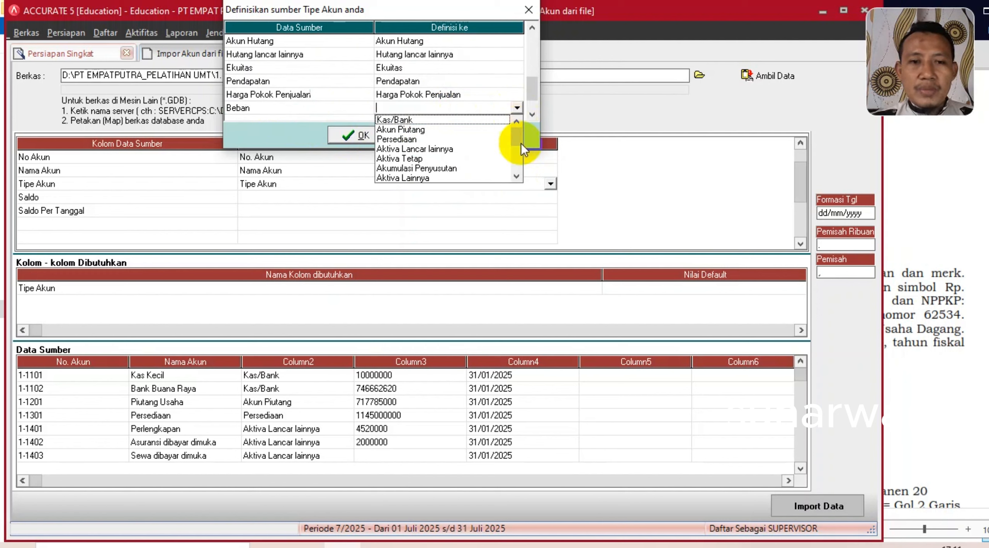
pyautogui.click(516, 175)
pyautogui.moveTo(517, 146); pyautogui.dragTo(479, 184)
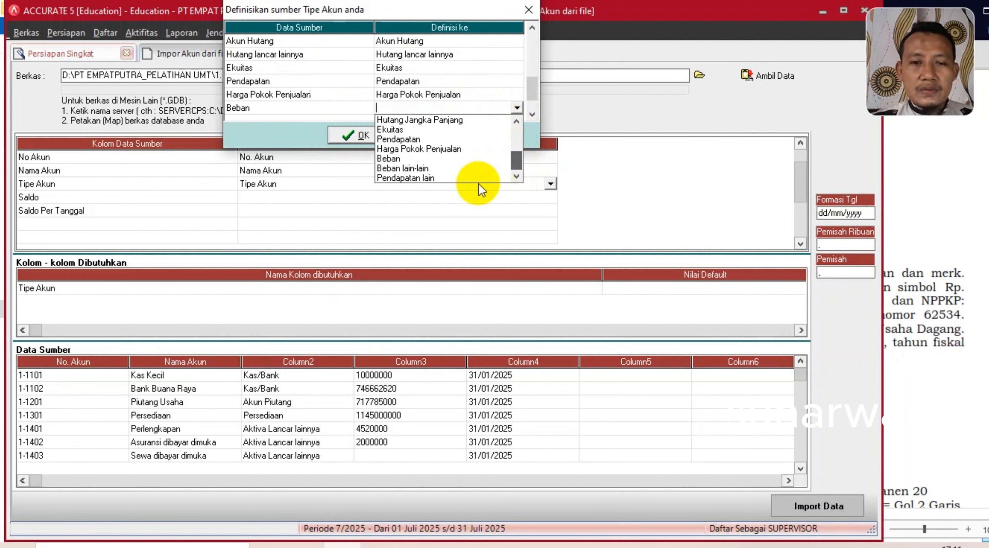
pyautogui.click(394, 159)
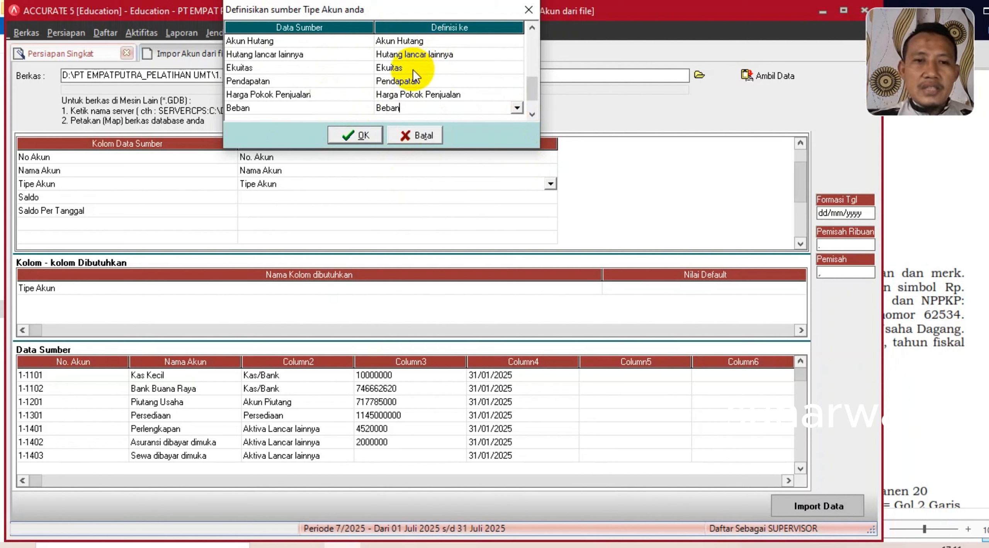
# - Match Pendapatan lain and Beban lain-lain to identical types and confirm all mappings
pyautogui.click(535, 115)
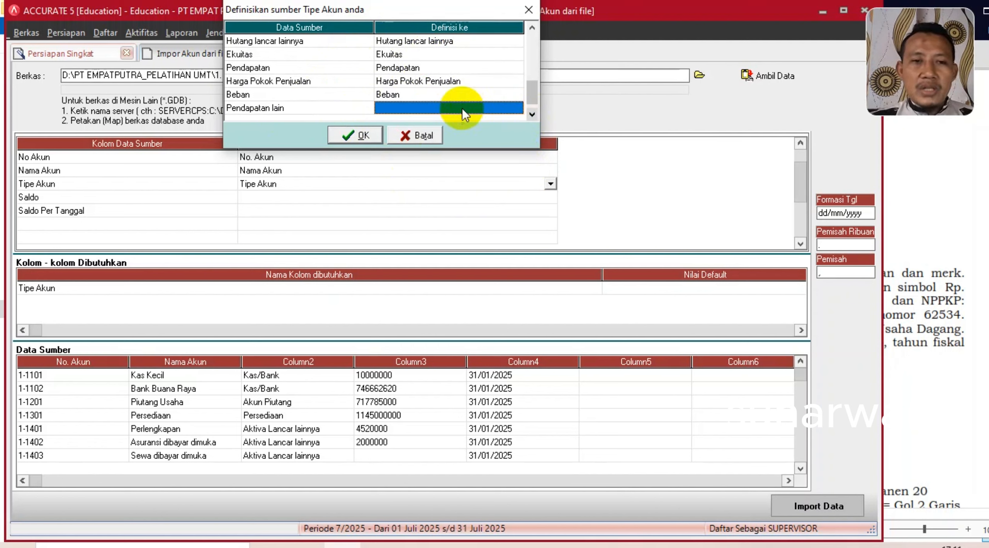
pyautogui.click(463, 107)
pyautogui.click(517, 107)
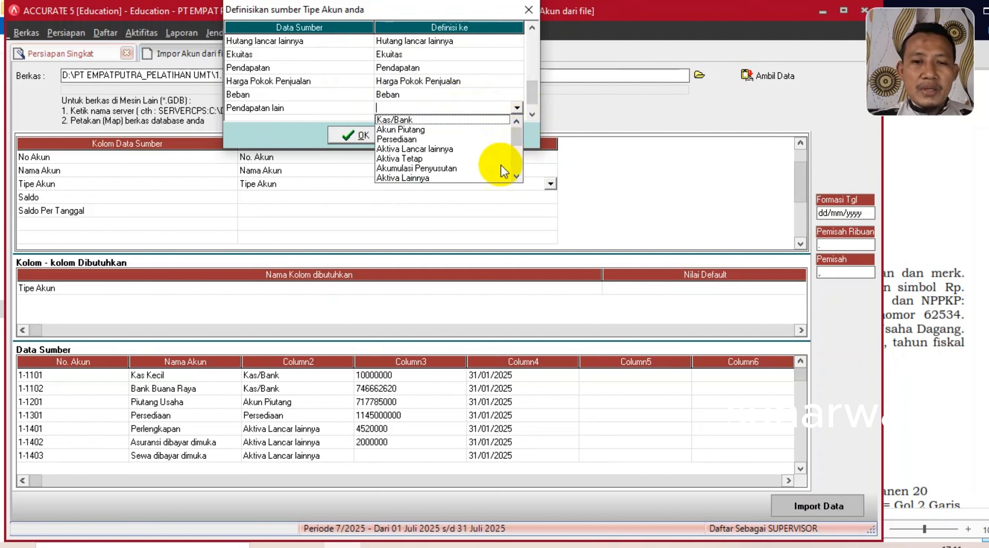
pyautogui.moveTo(516, 143); pyautogui.dragTo(516, 183)
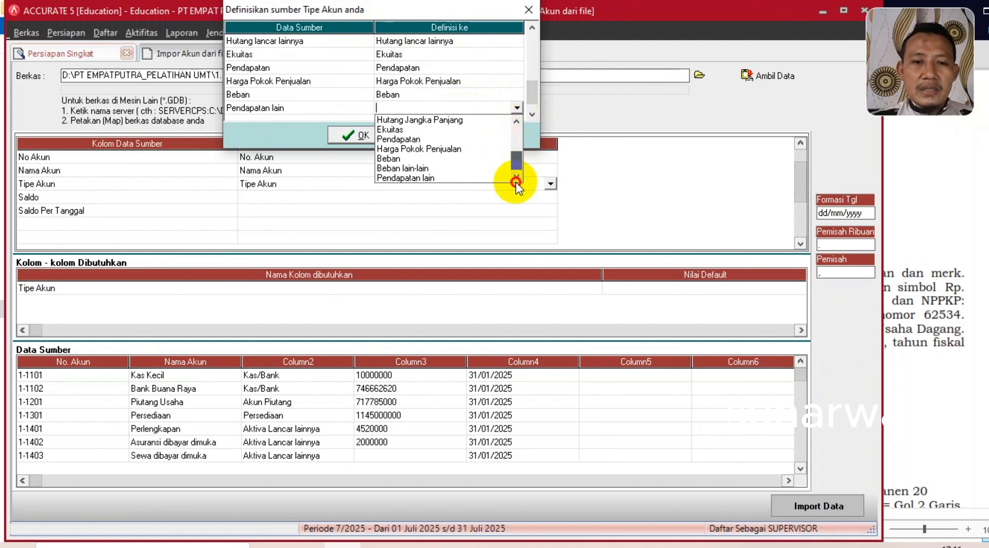
pyautogui.click(419, 178)
pyautogui.click(473, 109)
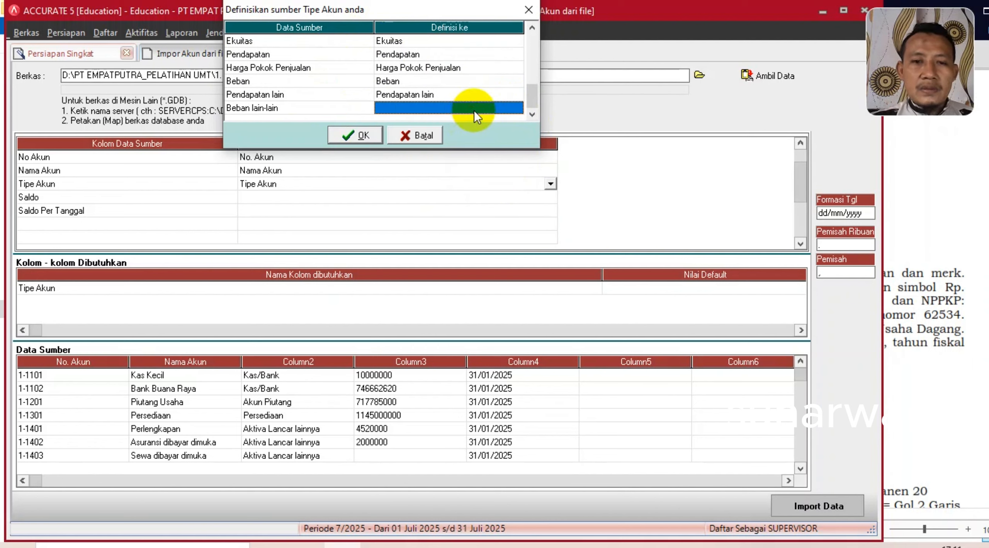
pyautogui.click(517, 108)
pyautogui.moveTo(516, 134); pyautogui.dragTo(515, 190)
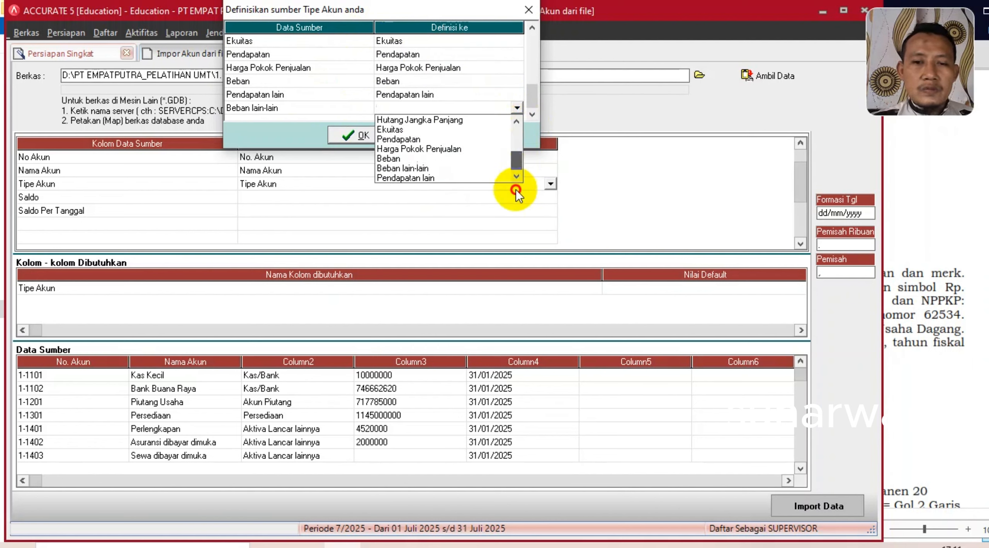
pyautogui.click(408, 167)
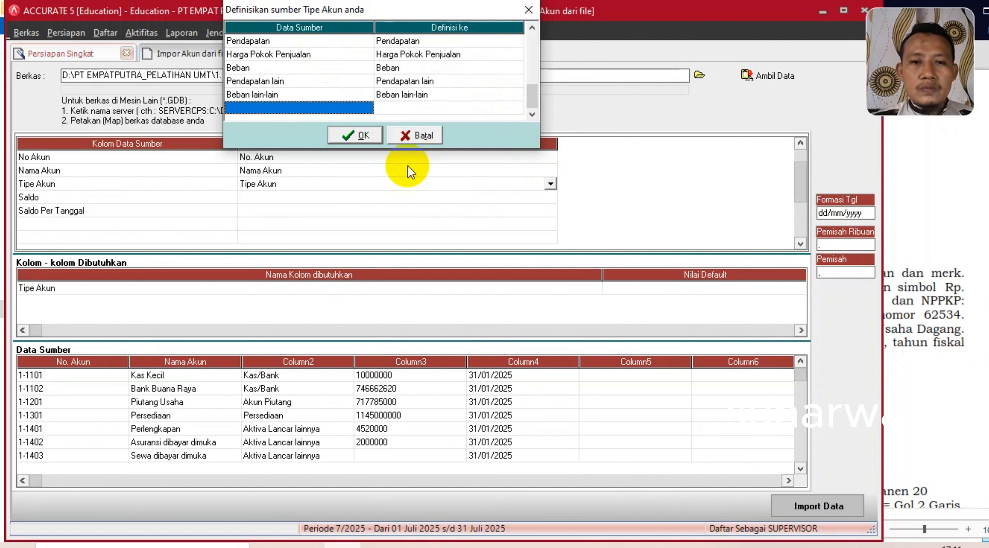
pyautogui.click(532, 28)
pyautogui.click(532, 28)
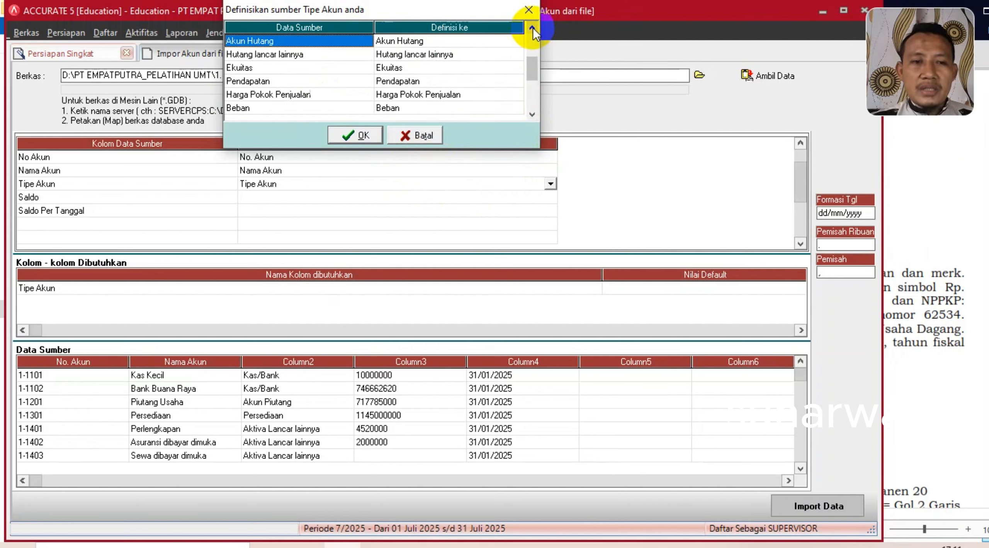
pyautogui.click(533, 28)
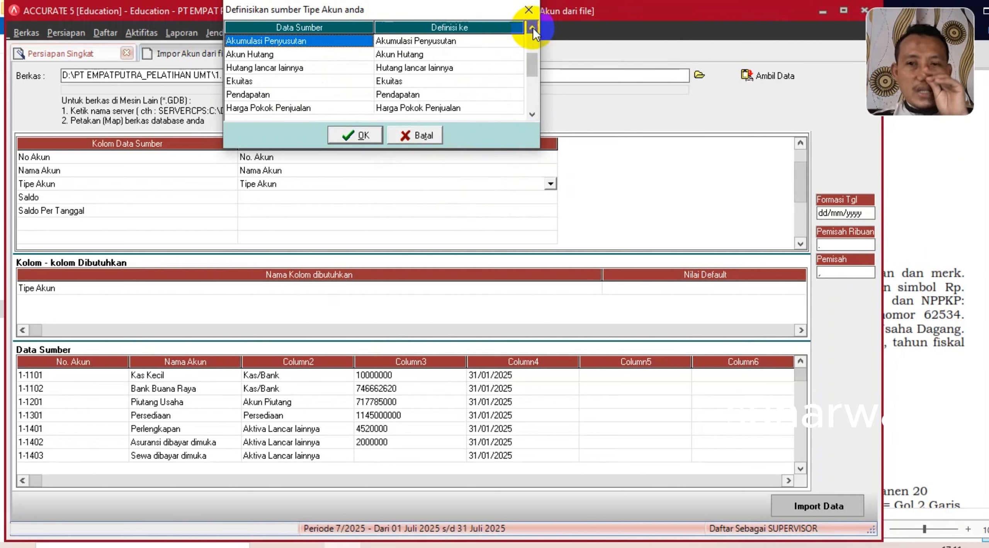
pyautogui.click(359, 137)
pyautogui.click(457, 199)
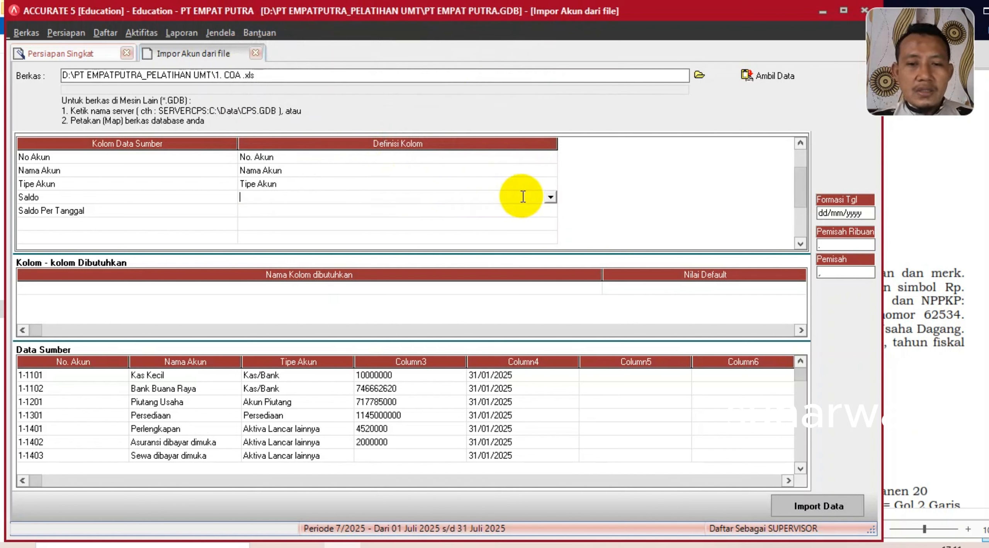
# - Map Saldo to Saldo Awal and Saldo Per Tanggal to Saldo per tgl, then import all 42 accounts
pyautogui.click(550, 197)
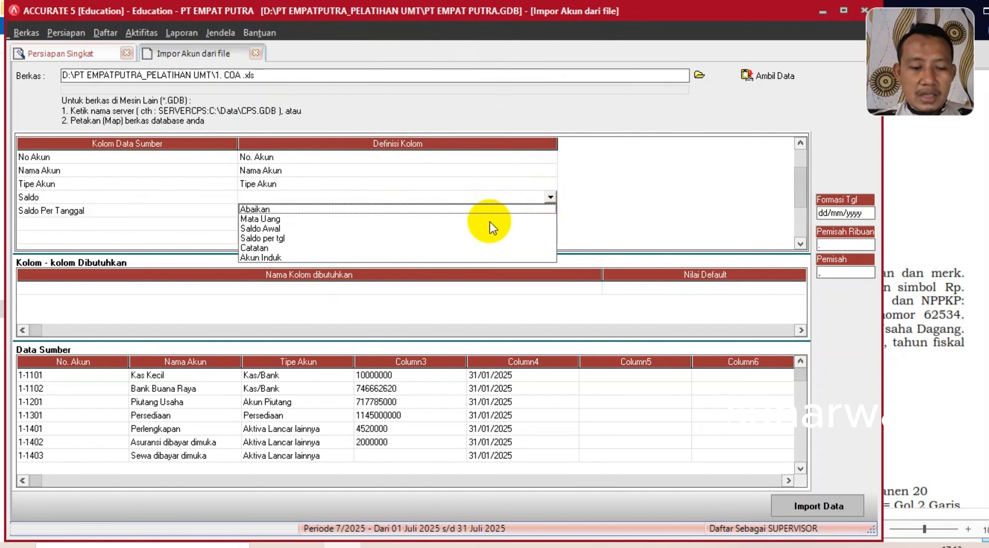
pyautogui.click(271, 228)
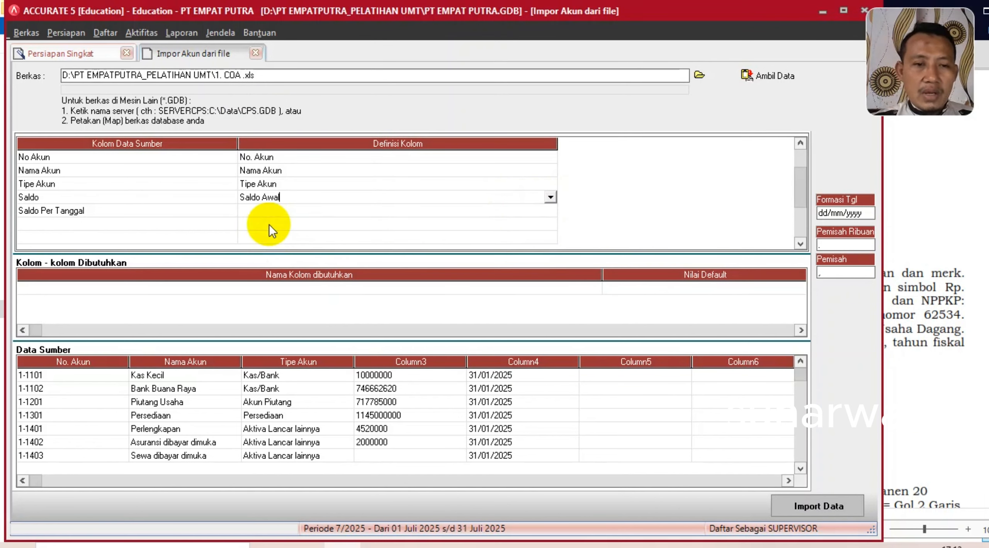
pyautogui.click(278, 215)
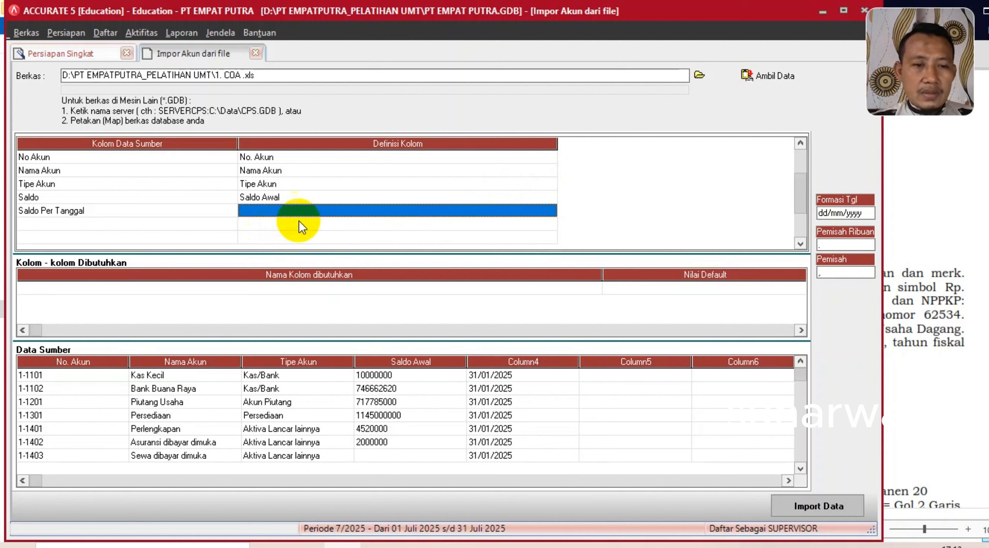
pyautogui.click(548, 211)
pyautogui.click(550, 211)
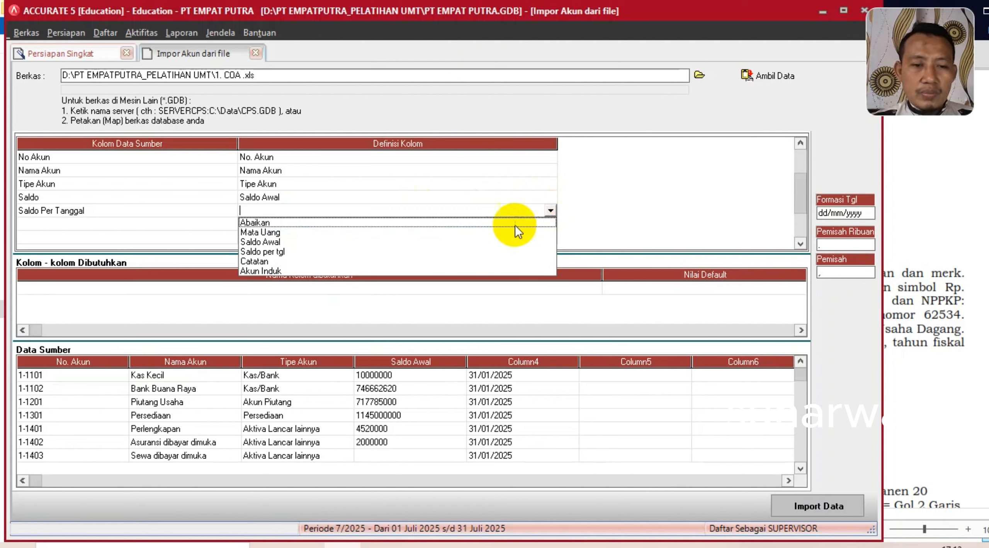
pyautogui.click(284, 247)
pyautogui.press('Return')
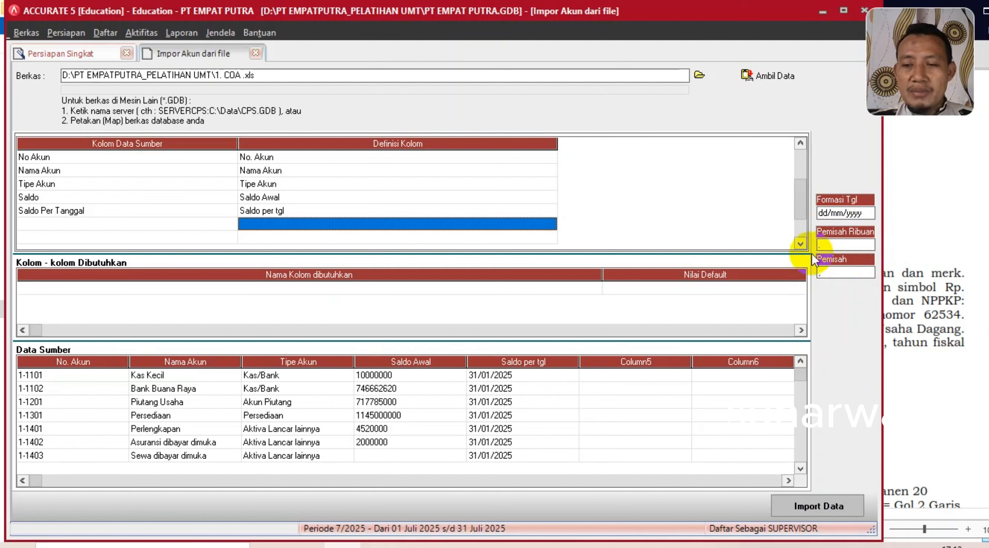
pyautogui.click(818, 506)
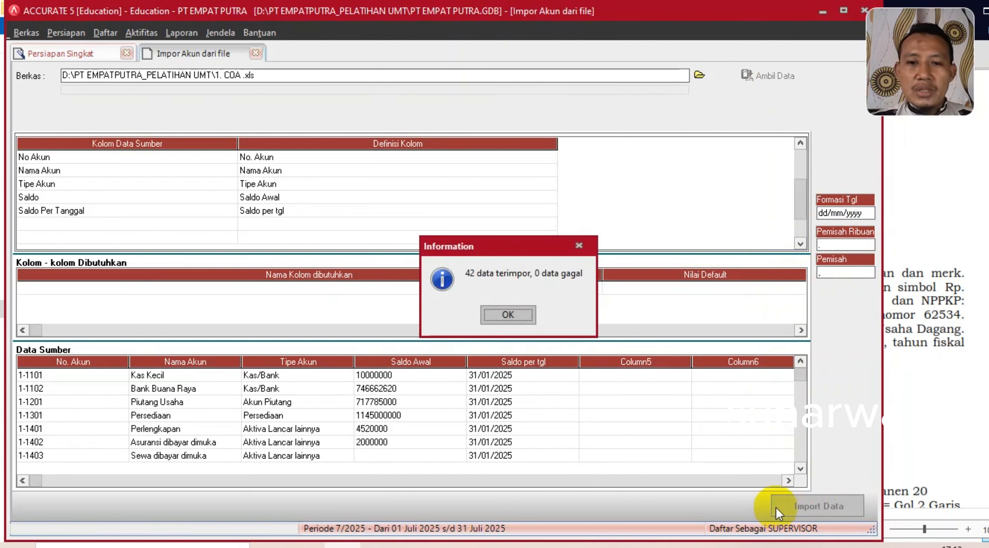
pyautogui.click(517, 313)
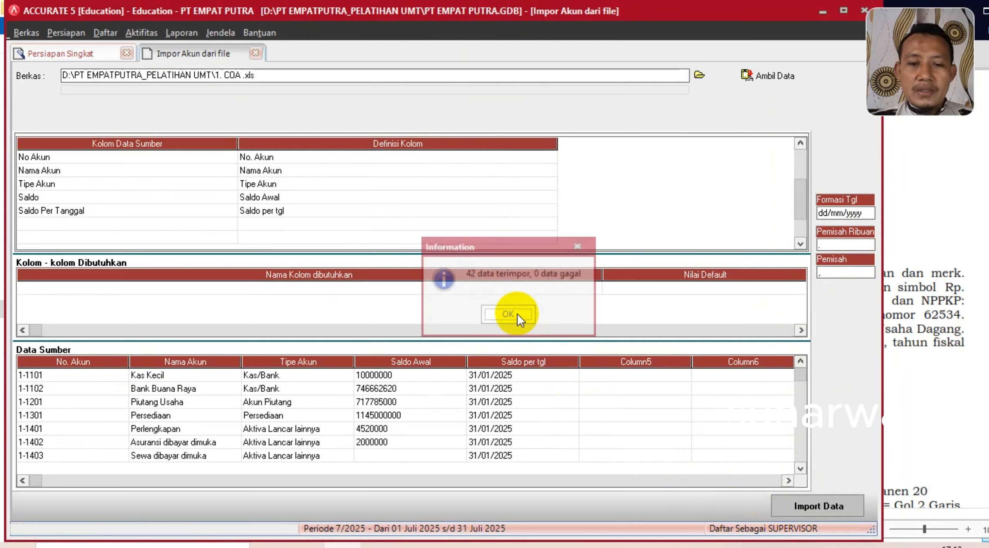
# - Choose 310001 OPENING BALANCE EQUITY as the opening-balance equity account and continue to step 5
pyautogui.click(386, 424)
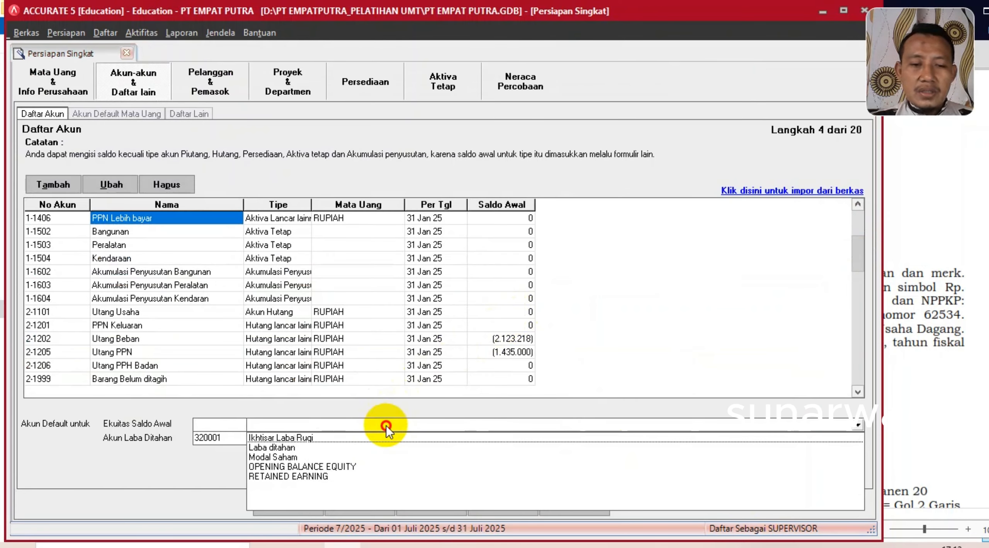
pyautogui.click(334, 469)
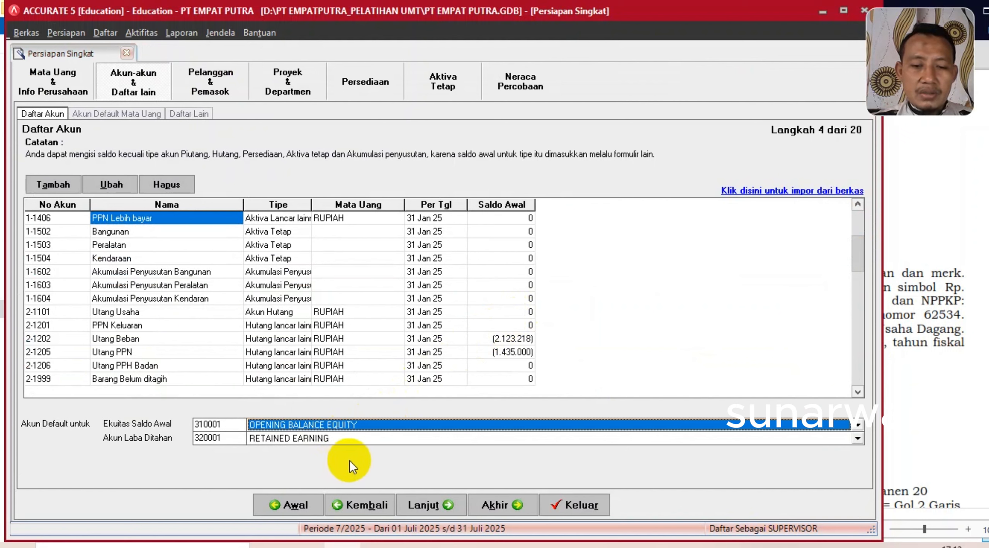
pyautogui.click(421, 505)
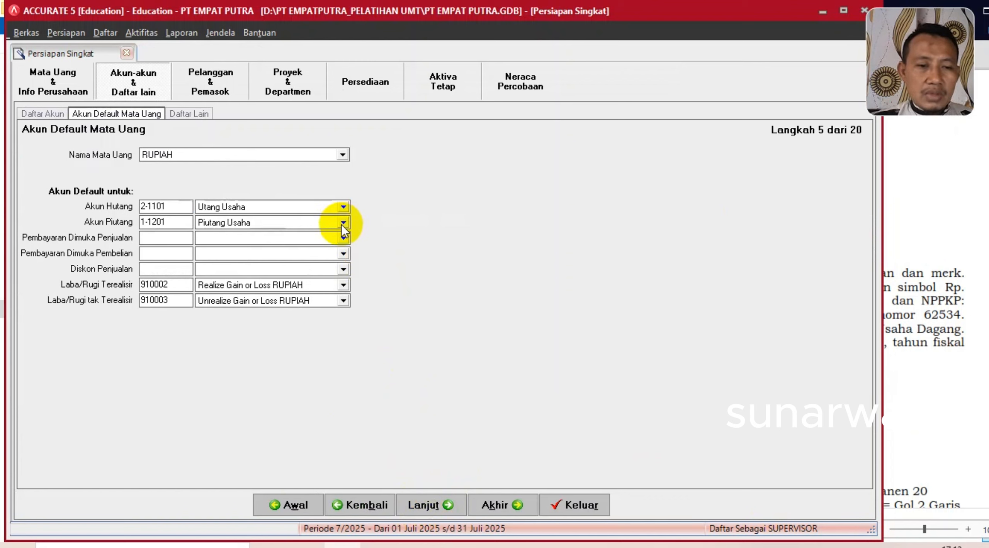
# - Set RUPIAH defaults to Utang Usaha, Piutang Usaha and Potongan Penjualan, then continue to Daftar Lain
pyautogui.click(342, 239)
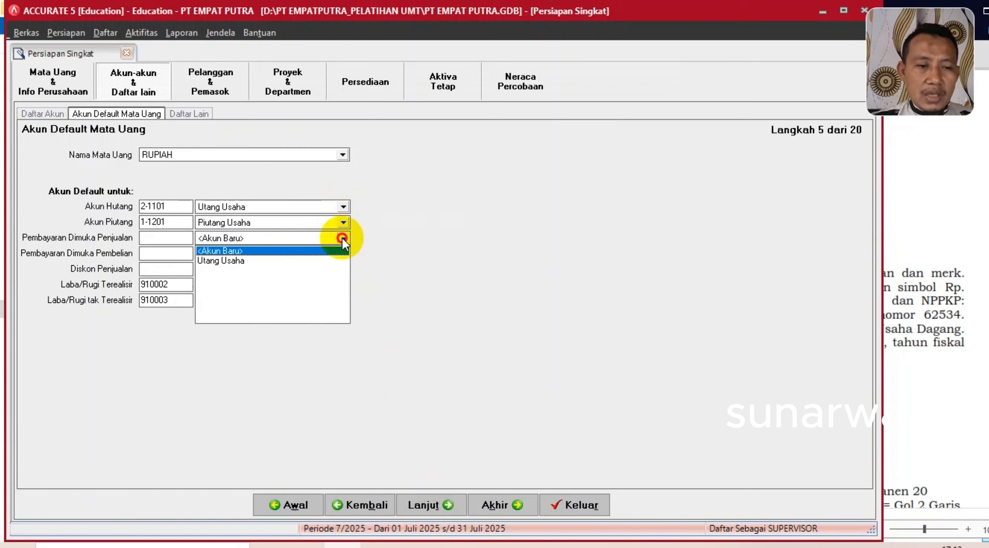
pyautogui.click(225, 261)
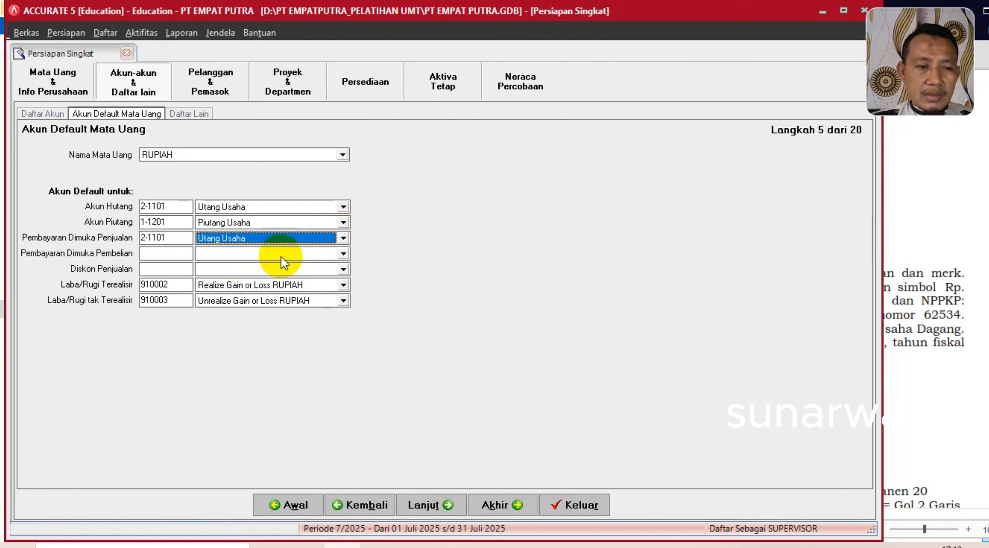
pyautogui.click(342, 254)
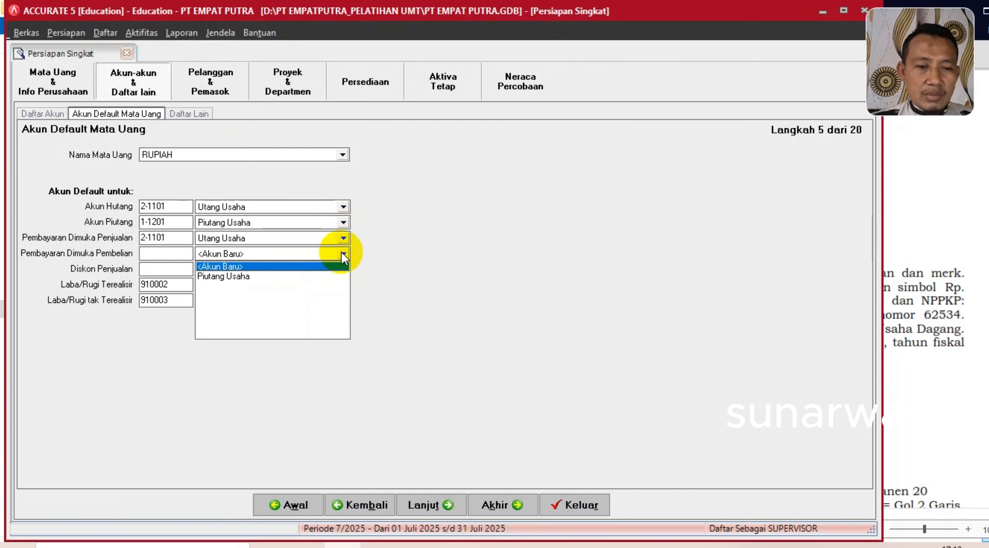
pyautogui.click(215, 277)
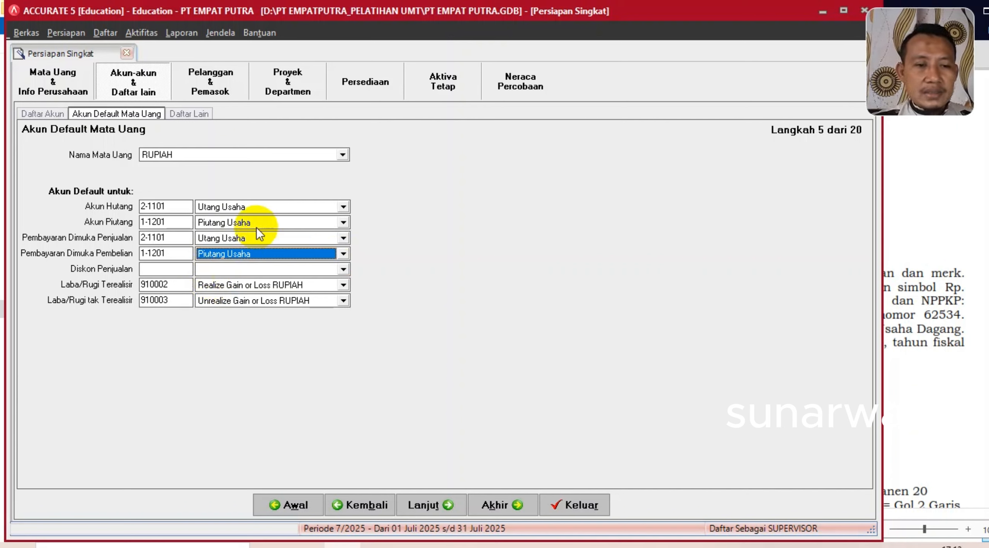
pyautogui.click(343, 270)
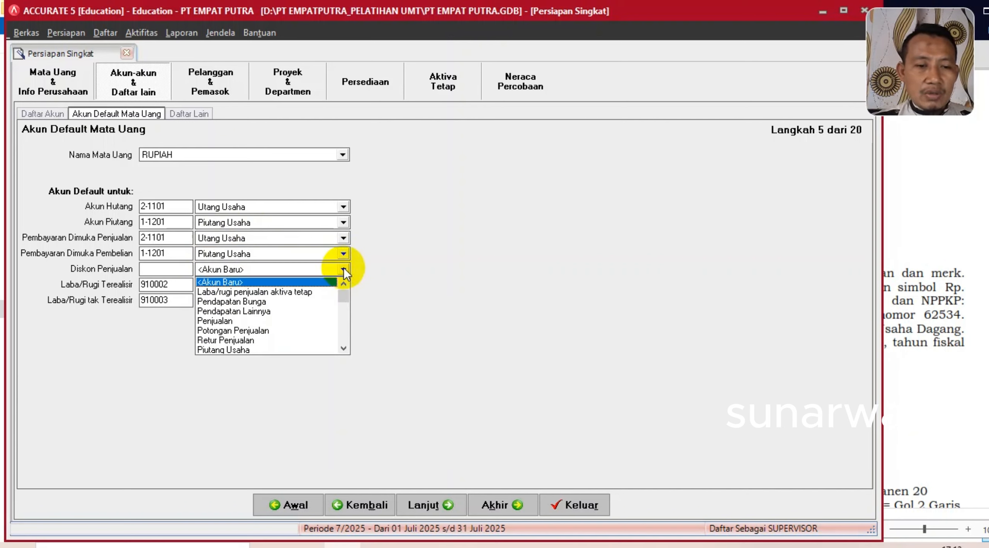
pyautogui.click(246, 331)
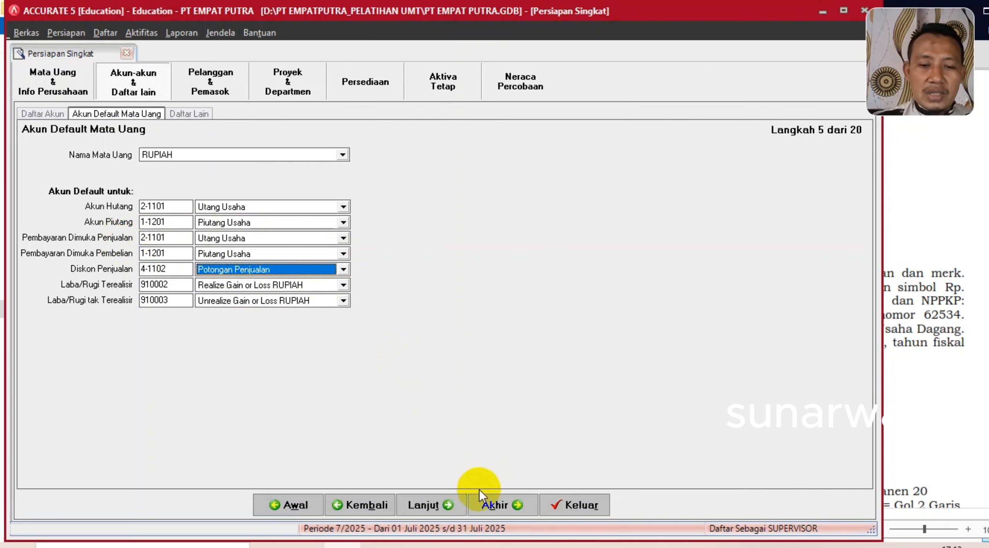
pyautogui.click(420, 505)
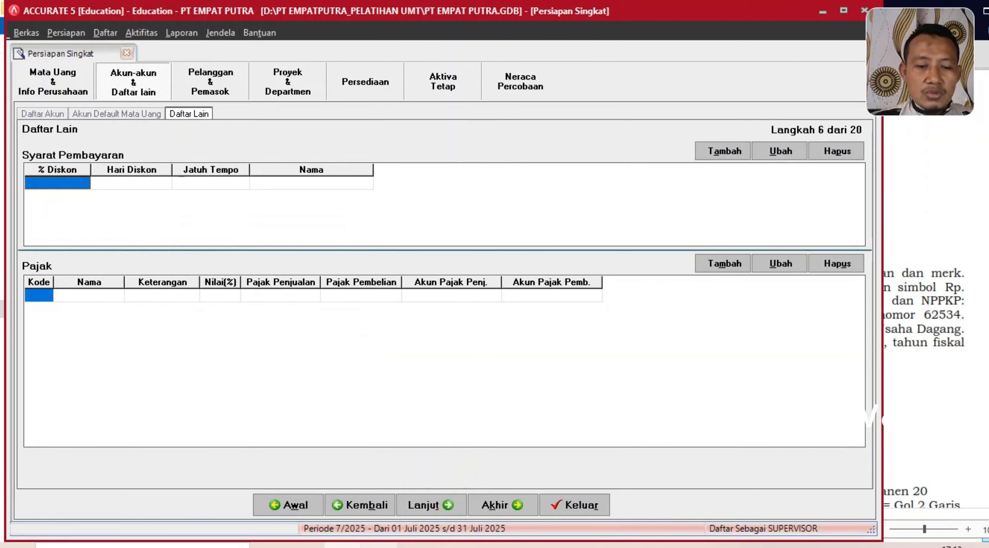
# - Find the COD and Net 30 payment-terms policy in the company brief PDF
pyautogui.hotkey('alt', 'Tab')
pyautogui.scroll(-2, 629, 374)
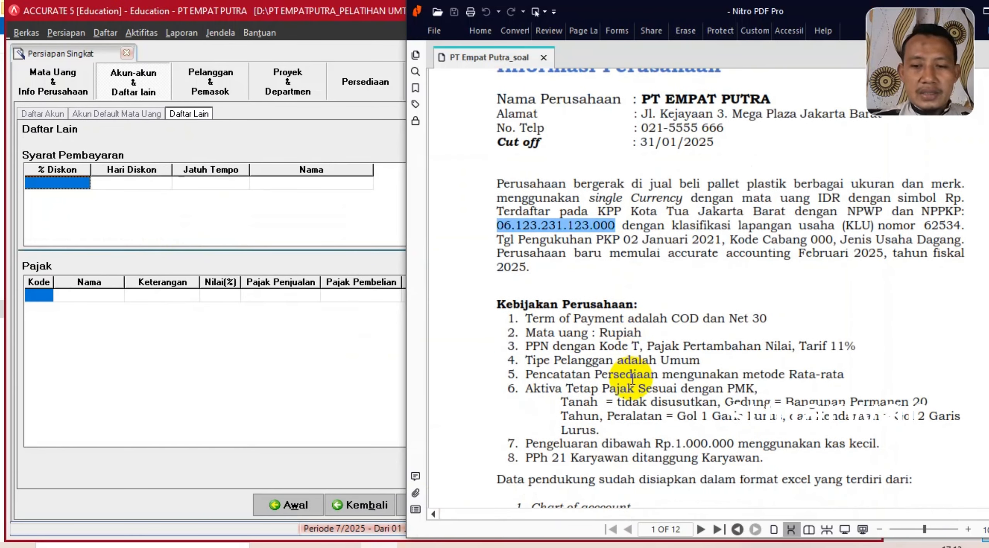
pyautogui.moveTo(524, 319); pyautogui.dragTo(785, 314)
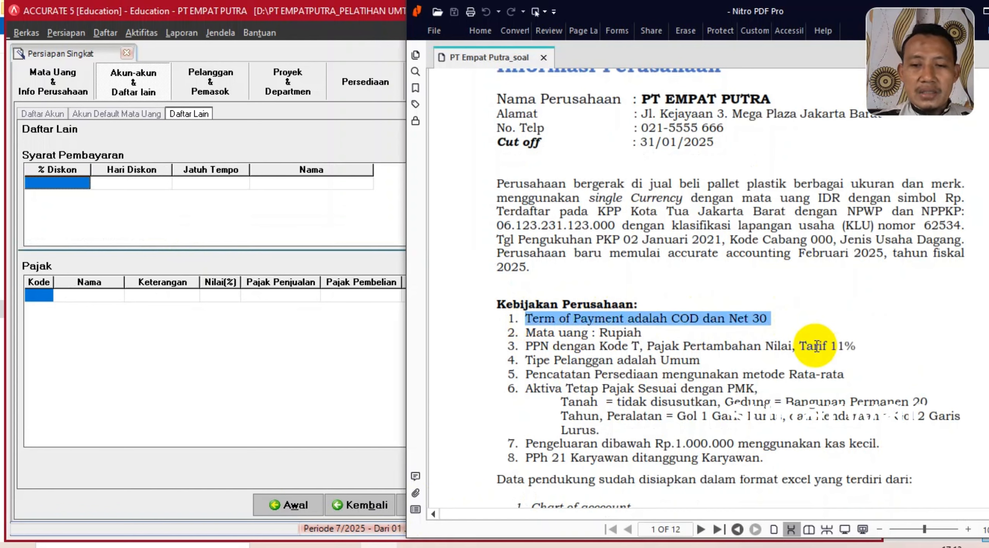
# - Add a new Syarat Pembayaran row in Accurate
pyautogui.click(71, 184)
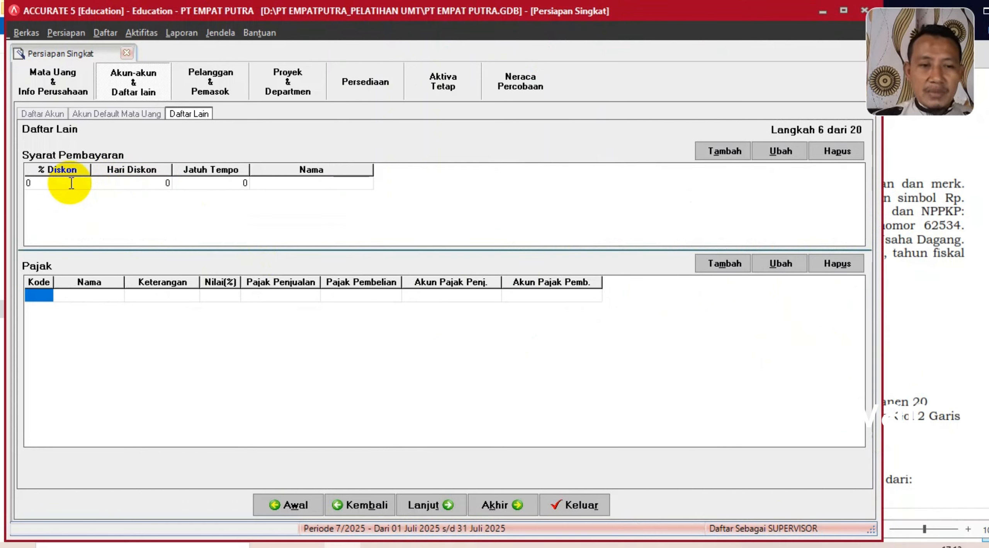
# - Add the C.O.D payment term with 0% discount, 0 discount days and 0 due days
pyautogui.press('Tab')
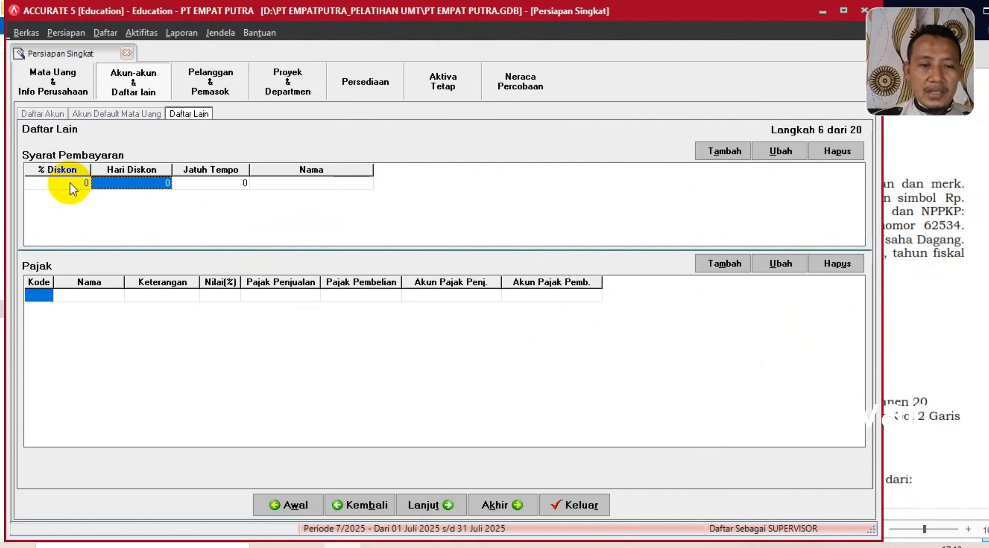
pyautogui.write('0')
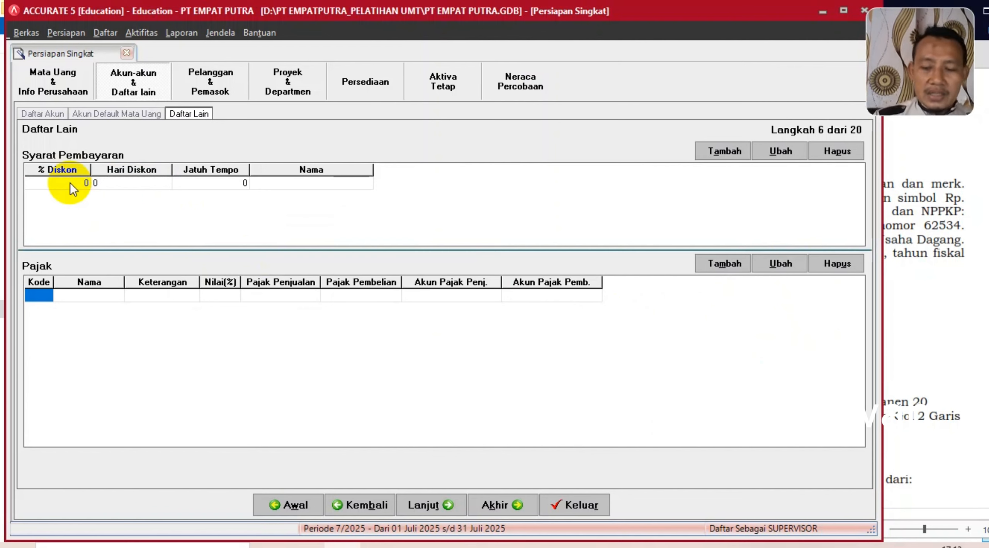
pyautogui.press('Tab')
pyautogui.write('0')
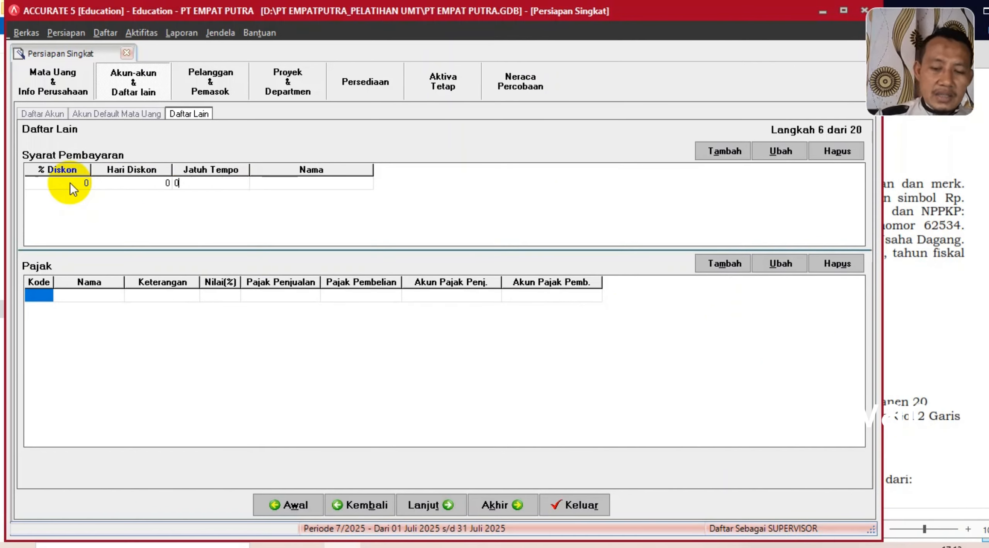
pyautogui.press('Tab')
pyautogui.write('C.O.D')
pyautogui.press('Tab')
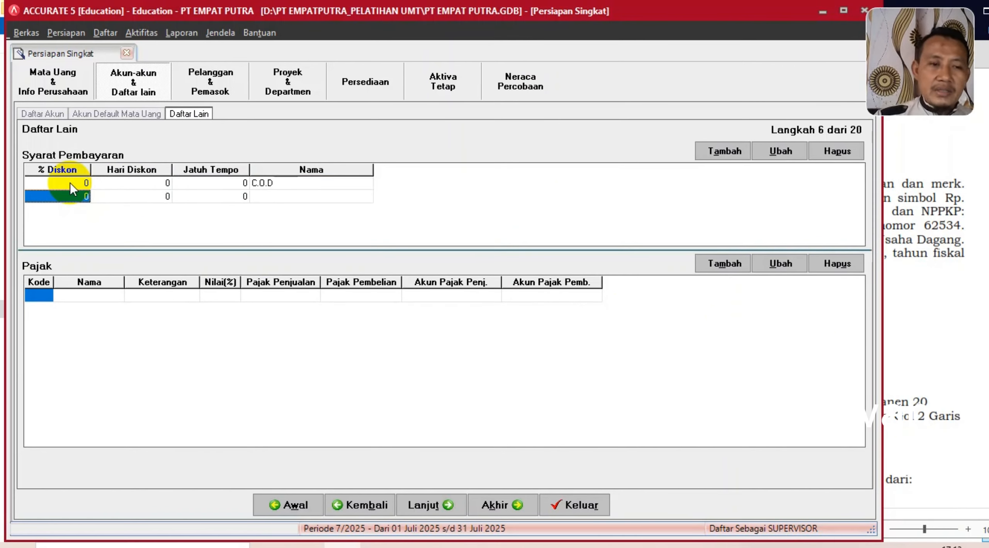
# - Add the Net 30 payment term with no discount and 30 days due
pyautogui.write('0')
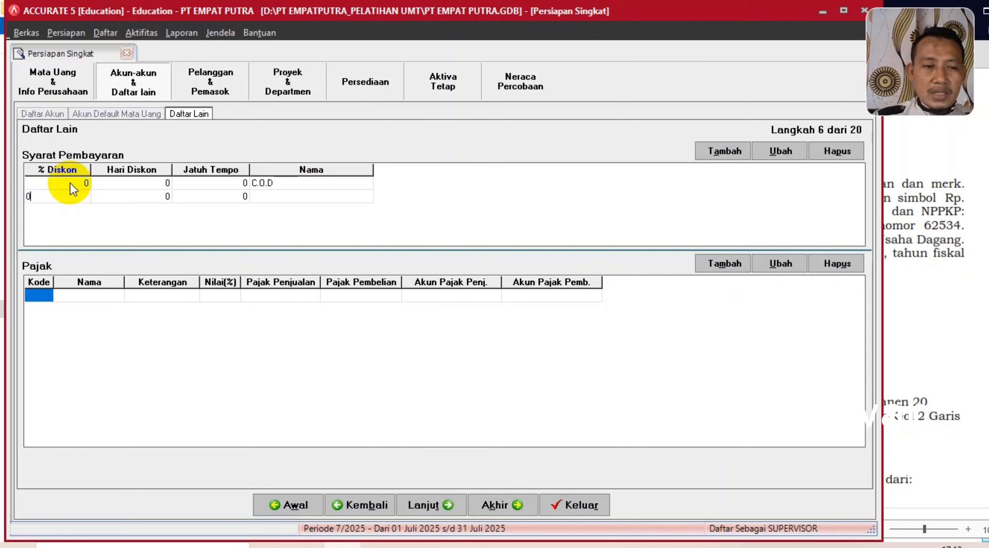
pyautogui.press('Tab')
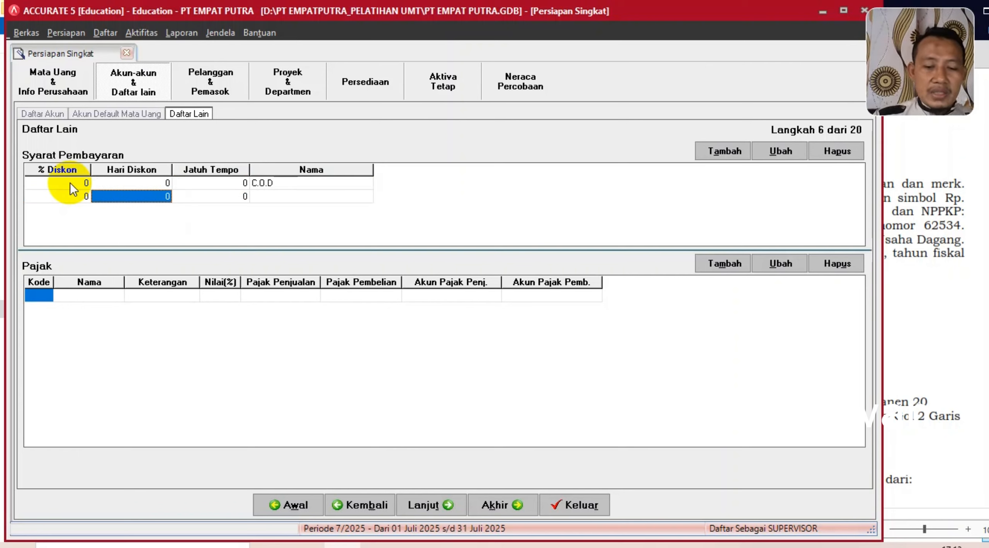
pyautogui.write('0')
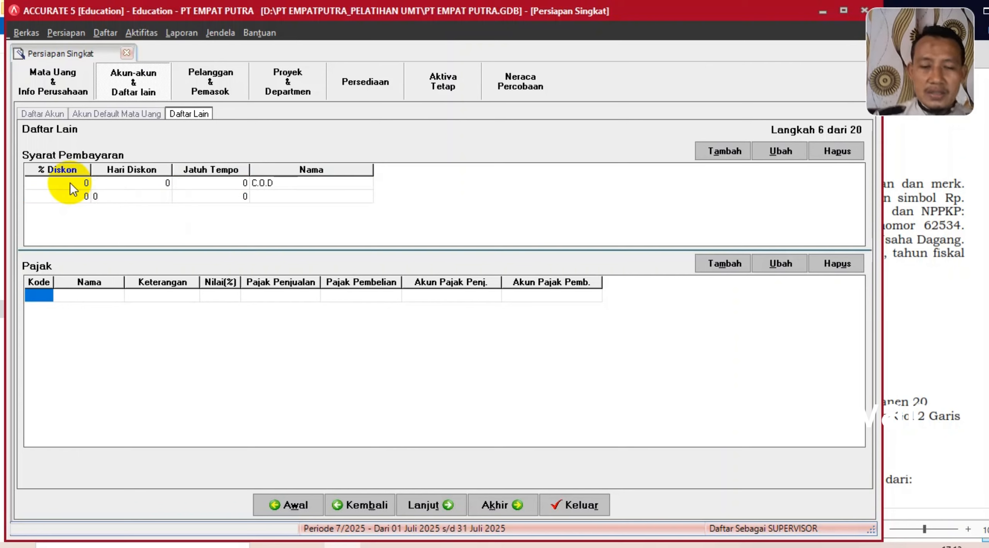
pyautogui.press('Tab')
pyautogui.write('30')
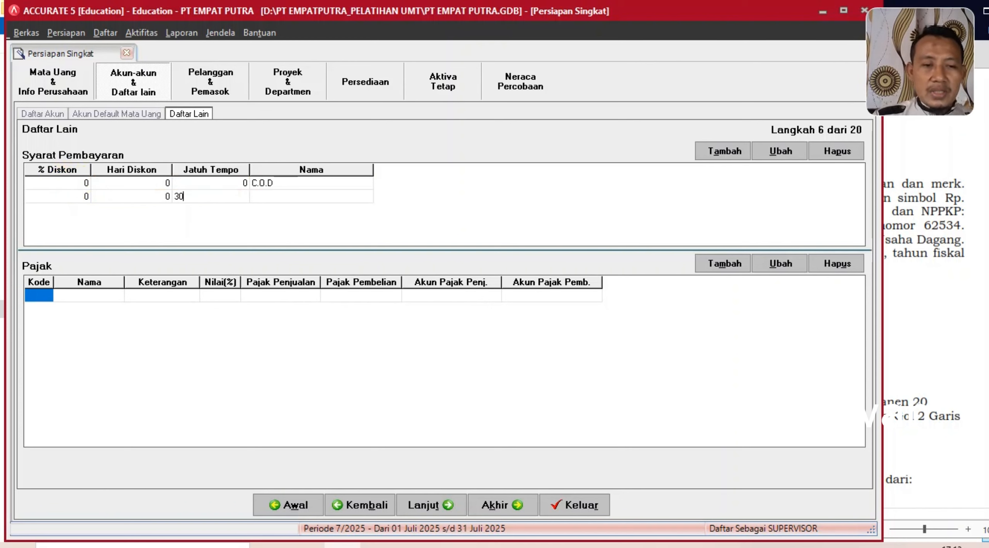
pyautogui.press('Tab')
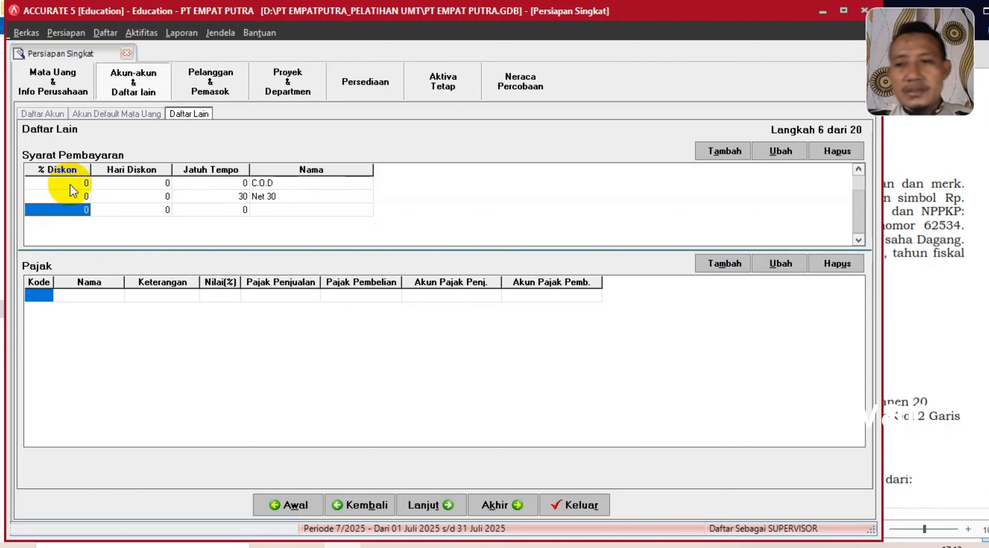
pyautogui.click(903, 264)
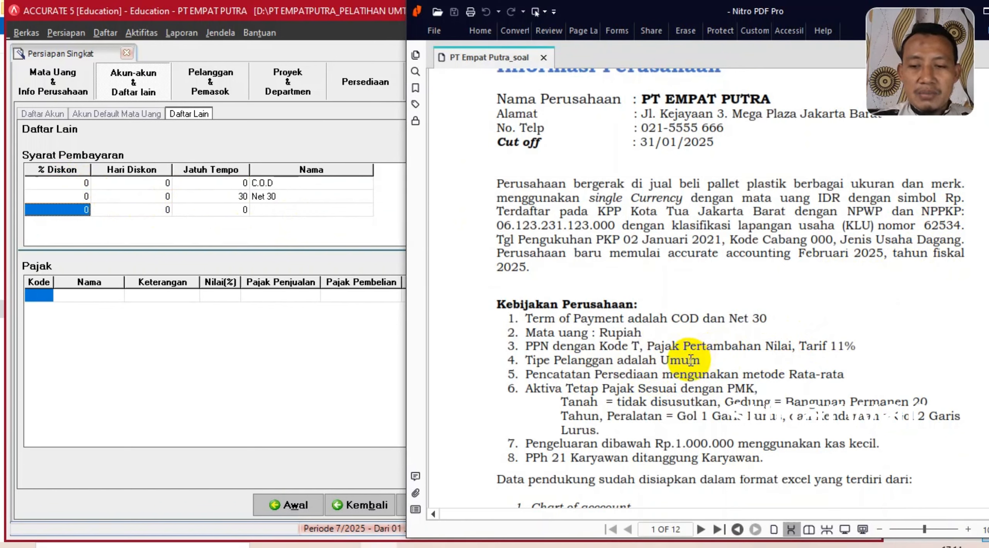
# - Enter tax code T, PPN, 'PAJAK PERTAMBAHAN NILAI' at an 11% rate
pyautogui.click(35, 295)
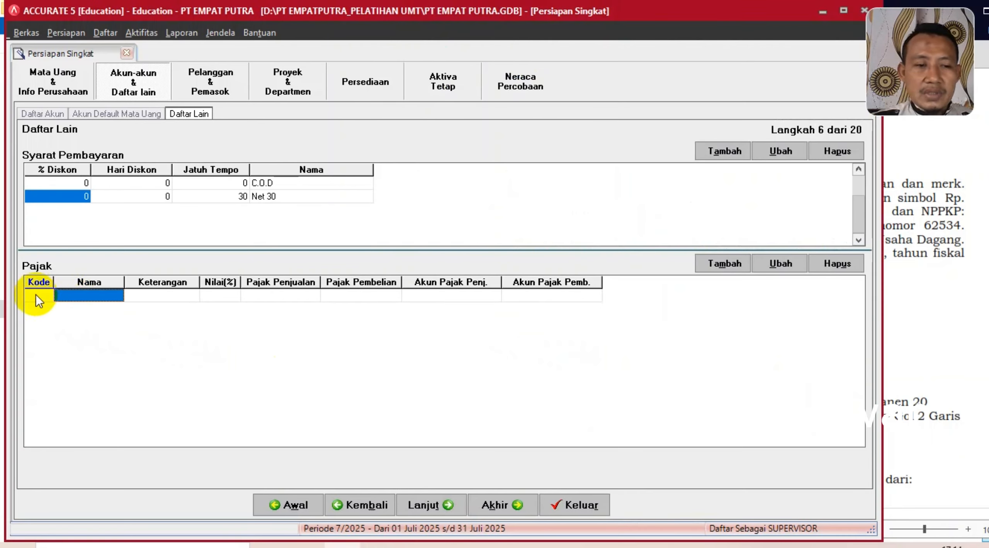
pyautogui.write('T')
pyautogui.click(89, 296)
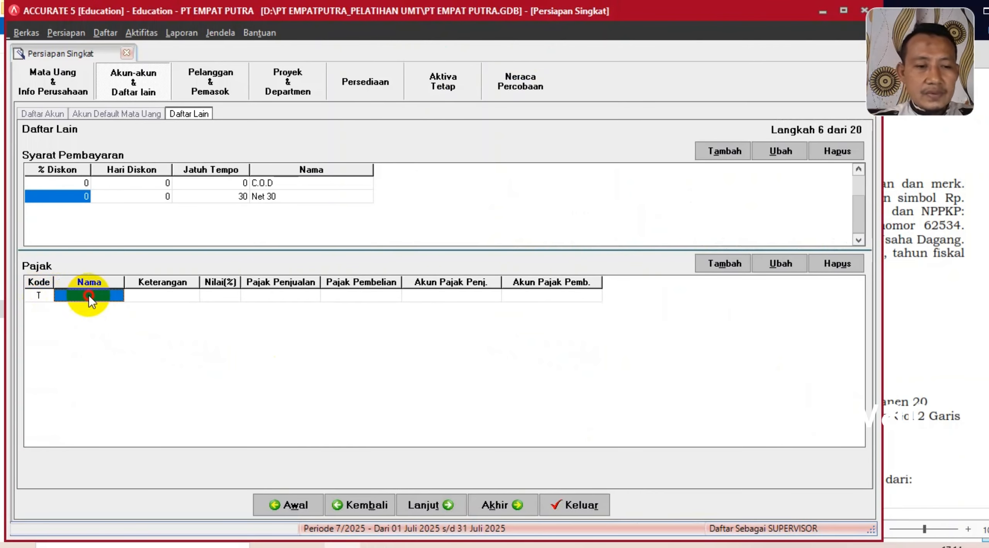
pyautogui.write('PPN')
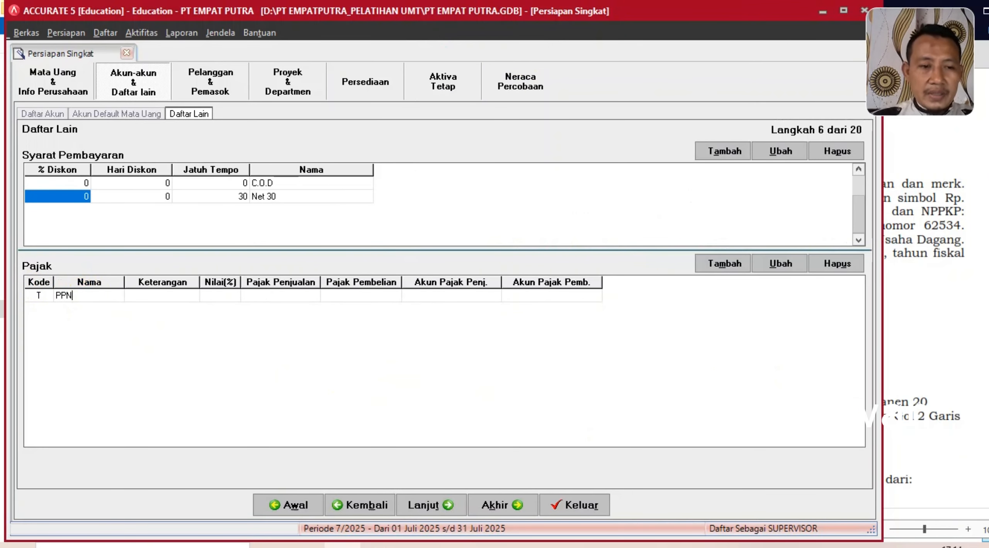
pyautogui.press('Tab')
pyautogui.write('PQJ')
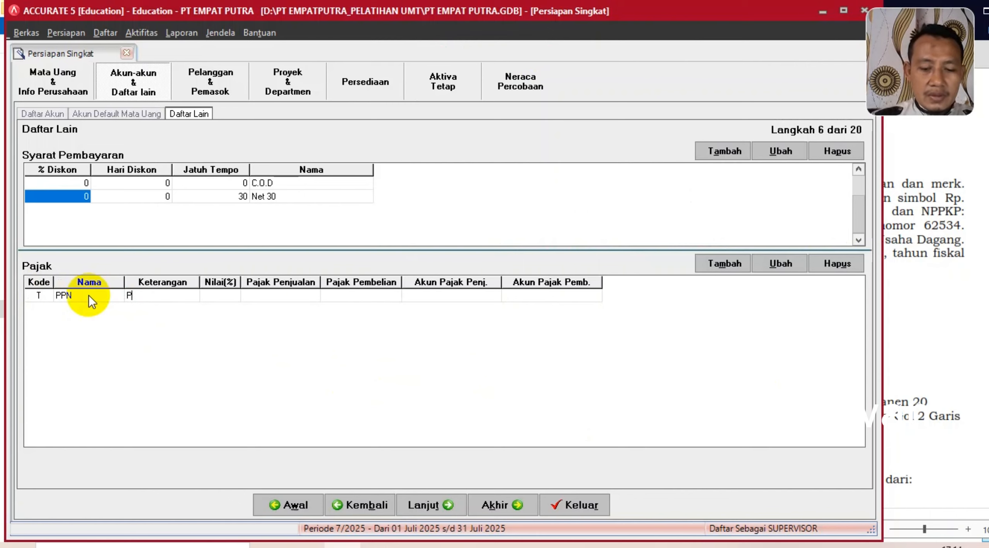
pyautogui.press('BackSpace')
pyautogui.press('BackSpace')
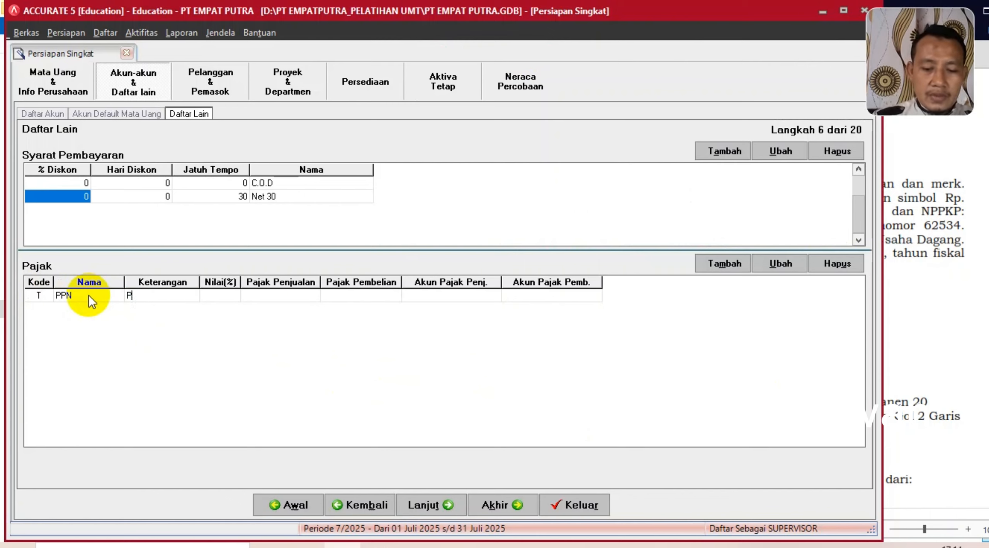
pyautogui.write('AJAK PER')
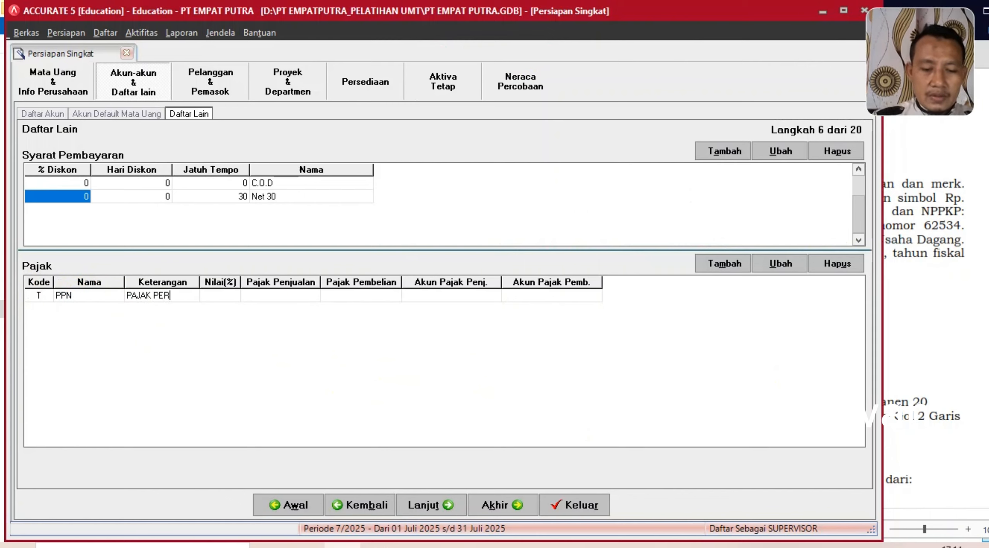
pyautogui.write('TAMBAHAN')
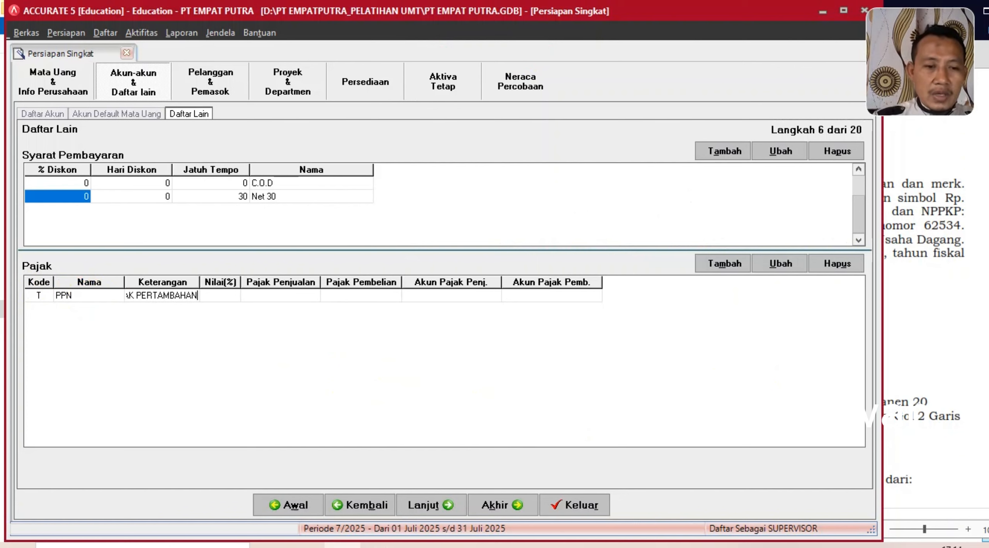
pyautogui.write(' NILAI')
pyautogui.press('Tab')
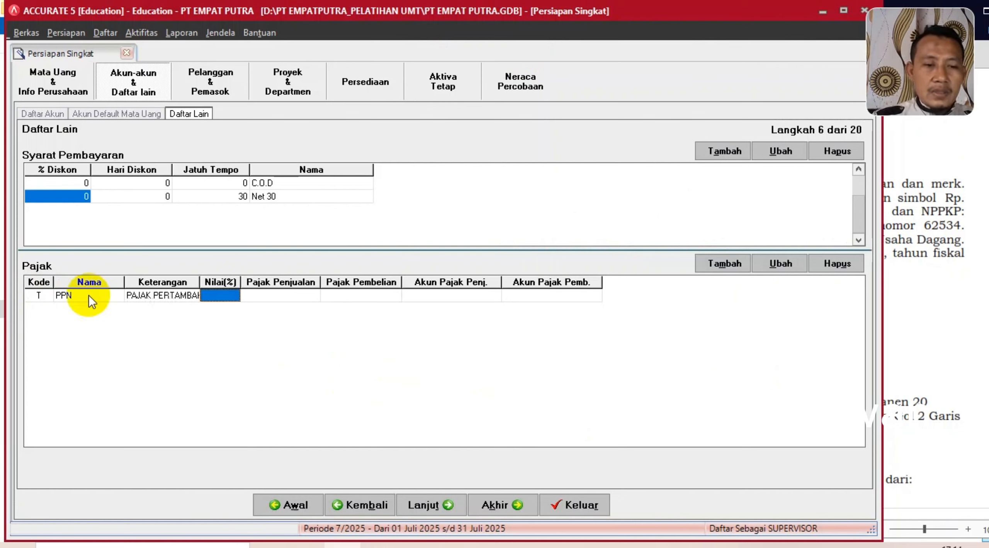
pyautogui.write('11')
pyautogui.press('Tab')
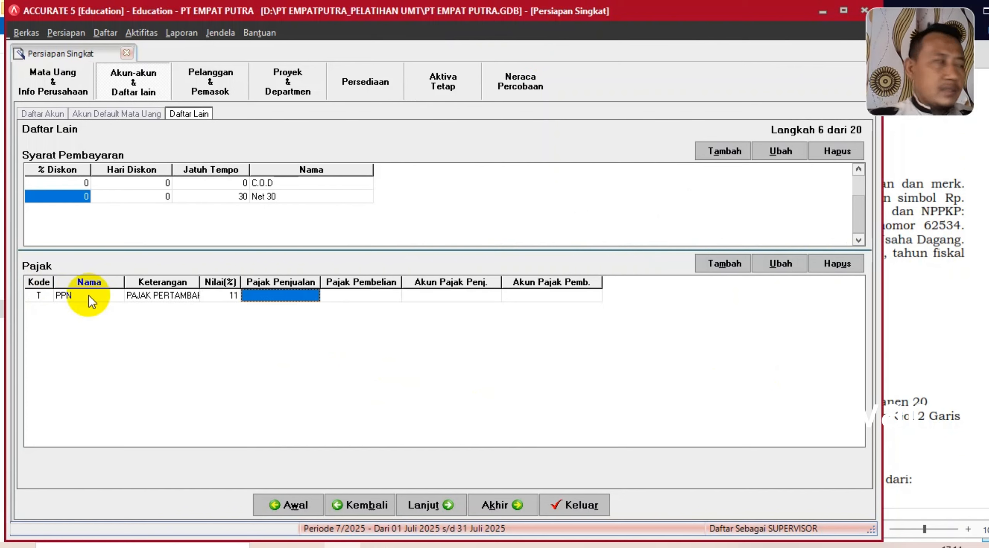
# - Assign 2-1201 PPN Keluaran as sales tax account and 1-1405 PPN Masukan as purchase account
pyautogui.click(295, 299)
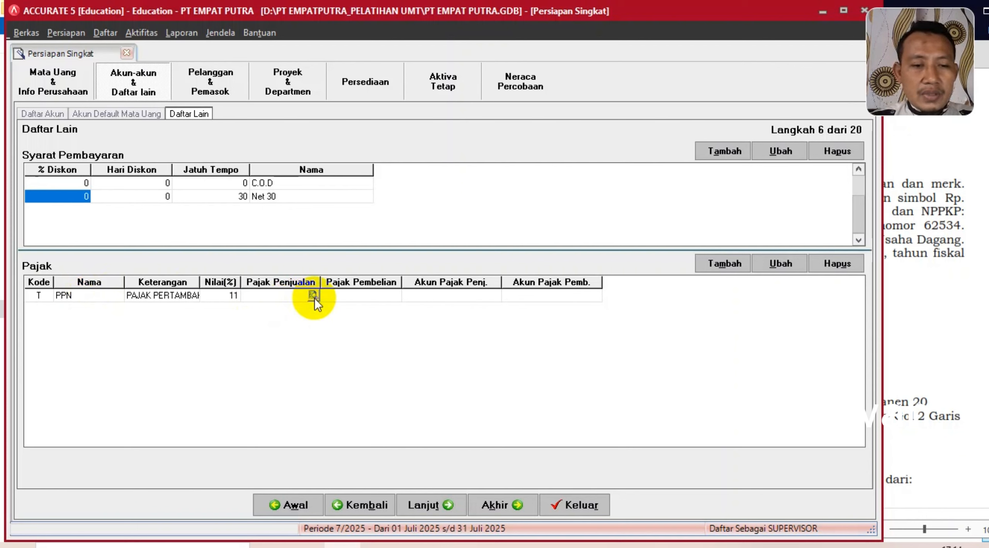
pyautogui.click(315, 297)
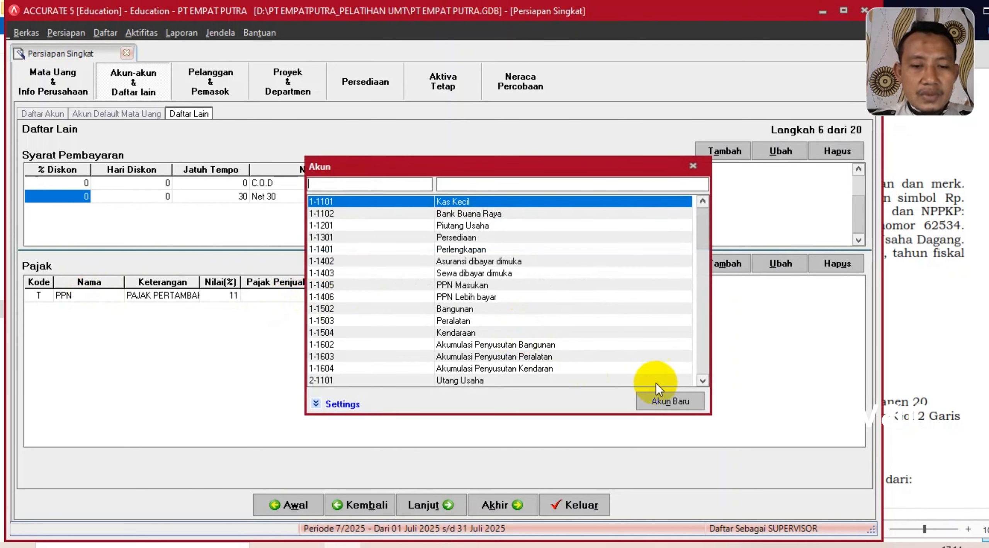
pyautogui.click(702, 379)
pyautogui.click(703, 379)
pyautogui.click(703, 380)
pyautogui.click(703, 379)
pyautogui.click(702, 380)
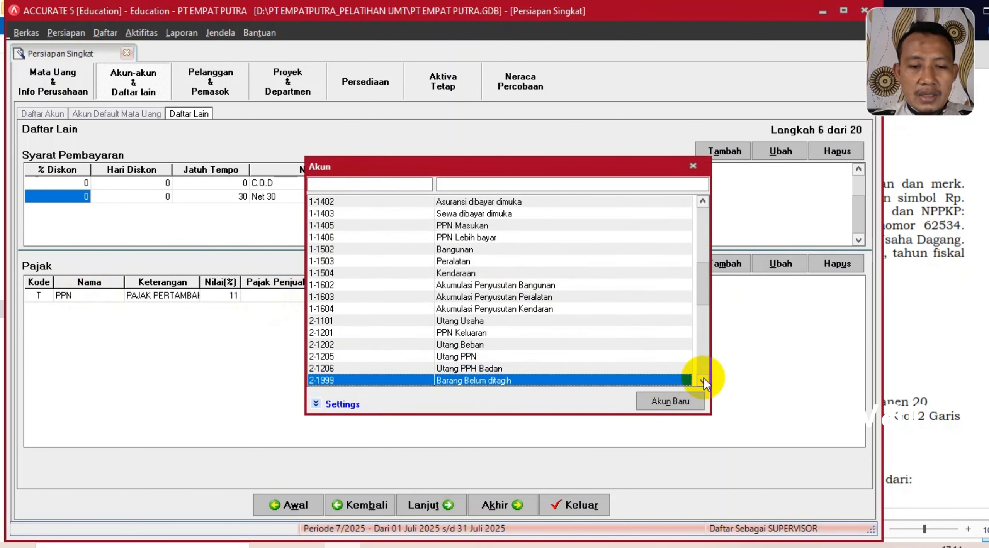
pyautogui.doubleClick(462, 332)
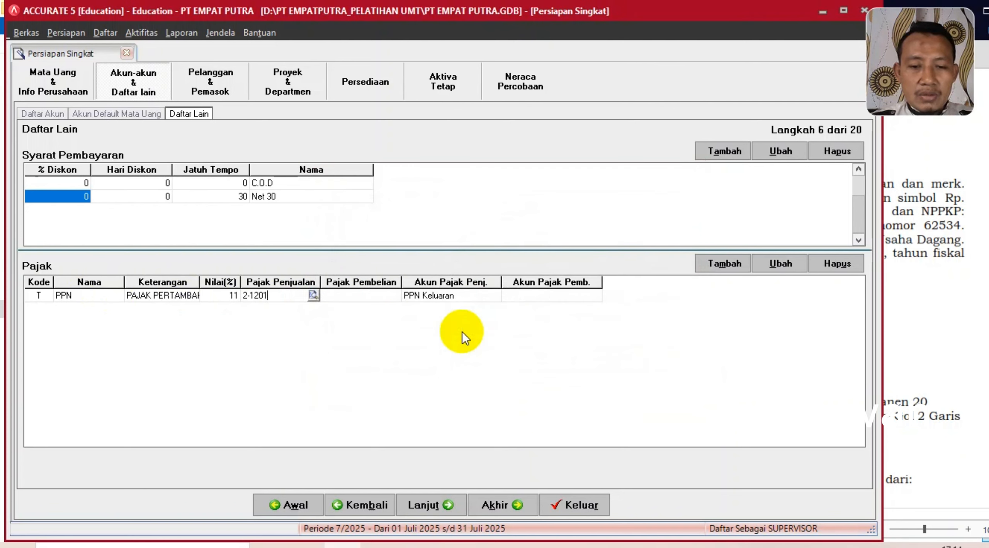
pyautogui.click(377, 294)
pyautogui.click(393, 296)
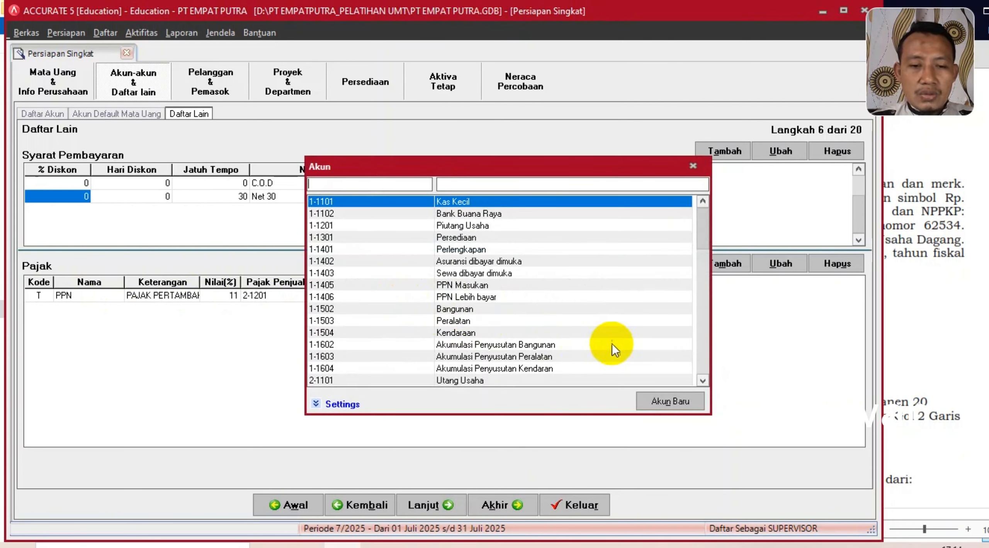
pyautogui.doubleClick(473, 285)
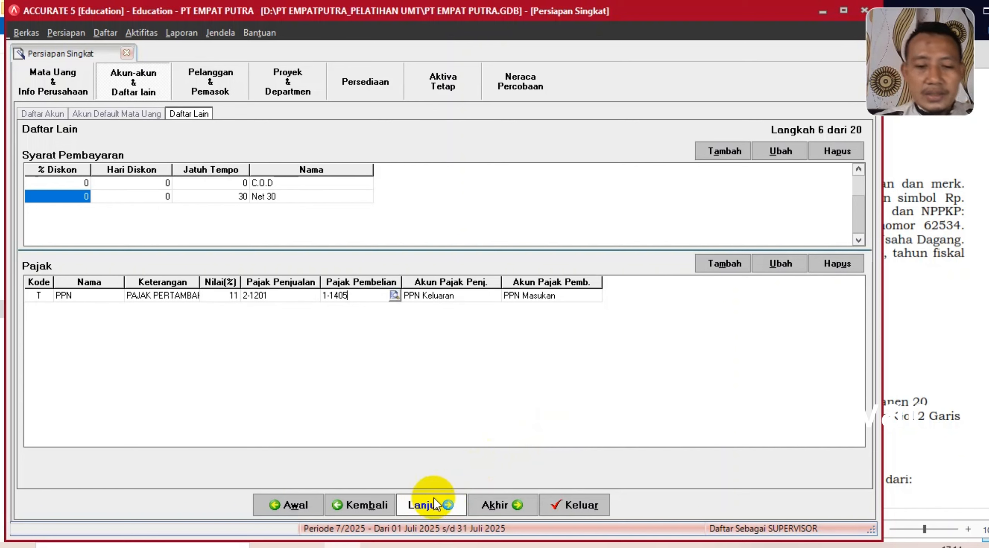
# - Advance to step 8 Pelanggan and open Impor Pelanggan dari file
pyautogui.click(424, 507)
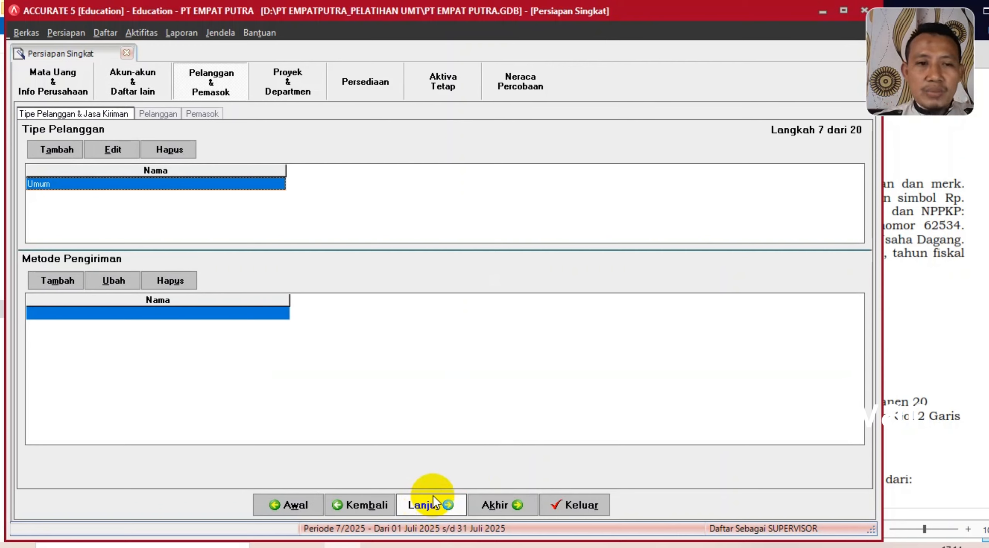
pyautogui.click(431, 507)
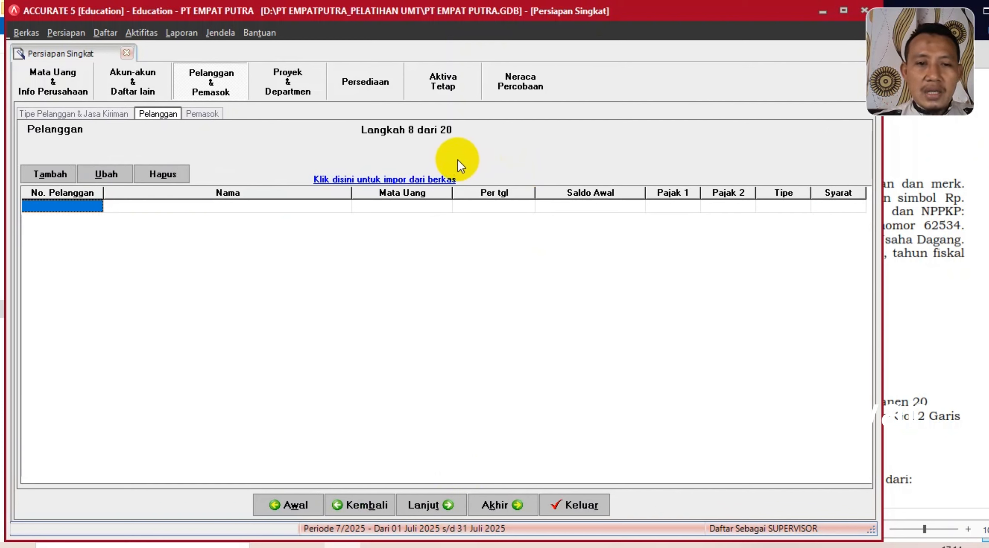
pyautogui.click(417, 180)
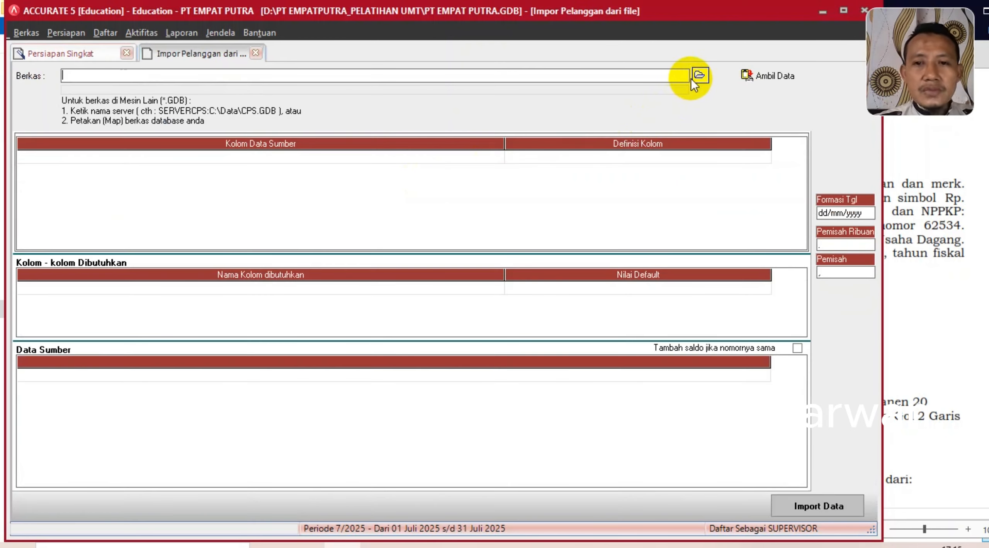
# - Load the records from the Excel file 2. Daftar Pelanggan.xls
pyautogui.click(699, 75)
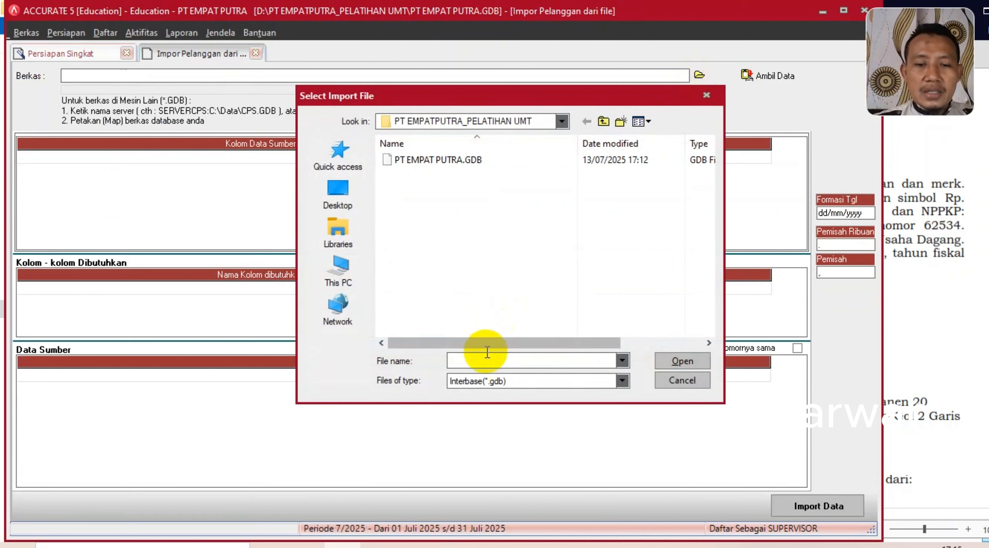
pyautogui.click(487, 382)
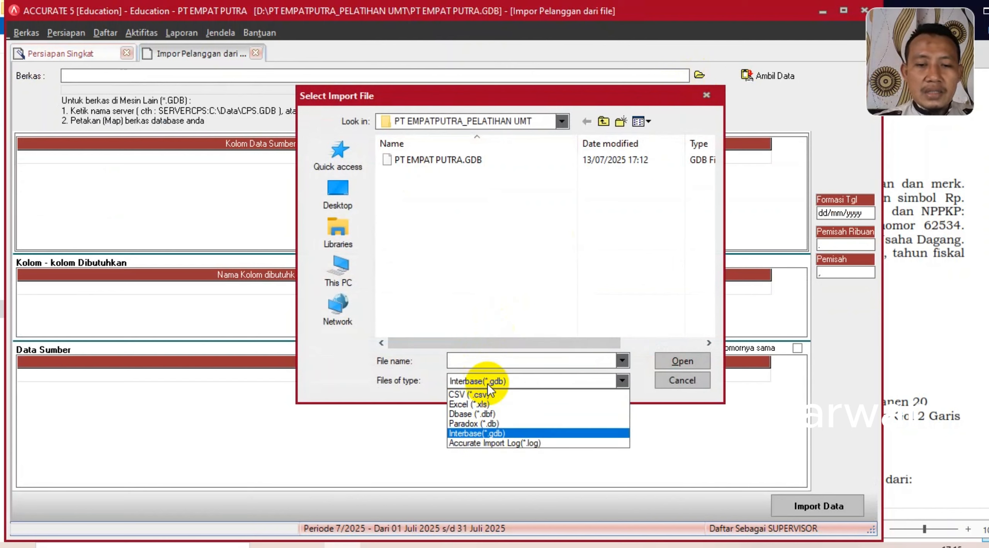
pyautogui.click(477, 405)
pyautogui.doubleClick(450, 177)
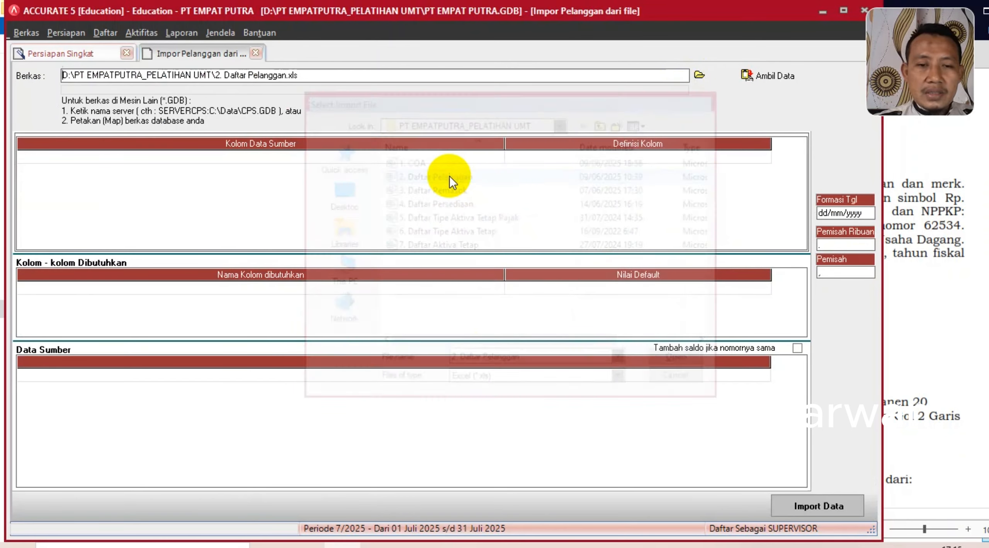
pyautogui.click(761, 78)
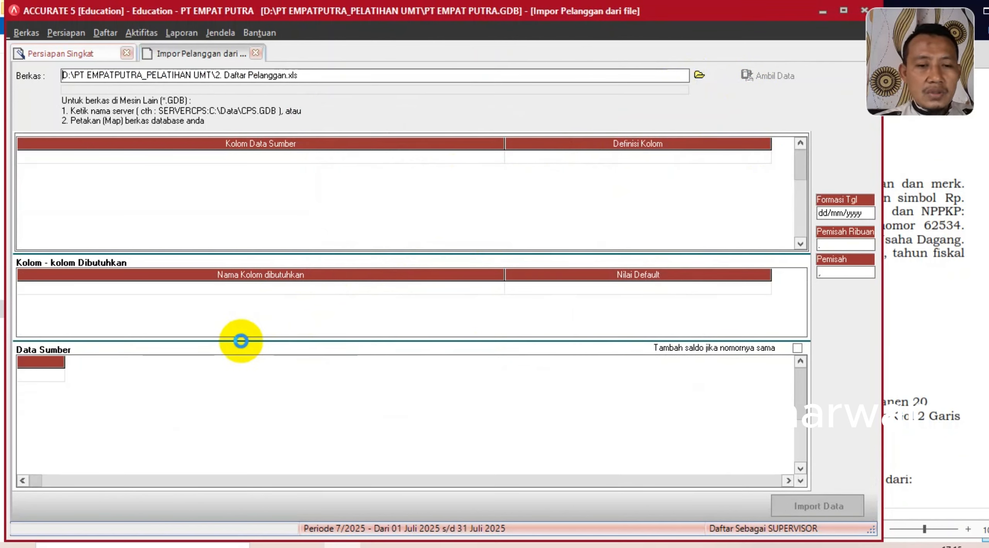
# - Delete the header row from the source data, leaving four customer rows
pyautogui.rightClick(164, 376)
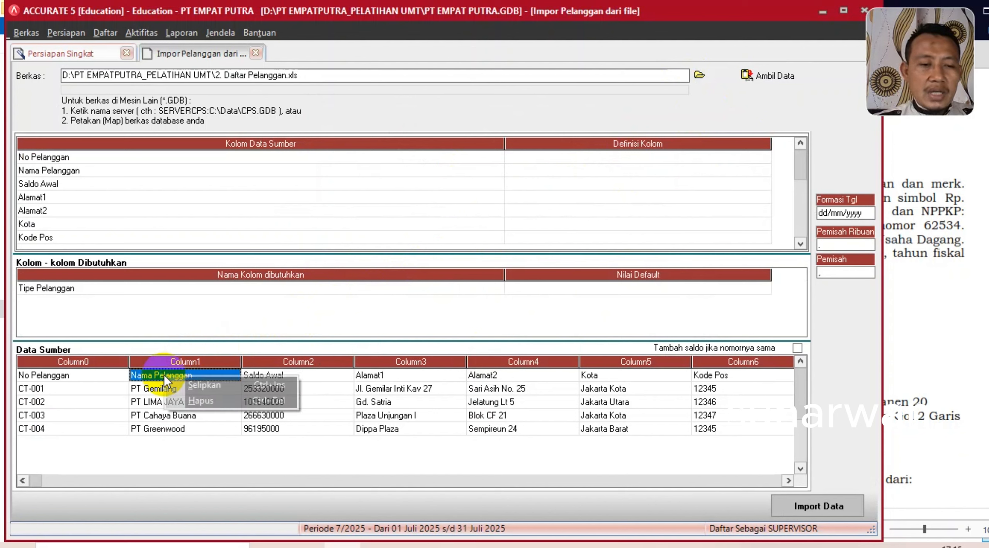
pyautogui.click(201, 402)
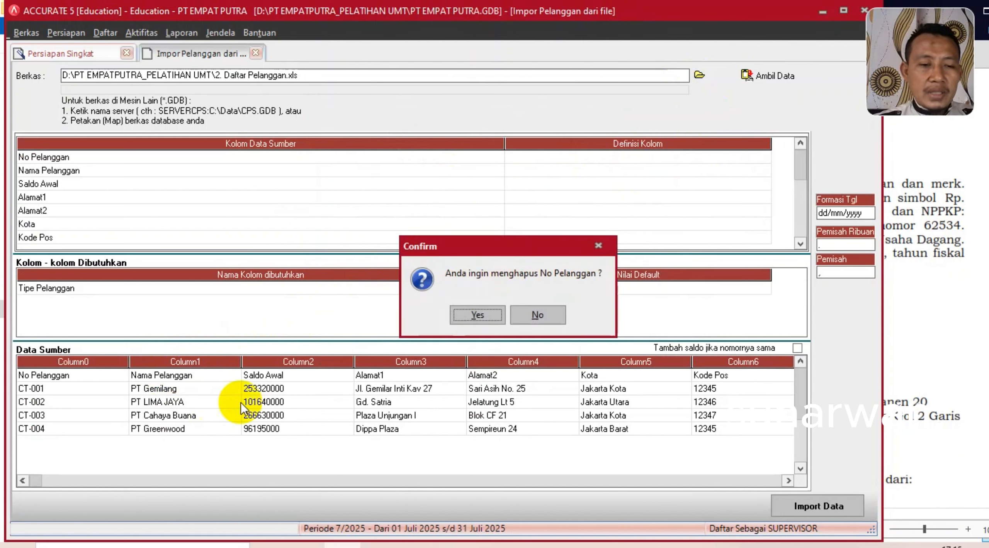
pyautogui.click(480, 314)
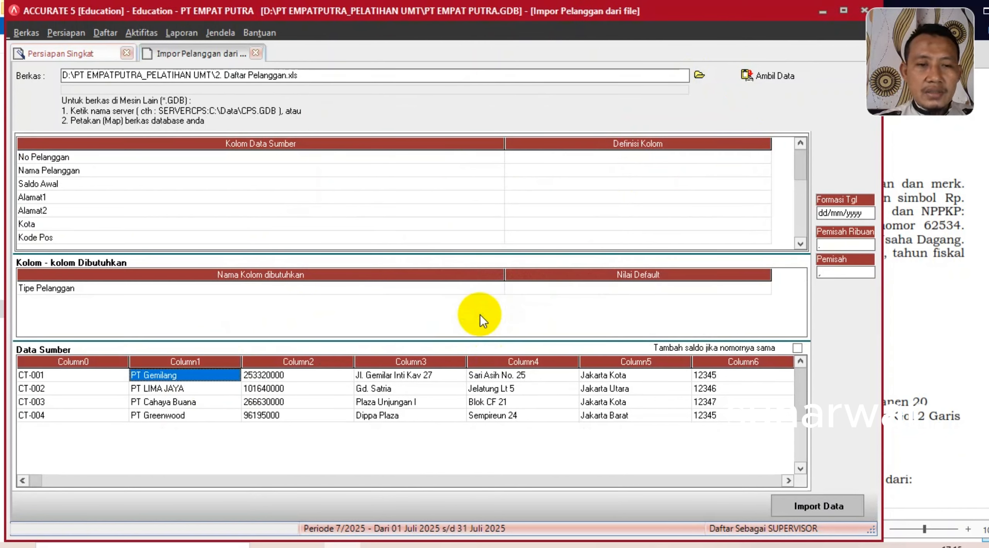
# - Narrow the source-column width and map No Pelanggan and Nama Pelanggan to their matching fields
pyautogui.moveTo(504, 149); pyautogui.dragTo(325, 150)
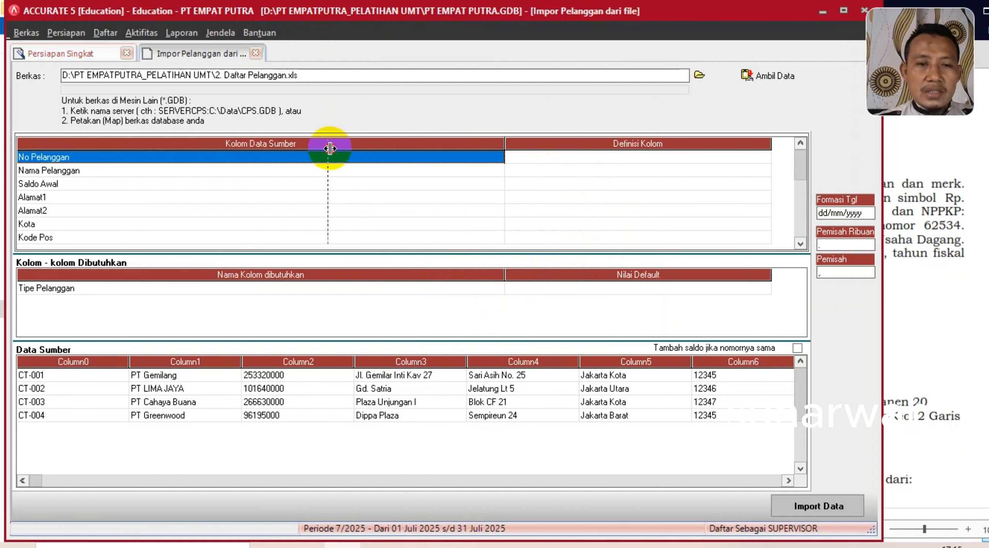
pyautogui.click(523, 155)
pyautogui.click(573, 155)
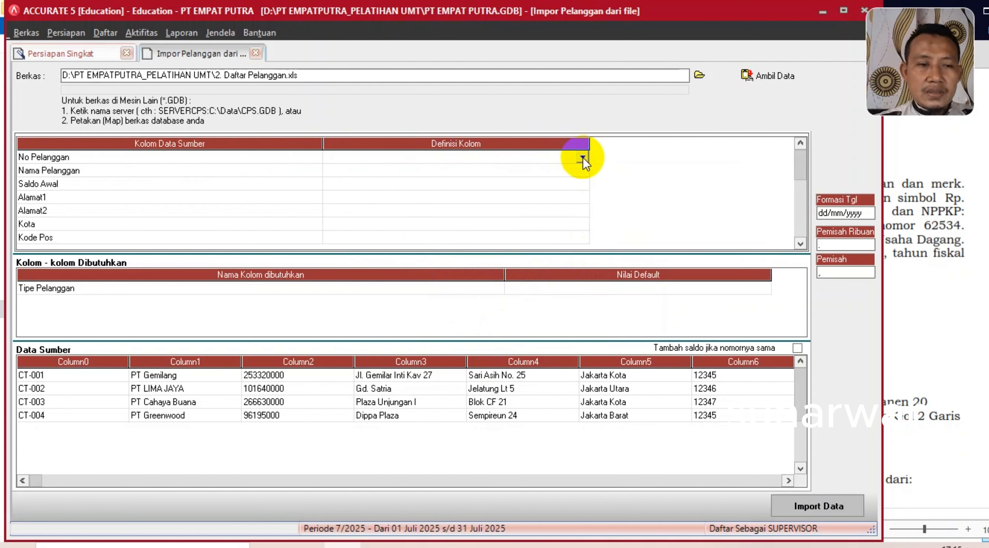
pyautogui.click(583, 158)
pyautogui.click(375, 179)
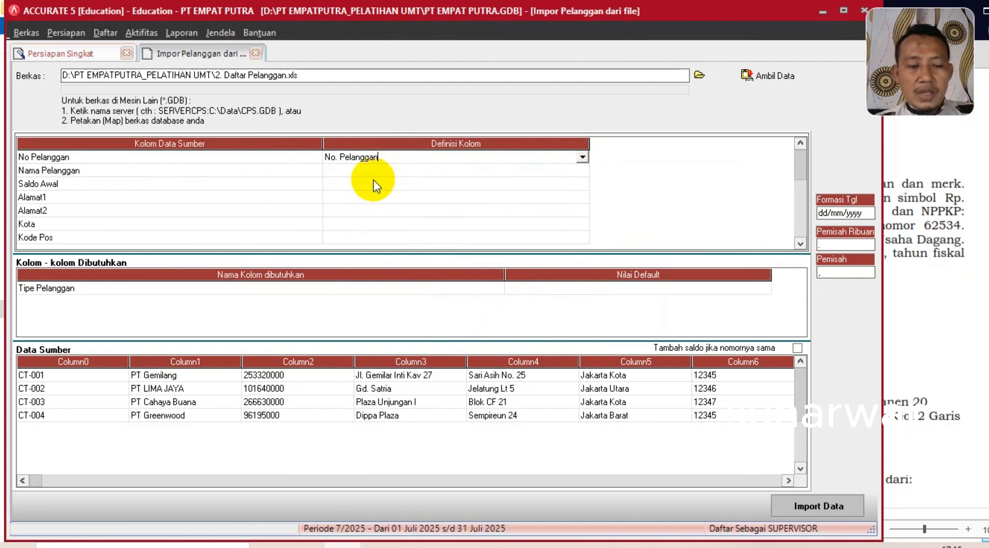
pyautogui.click(416, 172)
pyautogui.click(464, 170)
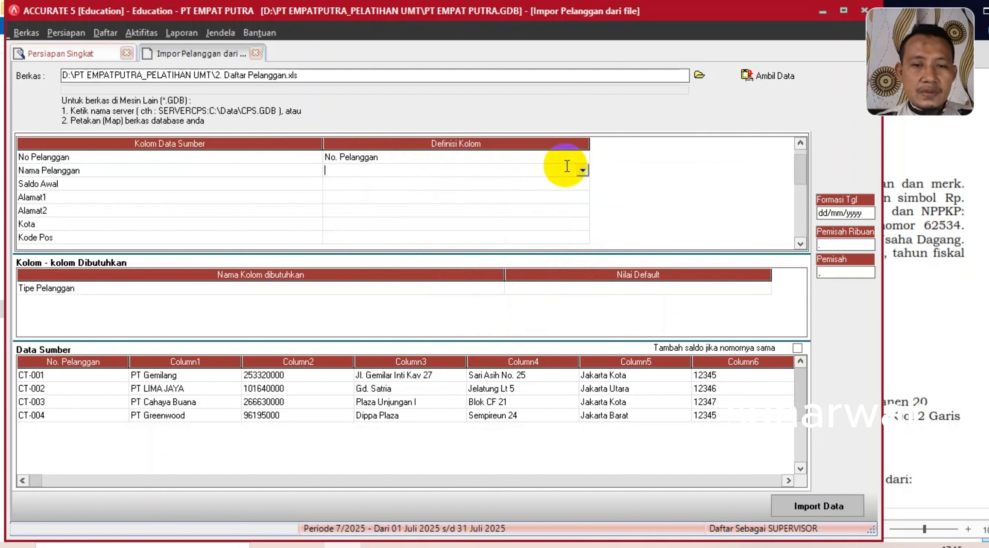
pyautogui.click(582, 170)
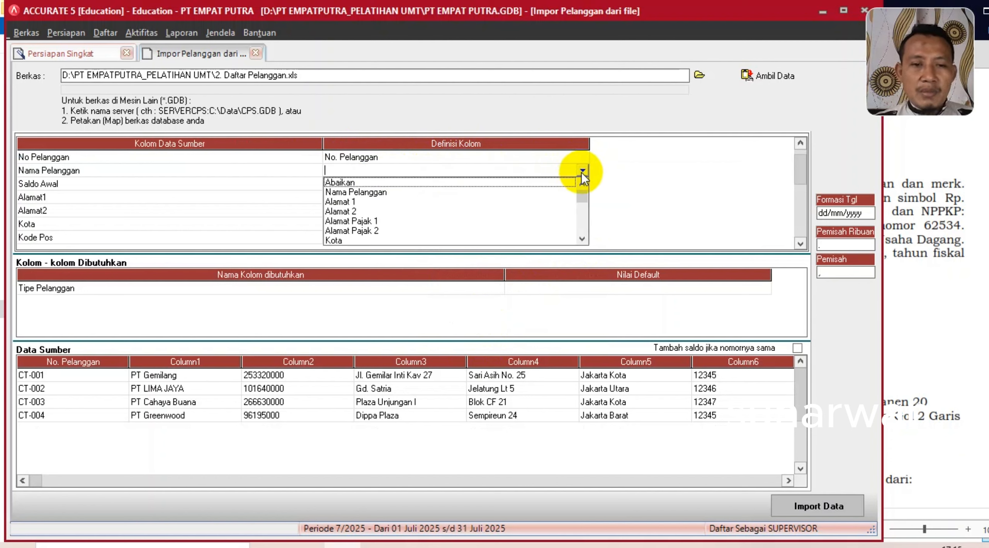
pyautogui.click(383, 193)
# - Map the Saldo Awal column to the Saldo Awal field
pyautogui.click(397, 184)
pyautogui.click(397, 183)
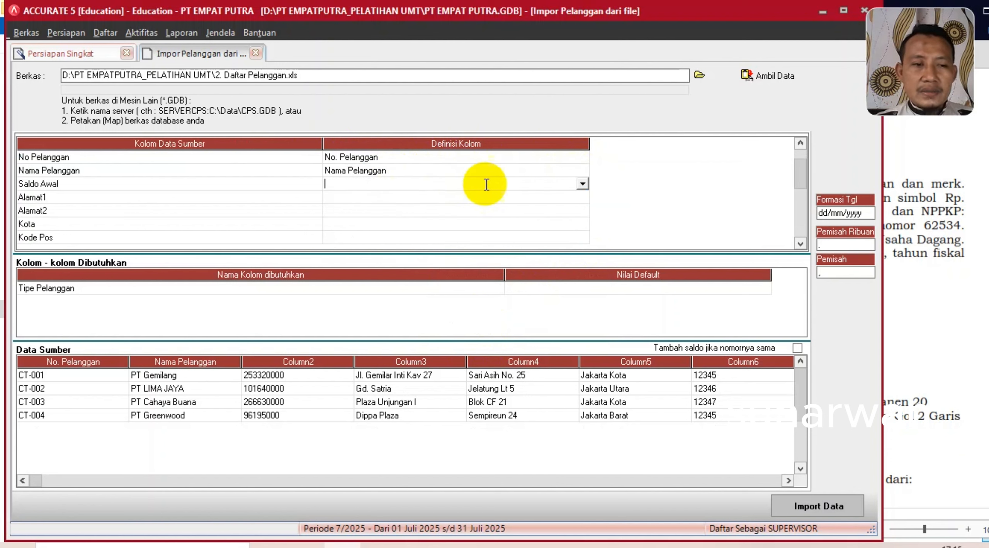
pyautogui.click(582, 184)
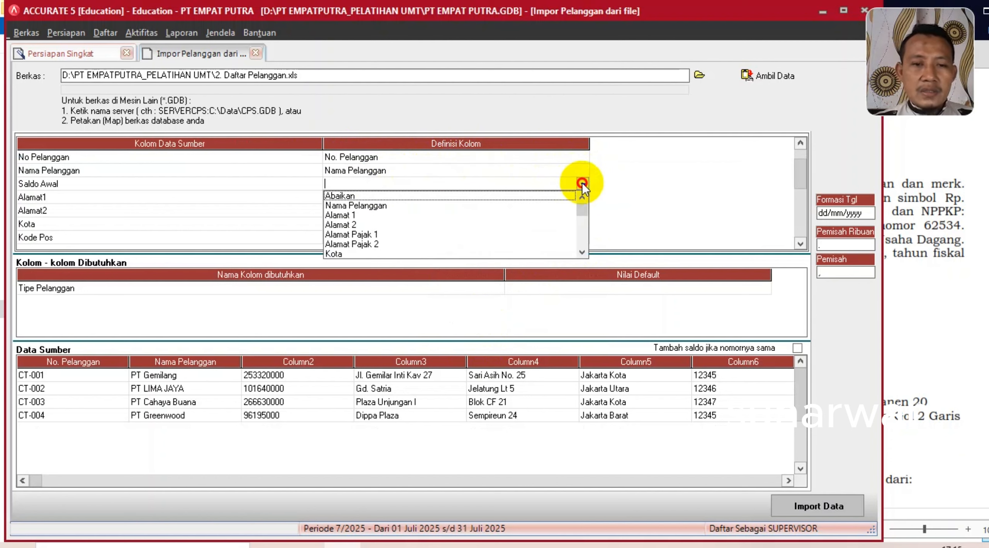
pyautogui.click(582, 252)
pyautogui.moveTo(582, 252); pyautogui.dragTo(582, 252)
pyautogui.click(352, 254)
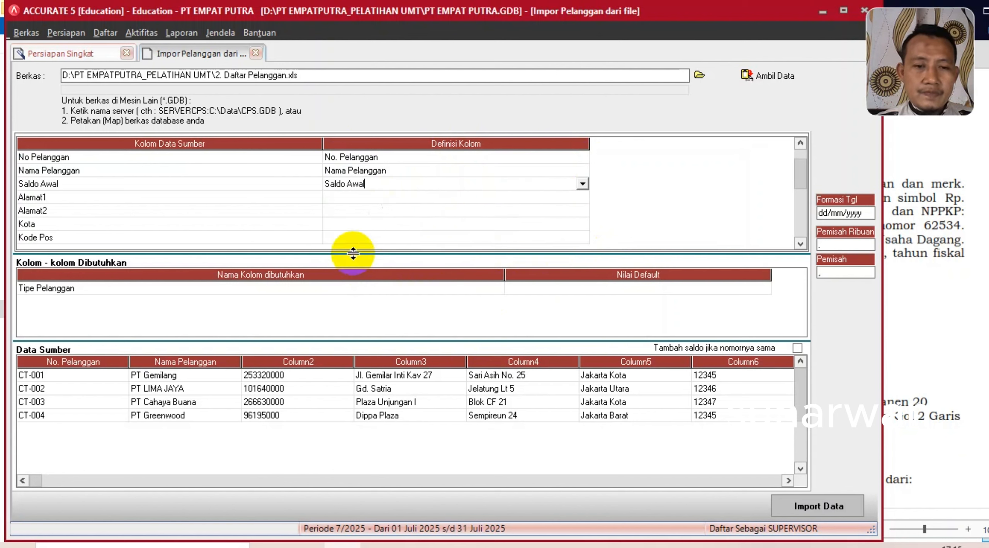
pyautogui.click(445, 200)
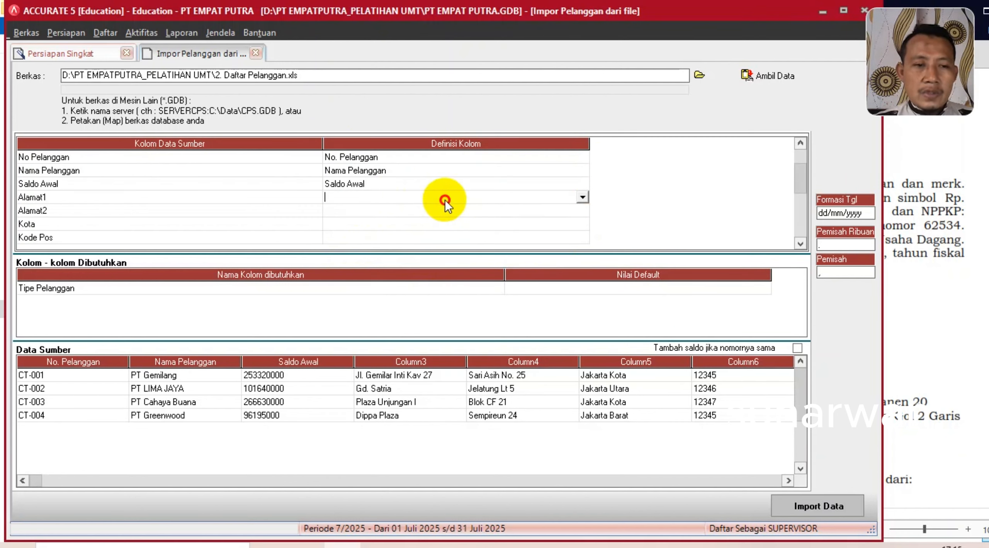
# - Map Alamat1, Alamat2, Kota and Kode Pos to Alamat 1, Alamat 2, Kota and Kode pos
pyautogui.click(583, 197)
pyautogui.click(355, 219)
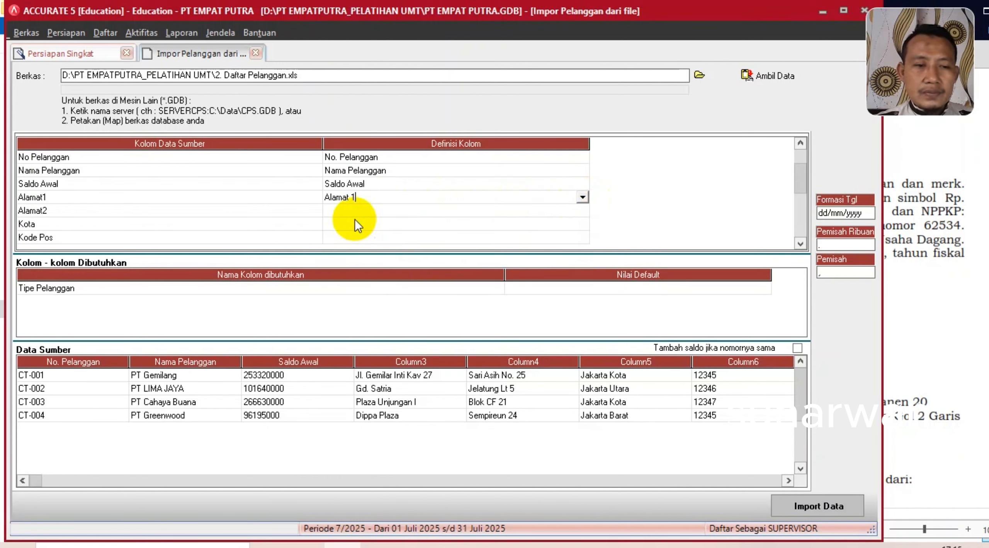
pyautogui.click(365, 213)
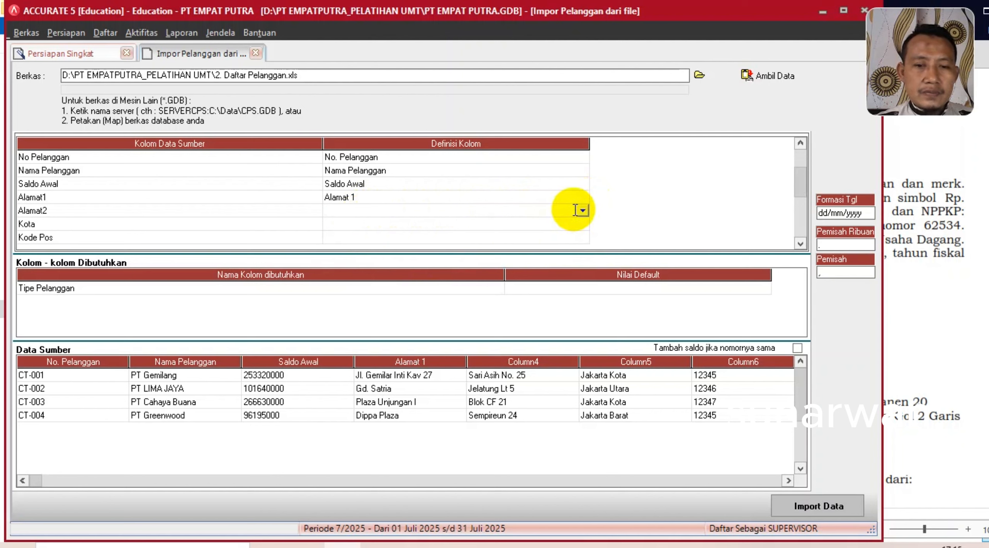
pyautogui.click(582, 211)
pyautogui.click(353, 233)
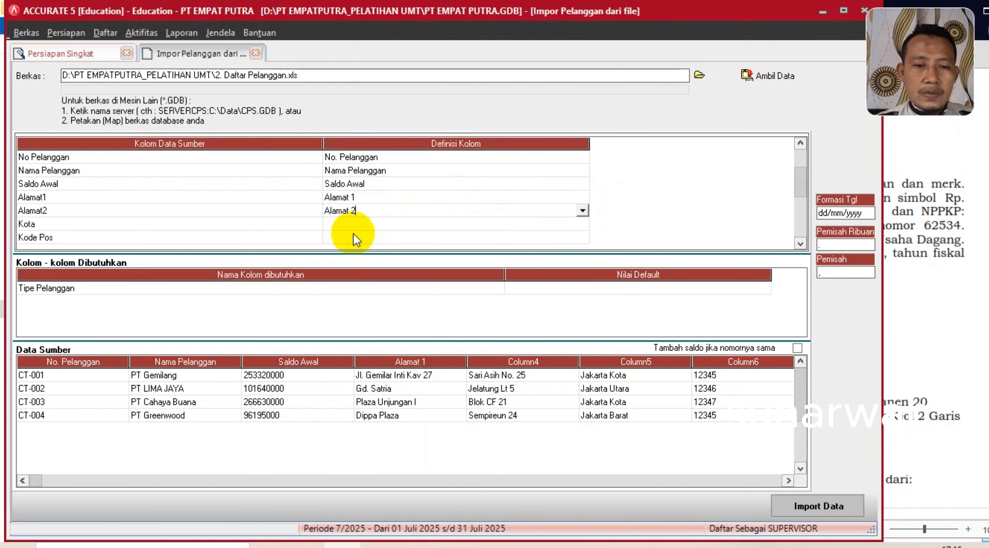
pyautogui.click(352, 229)
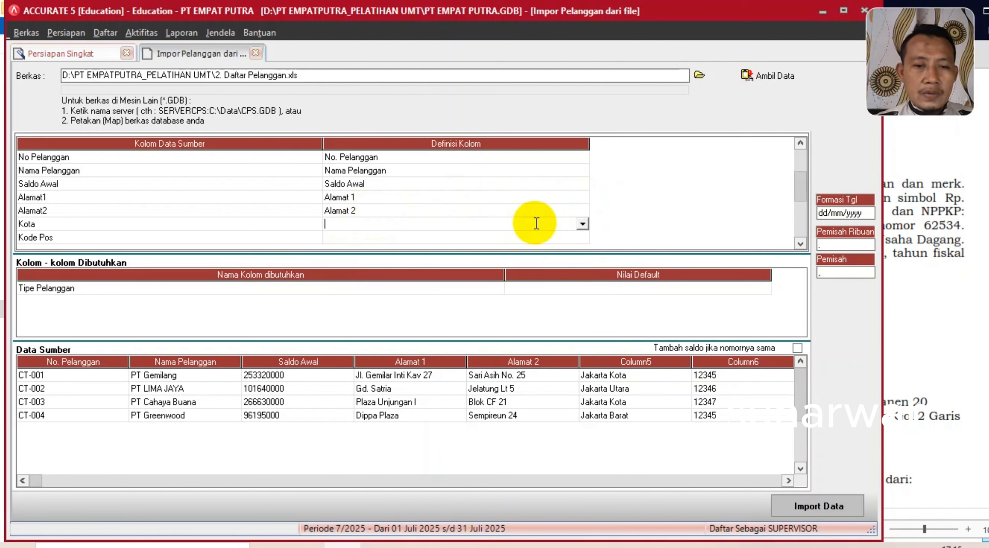
pyautogui.click(582, 224)
pyautogui.click(339, 275)
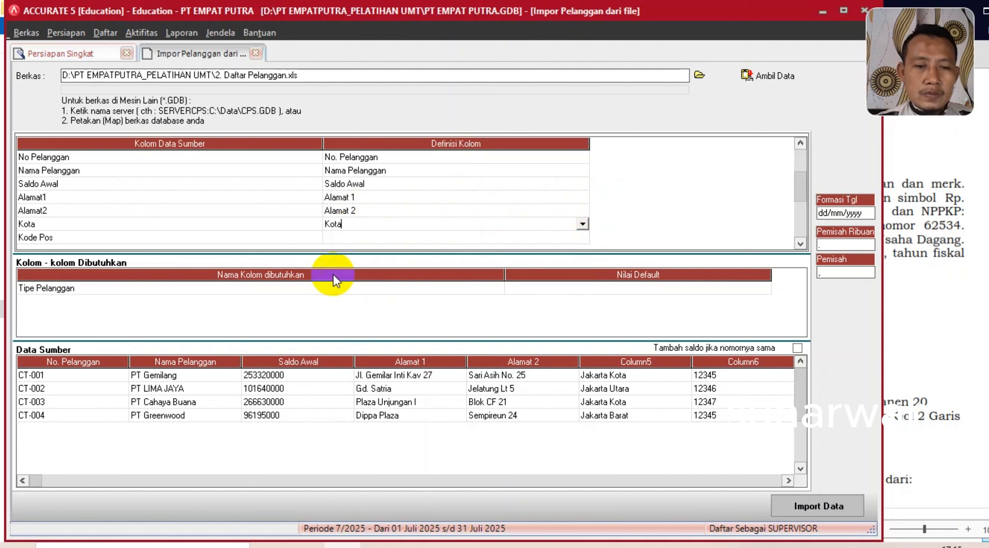
pyautogui.click(369, 237)
pyautogui.click(541, 236)
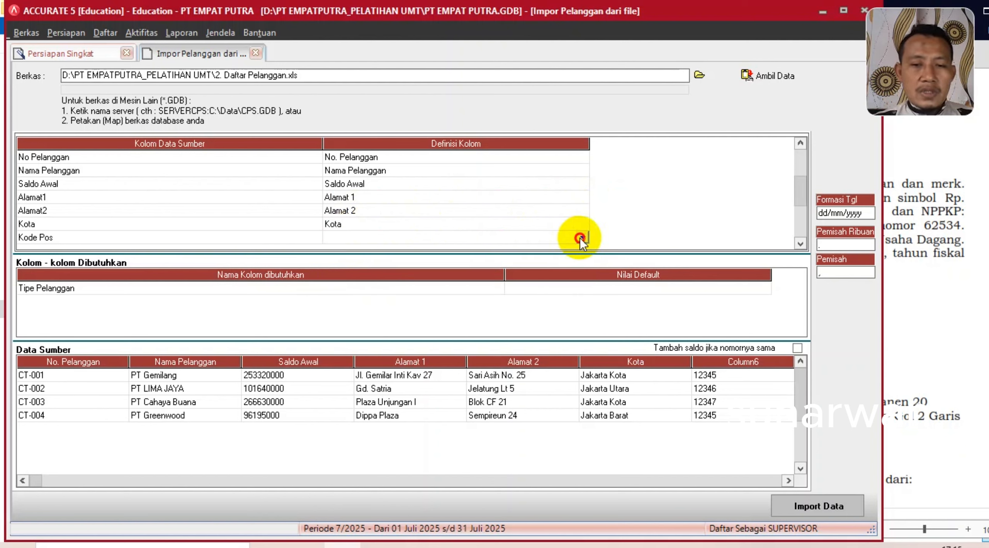
pyautogui.click(582, 236)
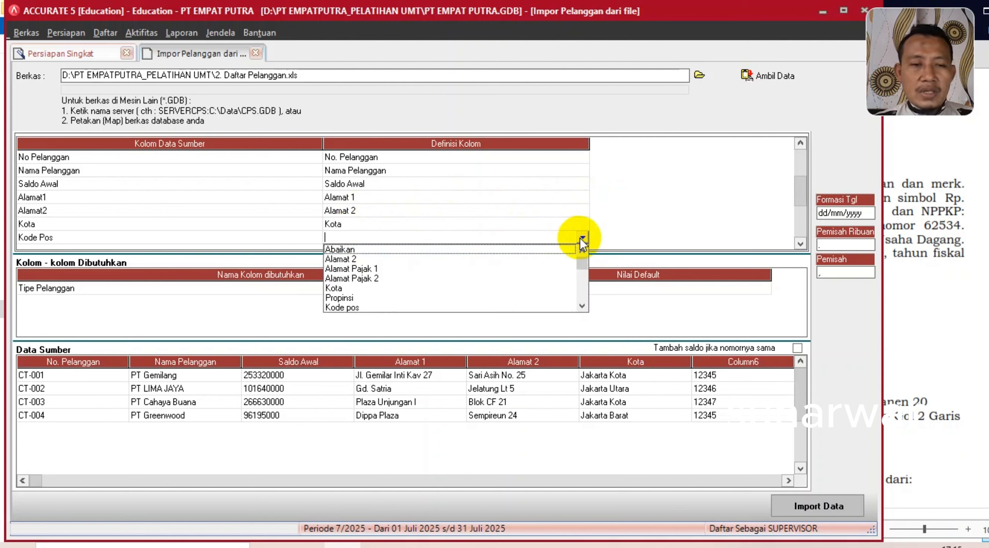
pyautogui.click(341, 307)
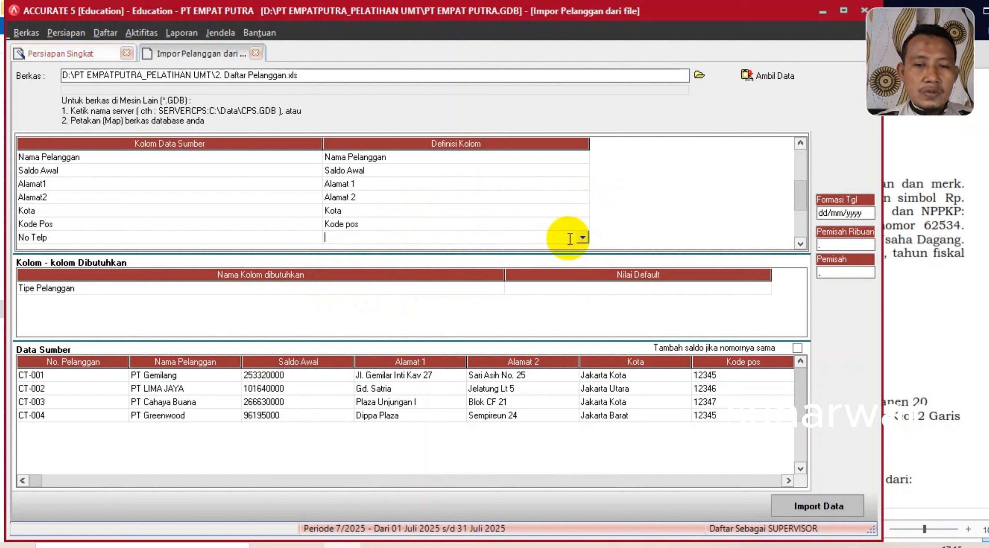
# - Map No Telp to No. Telepon and Nama Kontak to Nama kontak
pyautogui.click(582, 236)
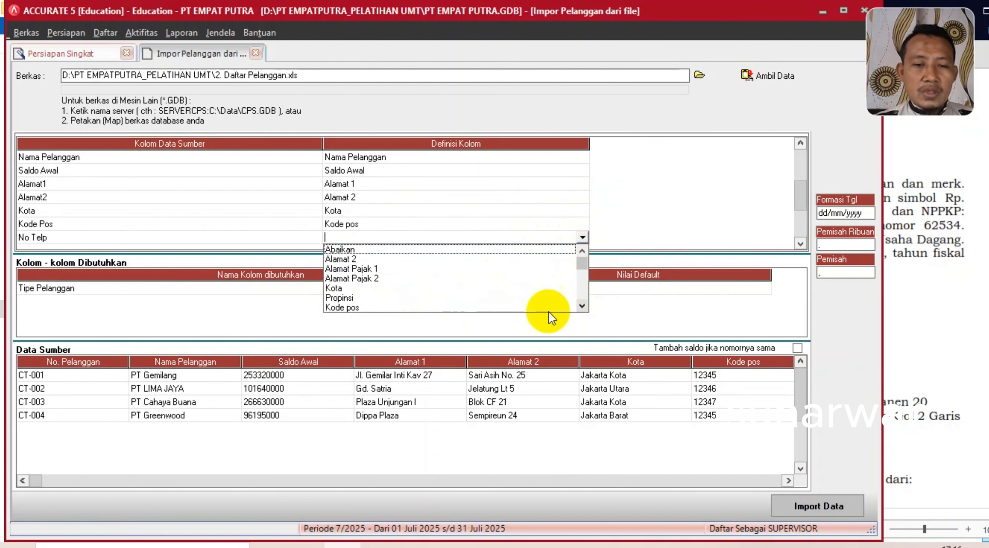
pyautogui.click(582, 304)
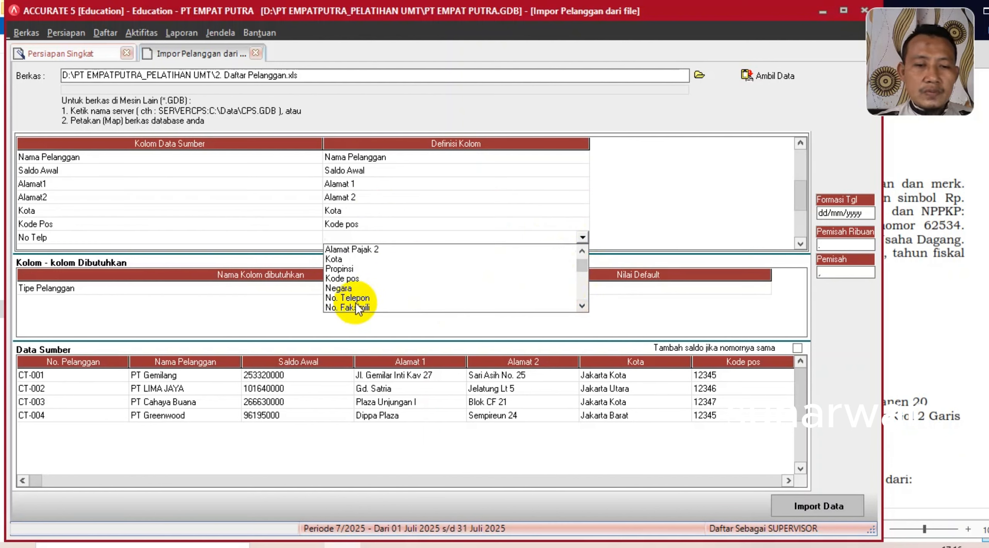
pyautogui.click(355, 302)
pyautogui.press('Down')
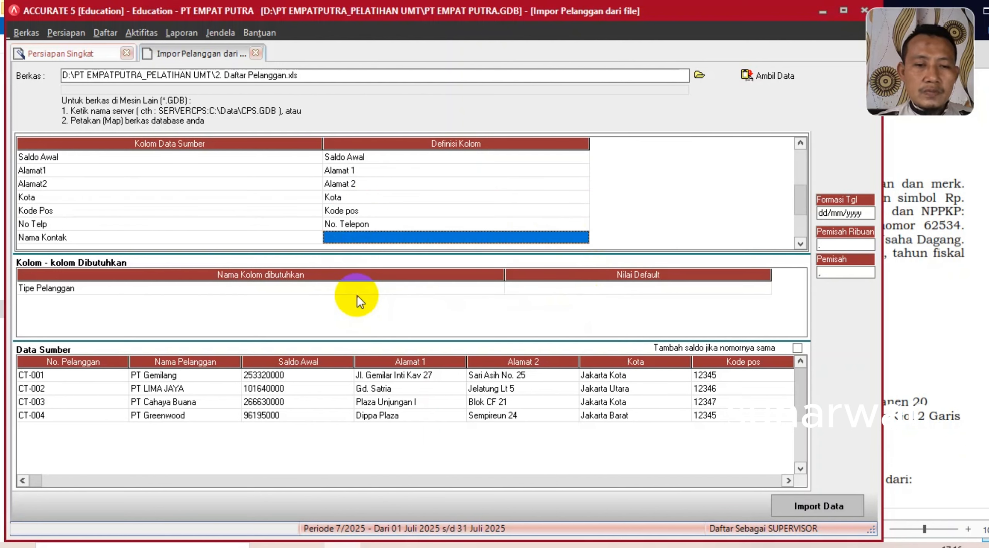
pyautogui.click(544, 236)
pyautogui.click(583, 236)
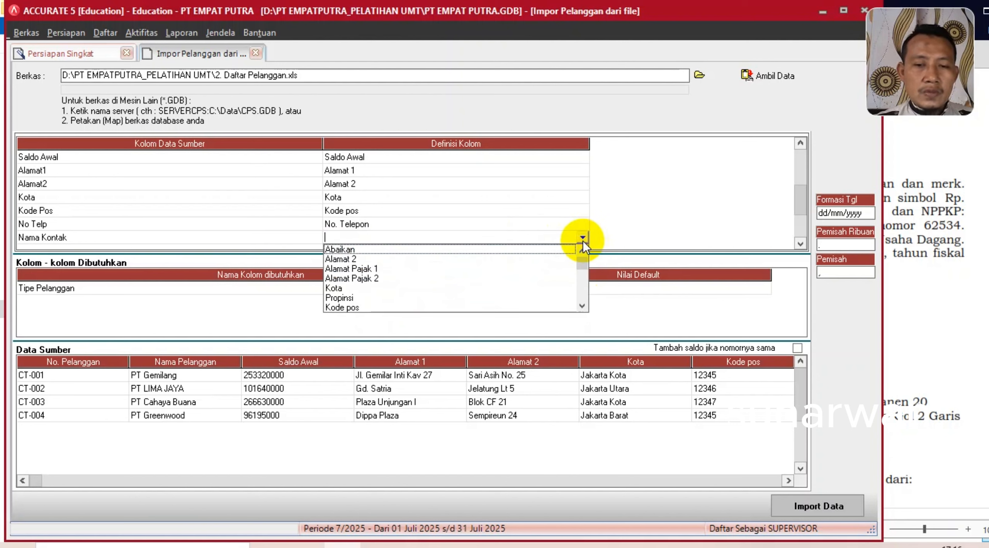
pyautogui.click(582, 306)
pyautogui.click(582, 306)
pyautogui.click(582, 306)
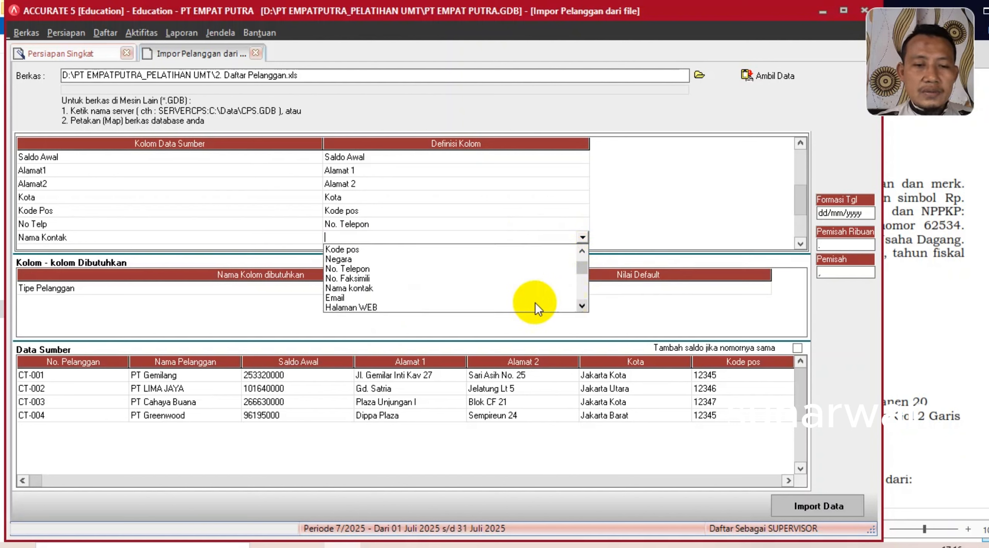
pyautogui.click(356, 291)
pyautogui.press('Down')
# - Map the No. Invoice column to the No. Faktur Saldo Awal field
pyautogui.click(515, 237)
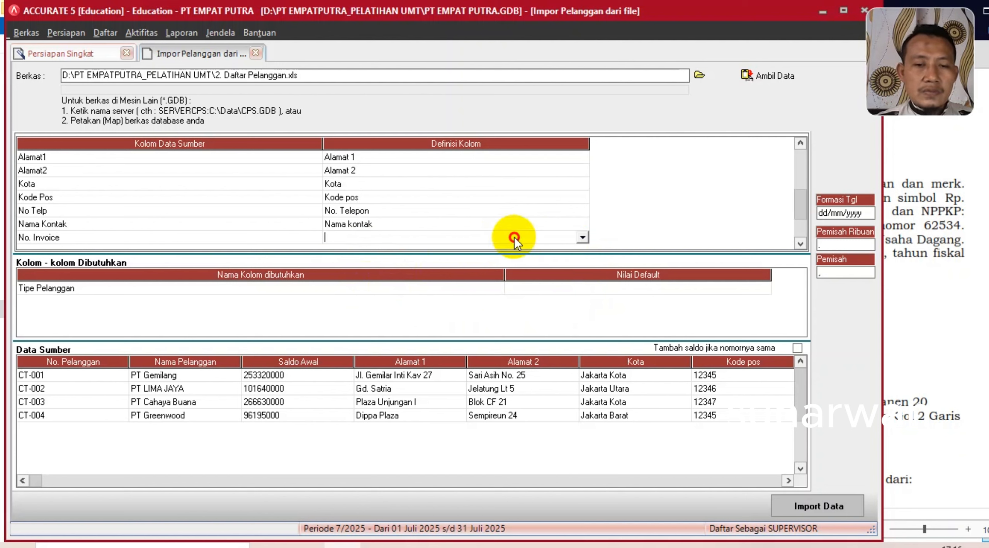
pyautogui.click(582, 237)
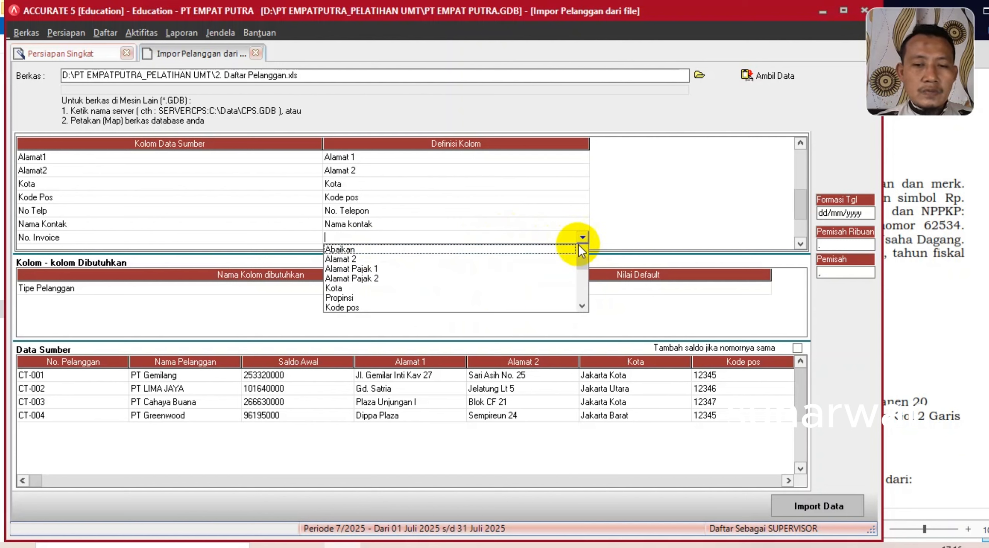
pyautogui.click(582, 305)
pyautogui.click(582, 306)
pyautogui.click(582, 305)
pyautogui.click(582, 305)
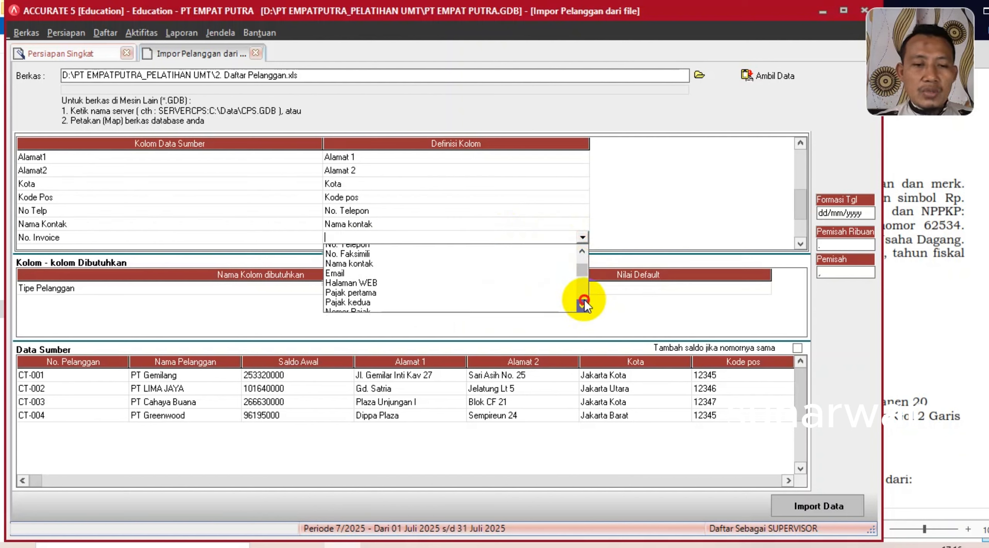
pyautogui.click(583, 299)
pyautogui.click(583, 300)
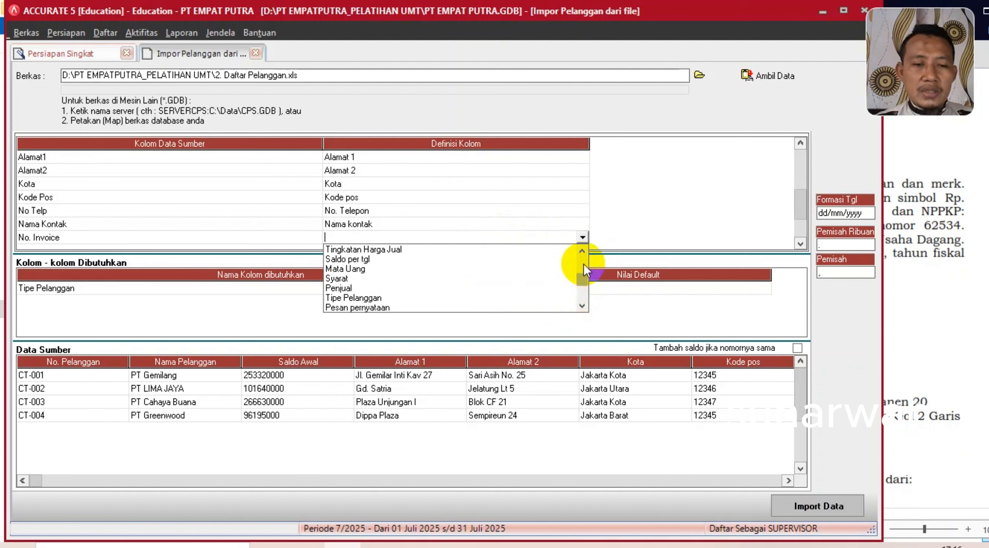
pyautogui.click(583, 249)
pyautogui.click(582, 250)
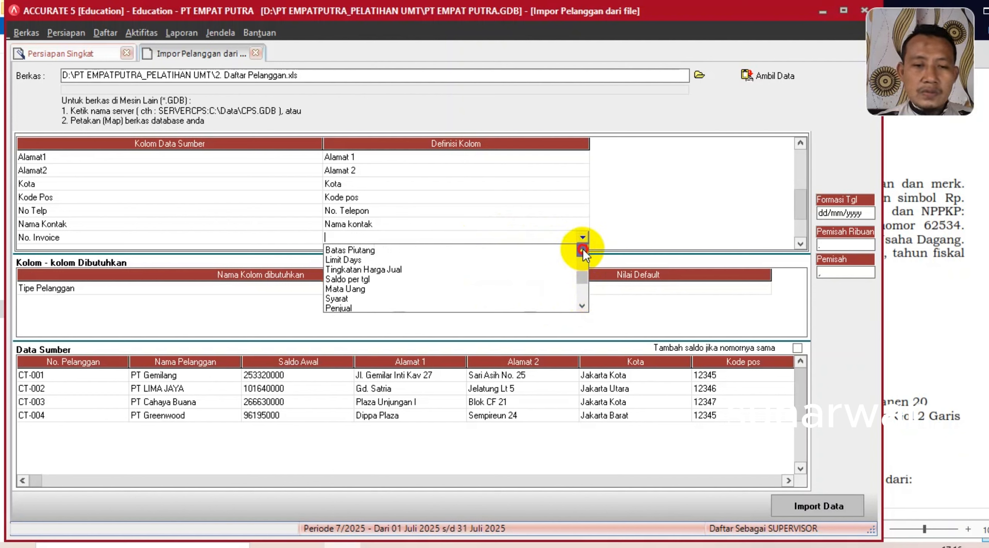
pyautogui.click(583, 249)
pyautogui.click(582, 249)
pyautogui.click(582, 249)
pyautogui.click(583, 248)
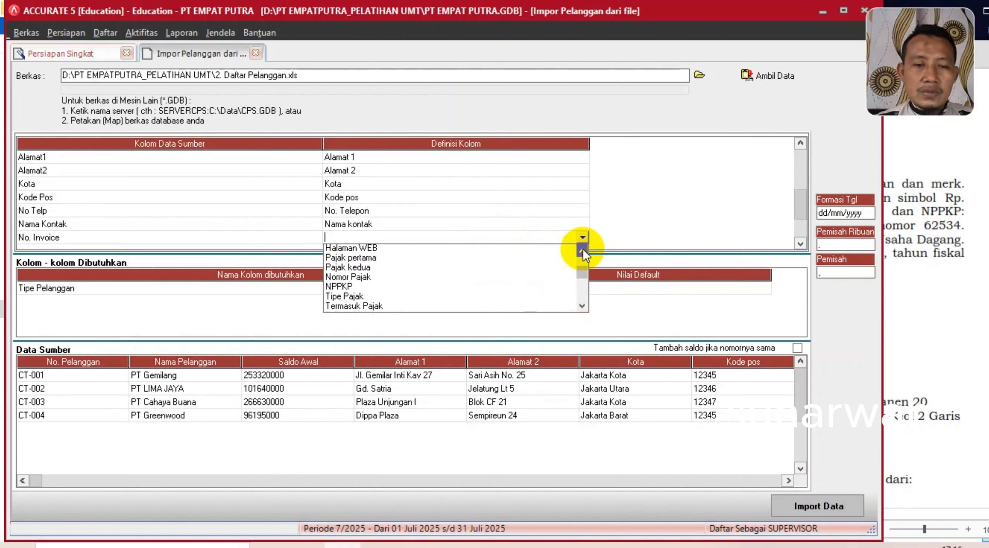
pyautogui.click(582, 249)
pyautogui.click(582, 249)
pyautogui.click(582, 249)
pyautogui.click(583, 249)
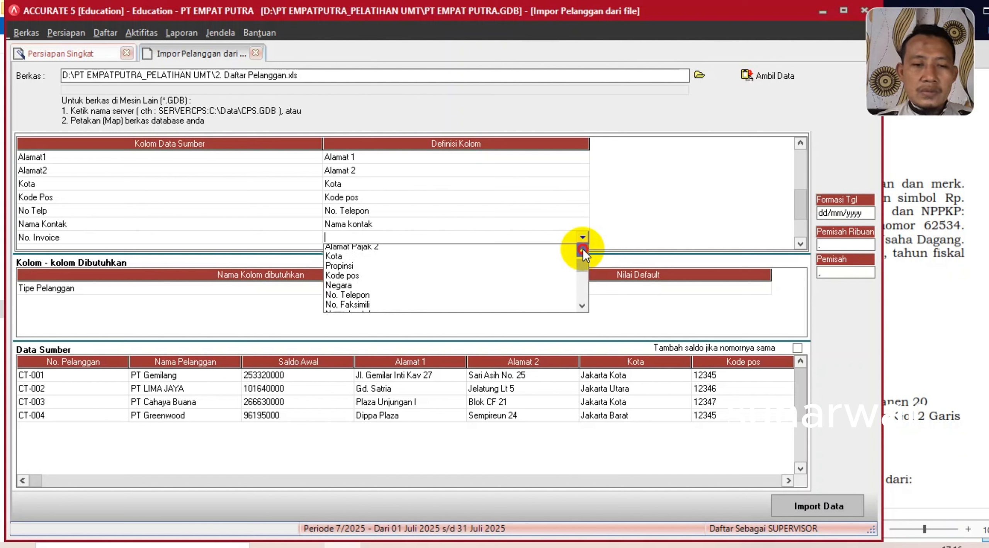
pyautogui.click(582, 249)
pyautogui.click(582, 249)
pyautogui.click(583, 248)
pyautogui.click(582, 306)
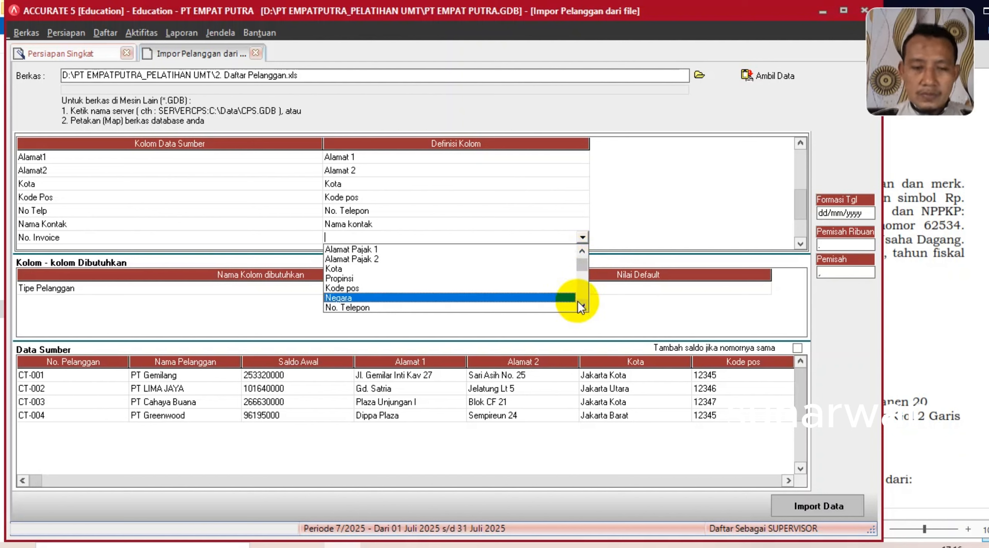
pyautogui.scroll(-6, 578, 301)
pyautogui.scroll(-6, 578, 302)
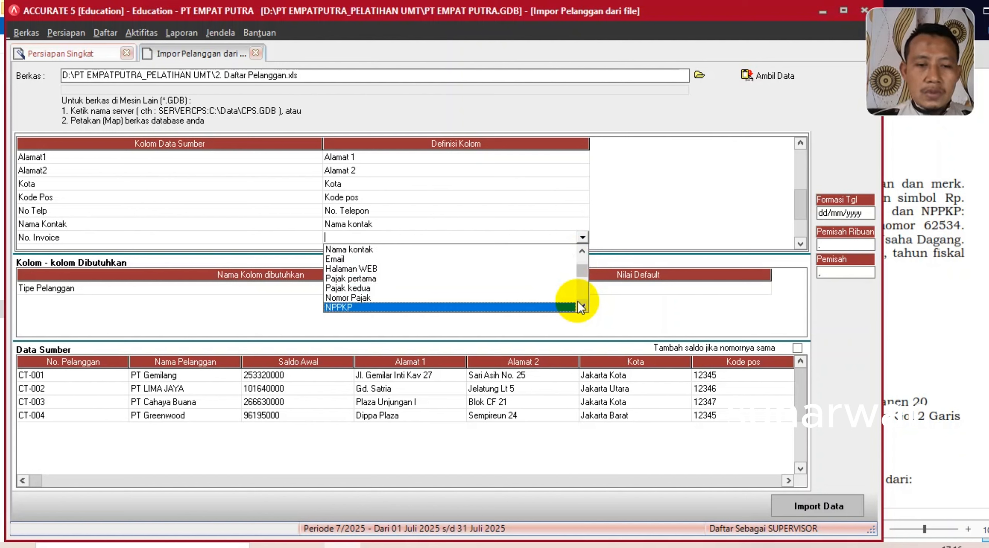
pyautogui.scroll(-3, 577, 301)
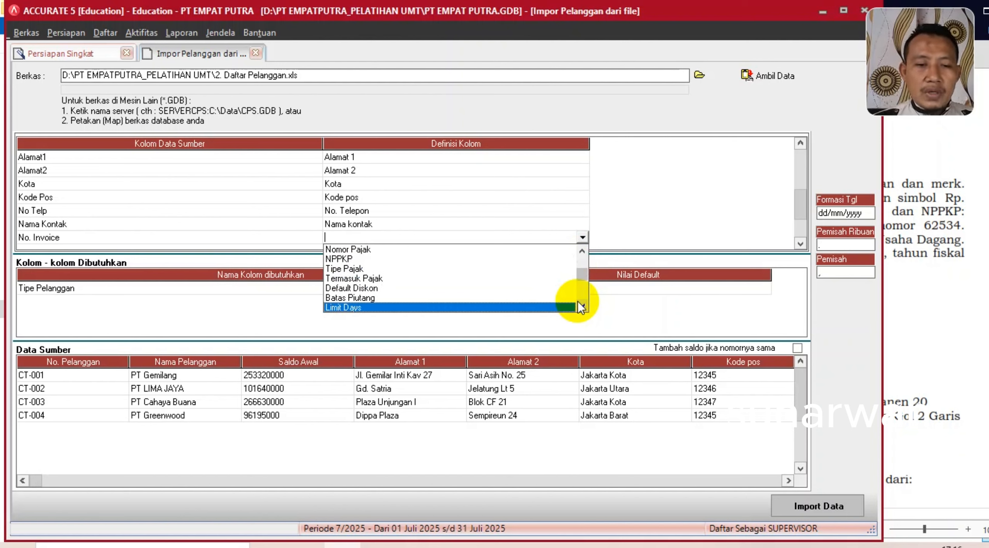
pyautogui.scroll(-5, 578, 302)
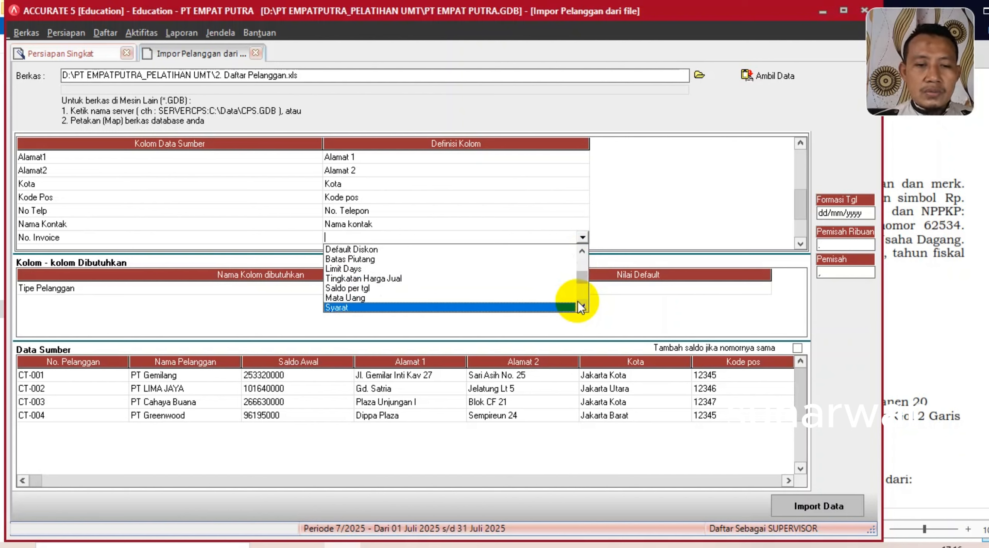
pyautogui.scroll(-3, 578, 302)
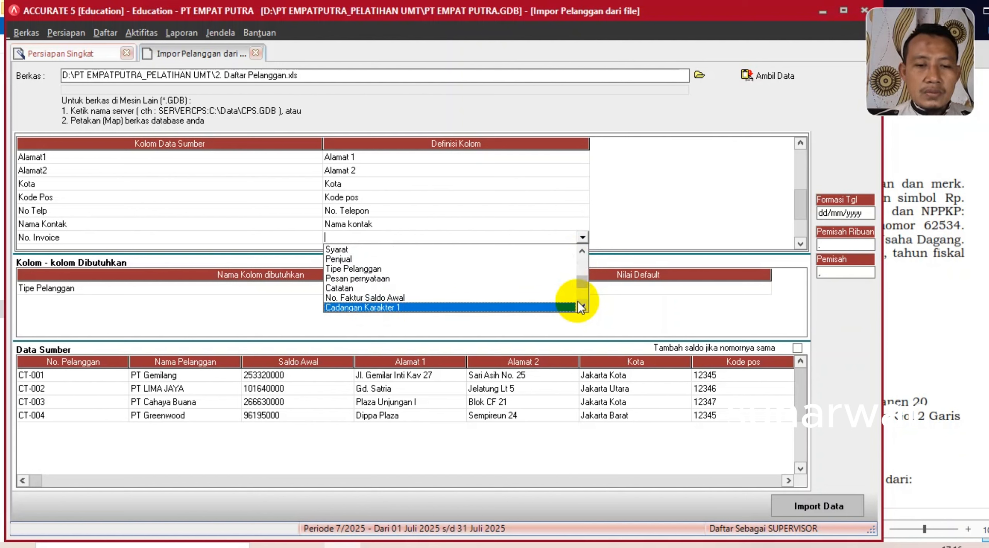
pyautogui.click(577, 302)
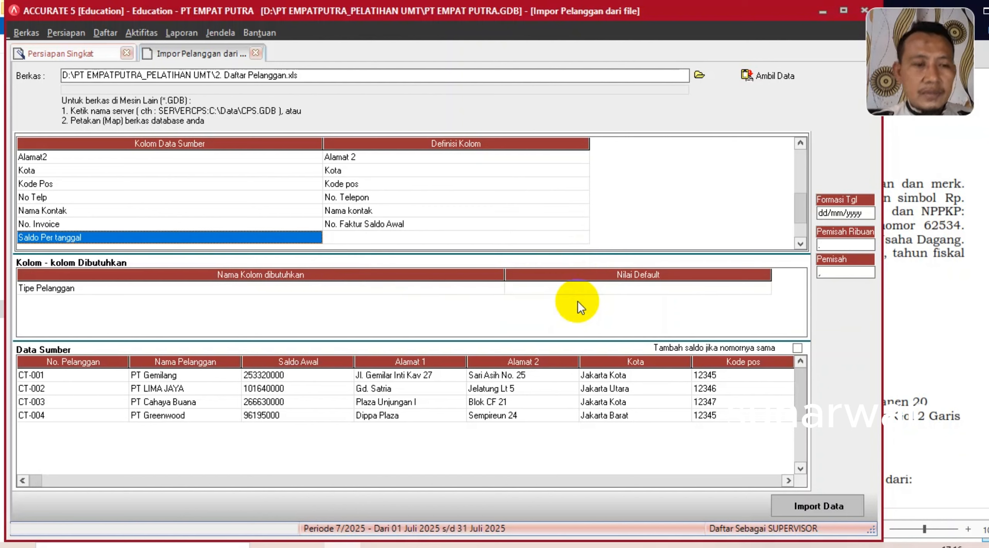
# - Map the Saldo Per tanggal column to Saldo per tgl
pyautogui.click(408, 237)
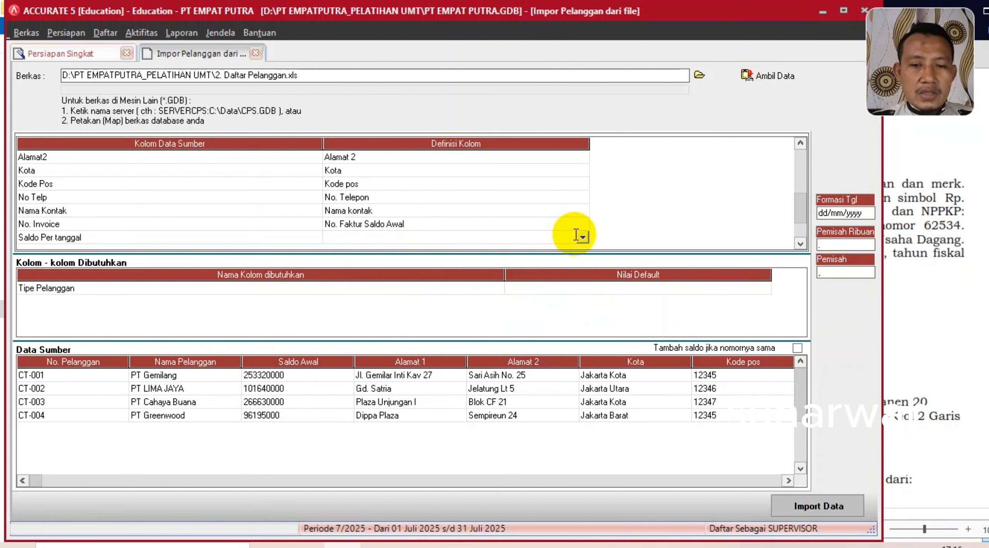
pyautogui.click(584, 237)
pyautogui.scroll(-5, 585, 303)
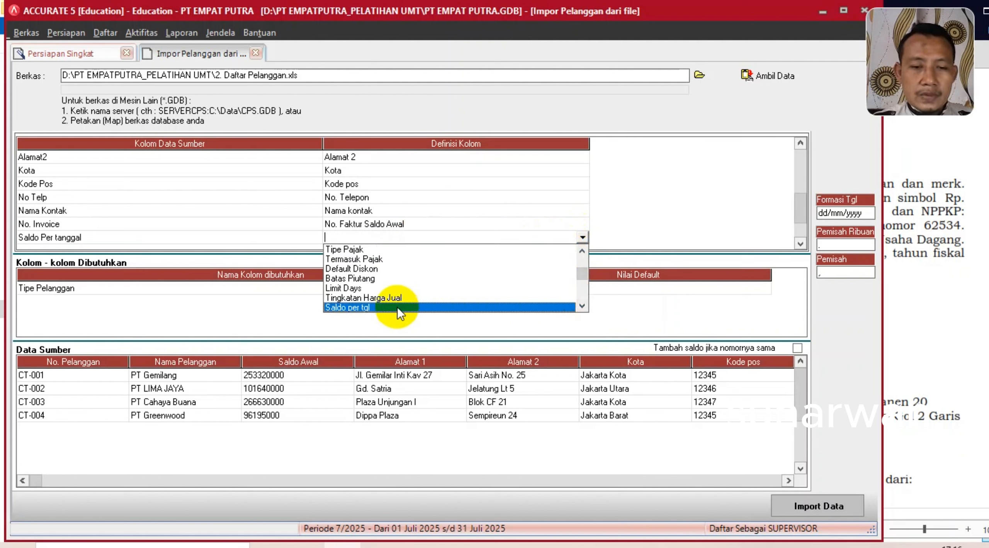
pyautogui.click(397, 307)
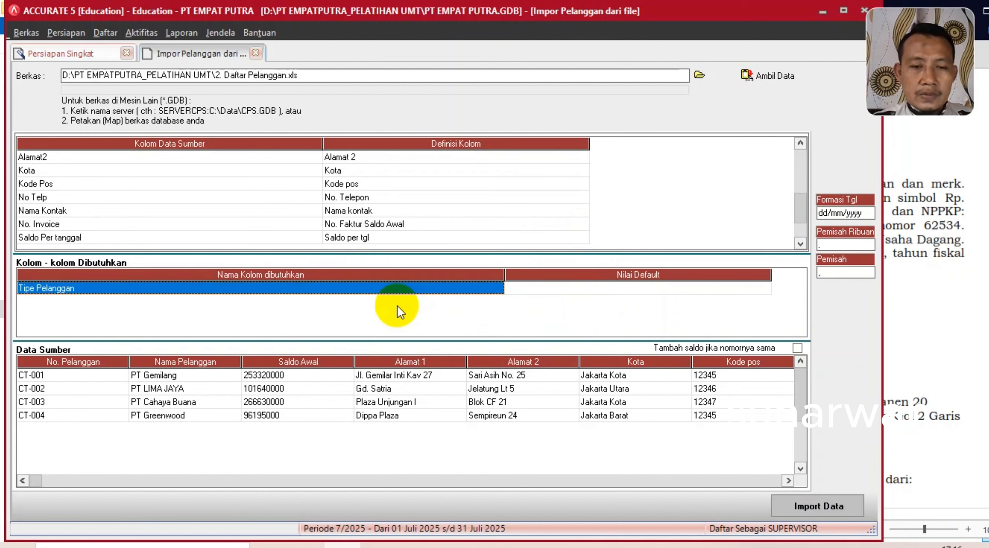
# - Map the Pajak Pertama column to the Pajak pertama field
pyautogui.click(431, 239)
pyautogui.click(430, 240)
pyautogui.press('Tab')
pyautogui.press('Tab')
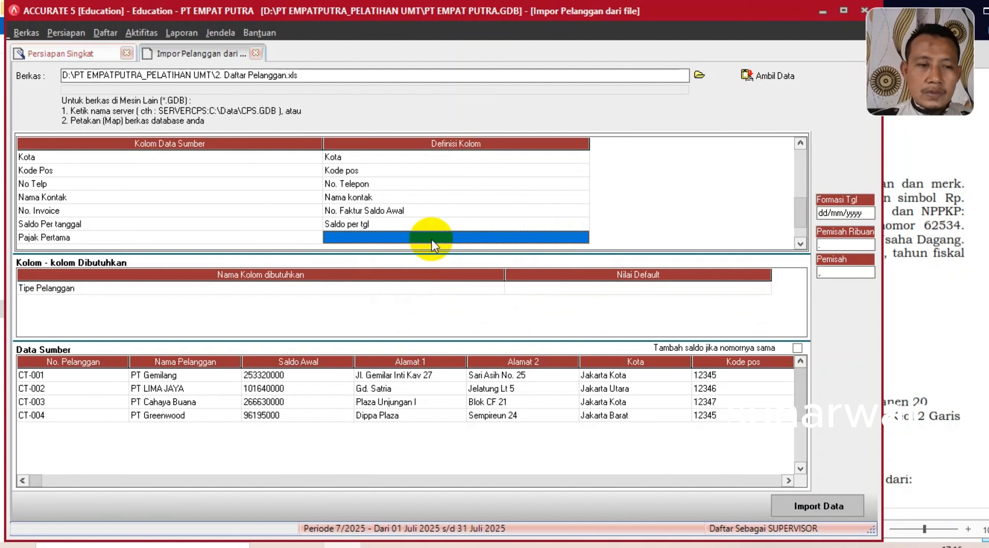
pyautogui.click(554, 236)
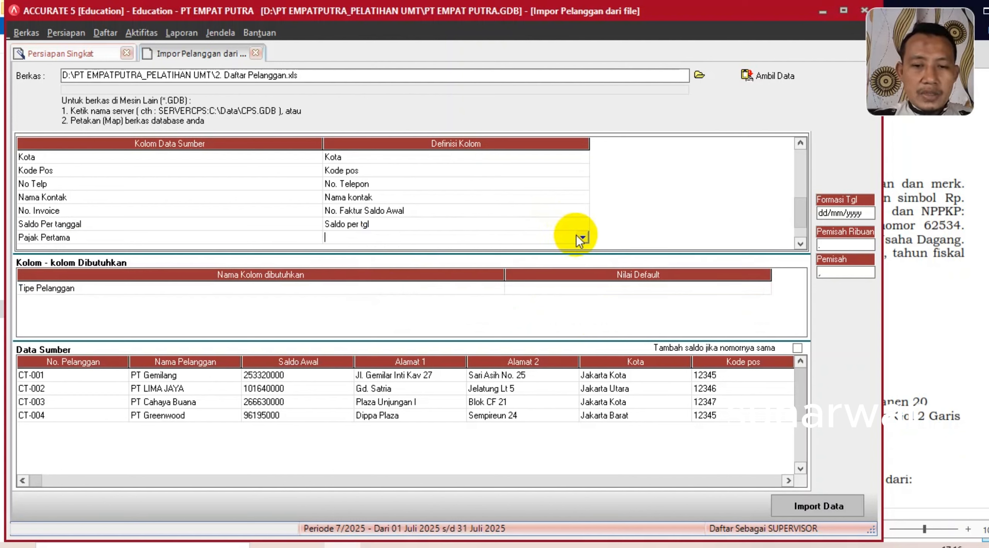
pyautogui.click(581, 237)
pyautogui.click(581, 306)
pyautogui.click(582, 305)
pyautogui.click(582, 305)
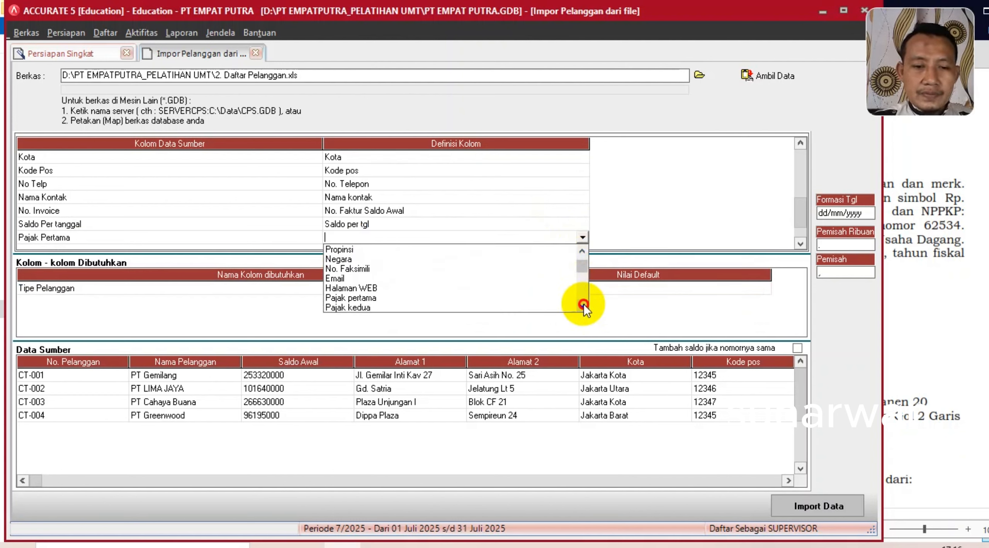
pyautogui.click(582, 305)
pyautogui.click(368, 289)
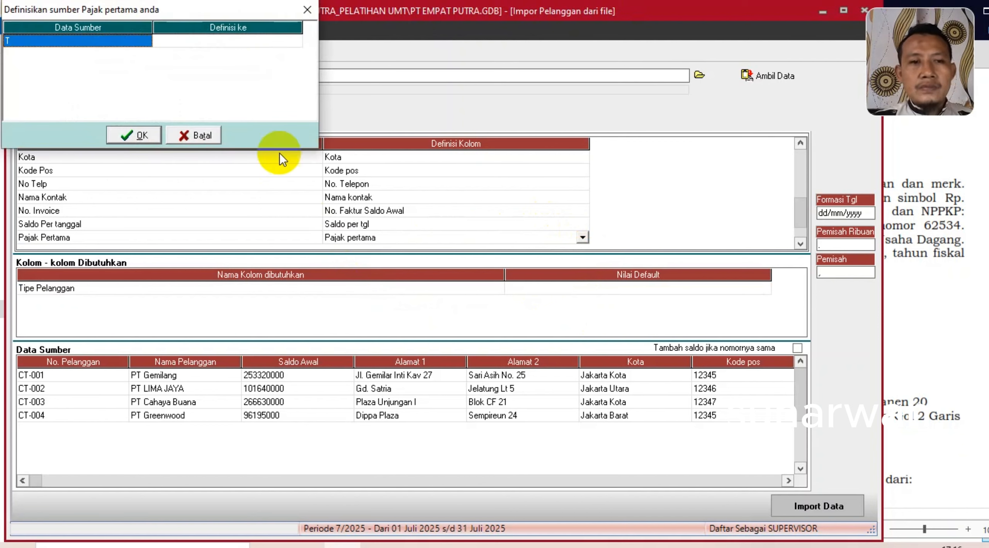
# - Map tax value T to PPN and confirm
pyautogui.click(242, 47)
pyautogui.click(295, 41)
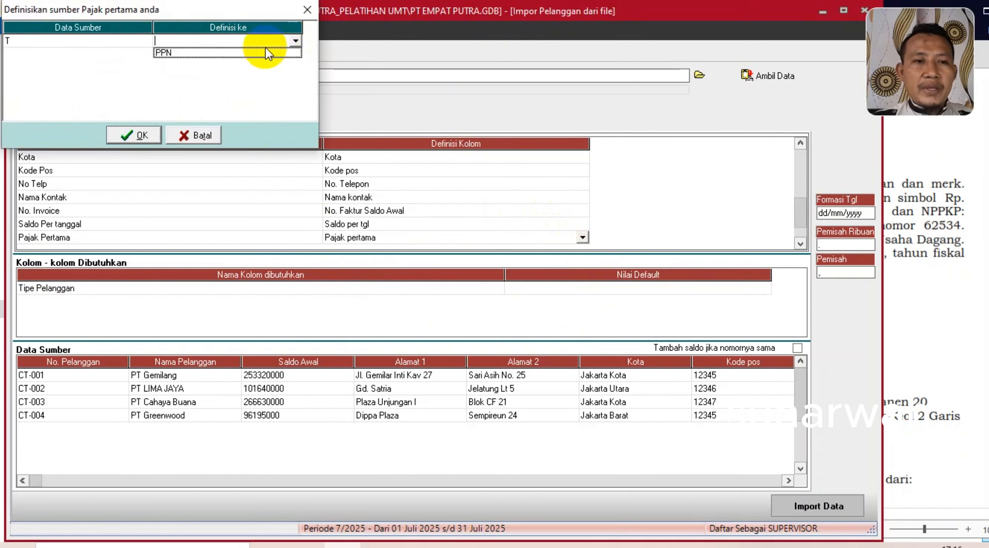
pyautogui.click(215, 53)
pyautogui.click(134, 136)
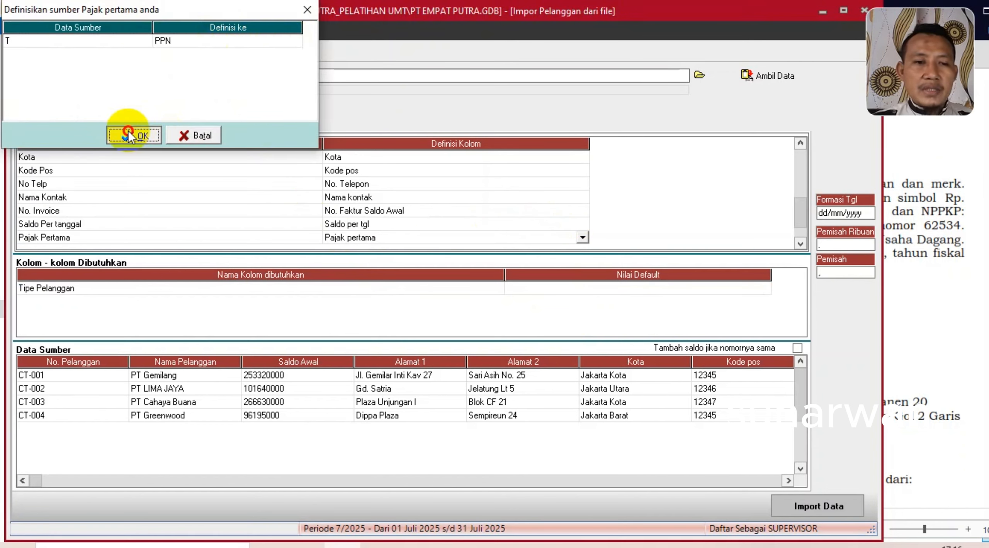
# - Map Mata Uang to the Mata Uang field, with Rupiah translated to RUPIAH
pyautogui.press('Down')
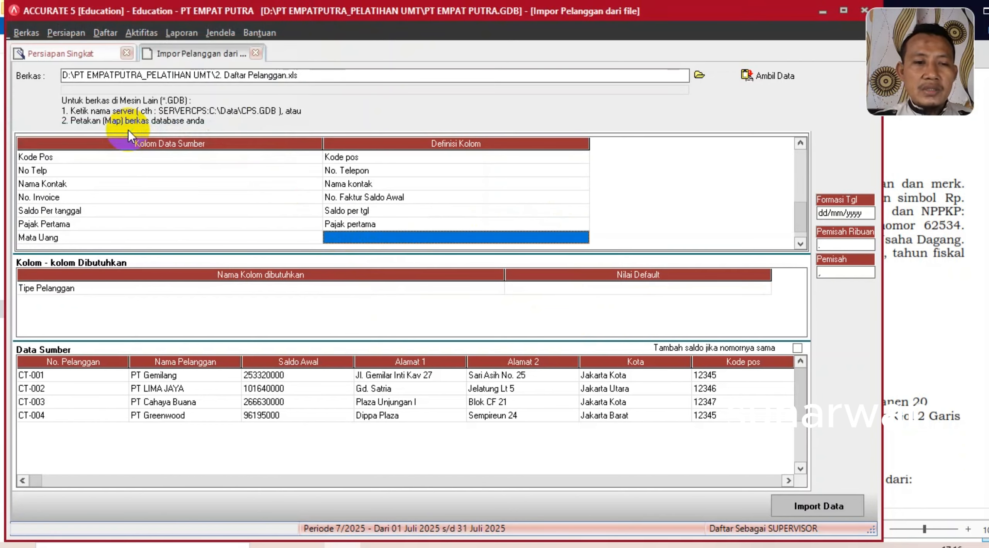
pyautogui.click(559, 239)
pyautogui.click(582, 237)
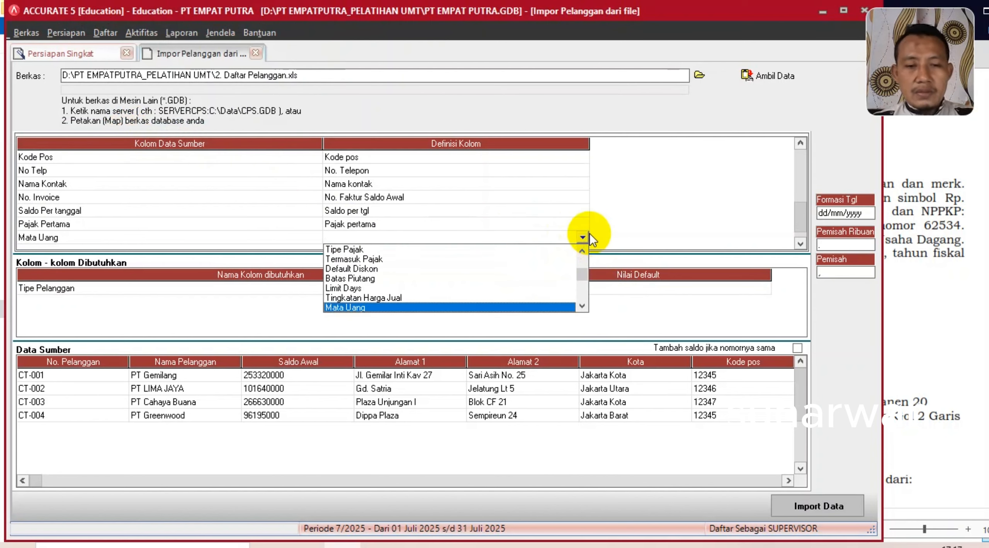
pyautogui.click(375, 308)
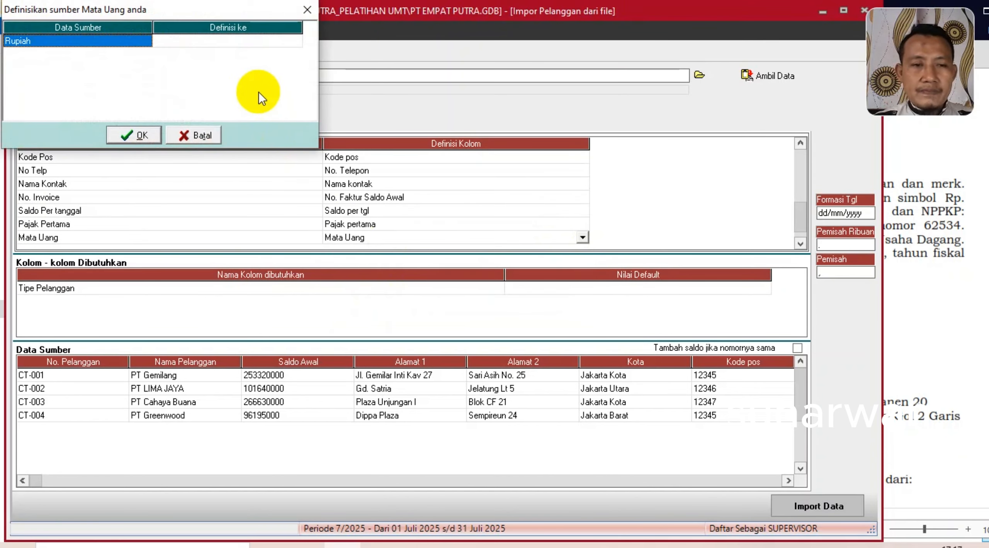
pyautogui.click(246, 49)
pyautogui.click(298, 42)
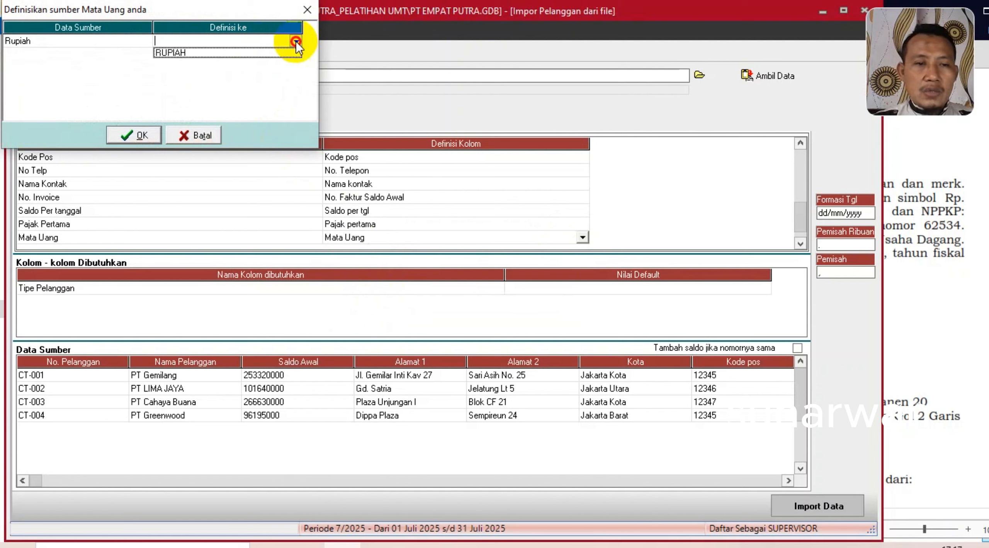
pyautogui.click(198, 55)
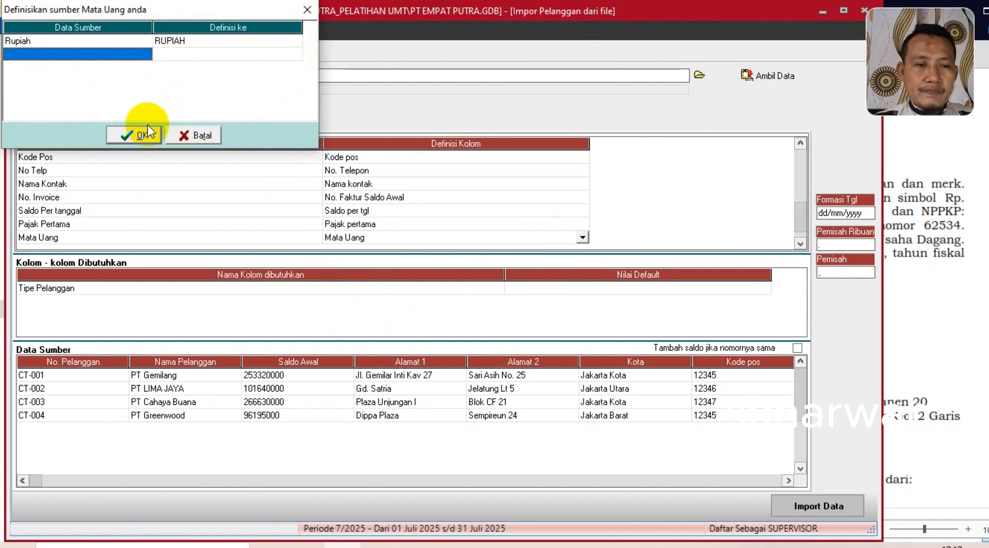
pyautogui.click(132, 135)
# - Map Syarat to the Syarat field, with Net 30 translated to the Net 30 term
pyautogui.scroll(-1, 338, 212)
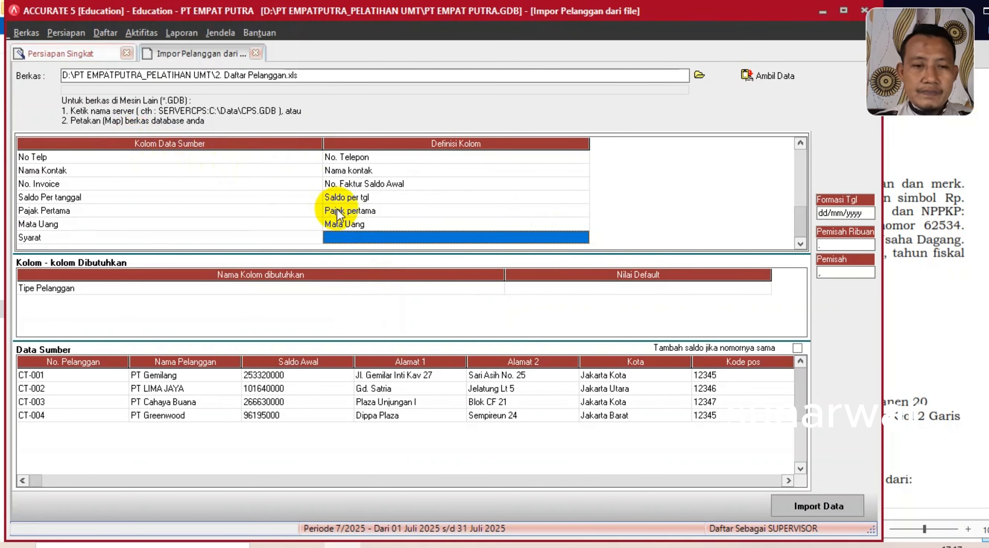
pyautogui.click(561, 238)
pyautogui.click(582, 236)
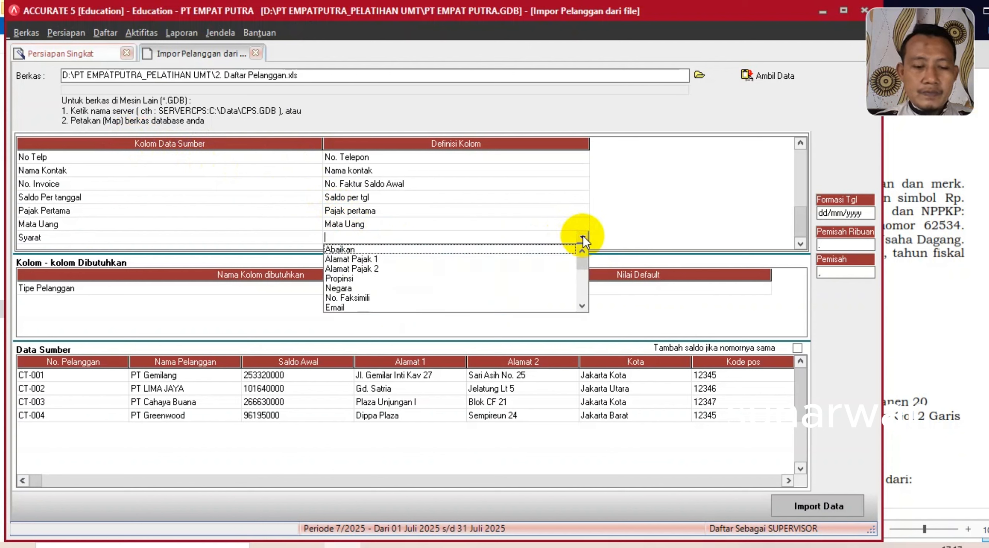
pyautogui.press('s')
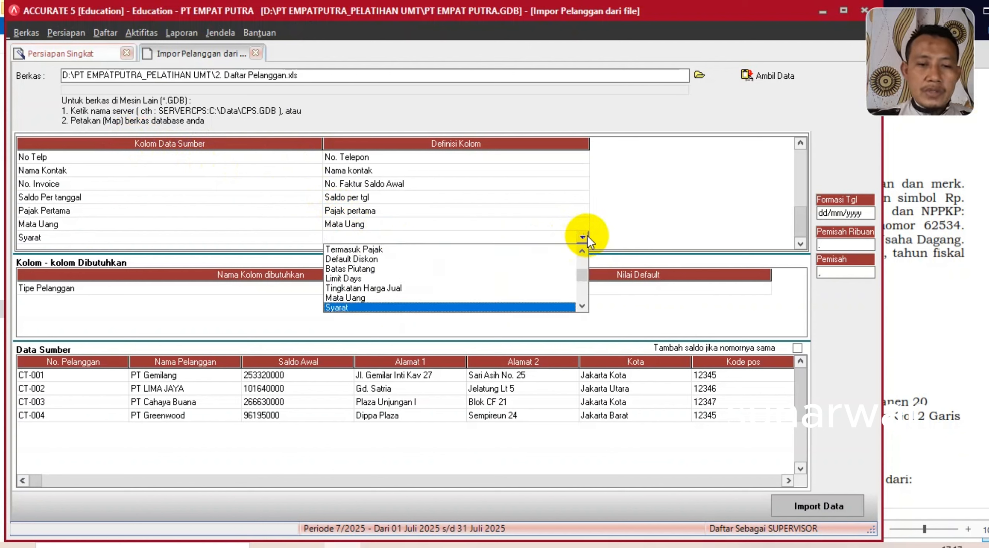
pyautogui.click(382, 309)
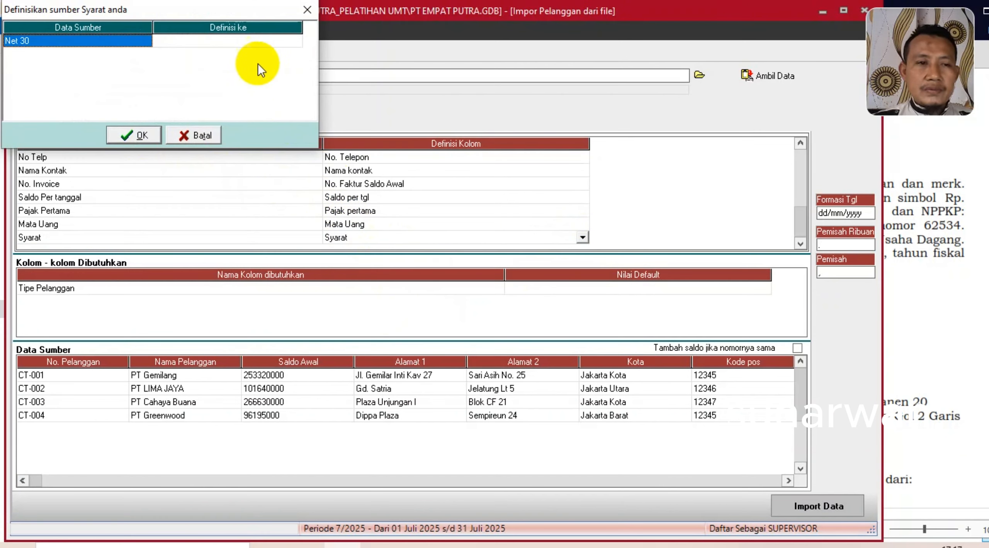
pyautogui.click(252, 43)
pyautogui.click(276, 40)
pyautogui.click(296, 41)
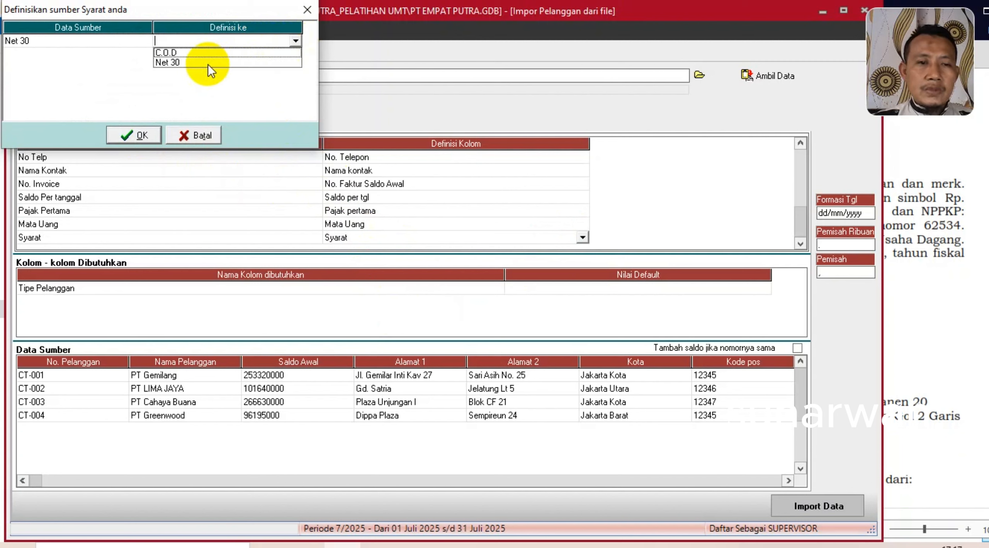
pyautogui.click(206, 65)
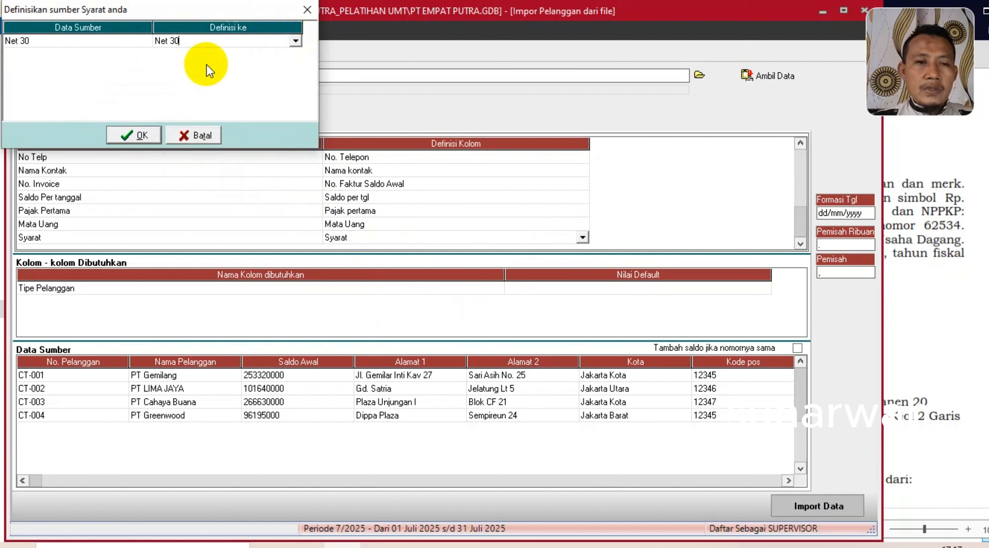
pyautogui.click(132, 135)
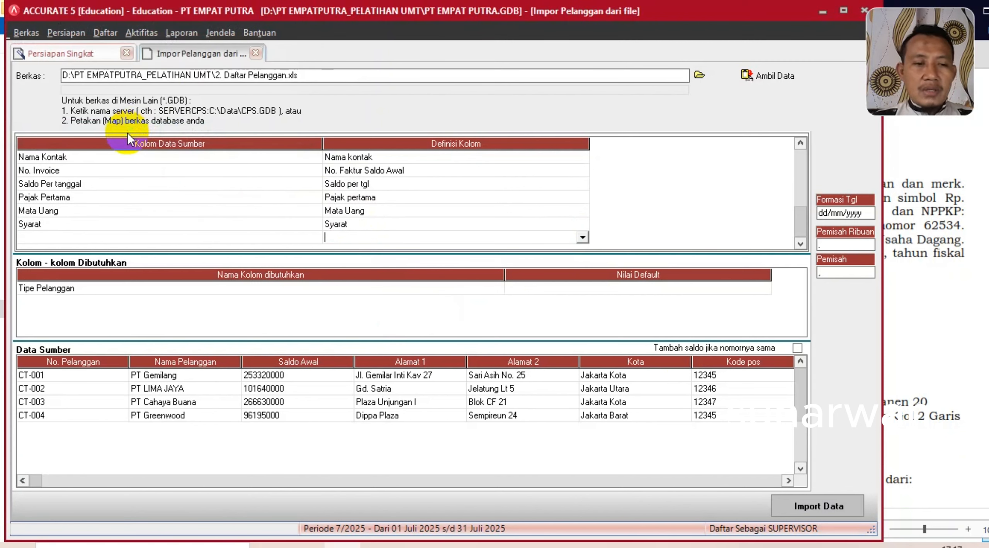
# - Default Tipe Pelanggan to Umum, then import the 4 customers and acknowledge the result
pyautogui.click(587, 287)
pyautogui.click(764, 289)
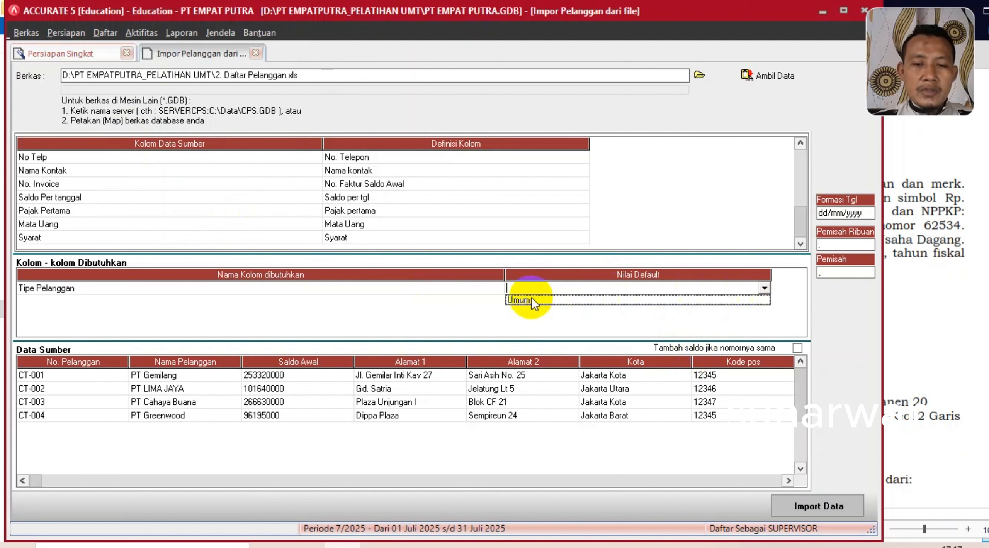
pyautogui.click(528, 301)
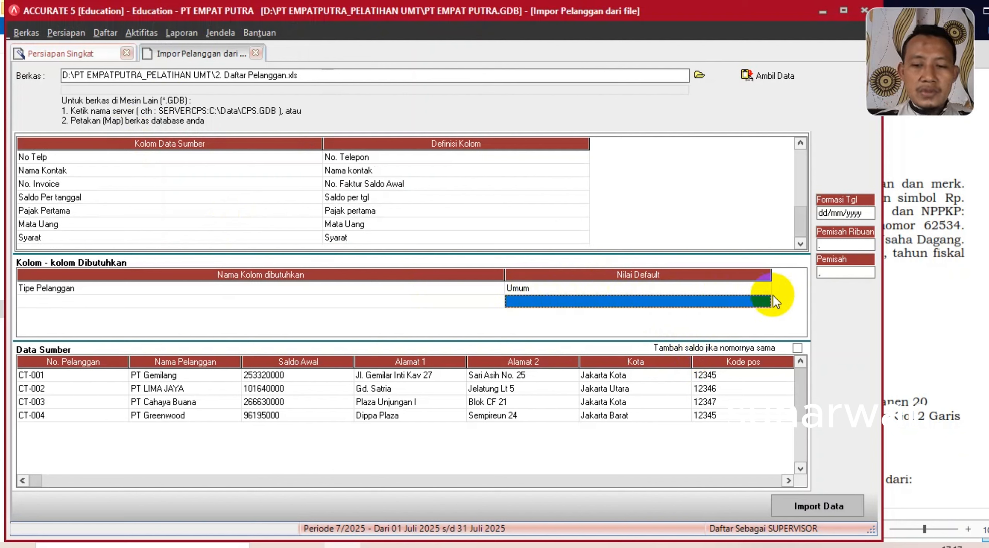
pyautogui.click(817, 508)
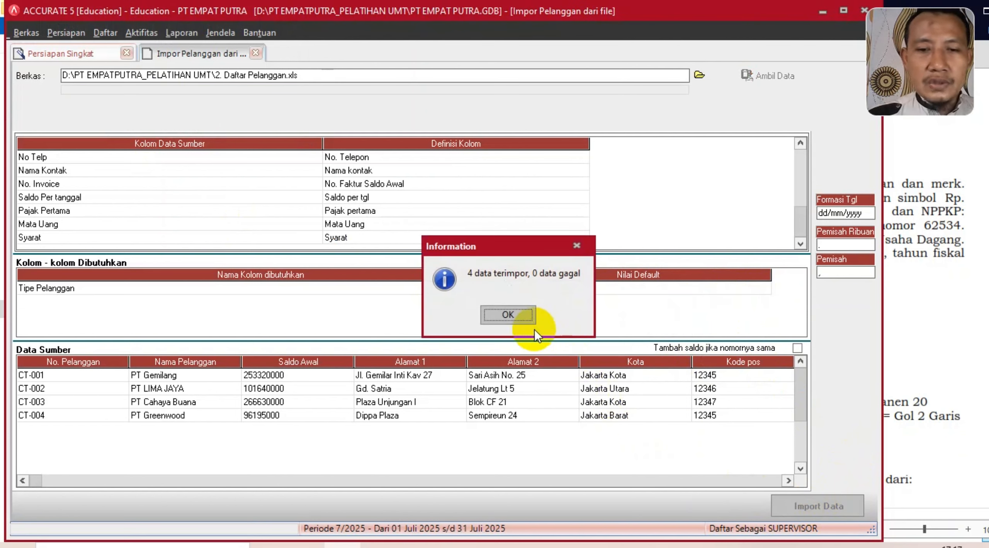
pyautogui.click(509, 313)
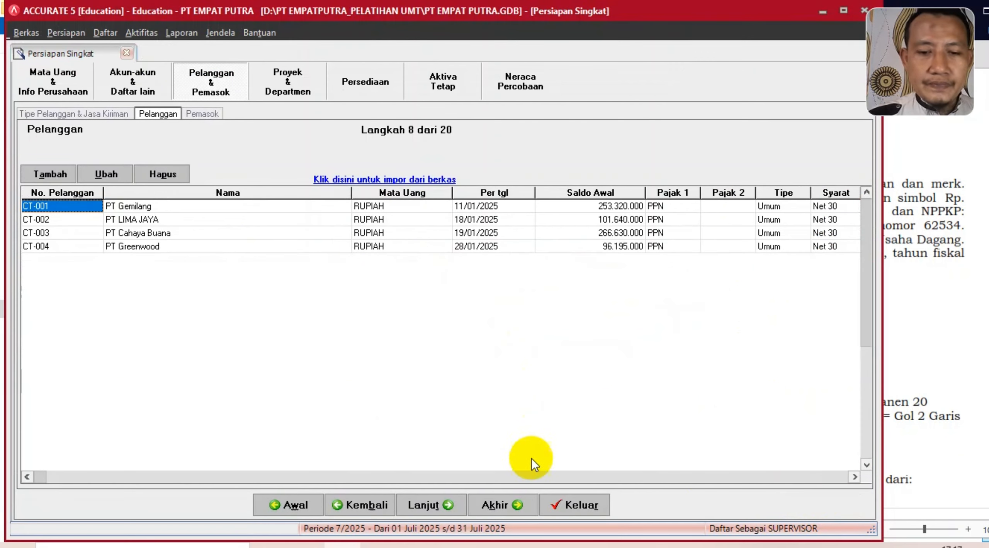
# - Advance to the Pemasok step and load data from the Excel file 3. Daftar Pemasok.xls
pyautogui.click(428, 504)
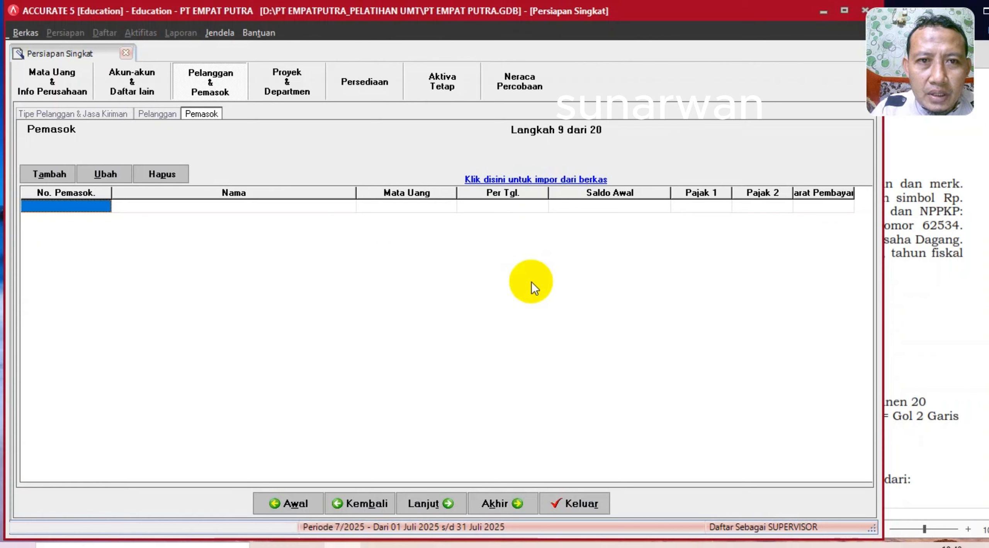
pyautogui.click(540, 179)
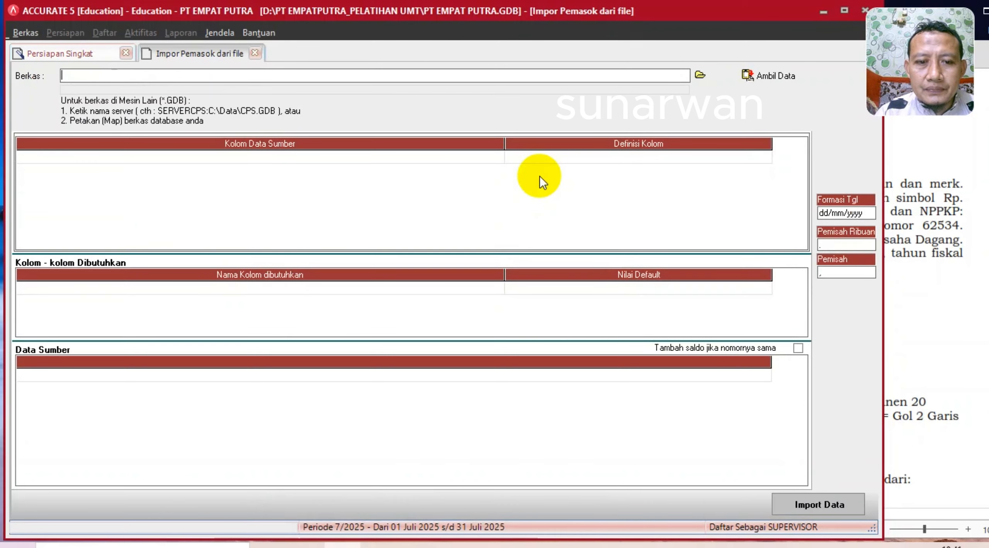
pyautogui.click(699, 75)
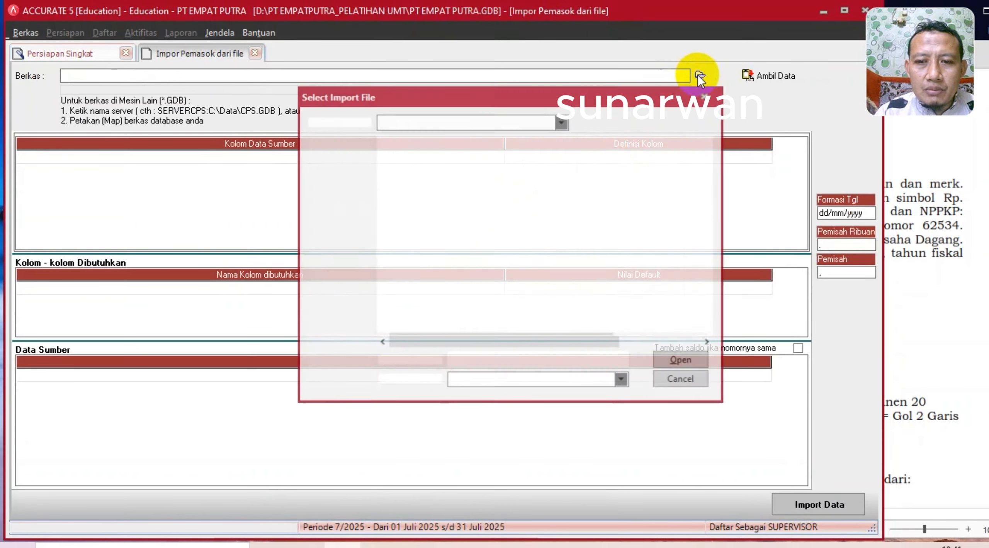
pyautogui.click(545, 380)
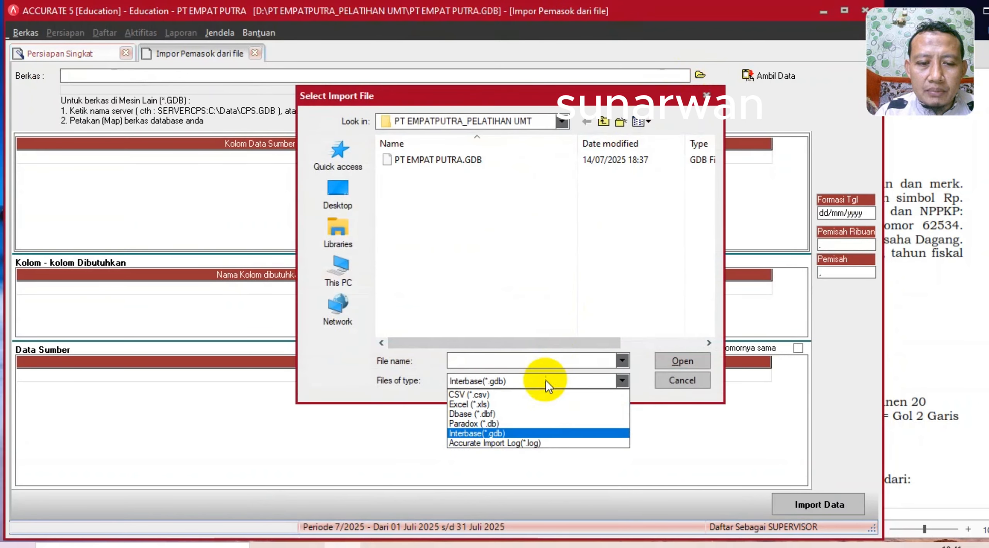
pyautogui.click(506, 404)
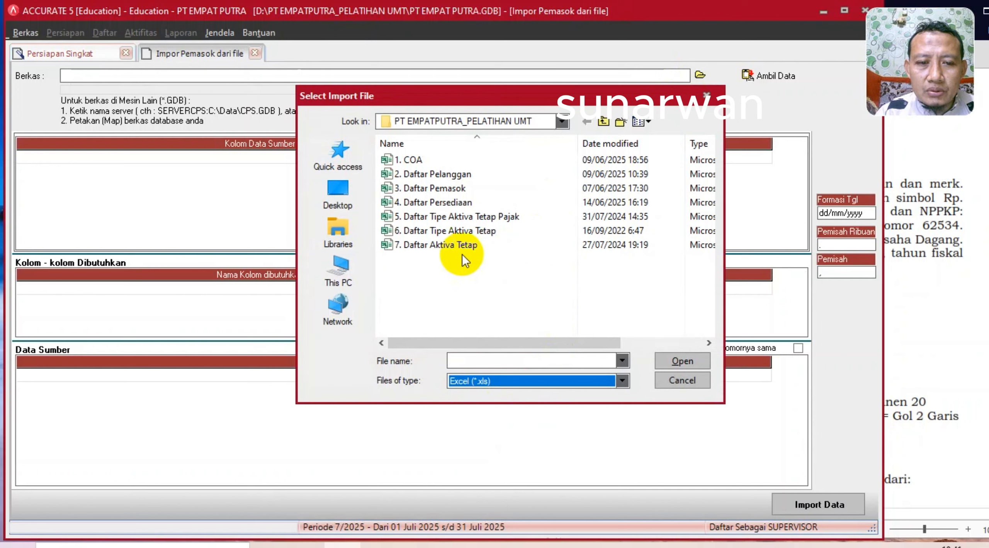
pyautogui.doubleClick(458, 187)
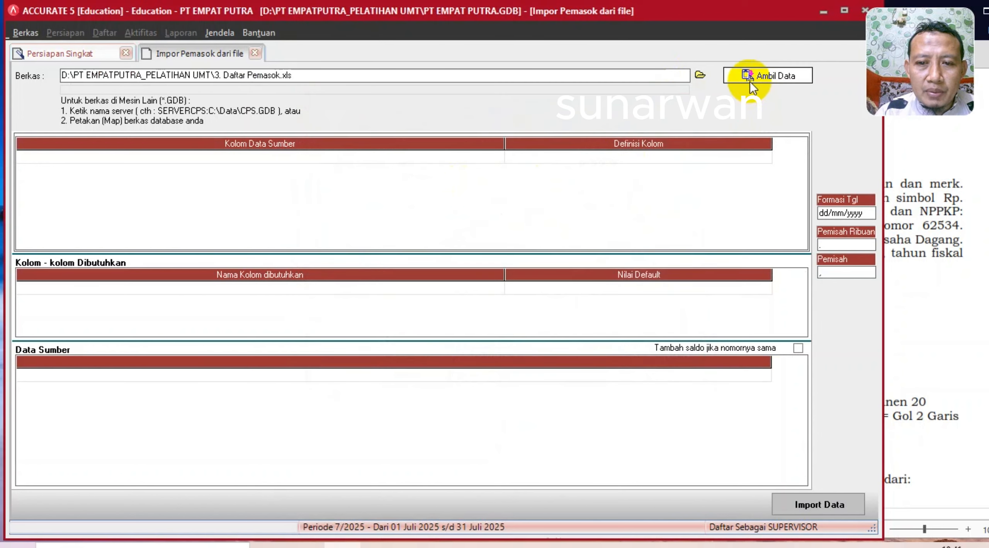
pyautogui.click(751, 78)
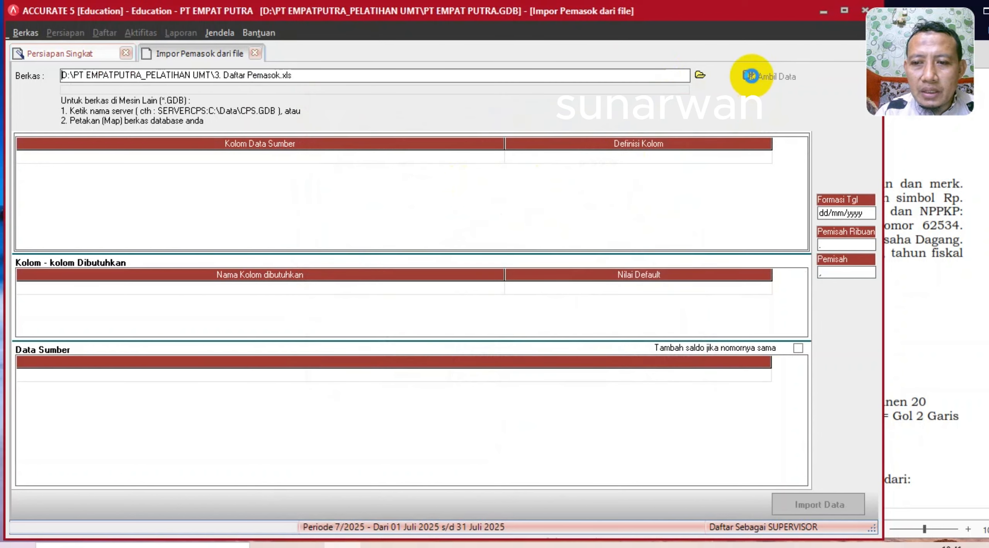
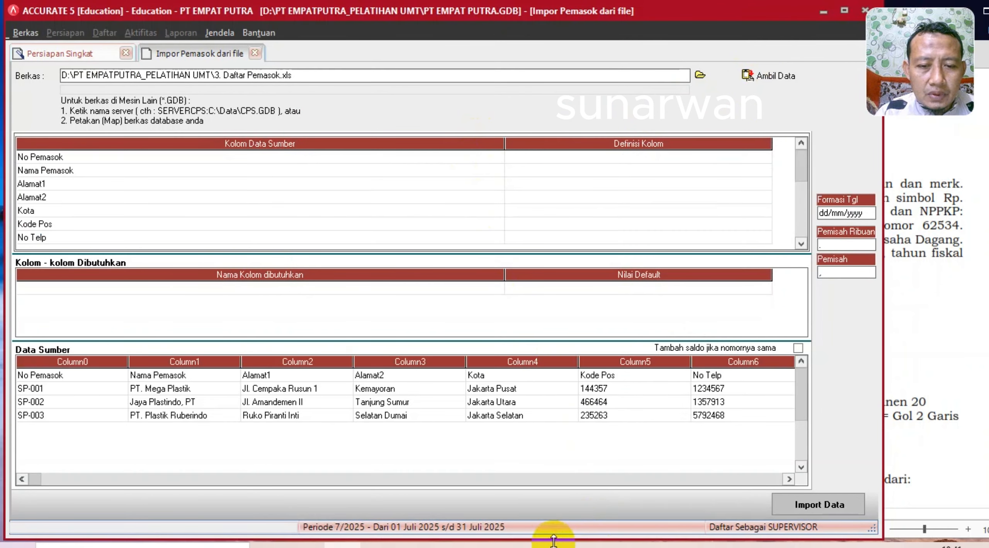
# - Delete the header row from the supplier source data
pyautogui.rightClick(290, 374)
pyautogui.click(316, 403)
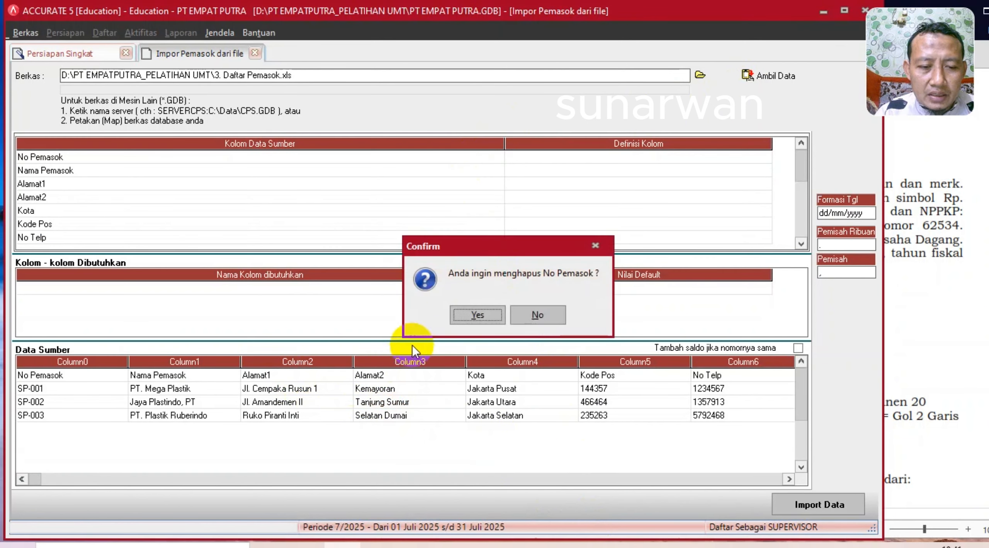
pyautogui.click(477, 316)
pyautogui.moveTo(504, 143); pyautogui.dragTo(177, 144)
# - Map No Pemasok, Nama Pemasok, Alamat1 and Alamat2 to their matching supplier fields
pyautogui.click(406, 156)
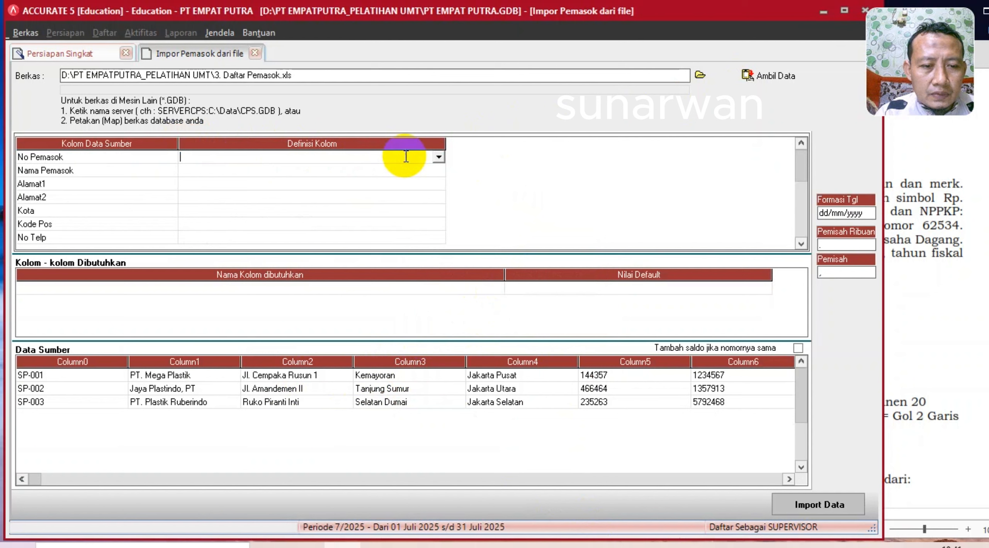
pyautogui.click(439, 157)
pyautogui.click(221, 178)
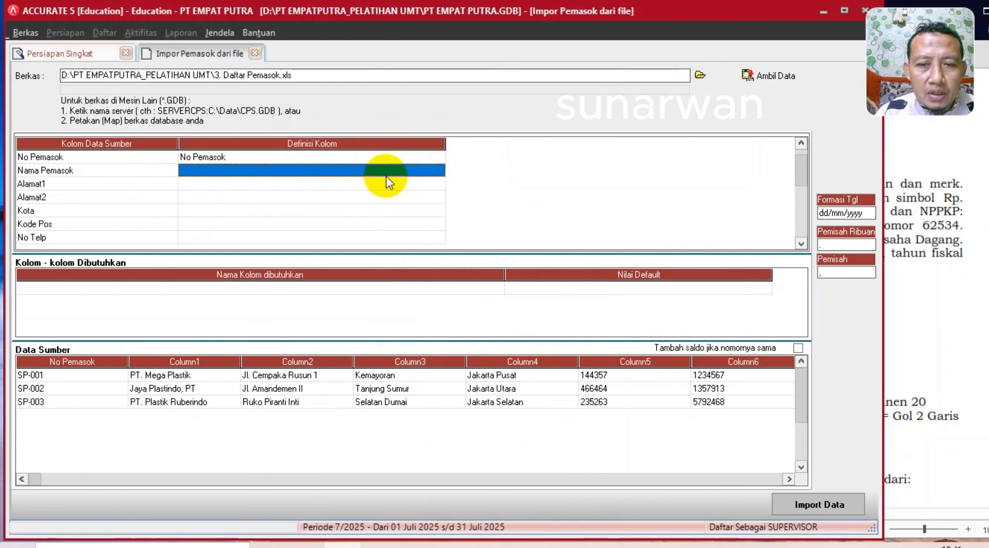
pyautogui.click(425, 173)
pyautogui.click(439, 171)
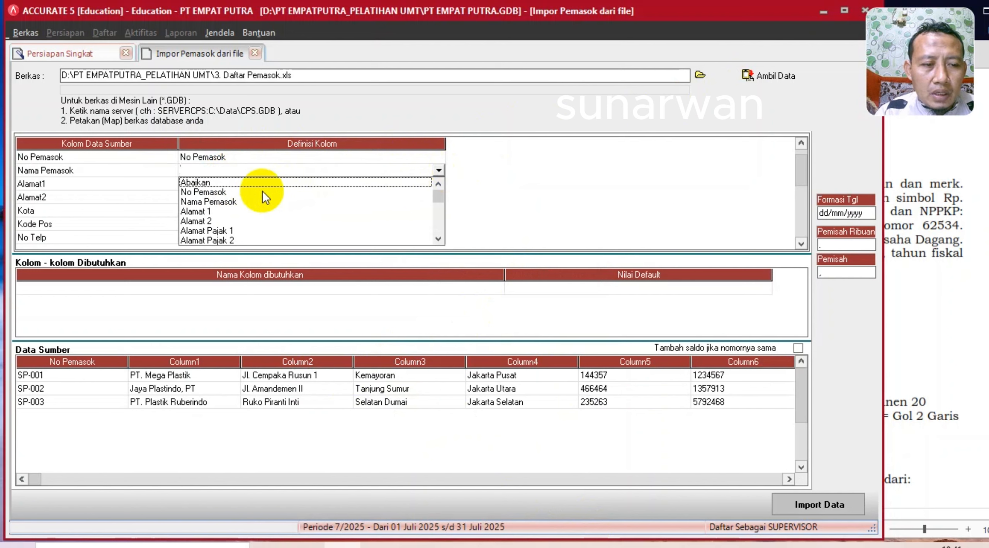
pyautogui.click(212, 202)
pyautogui.click(391, 182)
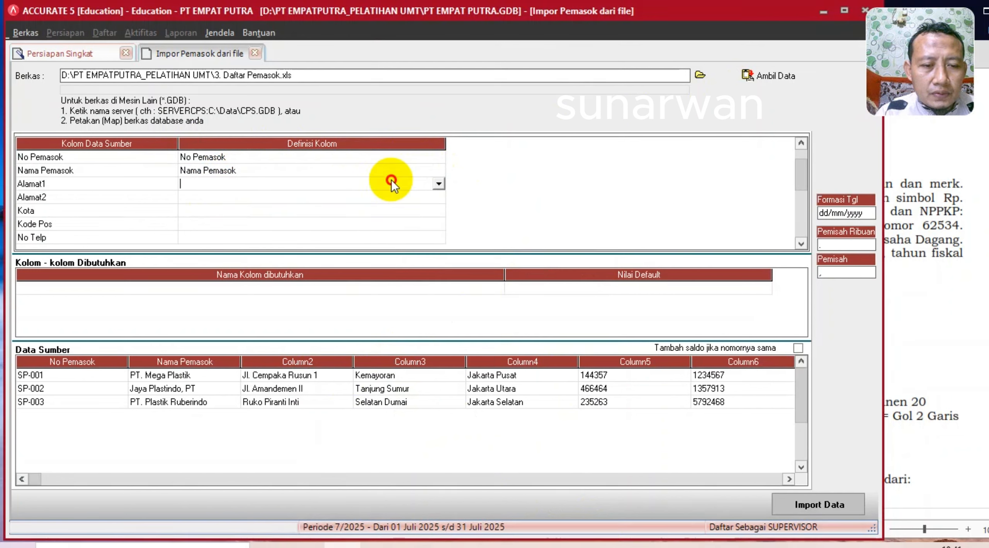
pyautogui.click(439, 184)
pyautogui.click(212, 224)
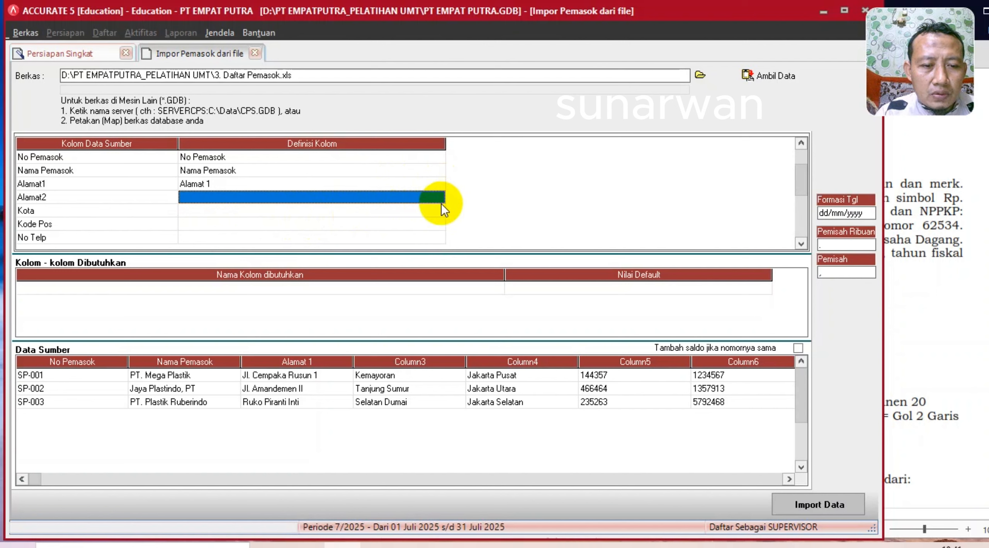
pyautogui.click(440, 203)
pyautogui.click(439, 201)
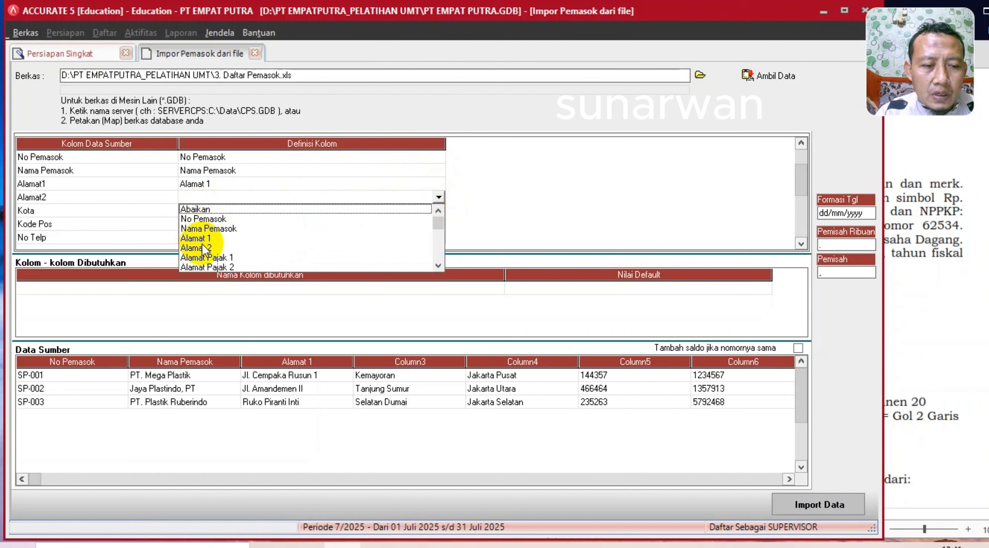
pyautogui.click(204, 248)
# - Map Kota to Kota, Kode Pos to Kode pos, and No Telp to No. Telepon
pyautogui.click(424, 211)
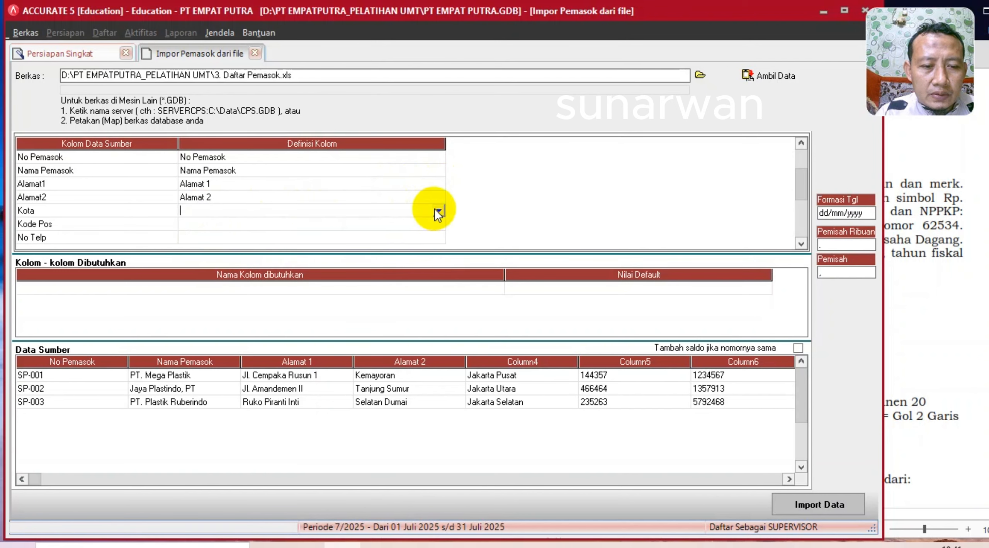
pyautogui.click(438, 210)
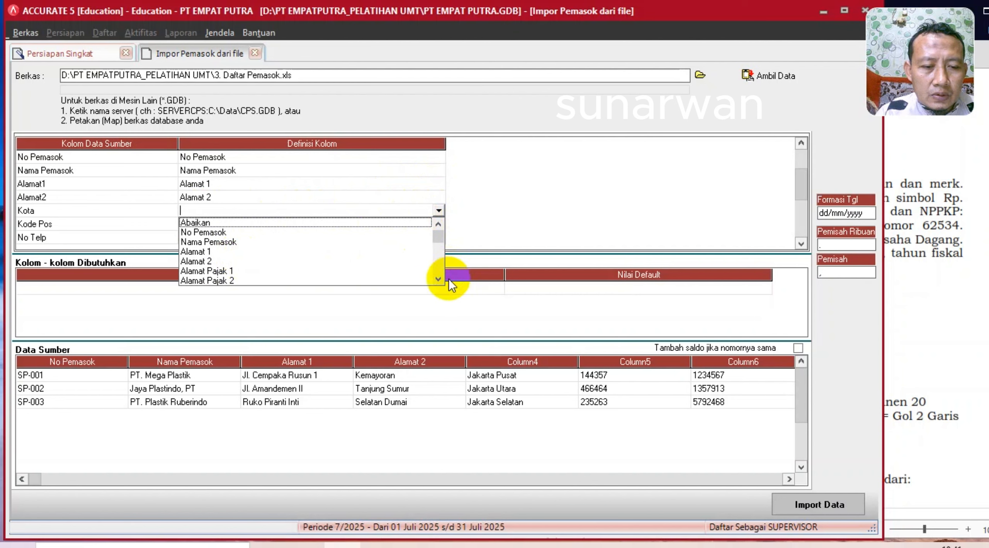
pyautogui.click(438, 281)
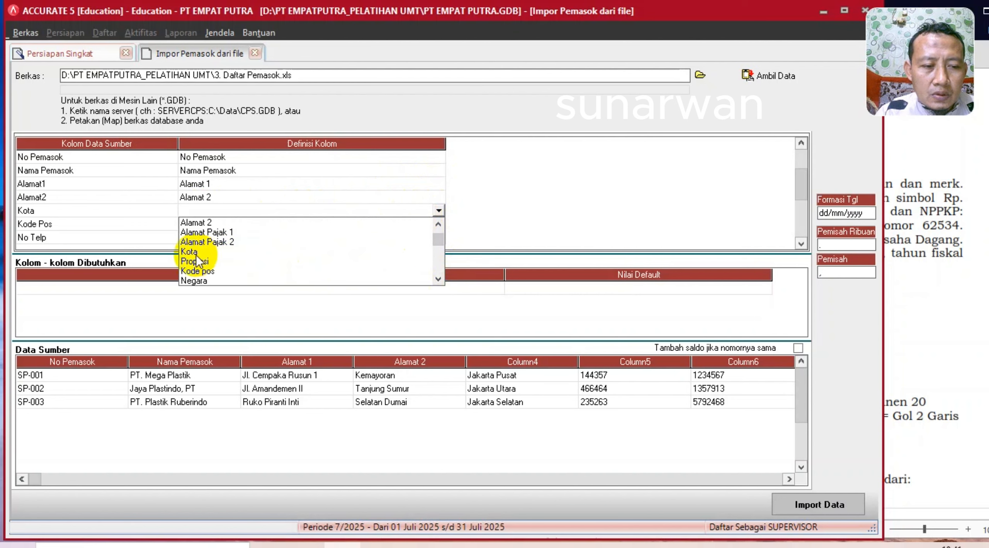
pyautogui.click(193, 253)
pyautogui.click(246, 227)
pyautogui.click(417, 230)
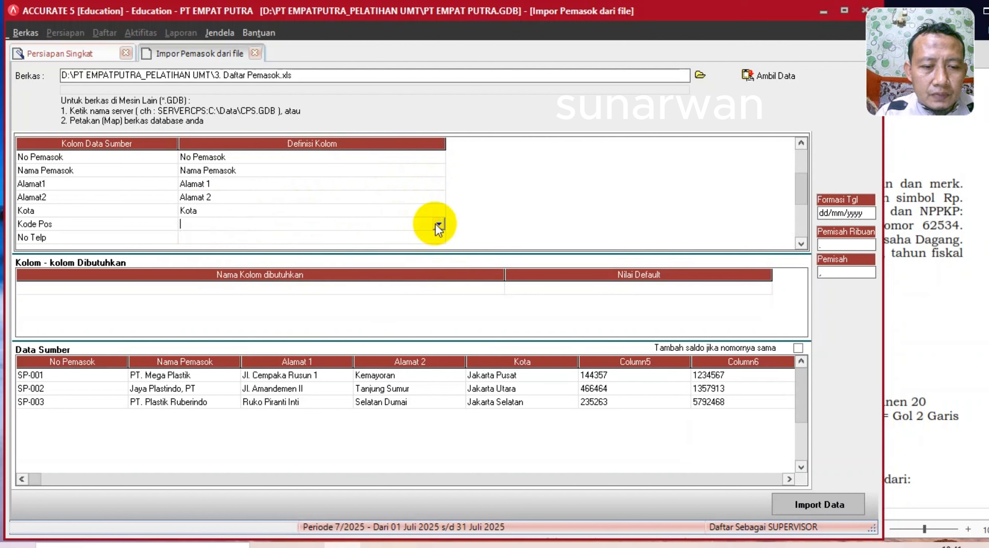
pyautogui.click(438, 226)
pyautogui.press('k')
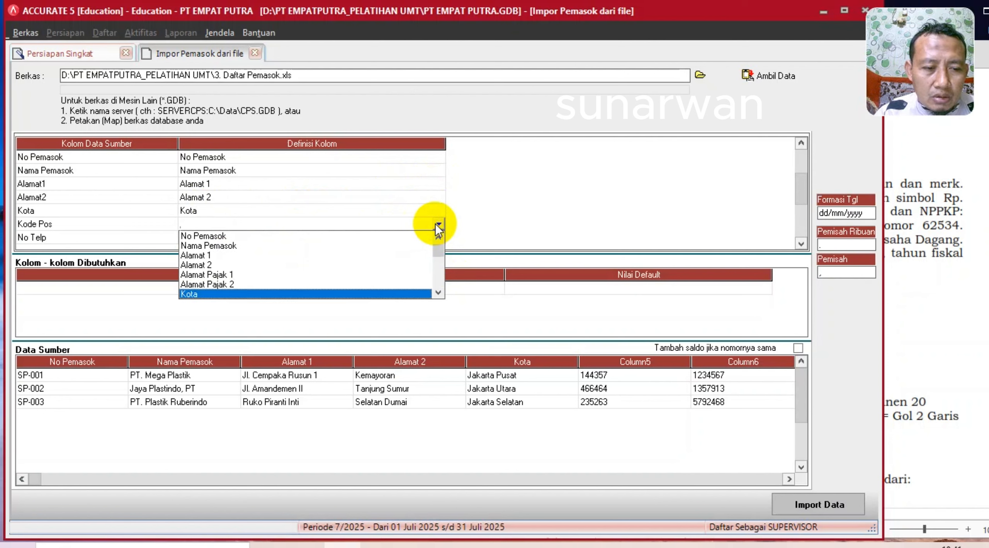
pyautogui.press('Down')
pyautogui.press('Down')
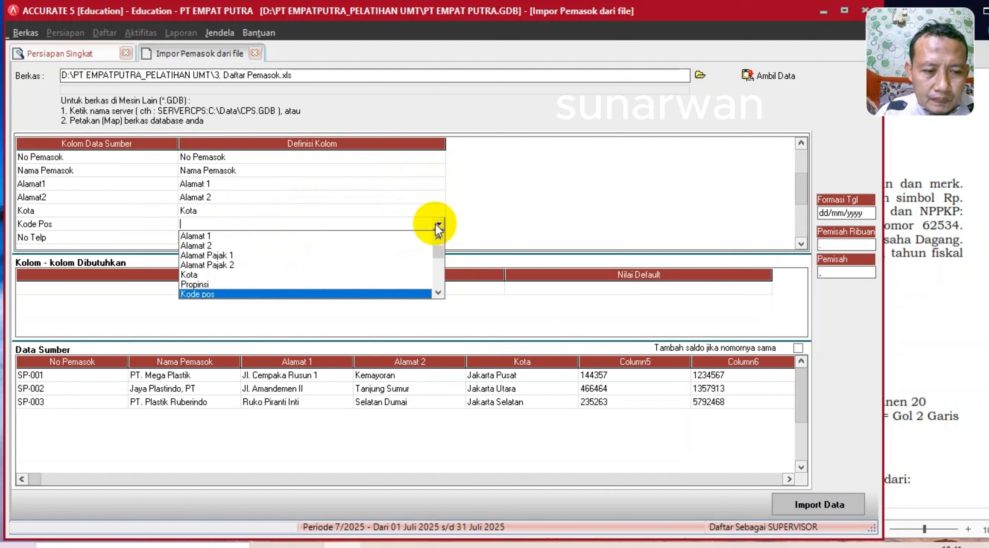
pyautogui.press('Return')
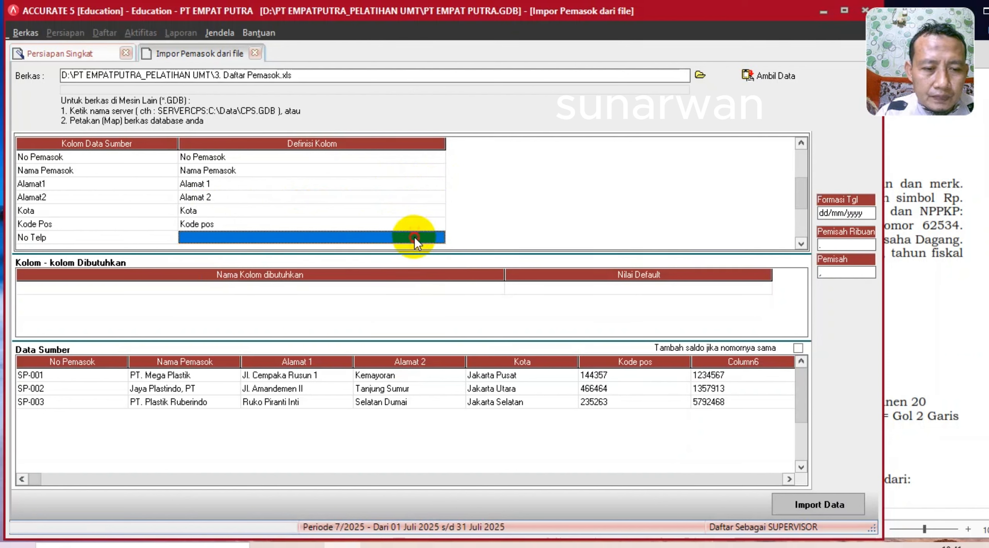
pyautogui.click(414, 238)
pyautogui.click(438, 238)
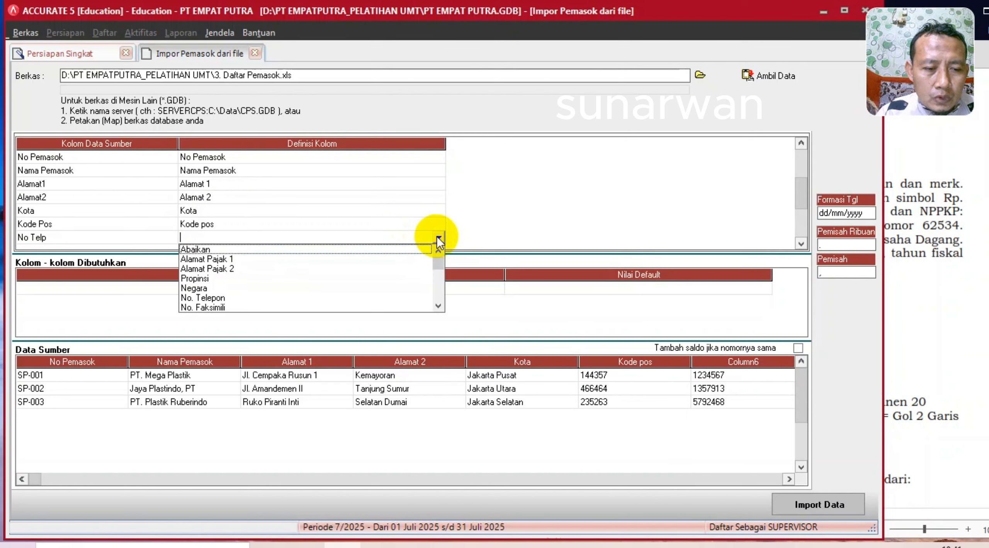
pyautogui.click(219, 298)
# - Map Saldo Awal to Saldo Awal and No. Invoice to No. Faktur Saldo Awal
pyautogui.click(360, 233)
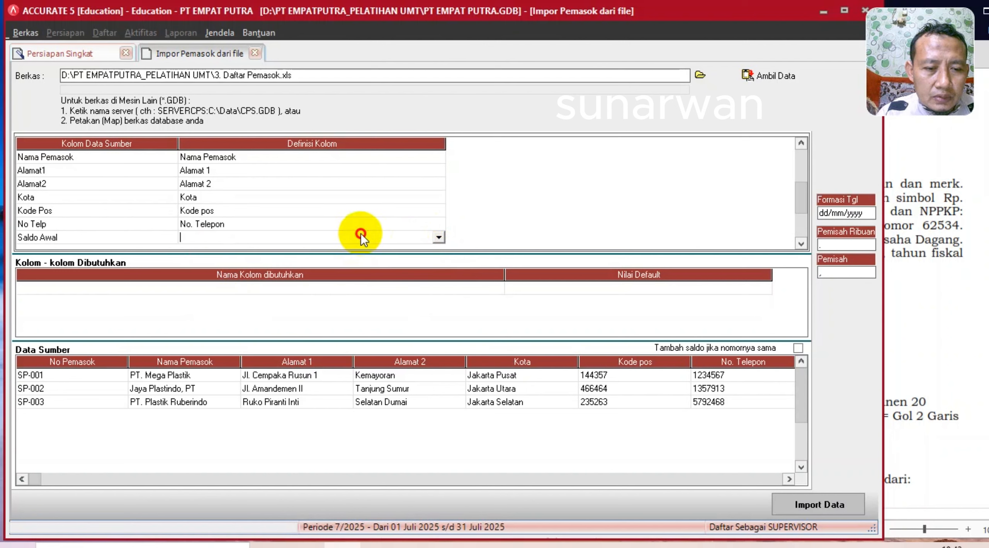
pyautogui.click(438, 237)
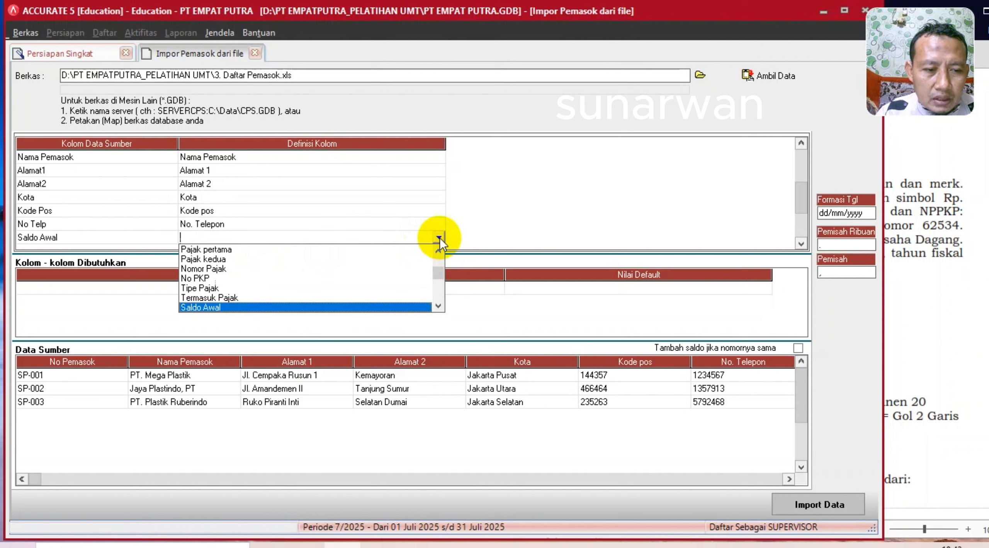
pyautogui.click(236, 309)
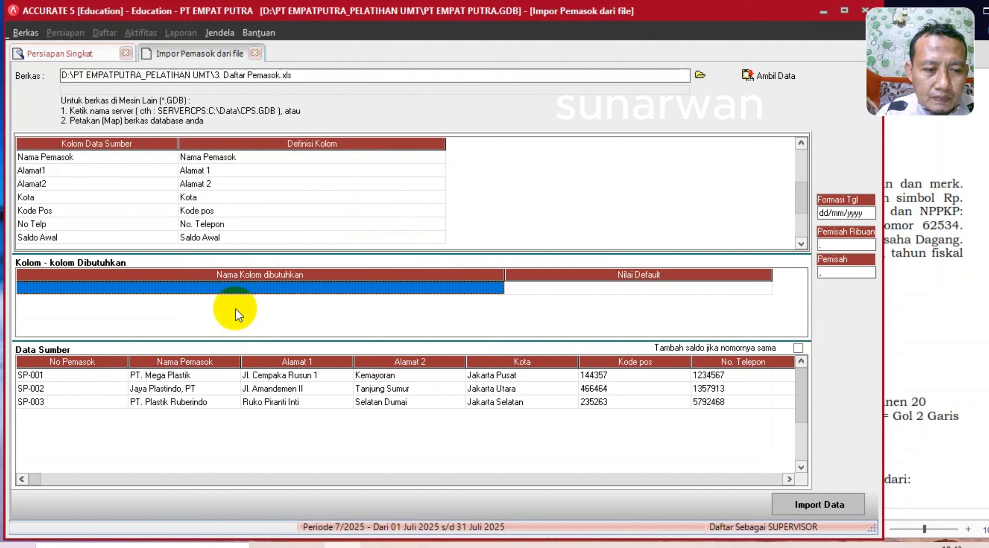
pyautogui.click(292, 241)
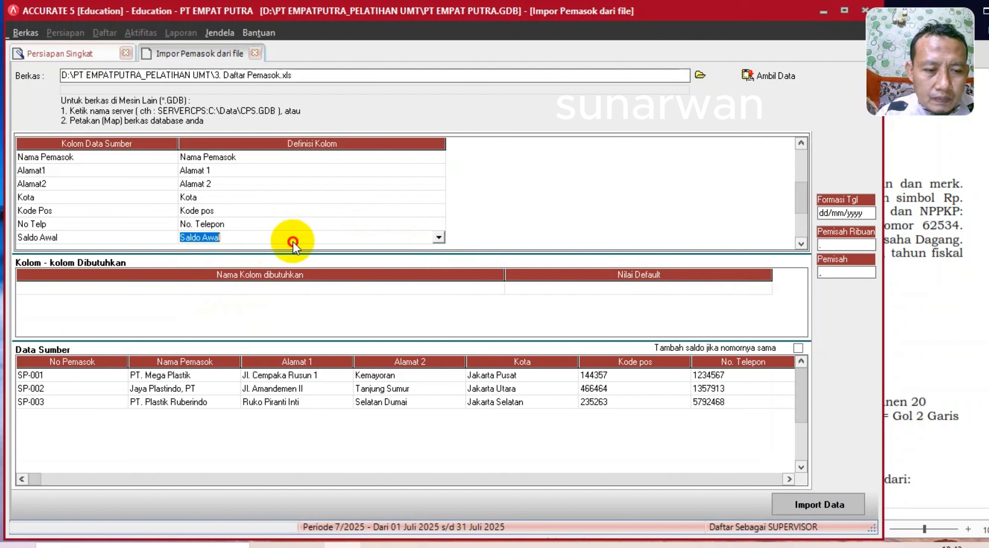
pyautogui.press('Down')
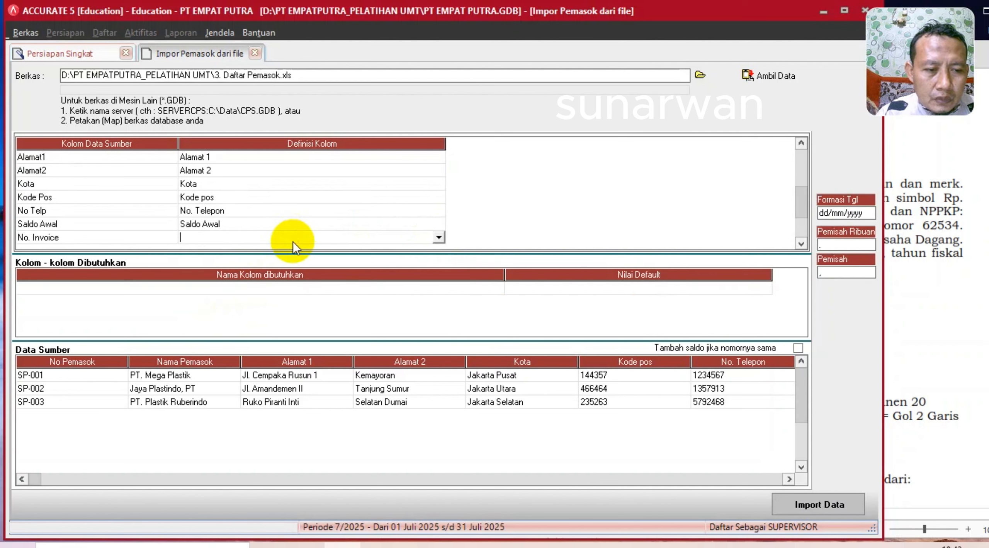
pyautogui.click(435, 239)
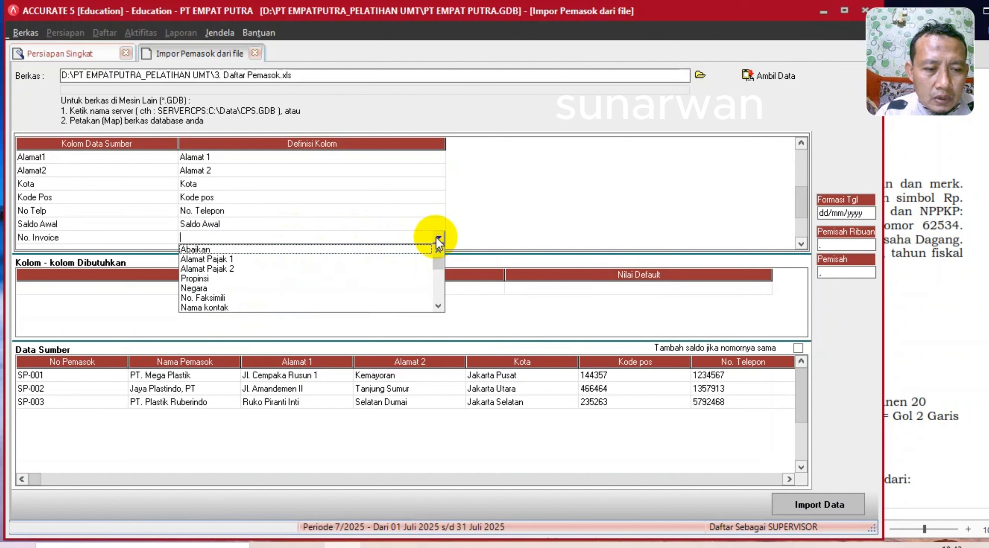
pyautogui.click(438, 305)
pyautogui.click(438, 306)
pyautogui.click(439, 305)
pyautogui.click(438, 305)
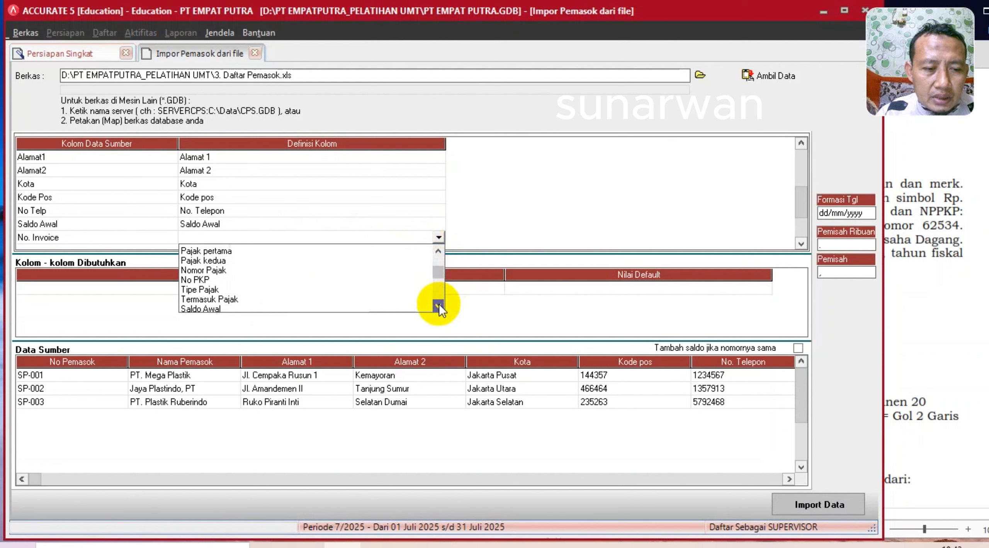
pyautogui.click(438, 306)
pyautogui.click(439, 306)
pyautogui.click(438, 306)
pyautogui.click(439, 305)
pyautogui.click(438, 306)
pyautogui.click(438, 305)
pyautogui.click(439, 305)
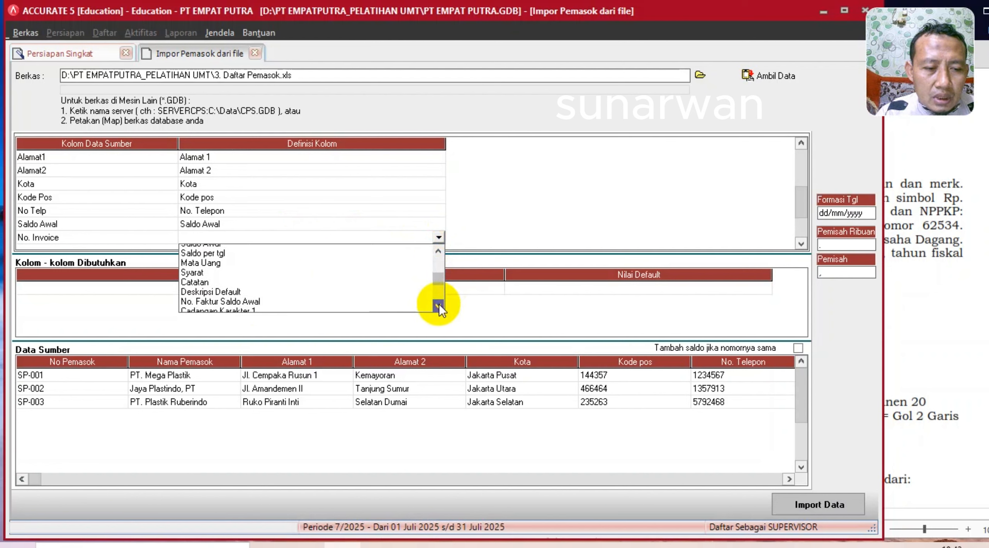
pyautogui.click(438, 306)
pyautogui.click(244, 289)
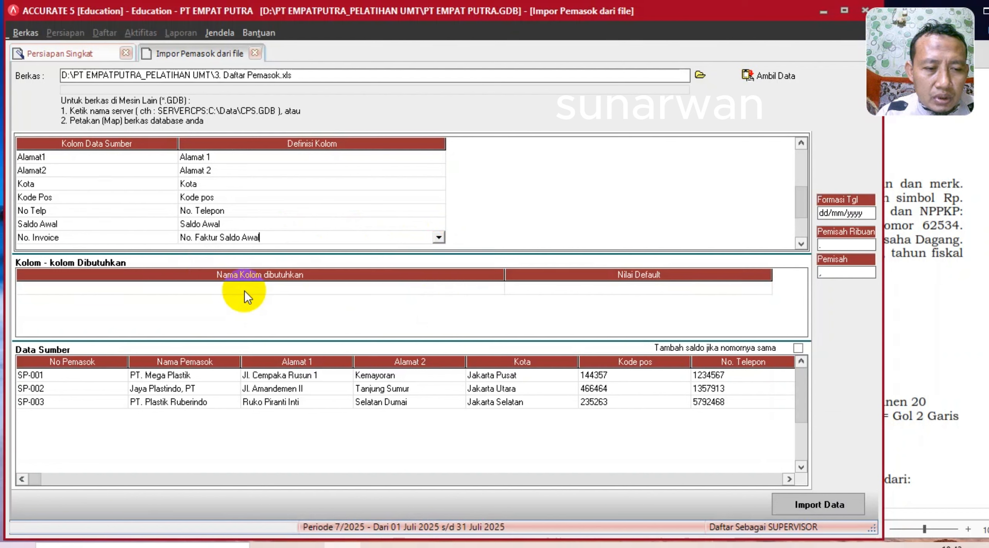
# - Map Saldo Pertanggal to Saldo per tgl and Pajak Pertama to Pajak pertama
pyautogui.press('Down')
pyautogui.click(430, 236)
pyautogui.click(436, 238)
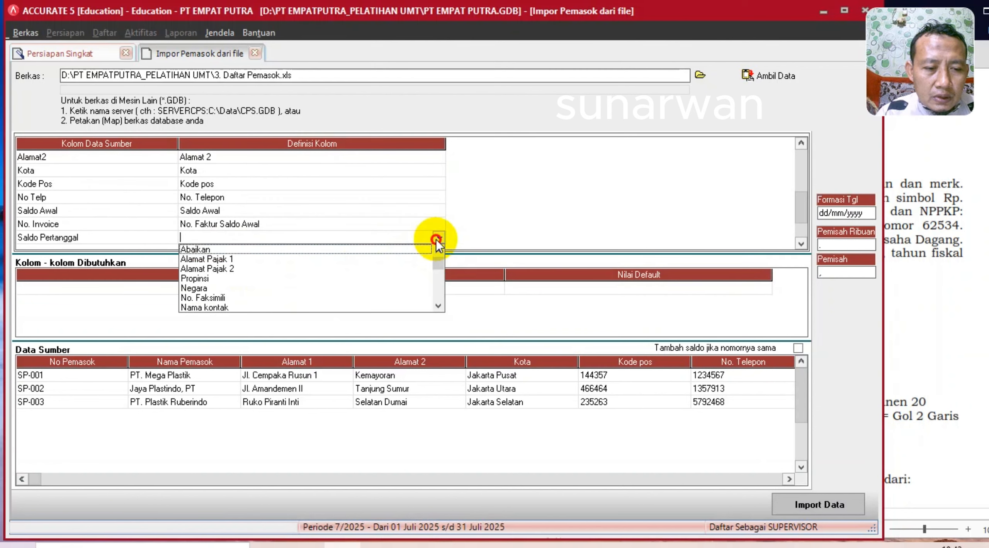
pyautogui.press('s')
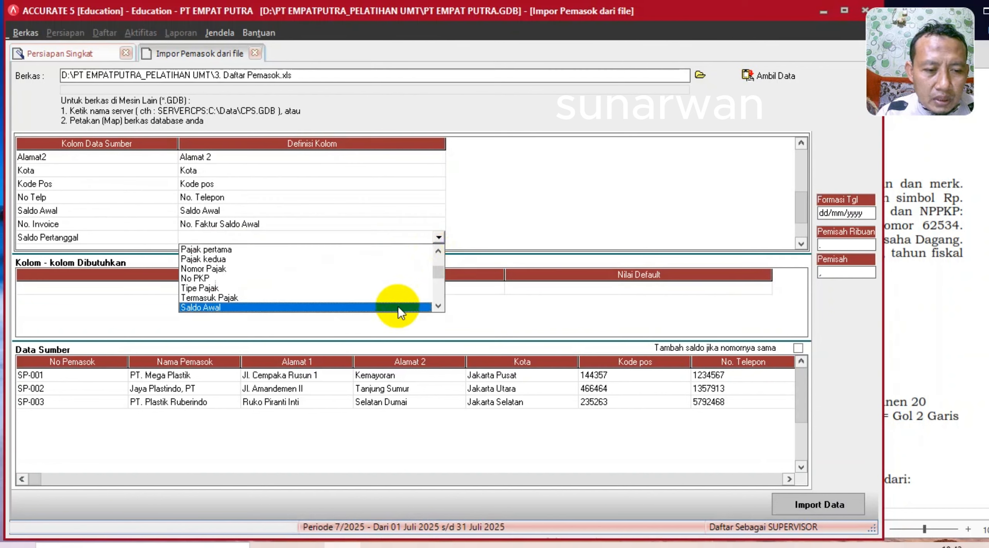
pyautogui.click(438, 307)
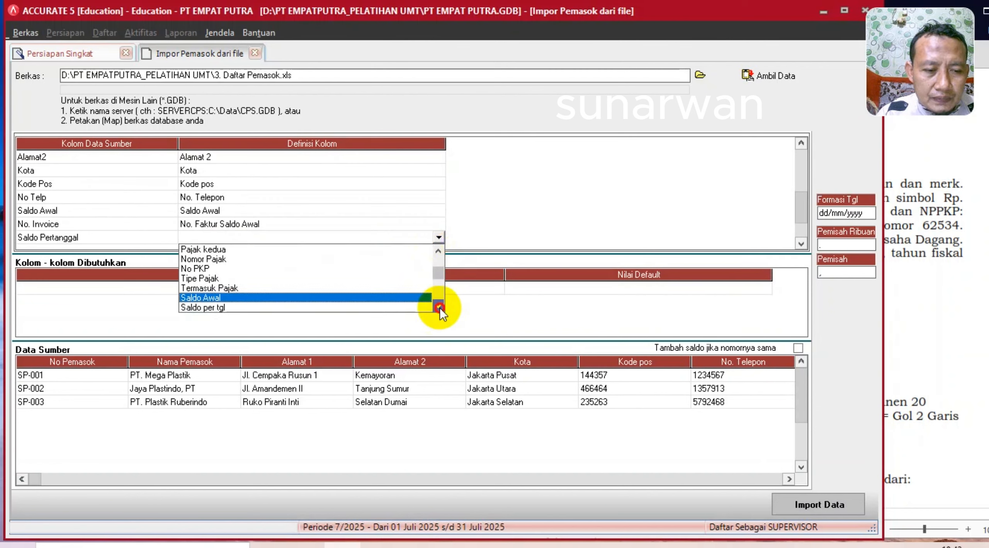
pyautogui.click(227, 307)
pyautogui.press('Down')
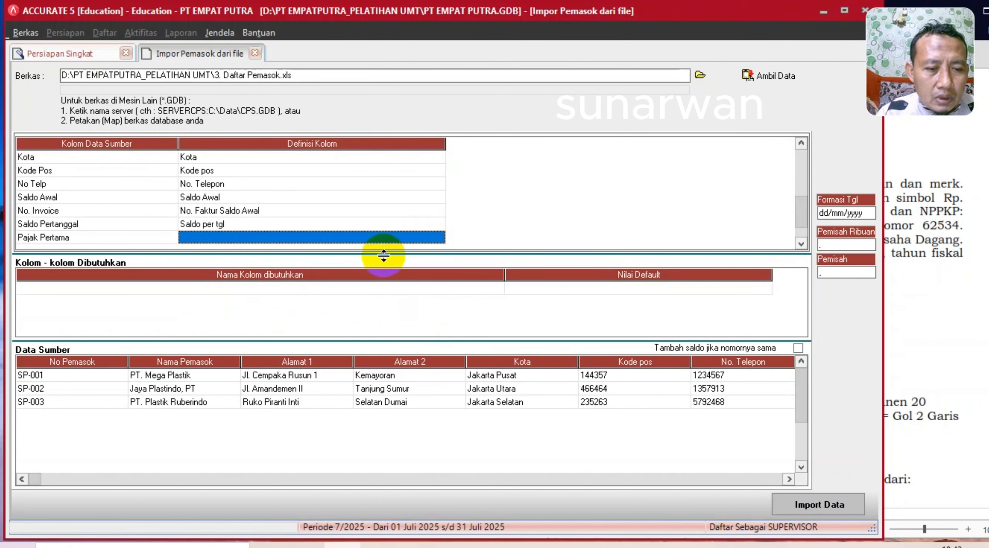
pyautogui.click(416, 242)
pyautogui.click(438, 238)
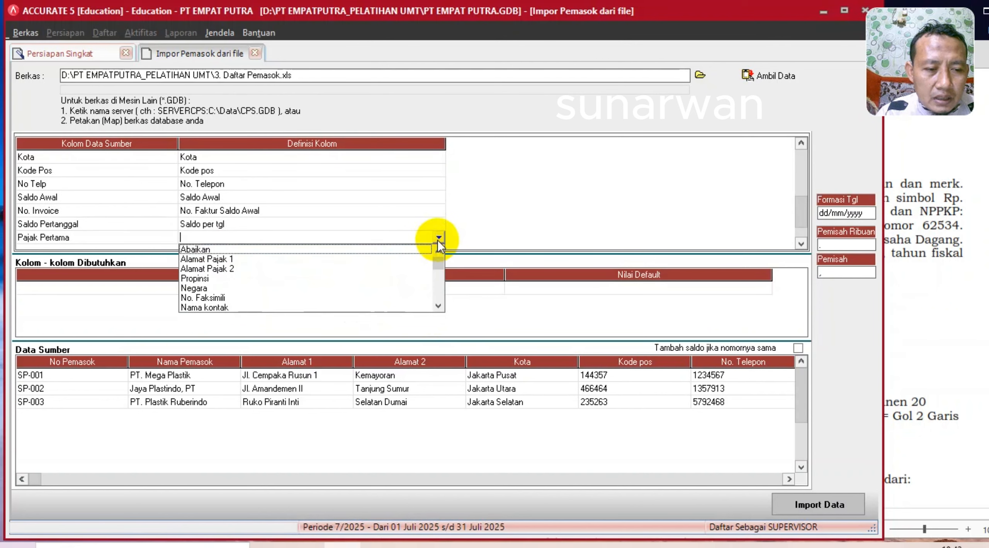
pyautogui.click(438, 307)
pyautogui.click(437, 307)
pyautogui.click(437, 306)
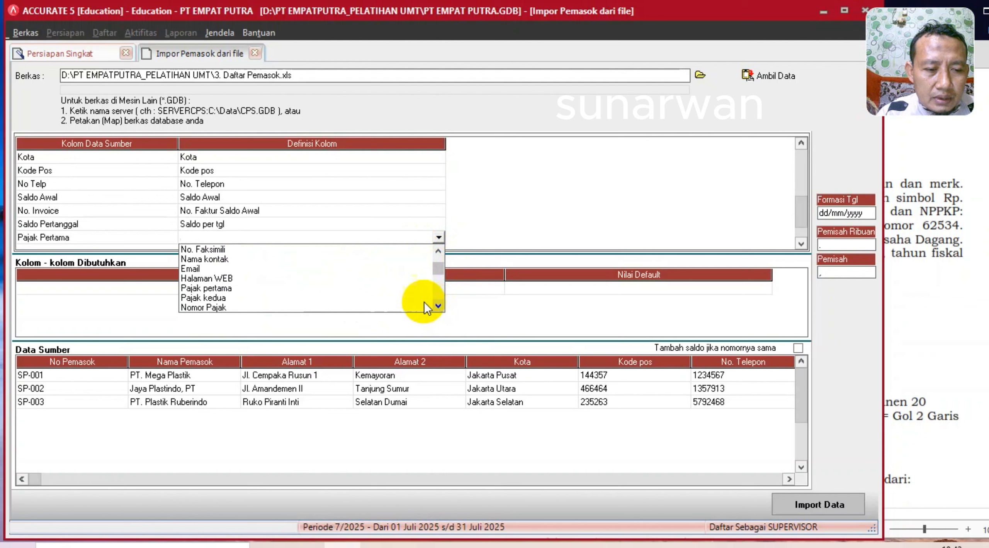
pyautogui.click(227, 289)
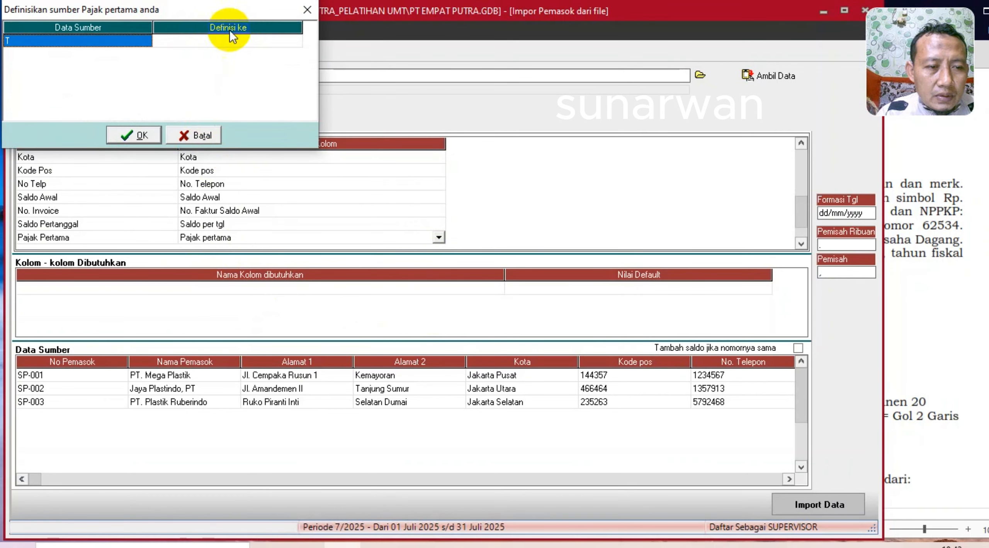
# - Define the Pajak Pertama value T as PPN
pyautogui.click(254, 39)
pyautogui.click(254, 39)
pyautogui.click(295, 40)
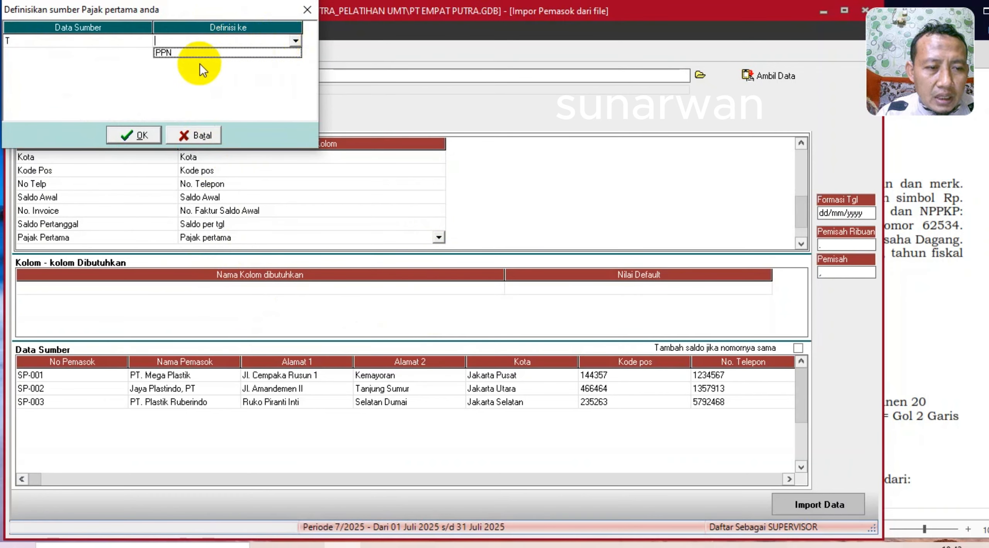
pyautogui.click(178, 54)
pyautogui.press('Tab')
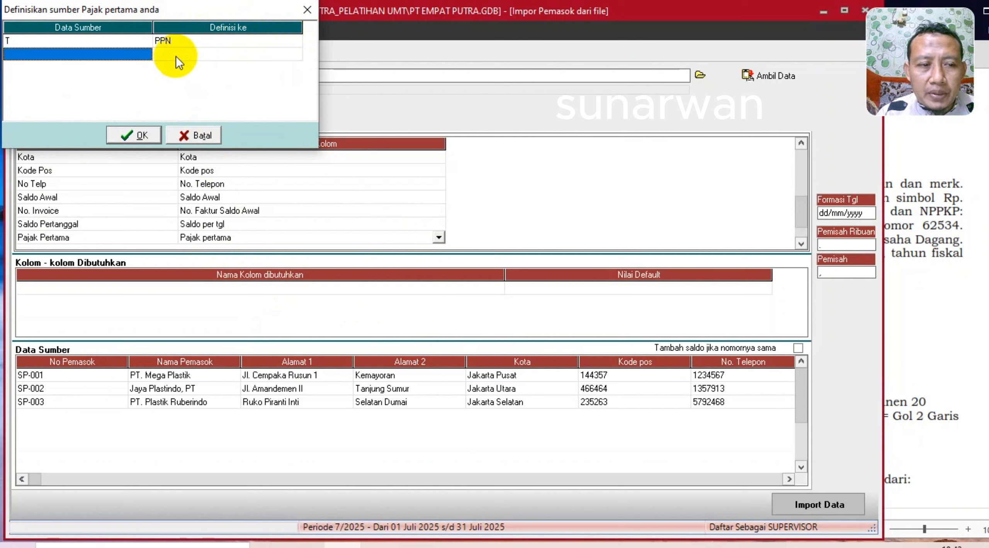
pyautogui.click(128, 136)
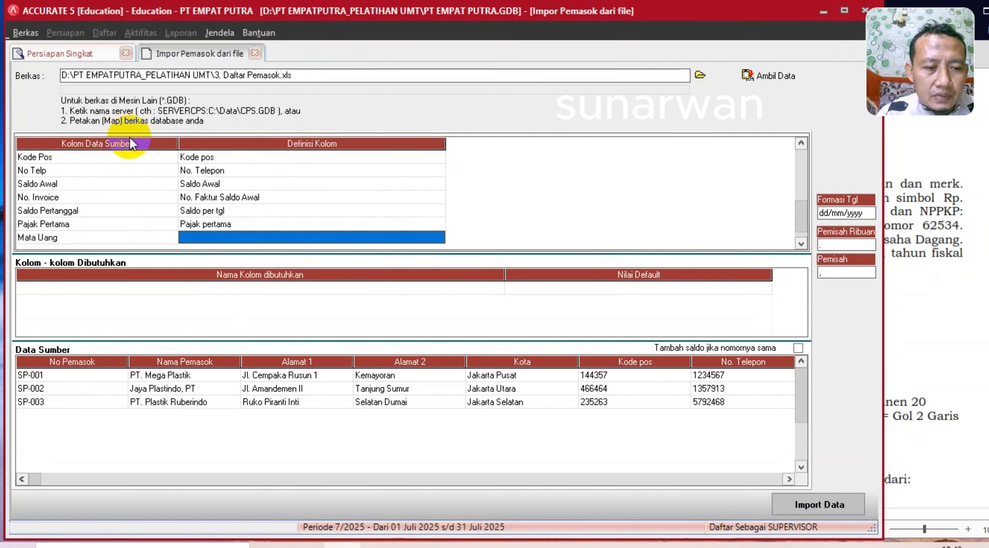
# - Map the Mata Uang column to Mata Uang, with IDR meaning RUPIAH
pyautogui.click(394, 239)
pyautogui.click(438, 237)
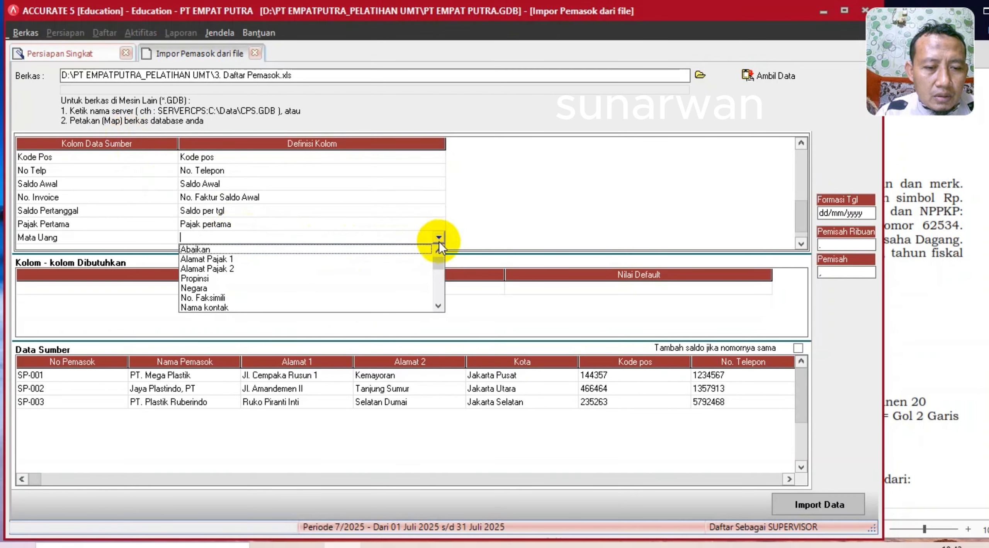
pyautogui.click(440, 307)
pyautogui.moveTo(441, 307); pyautogui.dragTo(441, 305)
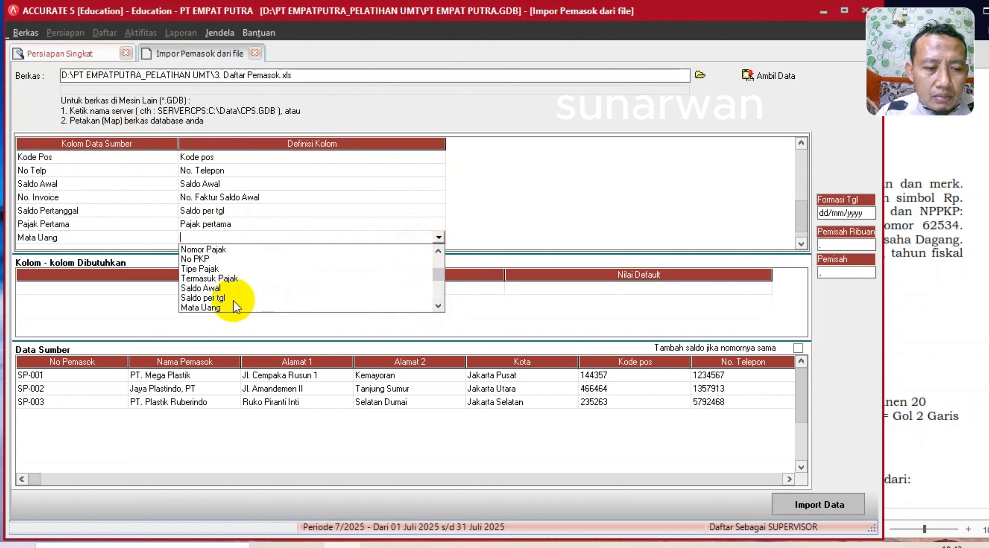
pyautogui.click(219, 307)
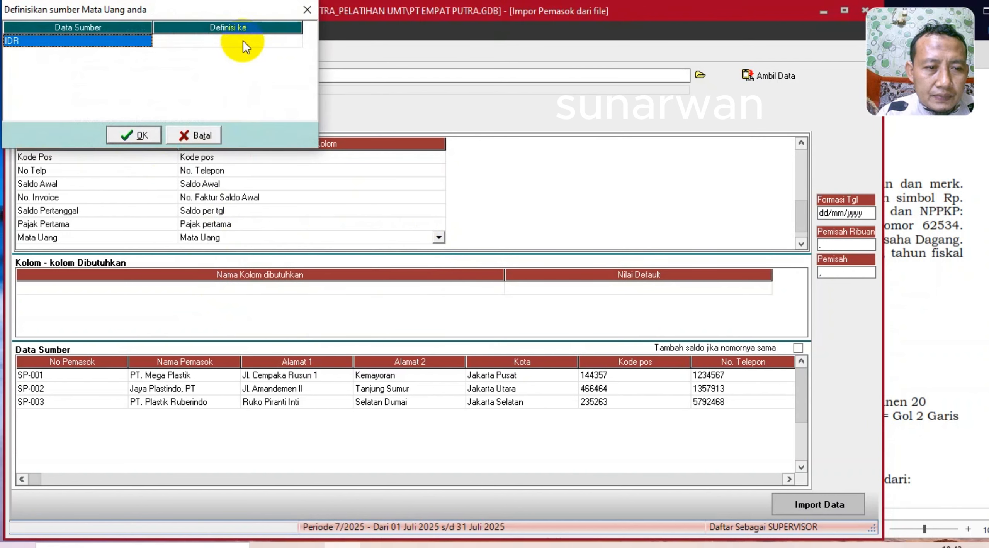
pyautogui.click(243, 40)
pyautogui.click(296, 39)
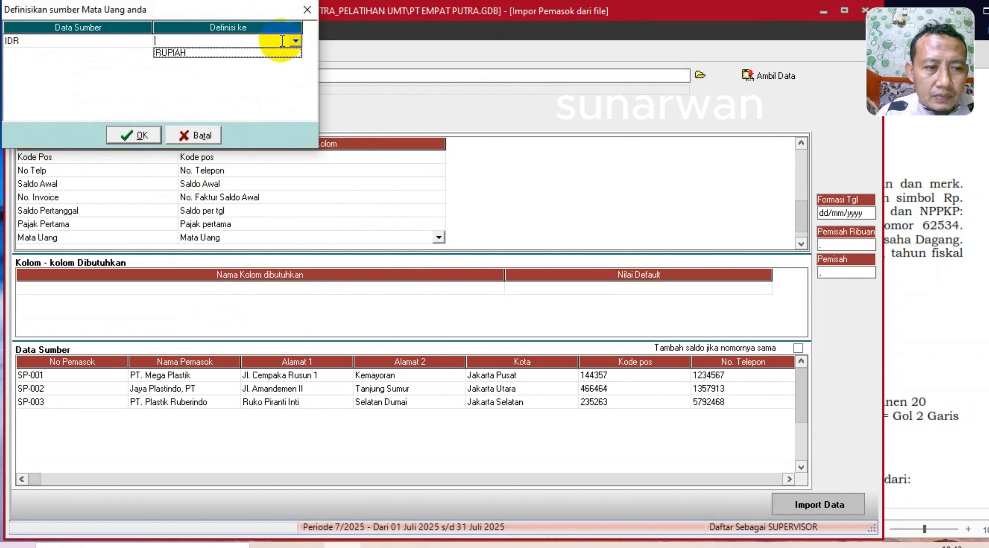
pyautogui.click(181, 54)
pyautogui.click(133, 136)
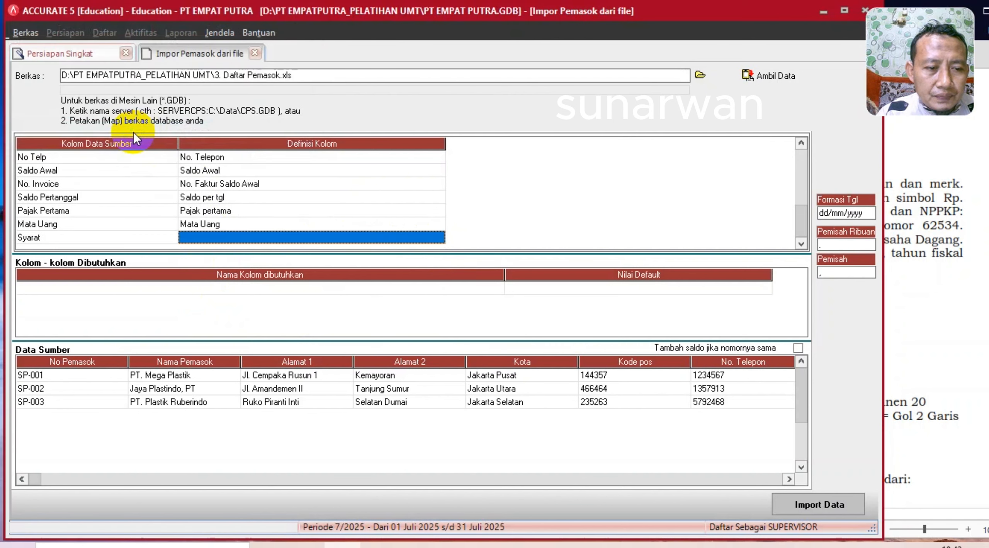
# - Map the Syarat column to Syarat, with Net 30 meaning Net 30
pyautogui.click(394, 239)
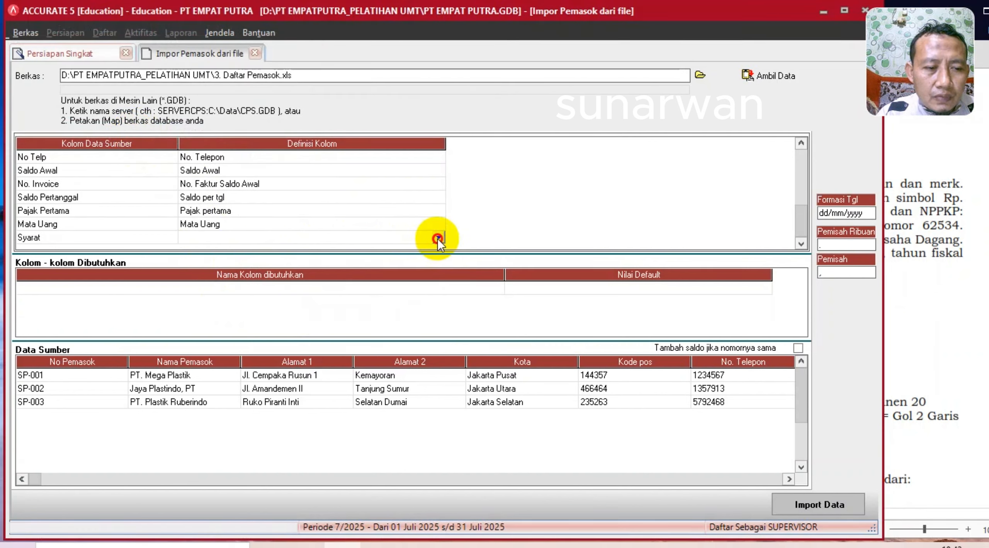
pyautogui.click(437, 238)
pyautogui.click(438, 306)
pyautogui.click(438, 306)
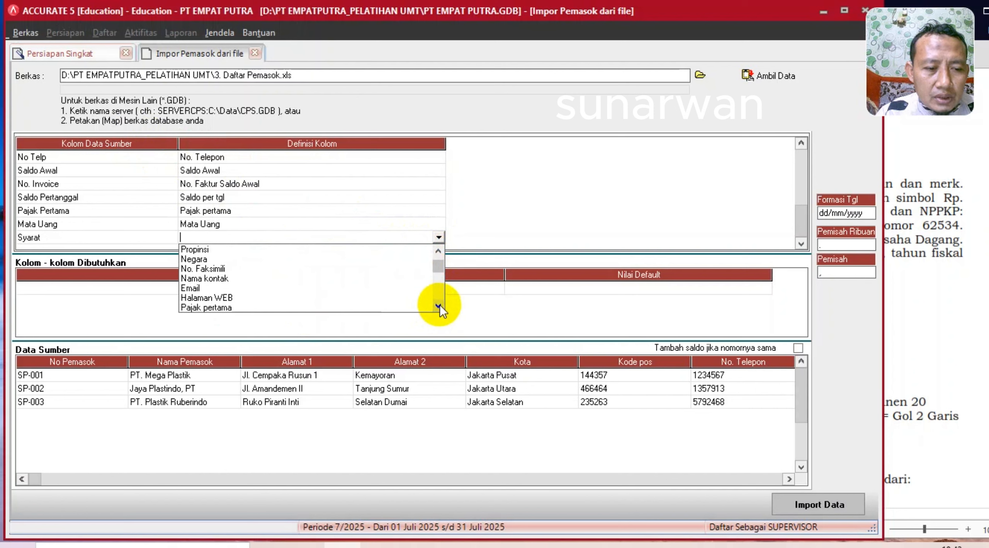
pyautogui.click(439, 306)
pyautogui.click(438, 306)
pyautogui.click(439, 306)
pyautogui.click(438, 306)
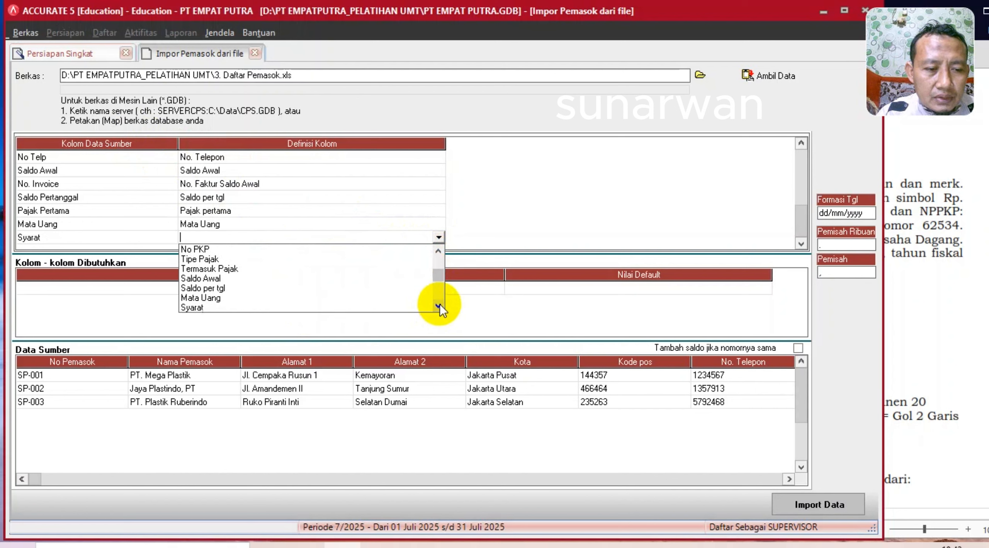
pyautogui.click(440, 304)
pyautogui.click(191, 291)
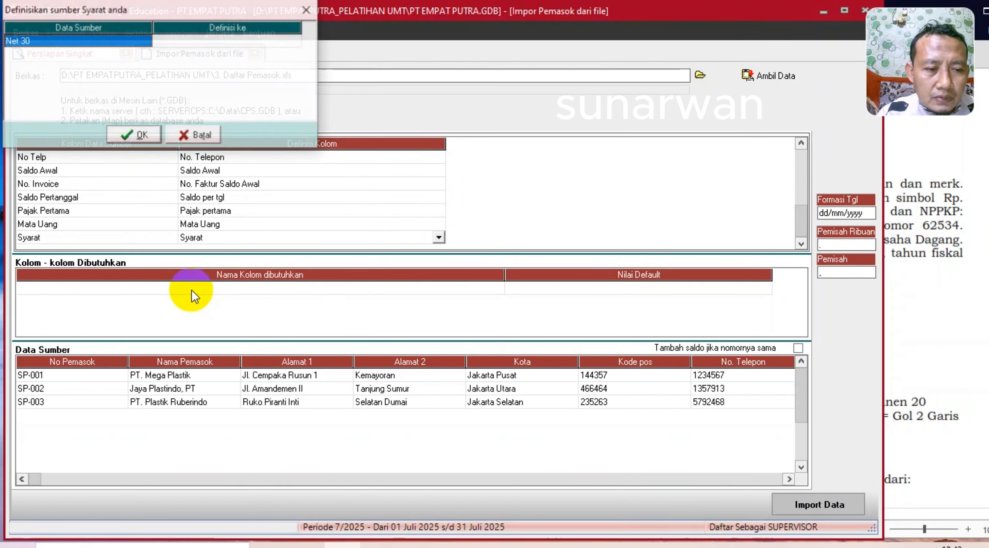
pyautogui.click(239, 45)
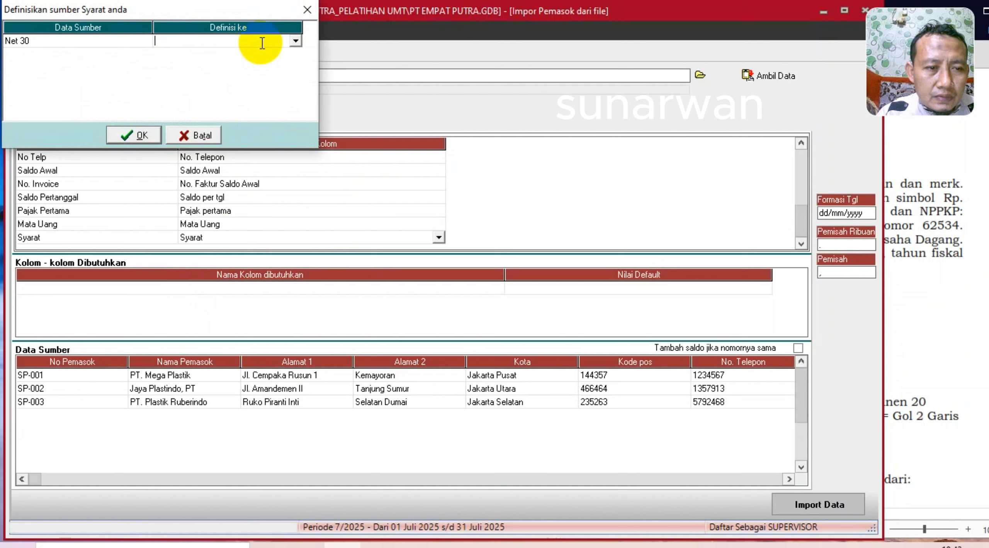
pyautogui.click(295, 40)
pyautogui.click(181, 64)
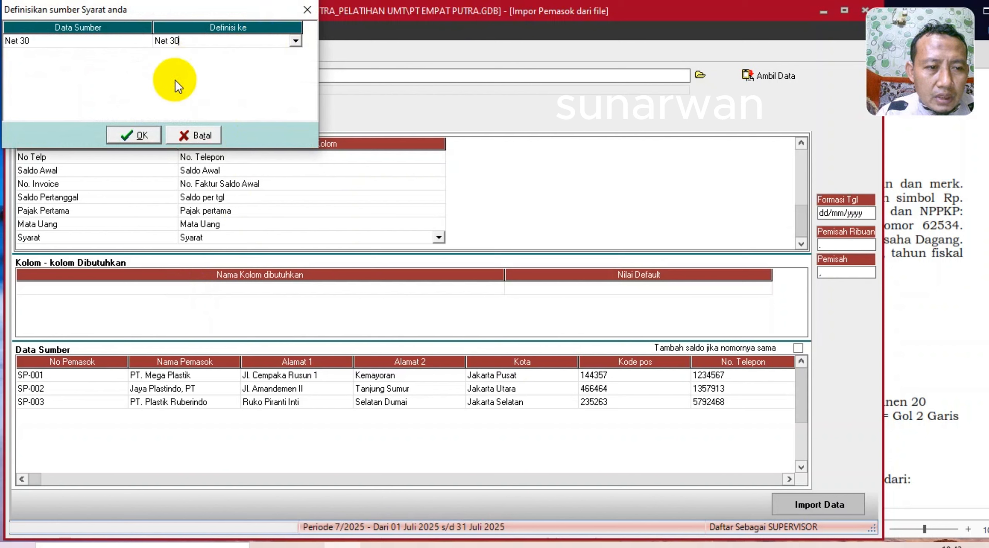
pyautogui.click(134, 134)
pyautogui.press('Down')
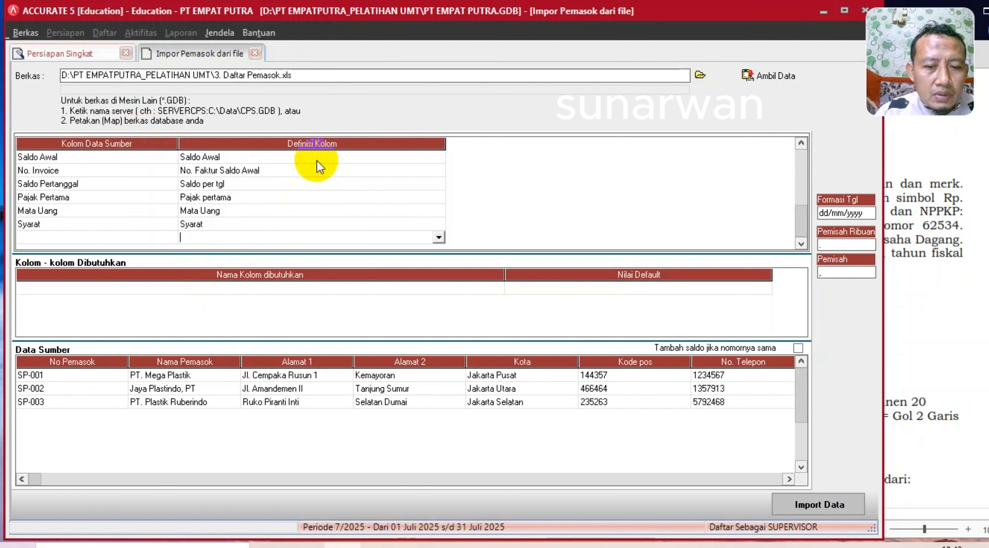
# - Import the three suppliers, acknowledge the result, and advance past Proyek & Departemen to Gudang
pyautogui.click(822, 508)
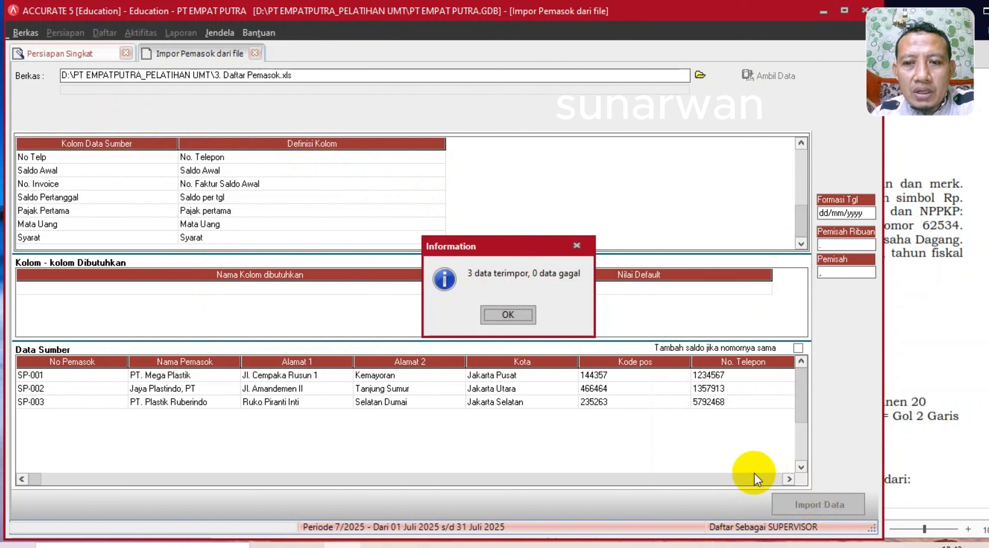
pyautogui.click(497, 312)
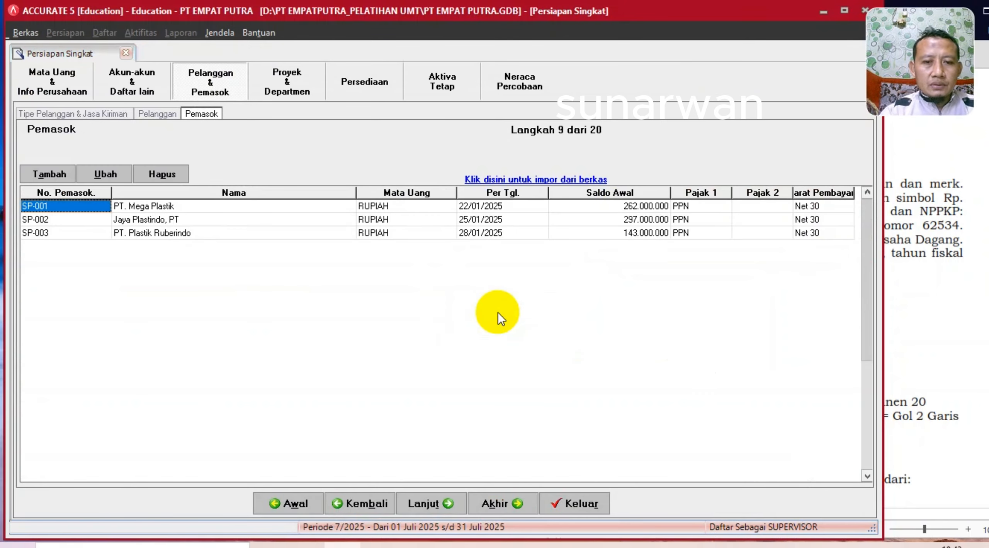
pyautogui.click(425, 503)
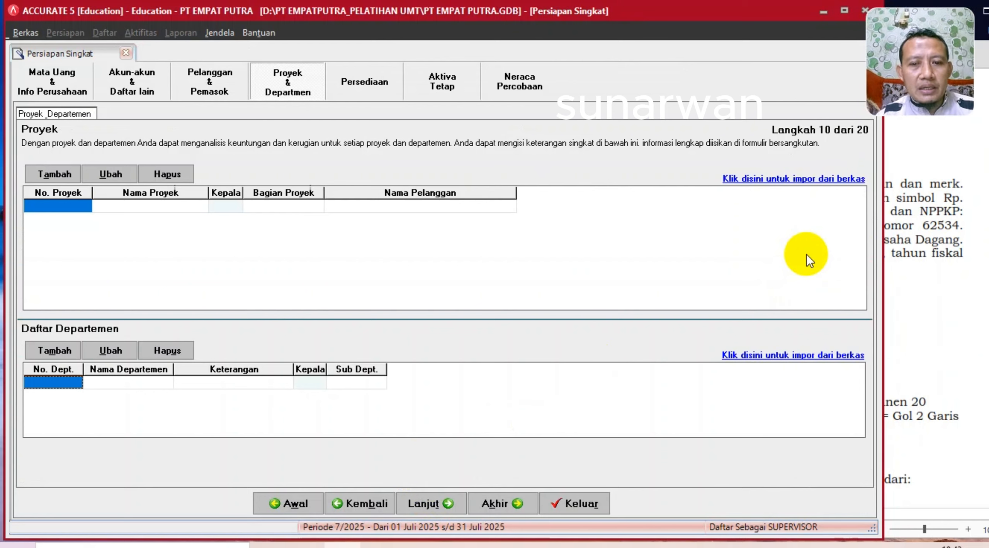
pyautogui.click(428, 504)
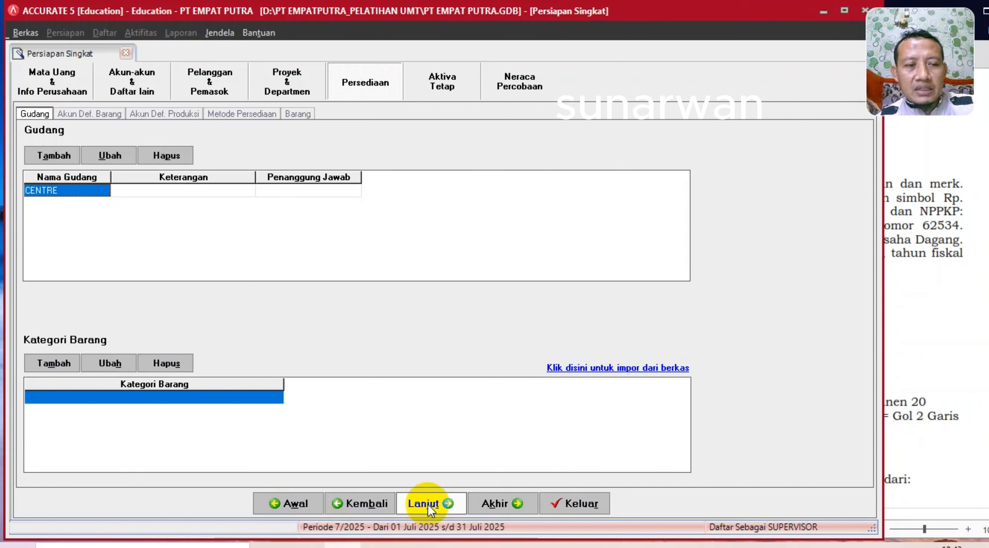
# - Set default item accounts: Persediaan 1-1301, Penjualan 4-1101, Retur Penjualan 4-1103
pyautogui.click(428, 504)
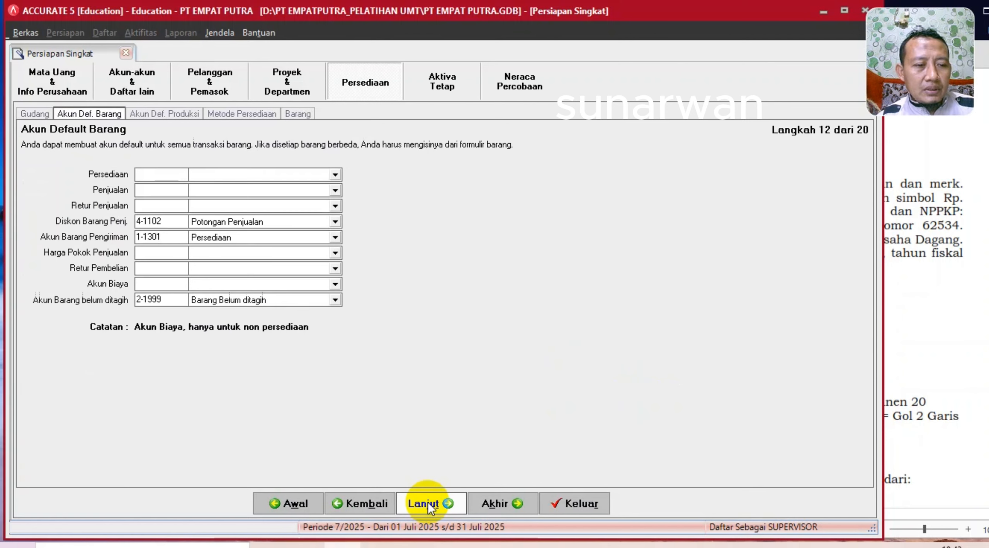
pyautogui.click(335, 175)
pyautogui.click(229, 198)
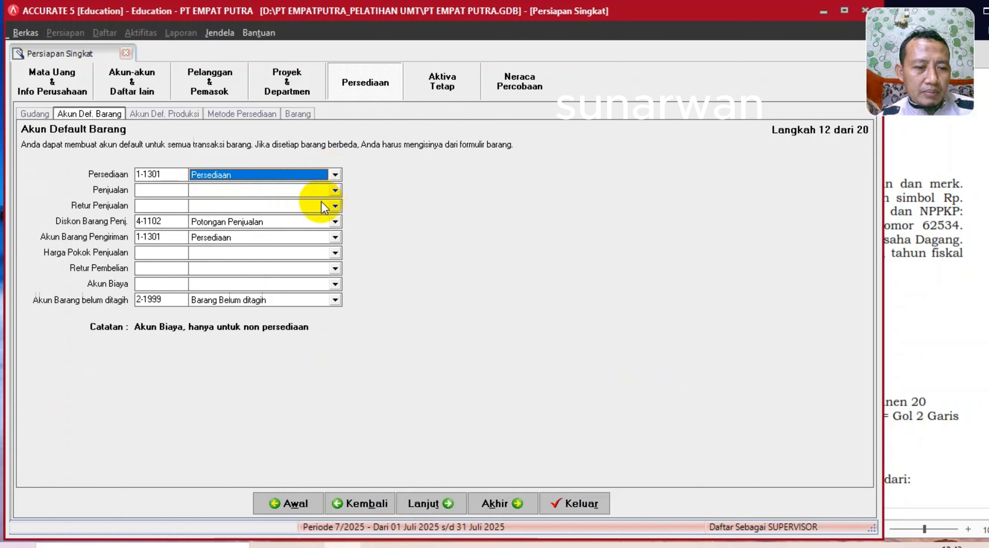
pyautogui.click(335, 191)
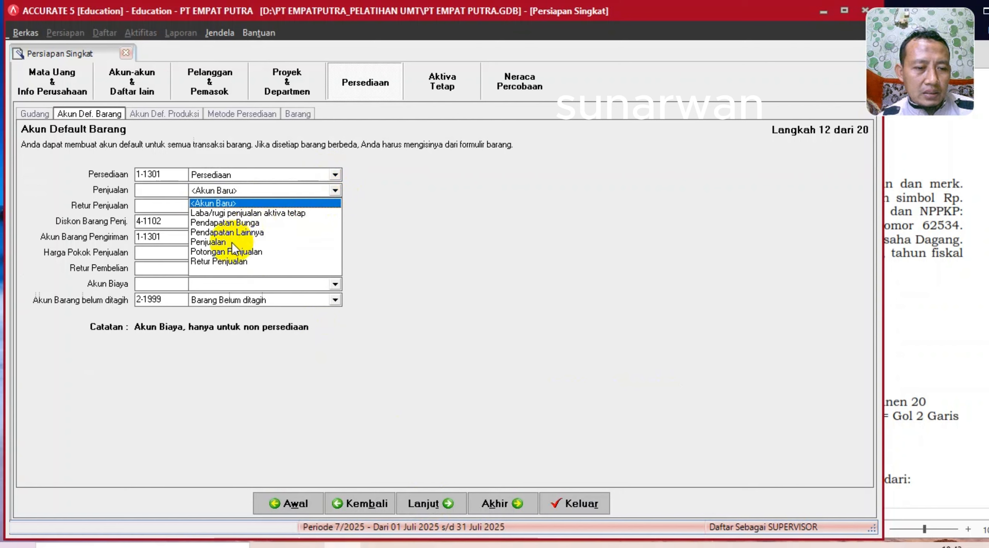
pyautogui.click(231, 242)
pyautogui.click(334, 206)
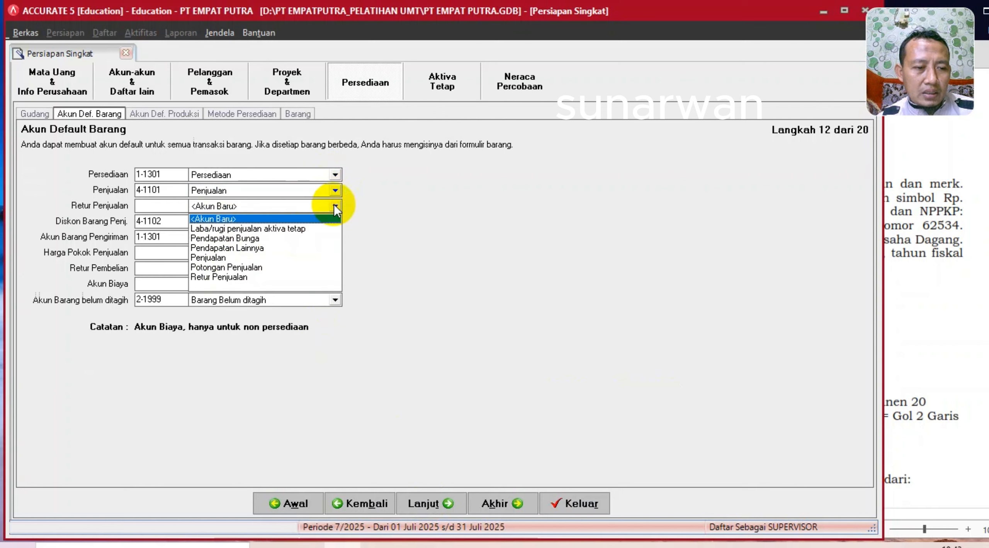
pyautogui.click(234, 278)
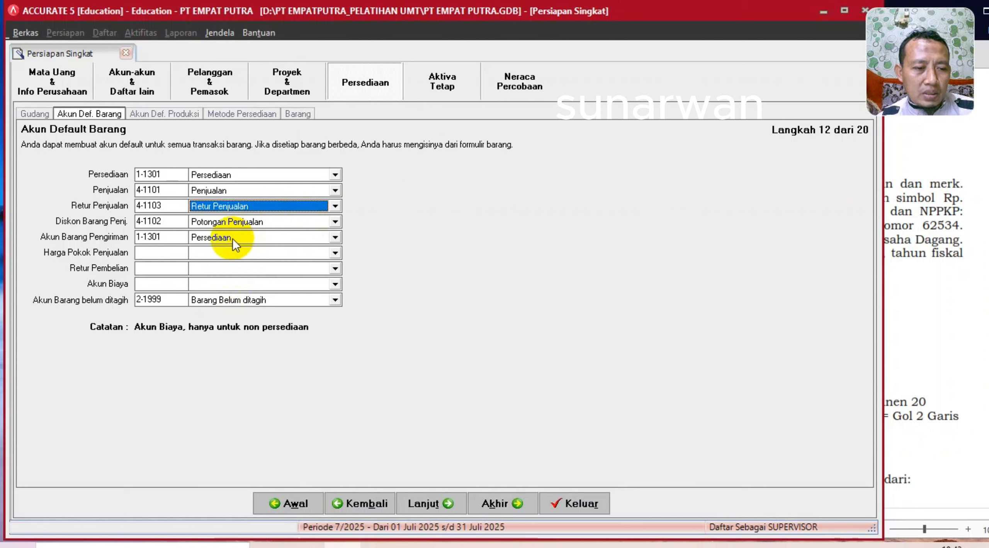
# - Keep Persediaan for shipping and Potongan Penjualan; set HPP 5-1101 and Retur Pembelian 1-1301
pyautogui.click(334, 237)
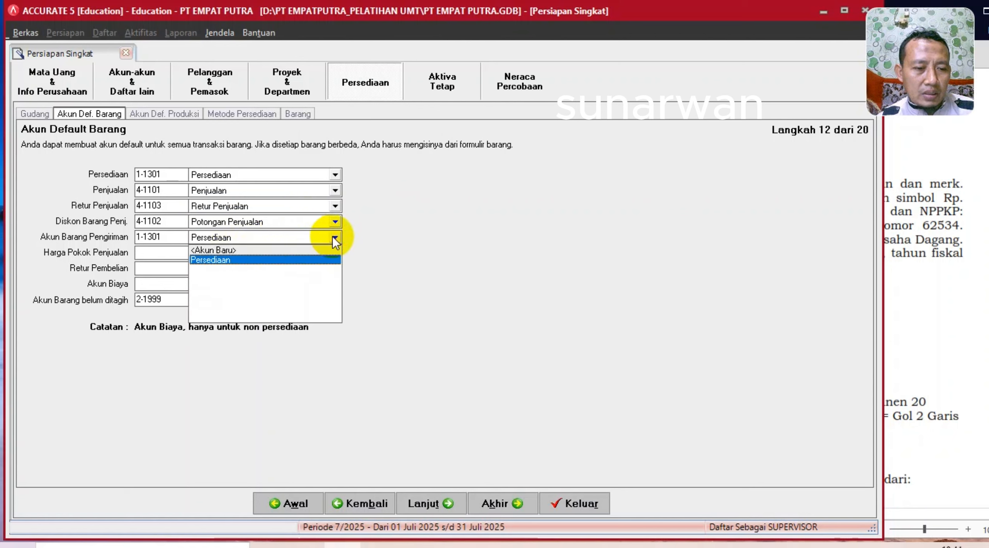
pyautogui.click(243, 258)
pyautogui.click(286, 222)
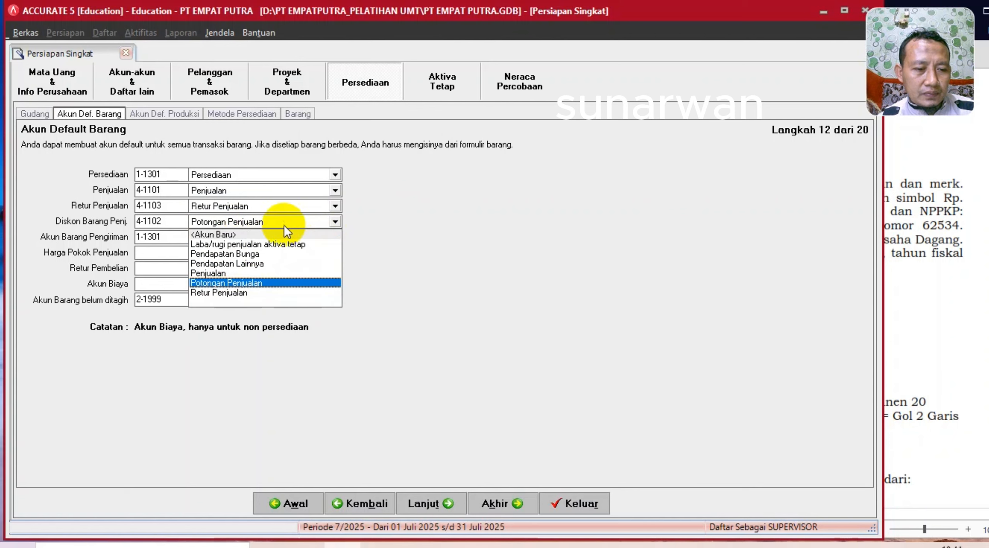
pyautogui.click(229, 284)
pyautogui.click(237, 251)
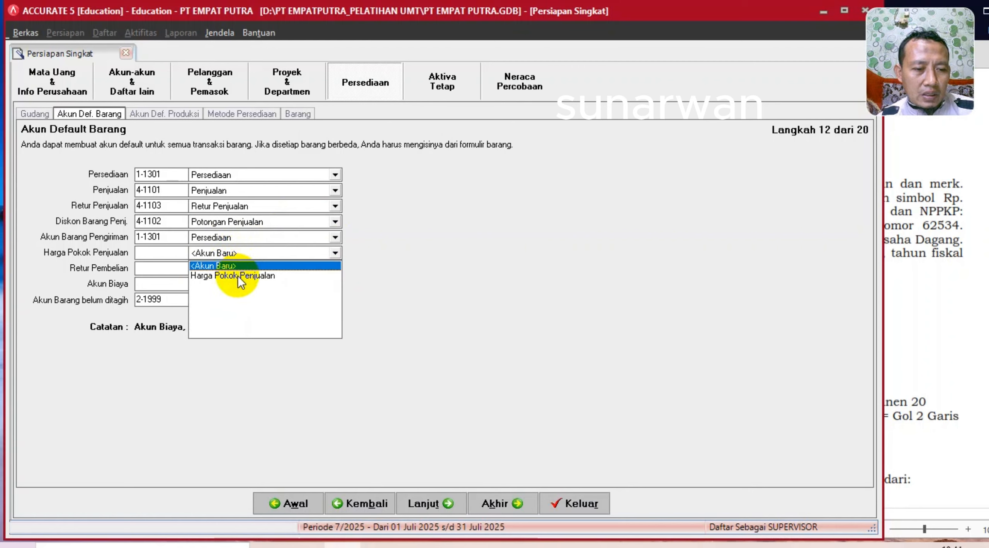
pyautogui.click(239, 277)
pyautogui.click(236, 267)
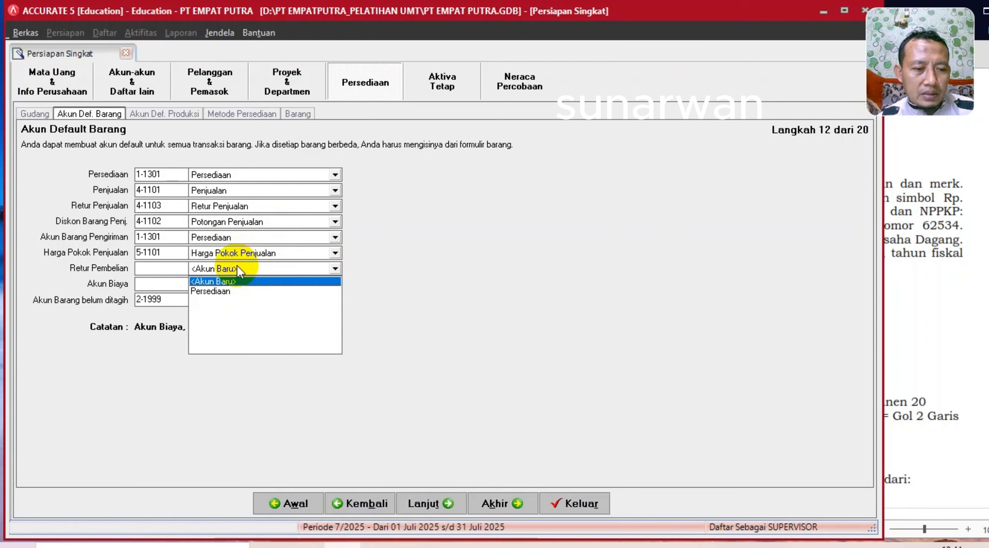
pyautogui.click(226, 290)
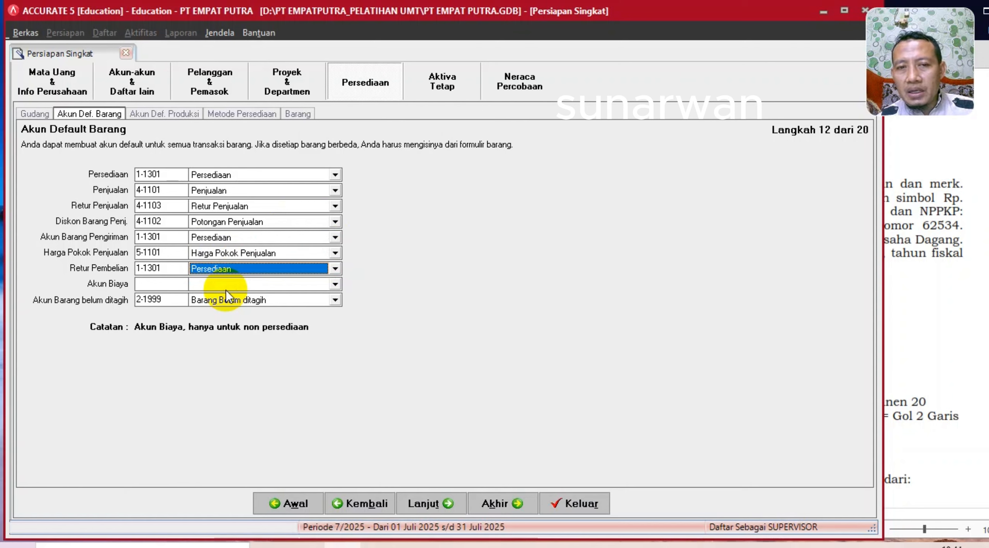
# - Set Akun Biaya to 8-9999 Beban lainnya
pyautogui.click(226, 290)
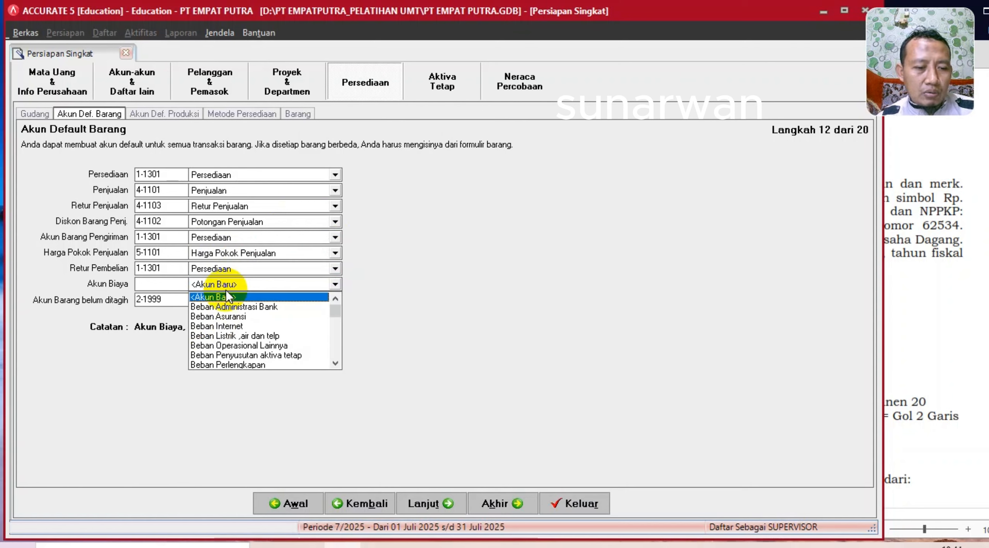
pyautogui.click(335, 362)
pyautogui.click(335, 362)
pyautogui.click(417, 374)
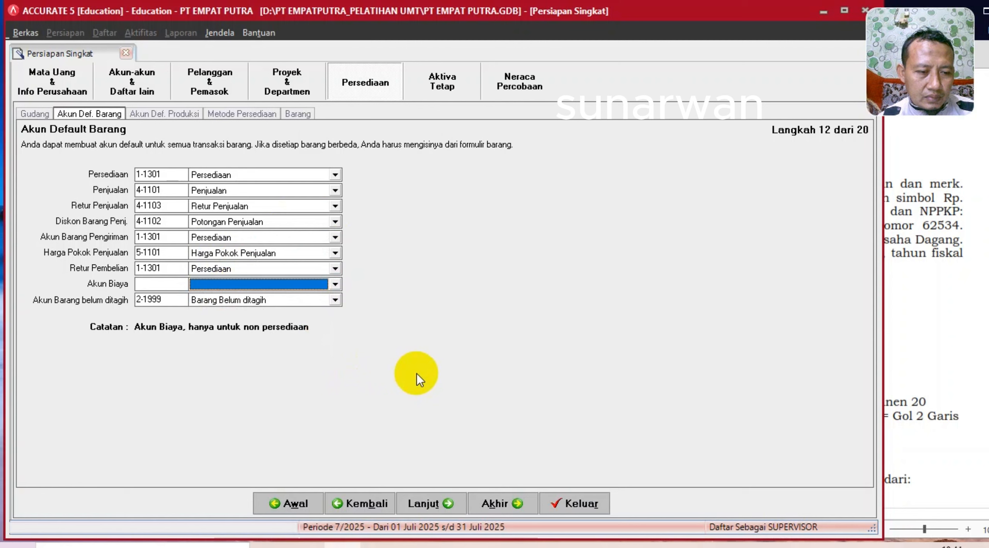
pyautogui.click(334, 284)
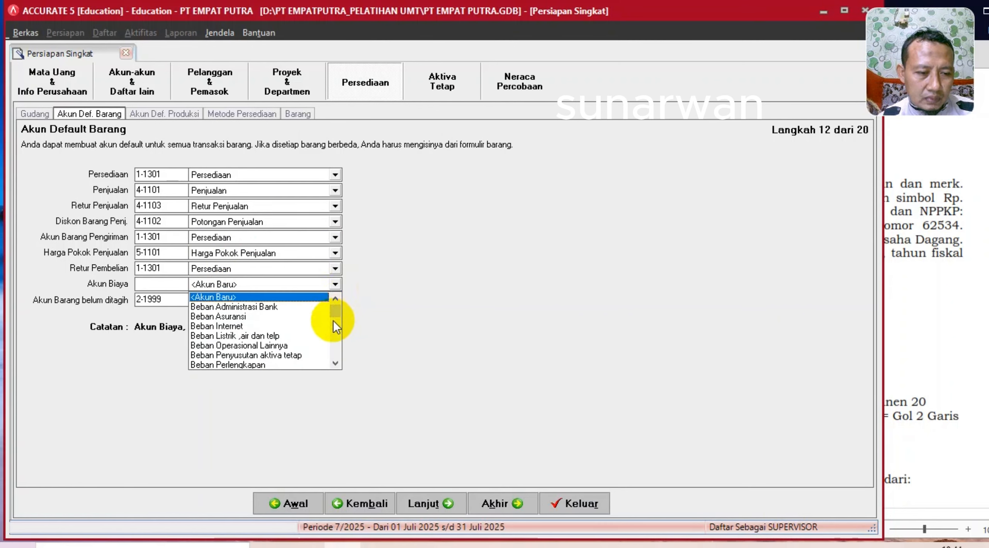
pyautogui.click(335, 364)
pyautogui.click(334, 364)
pyautogui.click(335, 364)
pyautogui.click(334, 364)
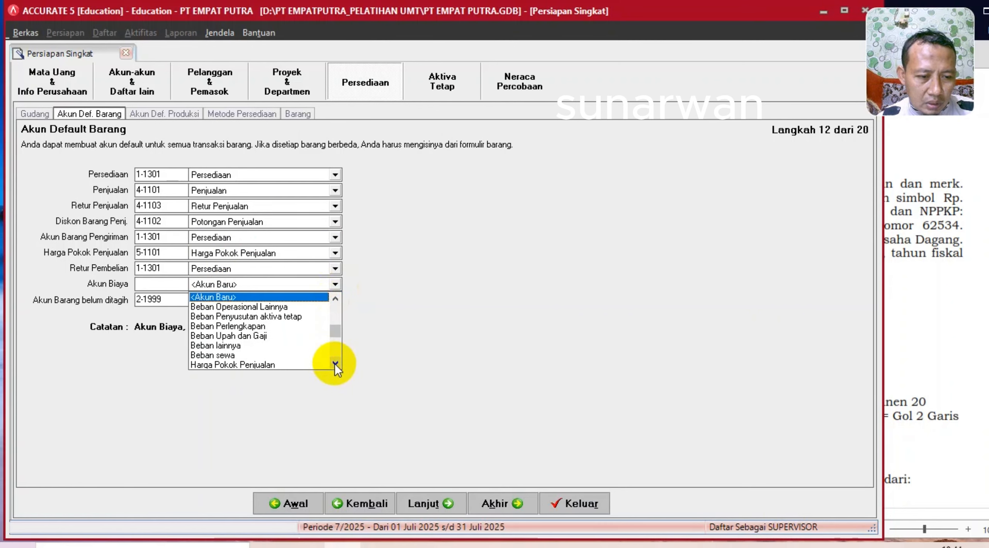
pyautogui.click(334, 364)
pyautogui.click(334, 363)
pyautogui.click(334, 363)
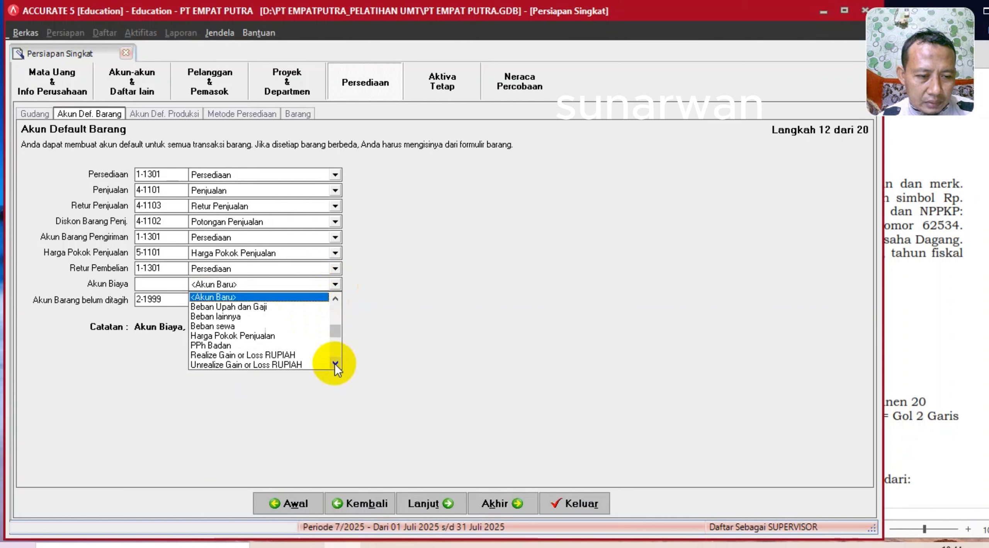
pyautogui.click(227, 318)
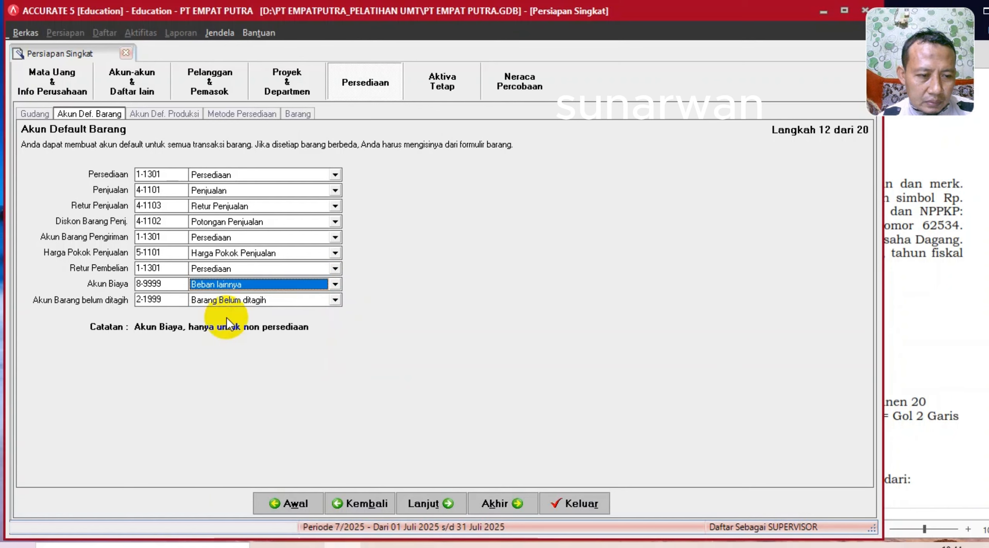
pyautogui.click(334, 285)
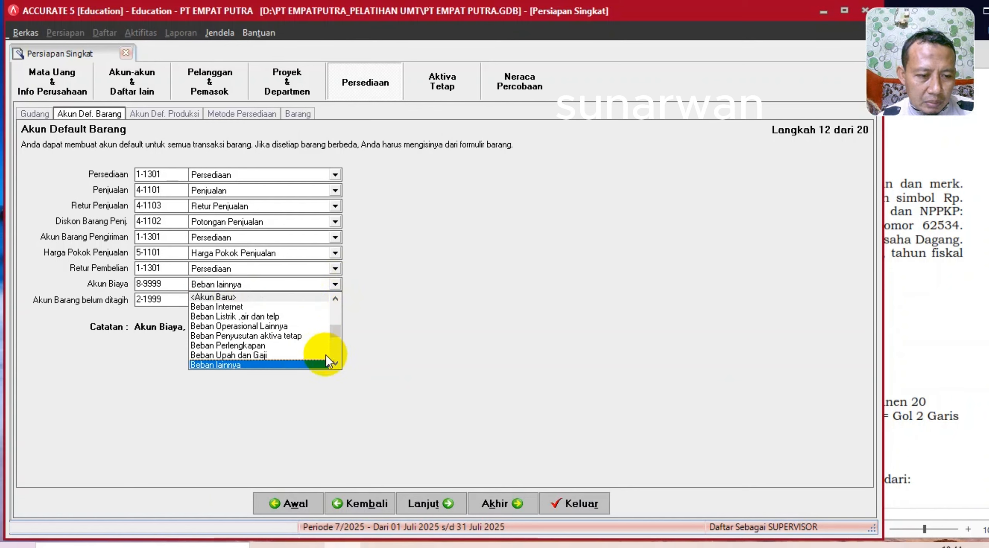
pyautogui.click(335, 363)
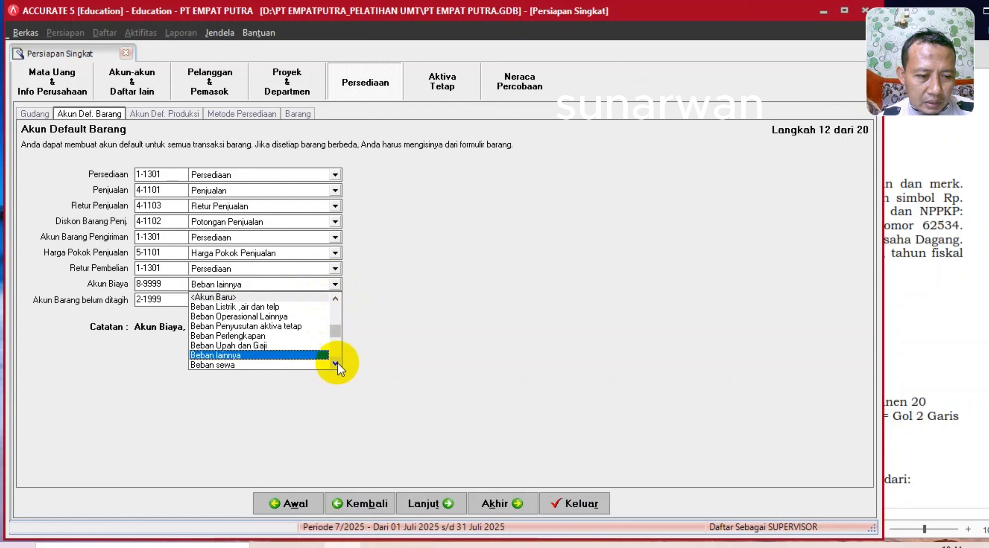
pyautogui.click(336, 363)
pyautogui.click(251, 345)
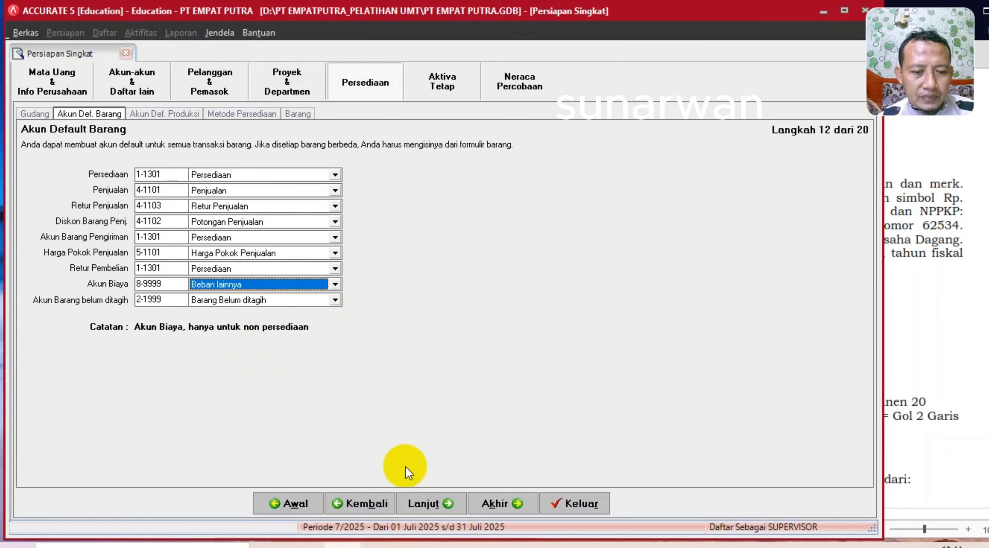
# - Advance past the production accounts to the costing method step and bring up the case-study PDF
pyautogui.click(423, 502)
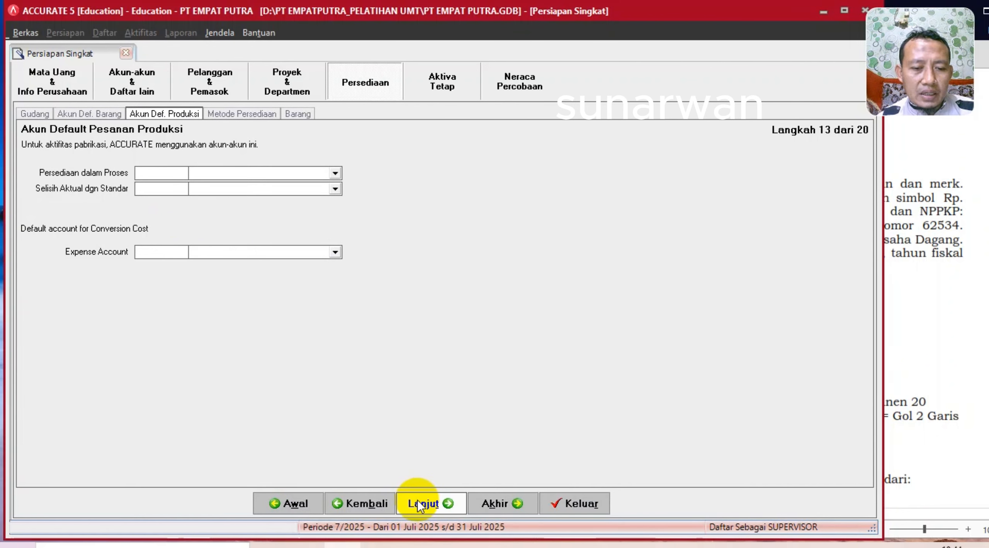
pyautogui.click(421, 502)
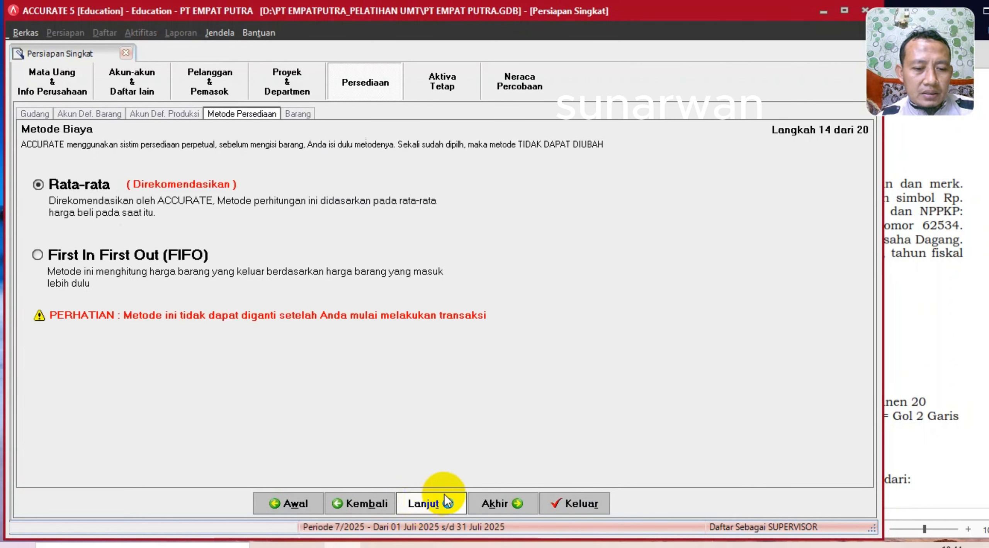
pyautogui.click(421, 546)
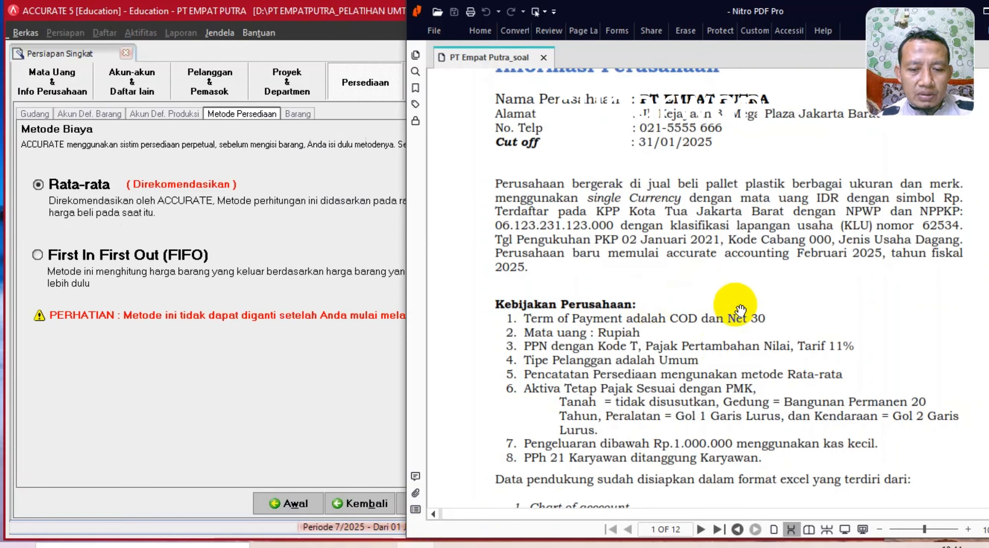
pyautogui.scroll(-10, 736, 309)
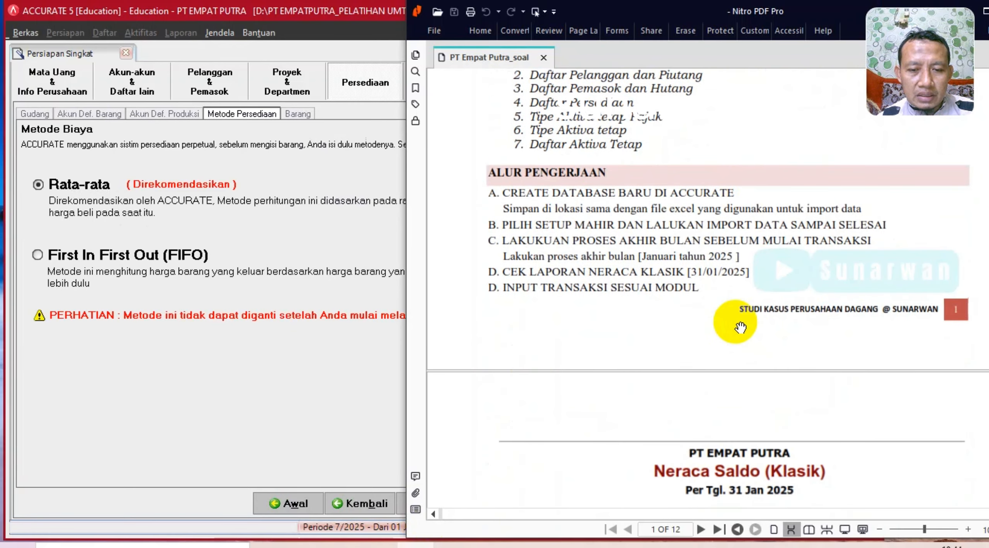
pyautogui.scroll(-12, 740, 328)
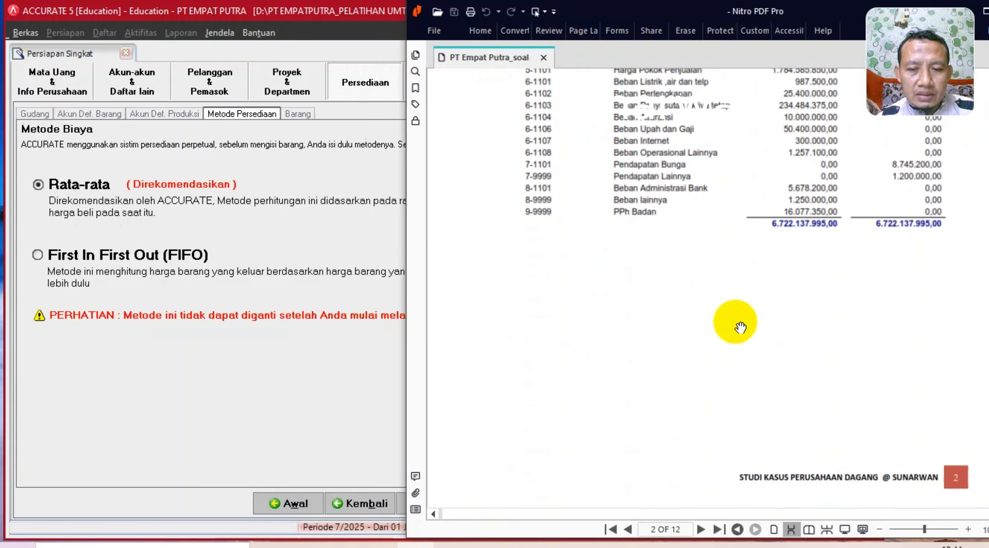
pyautogui.scroll(-6, 740, 327)
pyautogui.scroll(-12, 740, 328)
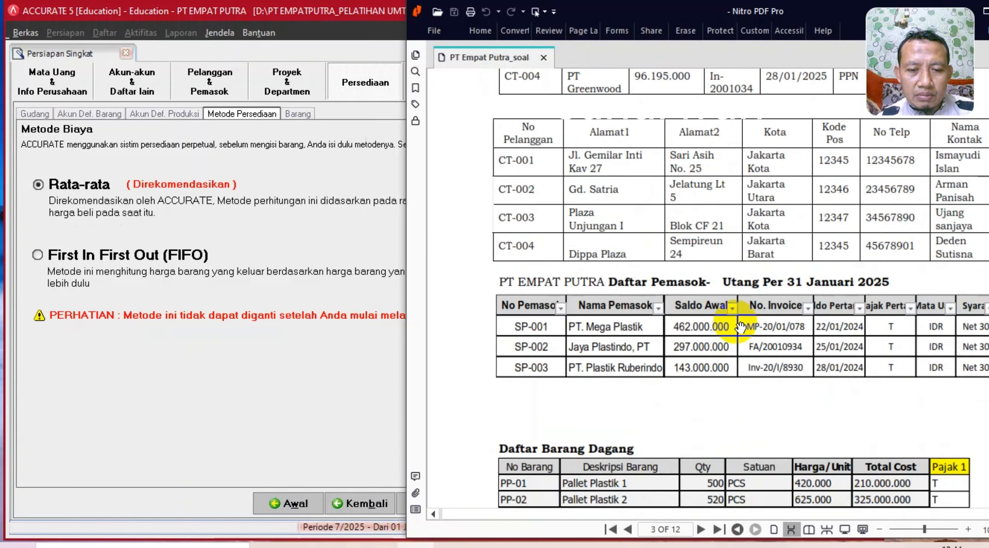
pyautogui.scroll(-15, 740, 328)
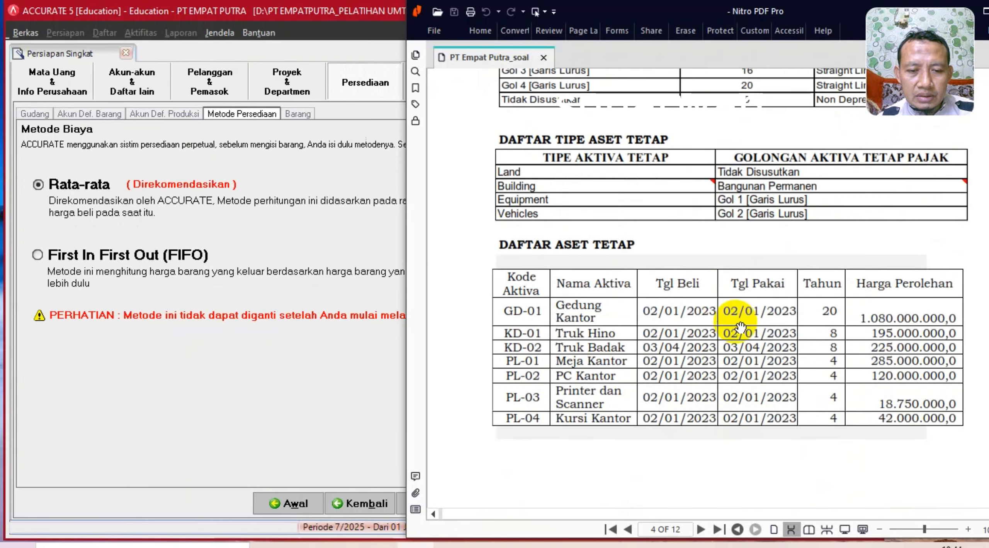
pyautogui.scroll(20, 740, 327)
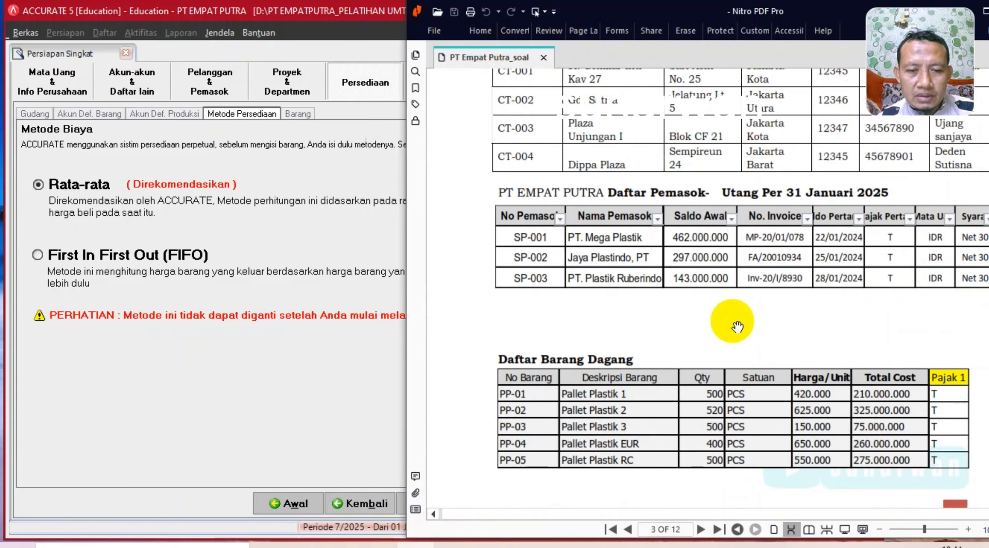
pyautogui.scroll(10, 737, 326)
pyautogui.scroll(15, 736, 327)
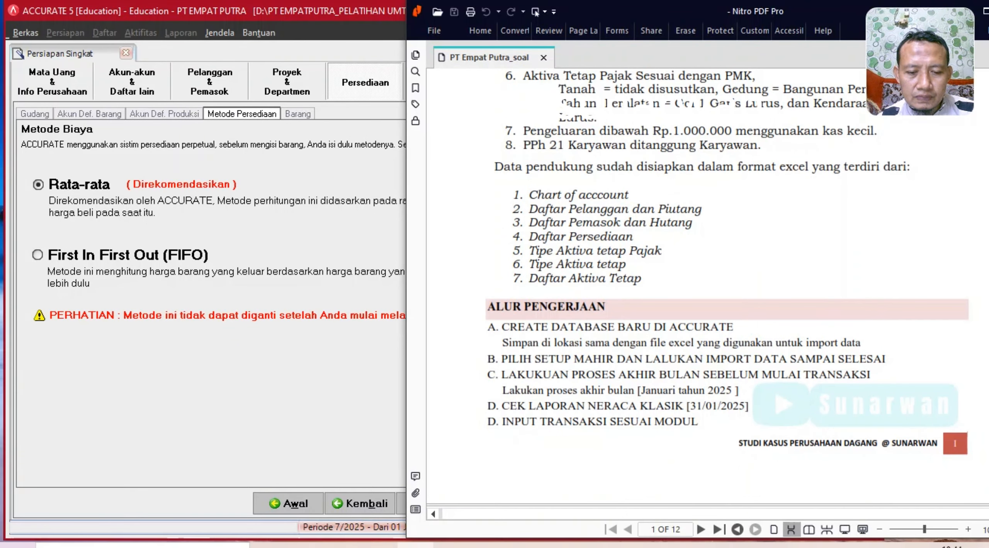
pyautogui.scroll(2, 780, 162)
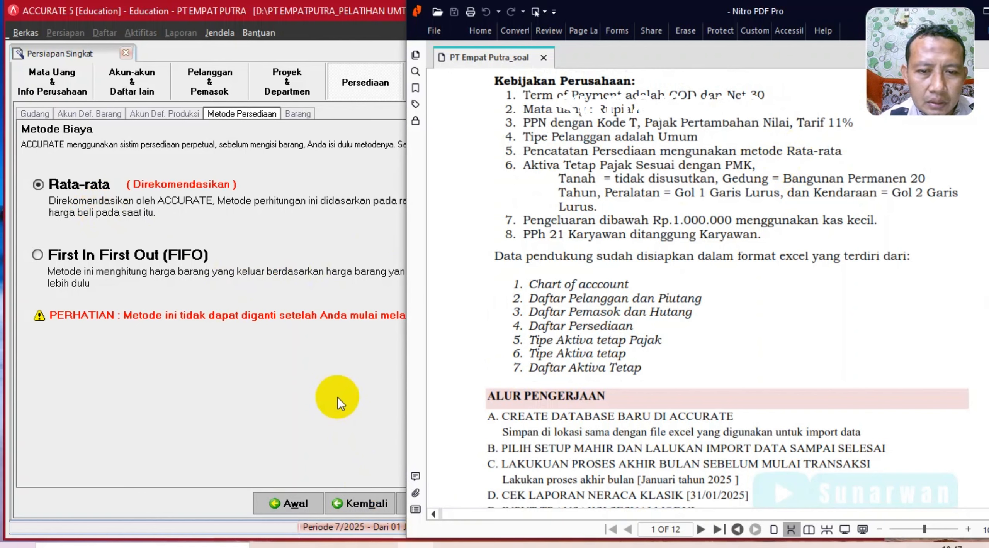
pyautogui.click(337, 403)
# - Load the Excel file 4. Daftar Persediaan.xls as item source data, previewing PP-01 to PP-05
pyautogui.click(416, 505)
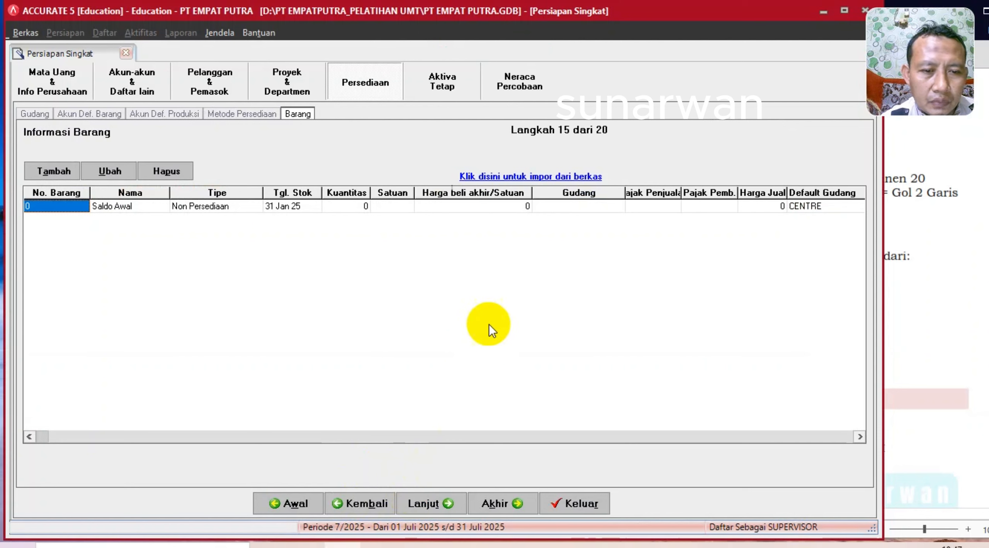
pyautogui.click(512, 175)
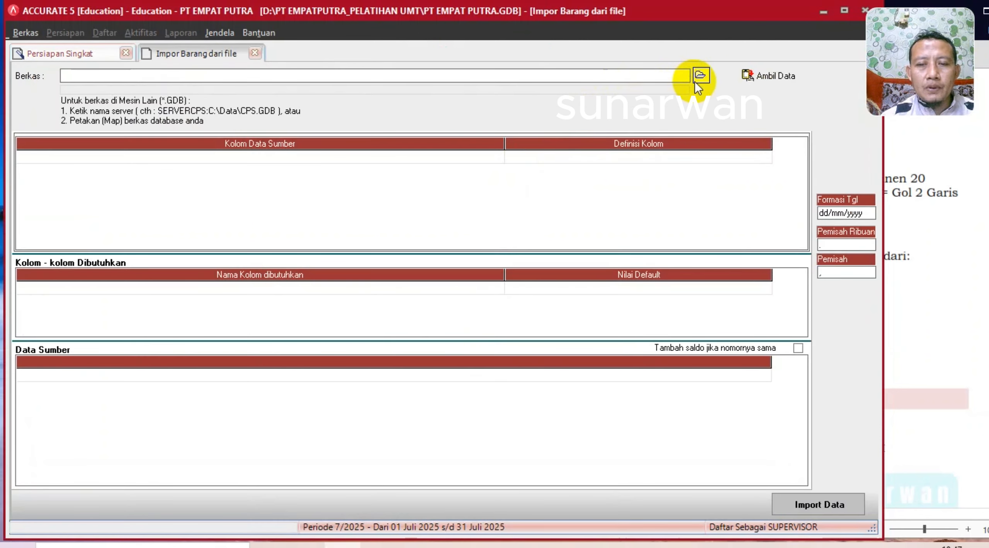
pyautogui.click(698, 86)
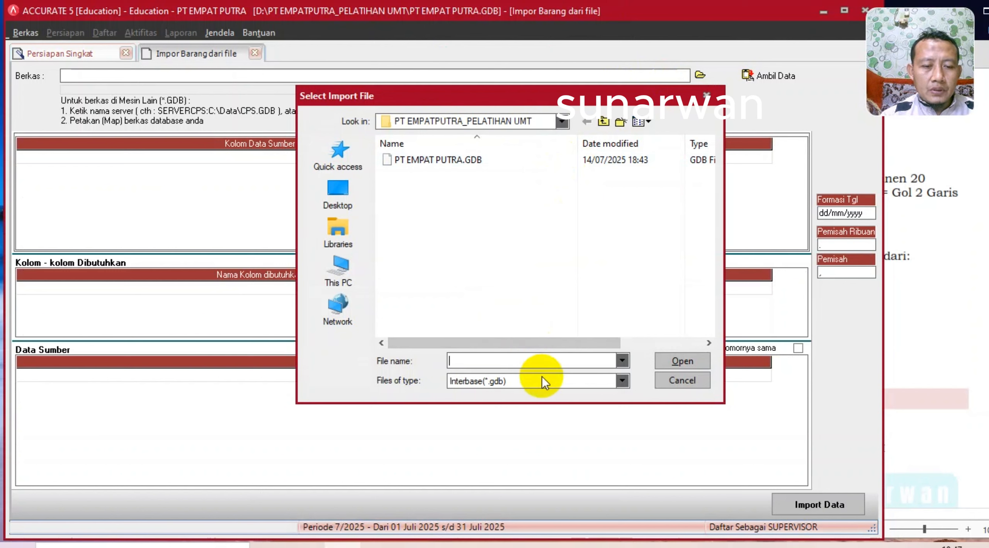
pyautogui.click(543, 377)
pyautogui.click(498, 405)
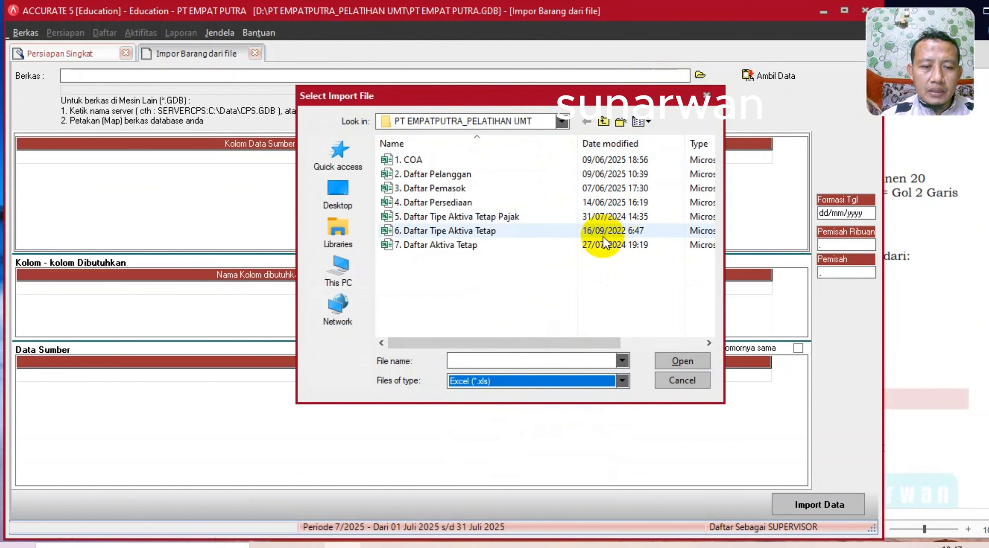
pyautogui.doubleClick(455, 203)
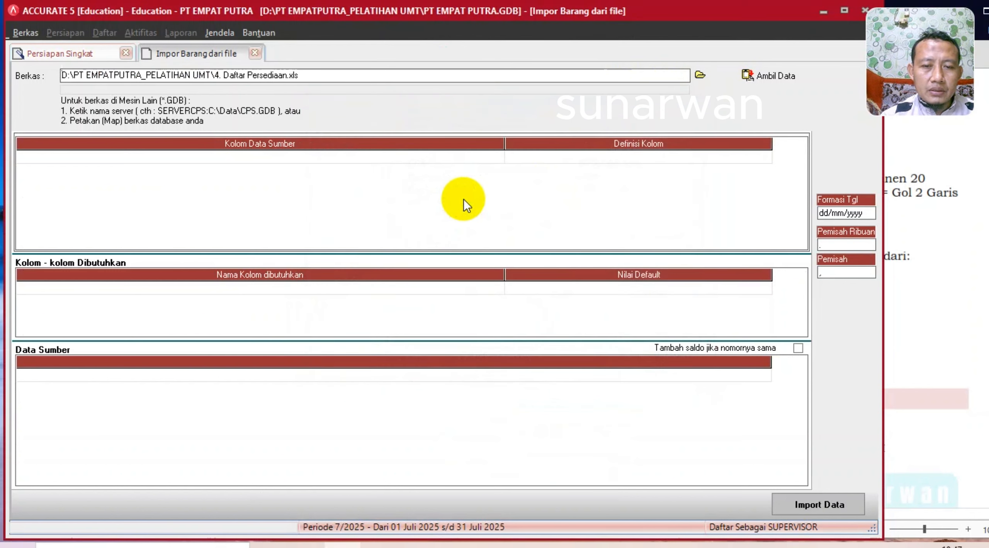
pyautogui.click(747, 77)
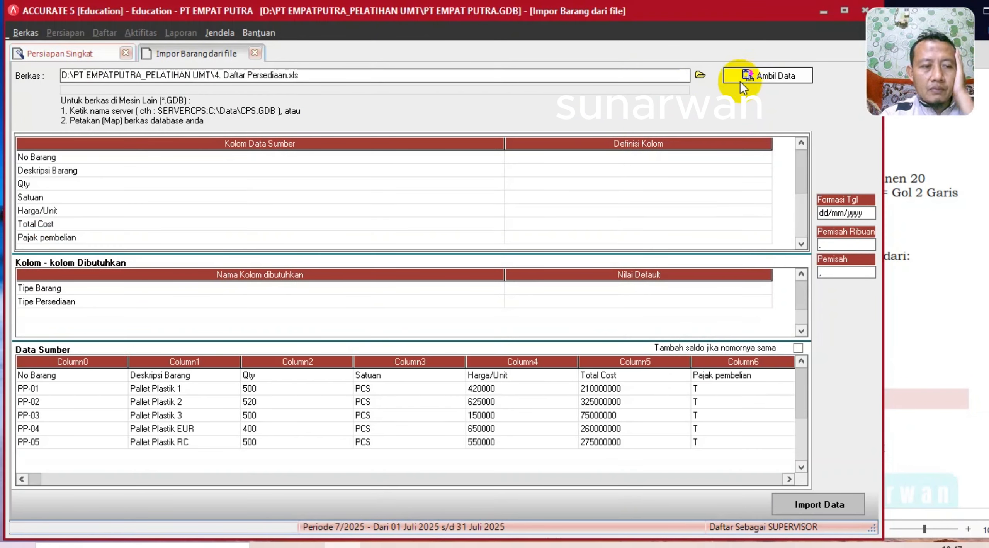
# - Delete the header row from the source data and narrow the source column-name column
pyautogui.click(253, 376)
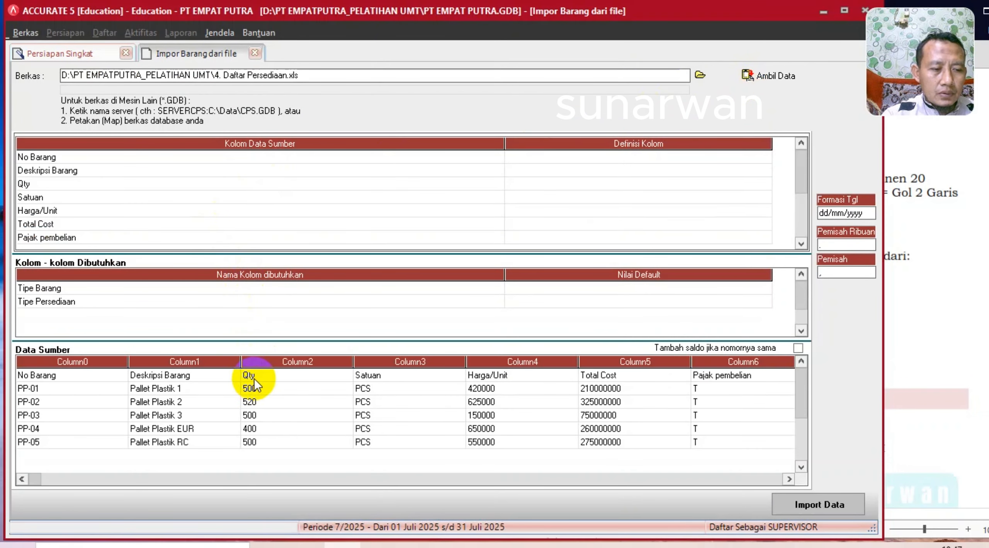
pyautogui.rightClick(254, 379)
pyautogui.click(289, 406)
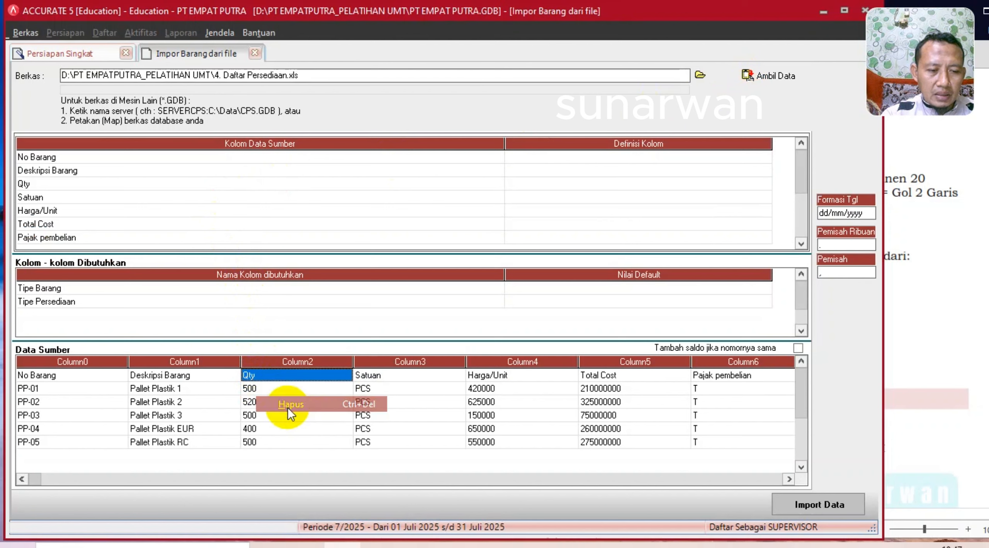
pyautogui.click(471, 317)
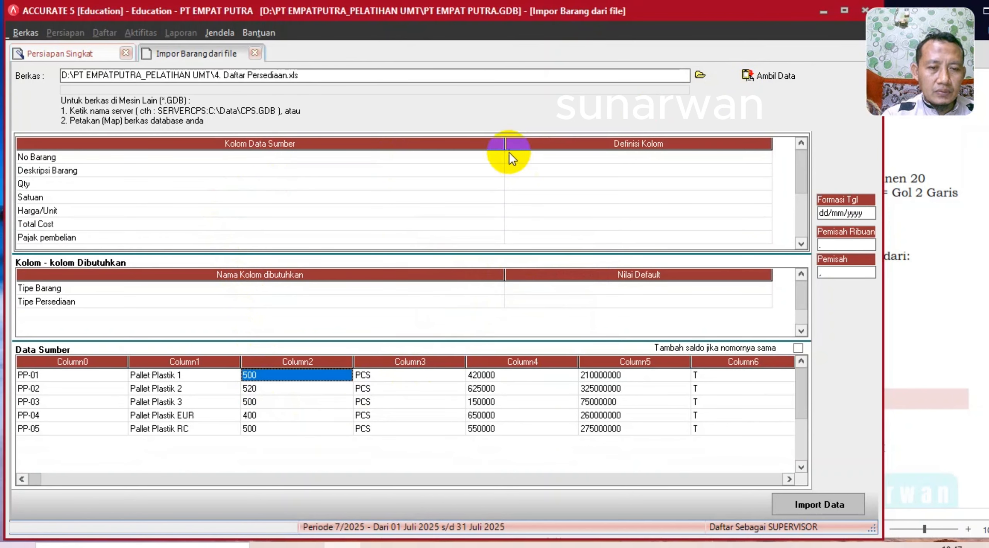
pyautogui.moveTo(509, 153); pyautogui.dragTo(235, 147)
# - Map No Barang to No. Barang and Deskripsi Barang to Deskripsi Barang
pyautogui.click(415, 159)
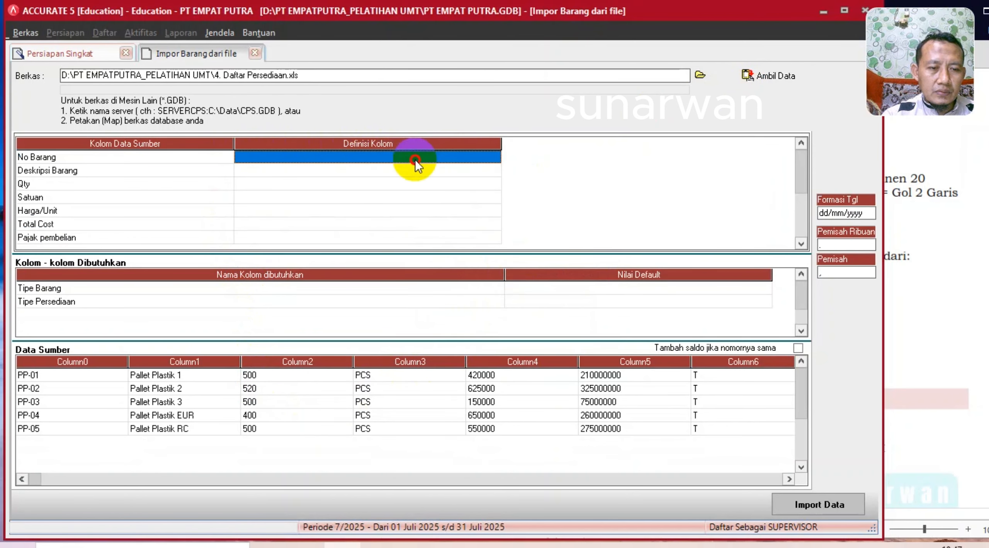
pyautogui.click(493, 157)
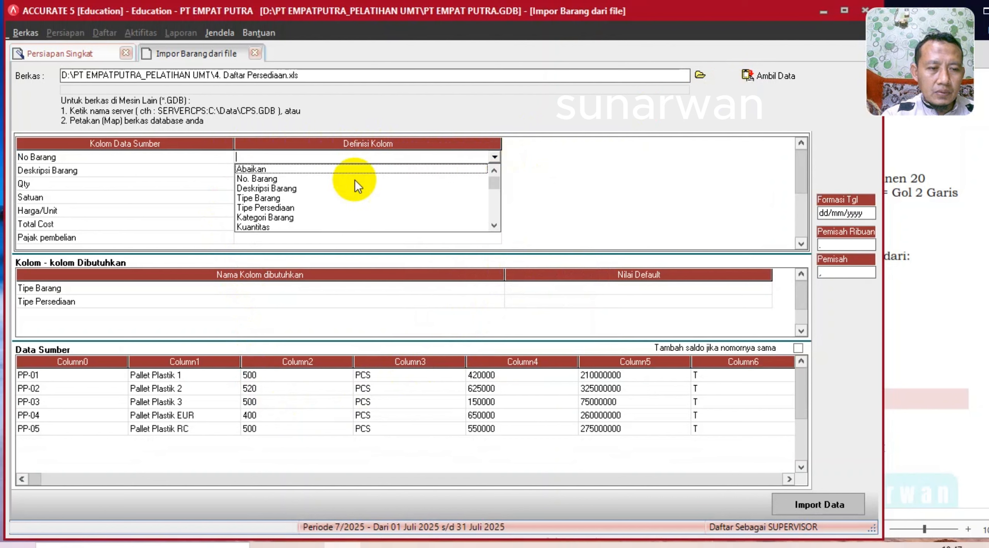
pyautogui.click(278, 180)
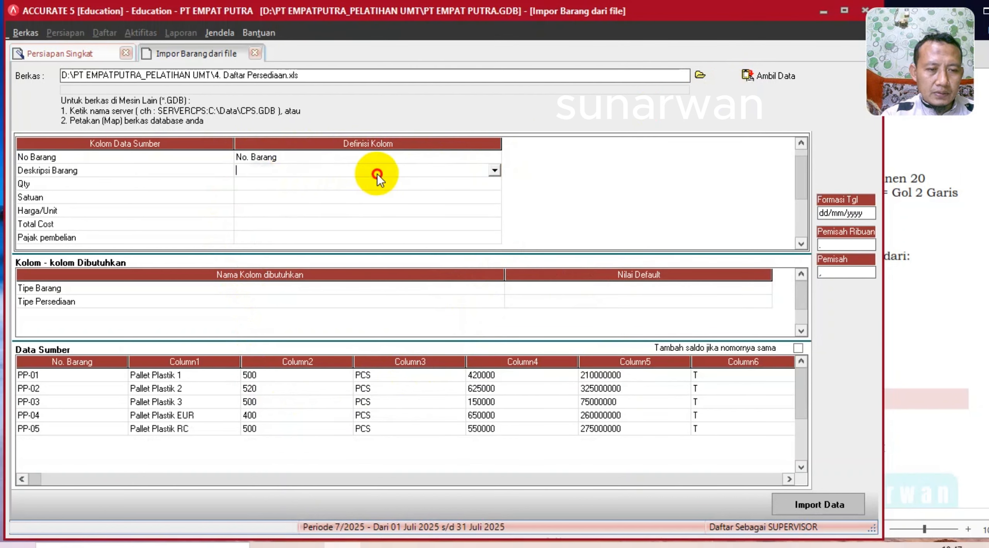
pyautogui.click(495, 172)
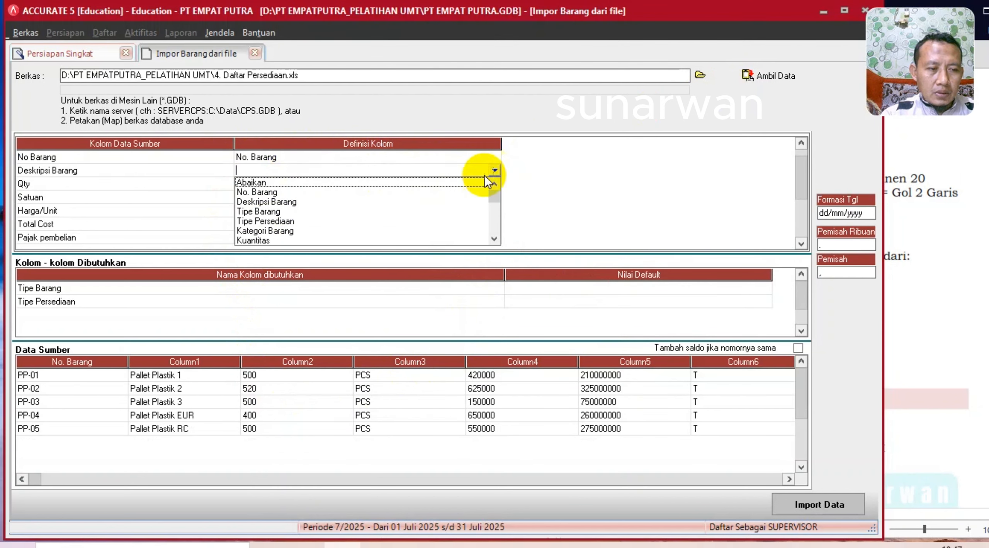
pyautogui.click(295, 201)
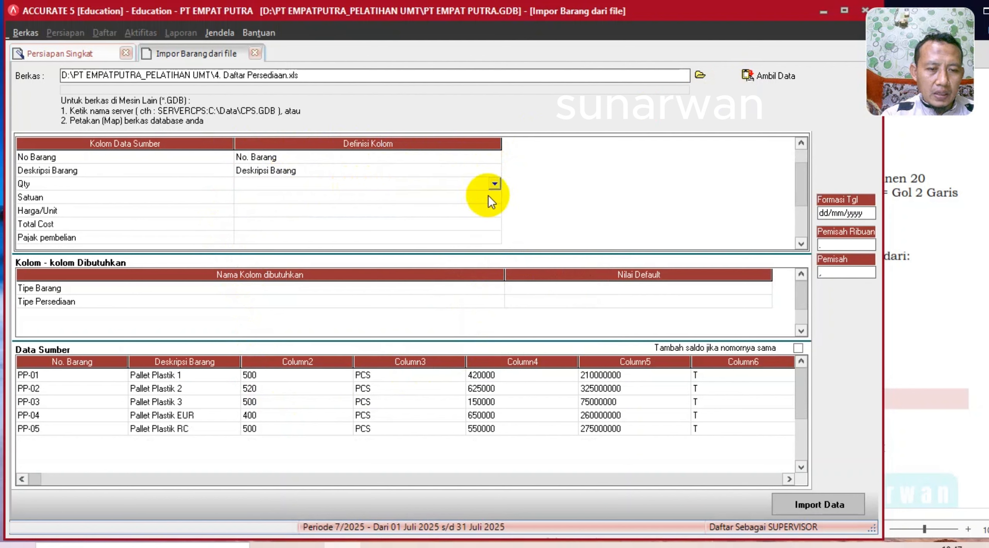
# - Map the Qty column to Kuantitas and the Satuan column to Unit 1
pyautogui.click(493, 184)
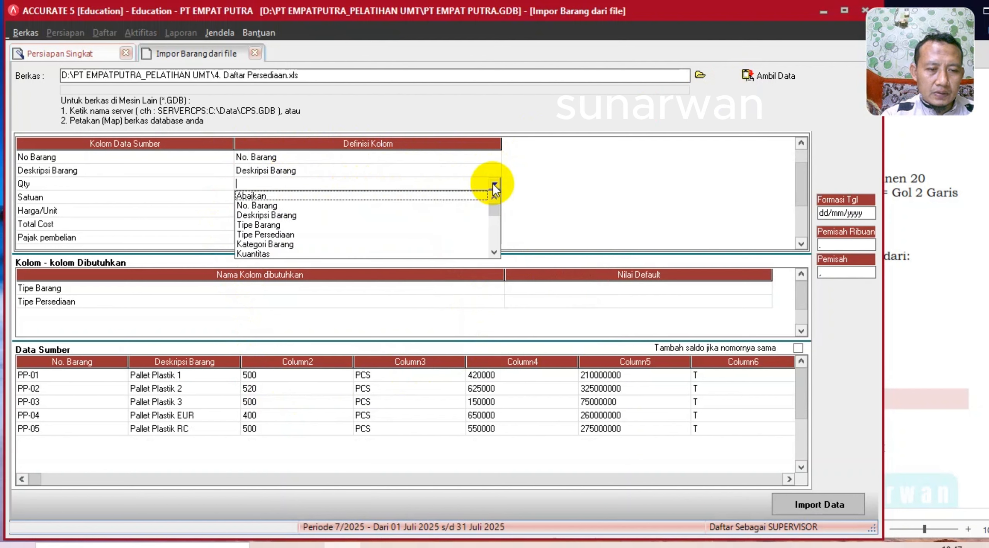
pyautogui.click(261, 254)
pyautogui.click(422, 201)
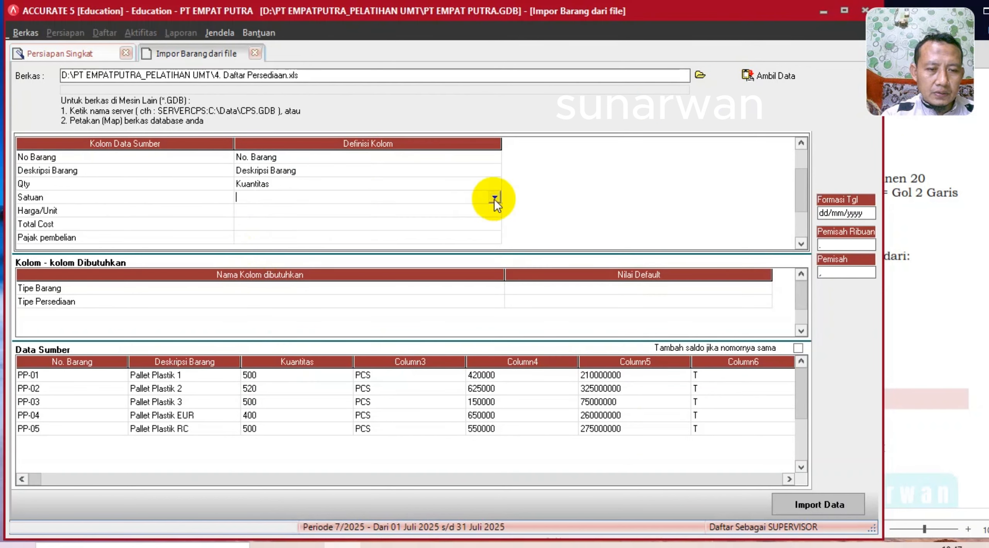
pyautogui.click(494, 197)
pyautogui.click(494, 266)
pyautogui.click(494, 265)
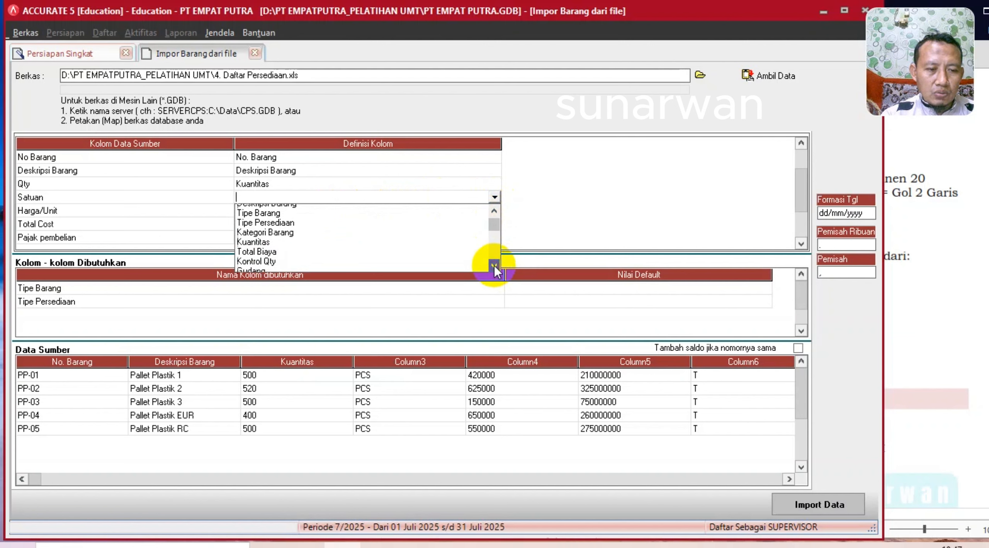
pyautogui.click(495, 265)
pyautogui.click(494, 266)
pyautogui.click(494, 265)
pyautogui.click(494, 265)
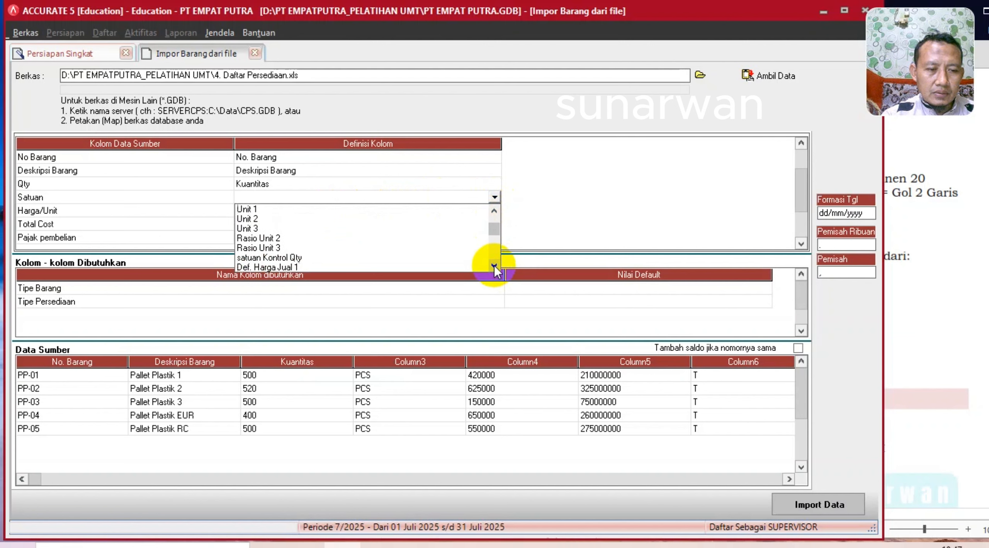
pyautogui.click(495, 266)
pyautogui.click(492, 212)
pyautogui.click(493, 213)
pyautogui.click(493, 212)
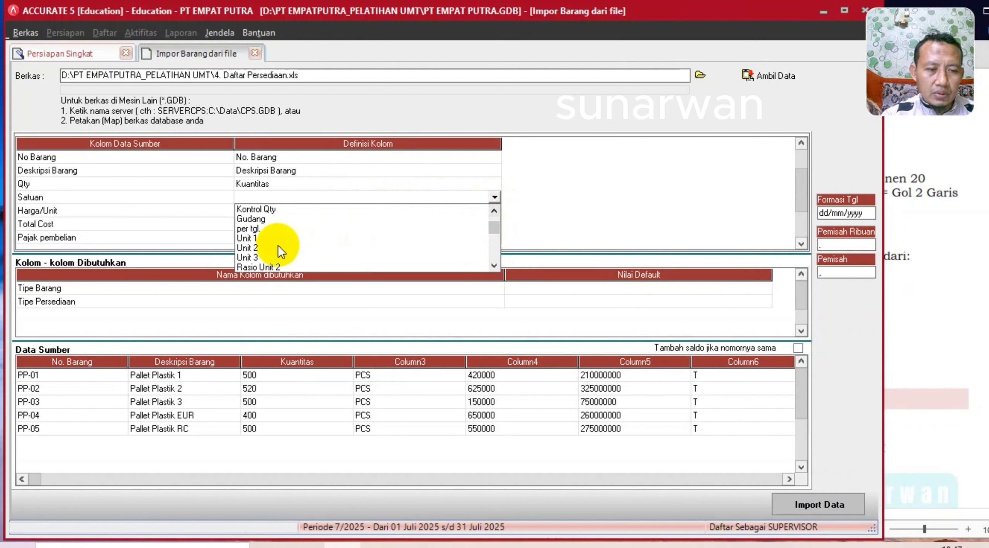
pyautogui.click(253, 237)
# - Look through the column definition choices for Harga/Unit
pyautogui.click(340, 210)
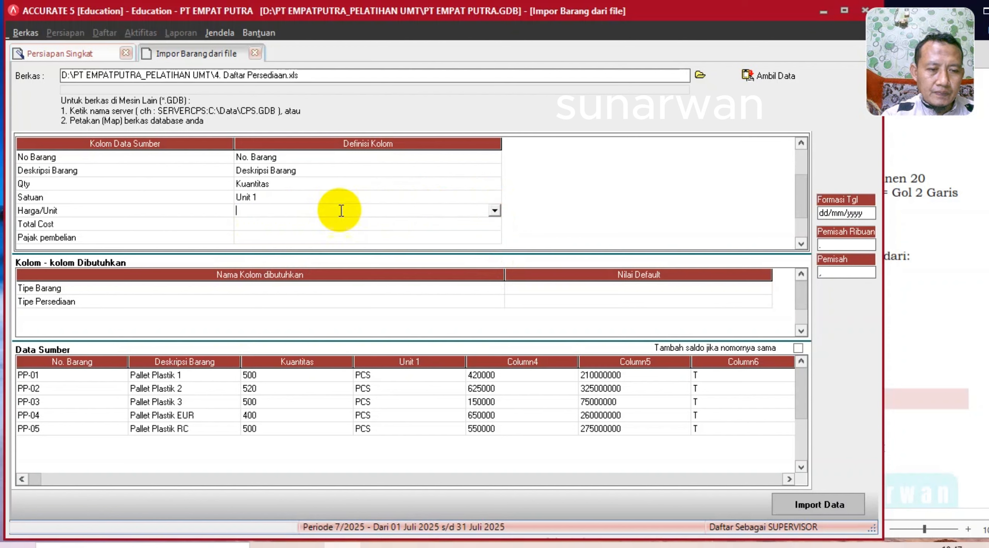
pyautogui.click(495, 211)
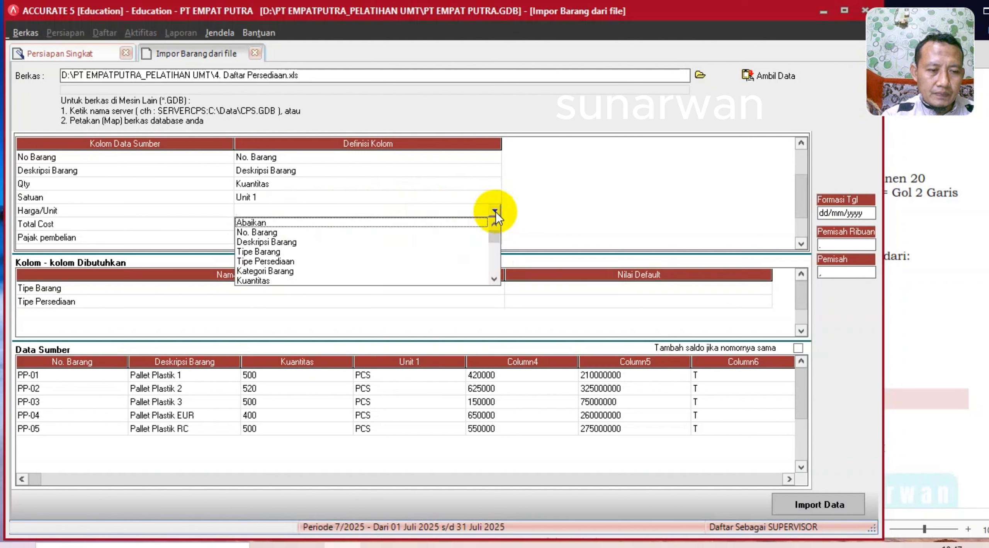
pyautogui.click(493, 280)
pyautogui.click(493, 280)
pyautogui.click(493, 280)
pyautogui.click(493, 279)
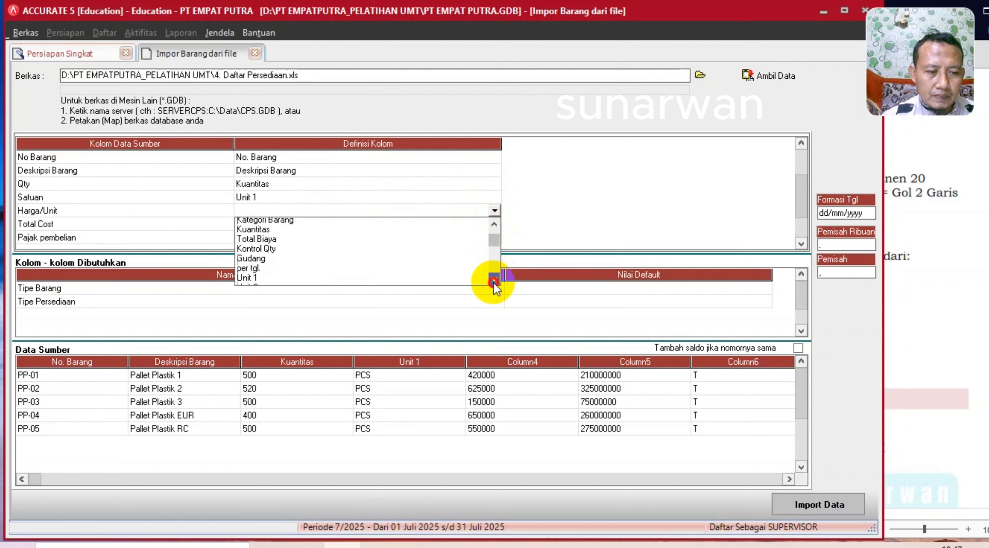
pyautogui.click(494, 279)
pyautogui.click(493, 280)
pyautogui.click(494, 280)
pyautogui.click(493, 280)
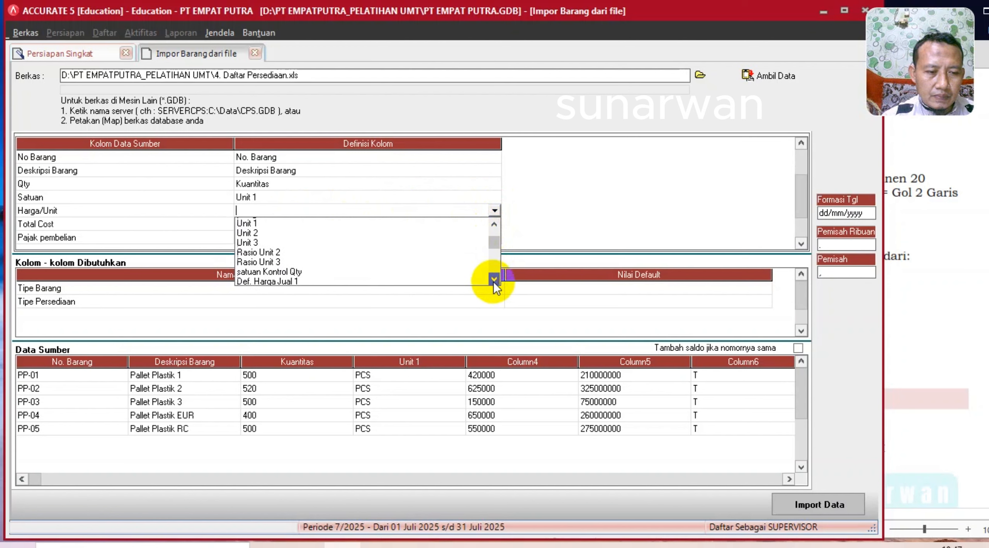
pyautogui.click(493, 279)
pyautogui.click(493, 280)
pyautogui.click(494, 279)
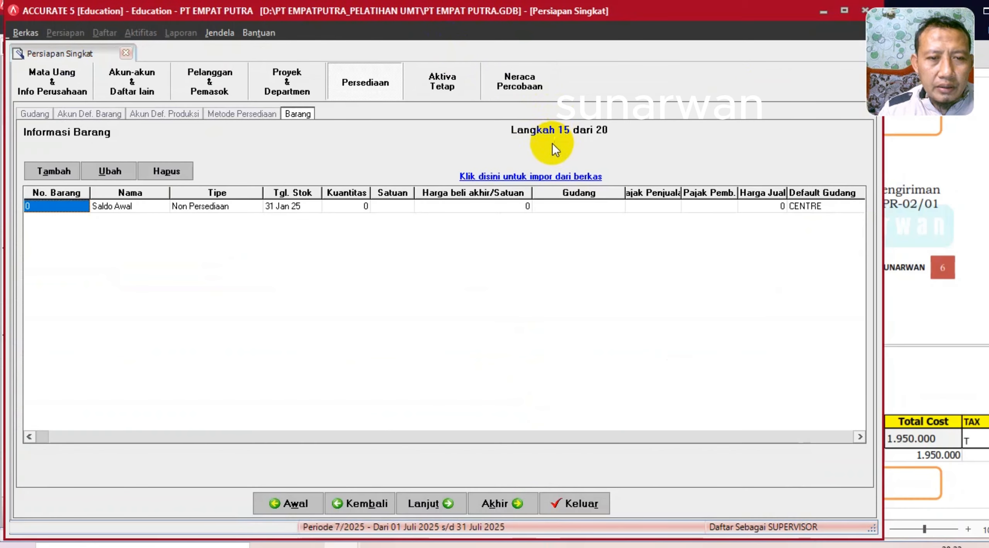
# - Reload the Excel file 4. Daftar Persediaan.xls into the item import source grid
pyautogui.click(527, 175)
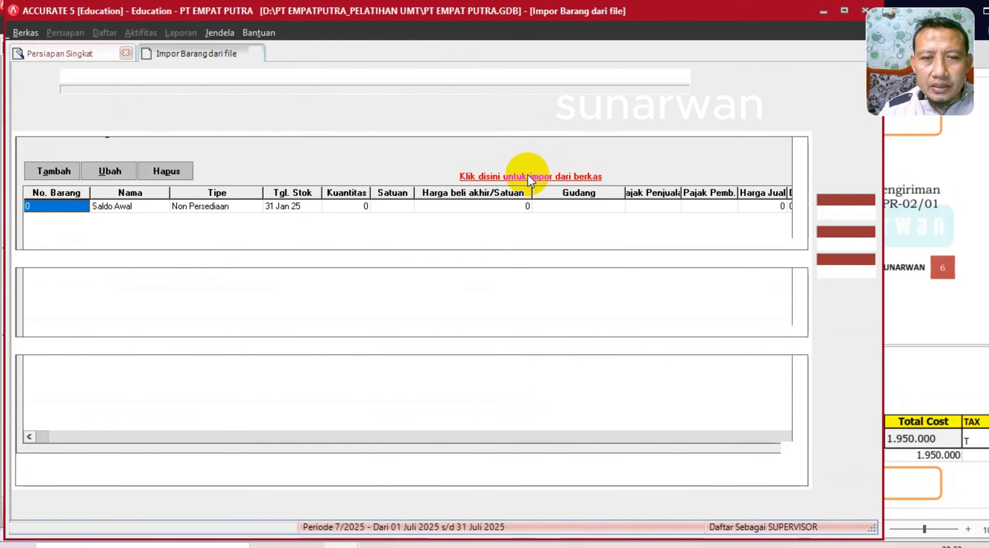
pyautogui.click(701, 76)
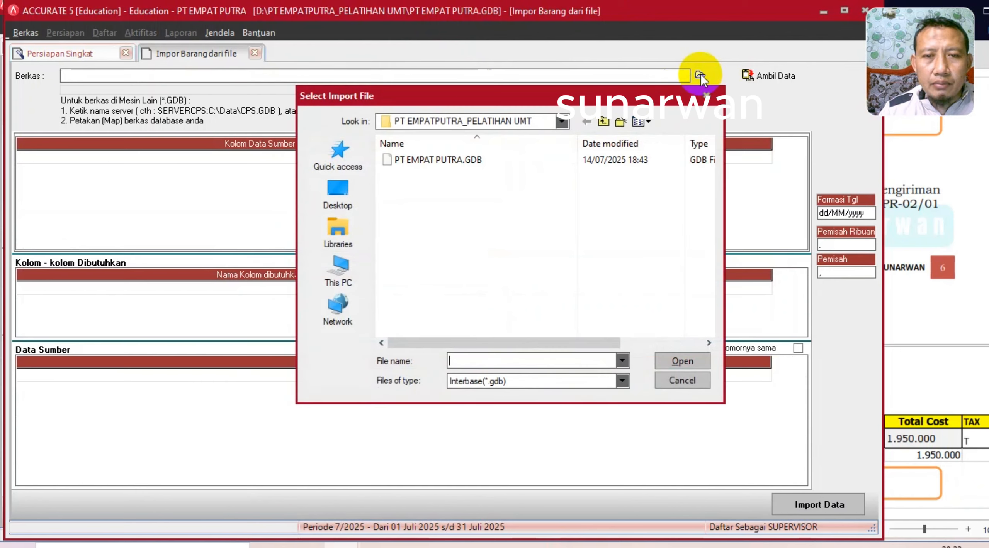
pyautogui.click(508, 380)
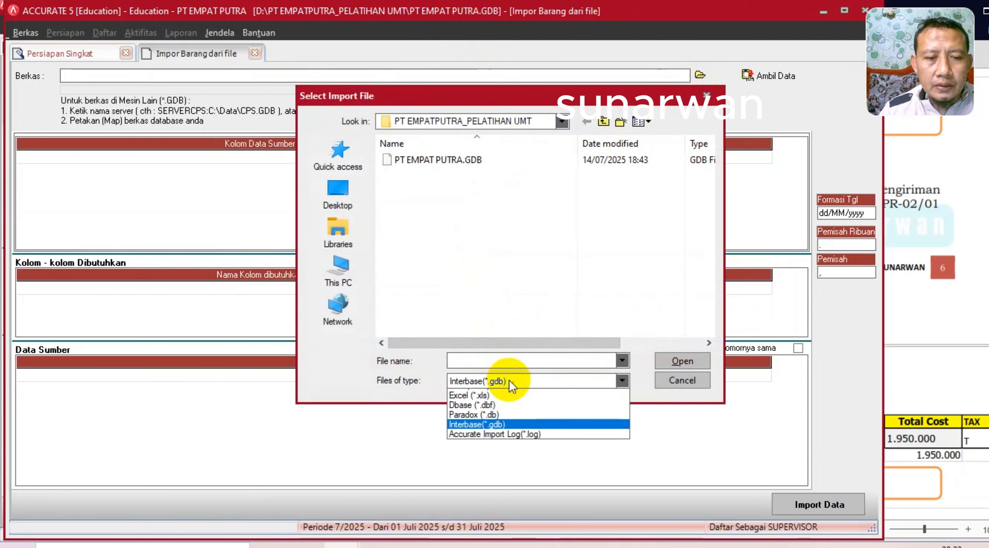
pyautogui.click(491, 405)
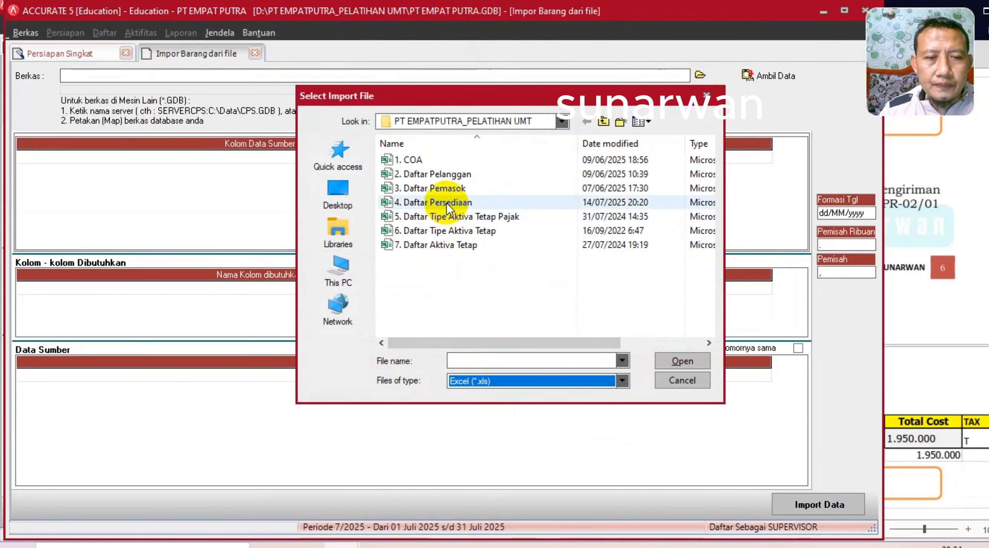
pyautogui.doubleClick(448, 204)
pyautogui.click(748, 75)
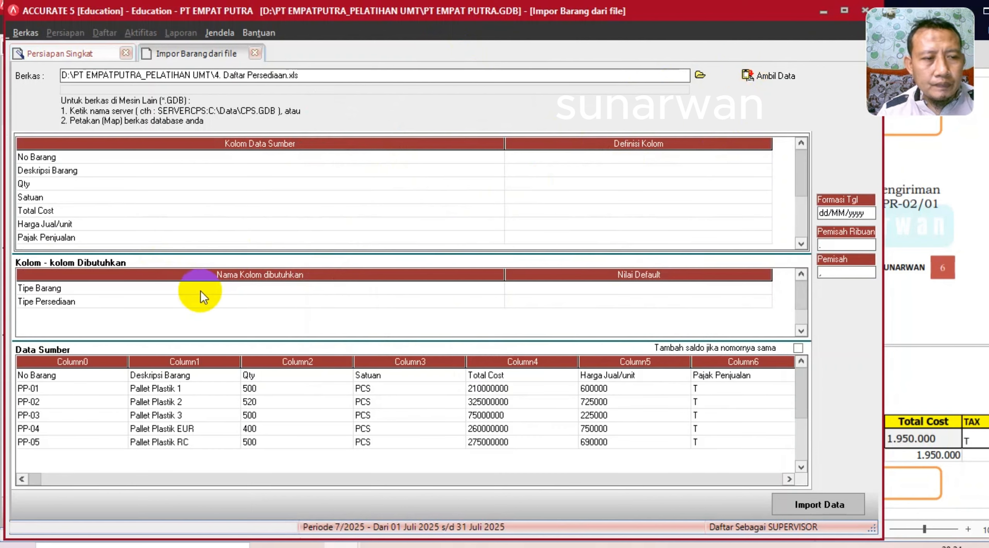
# - Delete the header row from the source data and narrow the column-name column
pyautogui.click(272, 374)
pyautogui.rightClick(272, 374)
pyautogui.click(306, 401)
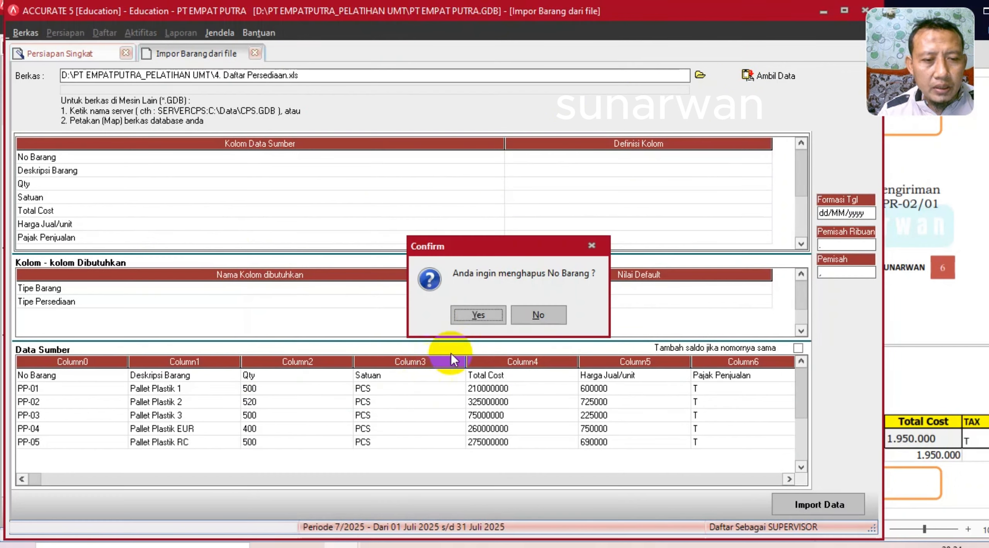
pyautogui.click(467, 315)
pyautogui.moveTo(504, 144); pyautogui.dragTo(178, 144)
# - Map No Barang to No. Barang, Deskripsi Barang to Deskripsi Barang, and Qty to Kuantitas
pyautogui.click(350, 156)
pyautogui.click(438, 156)
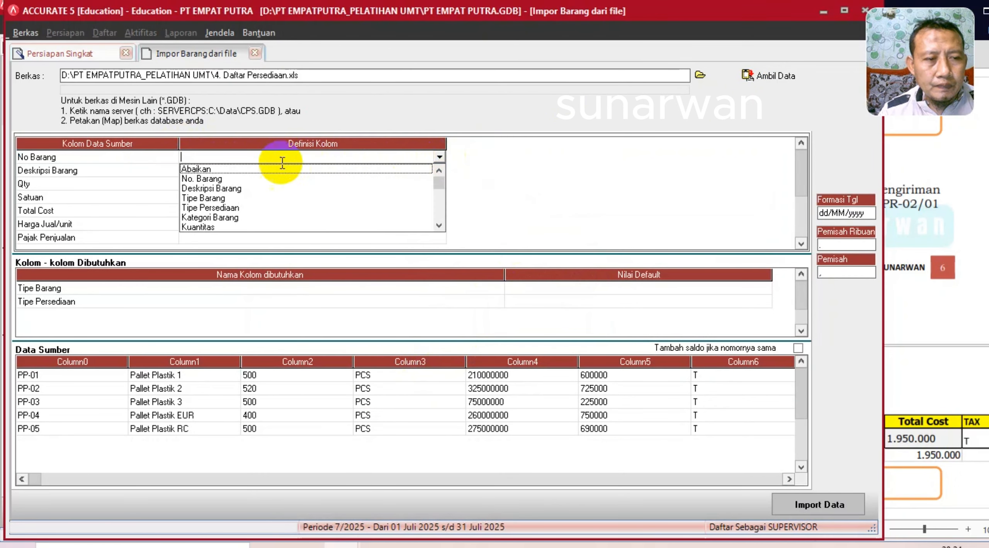
pyautogui.click(208, 177)
pyautogui.click(317, 176)
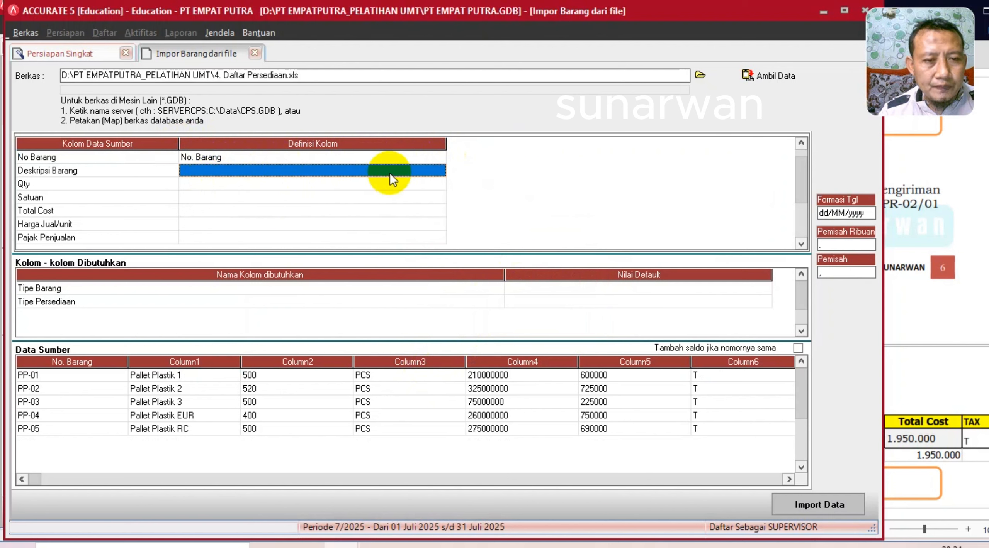
pyautogui.click(439, 170)
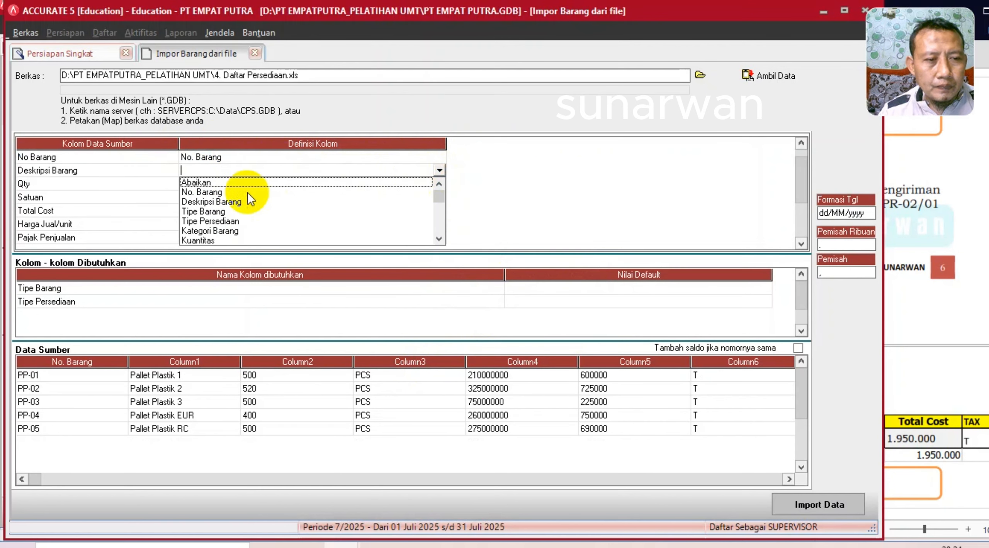
pyautogui.click(230, 202)
pyautogui.click(441, 184)
pyautogui.click(440, 185)
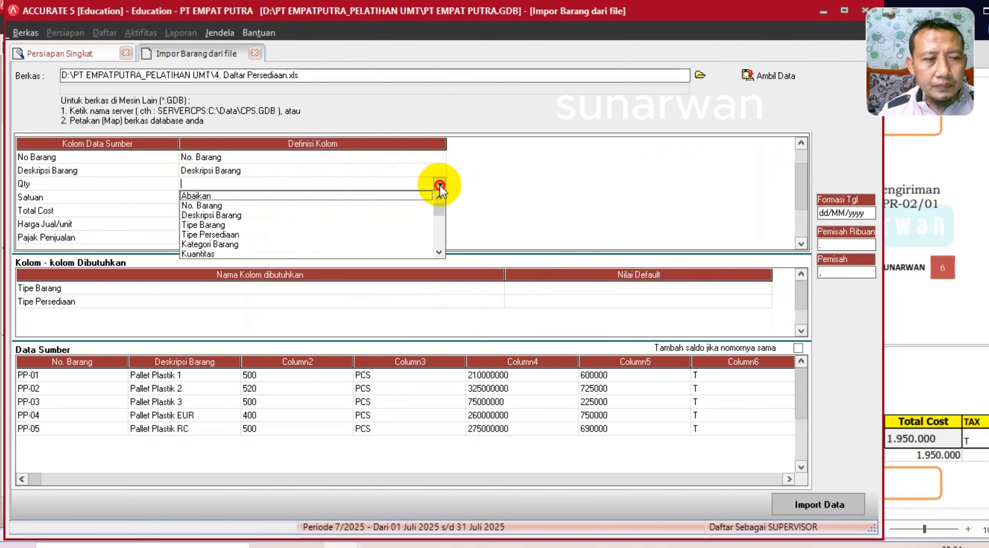
pyautogui.click(226, 254)
# - Map Satuan to Unit 1 and Total Cost to Total Biaya
pyautogui.click(372, 197)
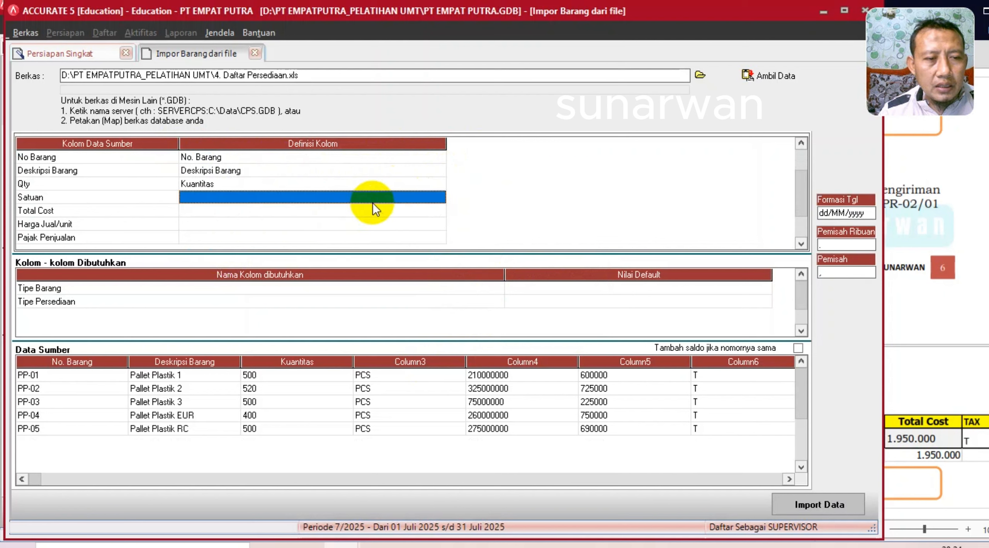
pyautogui.click(429, 196)
pyautogui.click(439, 197)
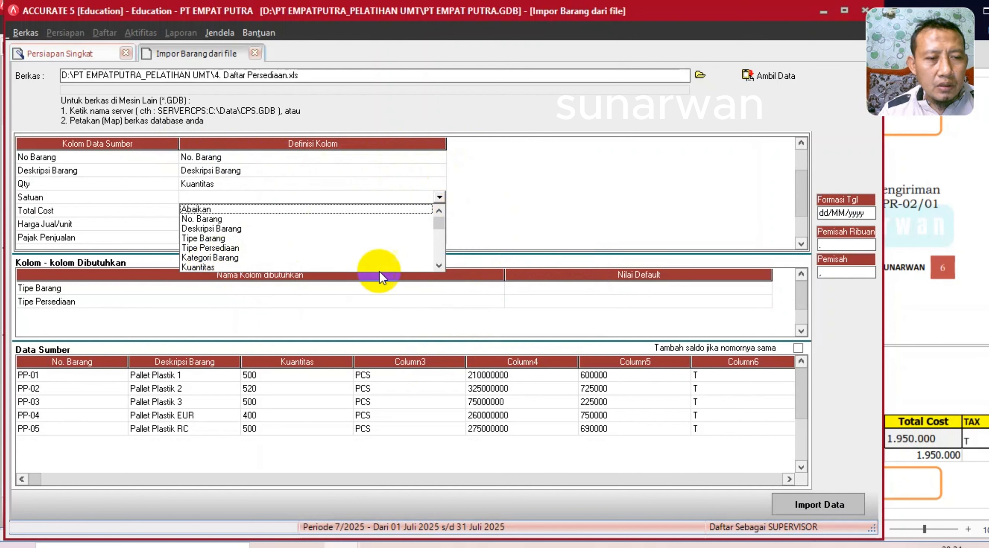
pyautogui.click(438, 267)
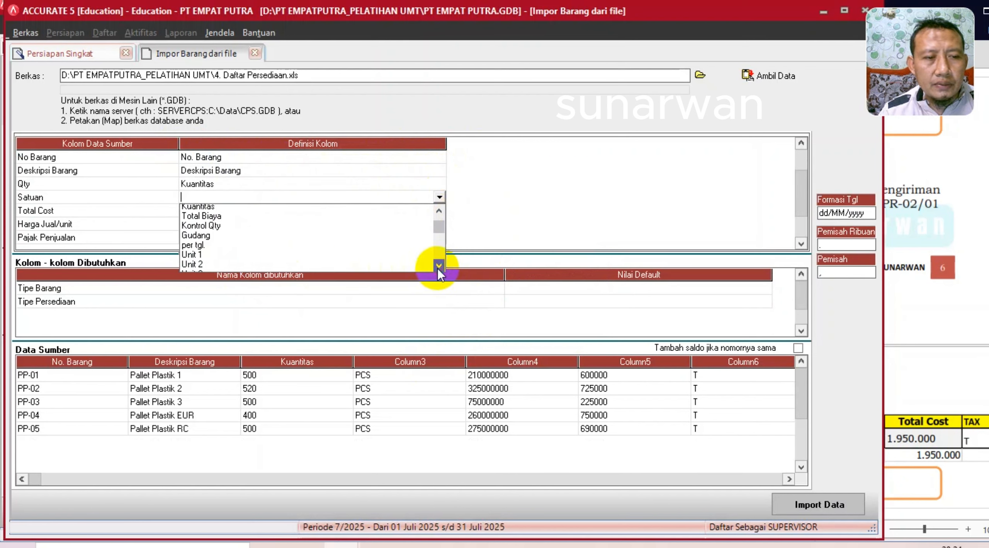
pyautogui.click(198, 248)
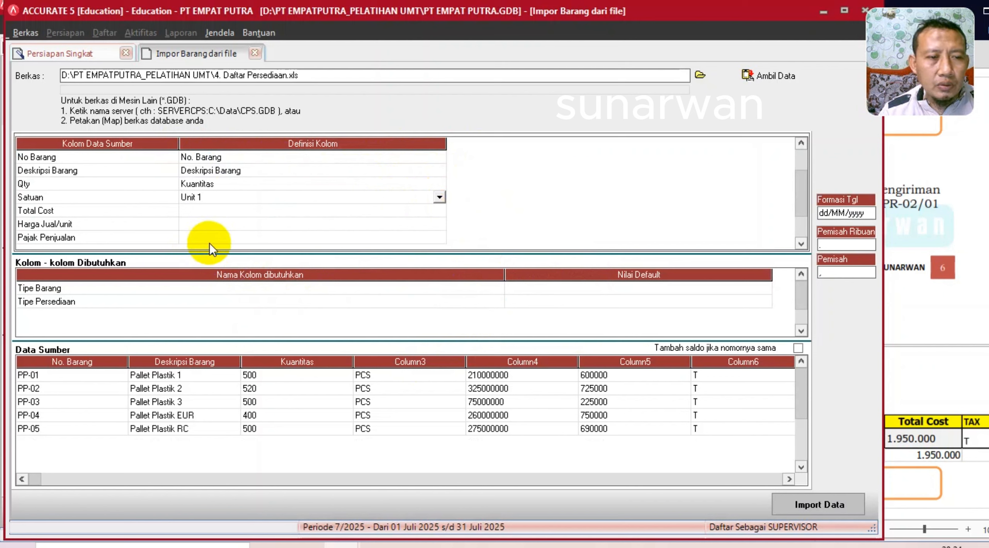
pyautogui.click(358, 210)
pyautogui.click(404, 215)
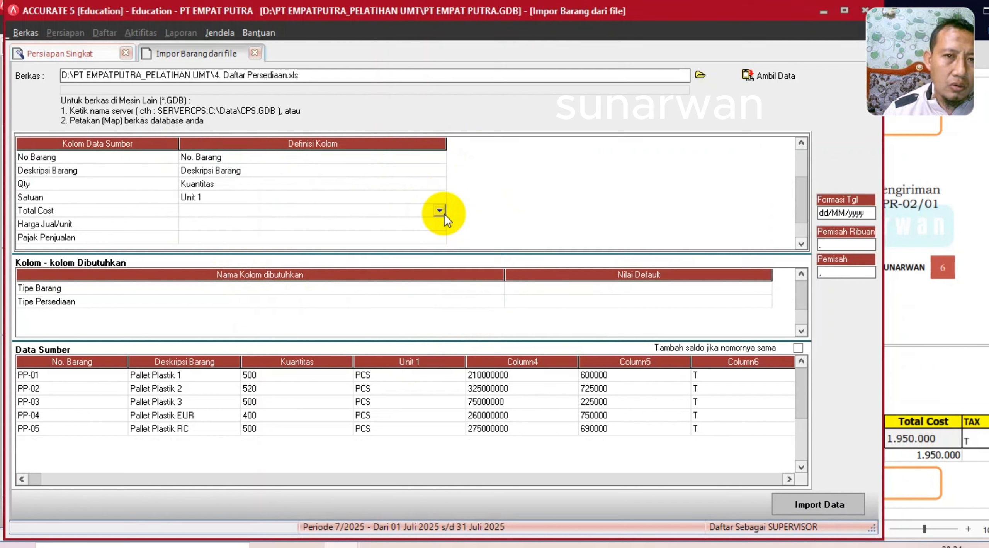
pyautogui.click(439, 211)
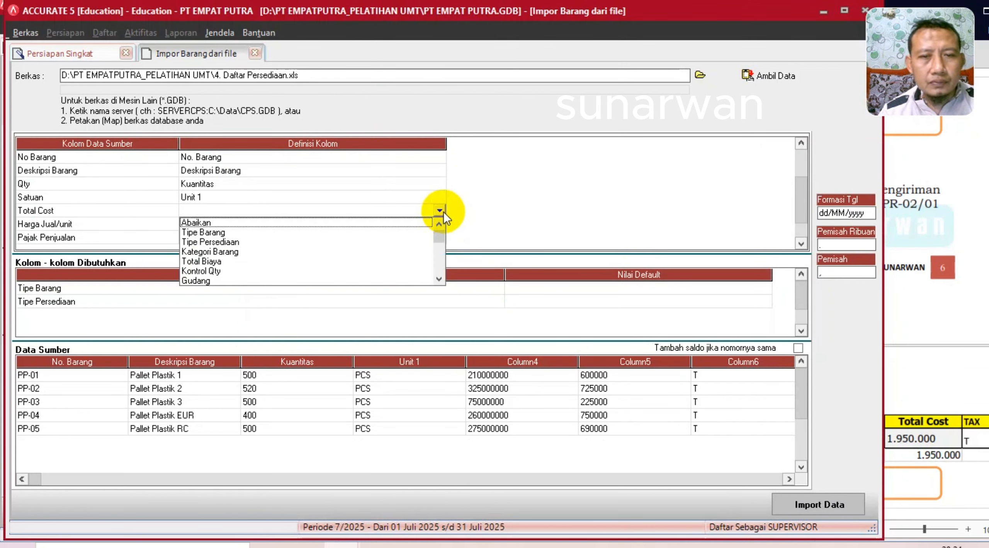
pyautogui.click(542, 547)
pyautogui.click(427, 213)
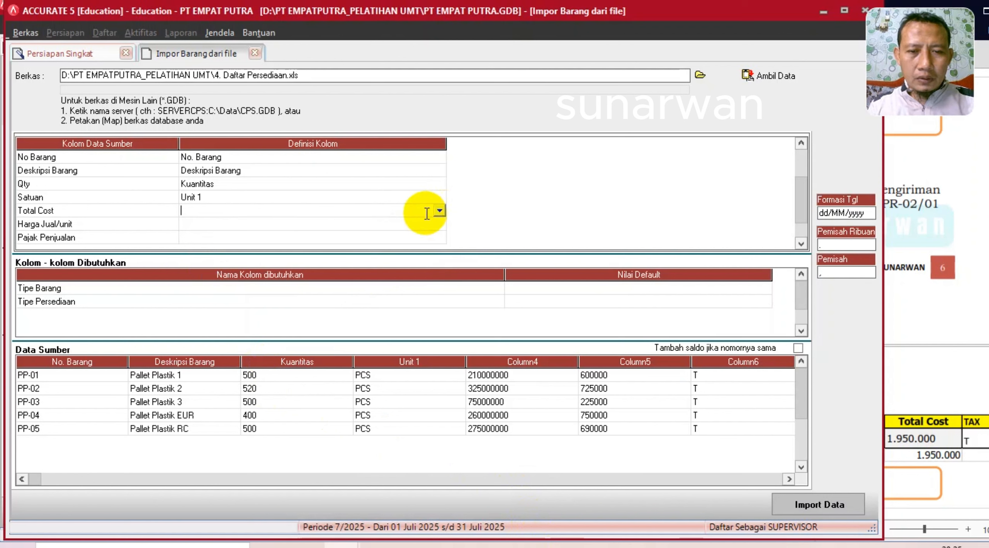
pyautogui.click(439, 211)
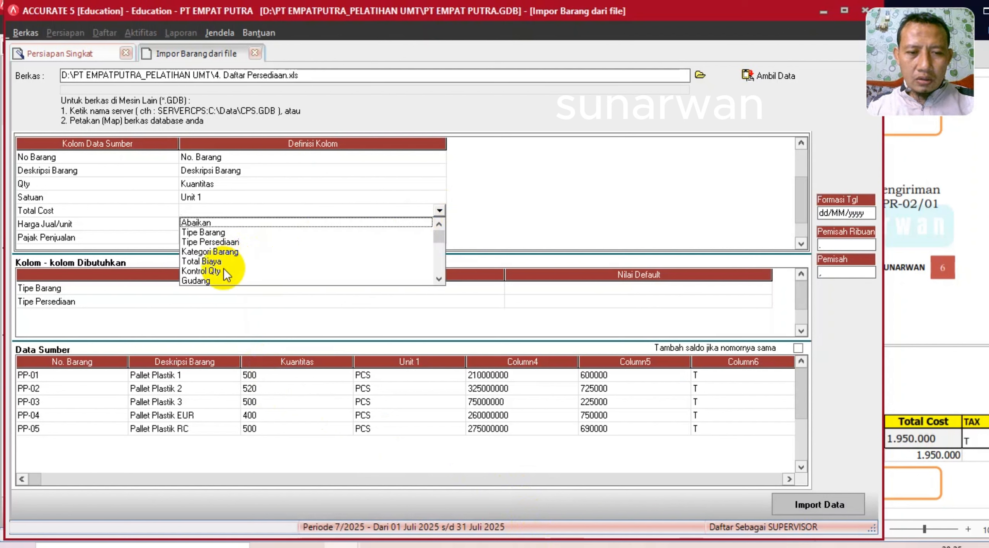
pyautogui.click(212, 261)
pyautogui.click(294, 228)
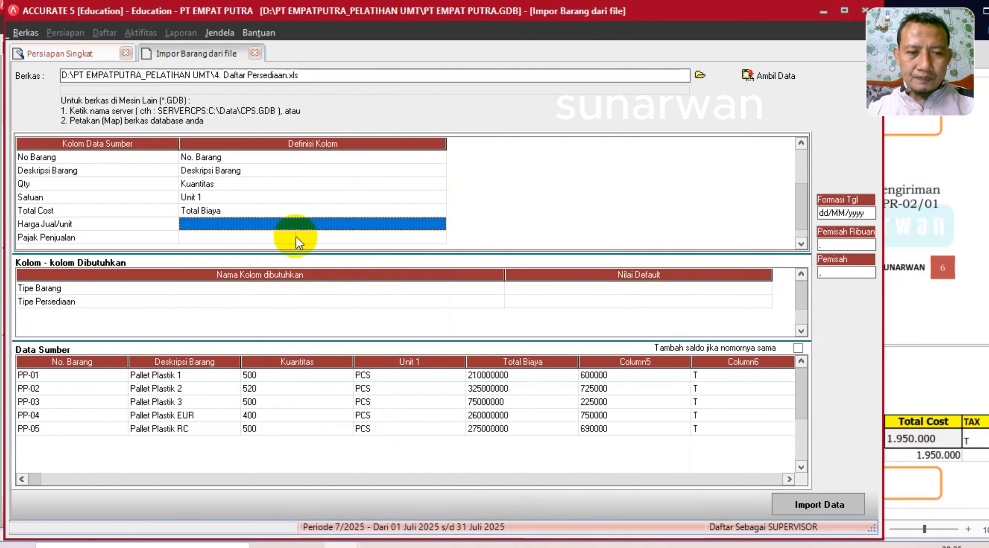
# - Map Harga Jual/unit to Def. Harga Jual 1
pyautogui.click(335, 224)
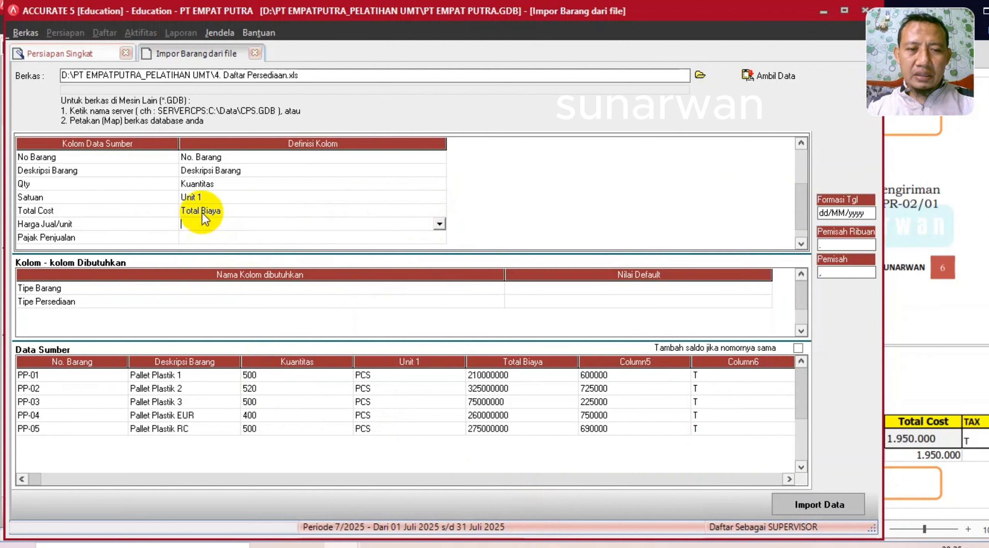
pyautogui.click(438, 224)
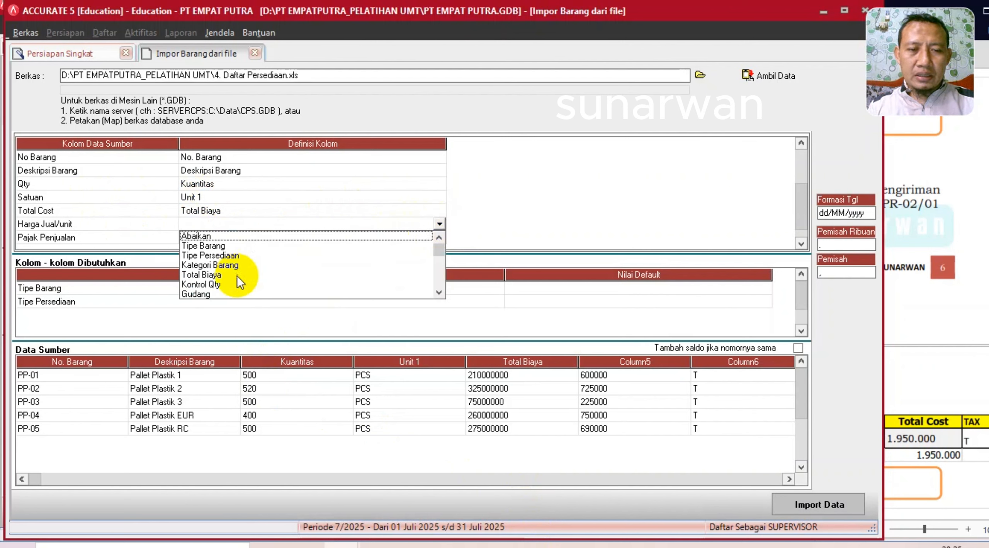
pyautogui.scroll(-7, 440, 289)
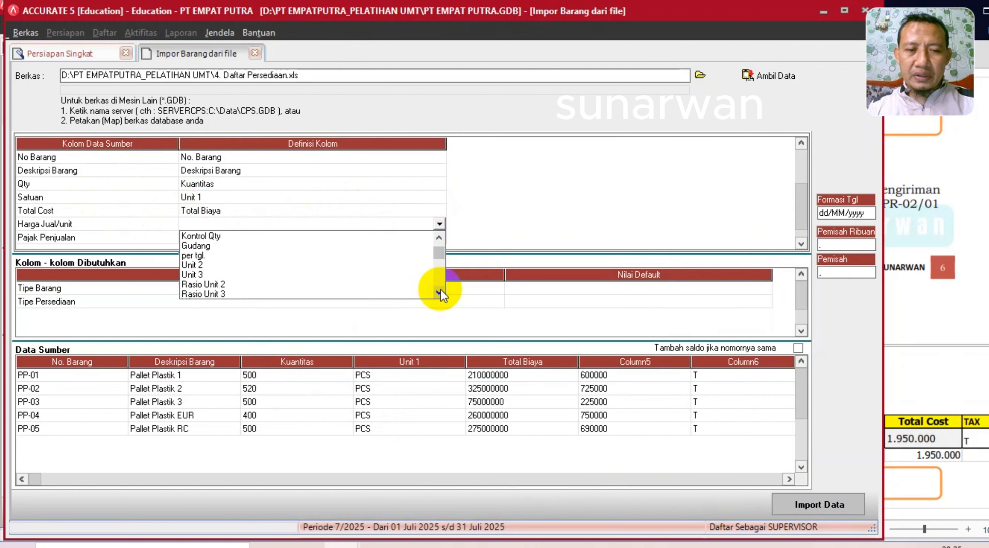
pyautogui.scroll(-2, 440, 289)
pyautogui.click(247, 275)
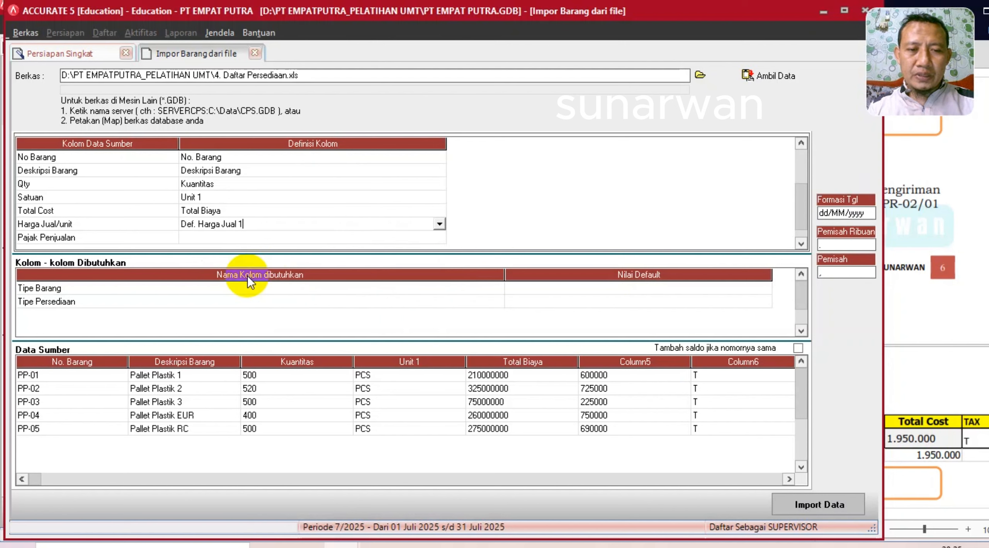
pyautogui.click(339, 242)
# - Map Pajak Penjualan to the sales tax code, defining source value T as PPN
pyautogui.click(438, 238)
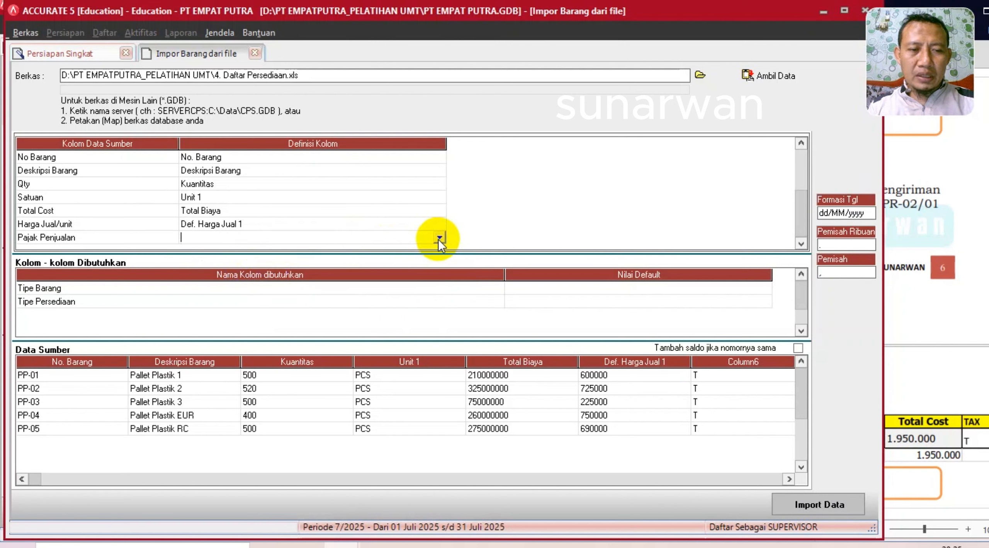
pyautogui.click(439, 237)
pyautogui.click(439, 306)
pyautogui.click(438, 306)
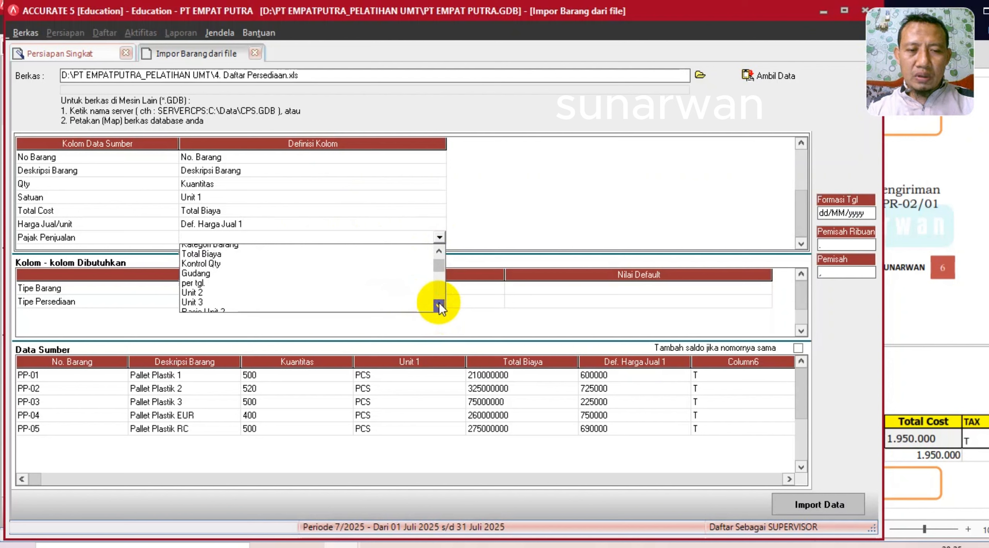
pyautogui.click(439, 306)
pyautogui.click(439, 306)
pyautogui.click(439, 306)
pyautogui.click(438, 306)
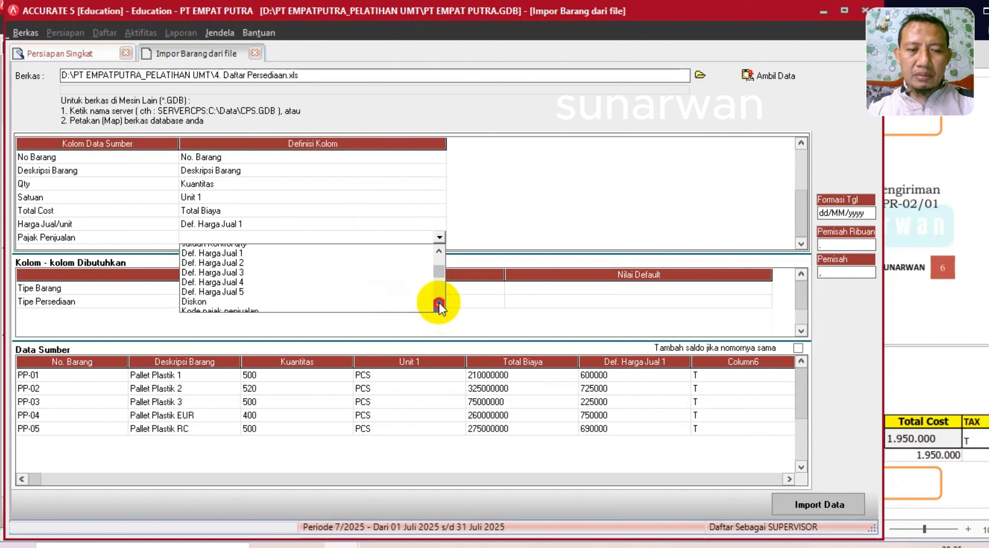
pyautogui.click(439, 306)
pyautogui.click(438, 306)
pyautogui.click(263, 288)
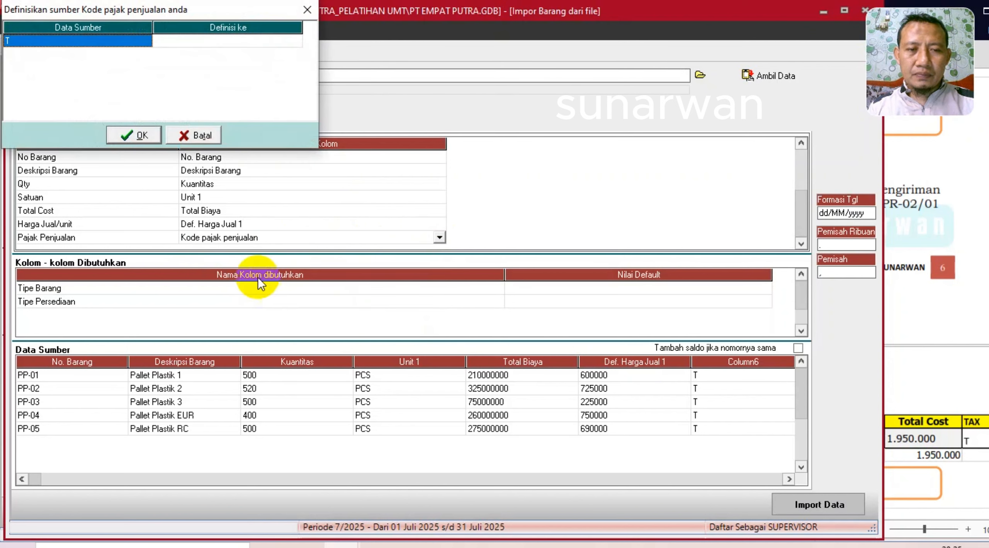
pyautogui.click(248, 44)
pyautogui.click(295, 40)
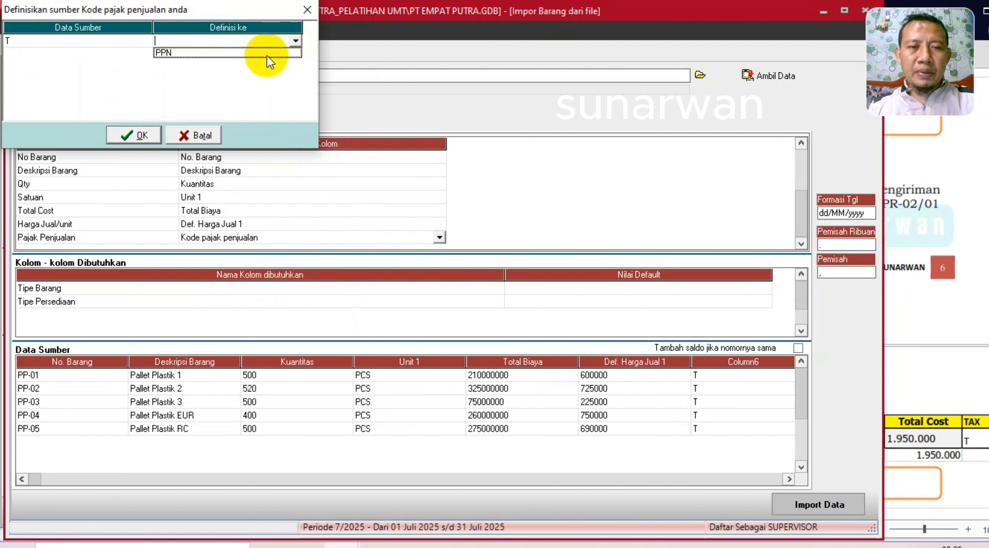
pyautogui.click(245, 55)
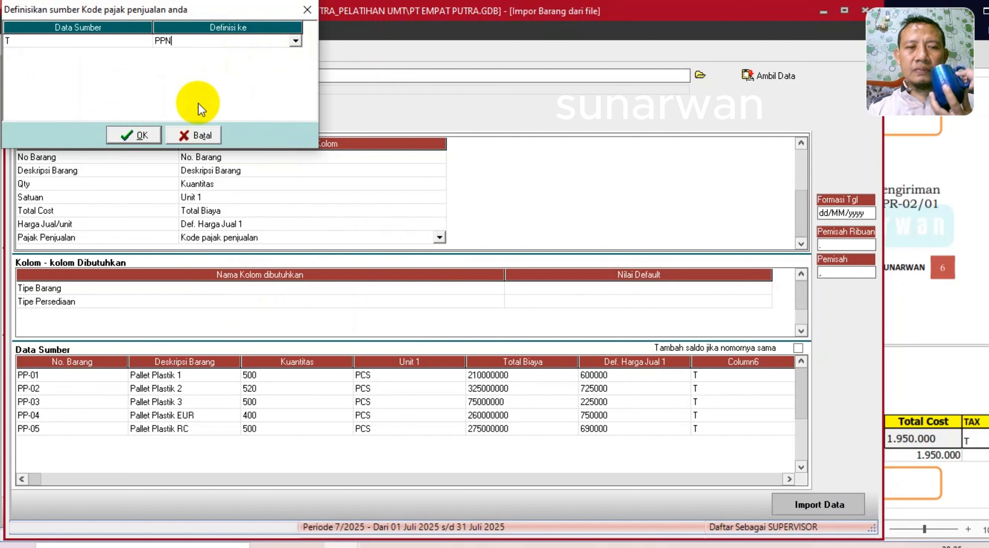
pyautogui.click(134, 135)
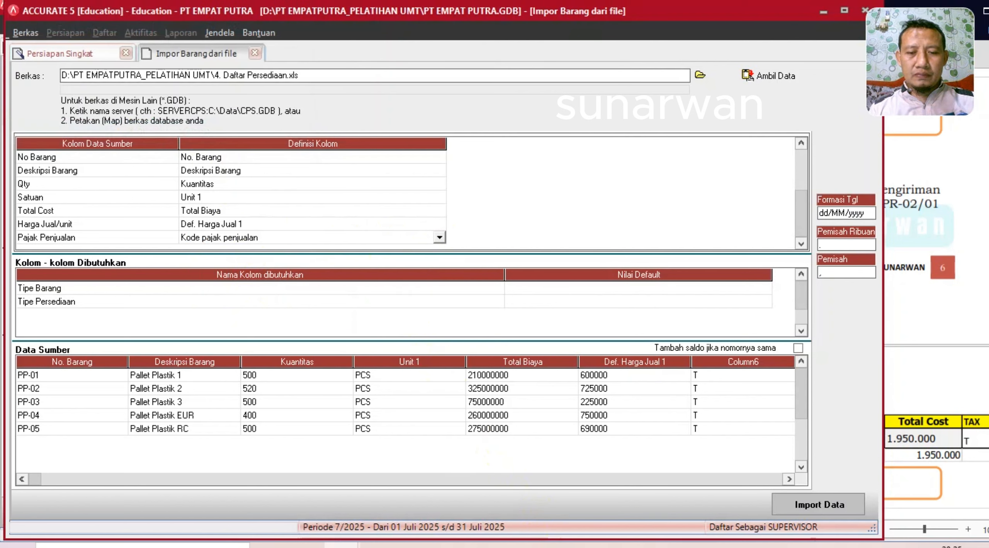
pyautogui.press('Down')
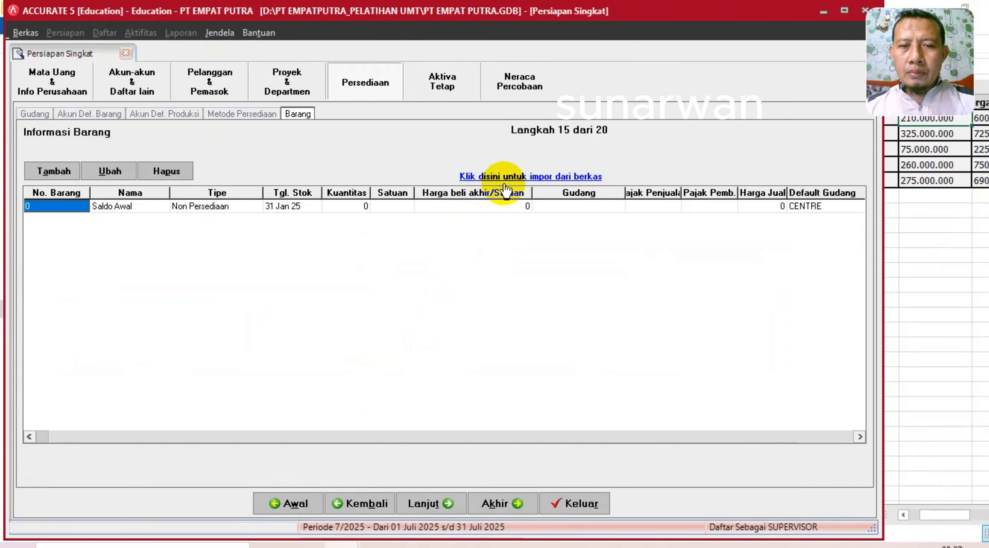
# - Load the Excel file 4. Daftar Persediaan.xls into a new item import's source data
pyautogui.click(504, 185)
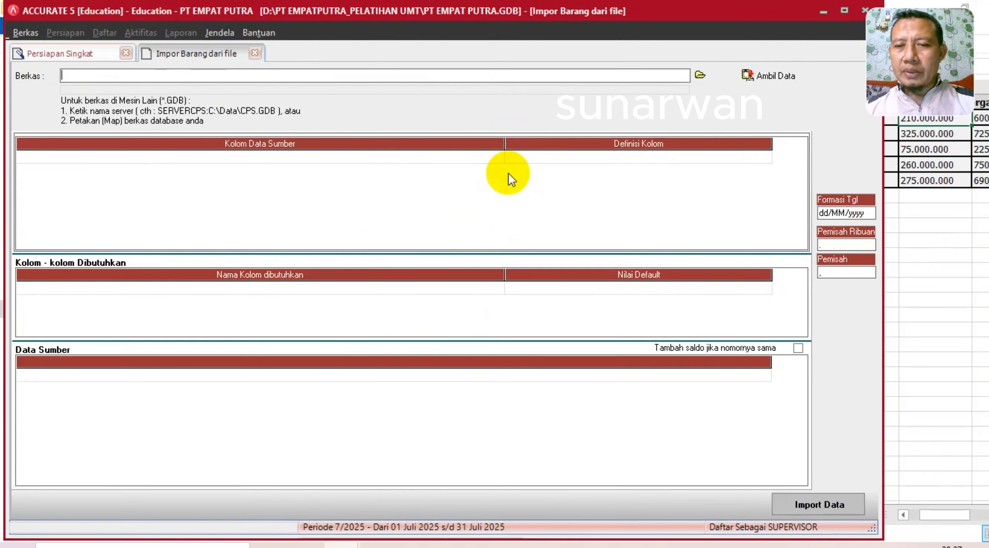
pyautogui.click(700, 76)
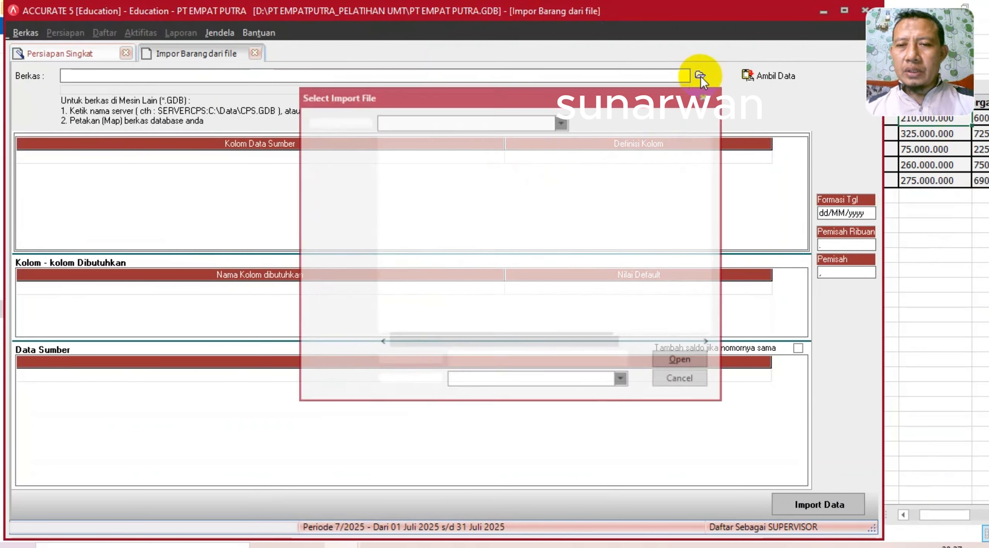
pyautogui.click(499, 382)
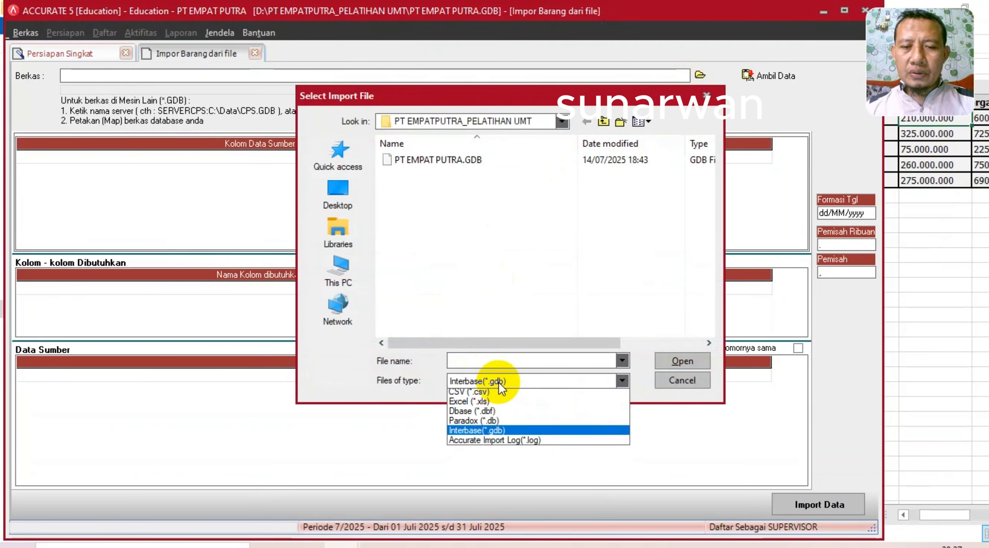
pyautogui.click(487, 405)
pyautogui.doubleClick(467, 206)
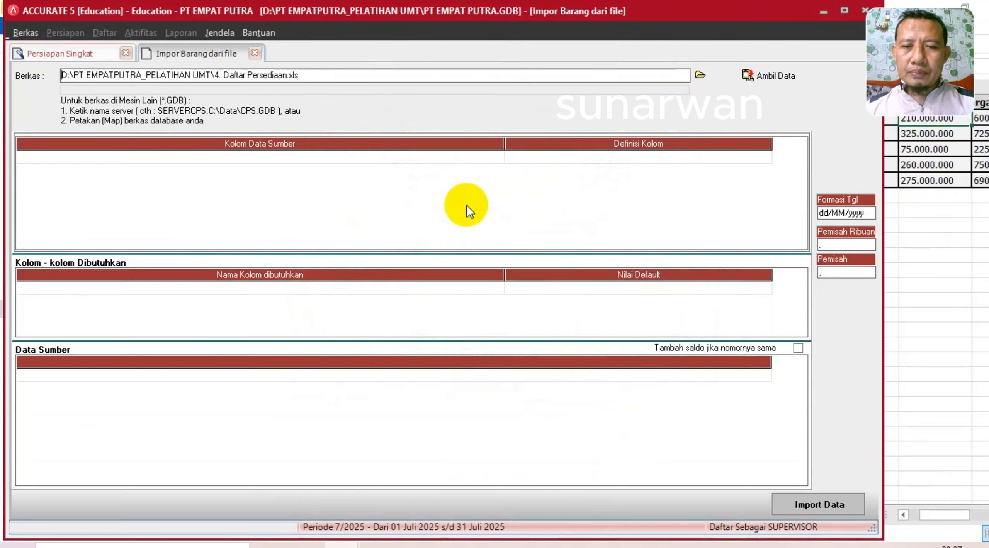
pyautogui.click(752, 77)
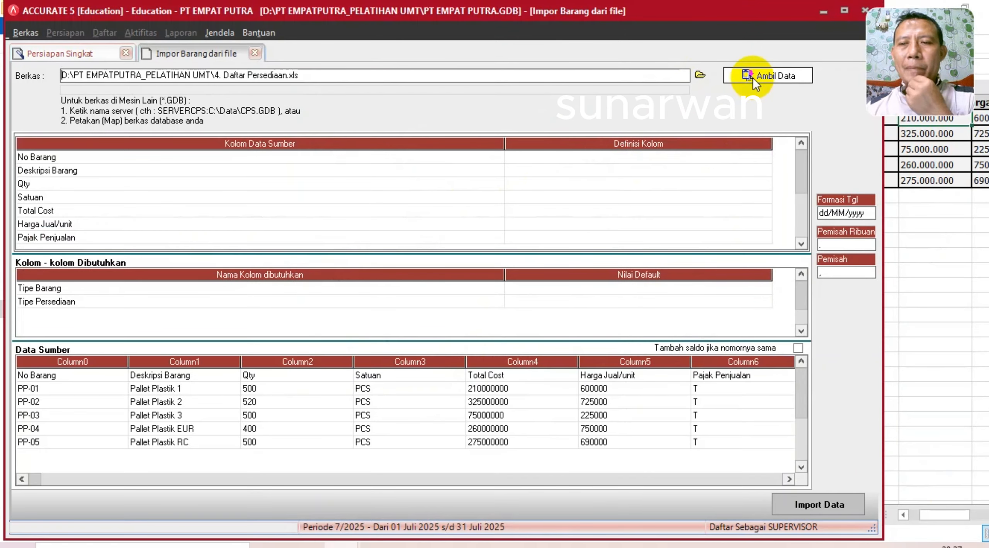
# - Delete the No Barang header row from the source data and narrow the column-name column
pyautogui.rightClick(363, 374)
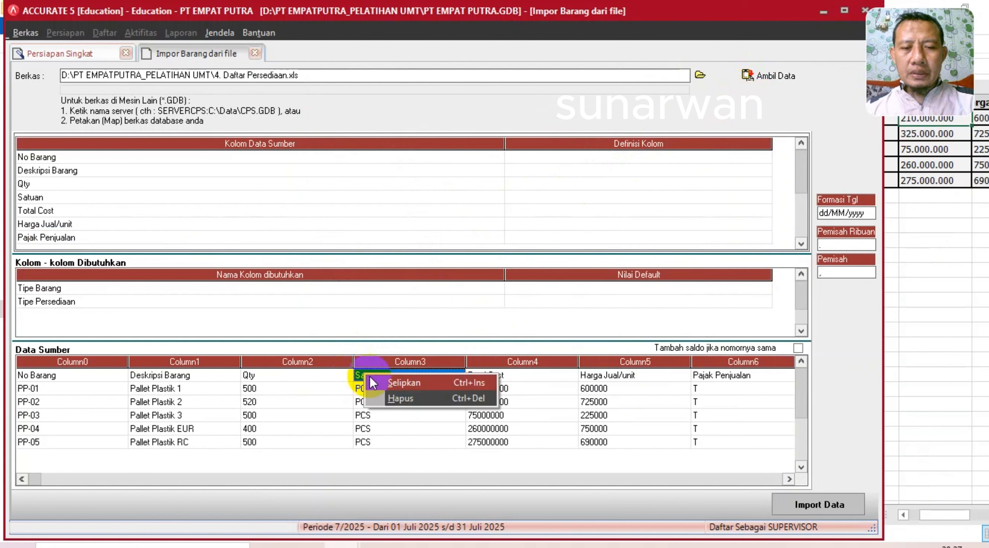
pyautogui.click(404, 402)
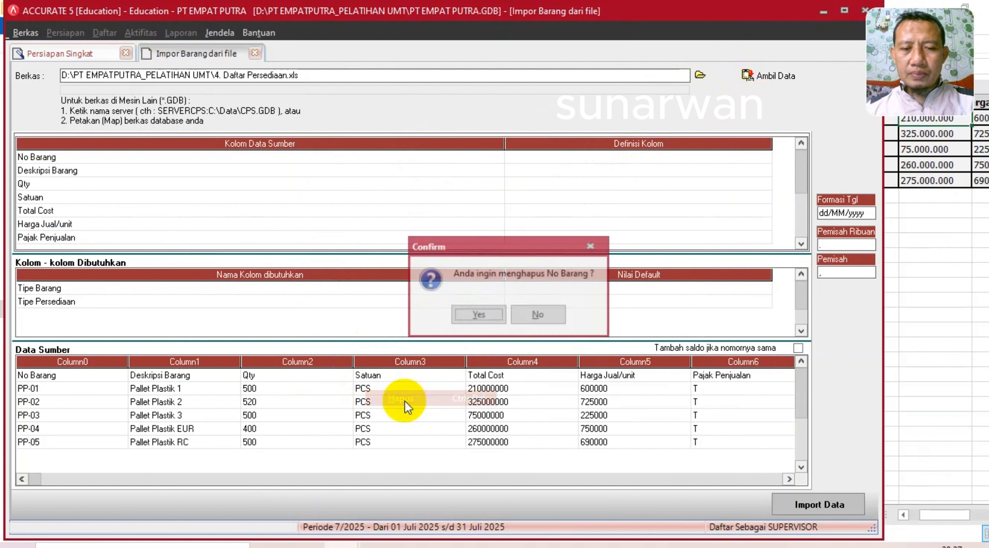
pyautogui.click(480, 314)
pyautogui.moveTo(504, 145); pyautogui.dragTo(243, 169)
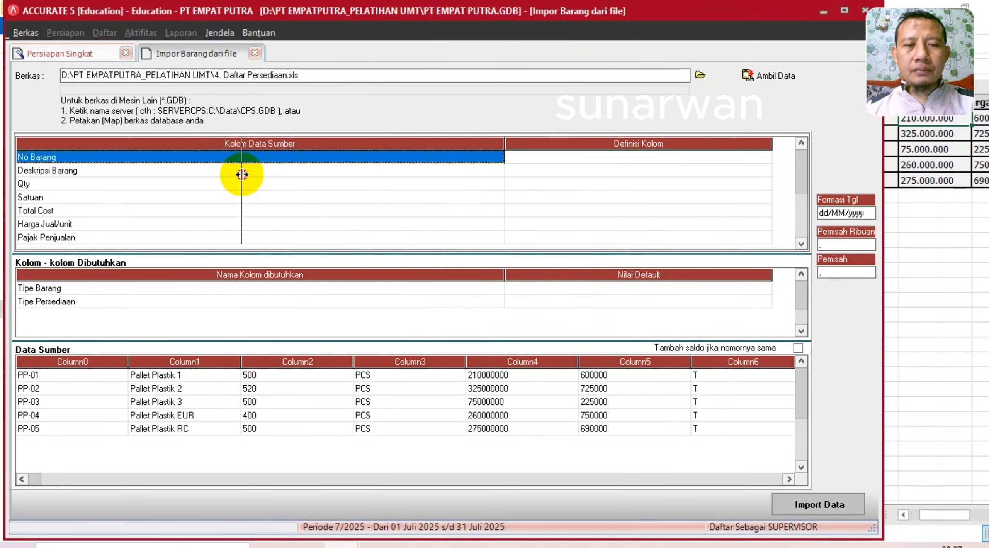
# - Map No Barang to No. Barang, Deskripsi Barang to Deskripsi Barang, and Qty to Kuantitas
pyautogui.click(448, 156)
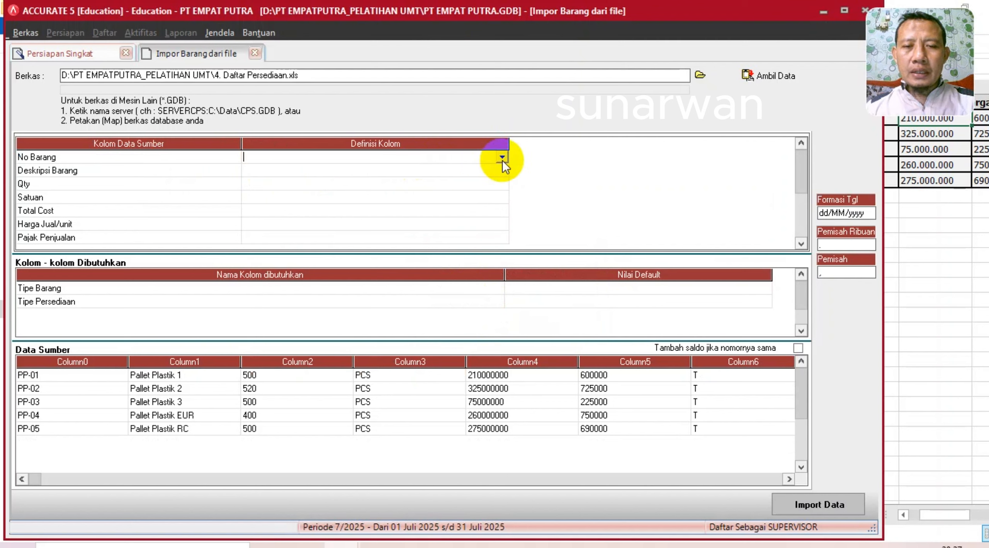
pyautogui.click(502, 159)
pyautogui.click(278, 178)
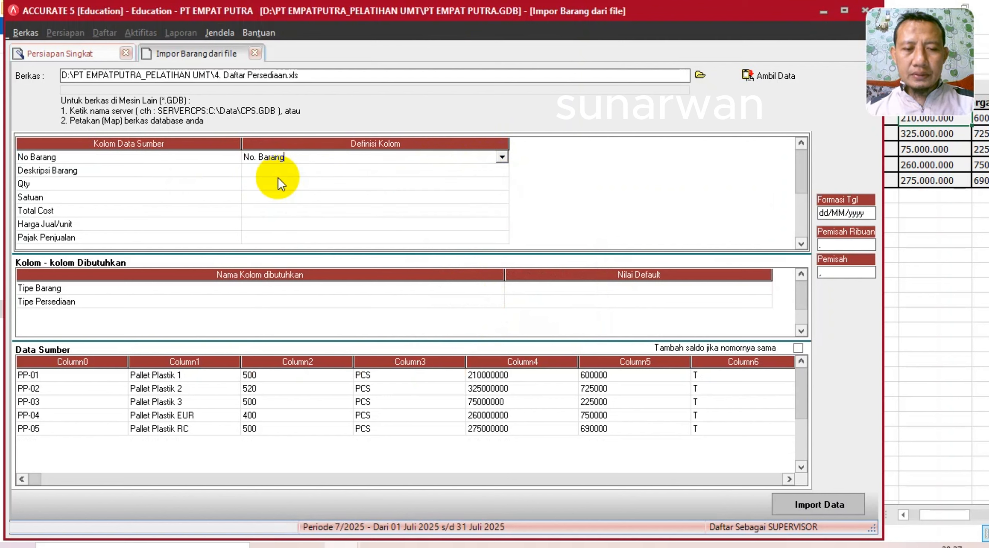
pyautogui.click(337, 173)
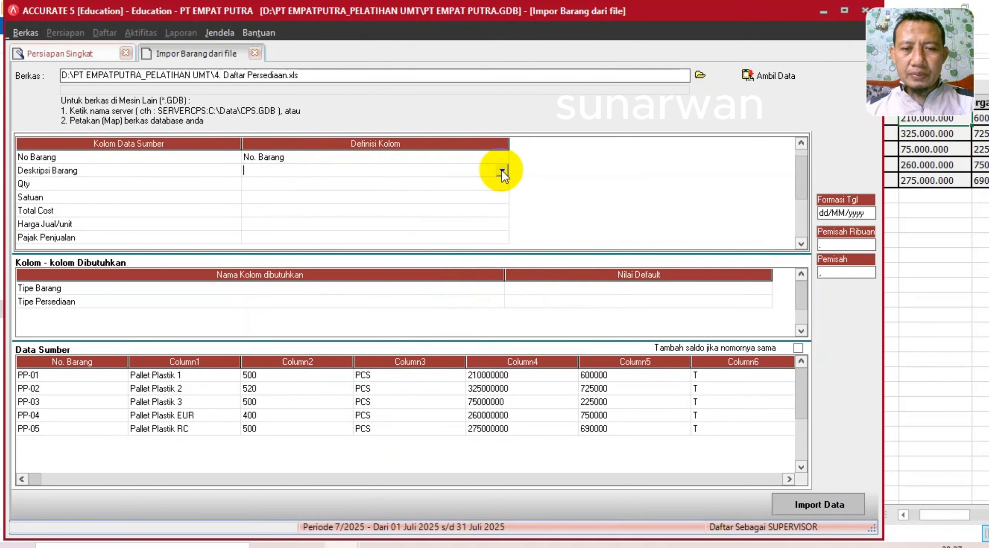
pyautogui.click(502, 170)
pyautogui.click(291, 204)
pyautogui.click(404, 184)
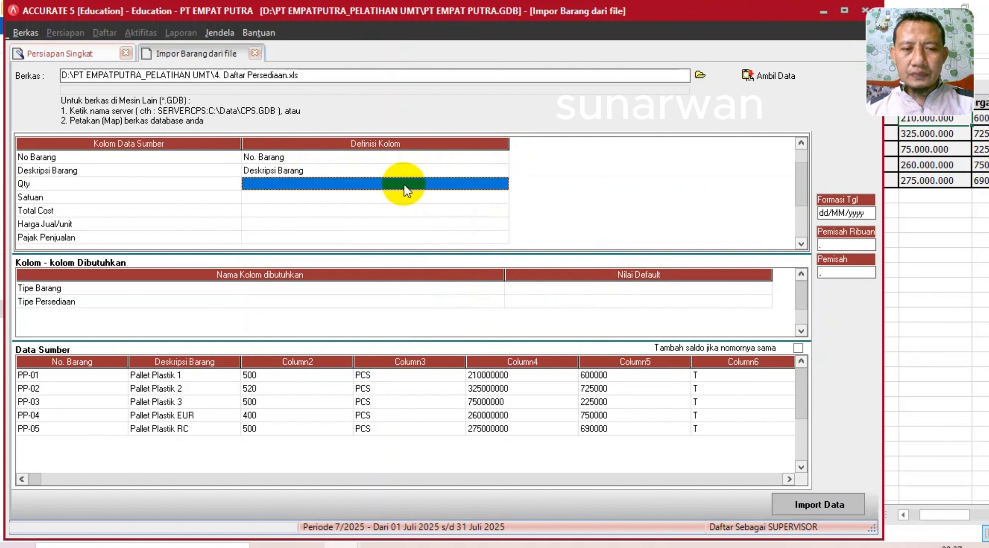
pyautogui.click(501, 184)
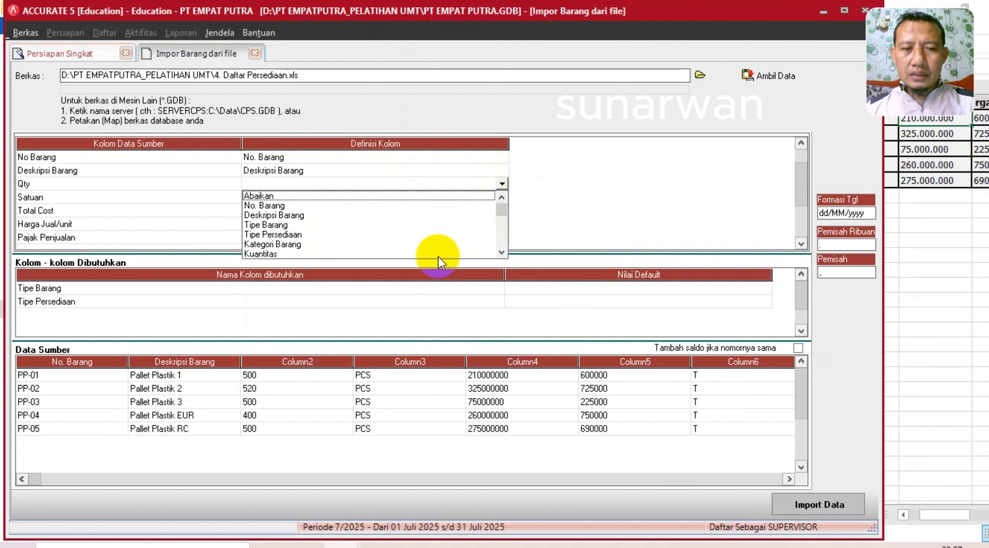
pyautogui.click(266, 253)
# - Map Satuan to Unit 1 and Total Cost to Total Biaya
pyautogui.click(330, 198)
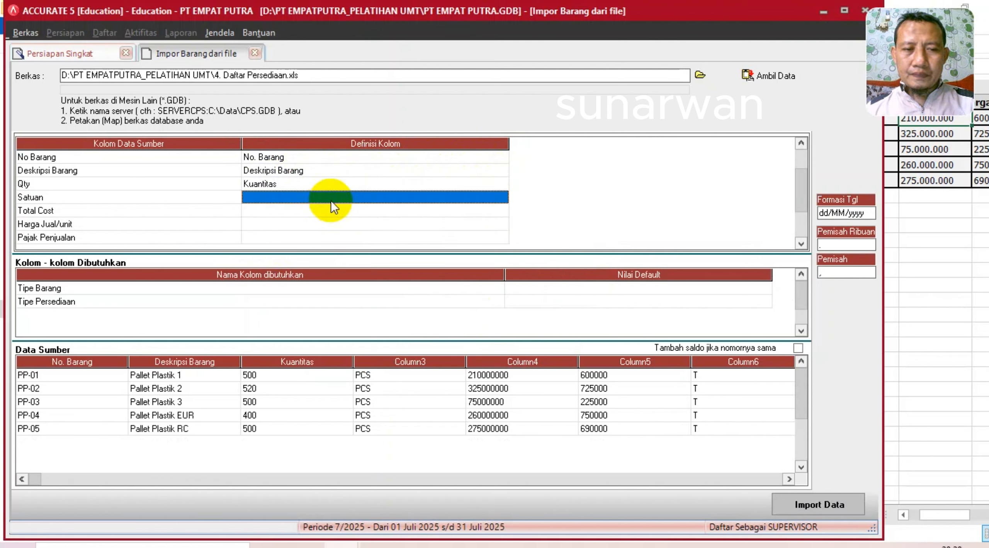
pyautogui.click(489, 198)
pyautogui.click(502, 197)
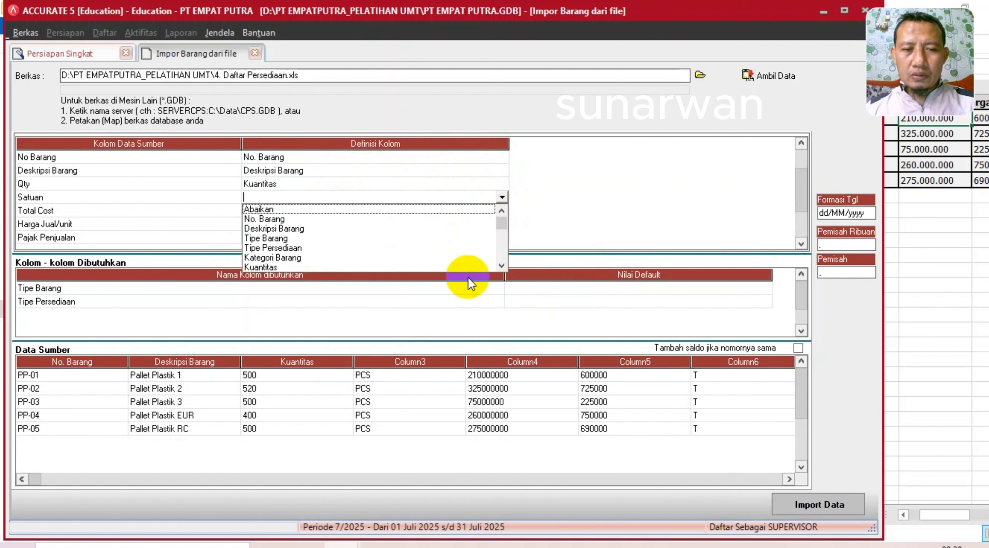
pyautogui.click(501, 266)
pyautogui.click(501, 266)
pyautogui.click(501, 266)
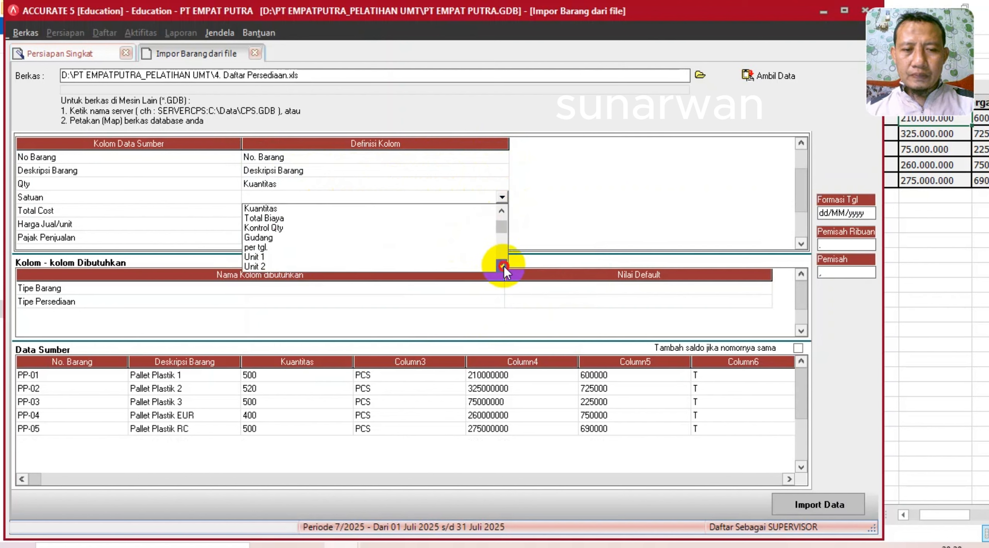
pyautogui.click(502, 265)
pyautogui.click(258, 239)
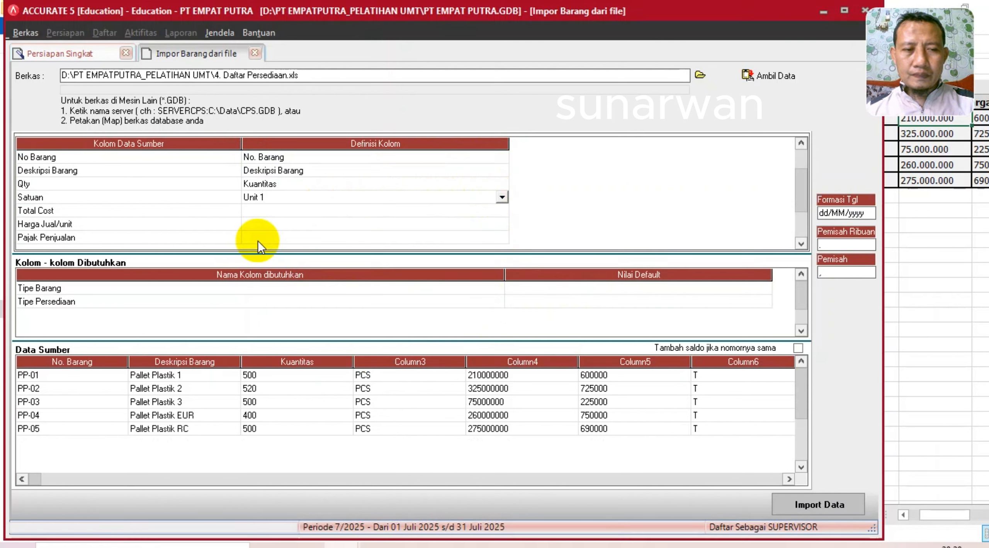
pyautogui.press('Return')
pyautogui.click(382, 210)
pyautogui.click(502, 211)
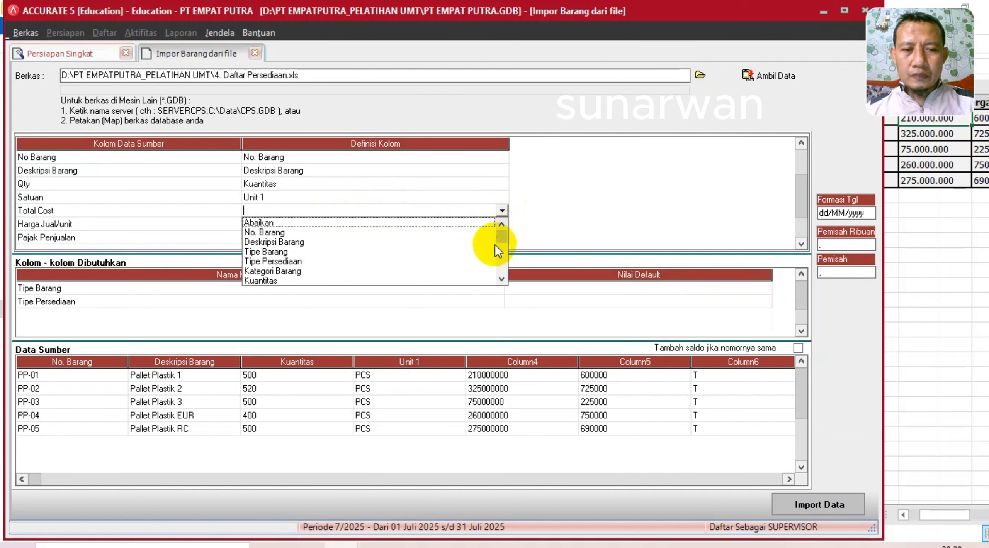
pyautogui.click(501, 279)
pyautogui.click(501, 278)
pyautogui.click(502, 279)
pyautogui.click(501, 278)
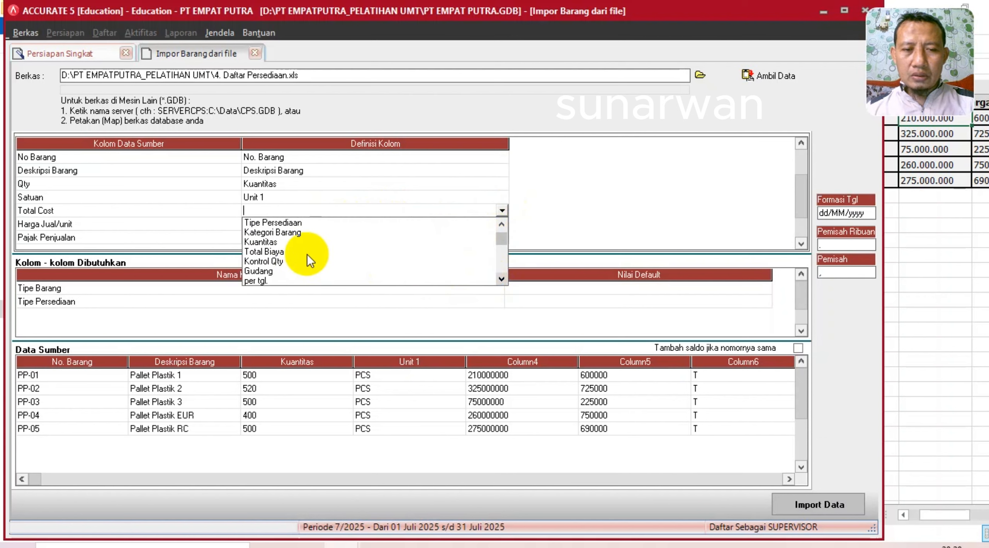
pyautogui.click(281, 252)
# - Map Harga Jual/unit to Def. Harga Jual 1
pyautogui.click(371, 226)
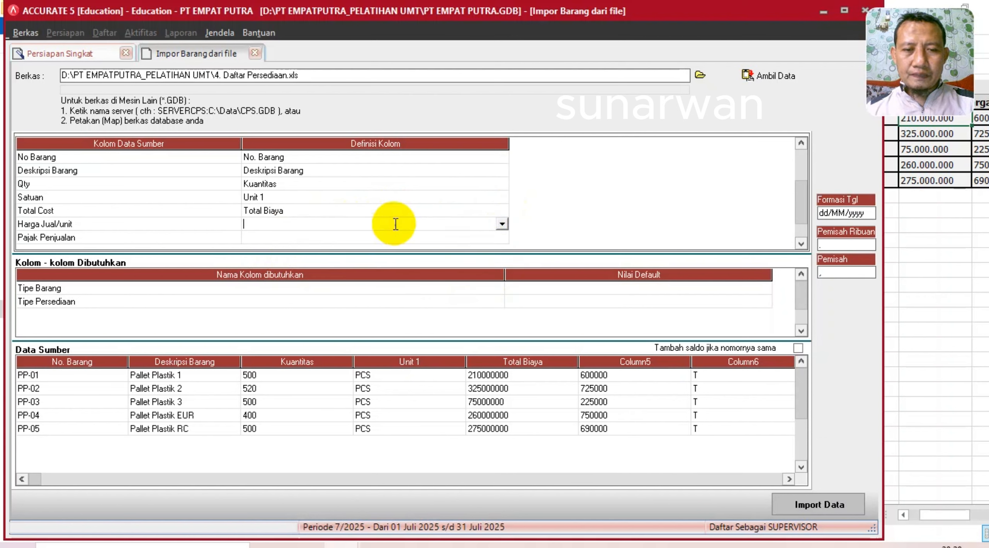
pyautogui.click(502, 224)
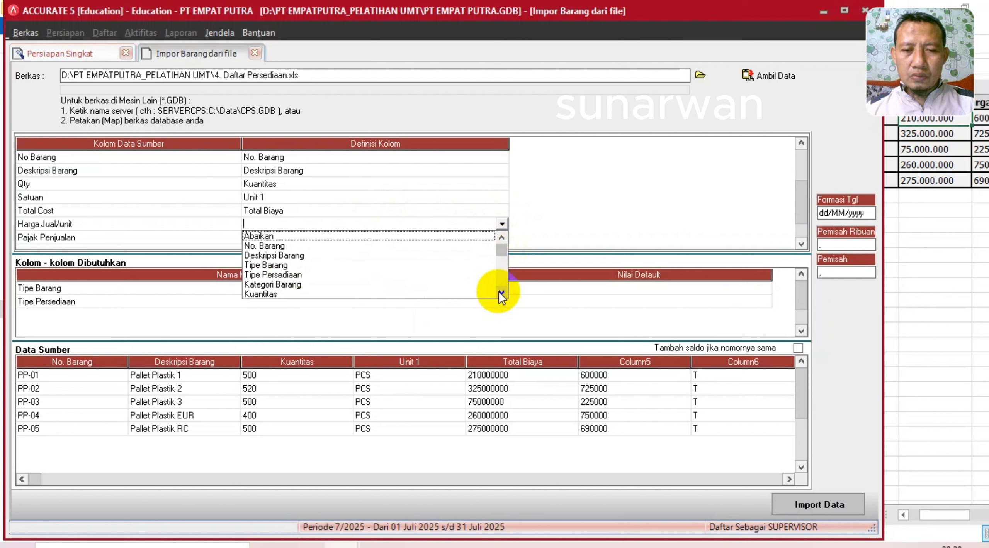
pyautogui.click(500, 292)
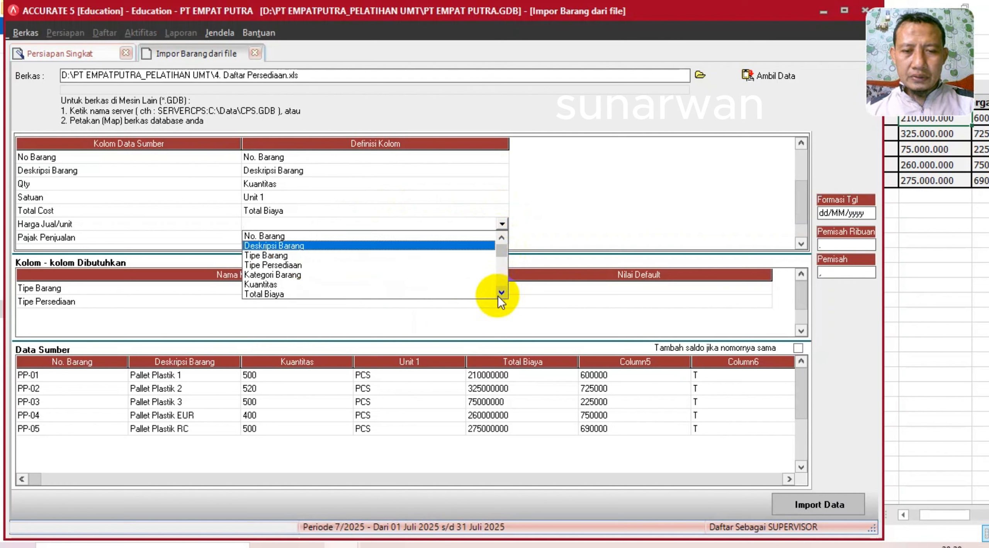
pyautogui.click(501, 293)
pyautogui.click(500, 294)
pyautogui.click(500, 294)
pyautogui.click(501, 293)
pyautogui.click(502, 293)
pyautogui.click(501, 293)
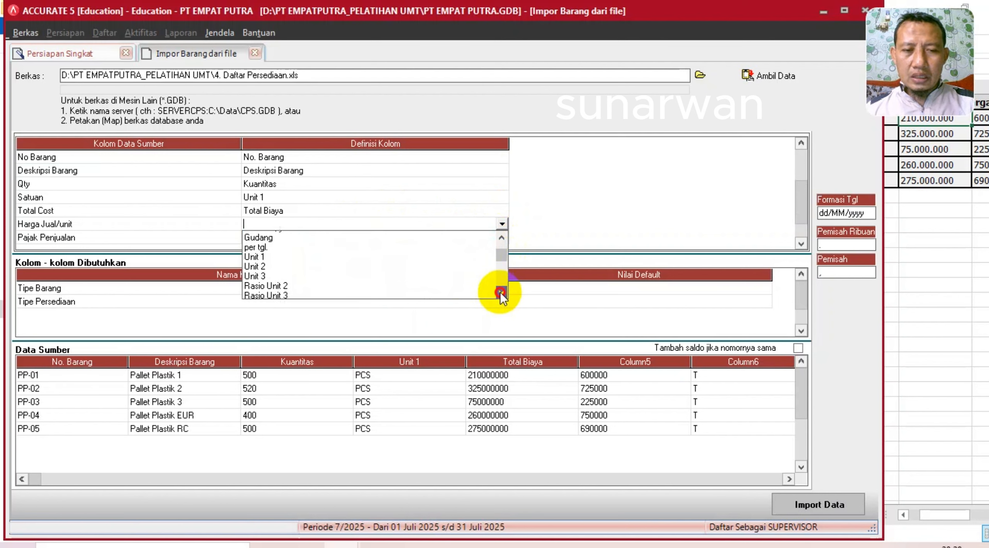
pyautogui.click(501, 294)
pyautogui.click(502, 294)
pyautogui.click(501, 294)
pyautogui.click(501, 294)
pyautogui.click(303, 275)
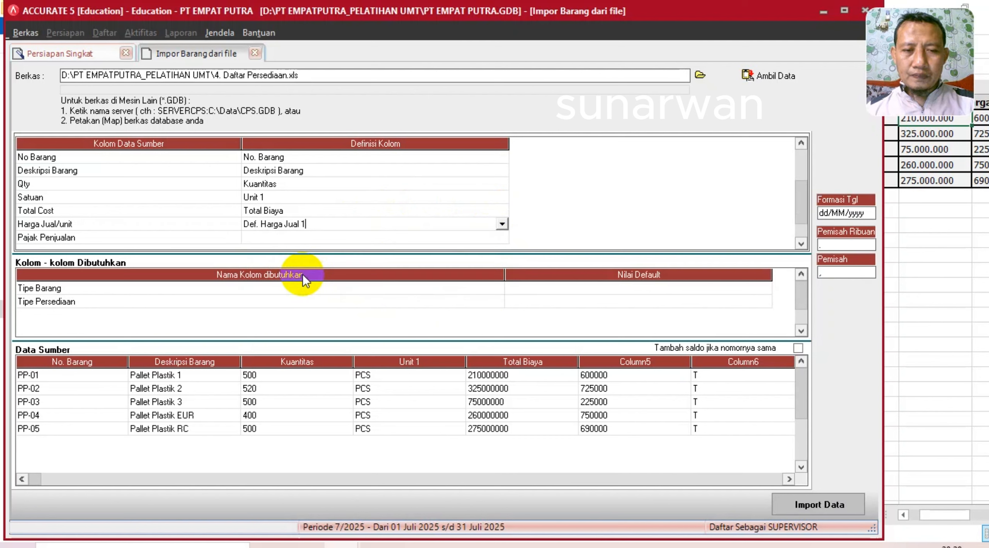
# - Map Pajak Penjualan to the sales tax code, with source value T meaning PPN
pyautogui.click(470, 239)
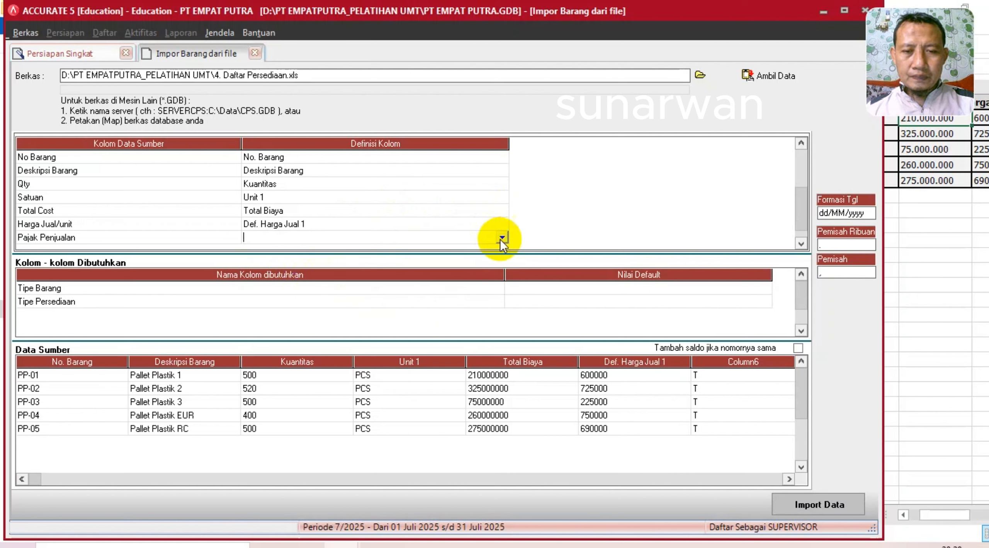
pyautogui.click(502, 238)
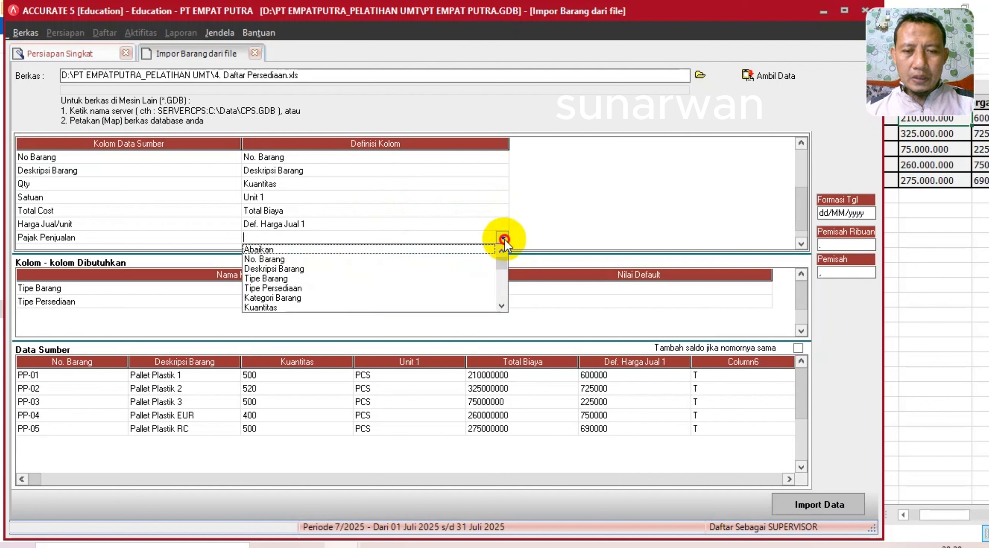
pyautogui.click(502, 303)
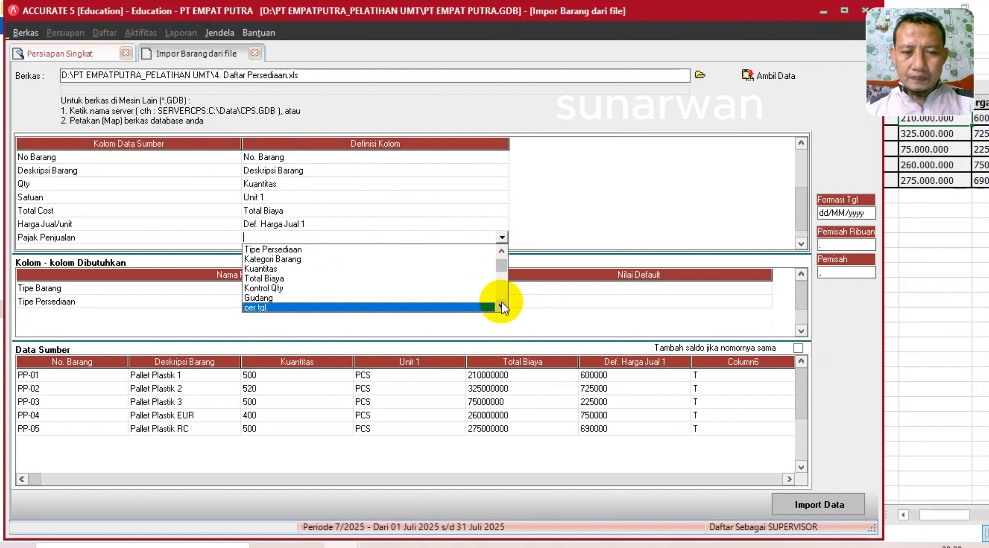
pyautogui.click(501, 303)
pyautogui.click(501, 303)
pyautogui.click(501, 304)
pyautogui.click(502, 304)
pyautogui.click(501, 304)
pyautogui.click(502, 304)
pyautogui.click(501, 304)
pyautogui.click(501, 304)
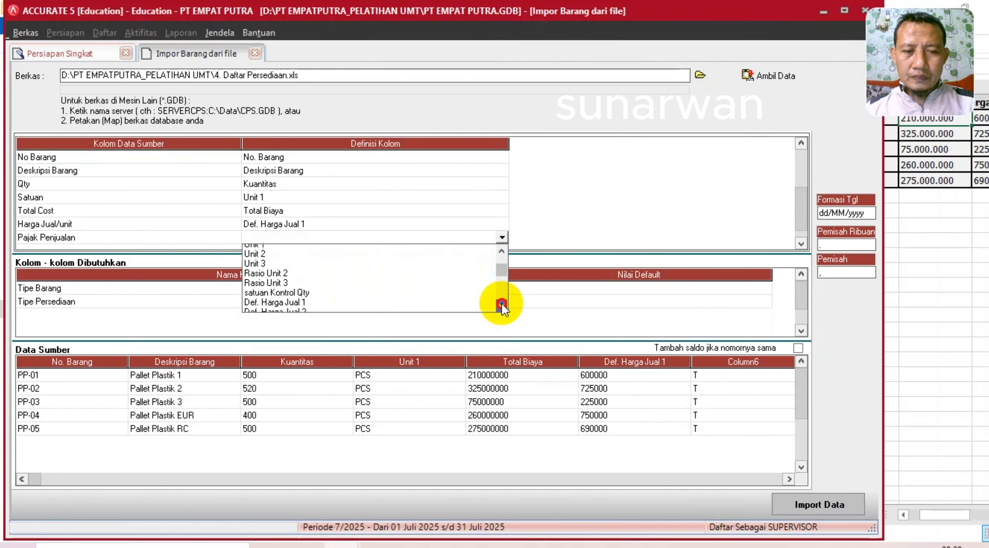
pyautogui.click(501, 304)
pyautogui.click(501, 305)
pyautogui.click(501, 304)
pyautogui.click(501, 304)
pyautogui.click(501, 304)
pyautogui.click(501, 304)
pyautogui.click(501, 304)
pyautogui.click(502, 304)
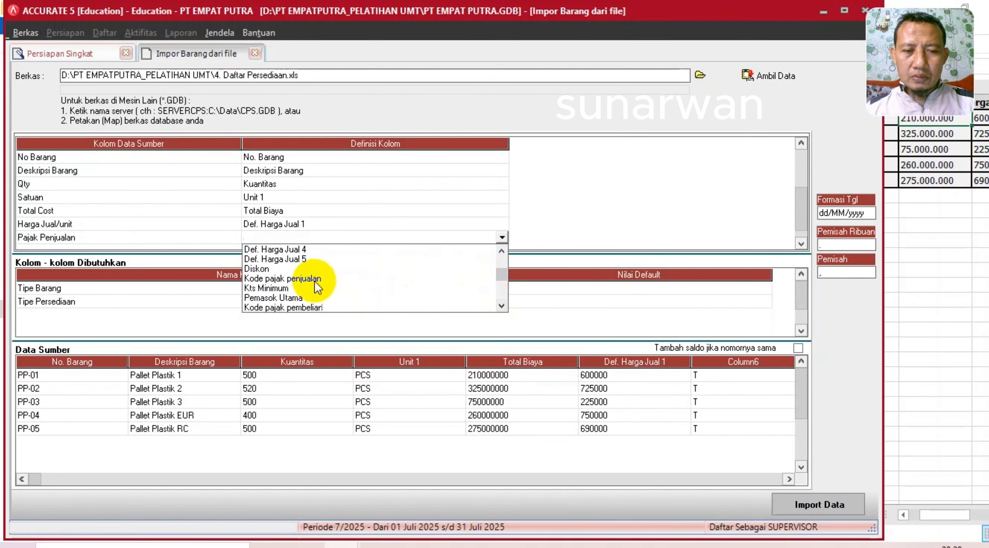
pyautogui.click(303, 278)
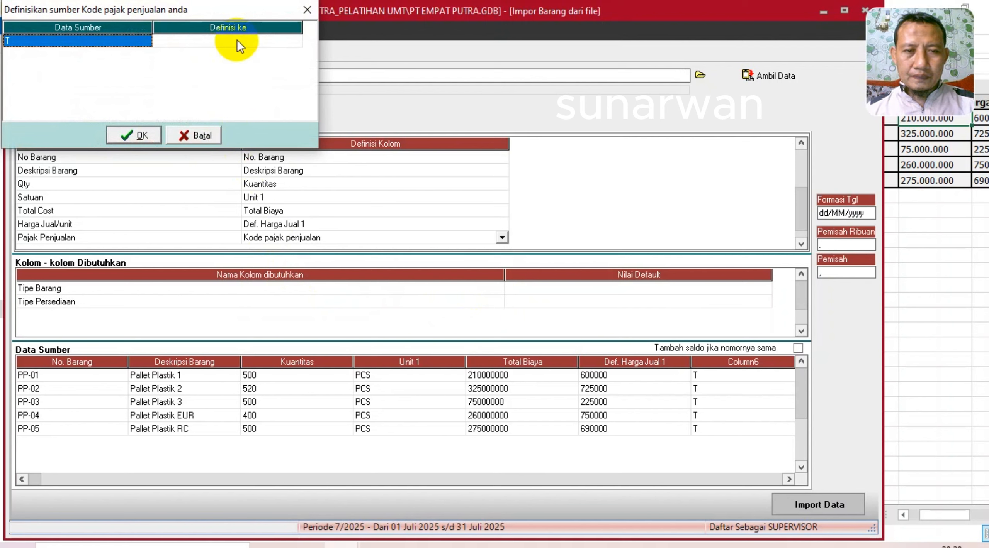
pyautogui.click(237, 40)
pyautogui.click(294, 40)
pyautogui.click(262, 52)
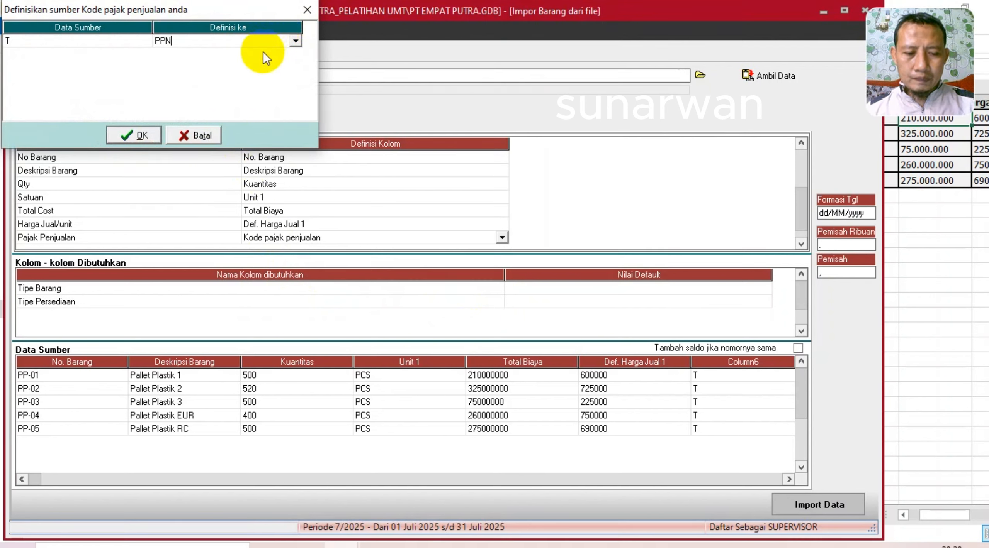
pyautogui.click(133, 134)
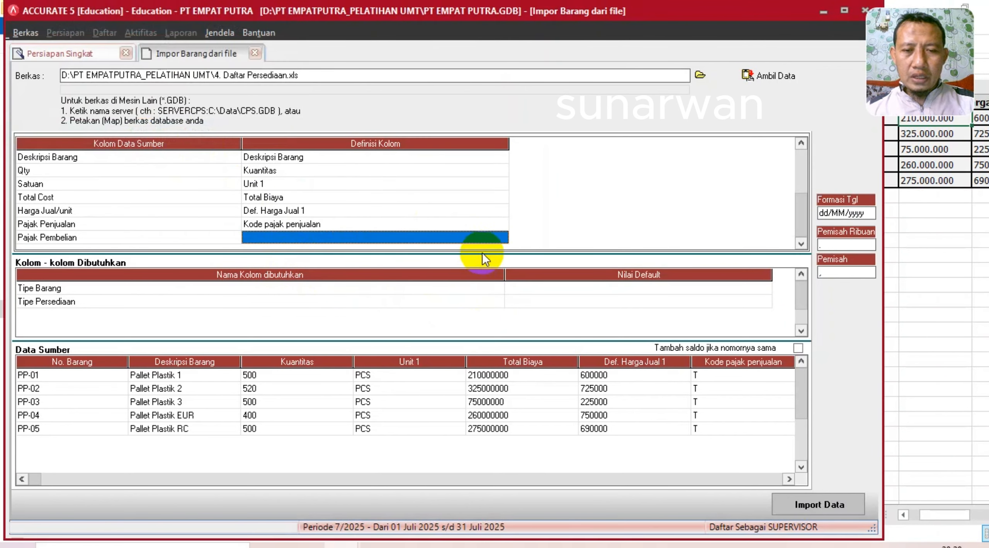
# - Map Pajak Pembelian to the purchase tax code, with source value T meaning PPN
pyautogui.click(481, 238)
pyautogui.click(502, 238)
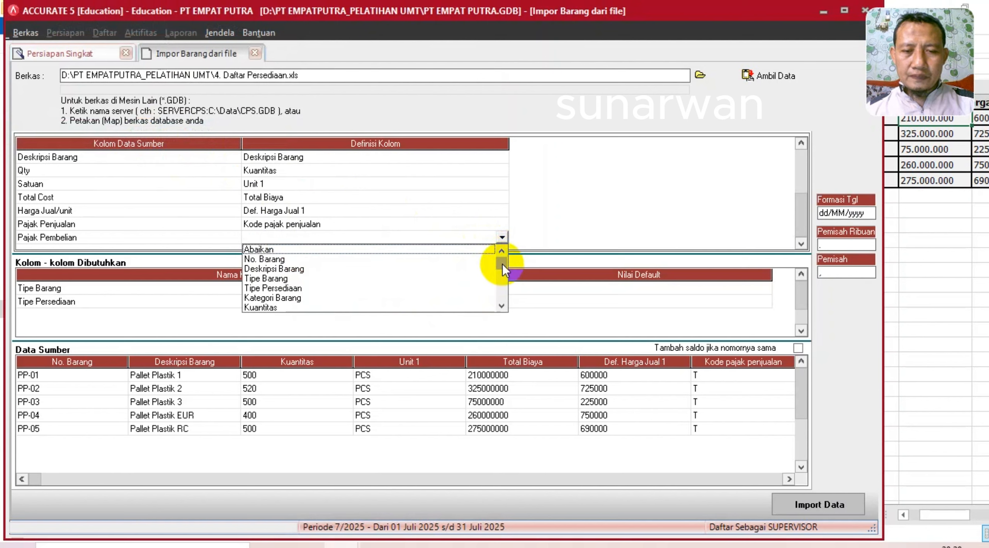
pyautogui.moveTo(502, 264); pyautogui.dragTo(501, 273)
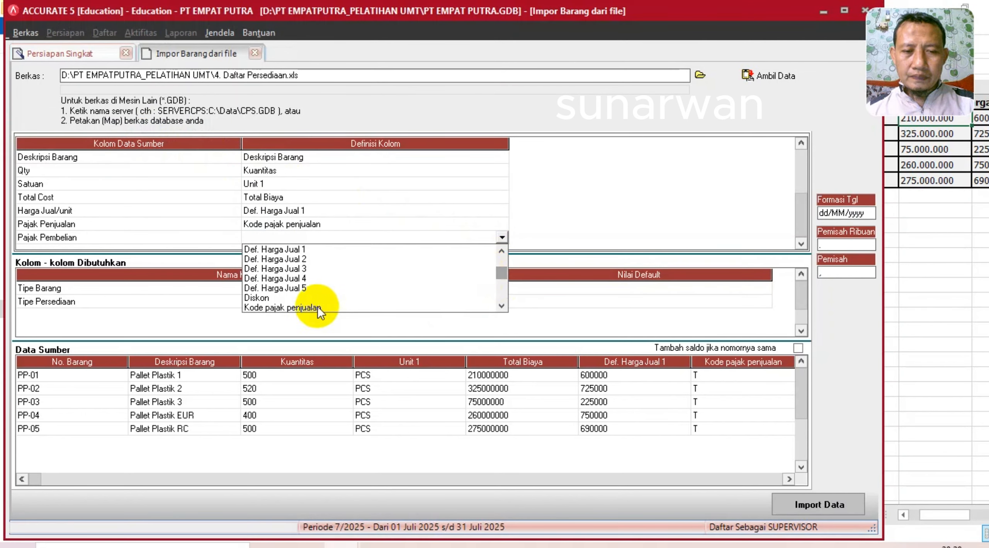
pyautogui.scroll(-3, 324, 309)
pyautogui.click(313, 279)
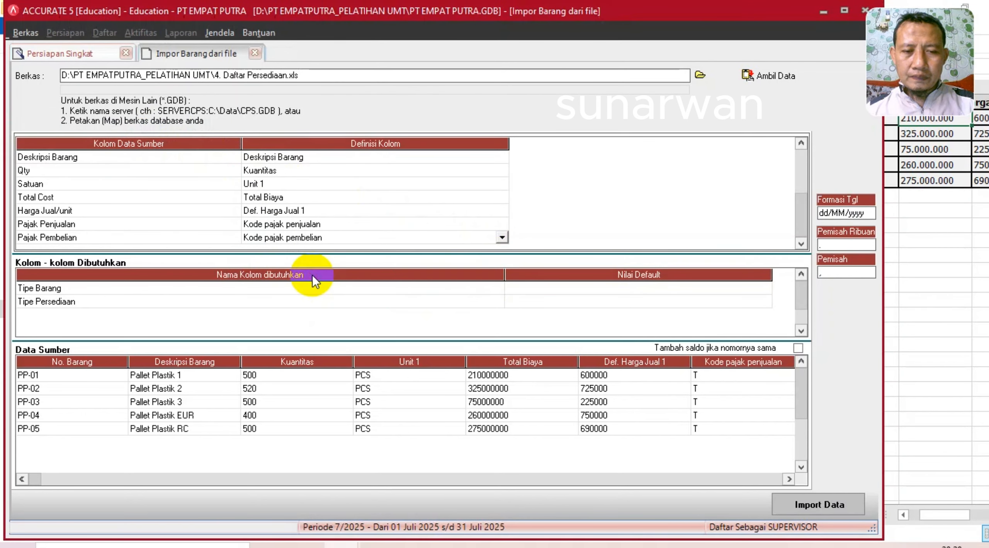
pyautogui.click(247, 41)
pyautogui.click(294, 40)
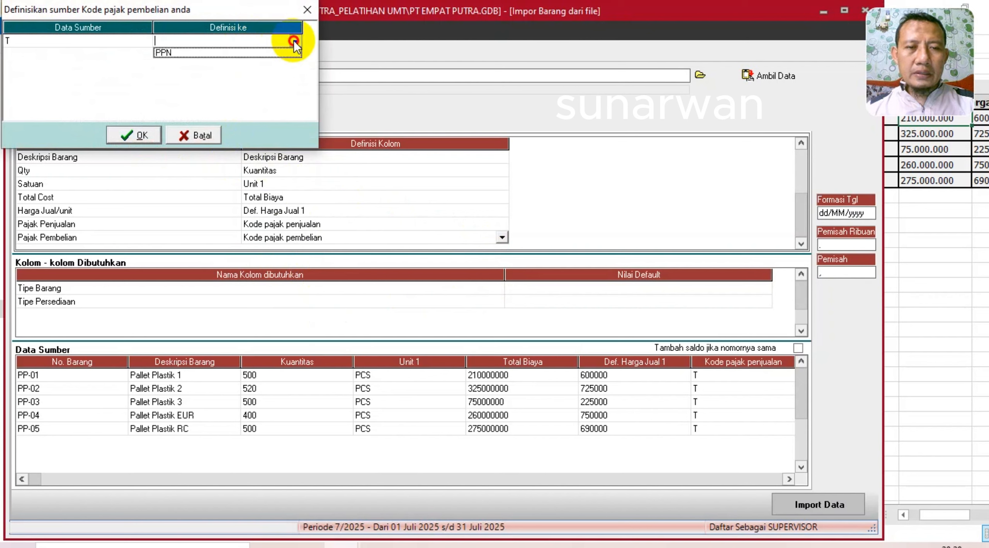
pyautogui.click(265, 53)
pyautogui.click(151, 133)
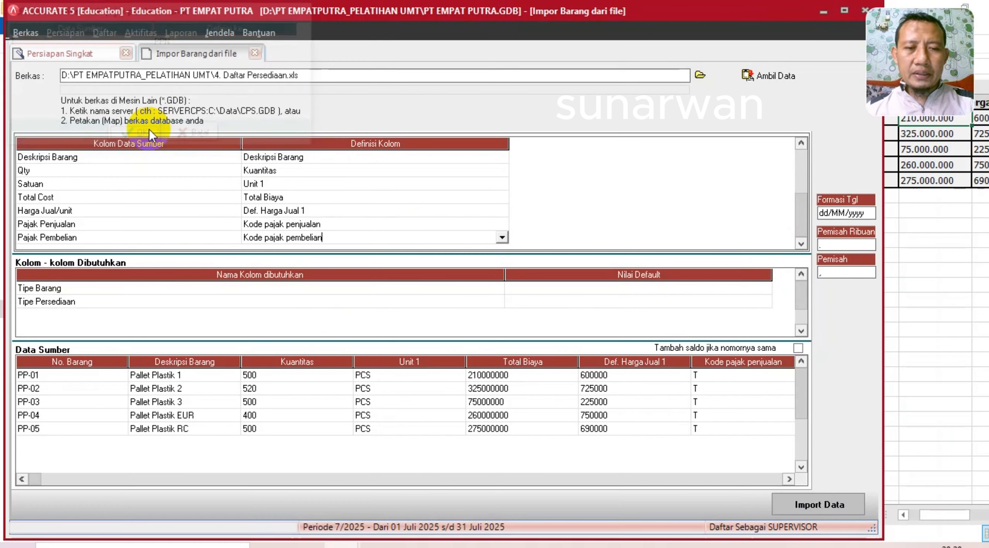
pyautogui.click(616, 288)
# - Set the Tipe Barang default value to Persediaan
pyautogui.click(763, 289)
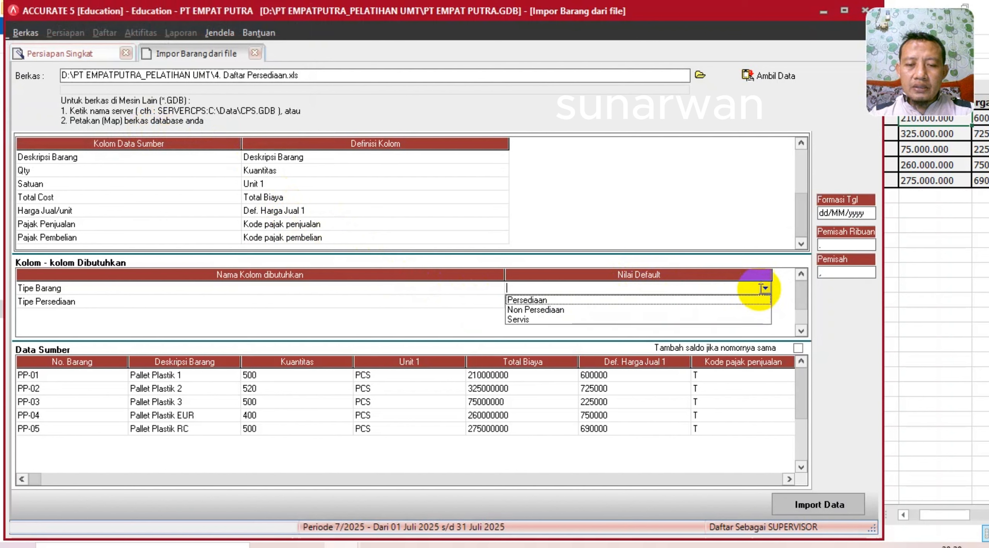
pyautogui.click(534, 301)
pyautogui.click(534, 303)
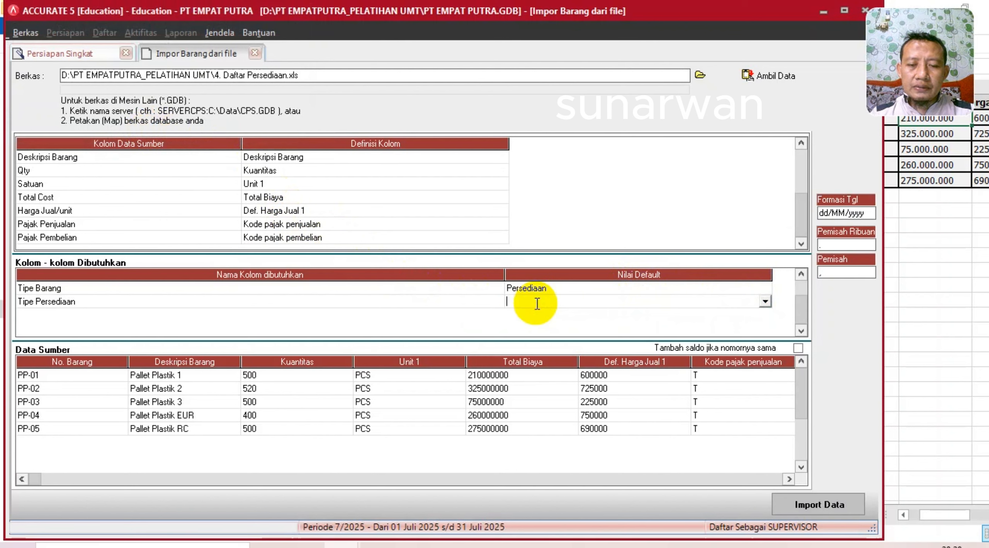
pyautogui.click(763, 302)
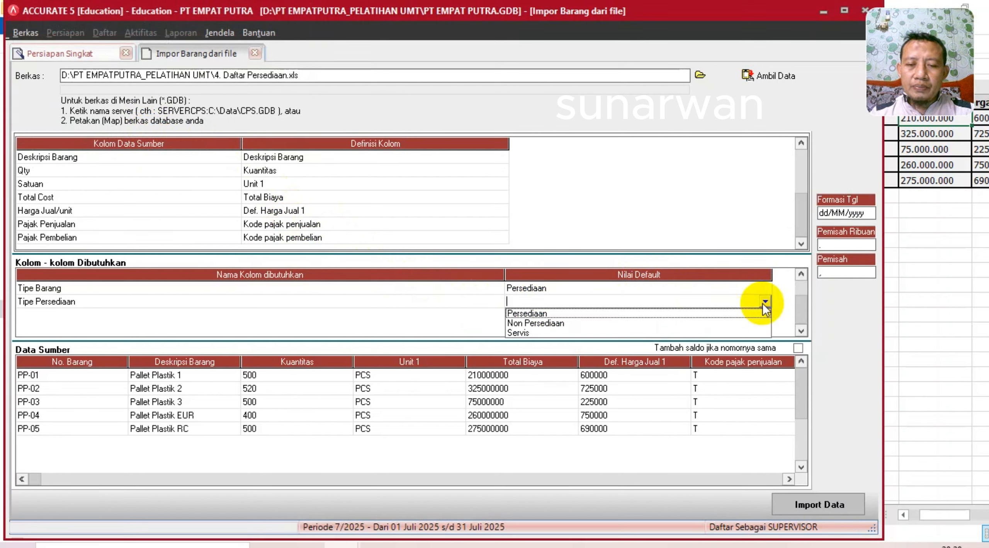
pyautogui.click(547, 289)
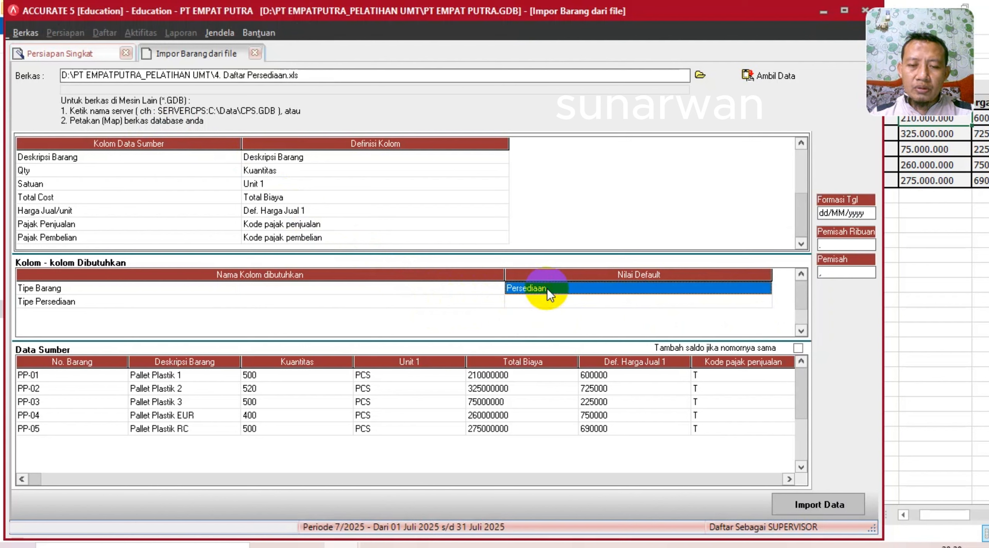
pyautogui.press('Down')
pyautogui.press('Down')
pyautogui.press('Up')
pyautogui.press('Up')
# - Set the Tipe Persediaan default to Barang Jadi and import the five items
pyautogui.click(686, 301)
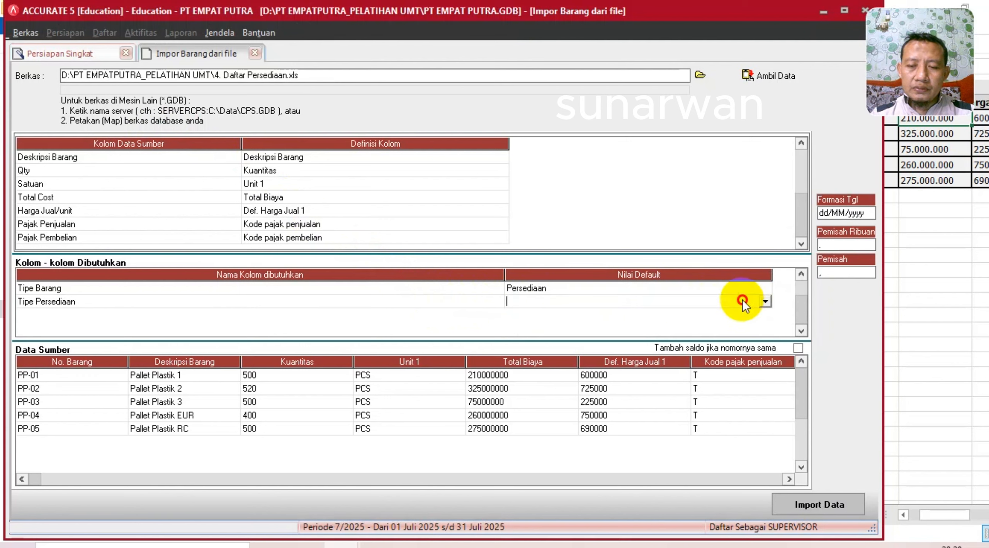
pyautogui.click(764, 302)
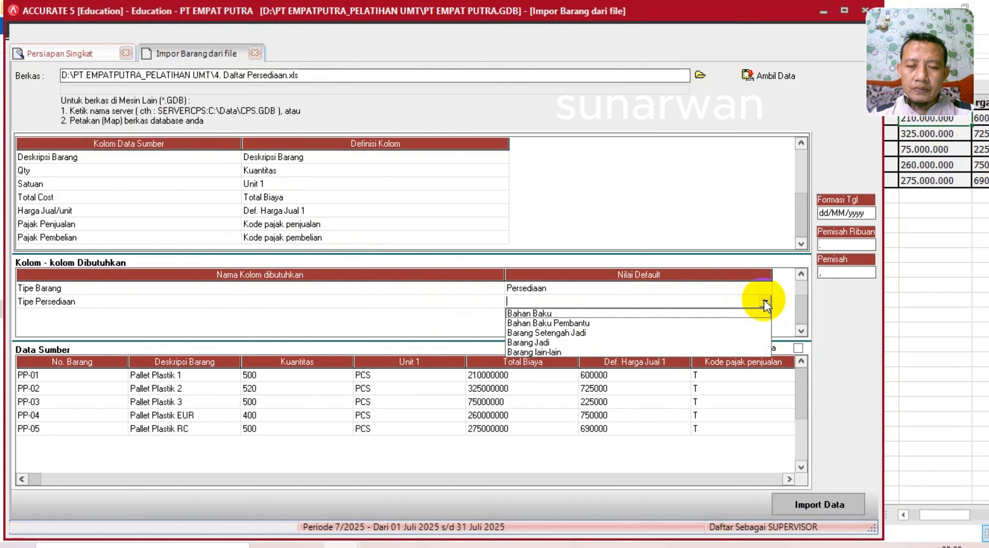
pyautogui.click(534, 342)
pyautogui.press('Down')
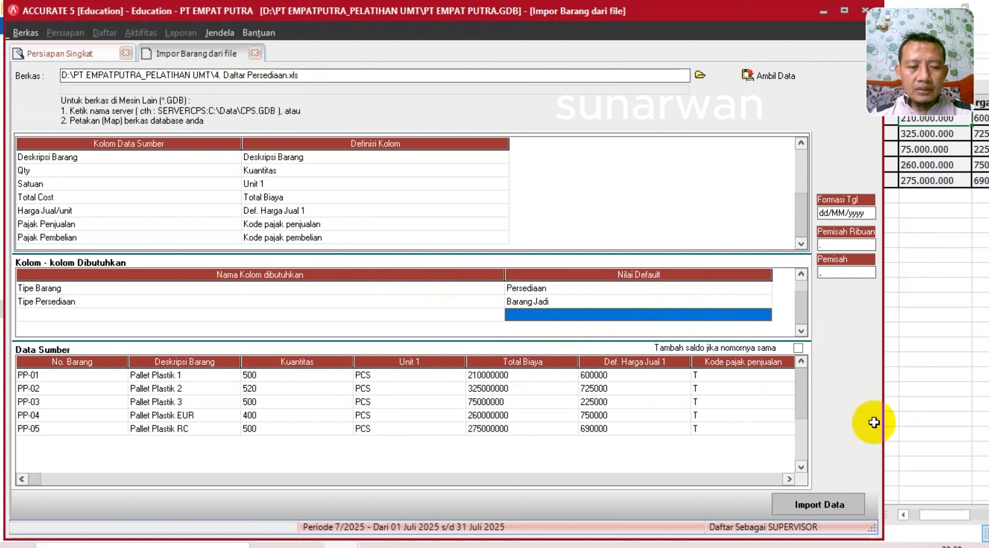
pyautogui.click(827, 505)
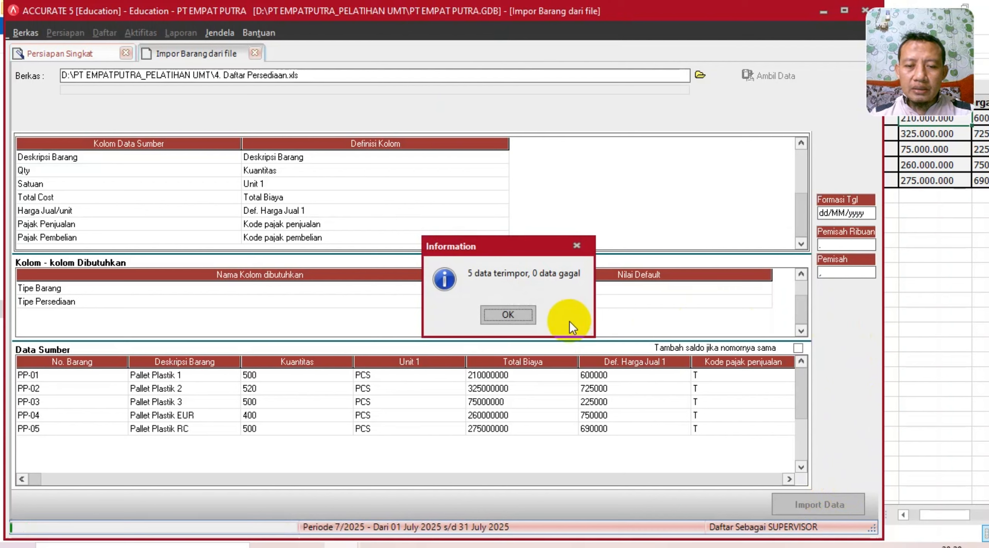
pyautogui.click(521, 317)
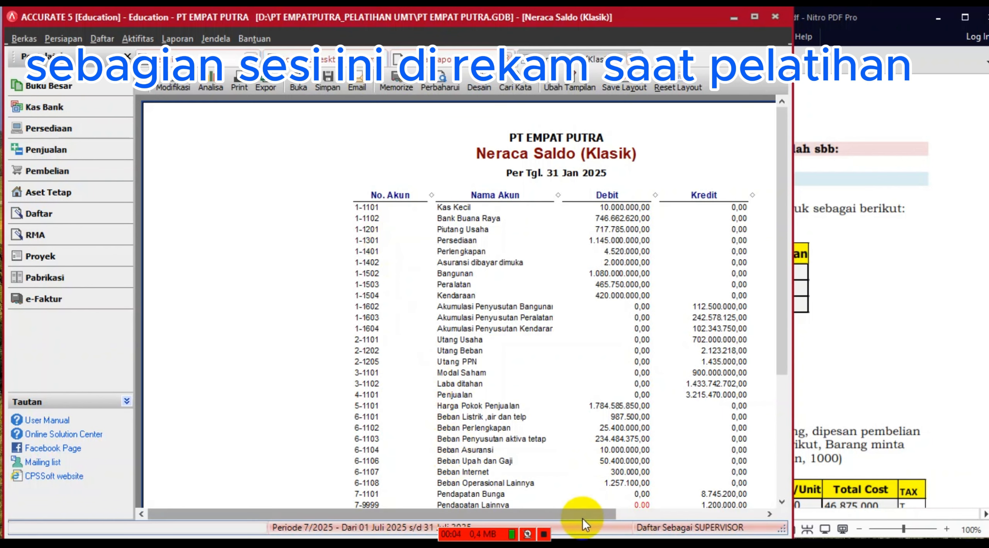
# - Scroll through the 31 Jan 2025 Neraca Saldo (Klasik) report, then switch to the exercise PDF
pyautogui.moveTo(581, 516); pyautogui.dragTo(639, 504)
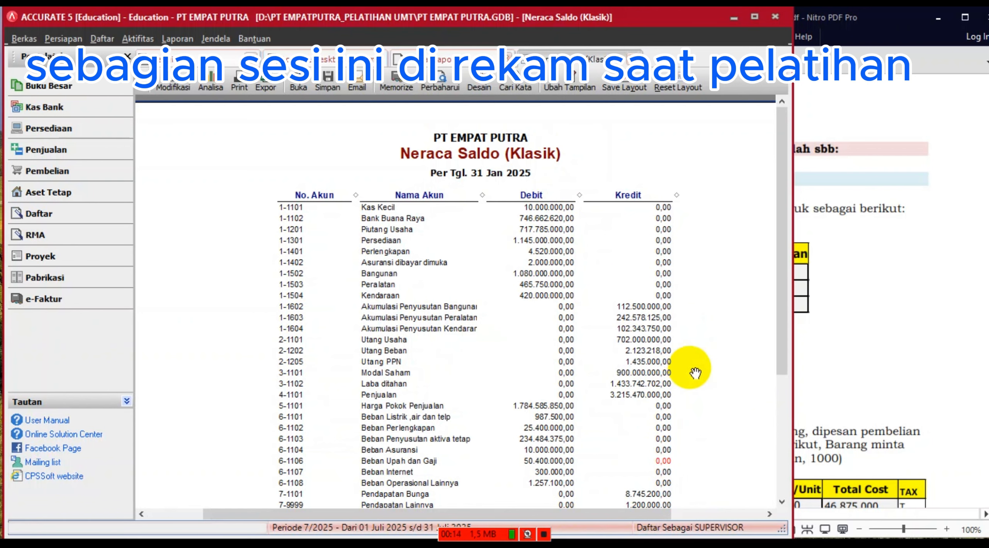
pyautogui.scroll(-5, 694, 373)
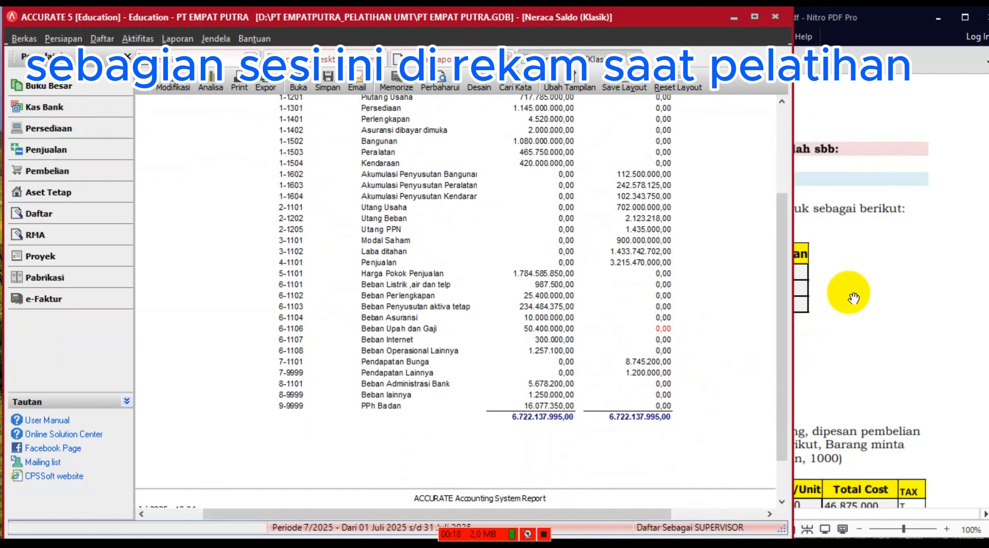
pyautogui.click(895, 307)
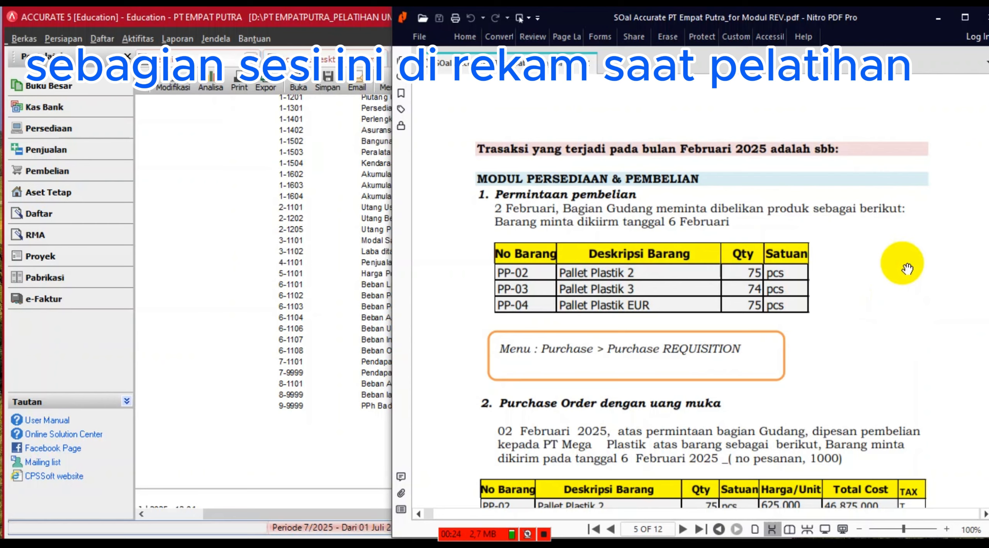
# - Close Accurate's Daftar Laporan and Neraca Saldo report tabs
pyautogui.scroll(-1, 907, 269)
pyautogui.scroll(-3, 905, 273)
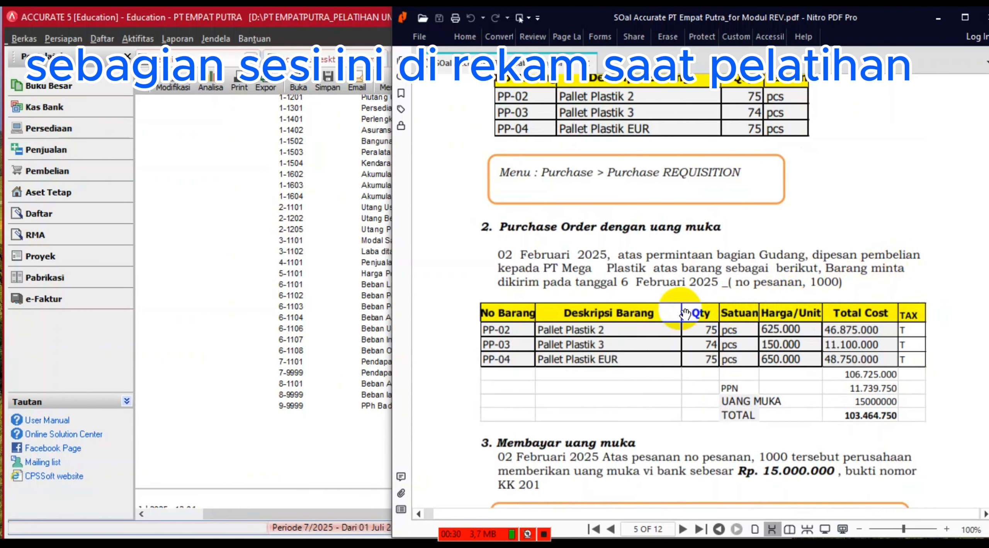
pyautogui.scroll(1, 685, 313)
pyautogui.scroll(1, 594, 270)
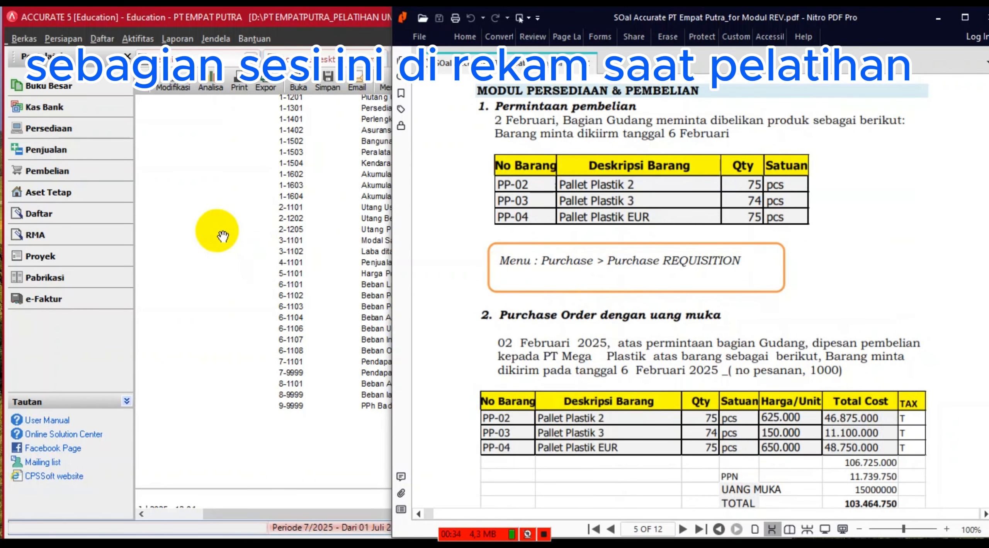
pyautogui.click(222, 237)
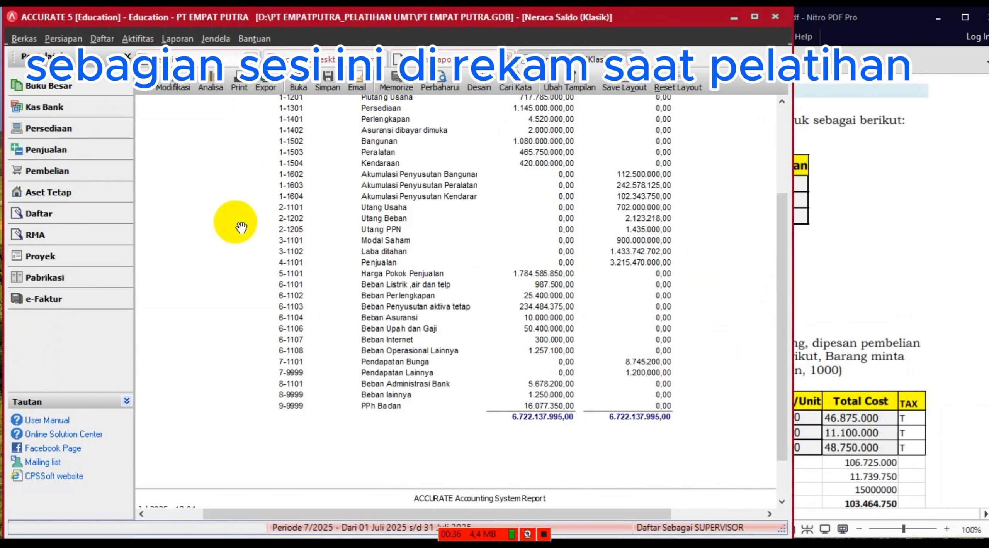
pyautogui.click(506, 54)
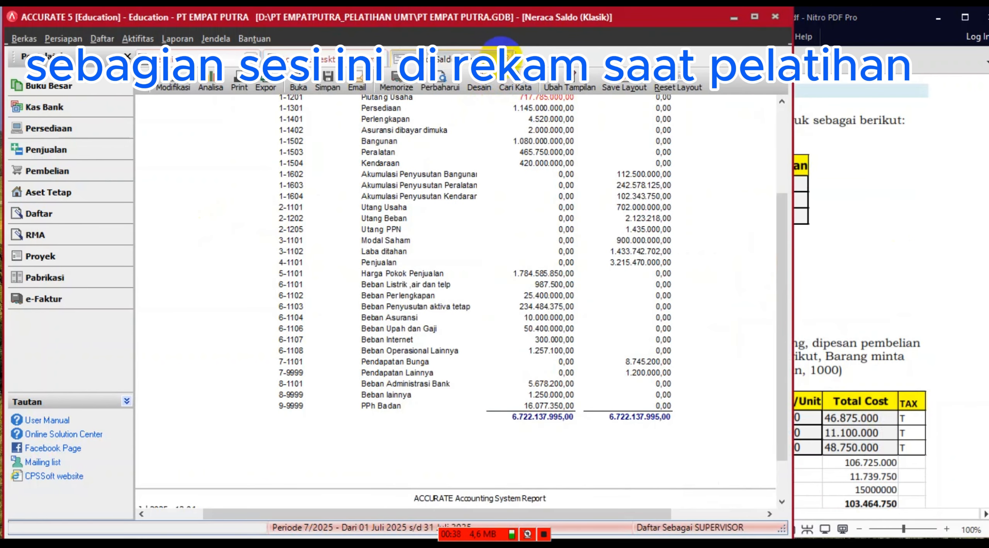
pyautogui.click(507, 55)
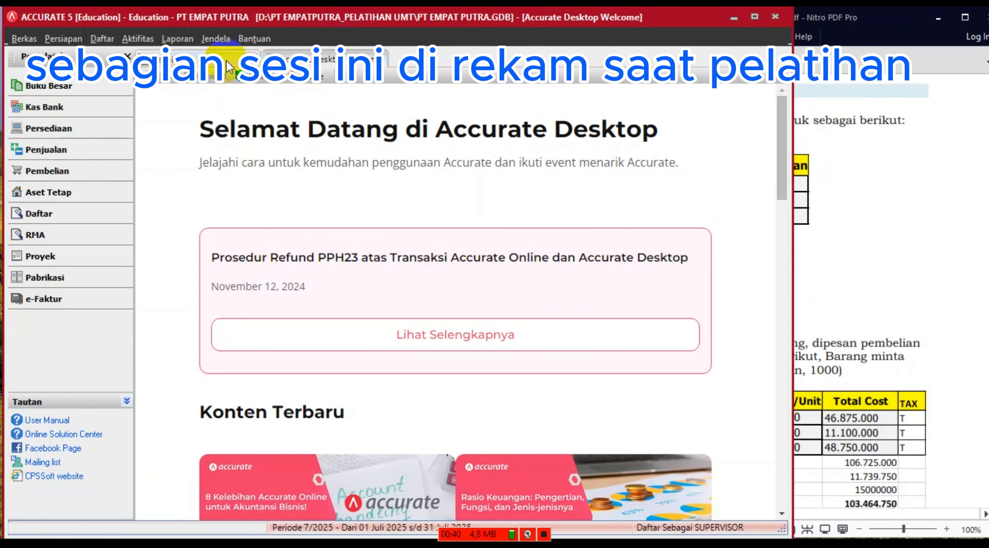
# - Scroll the exercise PDF to the 'Permintaan pembelian' task for PP-02, PP-03 and PP-04
pyautogui.click(862, 186)
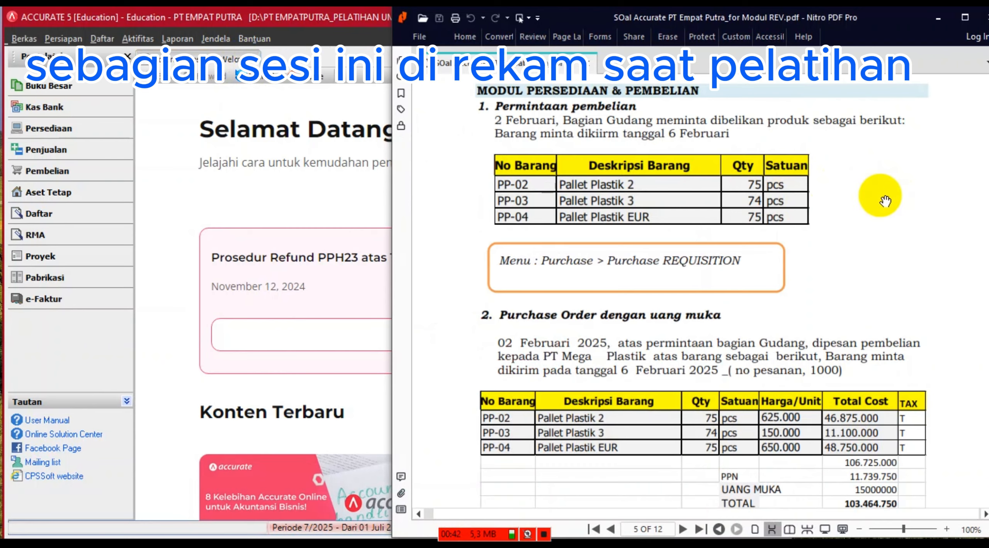
pyautogui.scroll(3, 885, 201)
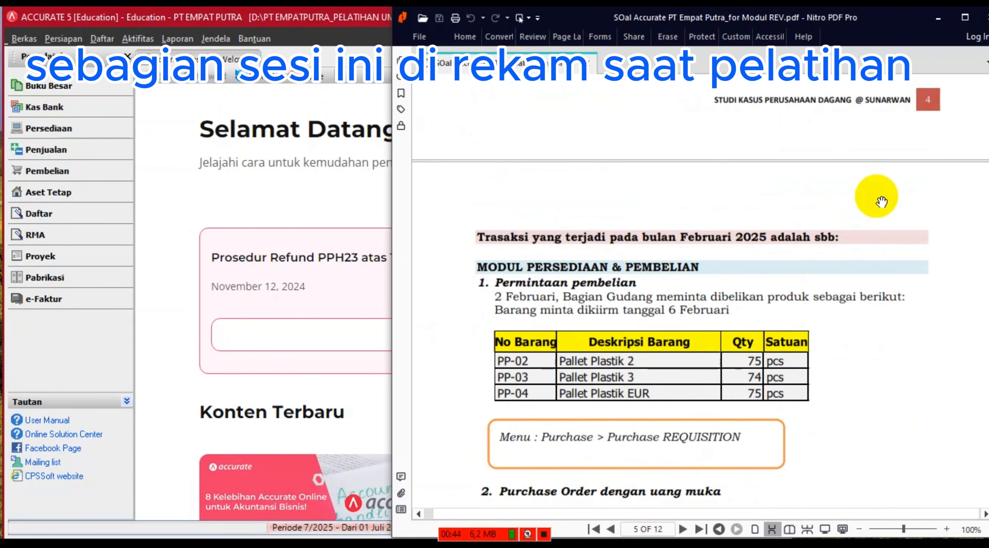
pyautogui.scroll(-2, 881, 201)
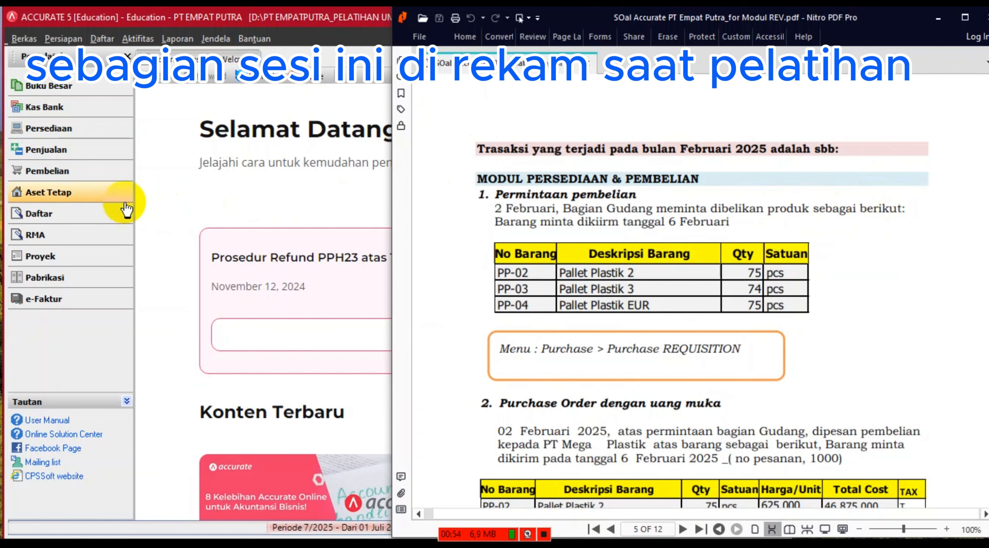
# - Start a new Pemintaan Pembelian form from the Pembelian section of the sidebar
pyautogui.click(67, 174)
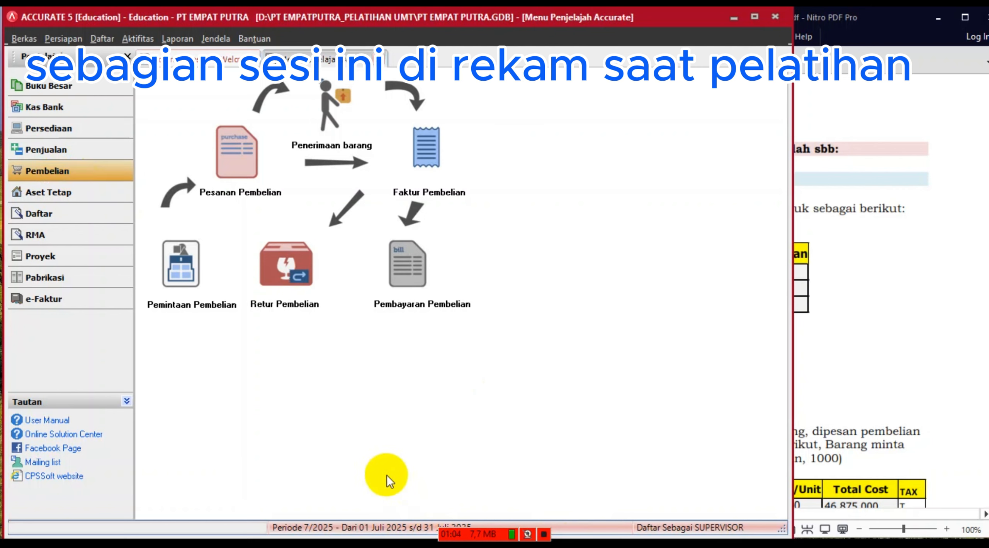
pyautogui.click(183, 273)
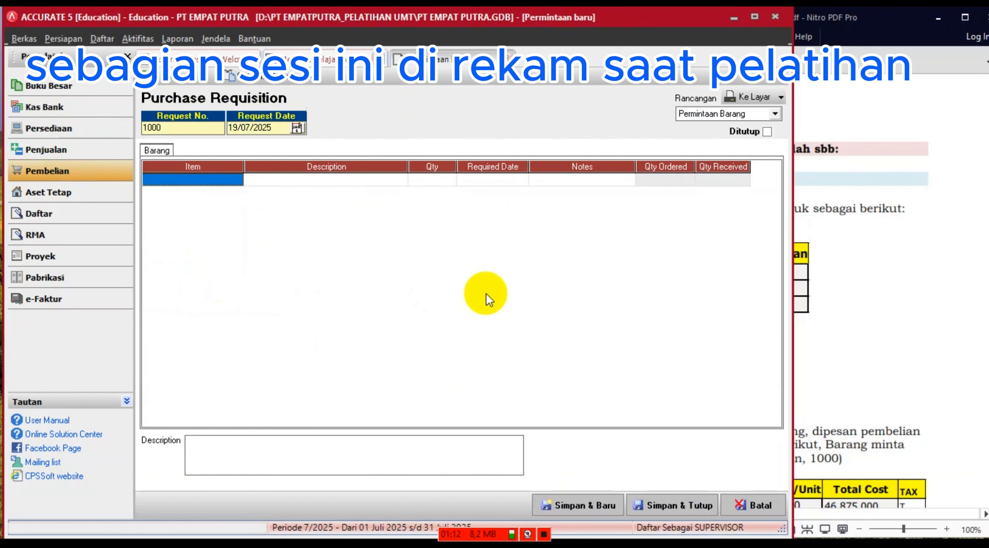
# - Set the requisition's Request Date to 02/02/2025
pyautogui.click(540, 543)
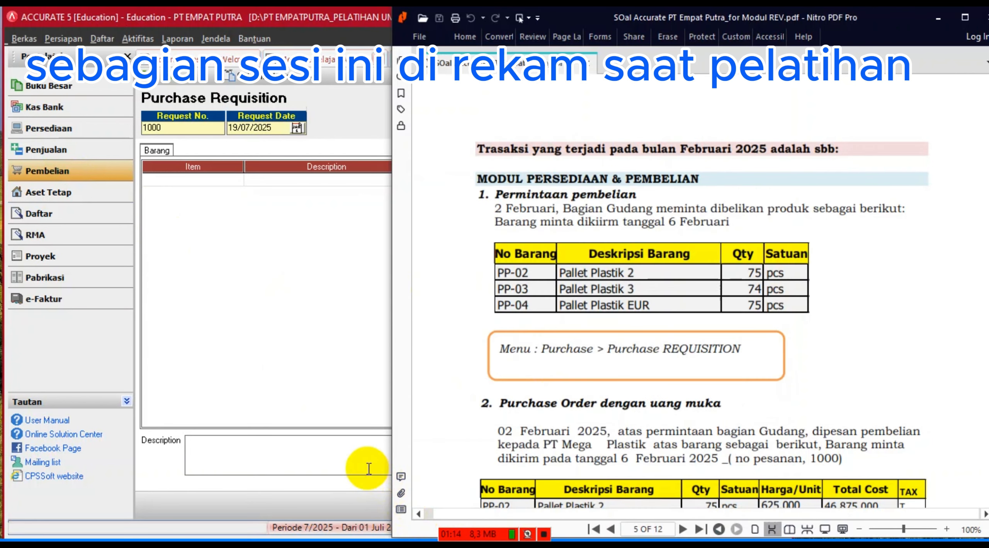
pyautogui.click(285, 319)
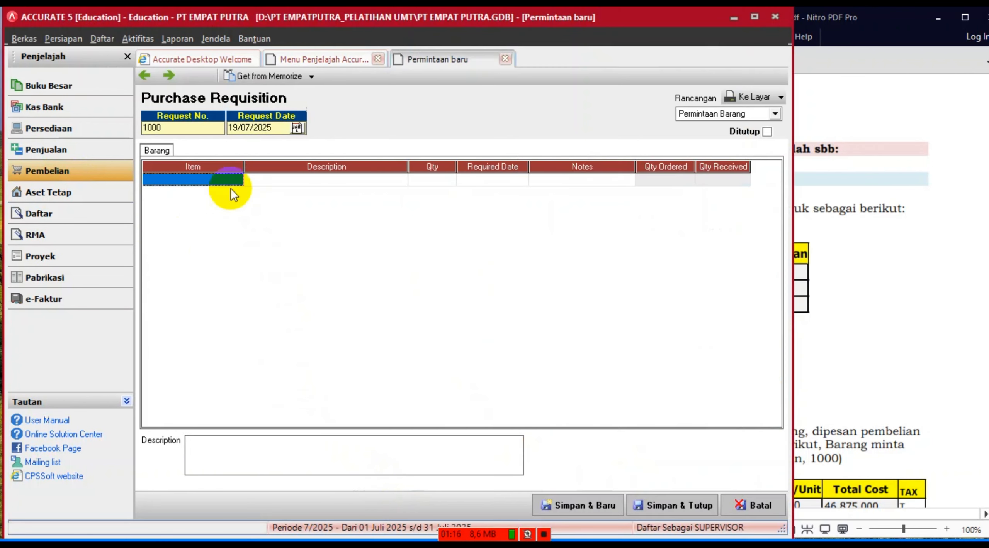
pyautogui.click(276, 128)
pyautogui.press('BackSpace')
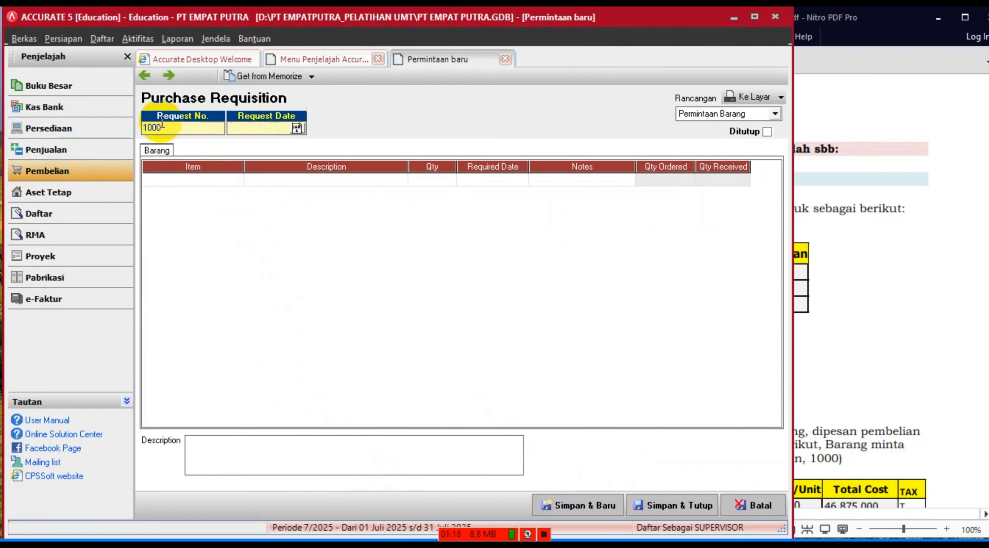
pyautogui.write('02/02/2025')
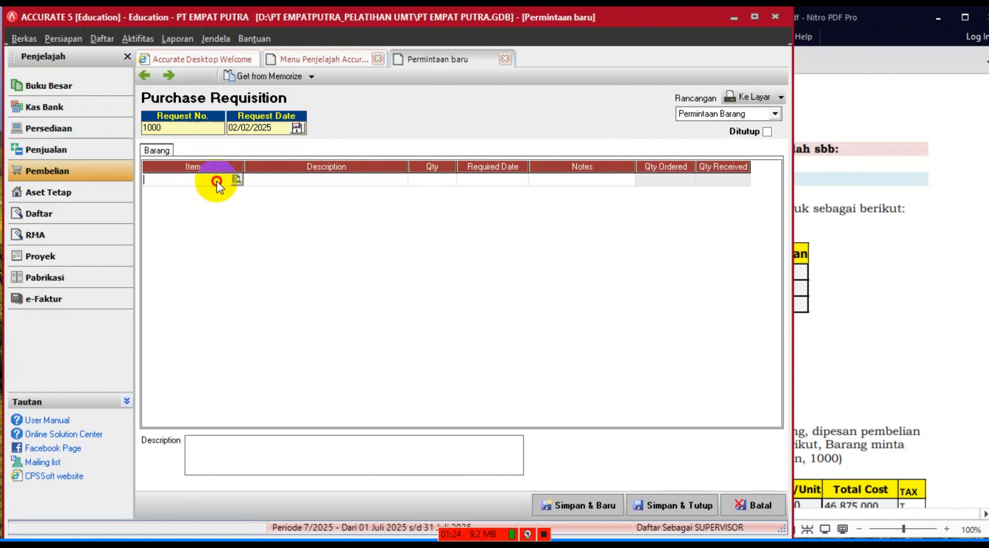
# - Add PP-02 Pallet Plastik 2 as the first line with quantity 75
pyautogui.click(929, 317)
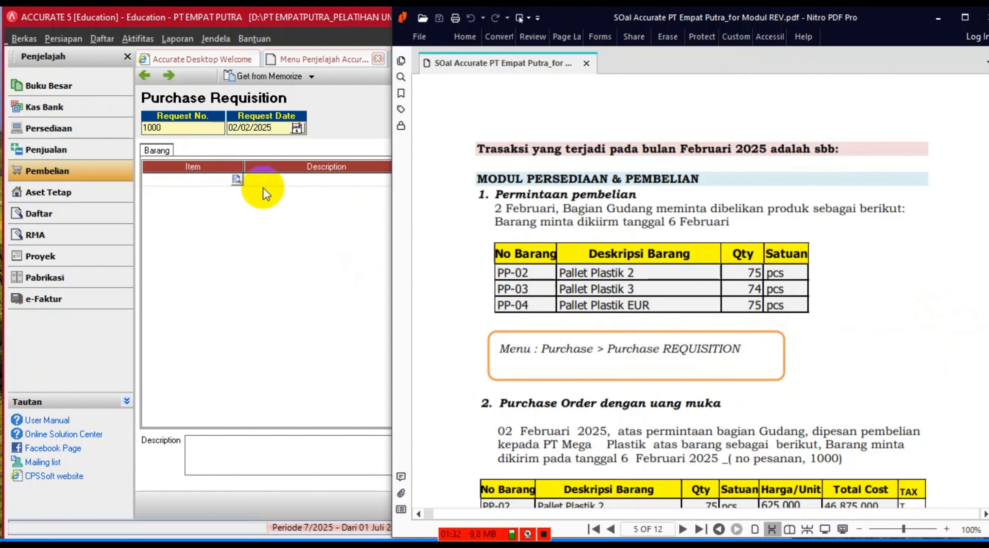
pyautogui.click(235, 181)
pyautogui.click(235, 180)
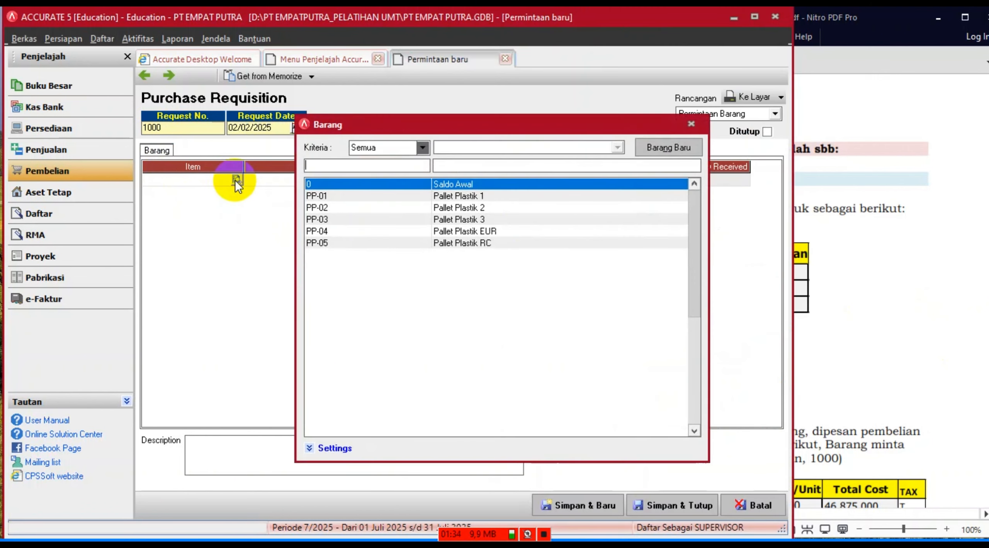
pyautogui.doubleClick(473, 207)
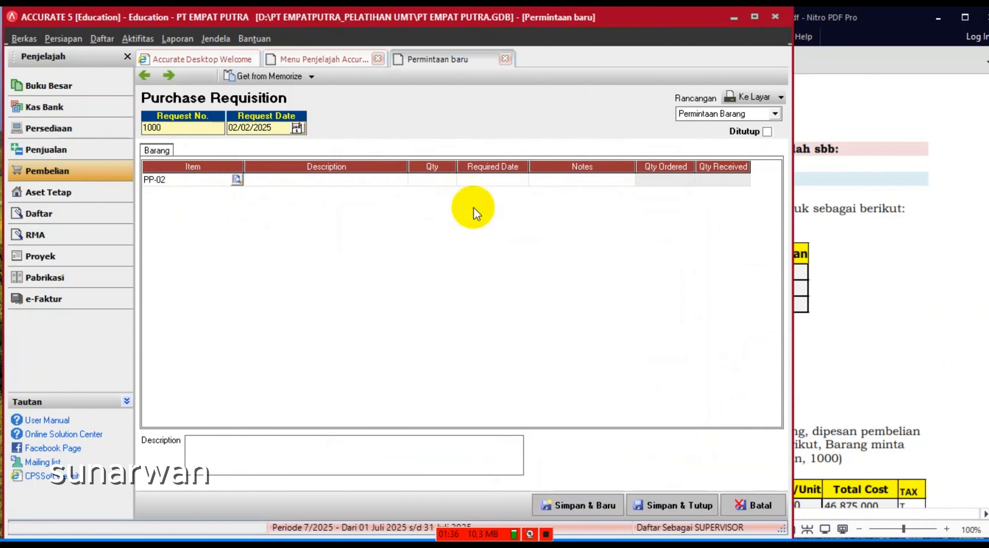
pyautogui.click(881, 206)
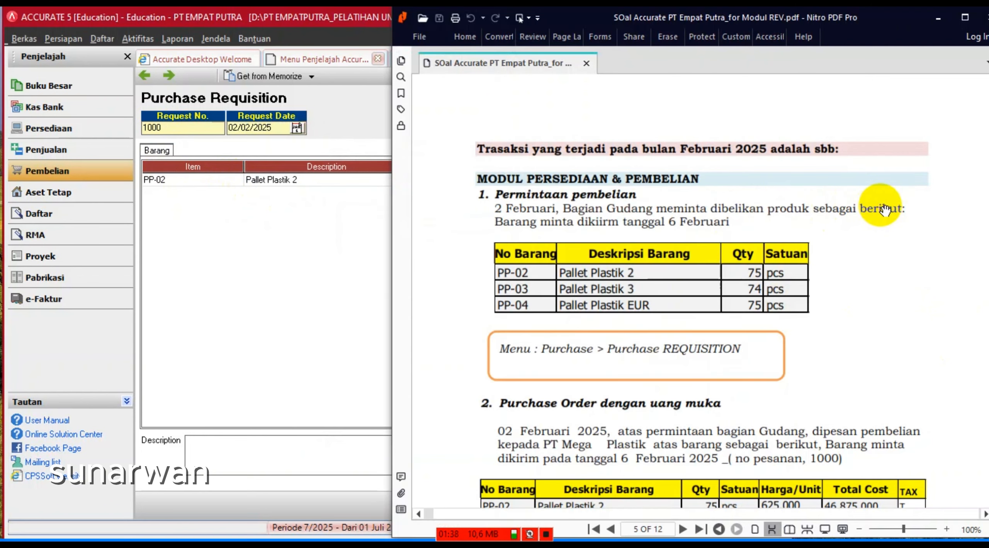
pyautogui.click(409, 229)
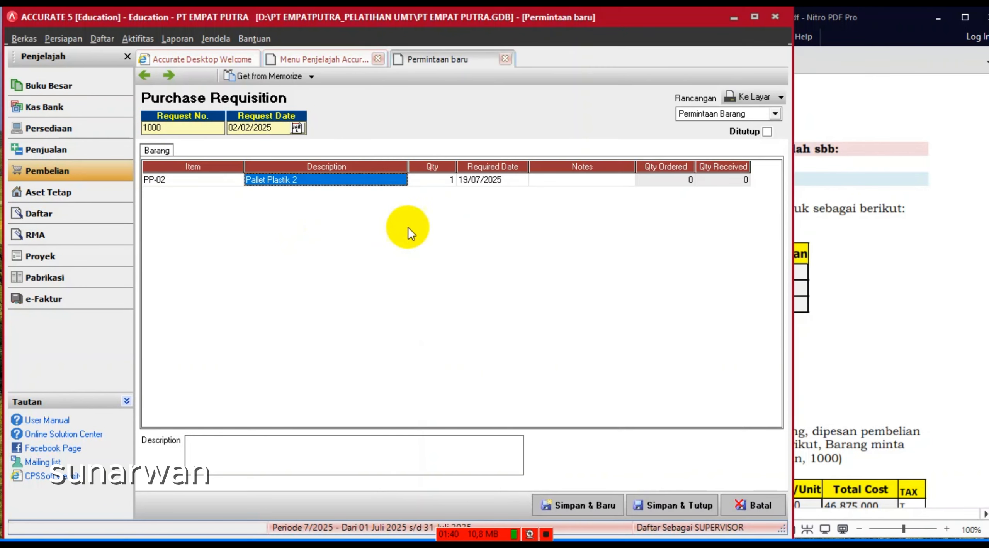
pyautogui.click(436, 184)
pyautogui.write('75')
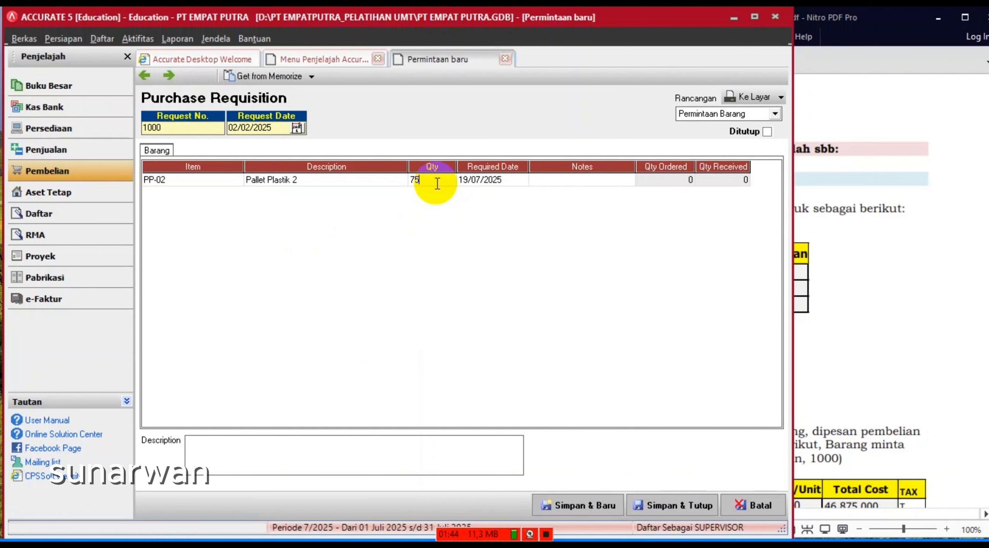
# - Set PP-02's required date to 06/02/2025 and move to a new row
pyautogui.click(849, 253)
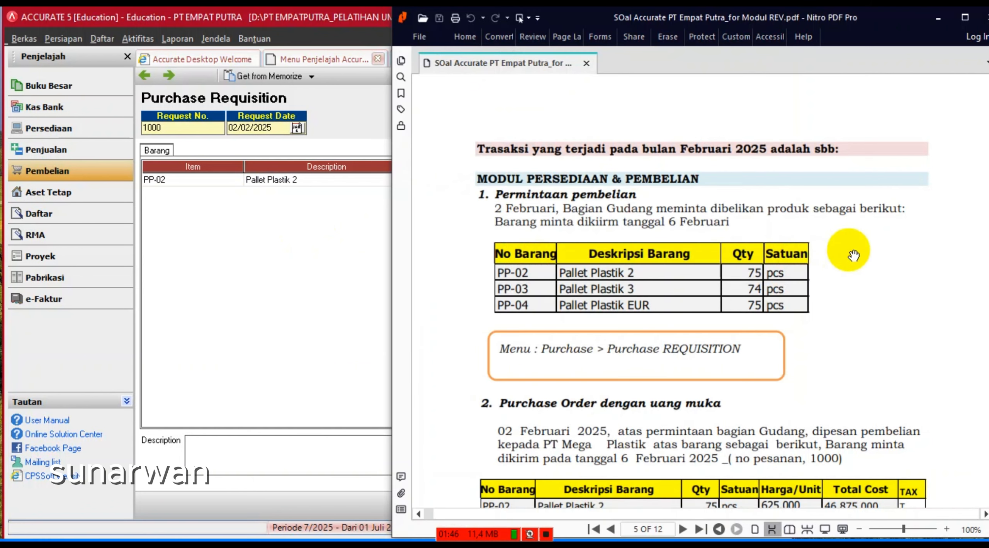
pyautogui.click(355, 248)
pyautogui.click(498, 180)
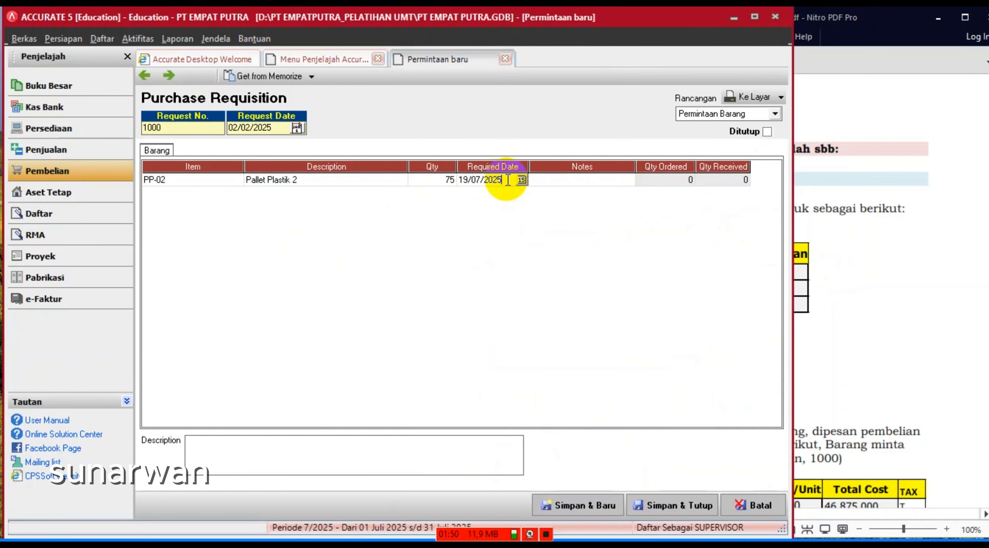
pyautogui.write('02')
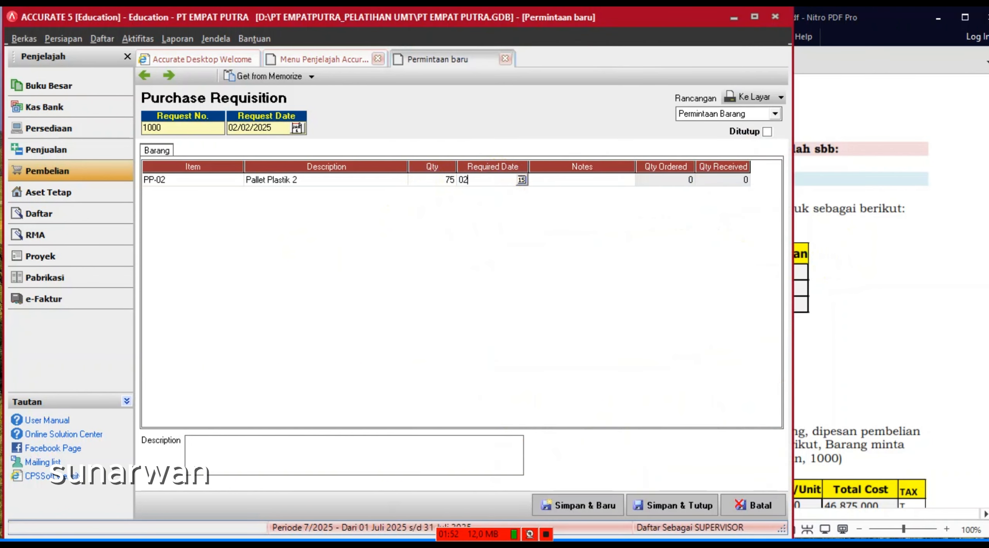
pyautogui.write('6022')
pyautogui.press('BackSpace')
pyautogui.press('BackSpace')
pyautogui.press('BackSpace')
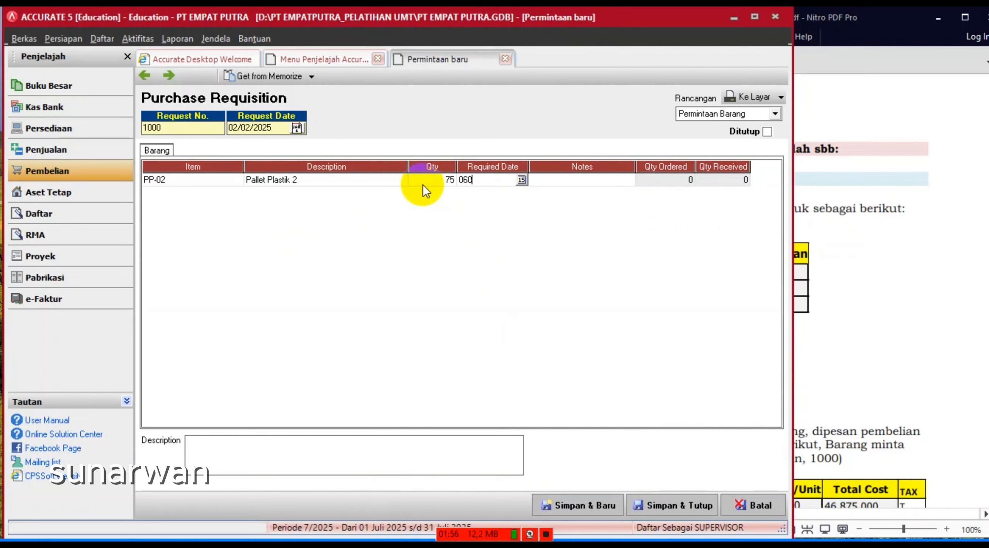
pyautogui.write('/02')
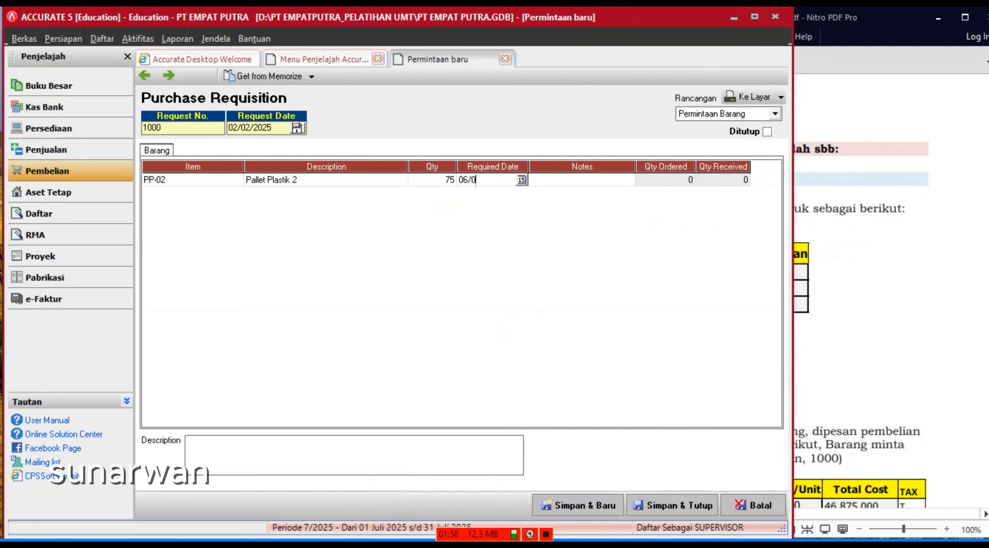
pyautogui.write('/2025')
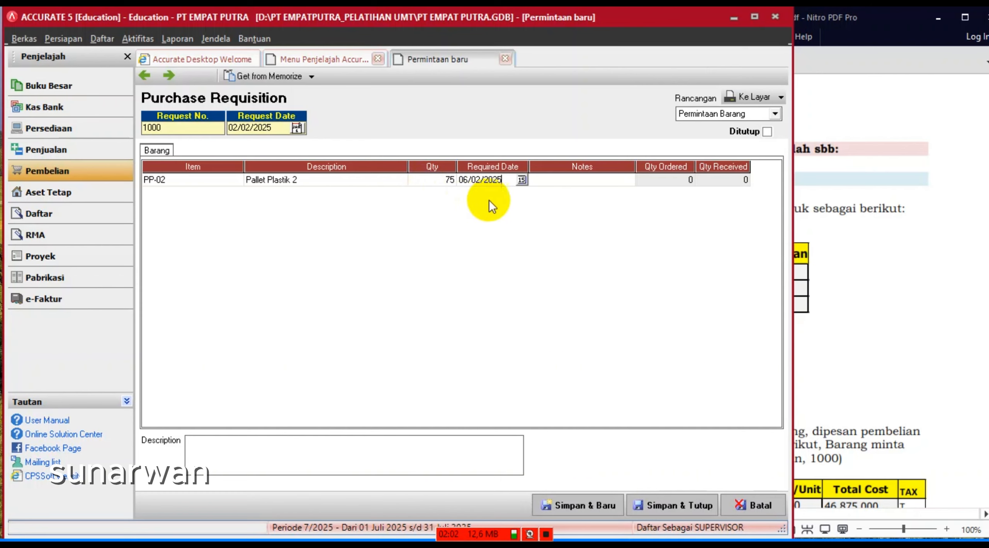
pyautogui.moveTo(502, 180); pyautogui.dragTo(460, 180)
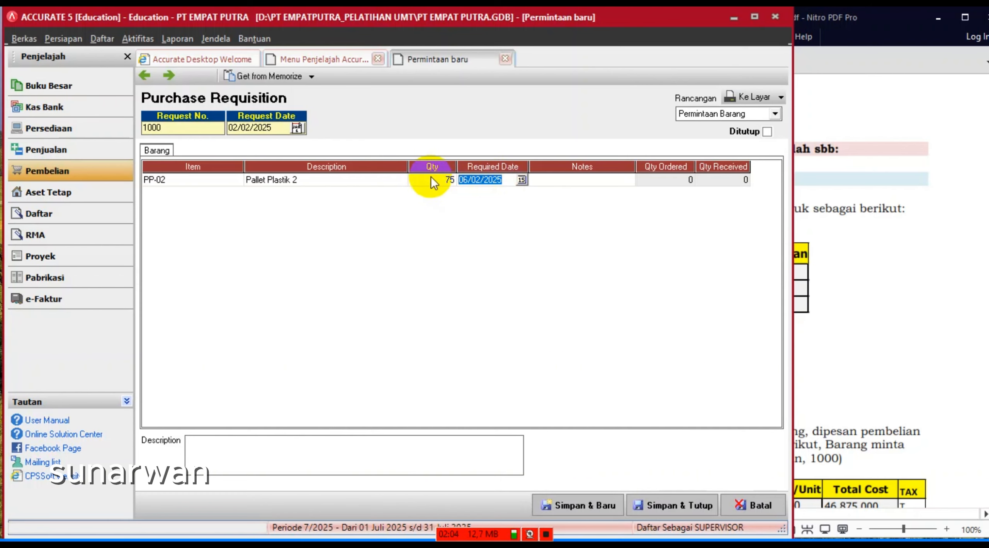
pyautogui.click(566, 183)
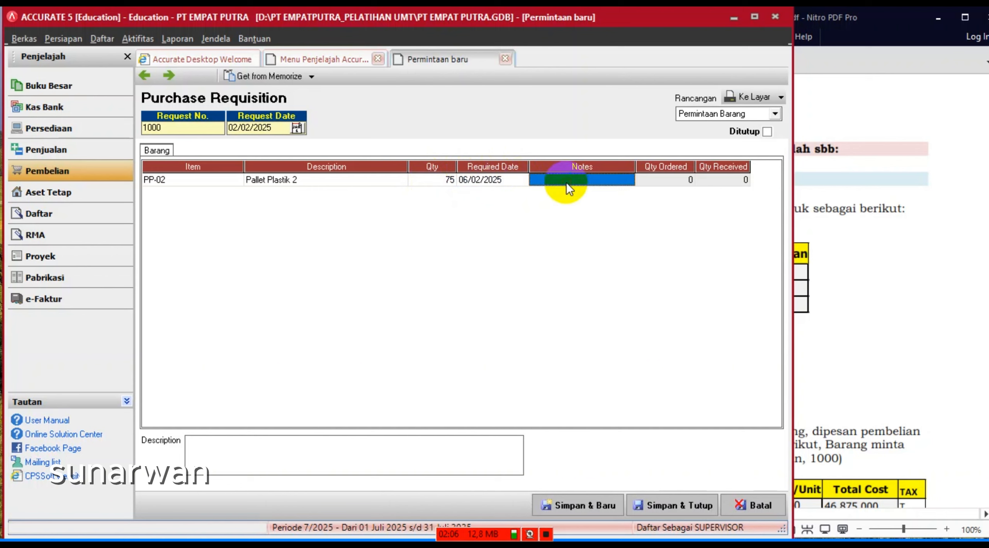
pyautogui.press('Tab')
pyautogui.press('Tab')
pyautogui.press('Tab')
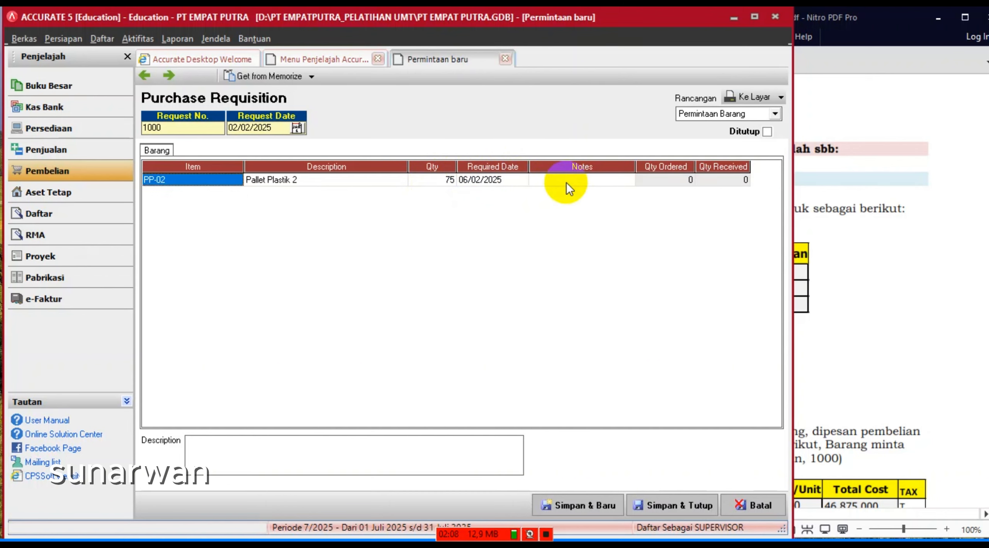
# - Add PP-03 Pallet Plastik 3 as the second line with quantity 74
pyautogui.click(217, 195)
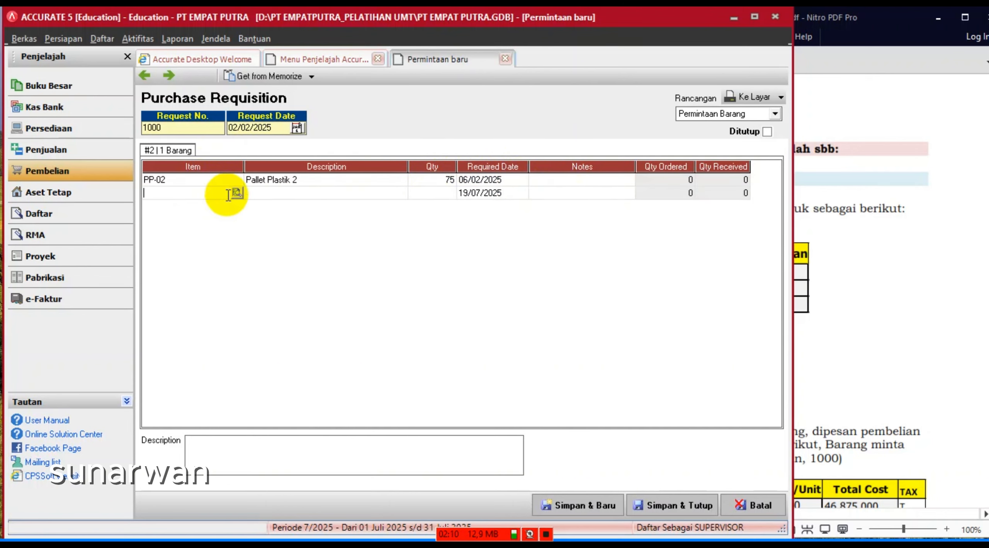
pyautogui.click(235, 192)
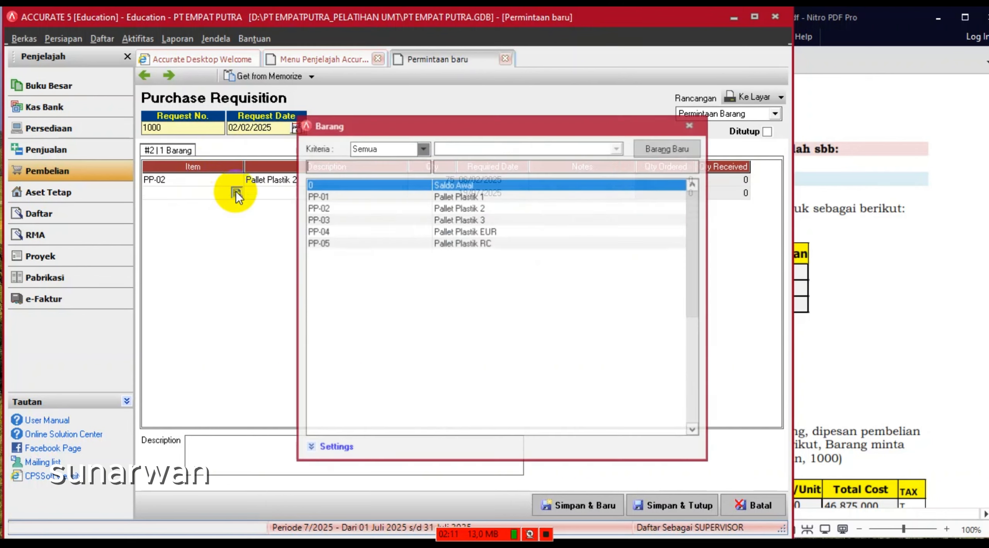
pyautogui.doubleClick(472, 219)
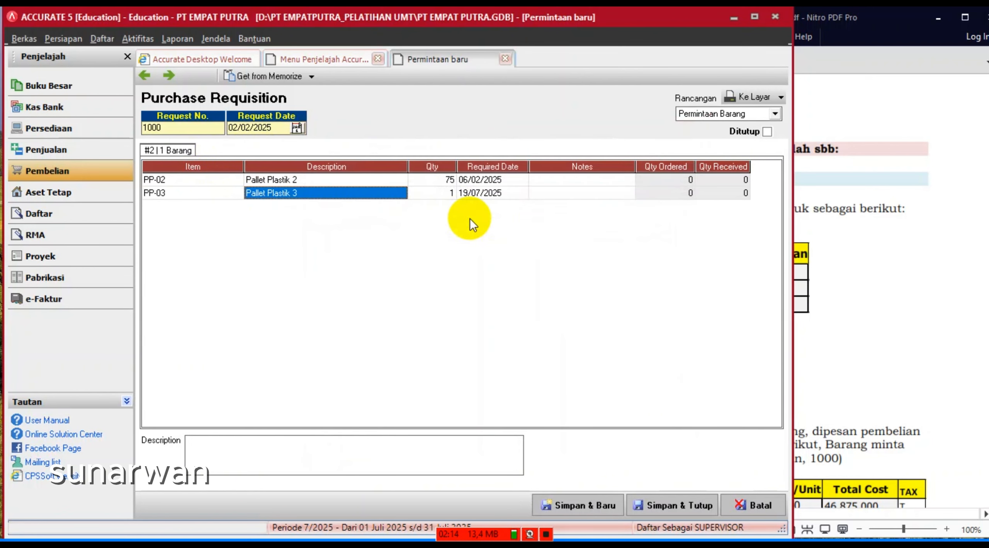
pyautogui.click(896, 226)
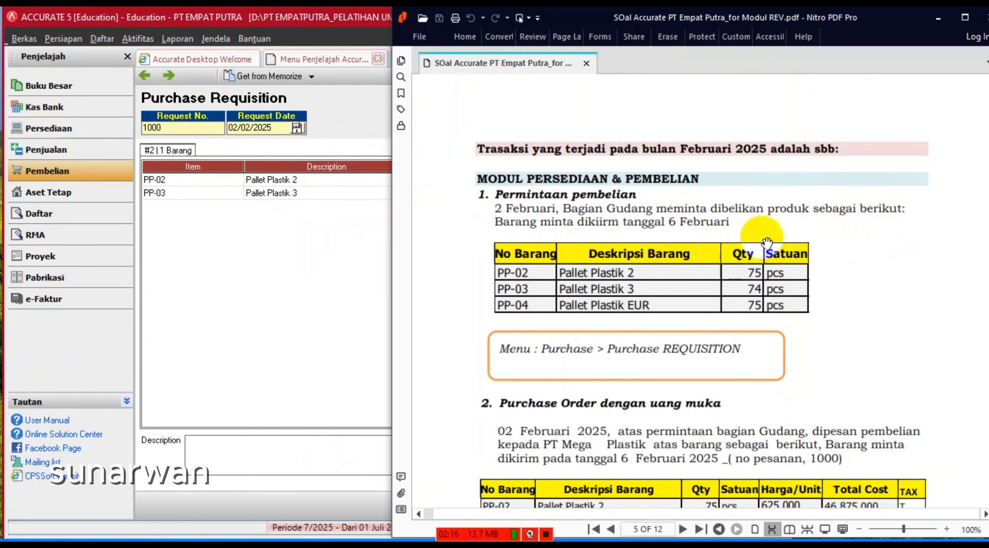
pyautogui.click(332, 236)
pyautogui.click(437, 193)
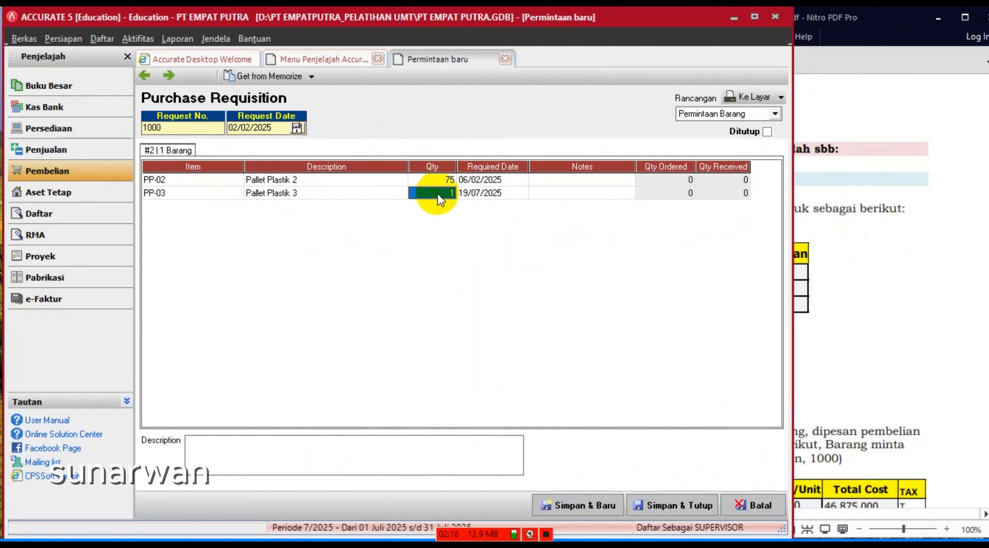
pyautogui.write('74')
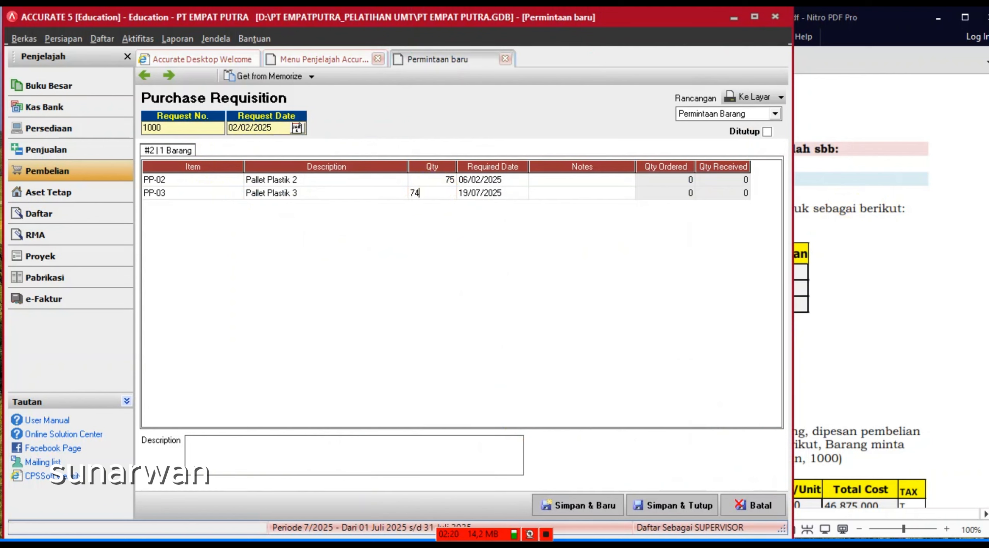
pyautogui.press('Tab')
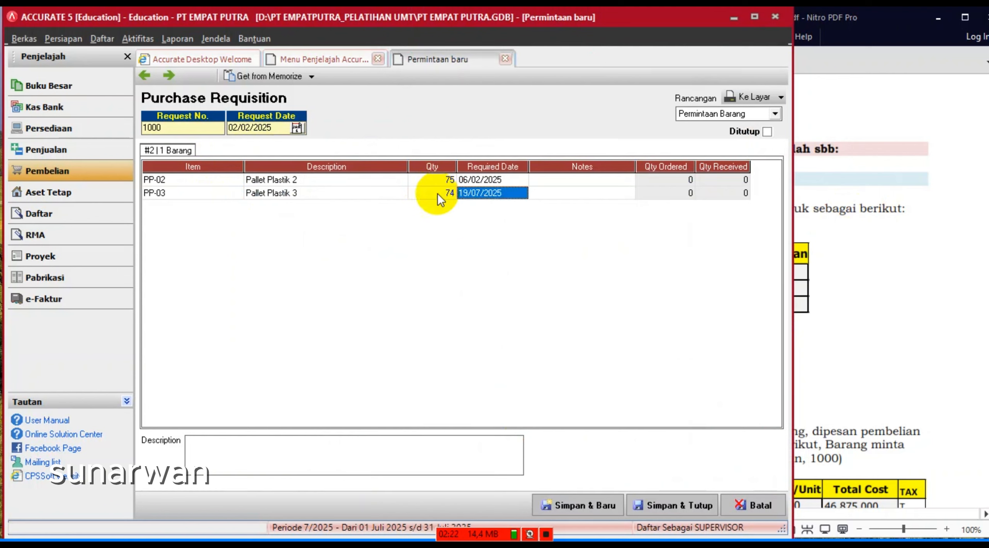
# - Set PP-03's required date to 06/02/2025 and start a third row
pyautogui.click(502, 194)
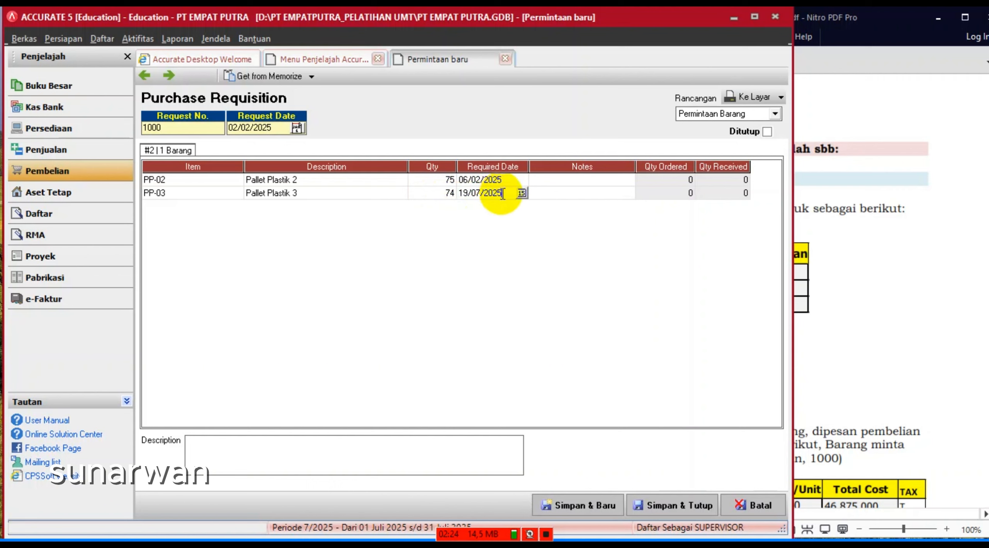
pyautogui.moveTo(502, 194); pyautogui.dragTo(455, 193)
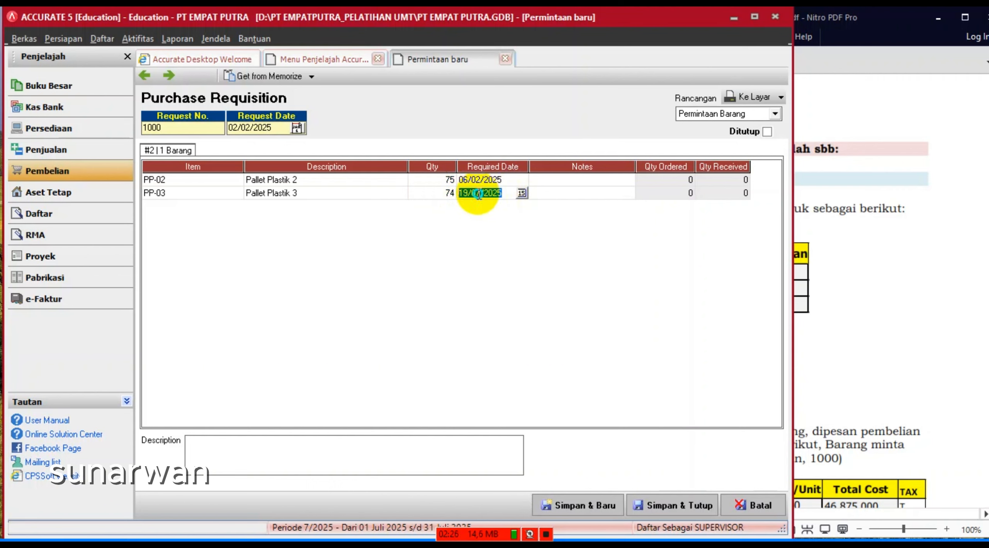
pyautogui.rightClick(478, 194)
pyautogui.click(491, 270)
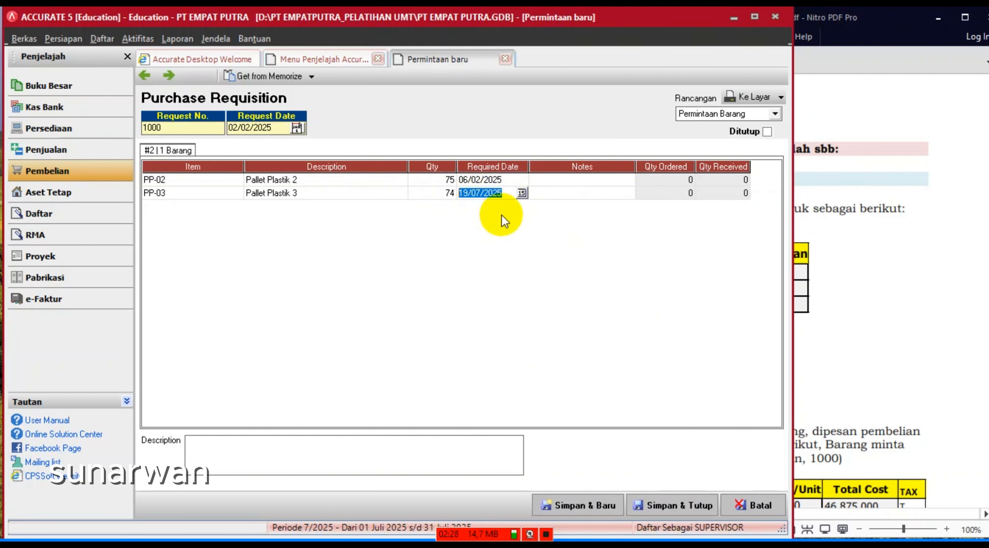
pyautogui.write('06')
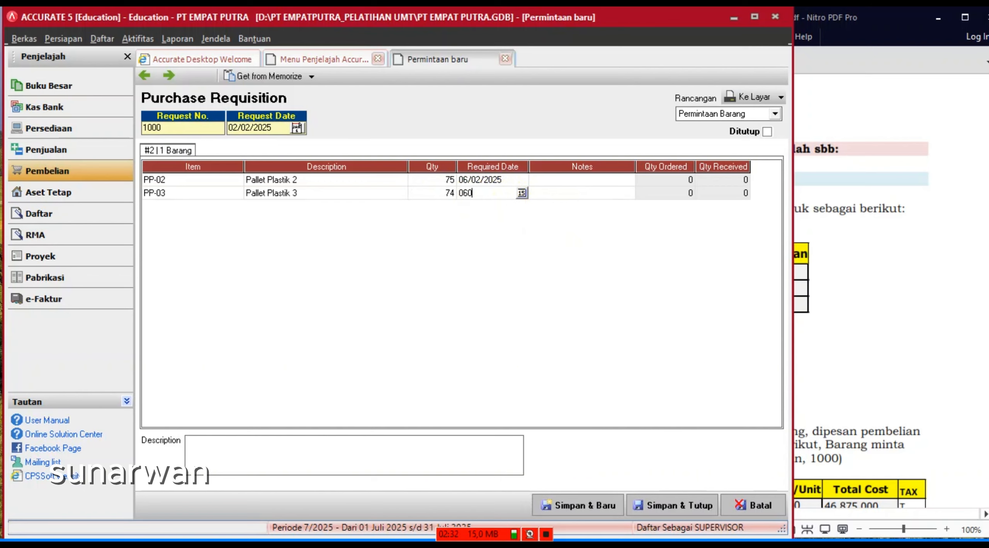
pyautogui.write('/02/2025')
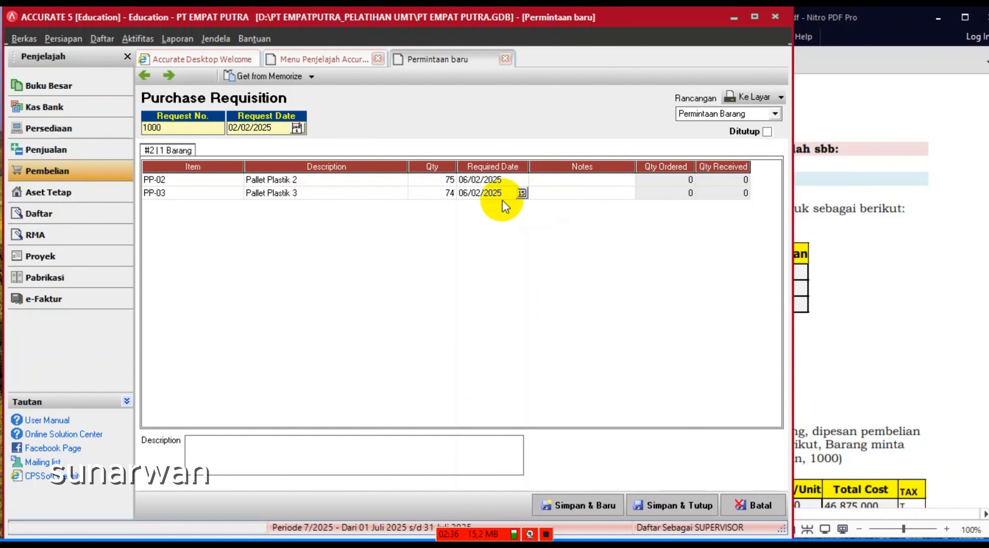
pyautogui.press('Tab')
pyautogui.press('Tab')
pyautogui.press('Tab')
pyautogui.press('Tab')
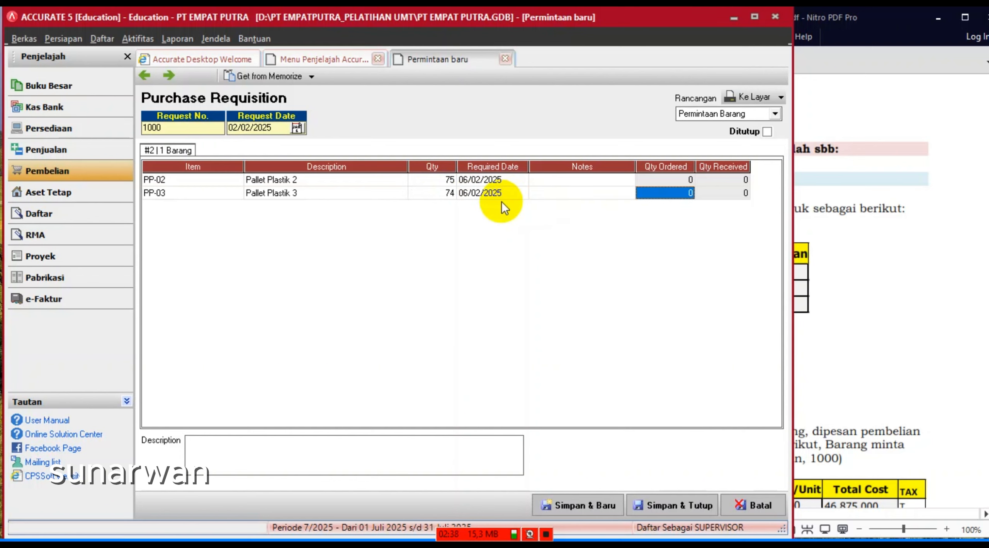
pyautogui.click(817, 276)
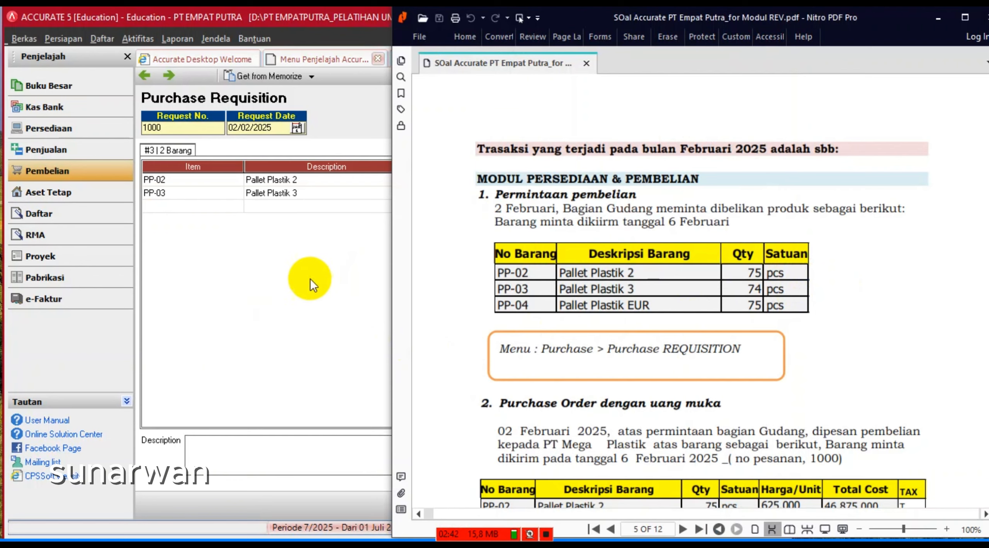
# - Add PP-04 Pallet Plastik EUR as the third item row of the requisition
pyautogui.click(268, 270)
pyautogui.click(233, 207)
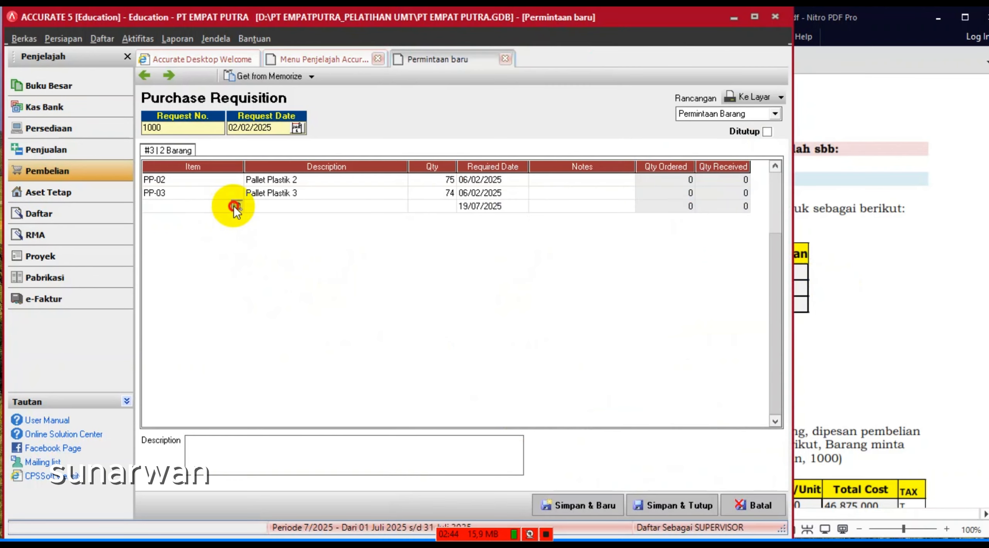
pyautogui.click(236, 206)
pyautogui.click(466, 232)
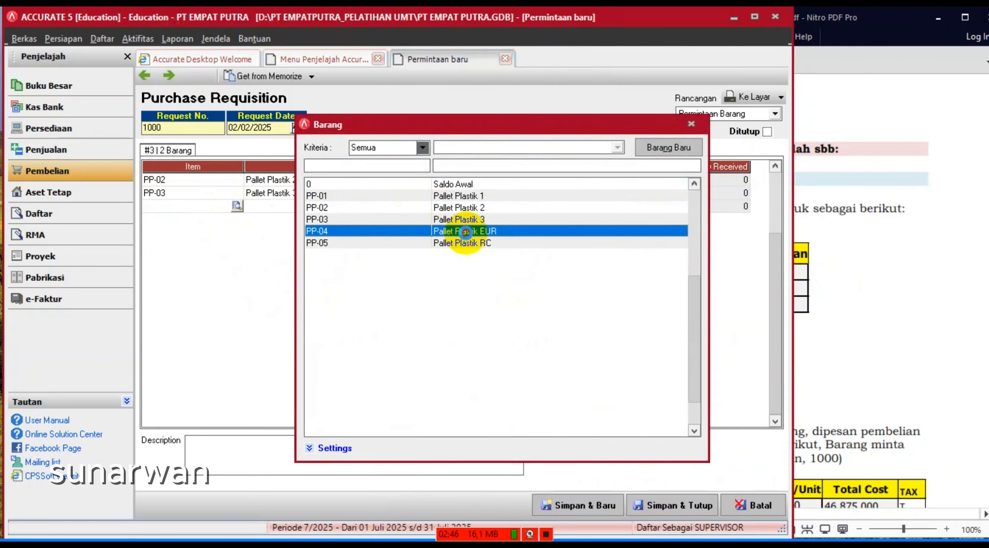
pyautogui.doubleClick(465, 232)
# - Give PP-04 quantity 75 required 06/02/2025, then save and close requisition 1000
pyautogui.click(960, 244)
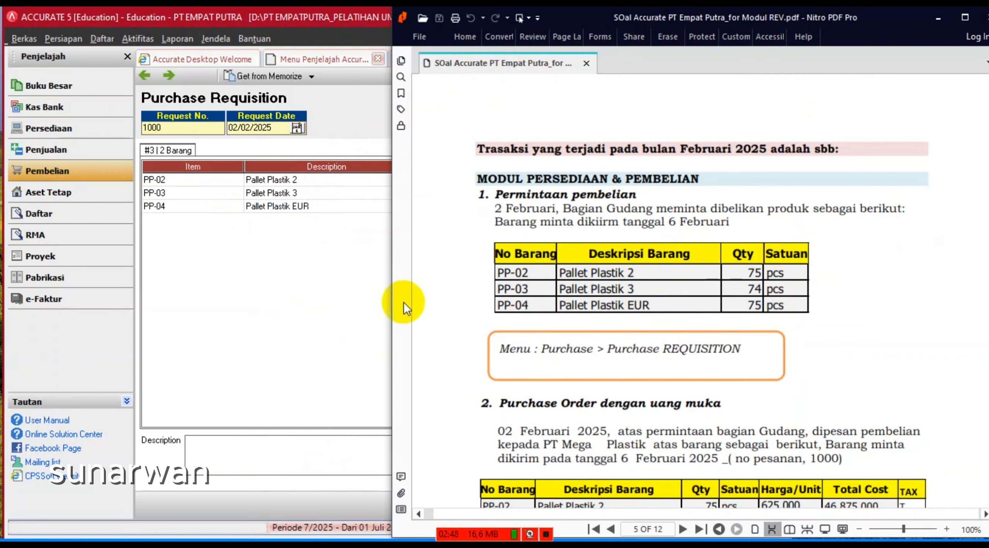
pyautogui.click(374, 266)
pyautogui.click(442, 207)
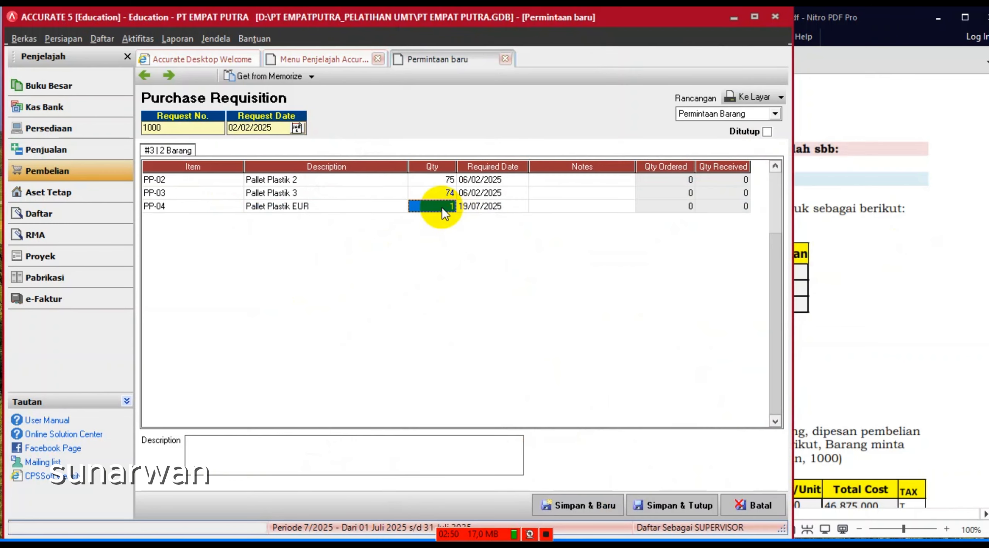
pyautogui.write('75')
pyautogui.press('Tab')
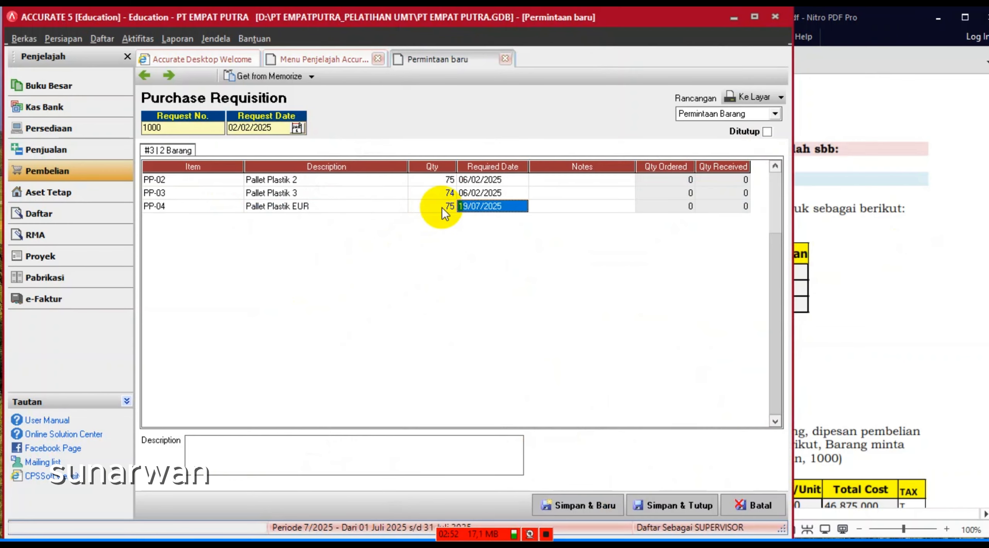
pyautogui.write('06/')
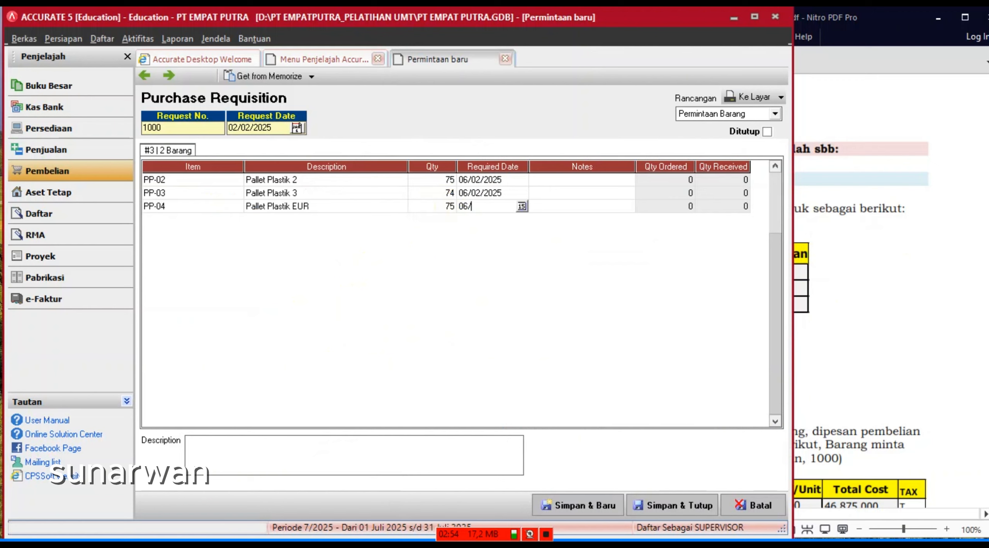
pyautogui.write('02/2025')
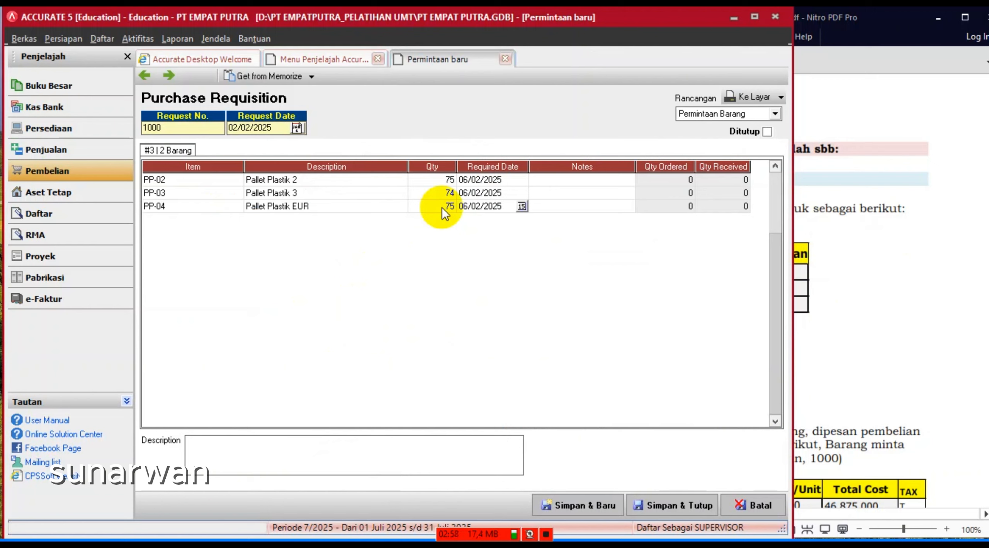
pyautogui.press('Tab')
pyautogui.press('Tab')
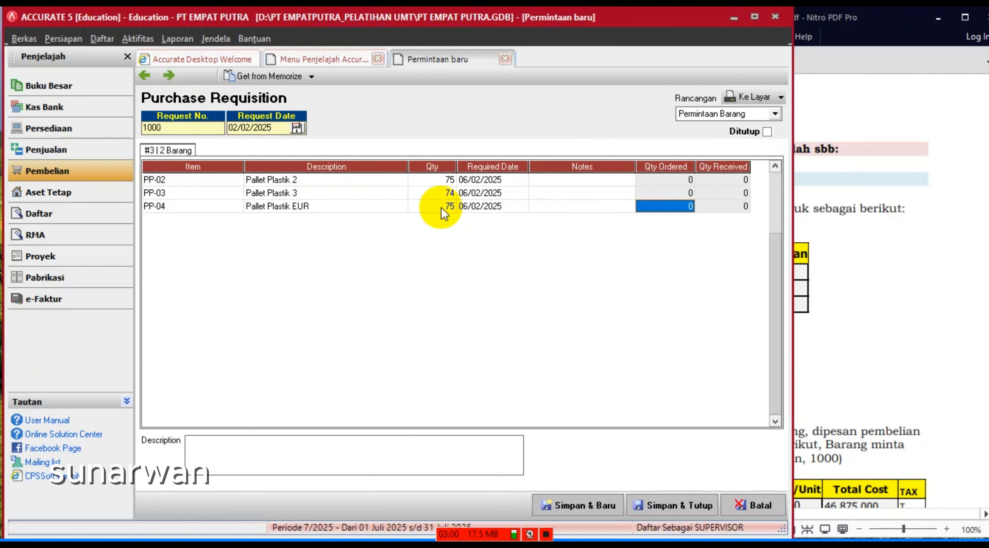
pyautogui.click(546, 535)
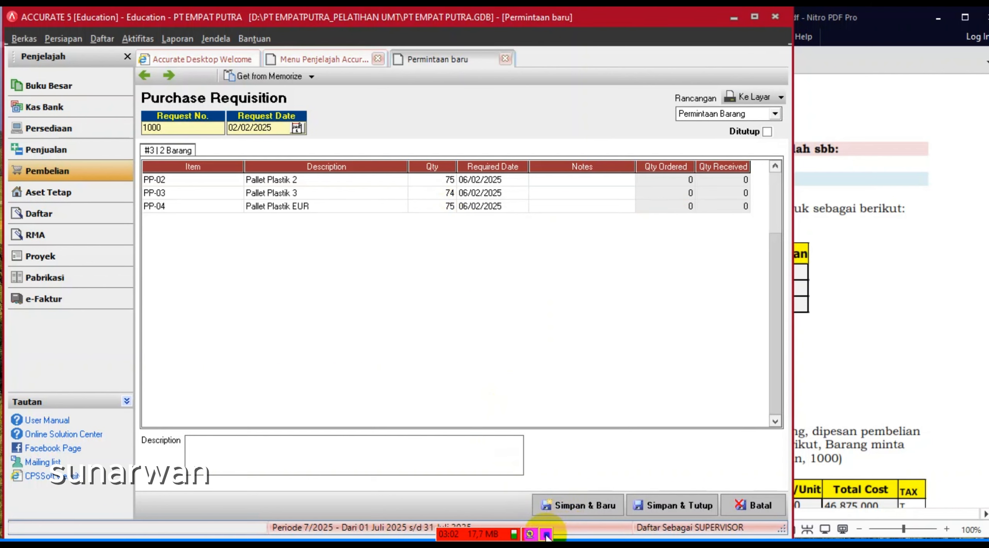
pyautogui.click(675, 506)
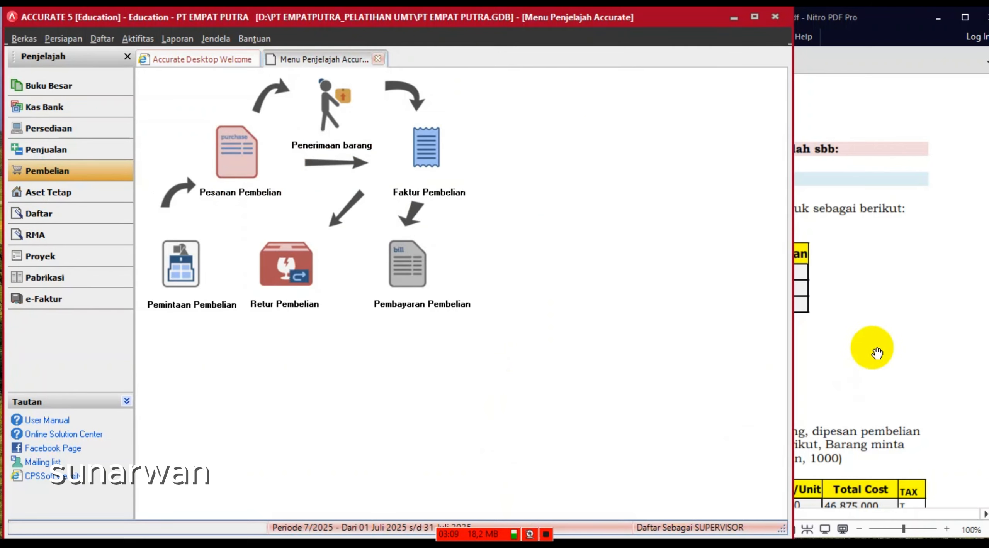
# - Bring the exercise PDF forward to page 5's 'Purchase Order dengan uang muka' task for PT Mega Plastik
pyautogui.click(887, 360)
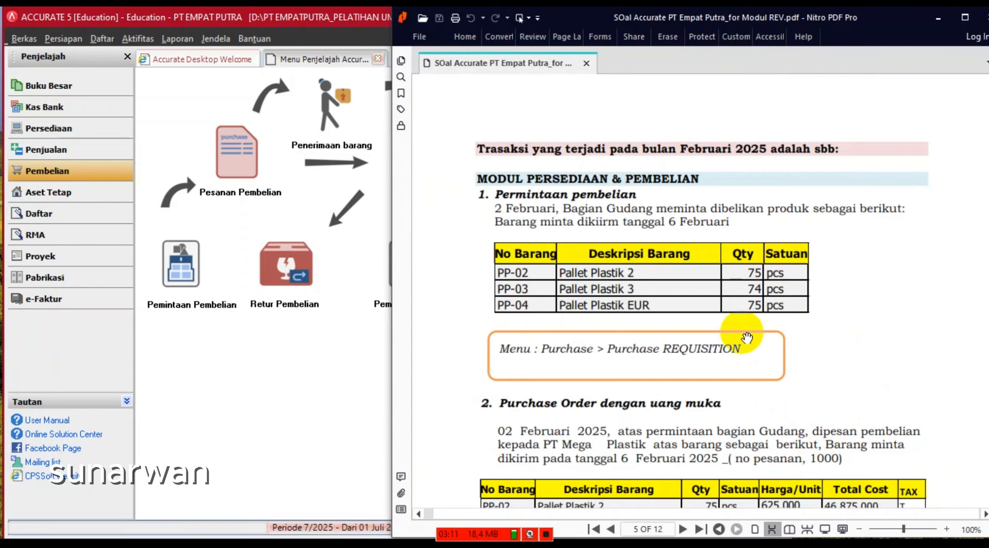
pyautogui.scroll(-3, 746, 338)
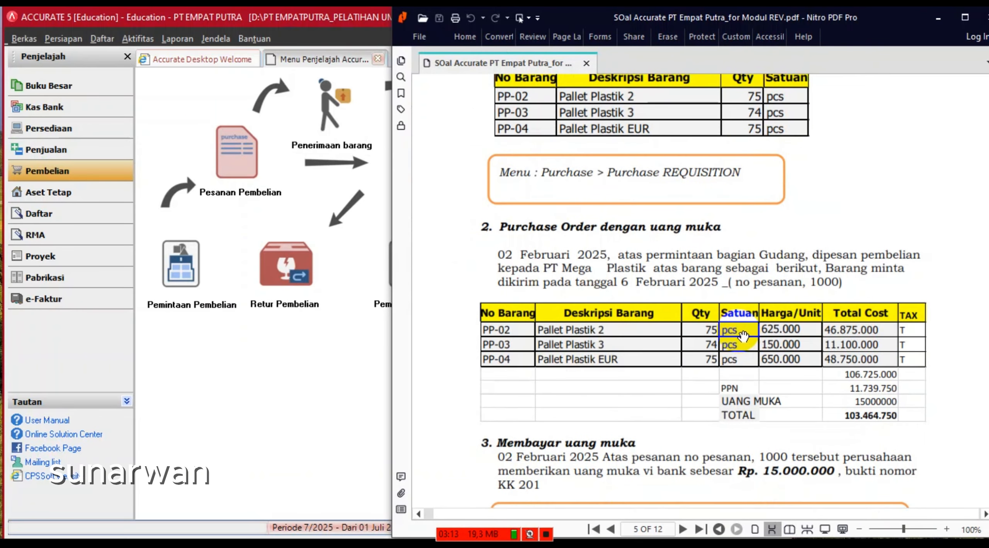
pyautogui.scroll(2, 743, 336)
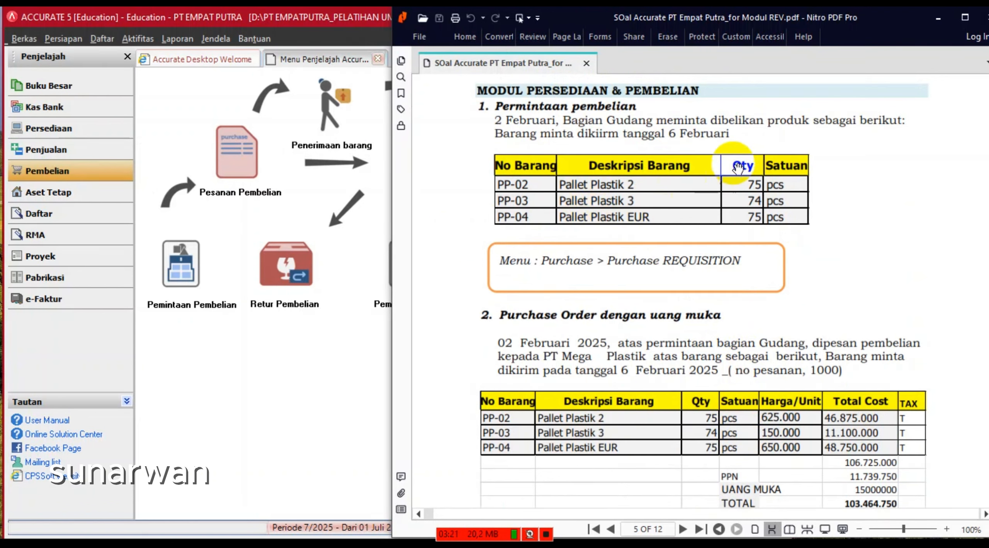
pyautogui.scroll(-3, 613, 381)
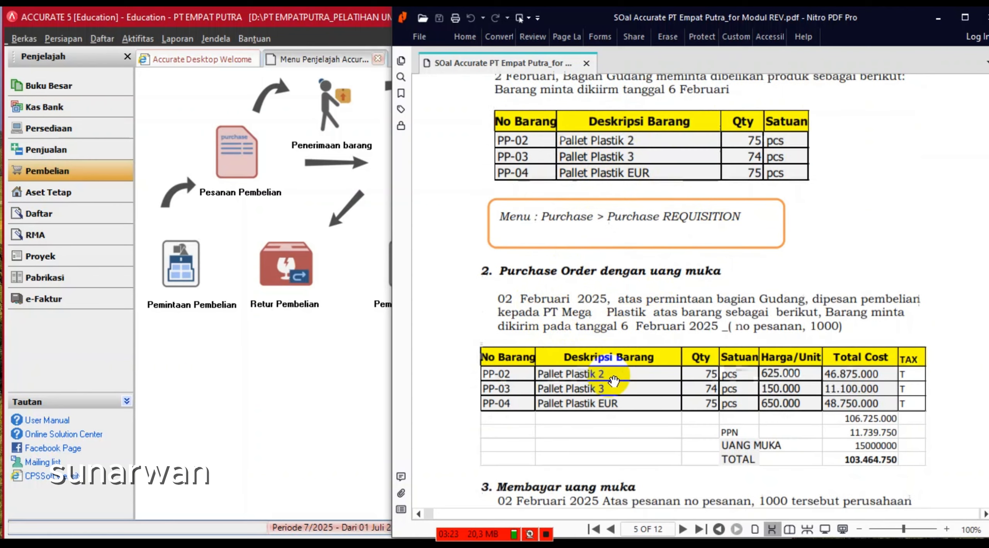
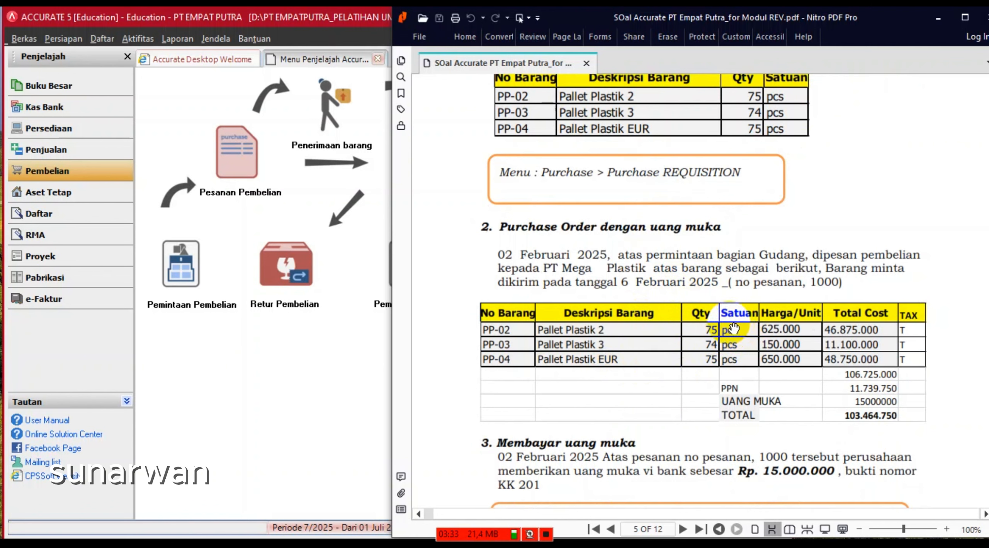
# - Bring the Accurate 5 Pembelian explorer in front of the exercise PDF
pyautogui.click(270, 359)
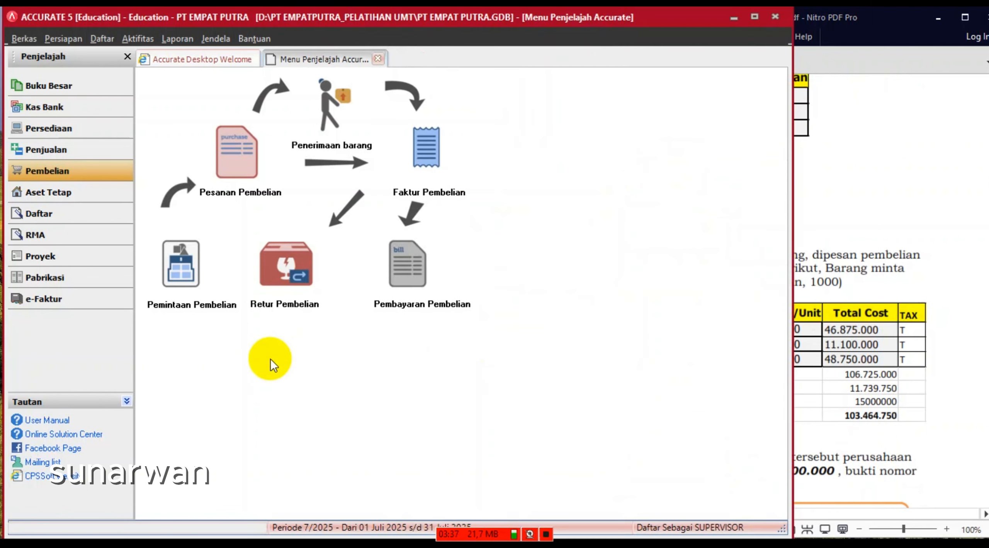
# - Start a new purchase order with PT. Mega Plastik as the vendor
pyautogui.click(240, 165)
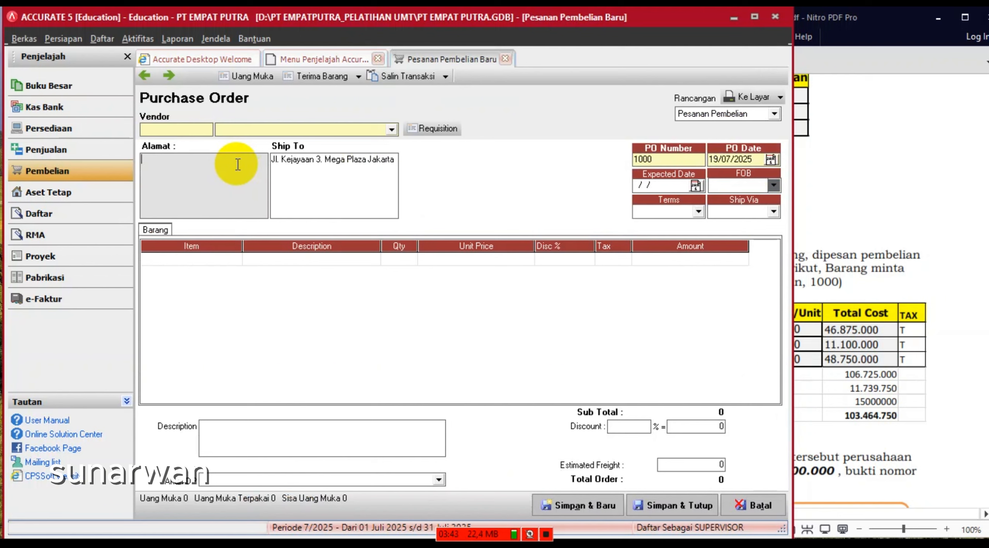
pyautogui.click(390, 132)
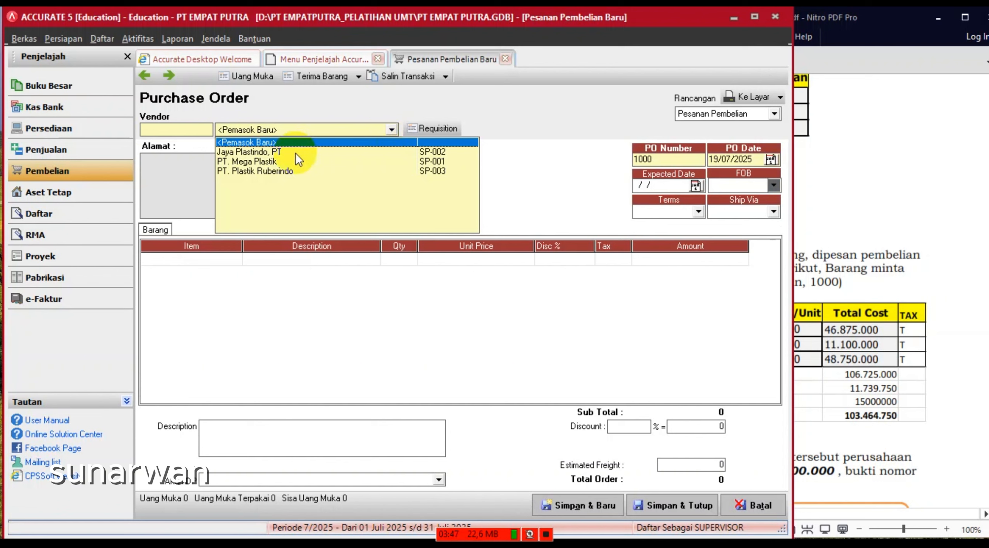
pyautogui.click(271, 162)
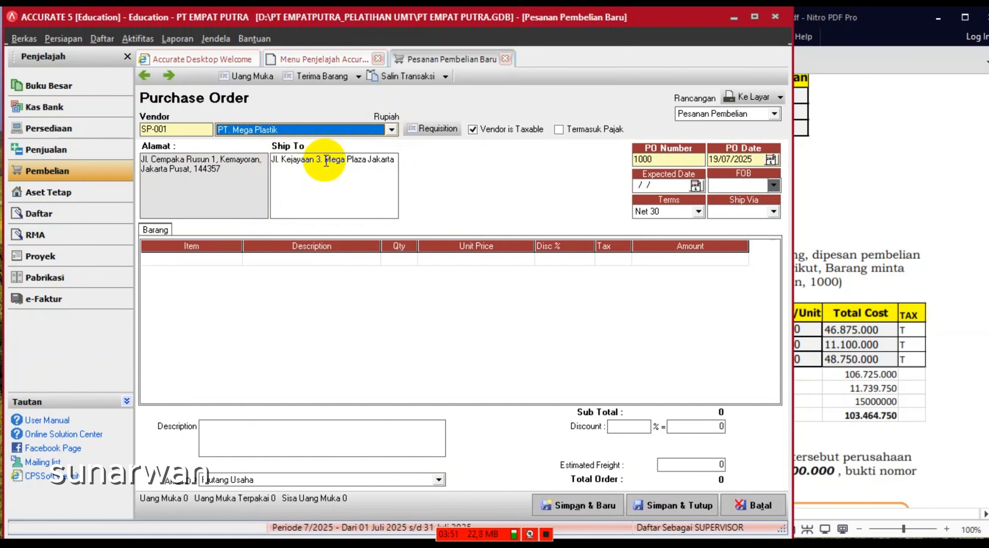
# - Set the PO date to 02/02/2025 and the expected date to 06/02/2025
pyautogui.click(753, 160)
pyautogui.moveTo(754, 160); pyautogui.dragTo(668, 162)
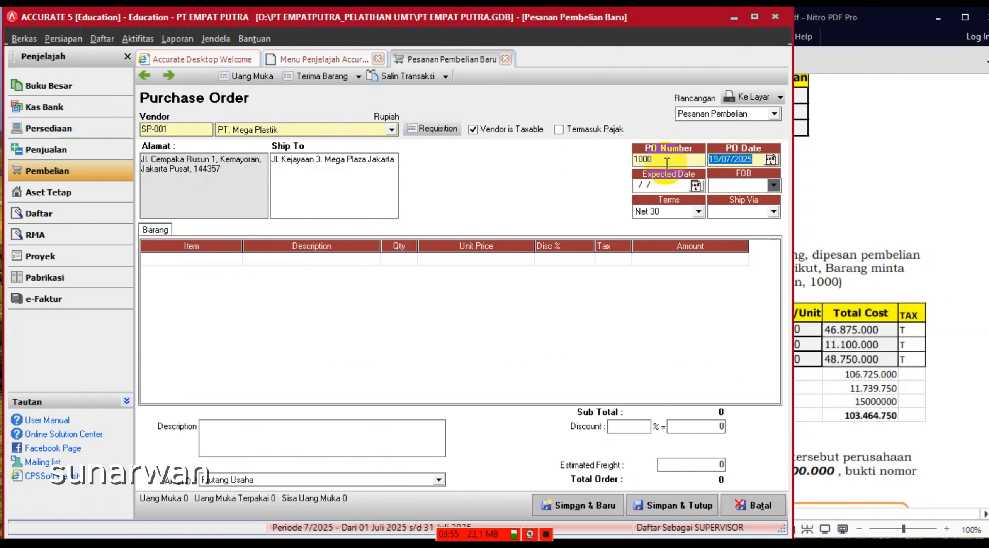
pyautogui.write('02/')
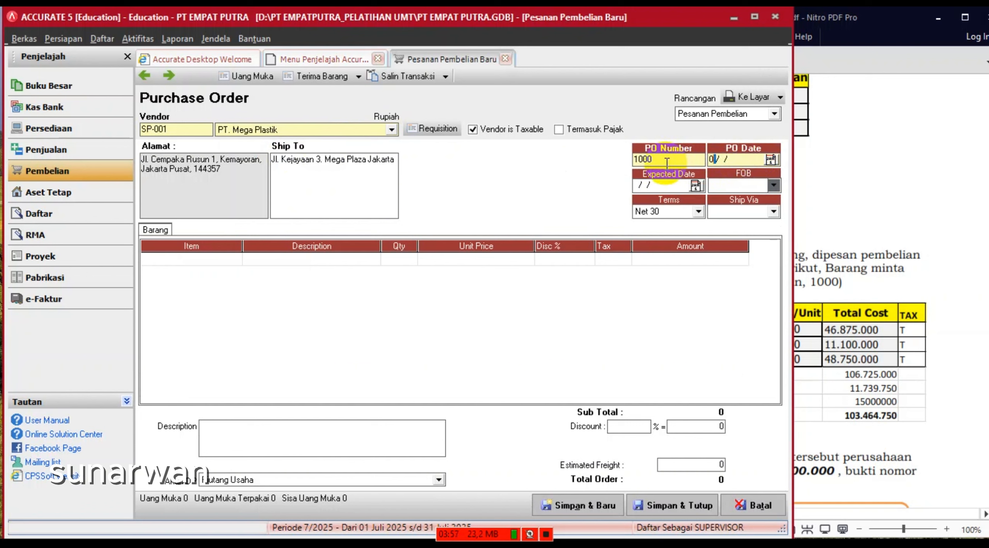
pyautogui.write('02/2025')
pyautogui.press('Tab')
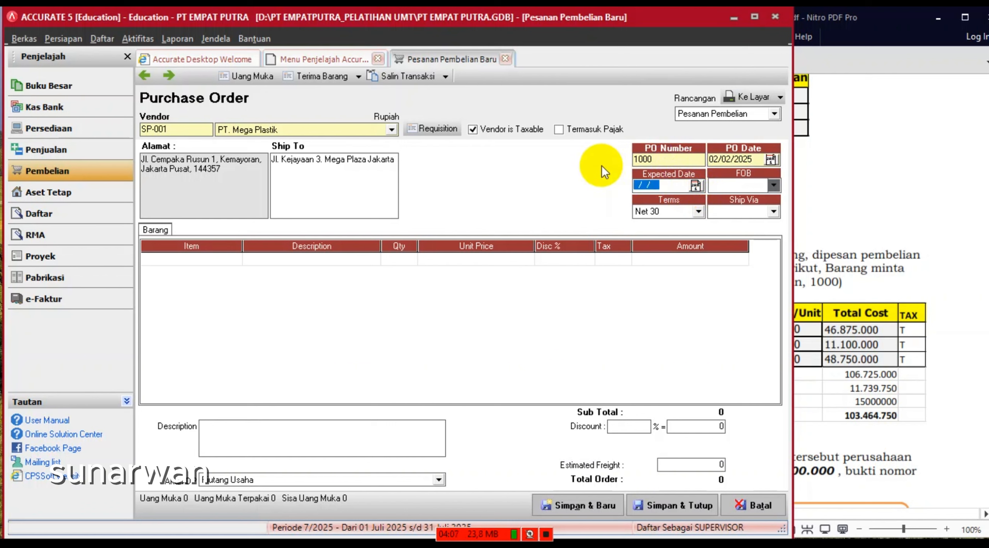
pyautogui.write('06/02/2025')
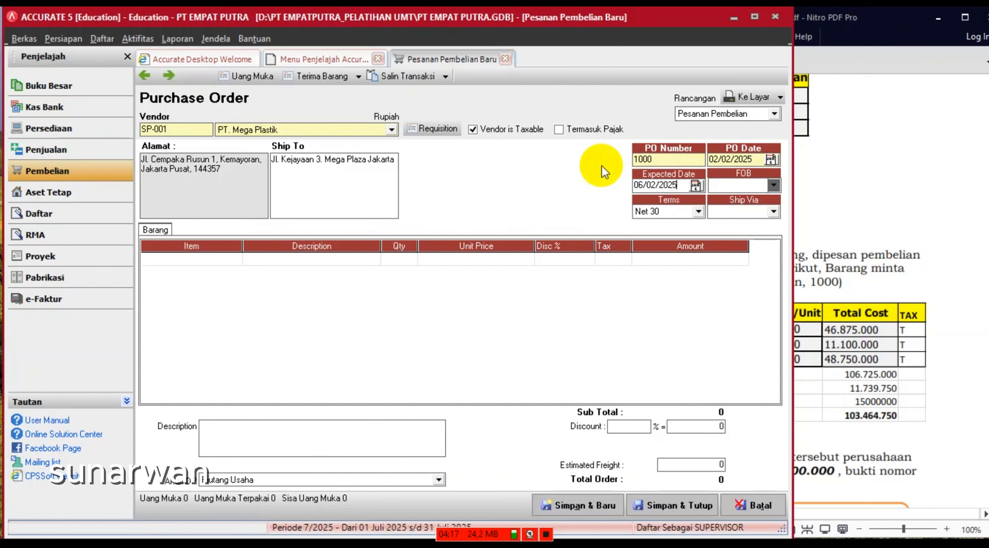
# - Copy the PP-02, PP-03 and PP-04 lines from requisition 1000 into the order
pyautogui.click(429, 129)
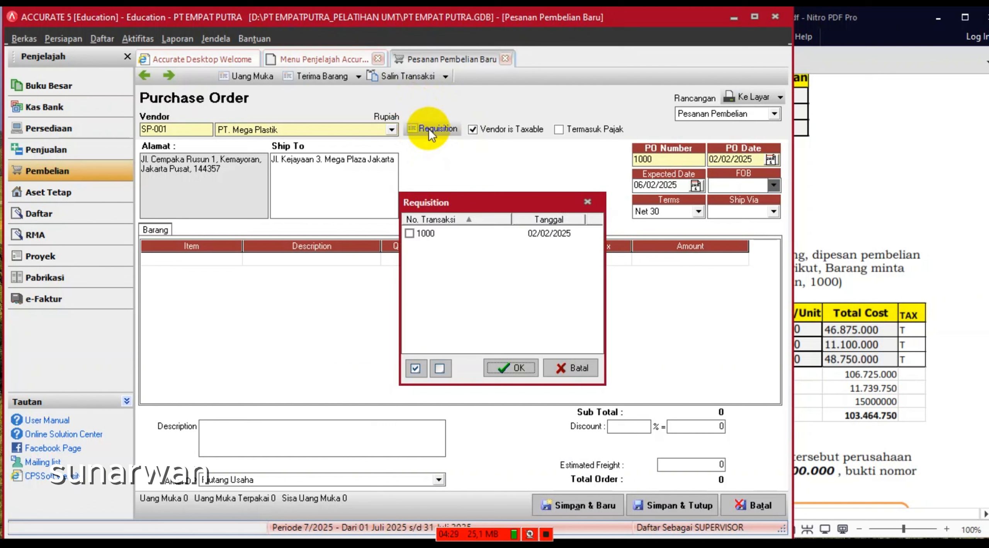
pyautogui.click(409, 234)
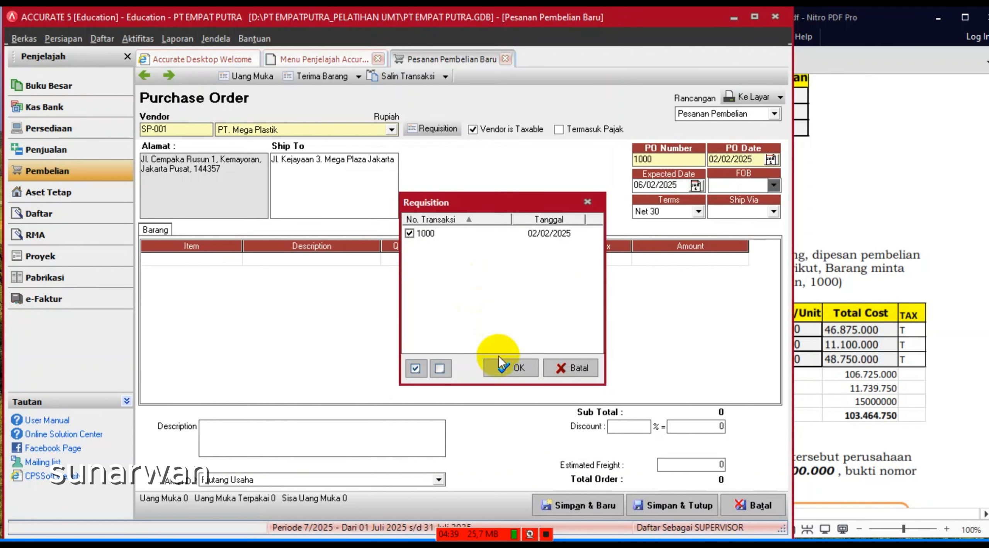
pyautogui.click(504, 368)
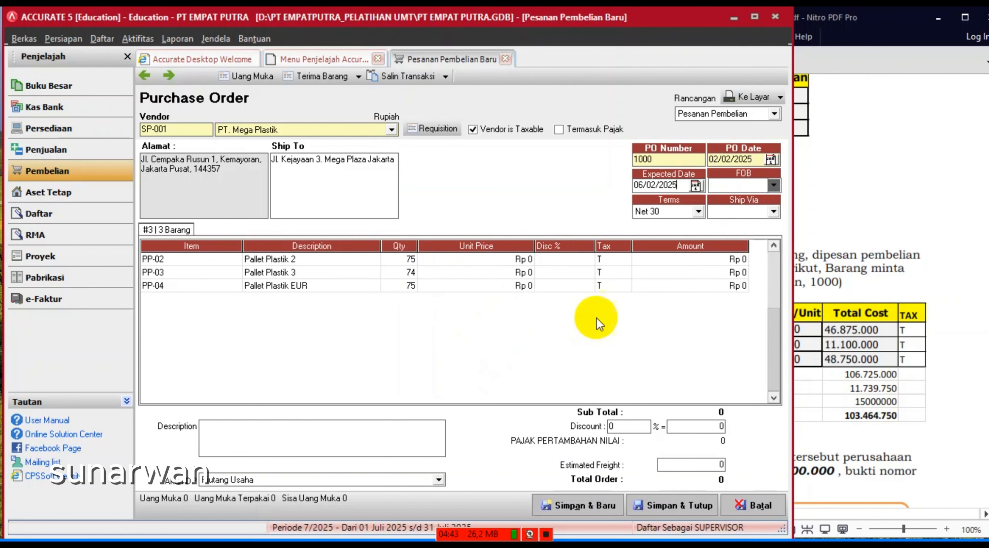
# - Price PP-02 at Rp 625.000 and PP-03 at Rp 15.000, checking the exercise sheet
pyautogui.click(904, 210)
pyautogui.scroll(5, 821, 243)
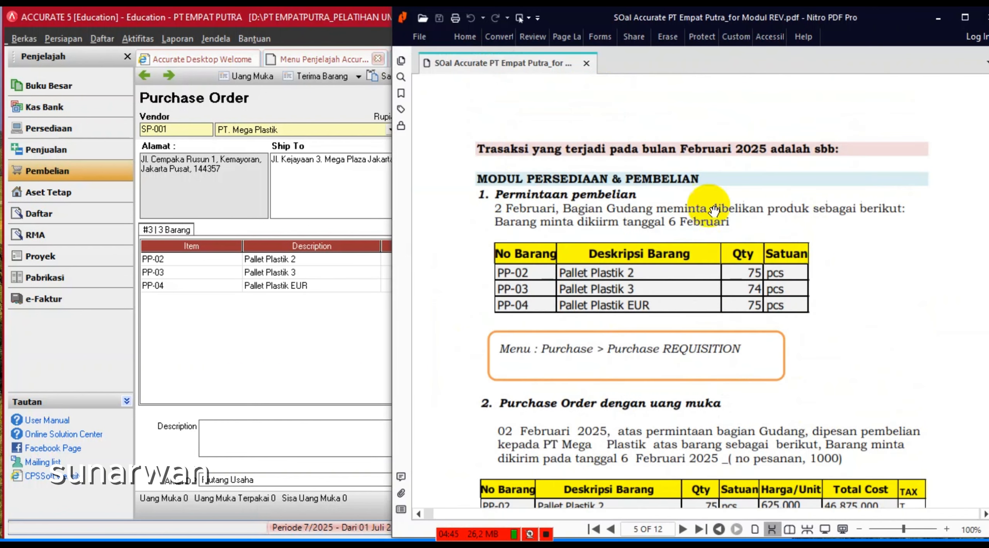
pyautogui.click(309, 344)
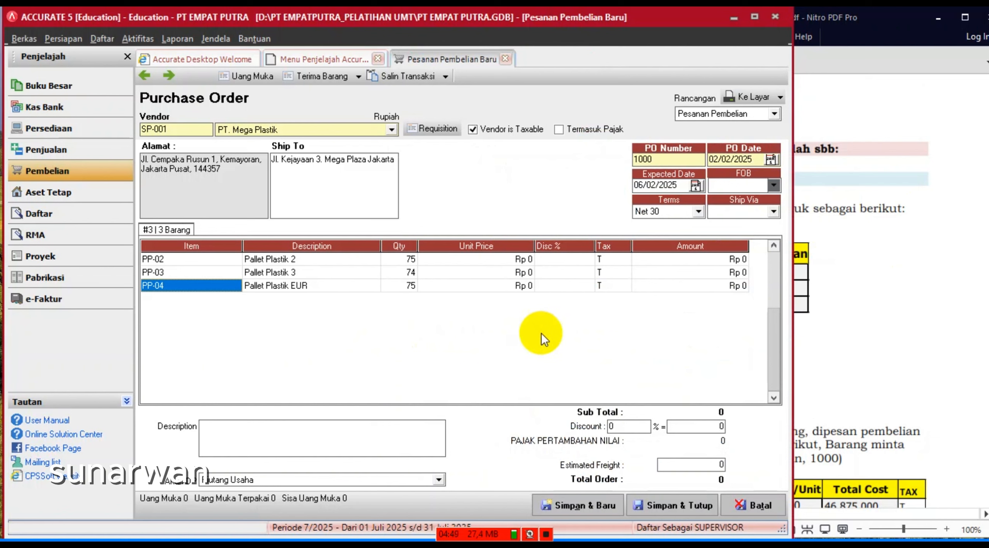
pyautogui.click(496, 263)
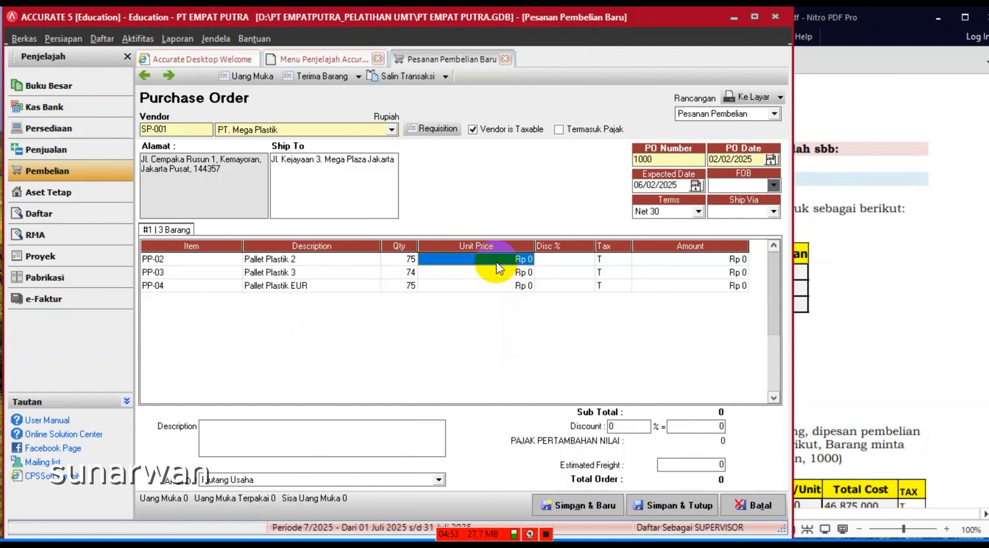
pyautogui.write('62')
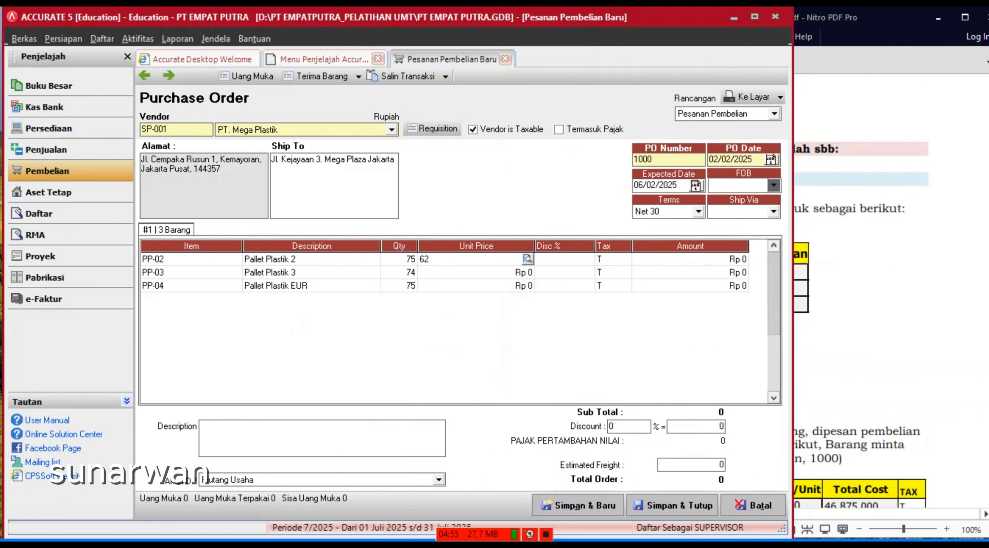
pyautogui.click(497, 262)
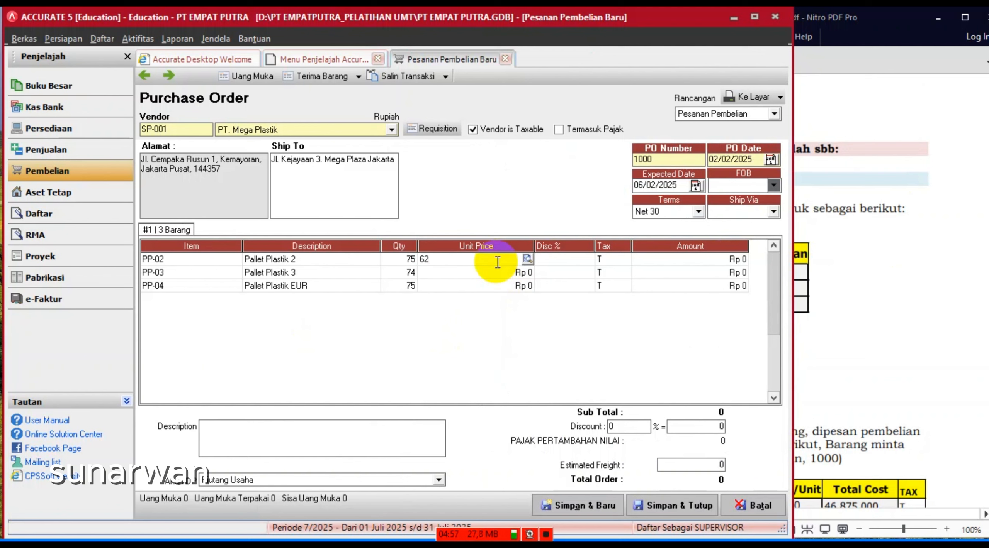
pyautogui.write('5000')
pyautogui.click(476, 274)
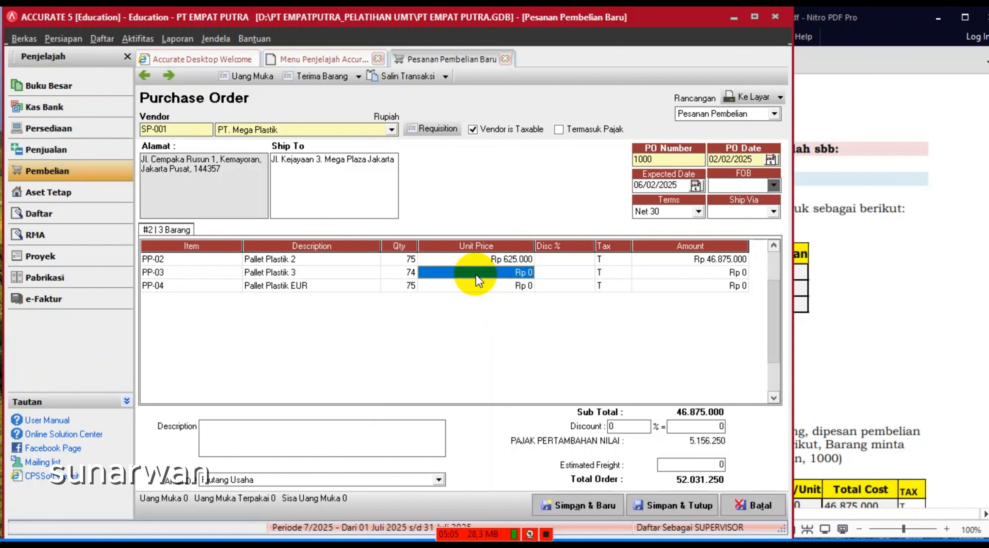
pyautogui.write('1')
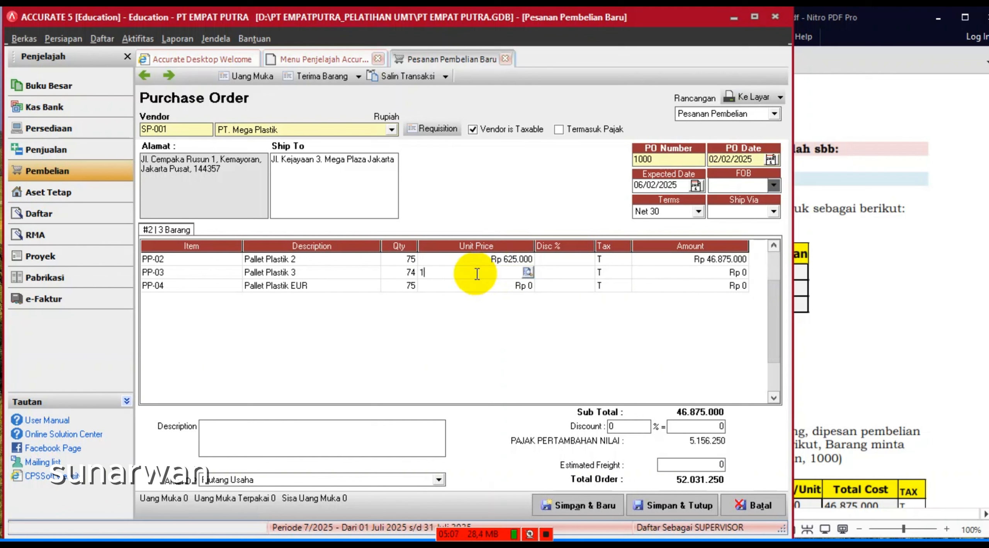
pyautogui.write('5000')
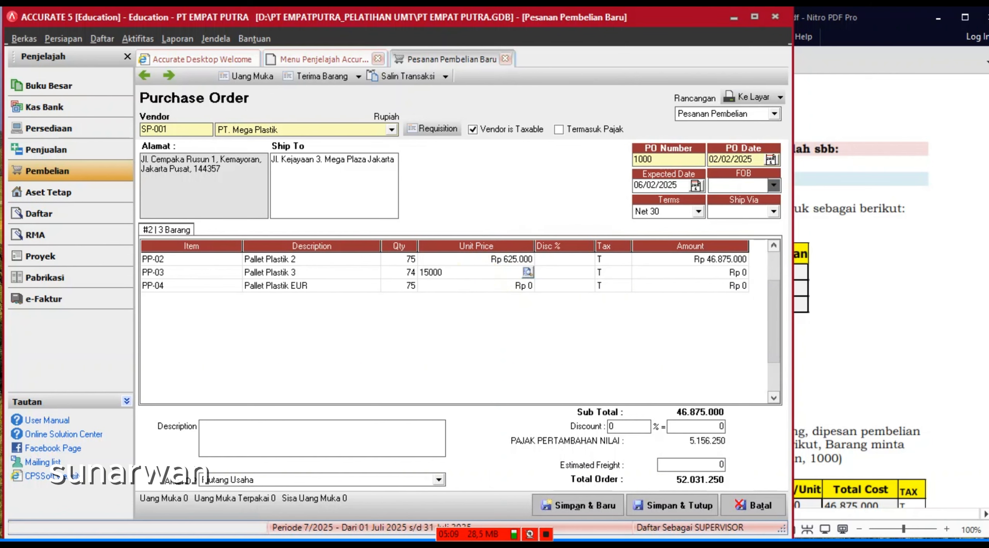
pyautogui.press('Tab')
# - Price PP-04 at Rp 650.000 per unit
pyautogui.click(831, 342)
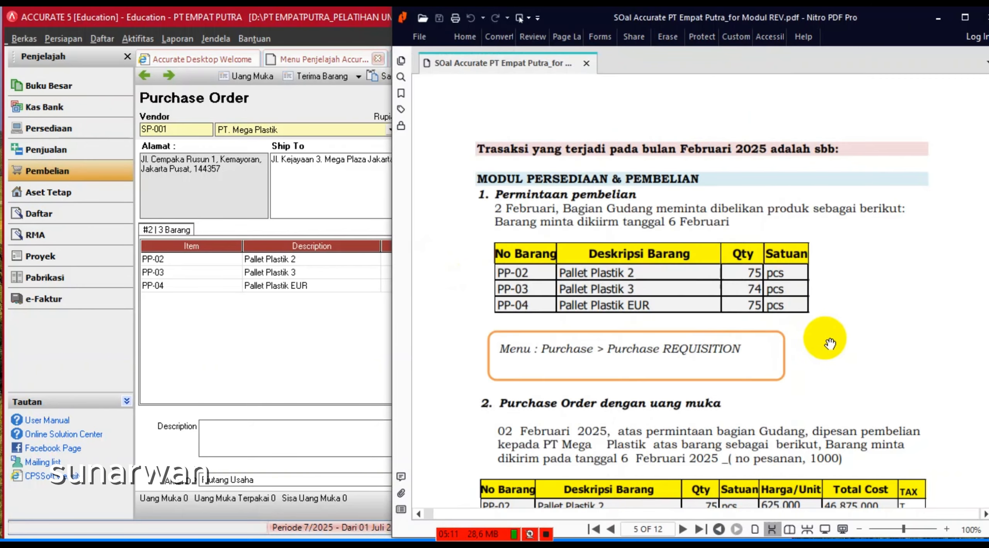
pyautogui.scroll(-3, 830, 344)
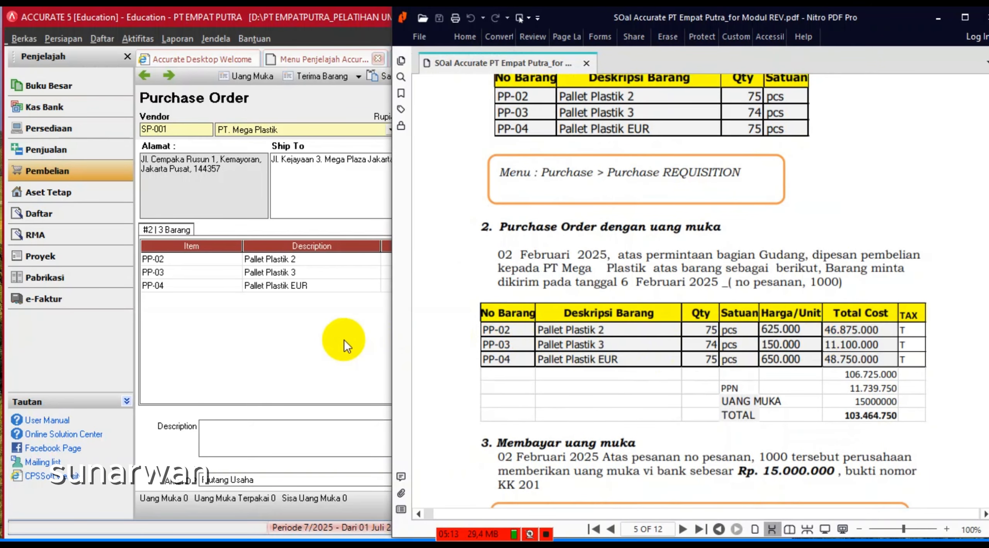
pyautogui.click(344, 340)
pyautogui.click(491, 295)
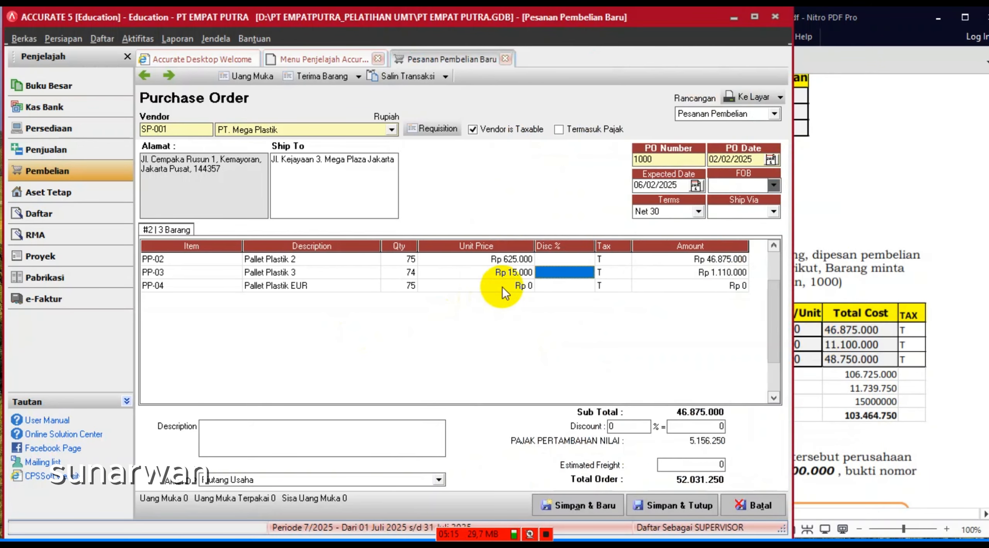
pyautogui.click(503, 286)
pyautogui.write('650000')
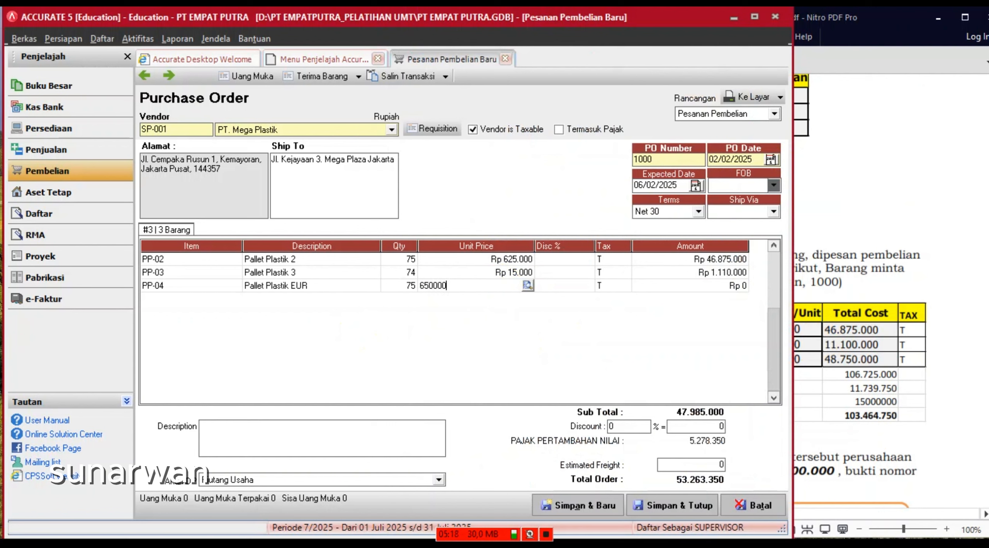
pyautogui.press('Tab')
pyautogui.press('Tab')
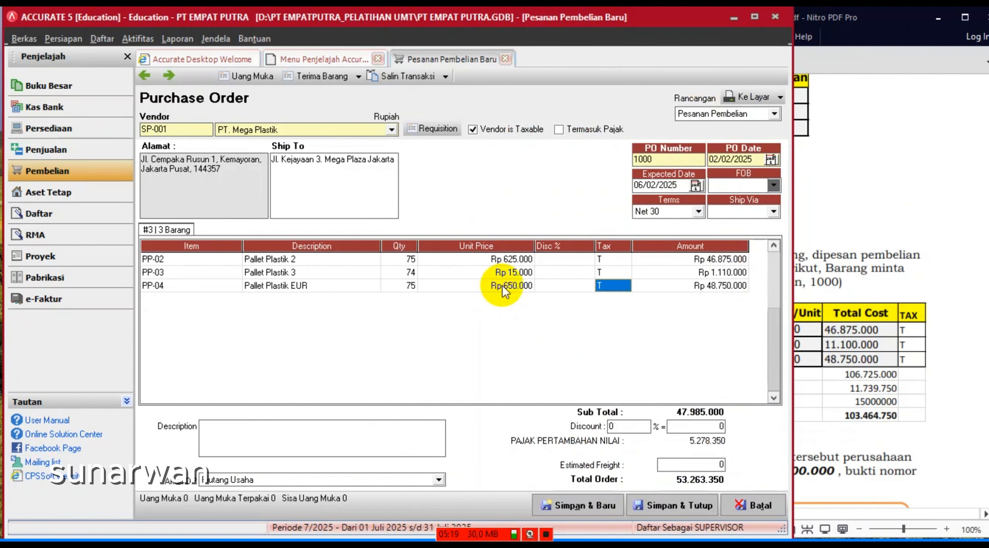
pyautogui.press('Tab')
pyautogui.press('Tab')
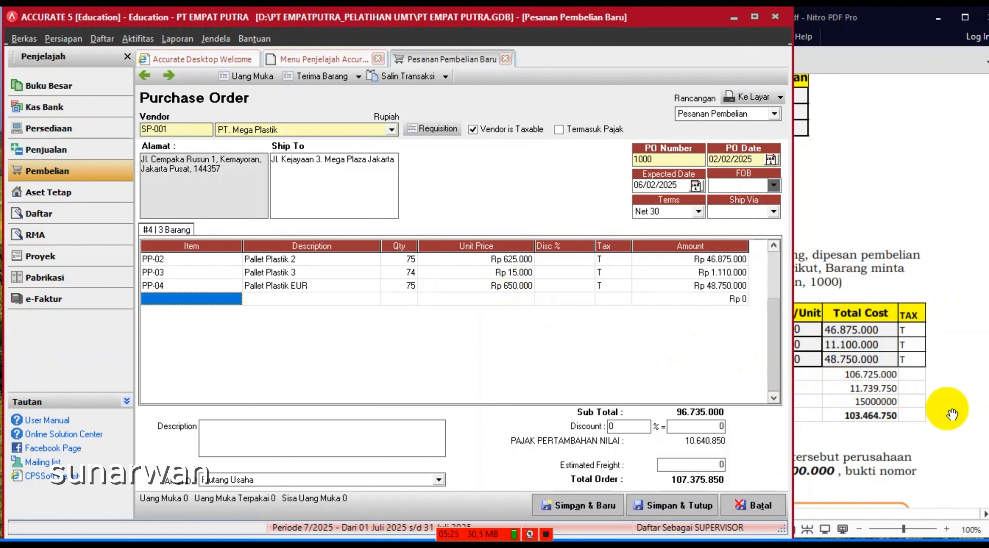
# - Check the order against the exercise sheet: PP-03 at Rp 150.000, total 118.464.750
pyautogui.click(849, 435)
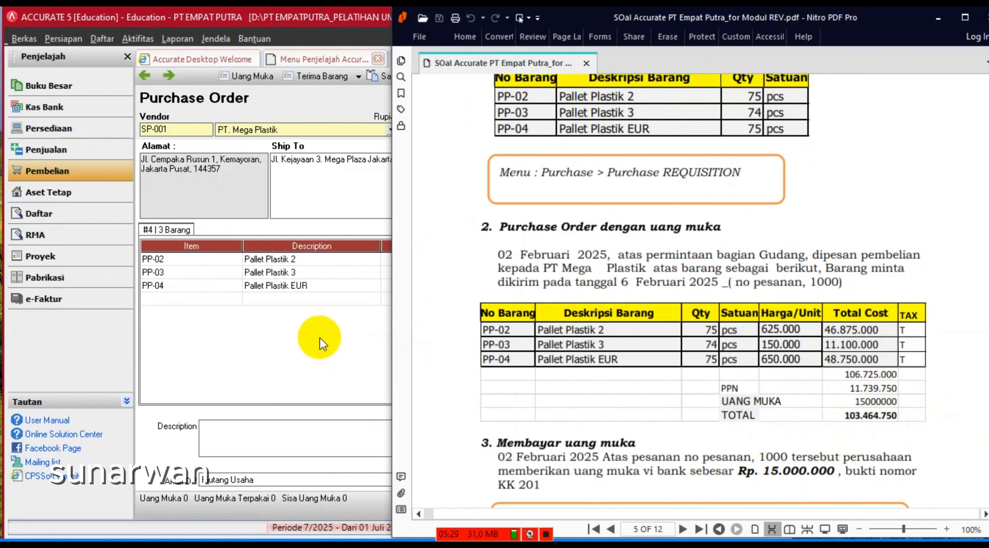
pyautogui.click(313, 346)
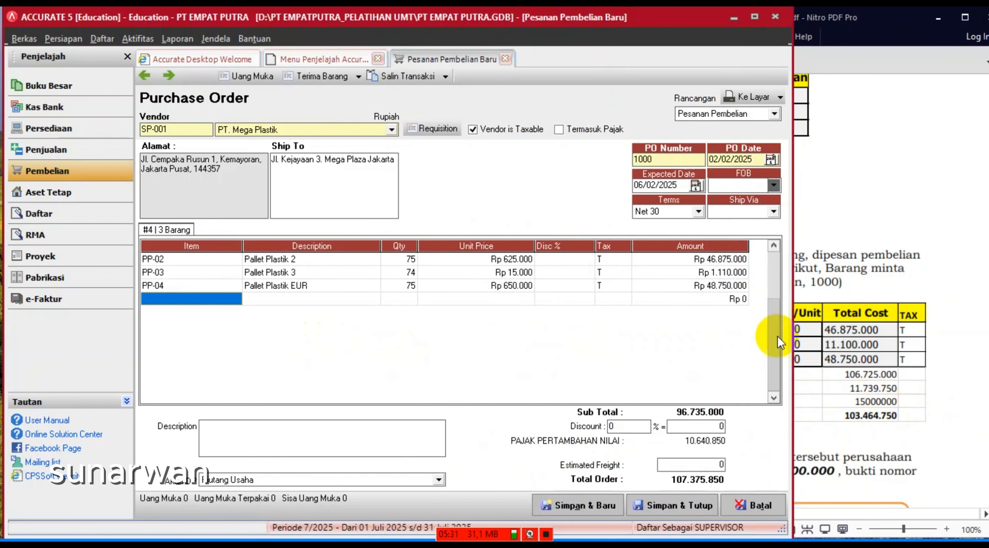
pyautogui.click(891, 209)
pyautogui.scroll(3, 896, 213)
pyautogui.scroll(2, 896, 213)
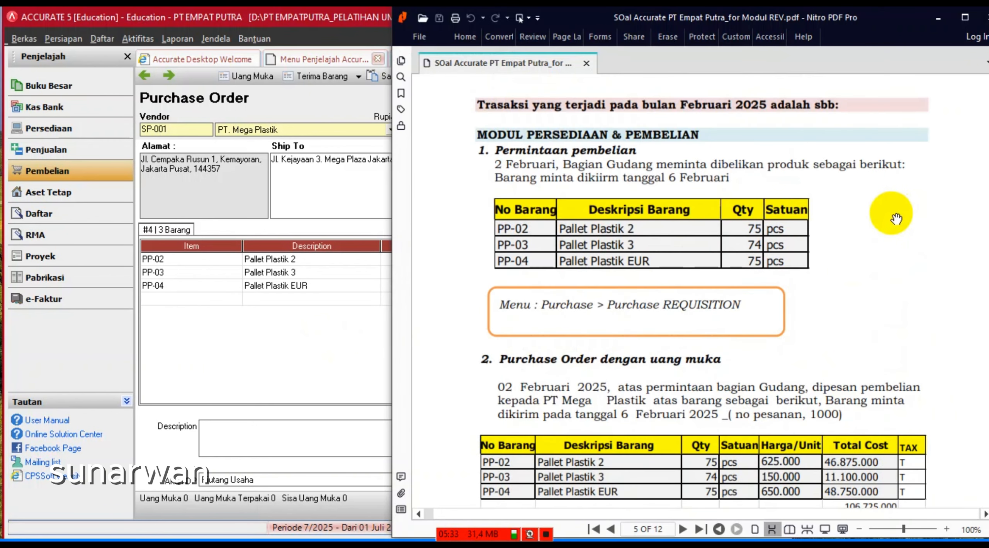
pyautogui.scroll(-2, 895, 216)
pyautogui.click(546, 541)
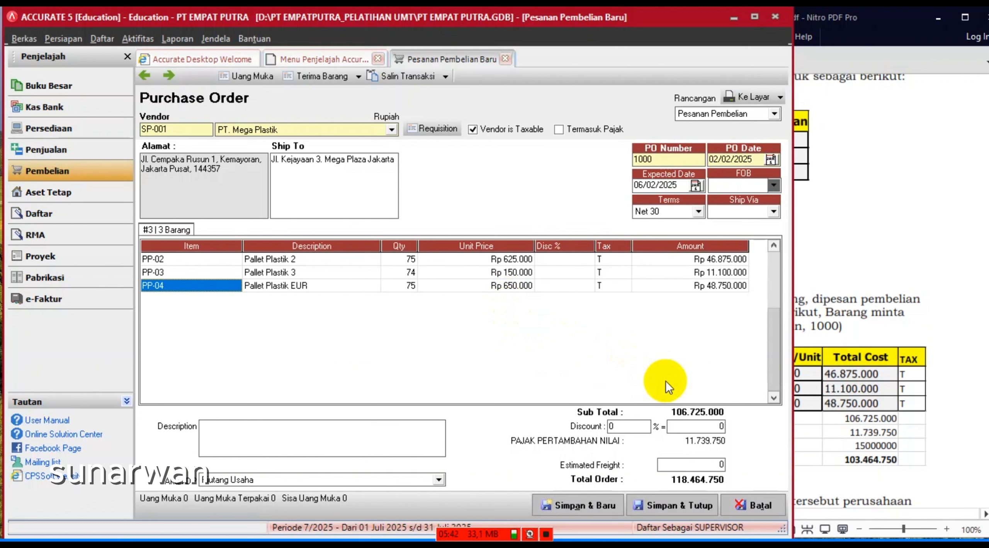
pyautogui.click(545, 534)
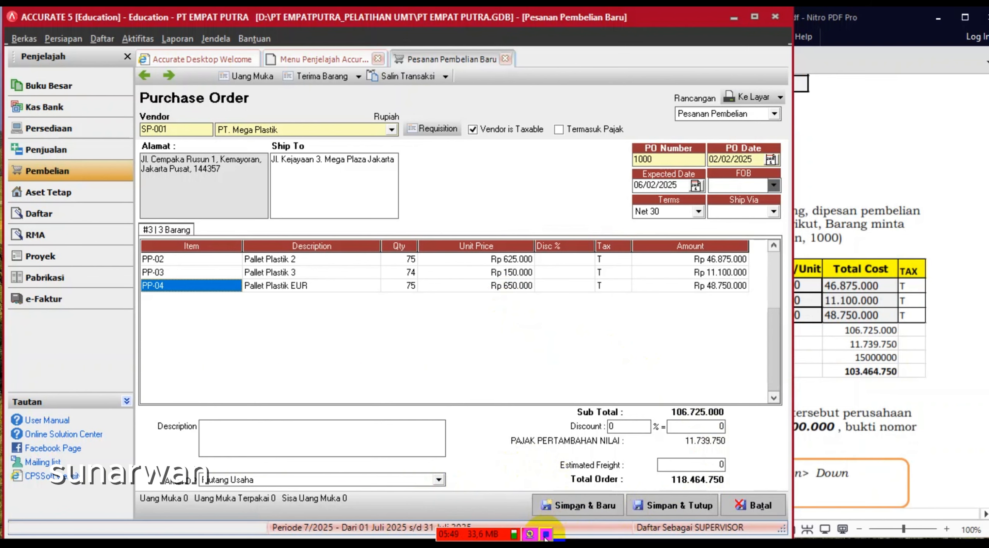
pyautogui.click(882, 197)
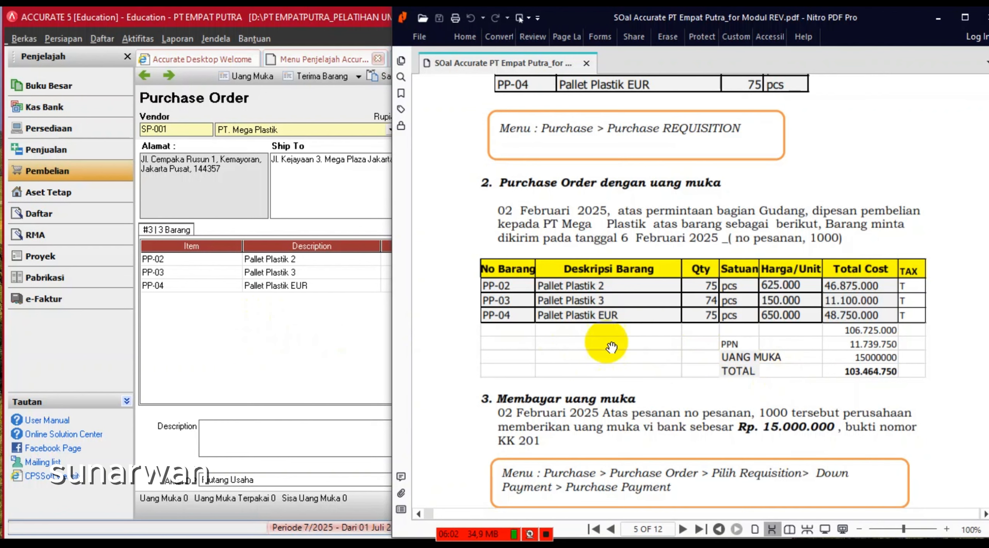
pyautogui.click(329, 335)
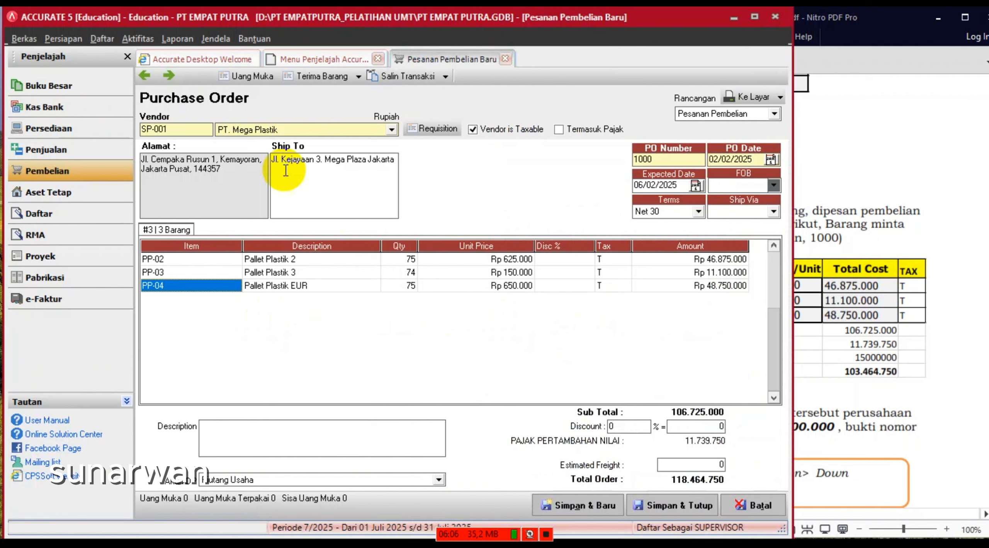
# - Save the order and create down-payment invoice 1000 dated 02/02/2025, shipping 06/02/2025
pyautogui.click(251, 81)
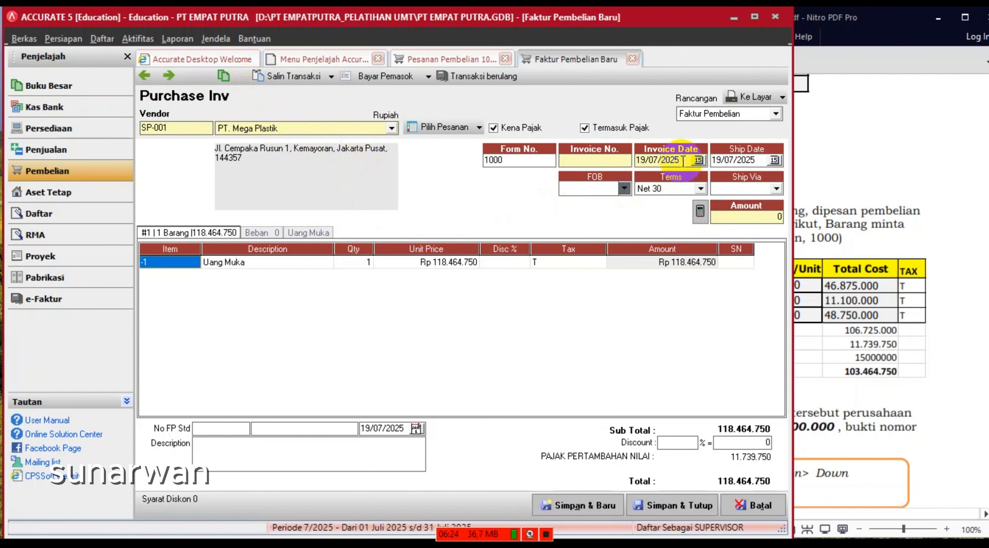
pyautogui.moveTo(687, 160); pyautogui.dragTo(576, 165)
pyautogui.write('0')
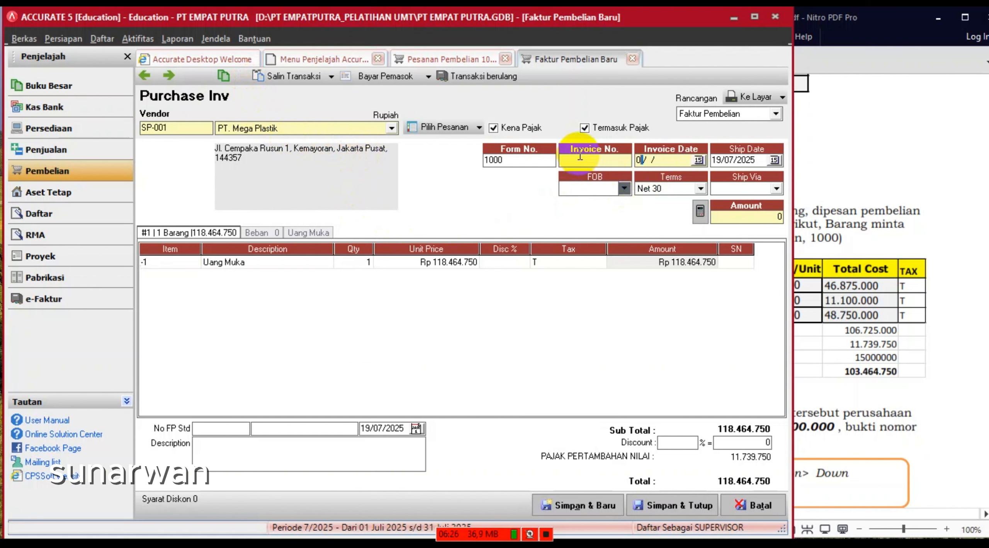
pyautogui.write('2/02/2025')
pyautogui.click(575, 160)
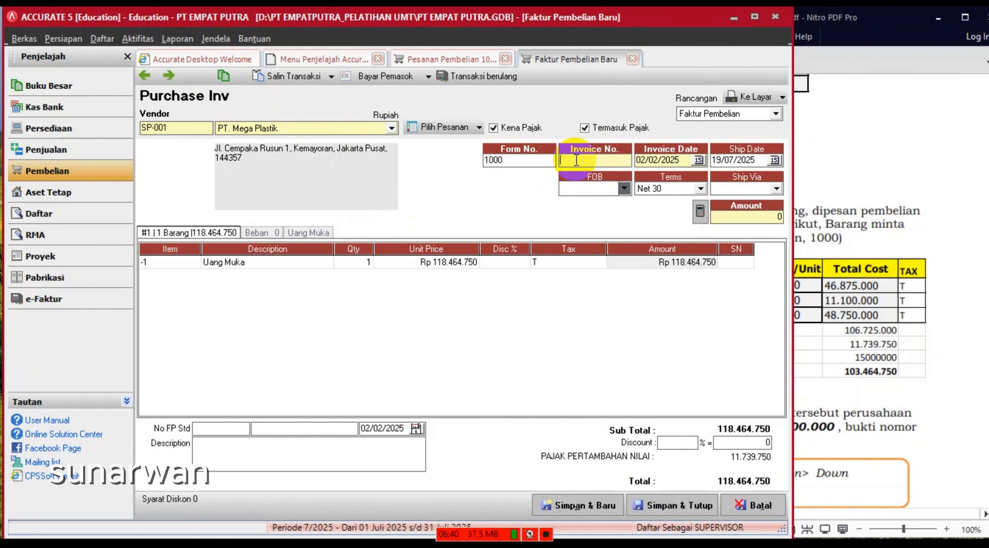
pyautogui.write('1000')
pyautogui.click(761, 160)
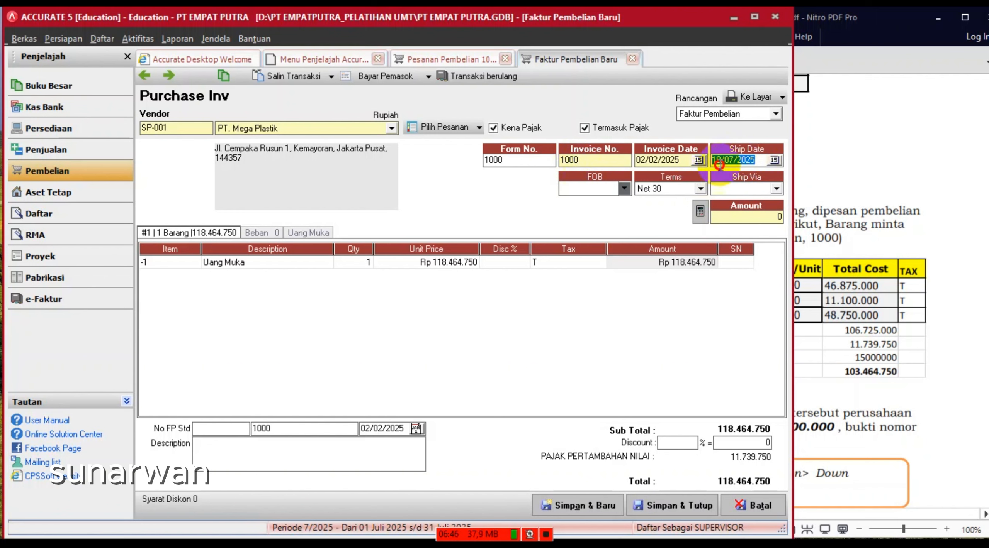
pyautogui.write('06/')
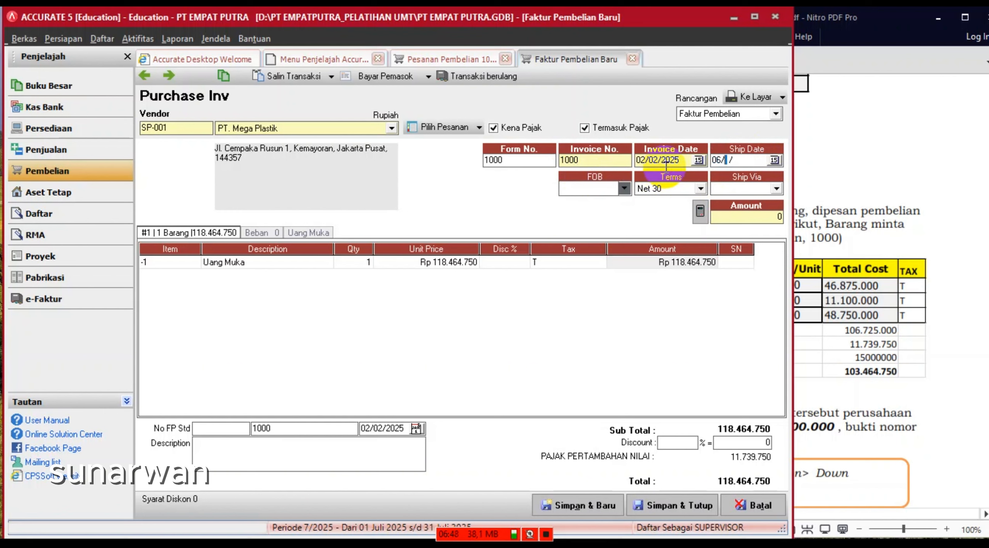
pyautogui.write('02/2025')
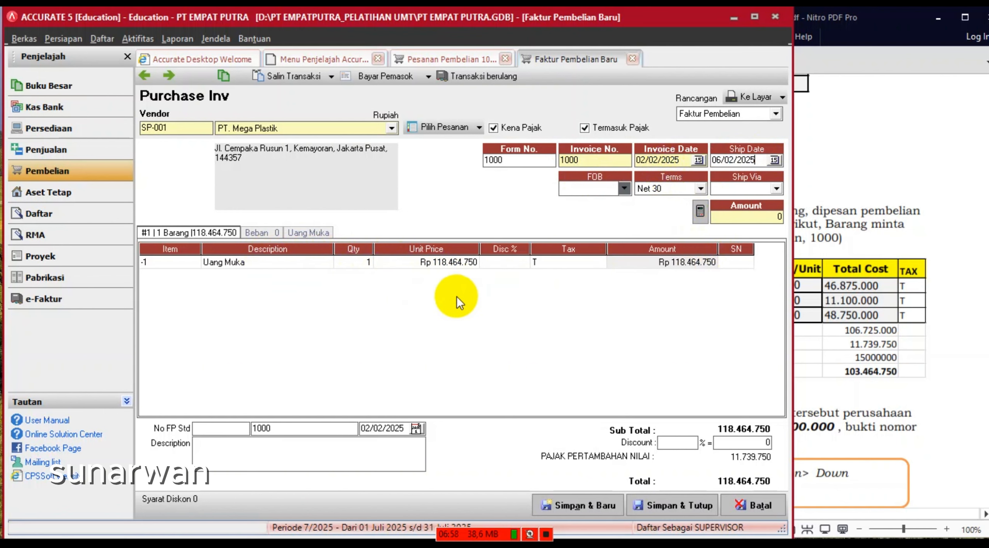
# - Enter Rp 15.000.000 as the Uang Muka unit price and recalculate the invoice totals
pyautogui.click(434, 266)
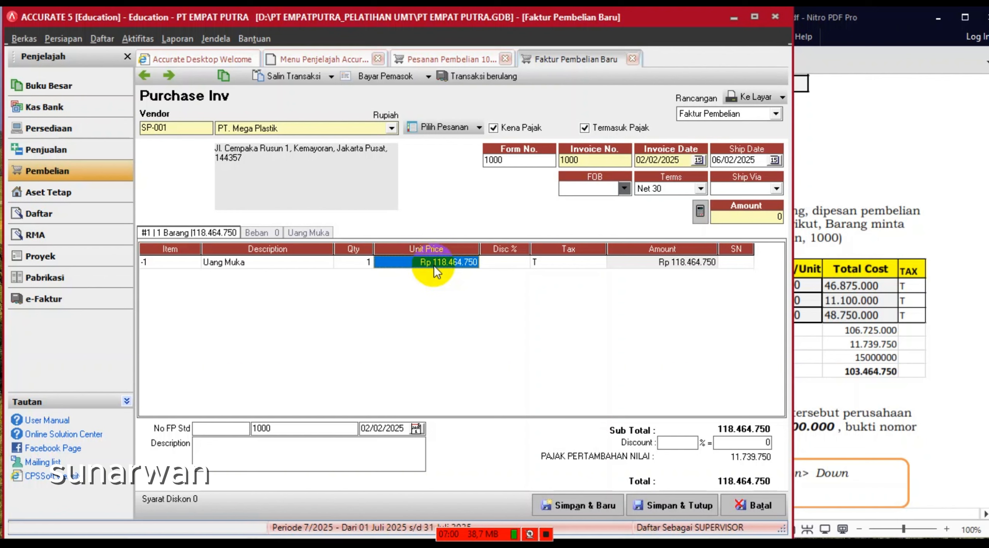
pyautogui.click(434, 266)
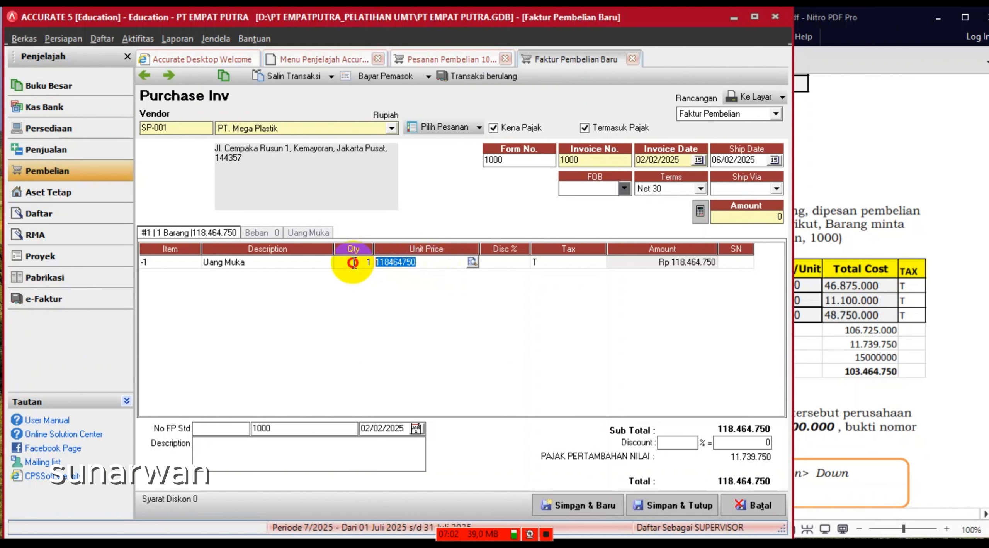
pyautogui.write('1')
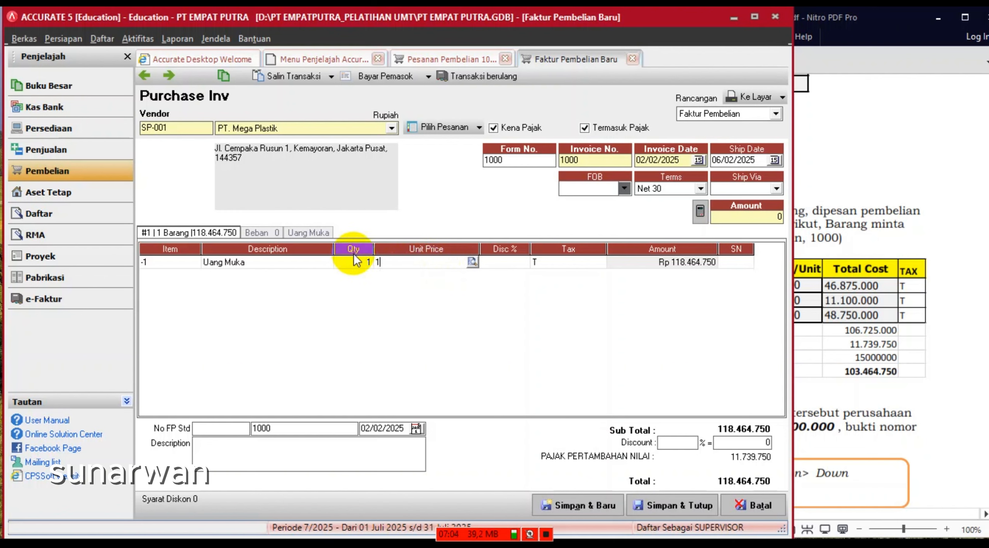
pyautogui.write('5.000.')
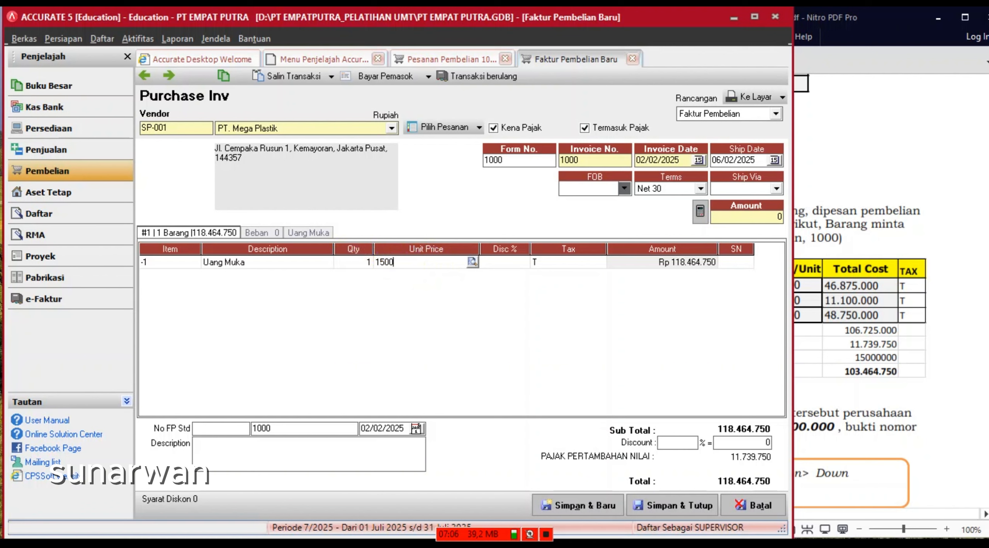
pyautogui.write('0000')
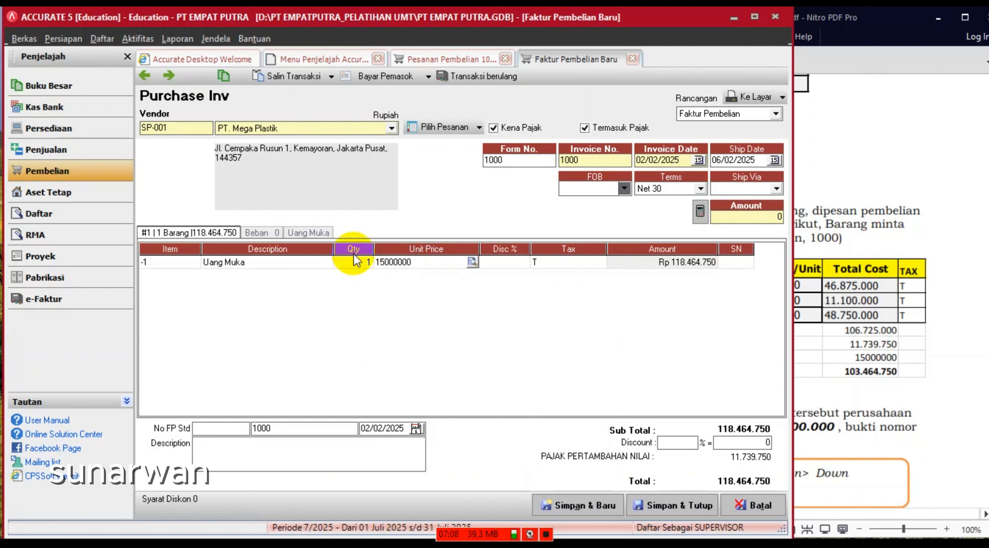
pyautogui.press('Tab')
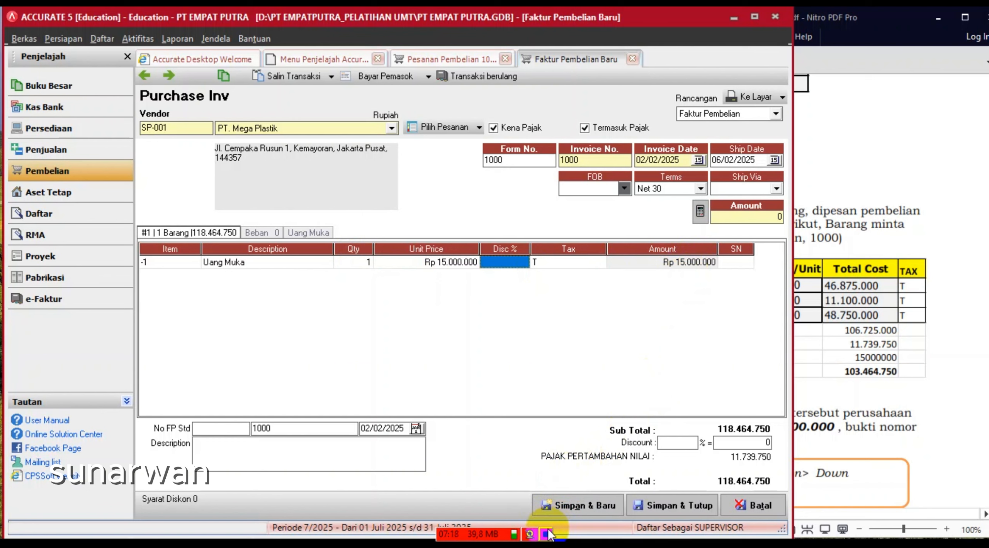
pyautogui.click(700, 212)
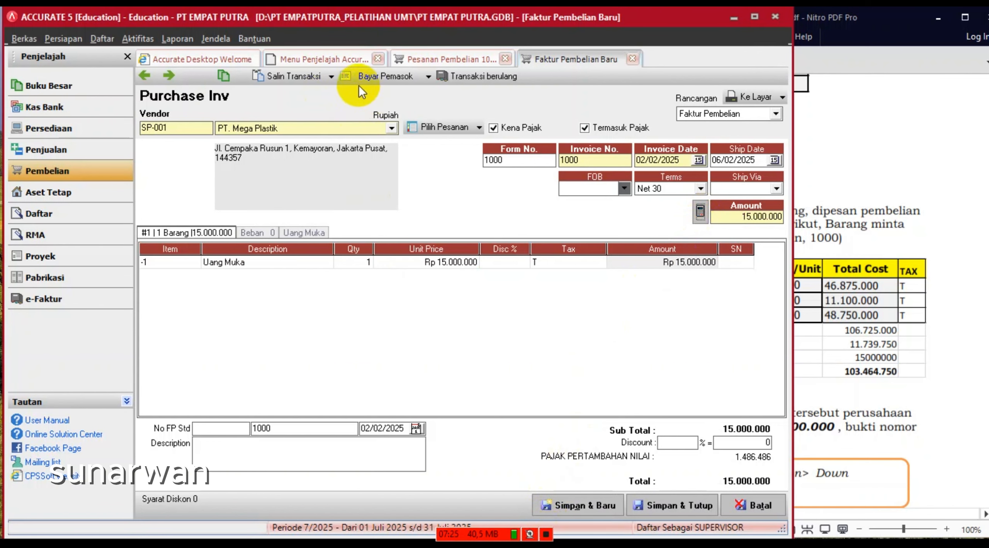
# - Save the invoice and start payment KK 201 with payment and cheque dates 02/02/2025
pyautogui.click(365, 76)
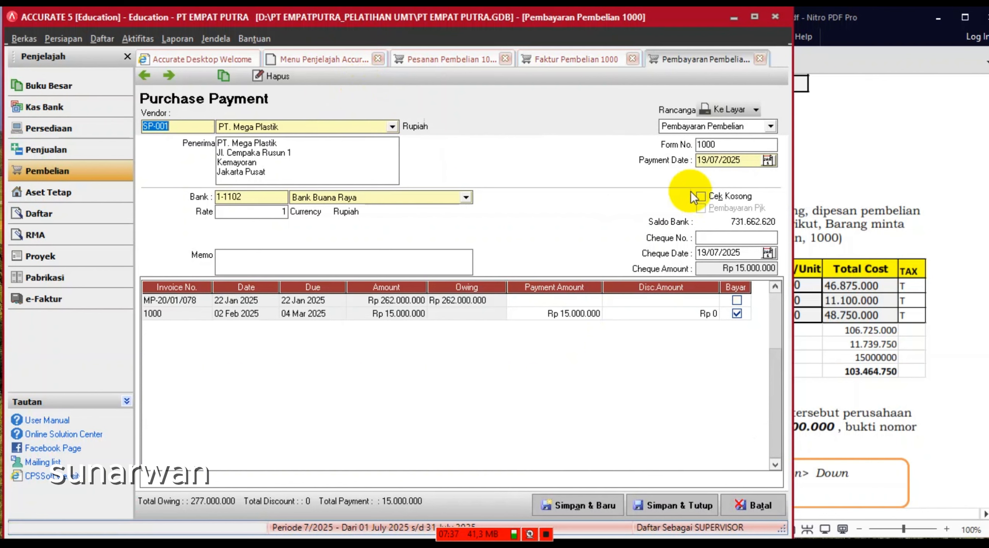
pyautogui.click(740, 146)
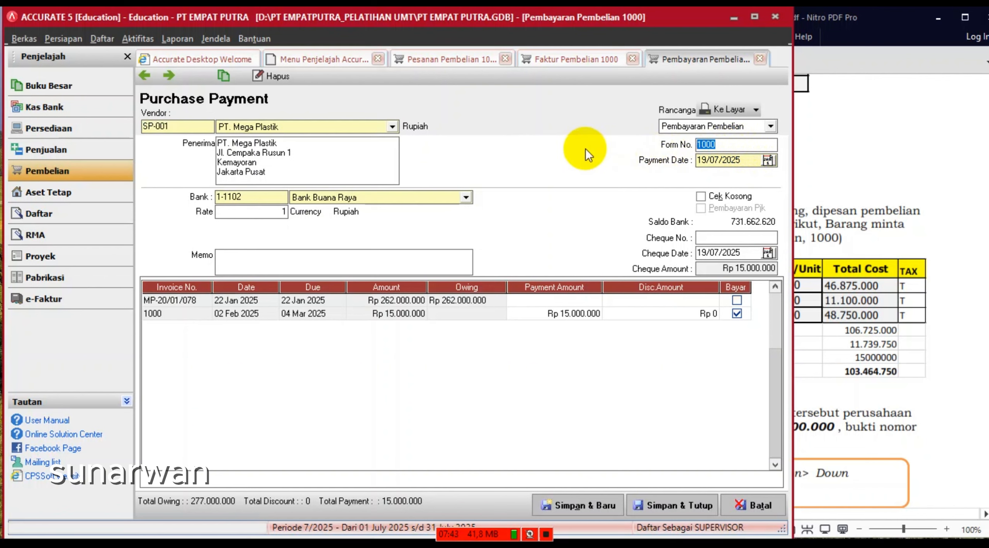
pyautogui.write('KK')
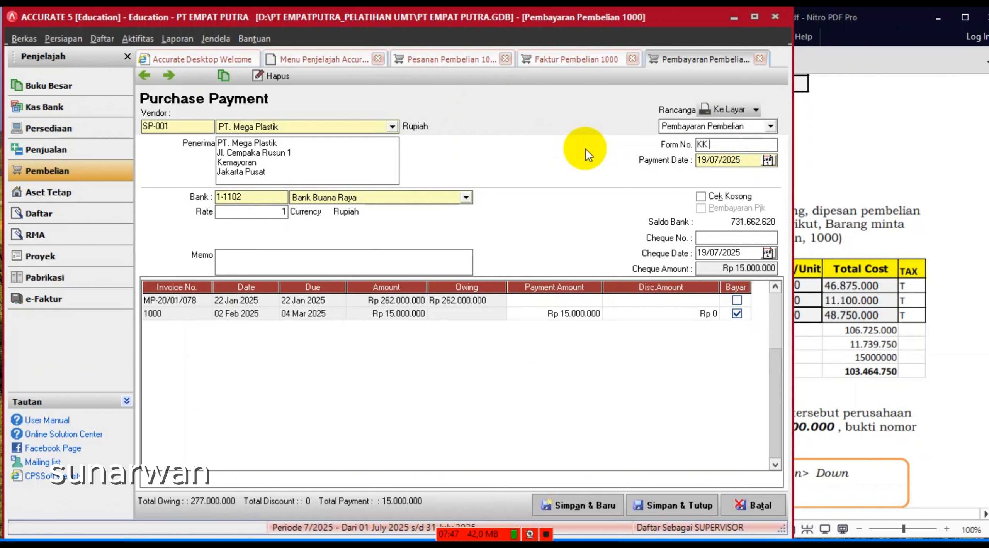
pyautogui.write(' 201')
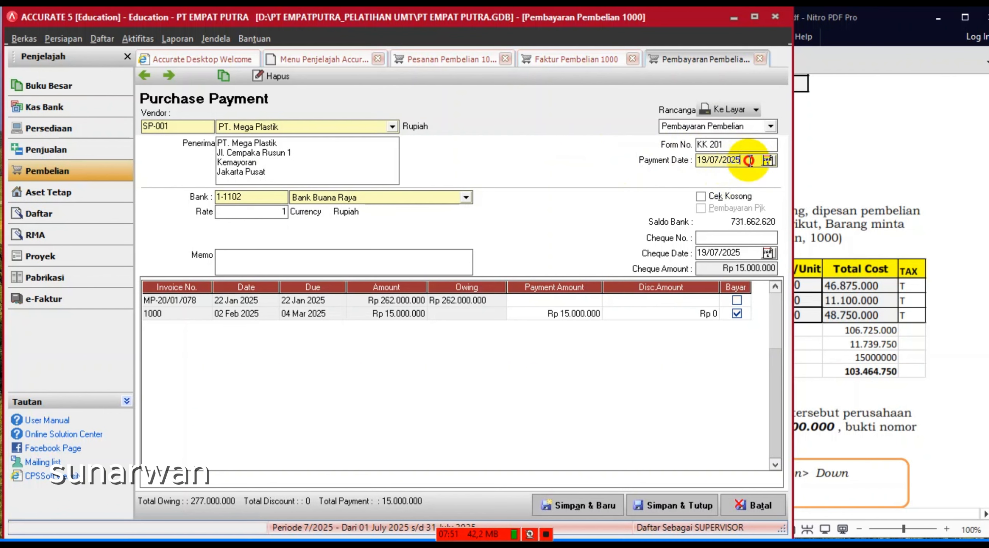
pyautogui.moveTo(757, 159); pyautogui.dragTo(629, 160)
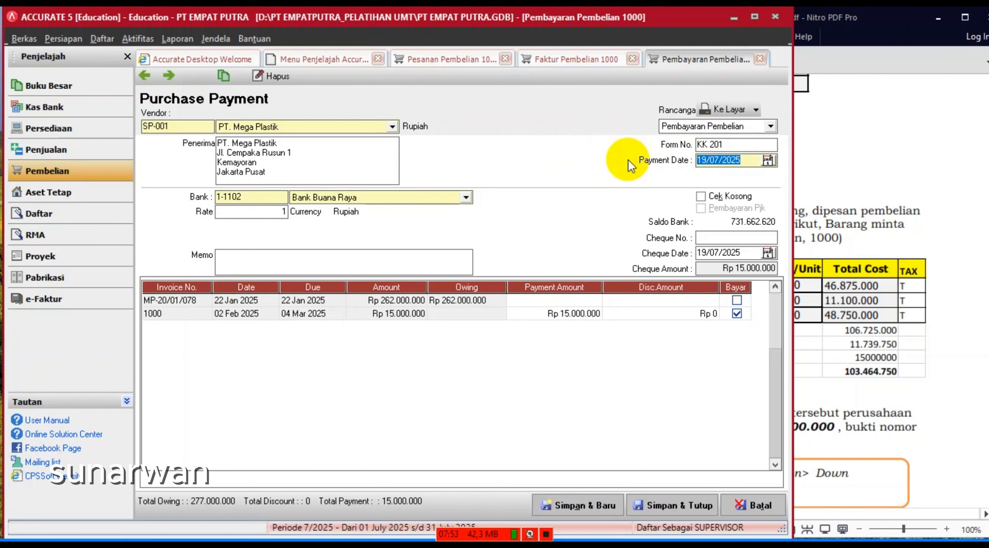
pyautogui.write('02/02/2')
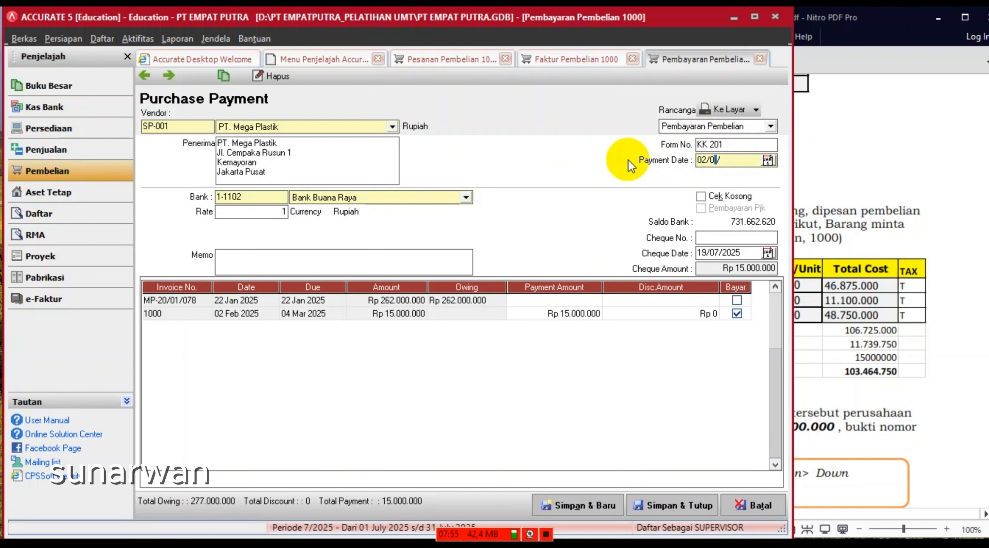
pyautogui.write('025')
pyautogui.moveTo(755, 160); pyautogui.dragTo(644, 158)
pyautogui.hotkey('ctrl', 'c')
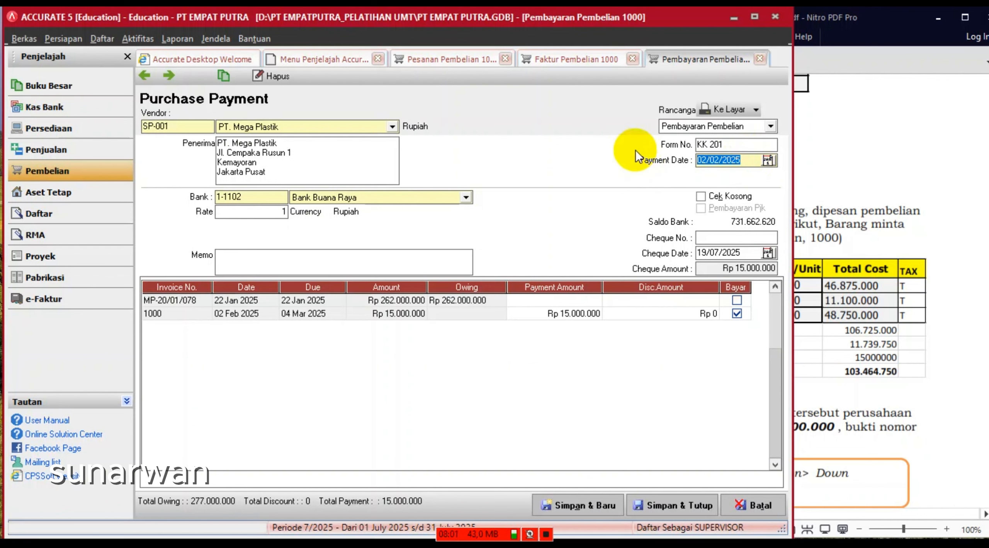
pyautogui.moveTo(759, 253); pyautogui.dragTo(608, 251)
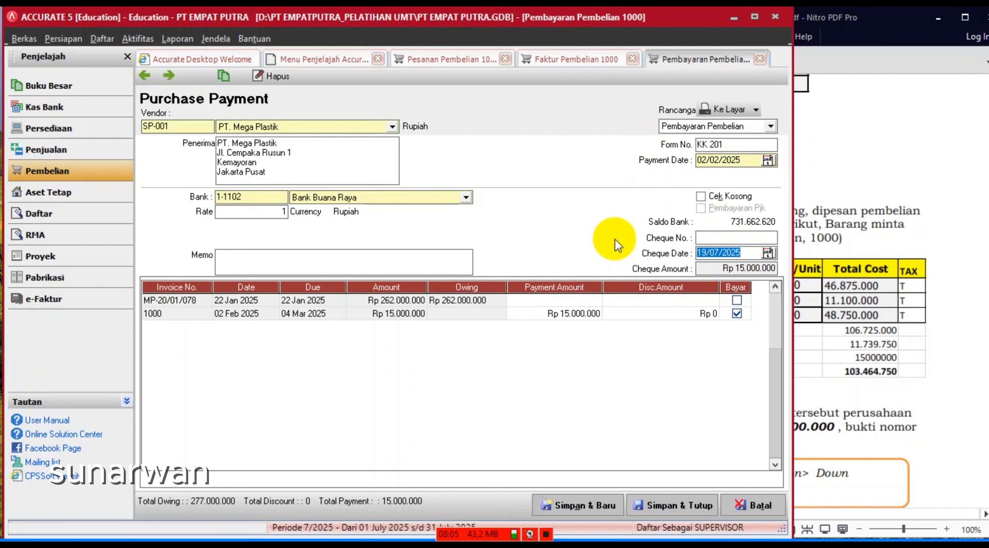
pyautogui.hotkey('ctrl', 'v')
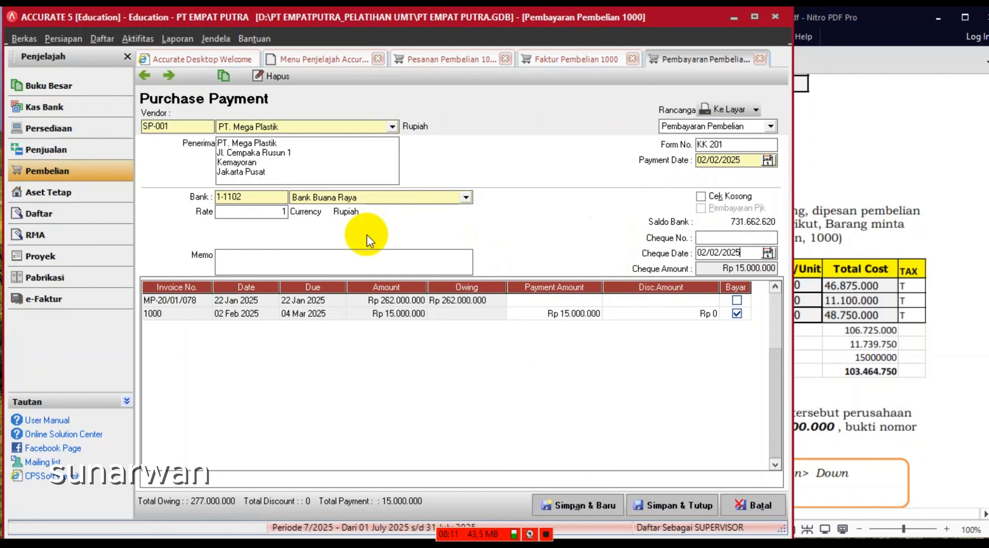
# - Enter the payment memo 'PEMBAYARAN UANG MUKA PESANAN'
pyautogui.click(325, 264)
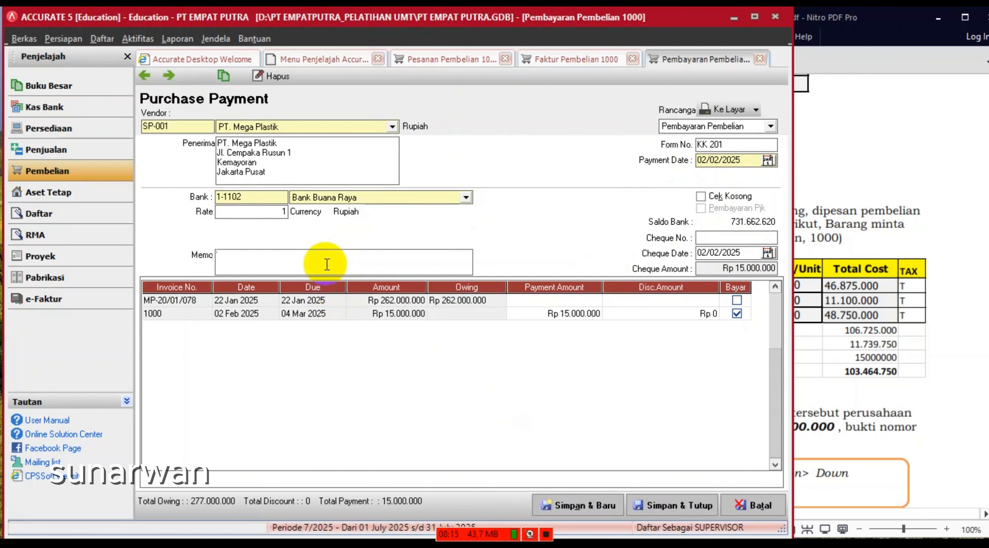
pyautogui.write('PEM')
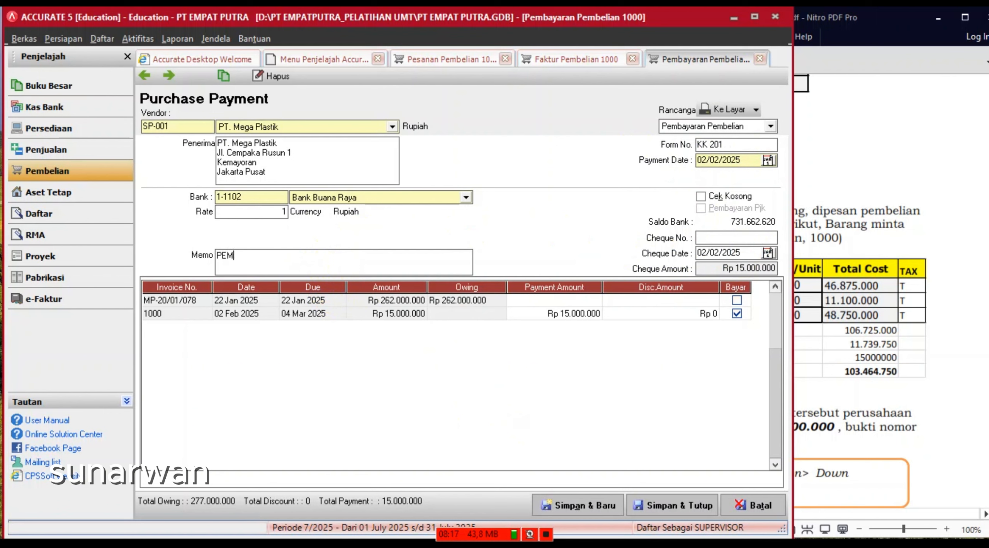
pyautogui.write('BAYARAN UANG MUKA P')
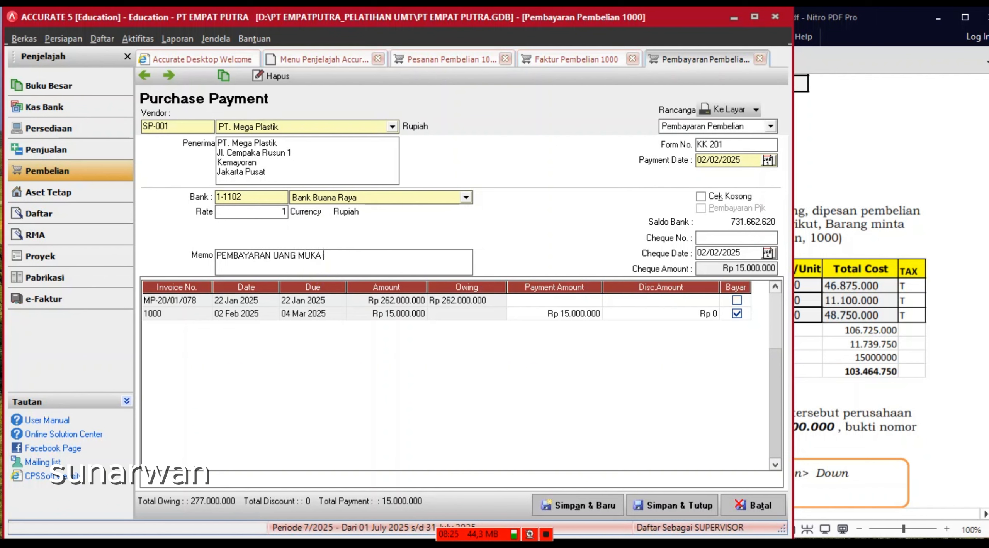
pyautogui.write('ESANAN')
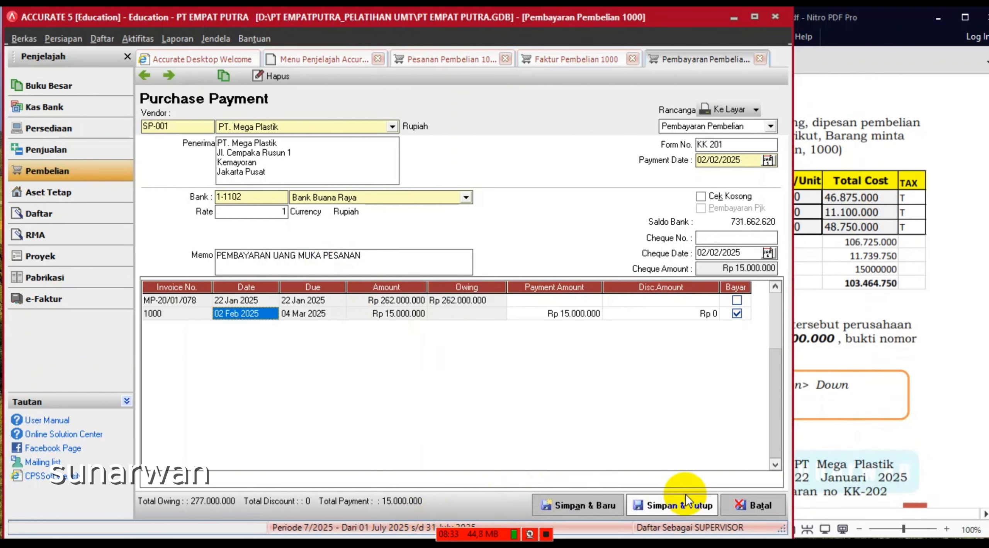
# - Save and close payment KK 201, the down-payment invoice and purchase order 1000
pyautogui.click(678, 510)
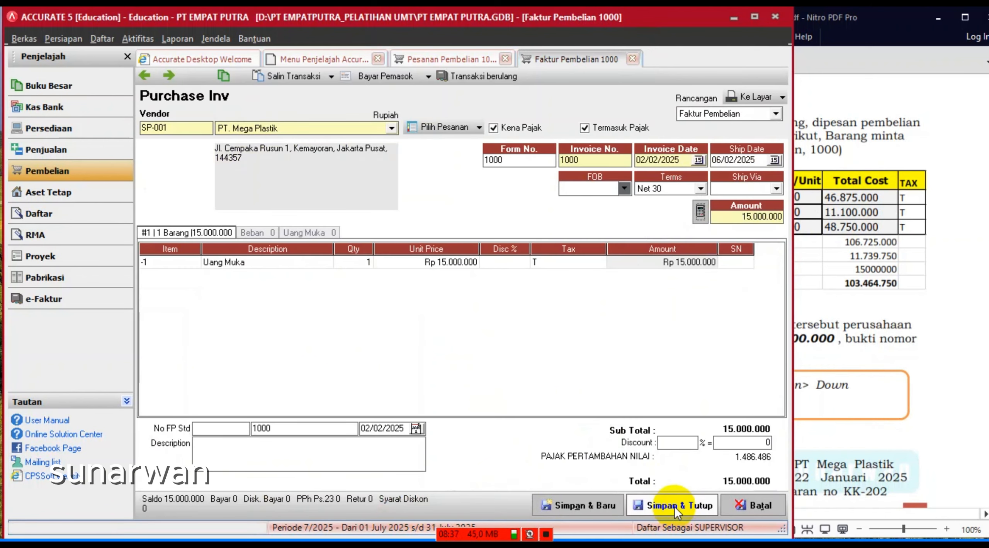
pyautogui.click(675, 506)
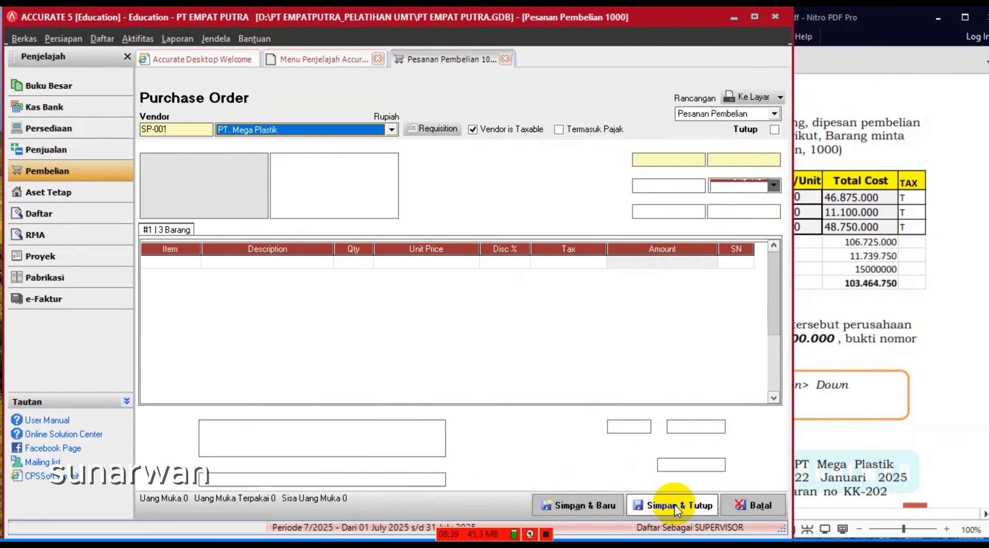
pyautogui.click(675, 509)
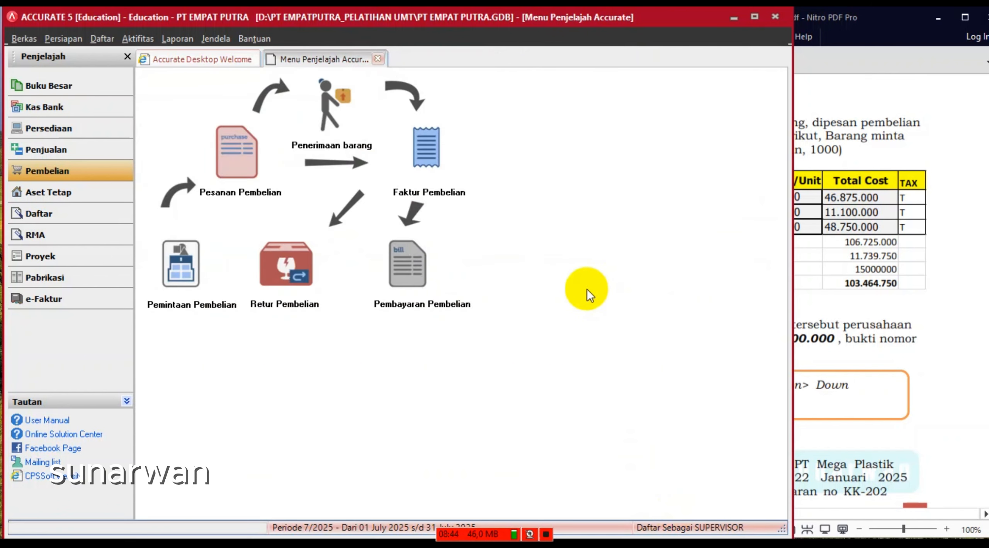
pyautogui.click(894, 293)
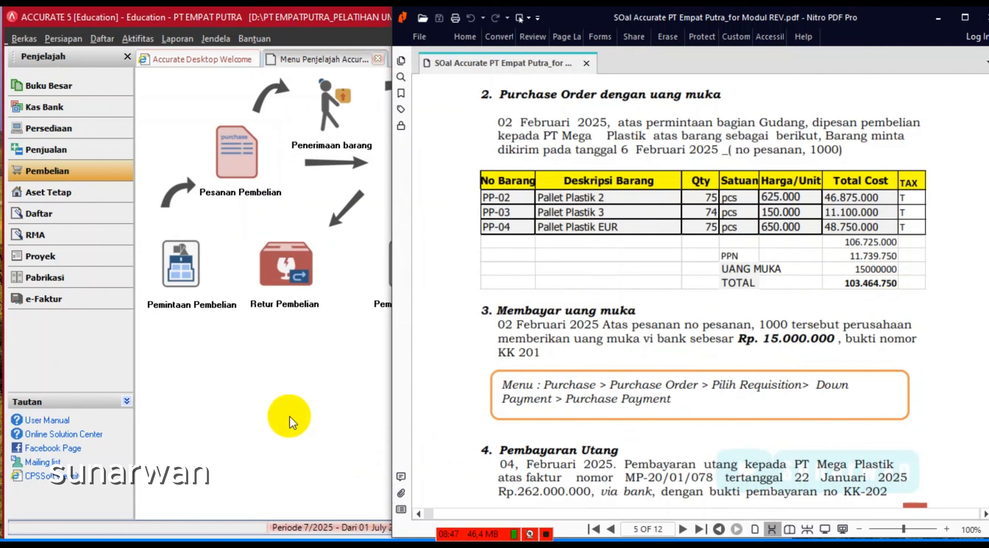
pyautogui.click(291, 417)
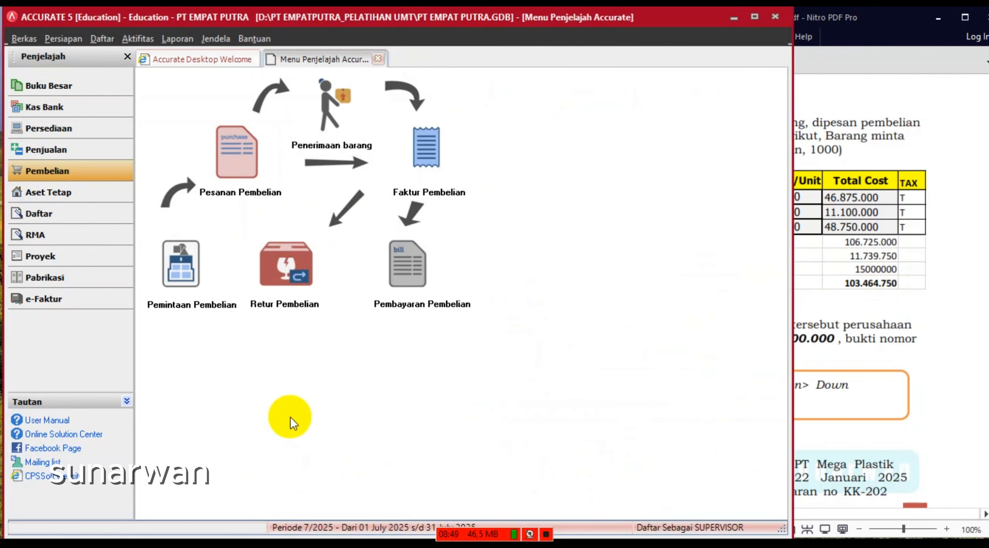
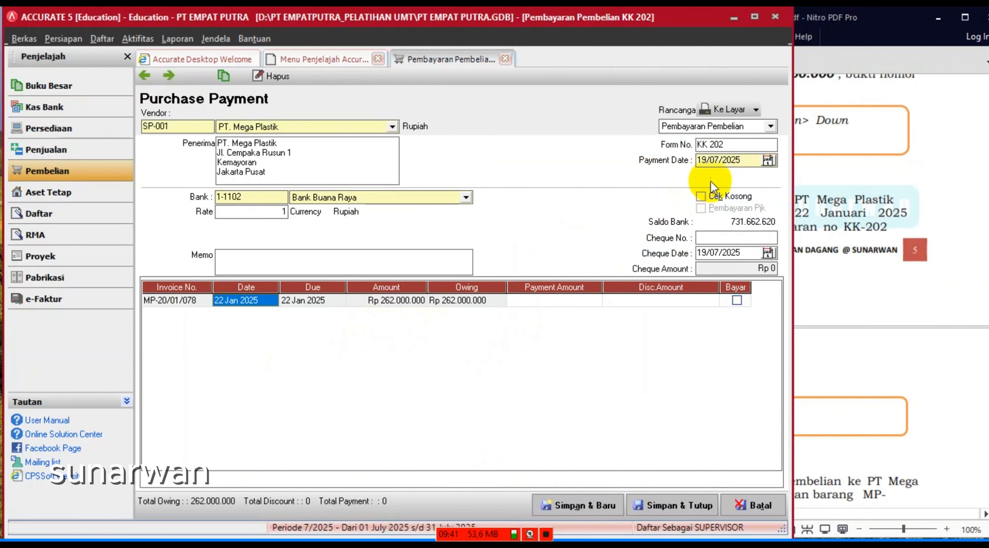
# - Date payment KK 202 and its cheque 04/02/2025
pyautogui.click(856, 195)
pyautogui.click(305, 377)
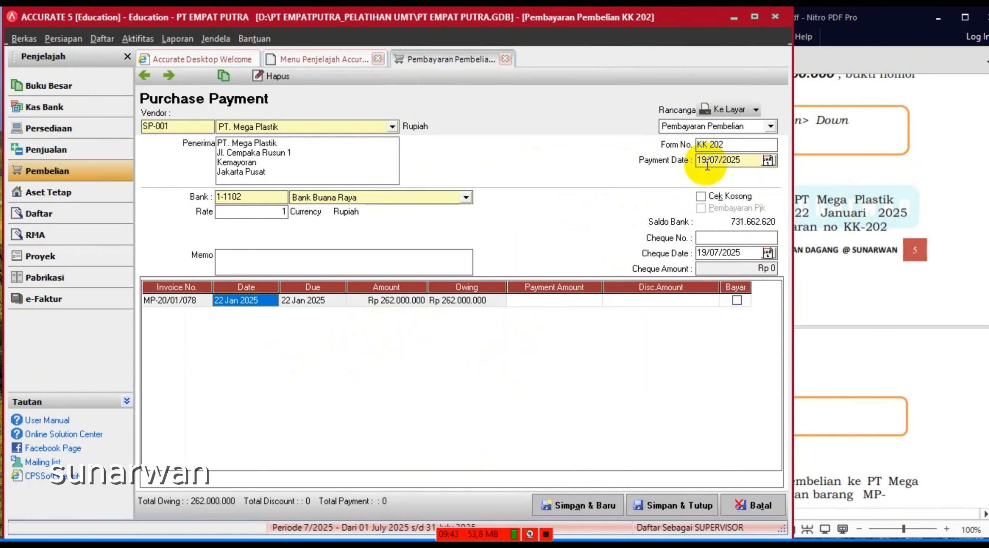
pyautogui.click(747, 160)
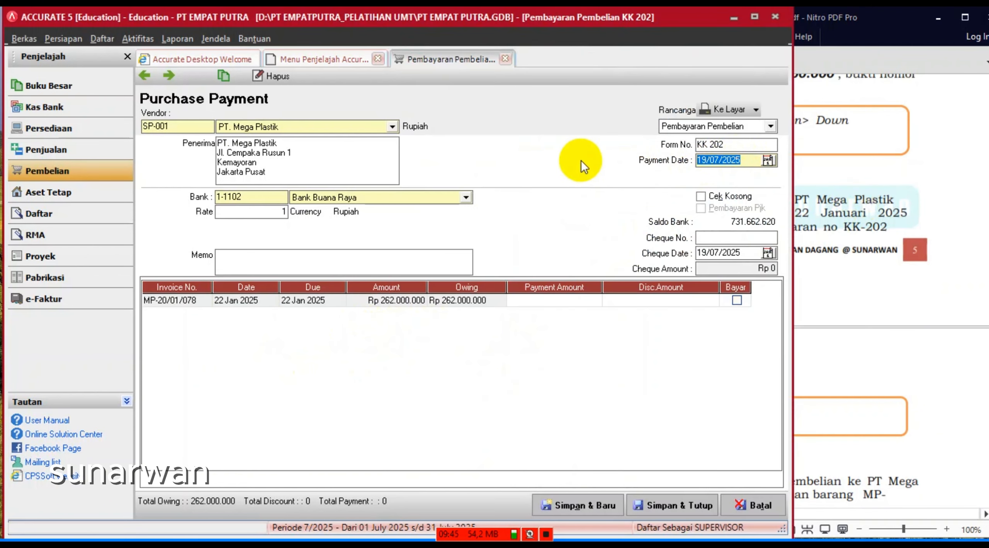
pyautogui.write('04/02/2025')
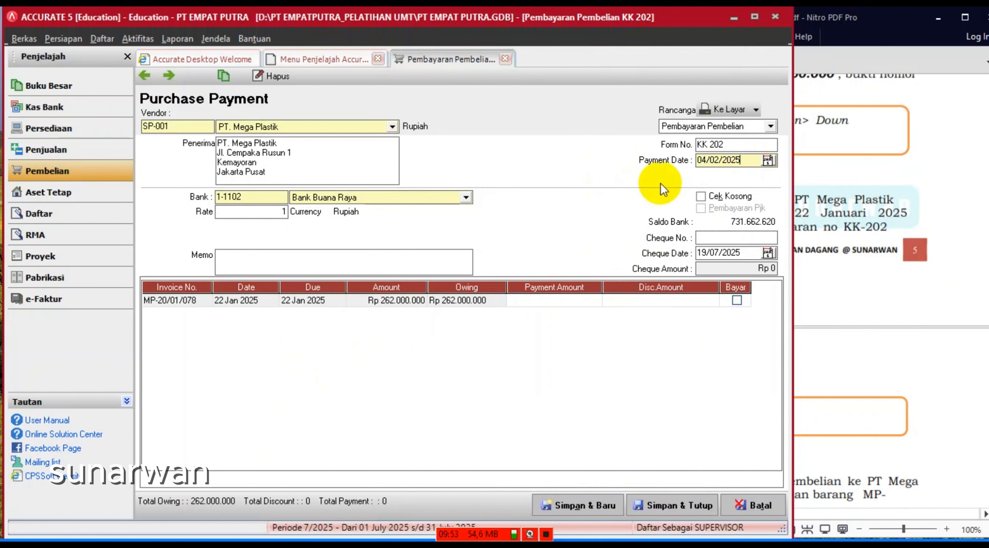
pyautogui.click(745, 158)
pyautogui.moveTo(744, 159); pyautogui.dragTo(623, 160)
pyautogui.hotkey('ctrl', 'c')
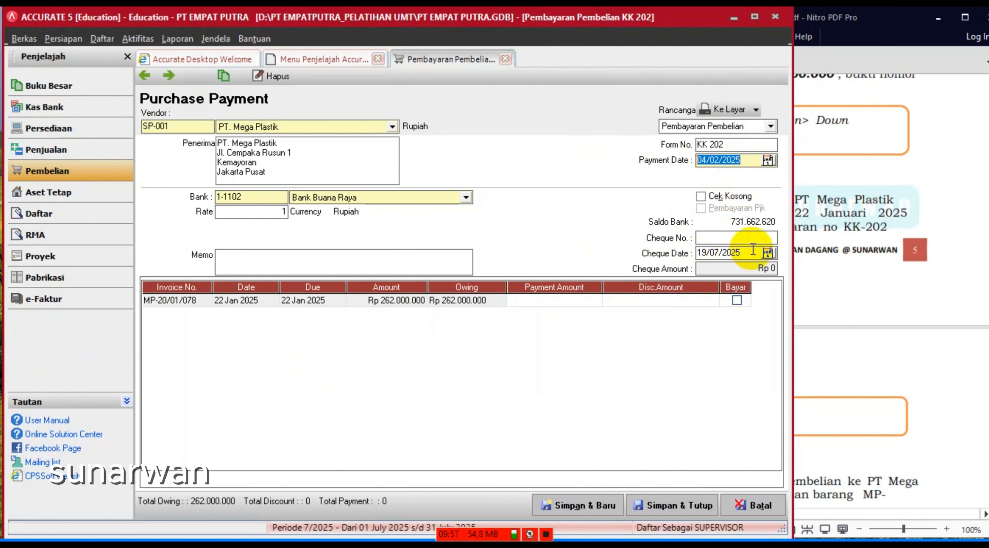
pyautogui.moveTo(753, 249); pyautogui.dragTo(616, 248)
pyautogui.hotkey('ctrl', 'v')
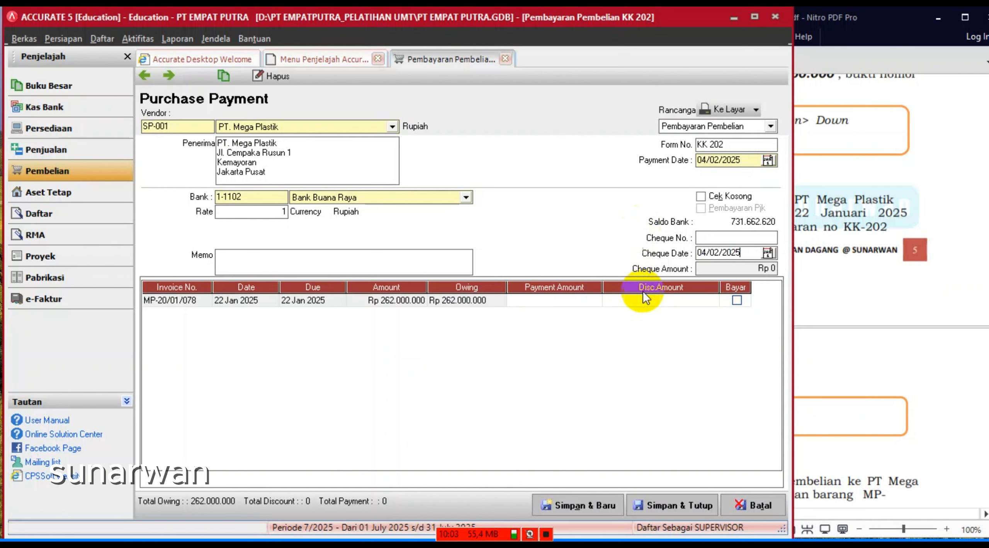
# - Pay invoice MP-20/01/078 in full and enter the memo 'PEMBAYARAN UTANG DAGANG'
pyautogui.click(736, 302)
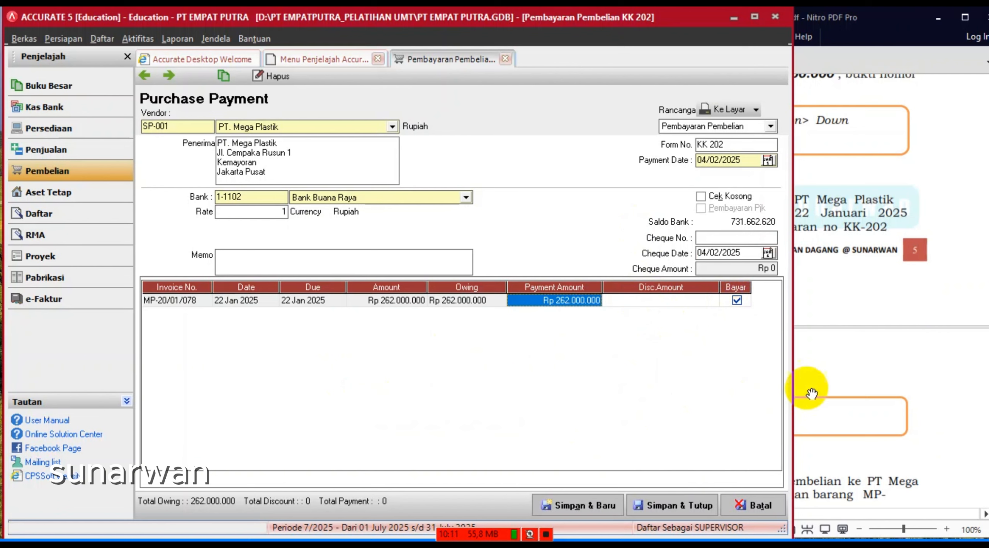
pyautogui.click(859, 348)
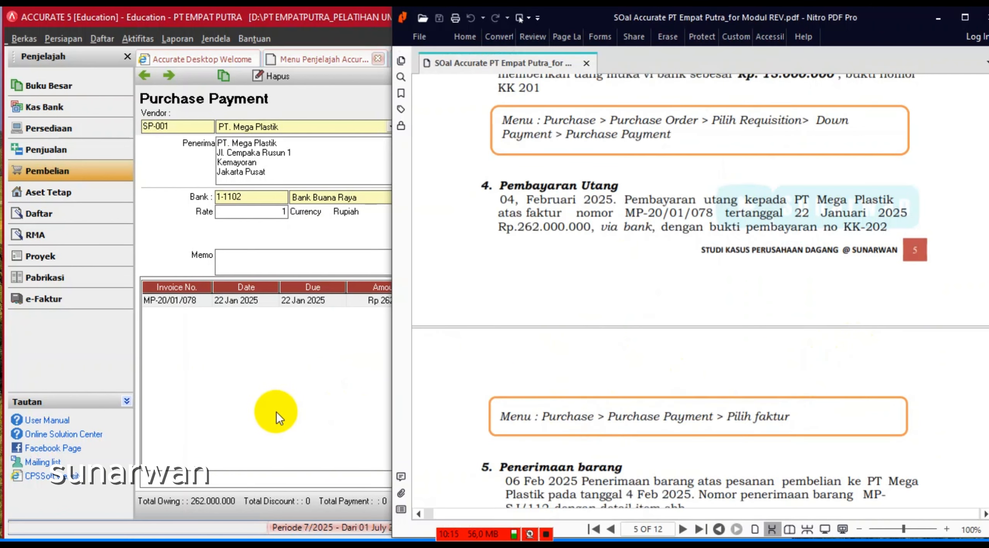
pyautogui.click(284, 386)
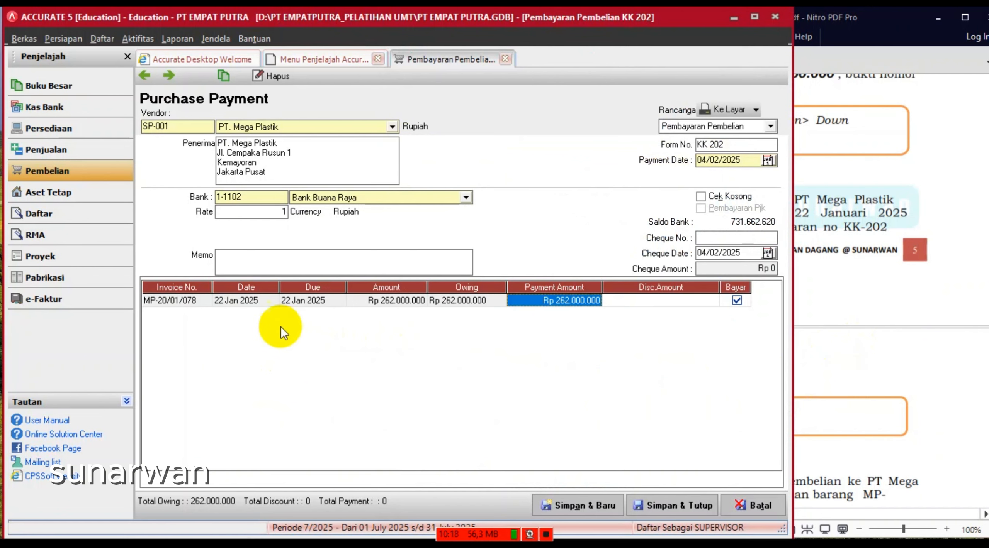
pyautogui.click(847, 382)
pyautogui.click(304, 378)
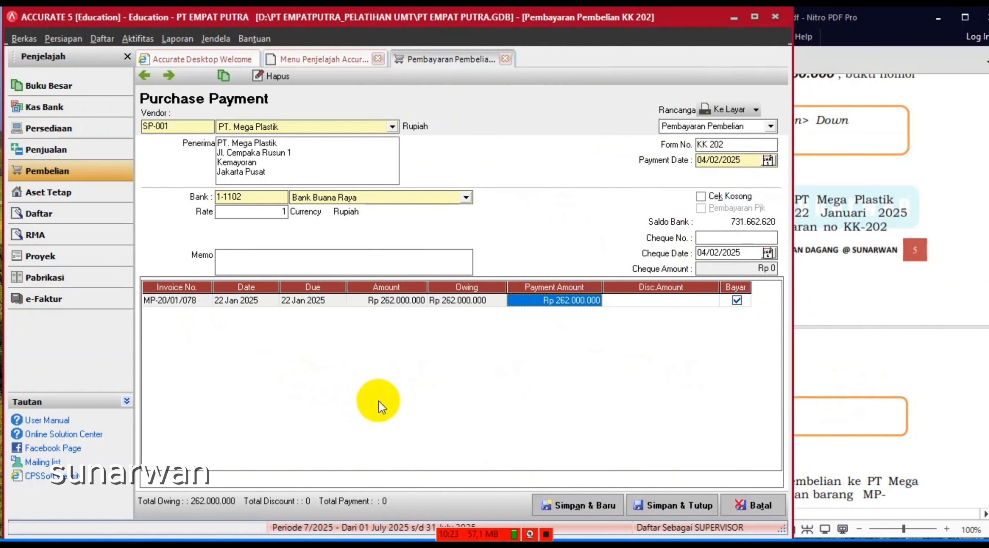
pyautogui.click(546, 534)
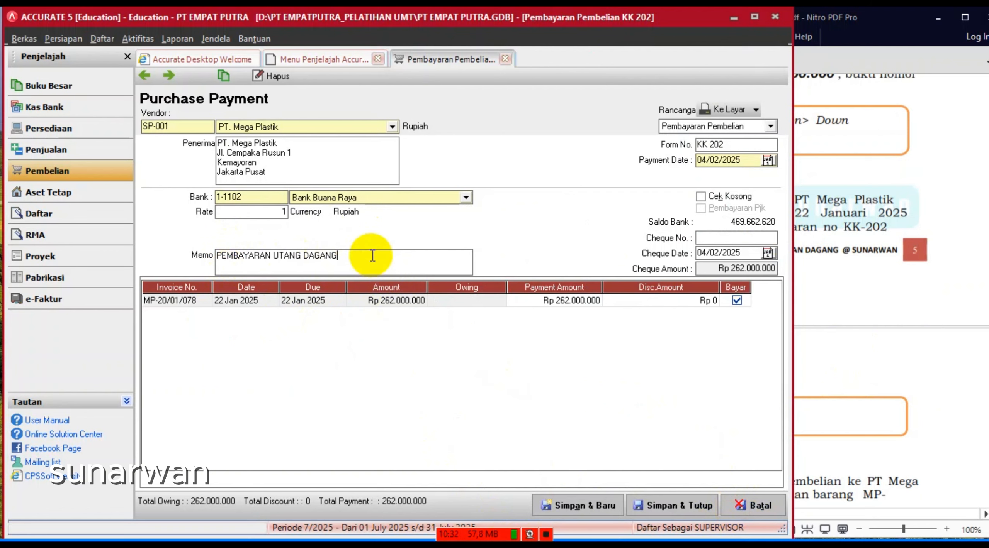
pyautogui.moveTo(373, 256); pyautogui.dragTo(161, 256)
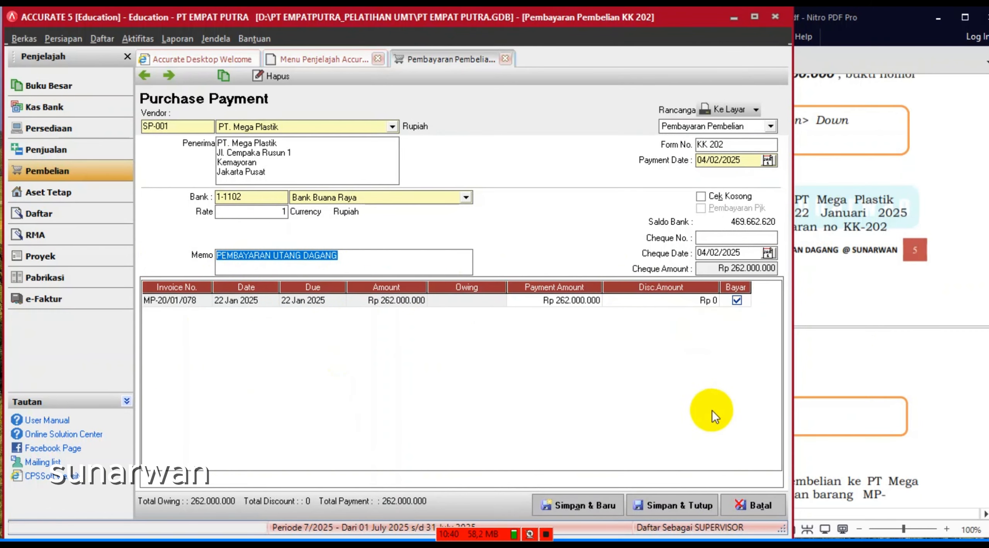
# - Save payment KK 202, then scroll the PDF to task 5, receipt MP-SJ/112 on page 6
pyautogui.click(681, 508)
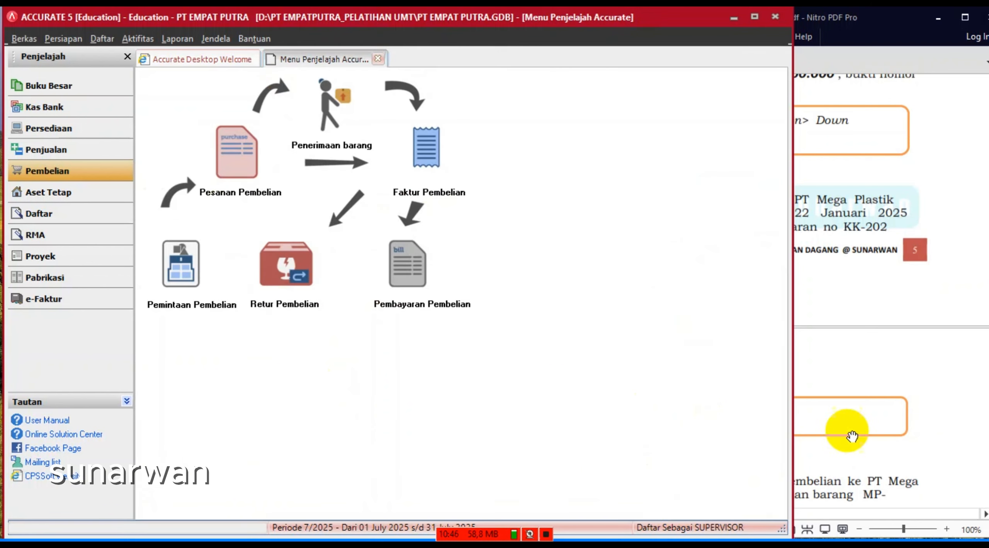
pyautogui.click(875, 336)
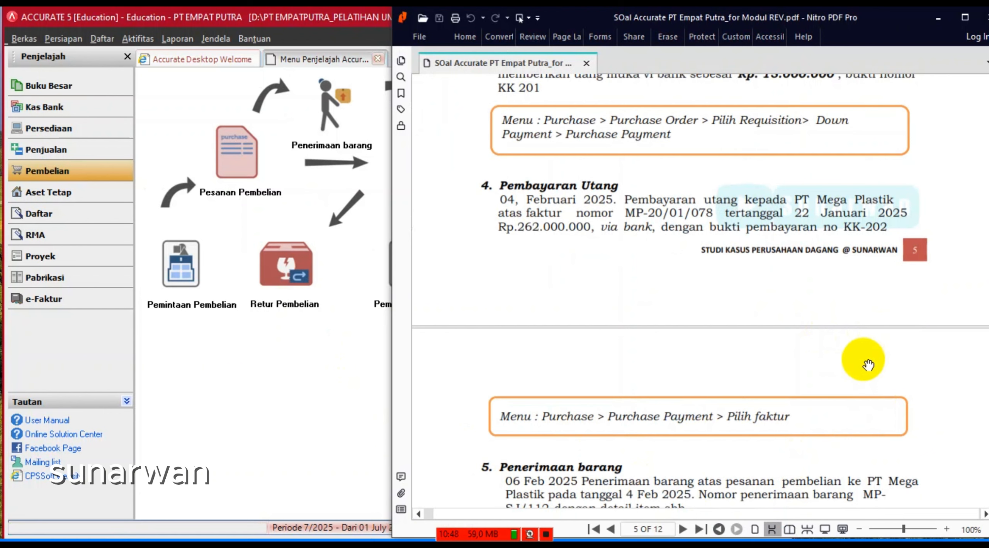
pyautogui.scroll(-5, 857, 358)
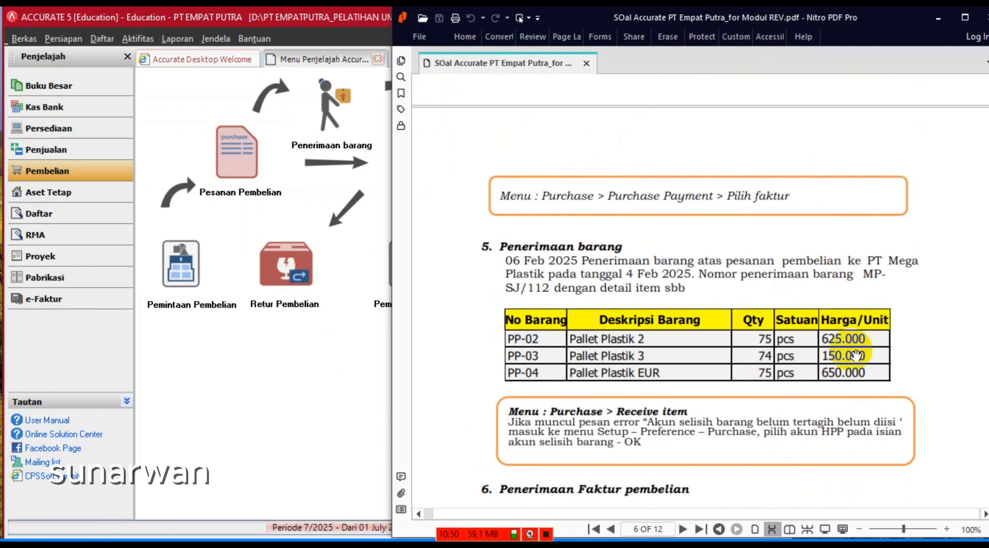
pyautogui.scroll(-1, 856, 355)
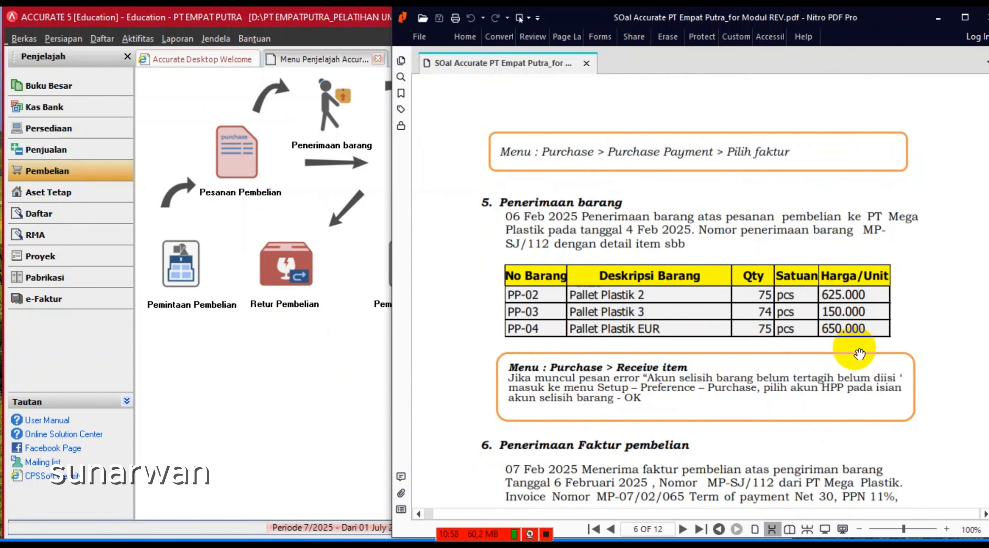
pyautogui.scroll(10, 859, 354)
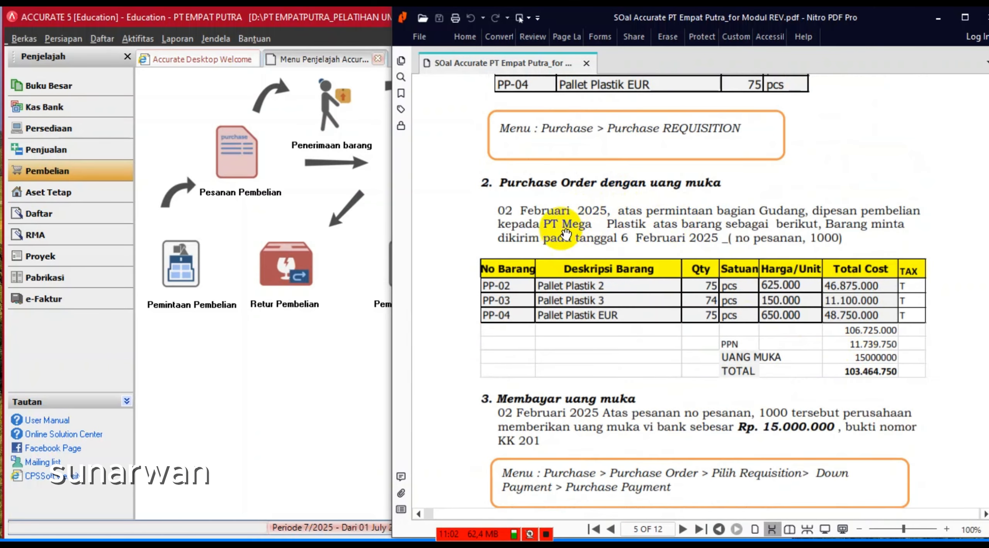
pyautogui.scroll(-10, 634, 307)
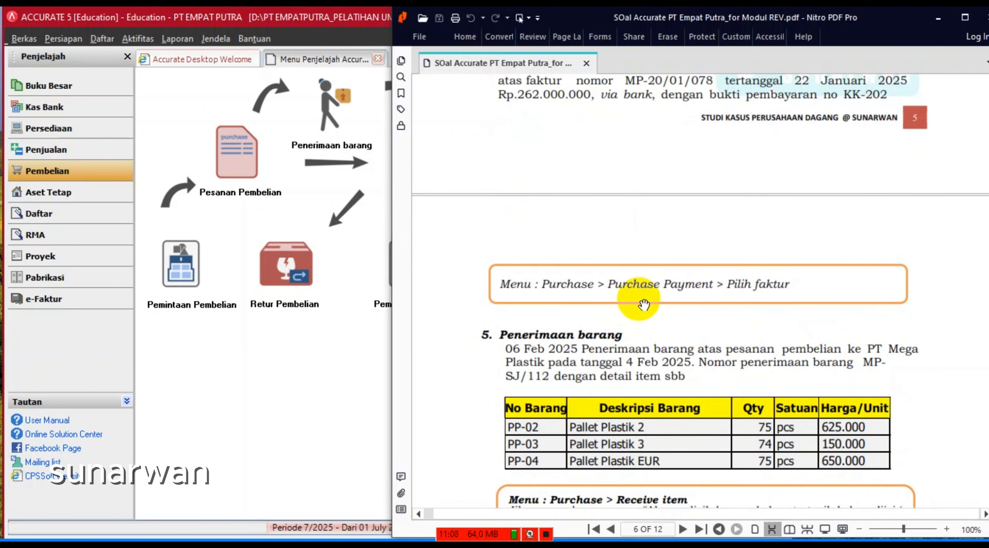
pyautogui.scroll(-3, 644, 305)
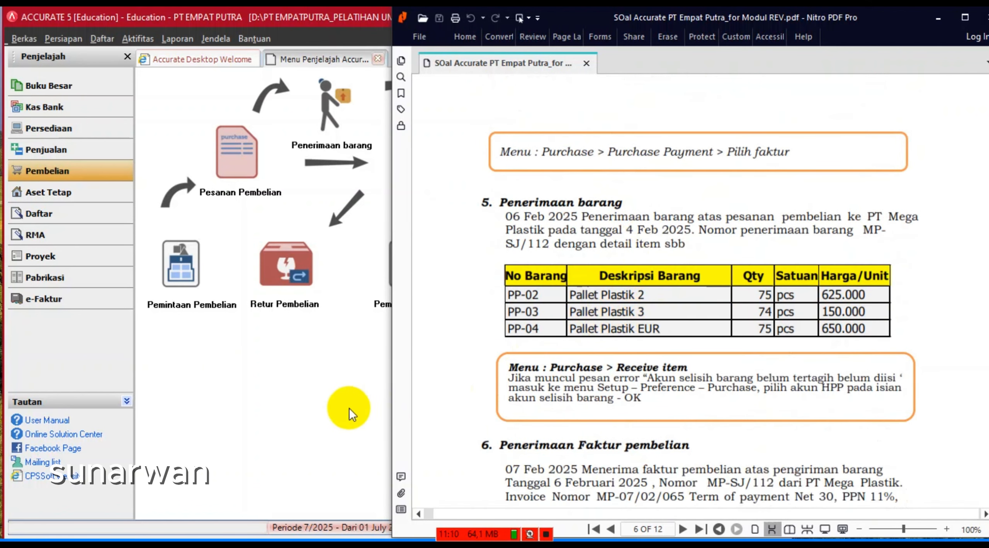
# - Start a new receive-items form for vendor PT. Mega Plastik
pyautogui.click(185, 106)
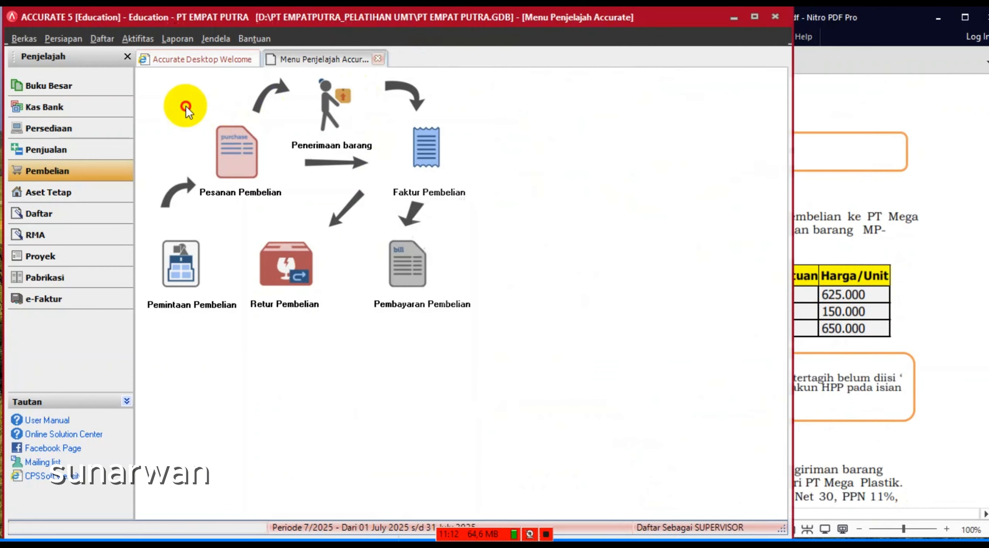
pyautogui.click(321, 120)
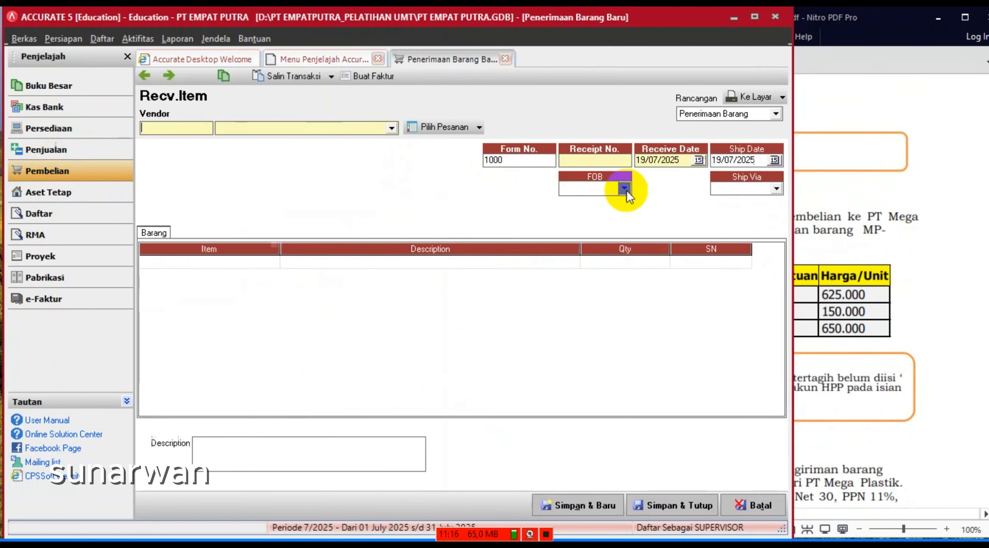
pyautogui.click(849, 247)
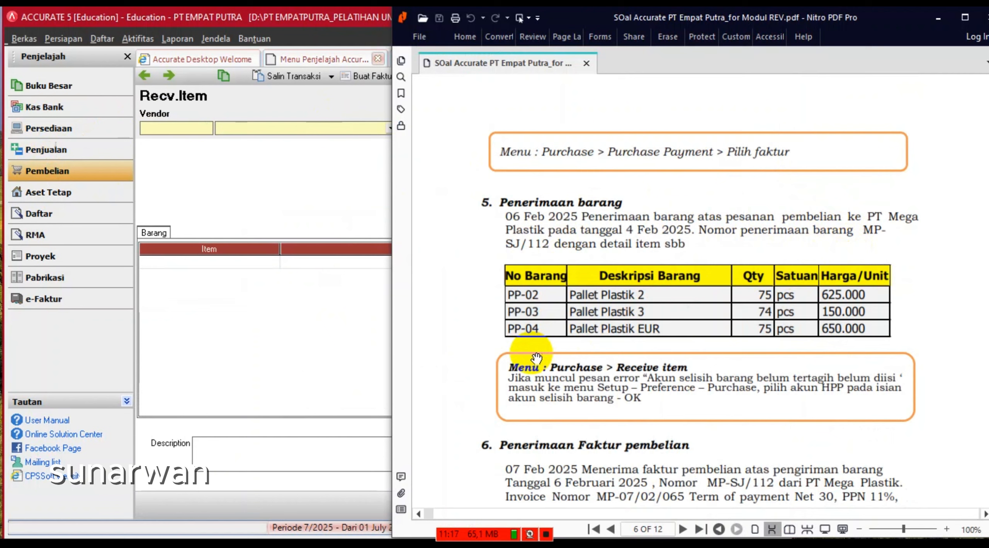
pyautogui.click(373, 224)
pyautogui.click(392, 128)
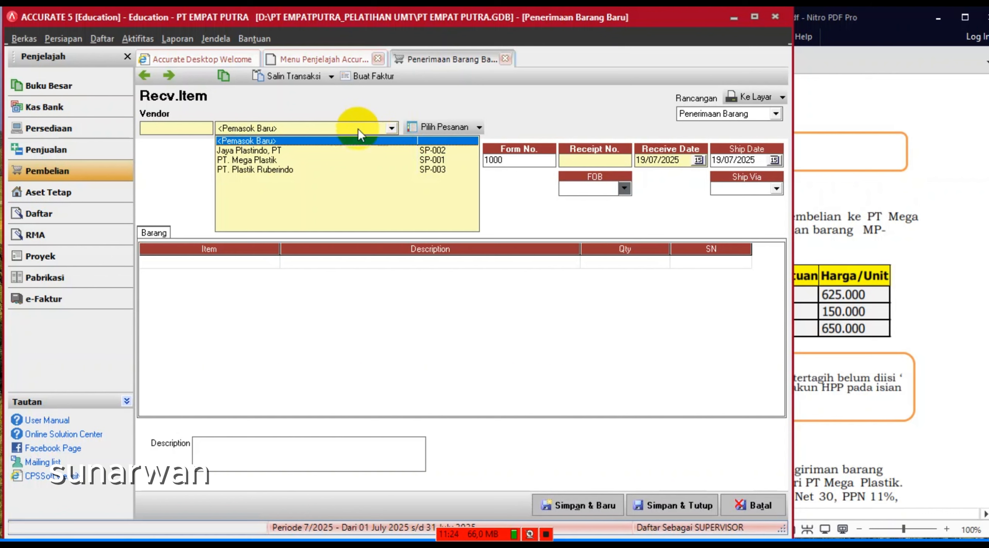
pyautogui.click(275, 160)
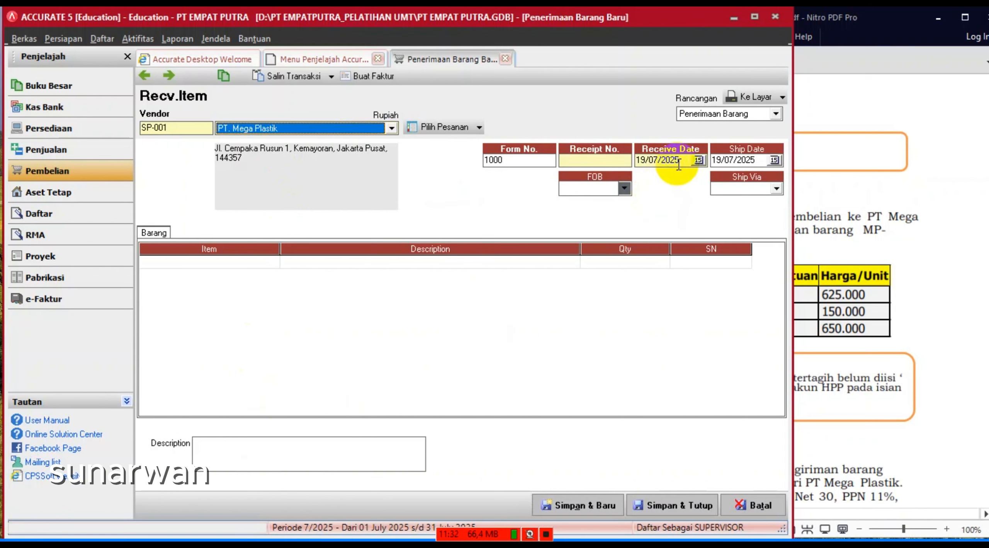
# - Set the receive date and ship date to 06/02/2025
pyautogui.click(663, 160)
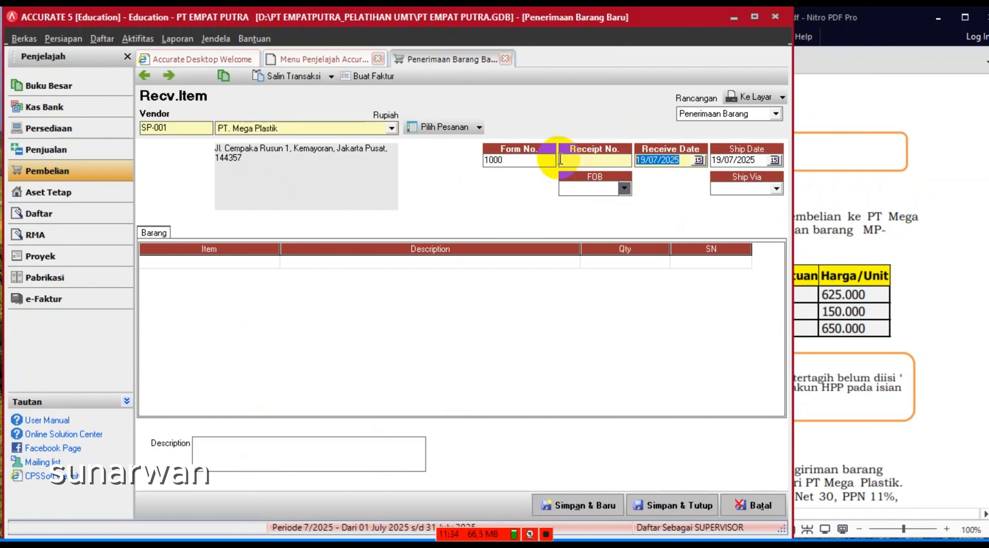
pyautogui.write('06/02/2025')
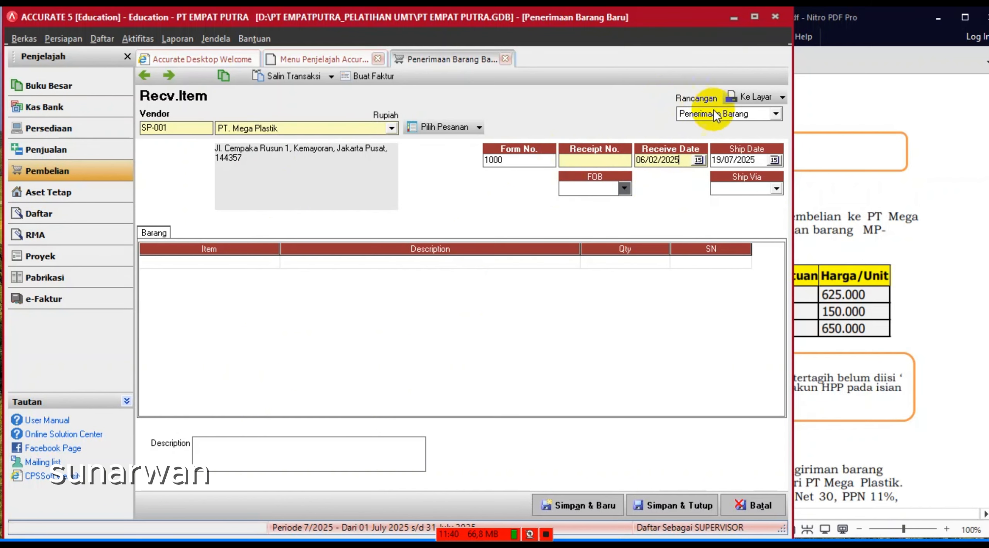
pyautogui.click(716, 161)
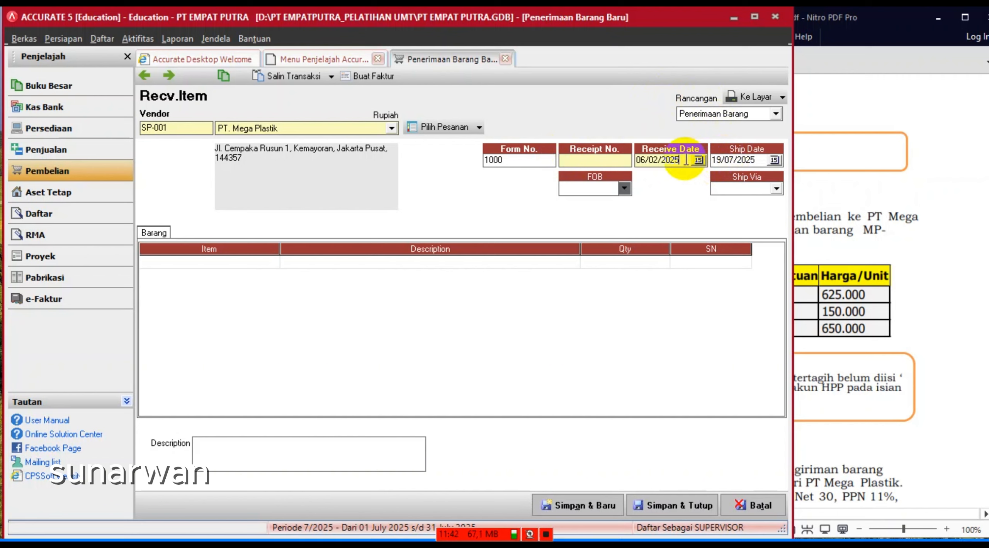
pyautogui.moveTo(682, 159); pyautogui.dragTo(546, 154)
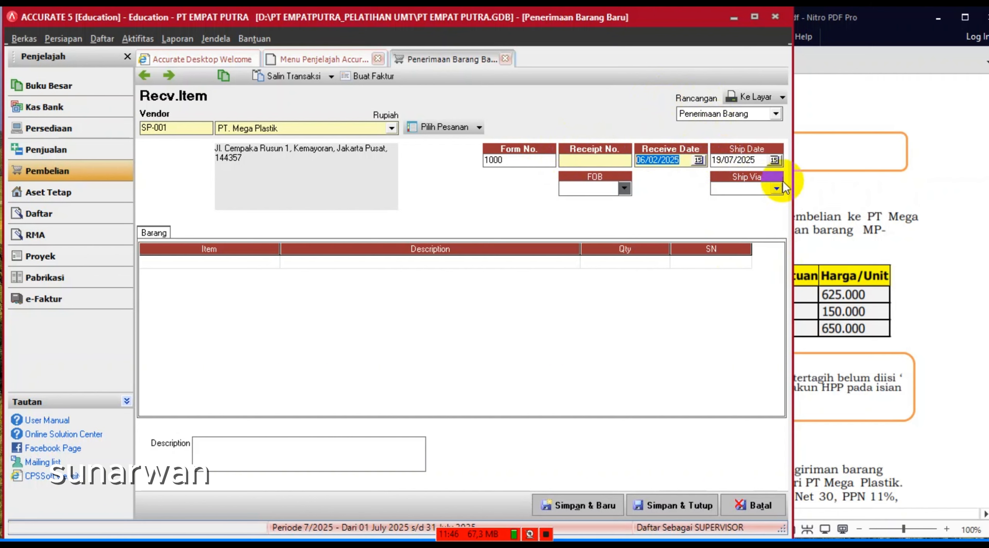
pyautogui.moveTo(754, 160); pyautogui.dragTo(712, 160)
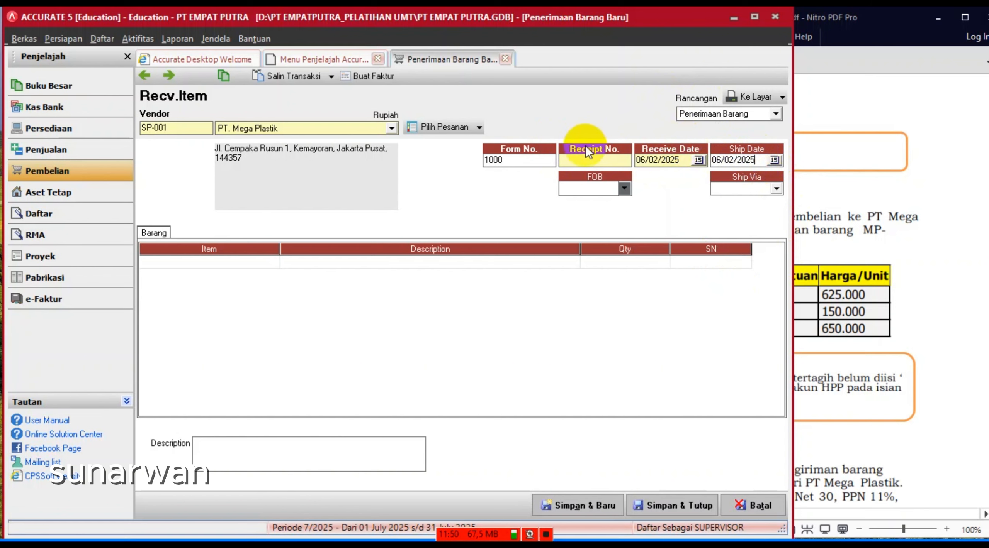
# - Enter receipt number SJ/112, leaving Ship Via empty
pyautogui.click(578, 162)
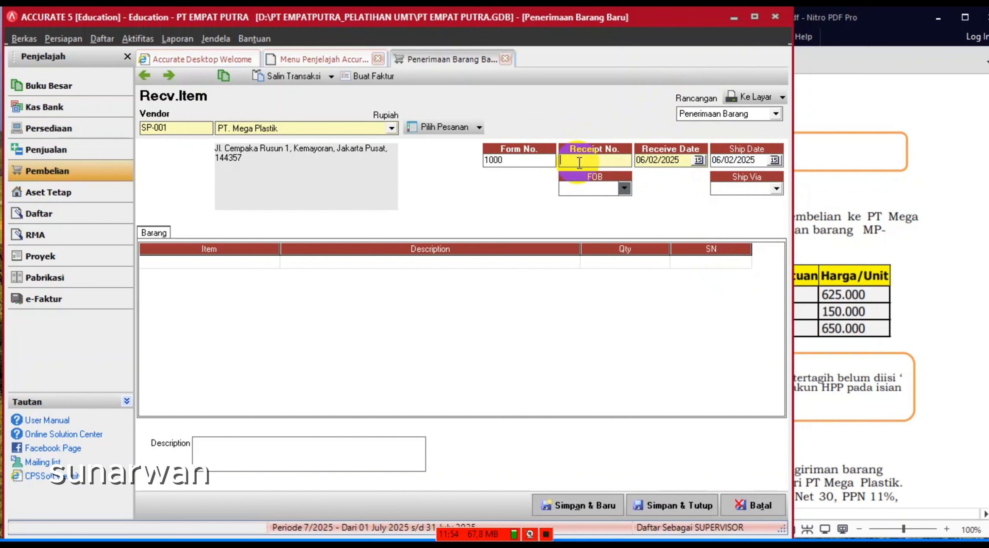
pyautogui.write('SJ/112')
pyautogui.click(579, 162)
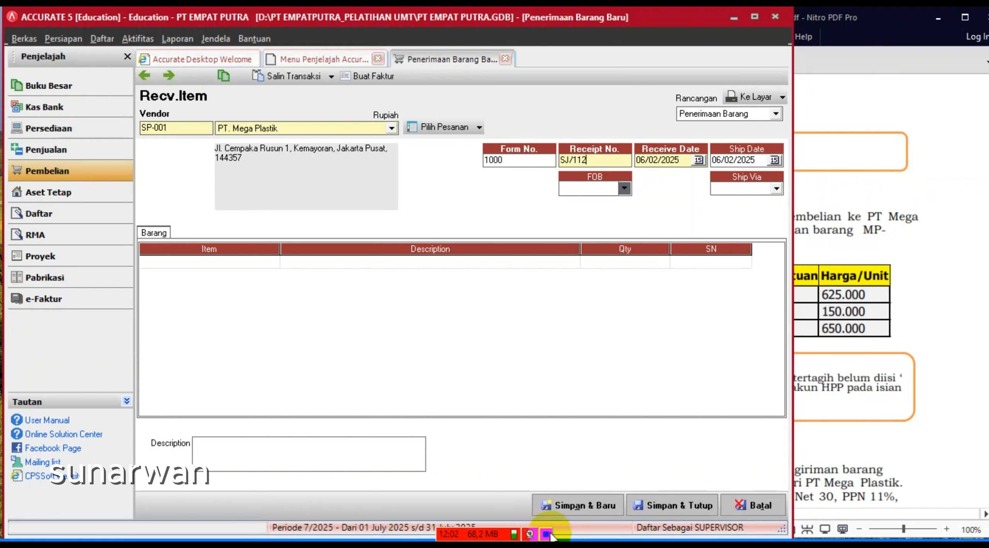
pyautogui.click(738, 189)
pyautogui.click(775, 189)
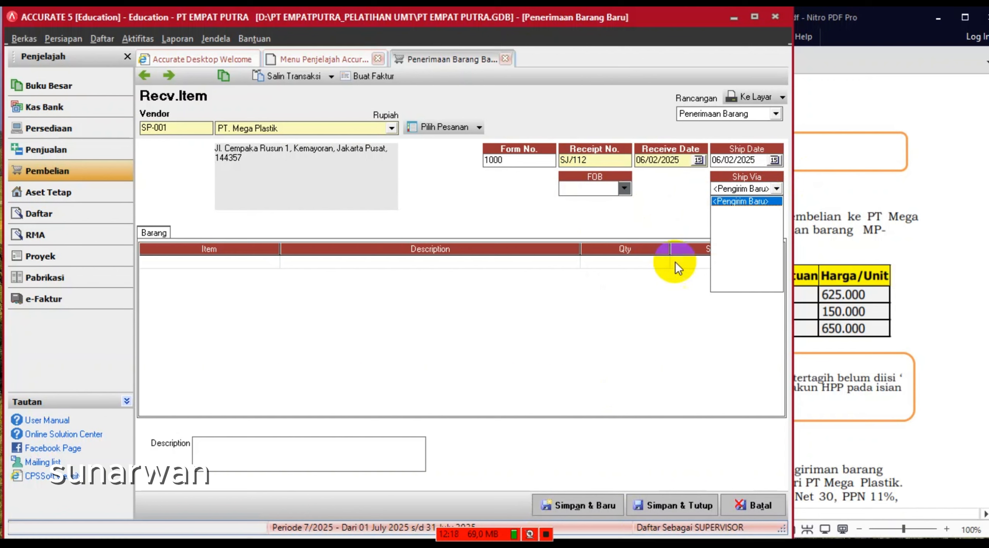
pyautogui.click(430, 195)
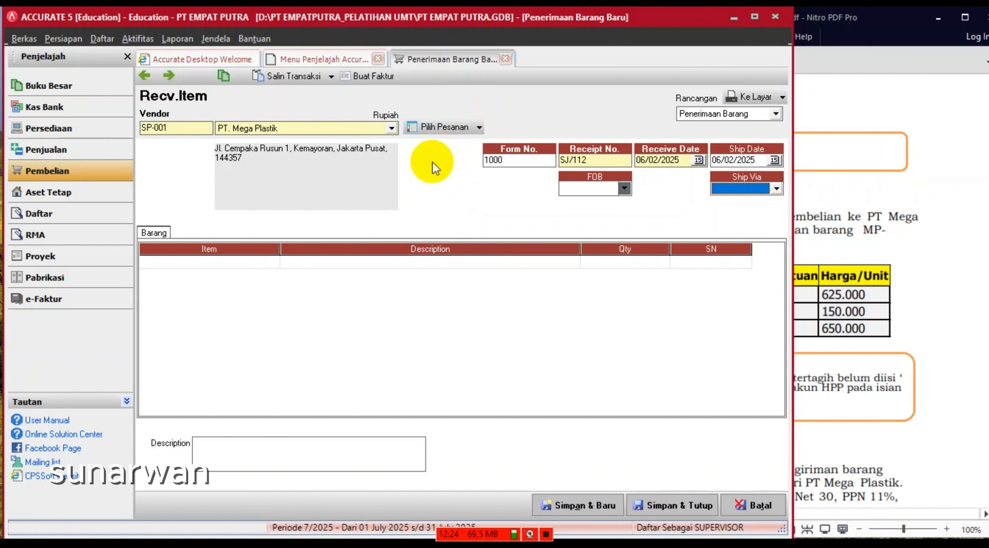
# - Fill the item lines from purchase order 1000: PP-02 (75), PP-03 (74), PP-04 (75)
pyautogui.click(479, 127)
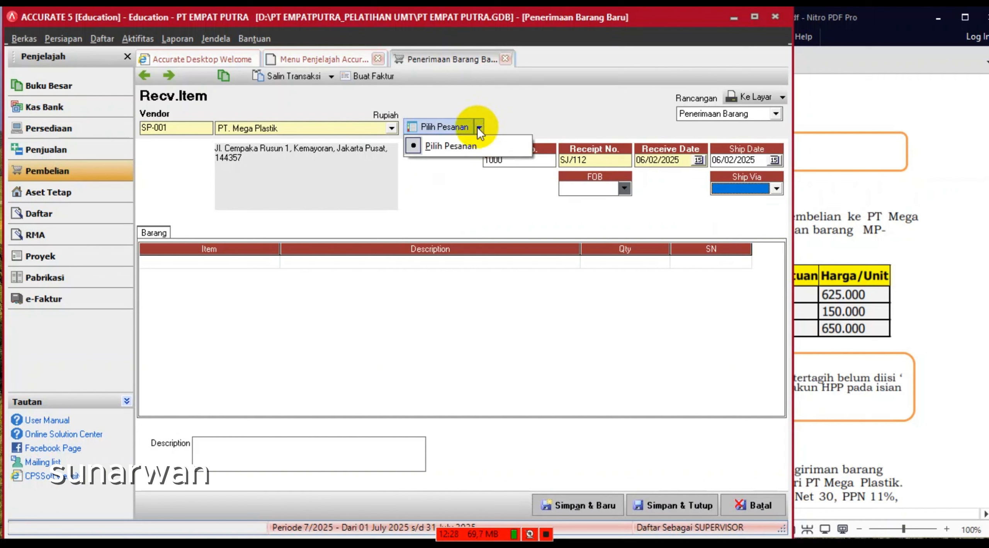
pyautogui.click(444, 152)
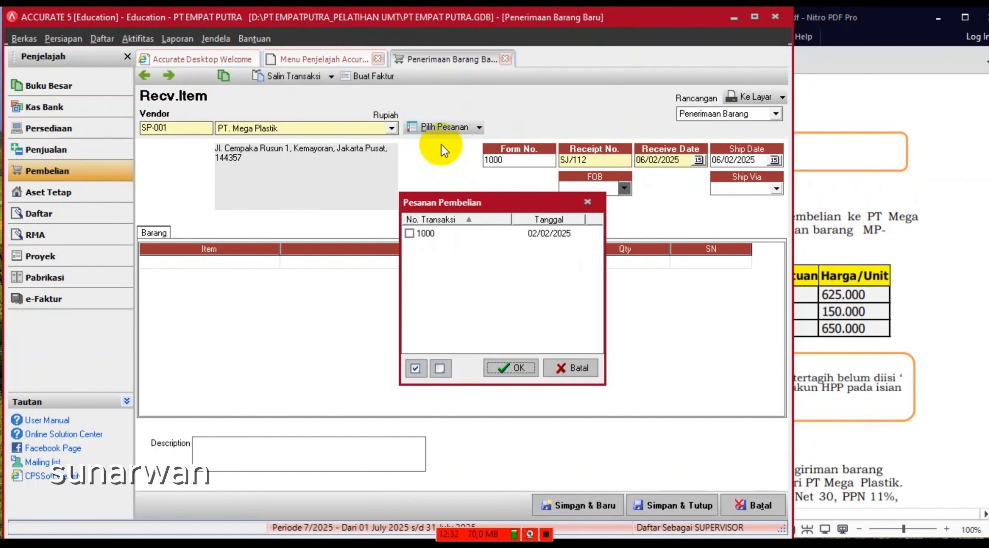
pyautogui.click(409, 233)
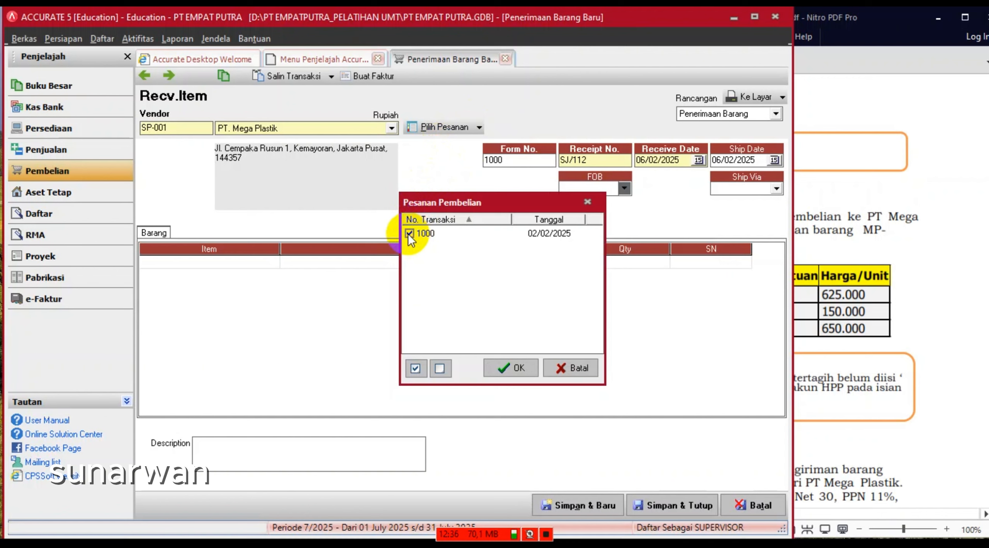
pyautogui.click(509, 369)
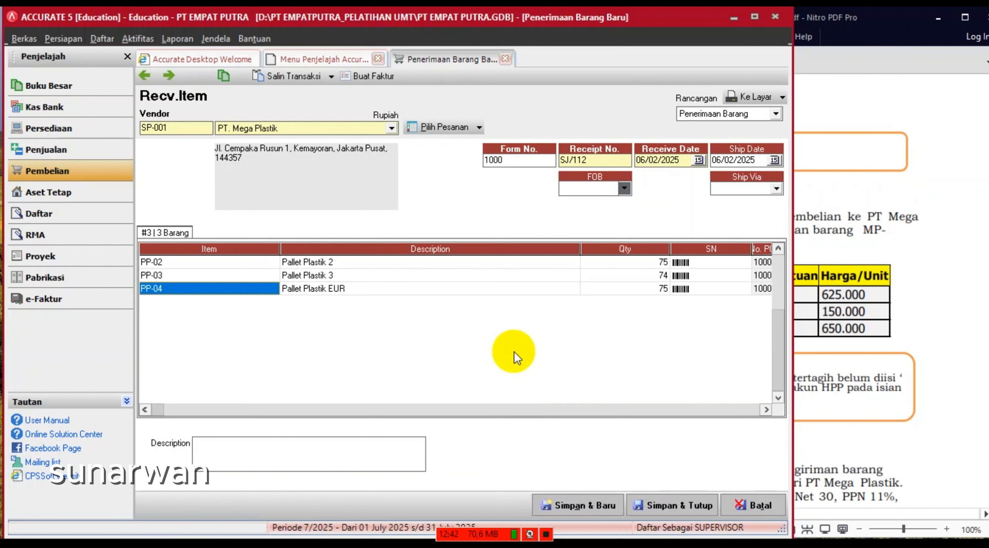
# - Narrow the Description column and try Buat Faktur, which reports an unset Akun Selisih
pyautogui.moveTo(579, 249); pyautogui.dragTo(435, 261)
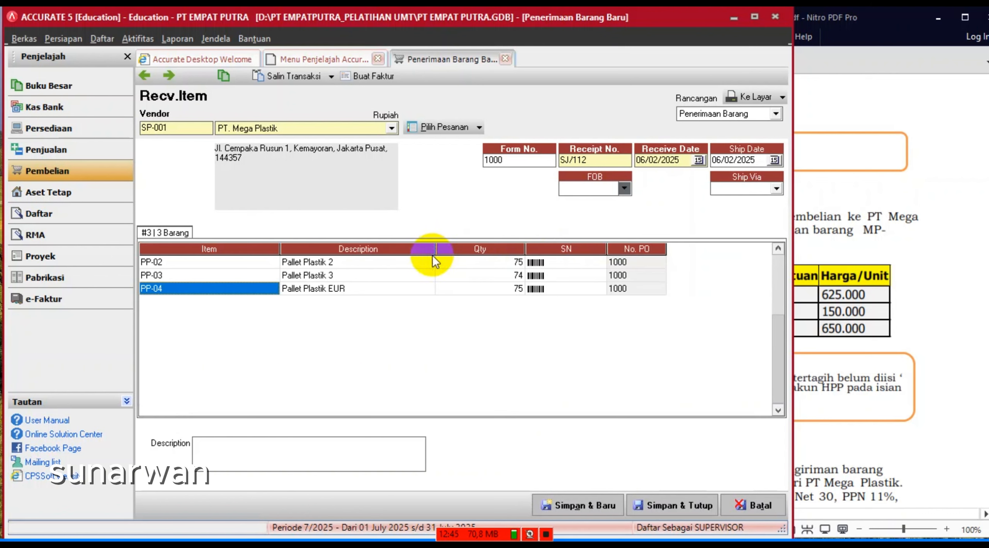
pyautogui.click(546, 534)
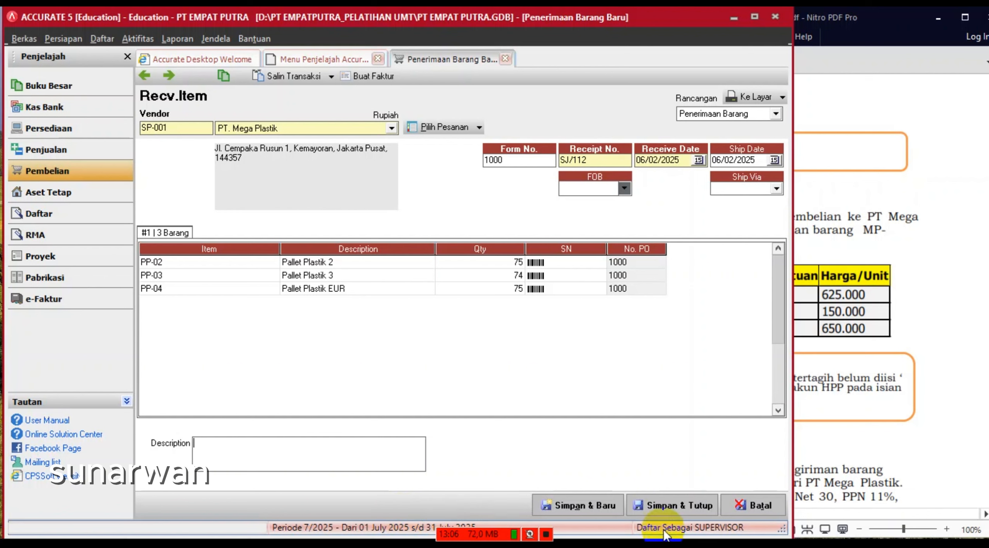
pyautogui.click(363, 77)
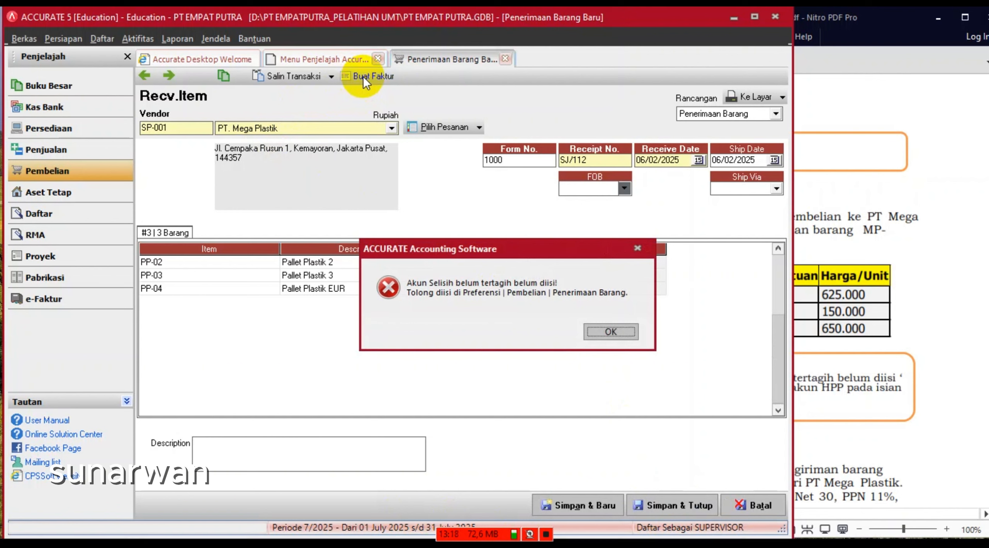
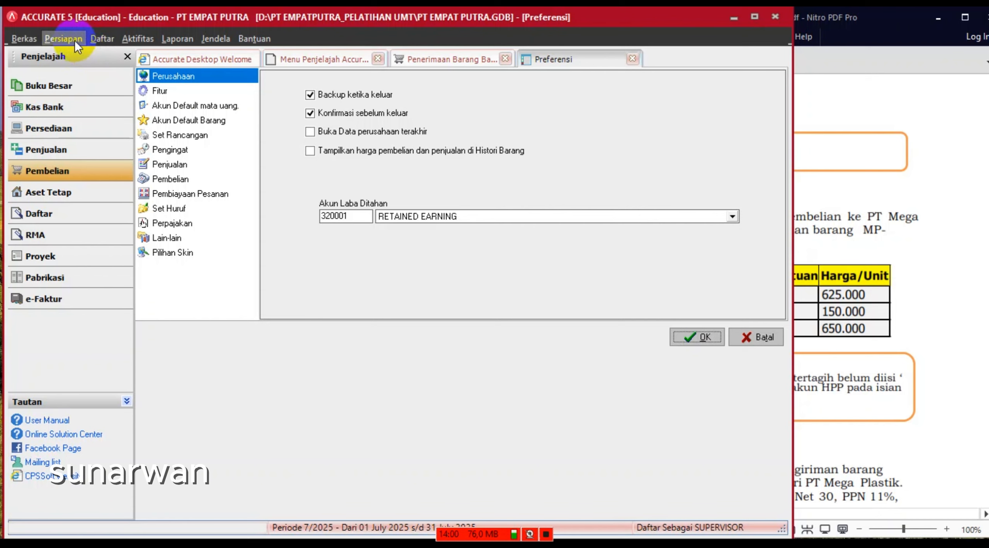
# - Try Laba/rugi penjualan aktiva tetap as the purchase unbilled-goods difference account, then cancel Preferensi
pyautogui.click(74, 40)
pyautogui.click(89, 71)
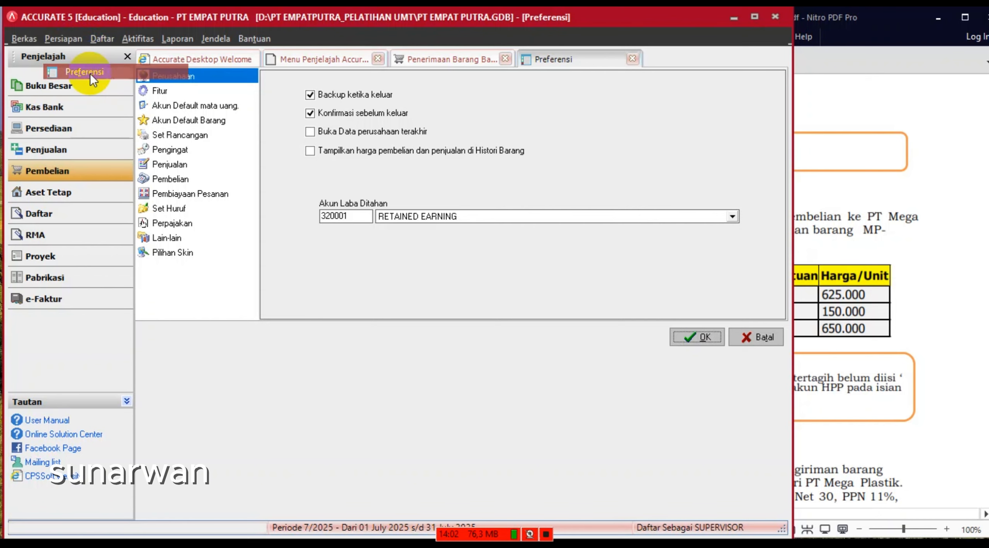
pyautogui.click(172, 181)
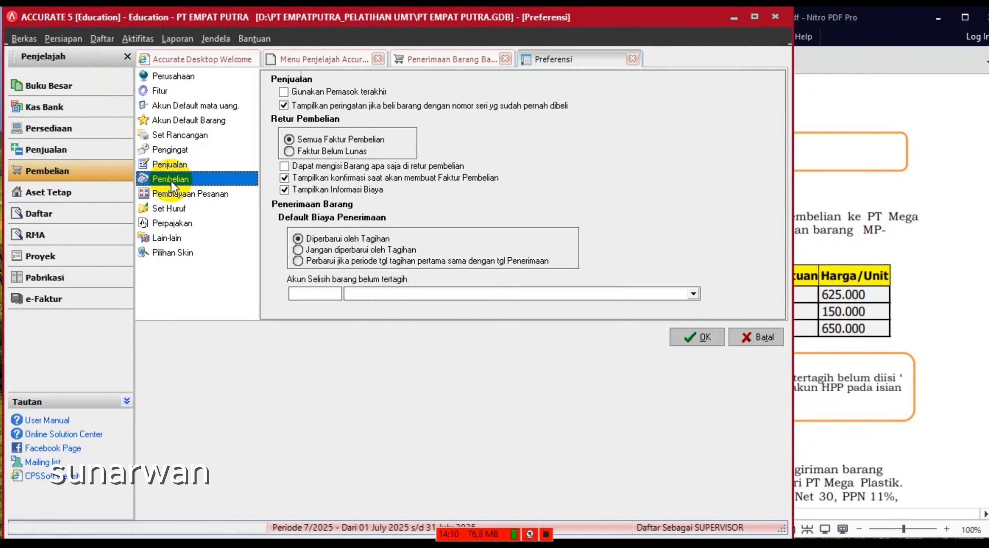
pyautogui.click(692, 296)
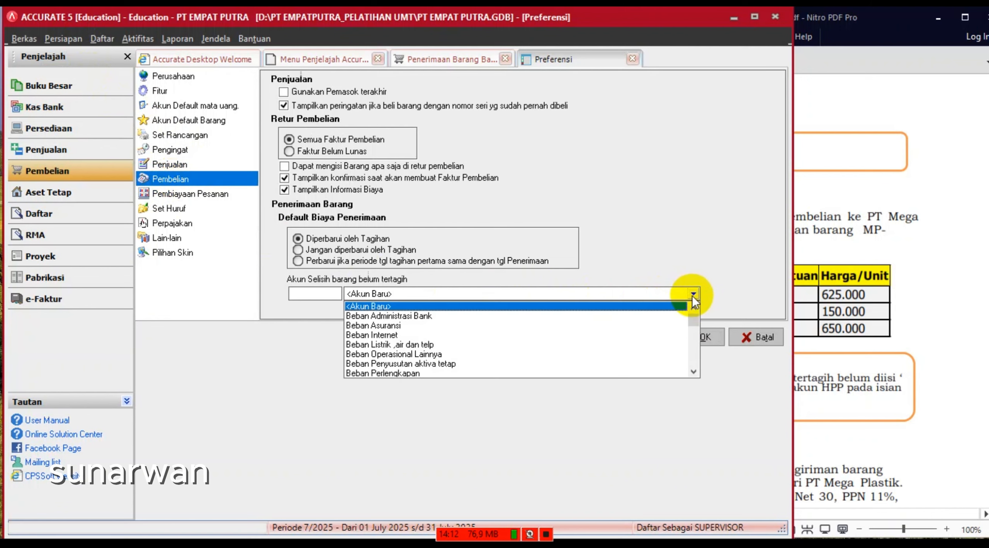
pyautogui.click(692, 372)
pyautogui.click(693, 372)
pyautogui.click(693, 371)
pyautogui.click(693, 371)
pyautogui.click(693, 371)
pyautogui.click(692, 371)
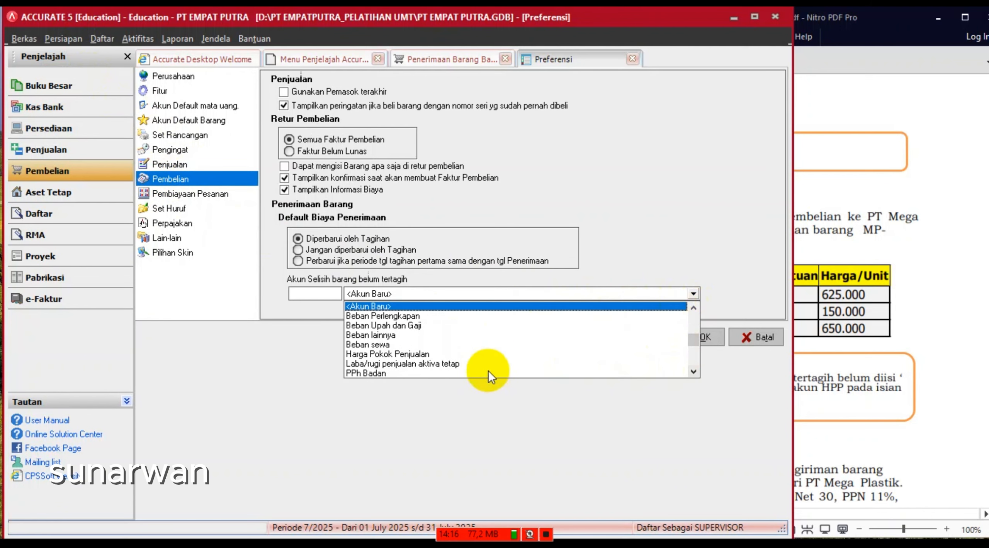
pyautogui.click(422, 366)
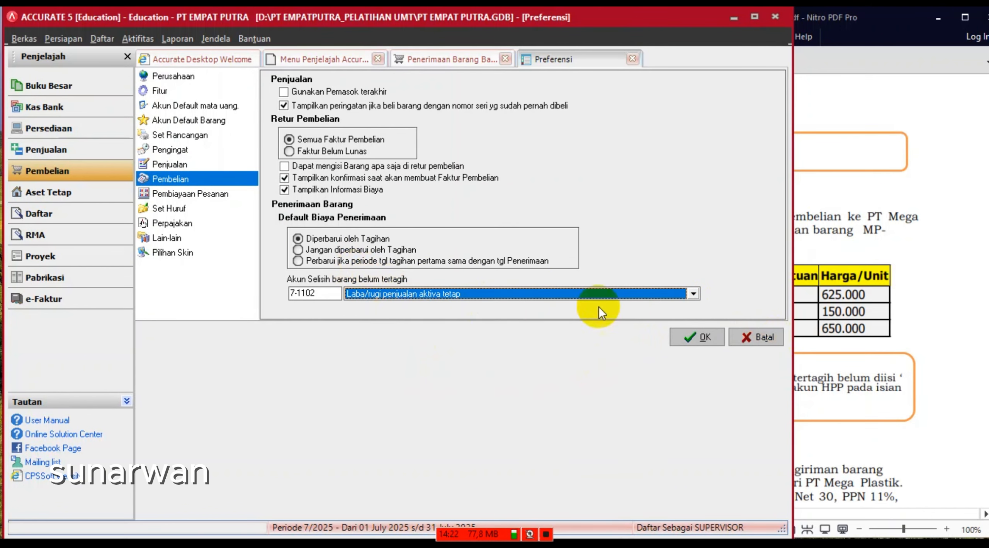
pyautogui.click(757, 337)
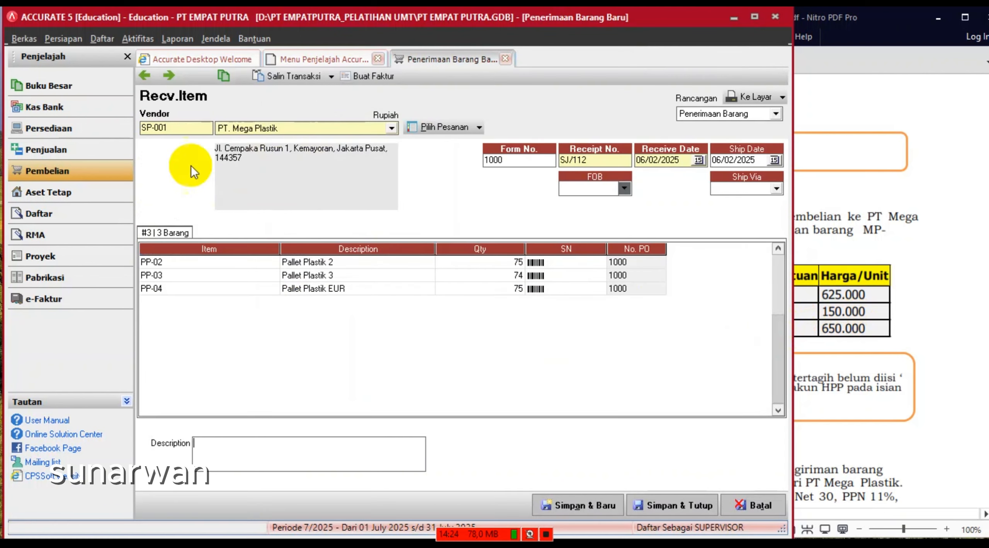
pyautogui.click(65, 39)
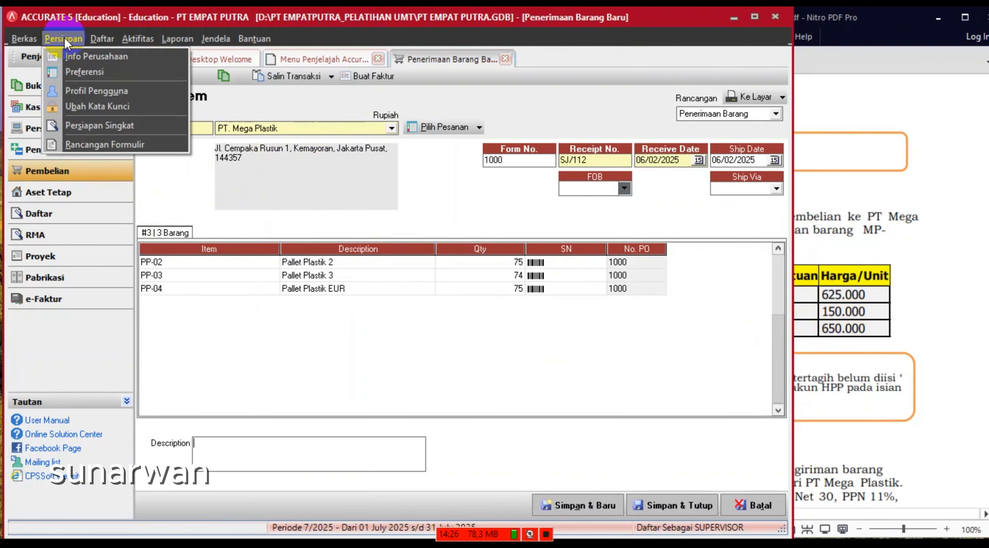
# - Set Akun Selisih barang belum tertagih to Harga Pokok Penjualan (5-1101), then invoice the goods receipt
pyautogui.click(87, 72)
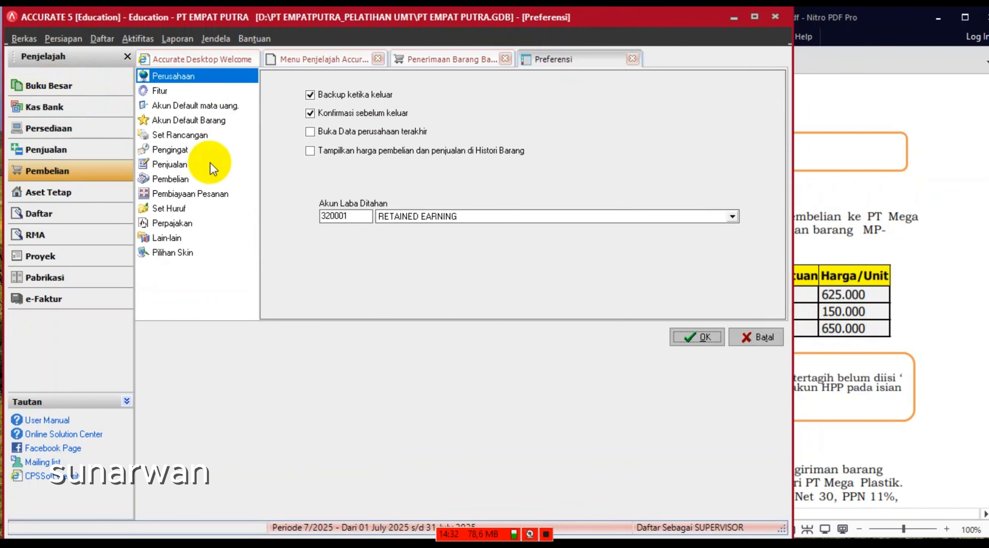
pyautogui.click(153, 179)
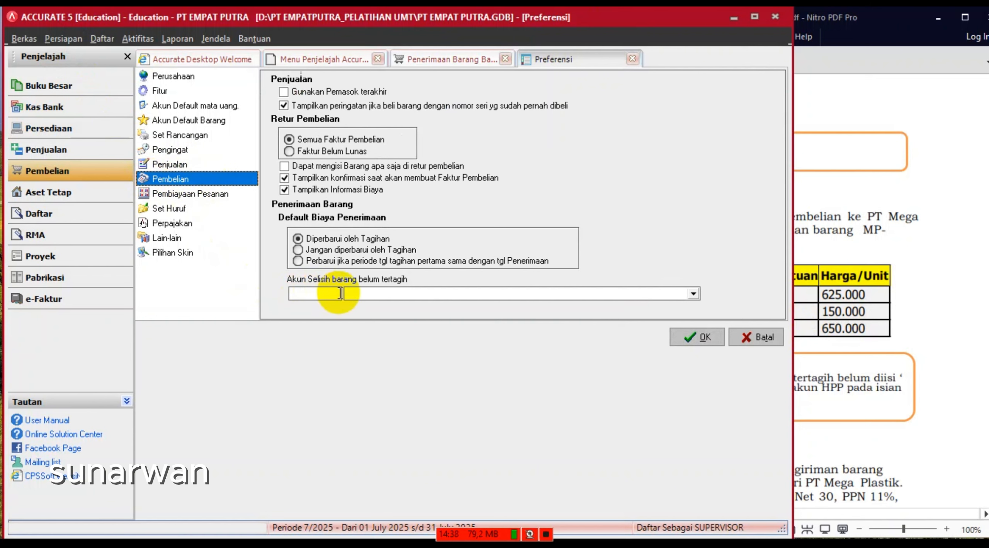
pyautogui.click(372, 293)
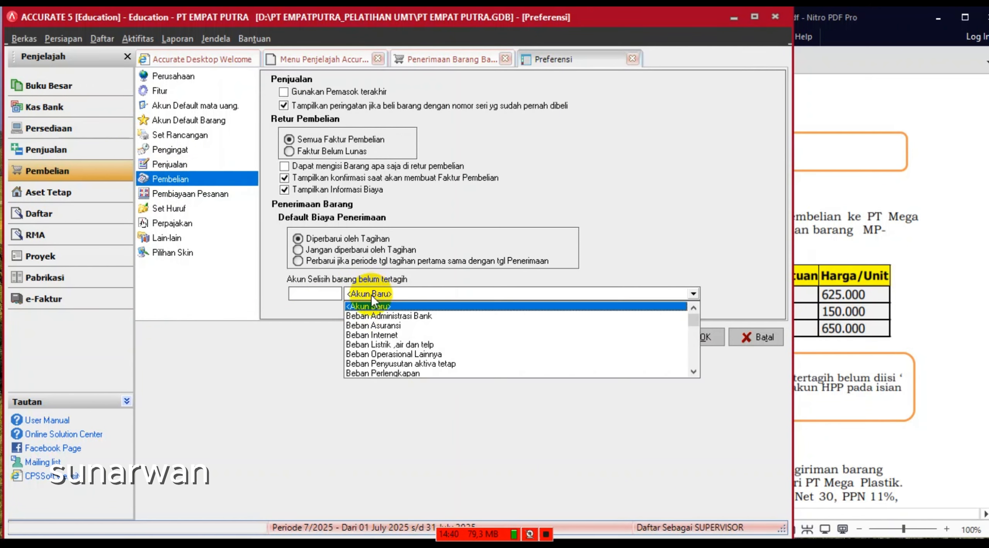
pyautogui.click(693, 373)
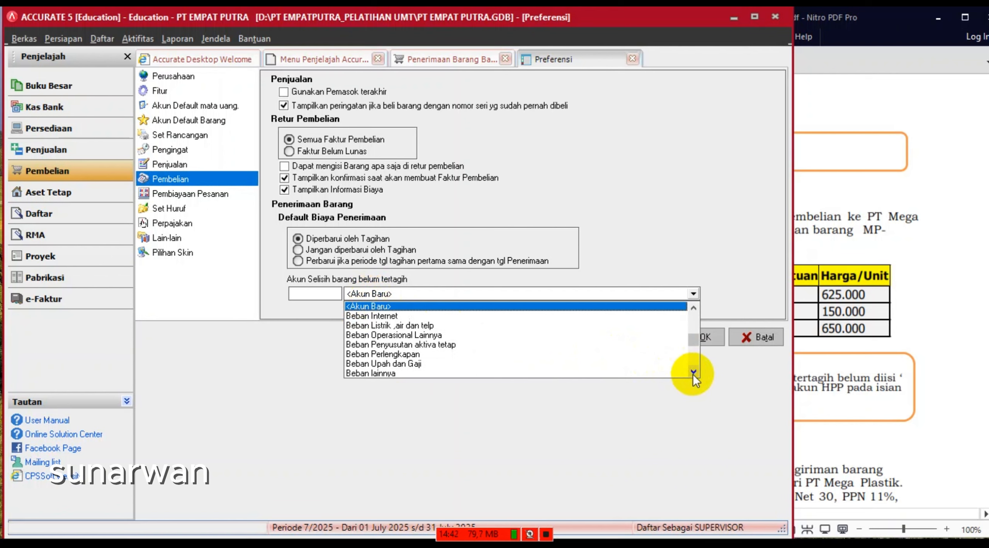
pyautogui.click(693, 373)
pyautogui.click(692, 373)
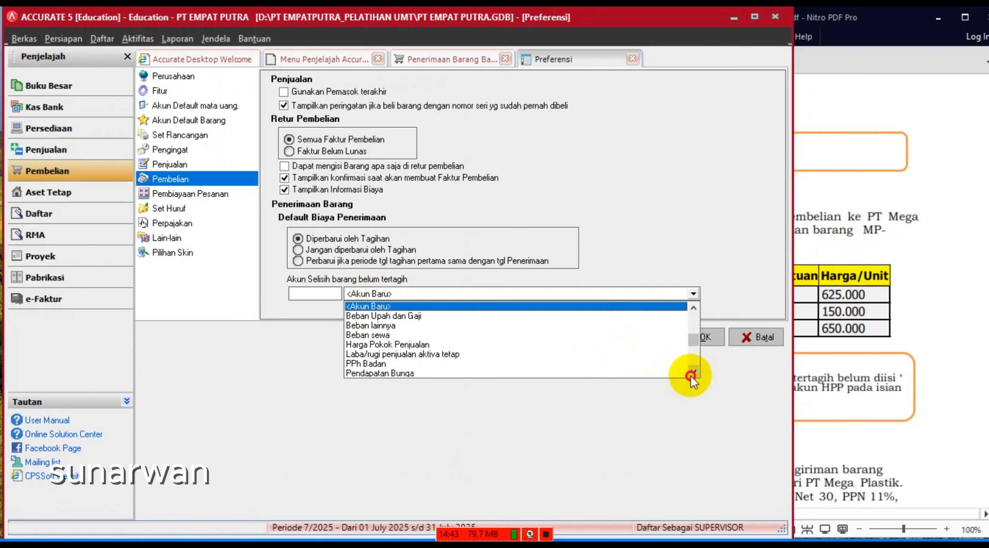
pyautogui.click(405, 342)
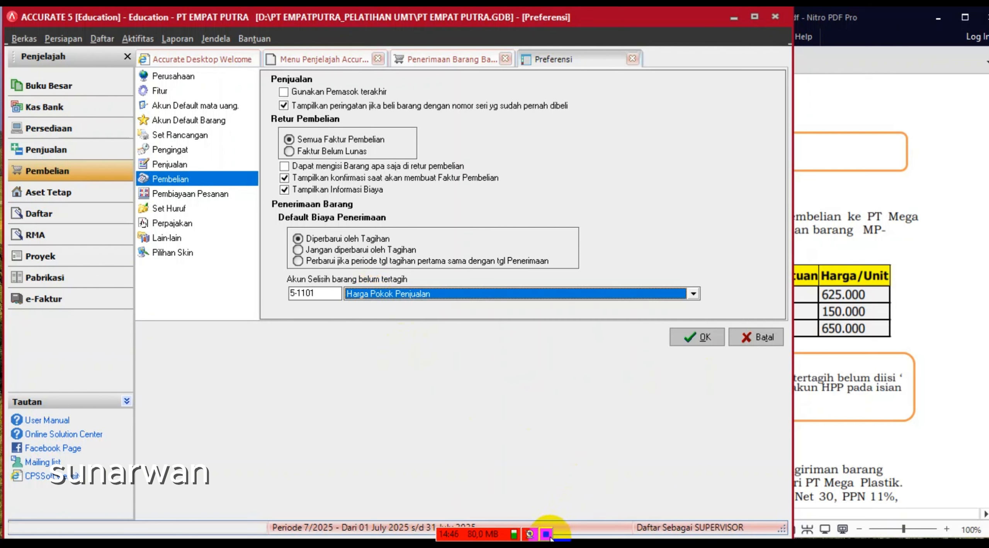
pyautogui.click(690, 342)
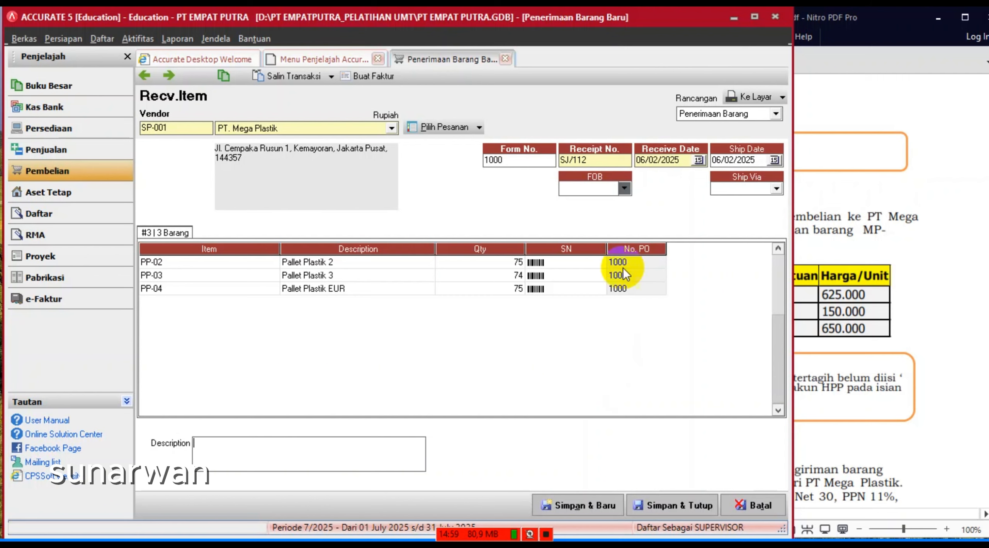
pyautogui.click(371, 77)
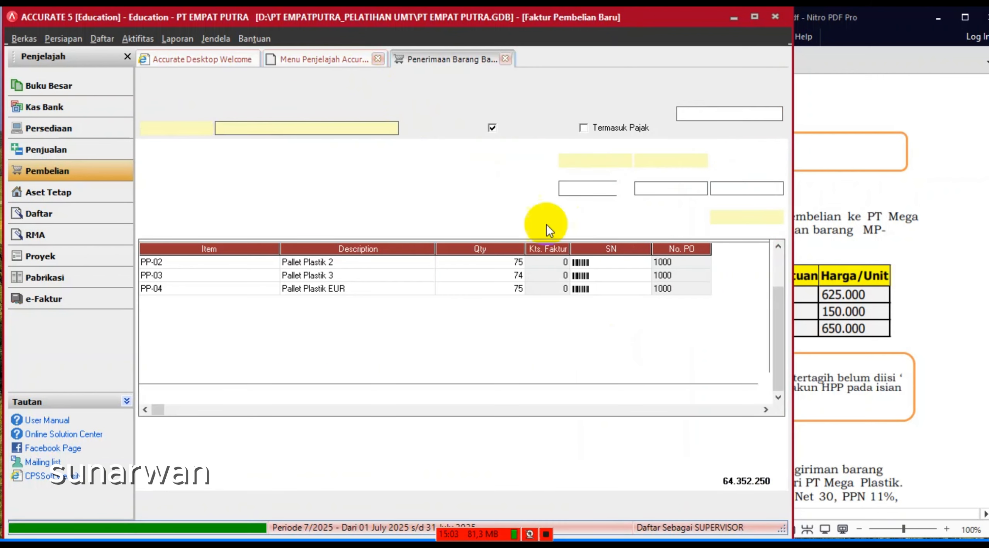
# - Date the purchase invoice 07/02/2025 and set its invoice number to MP-07/02/065
pyautogui.click(845, 374)
pyautogui.scroll(-2, 846, 375)
pyautogui.scroll(-6, 845, 374)
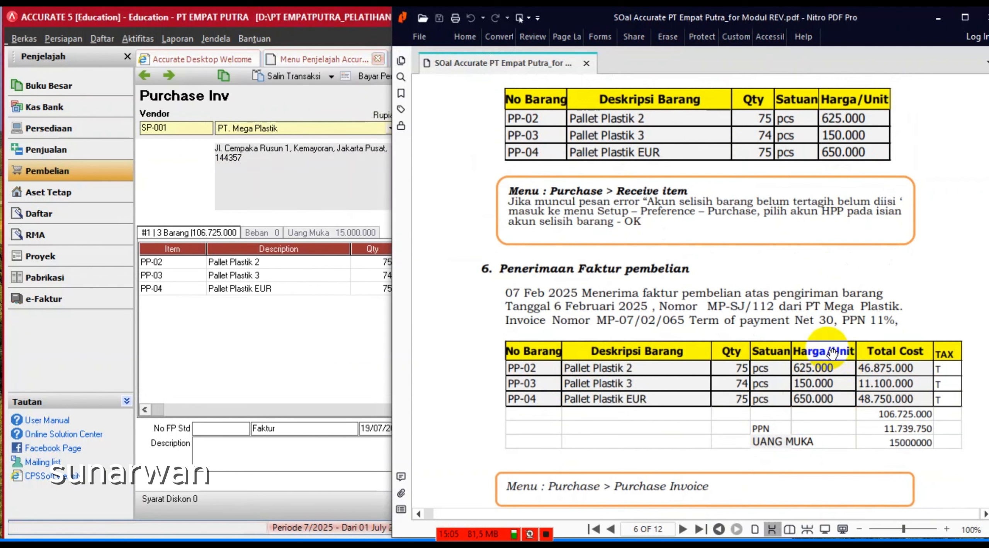
pyautogui.click(339, 363)
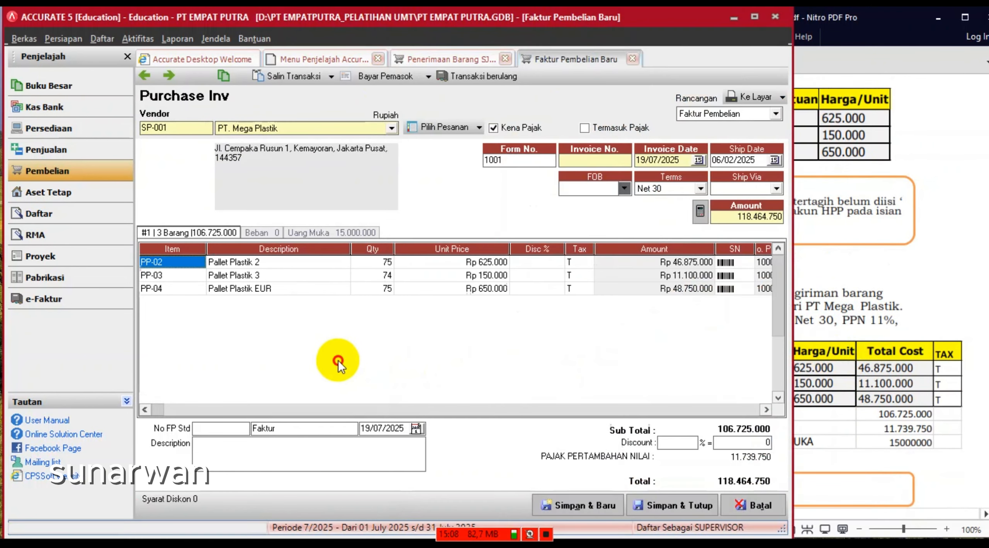
pyautogui.click(684, 162)
pyautogui.write('0')
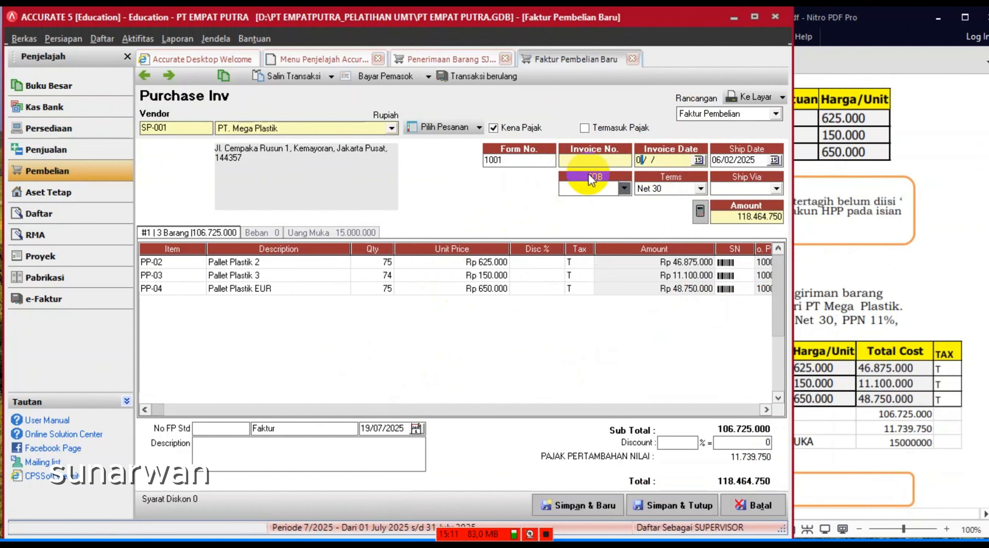
pyautogui.write('7/02/2025')
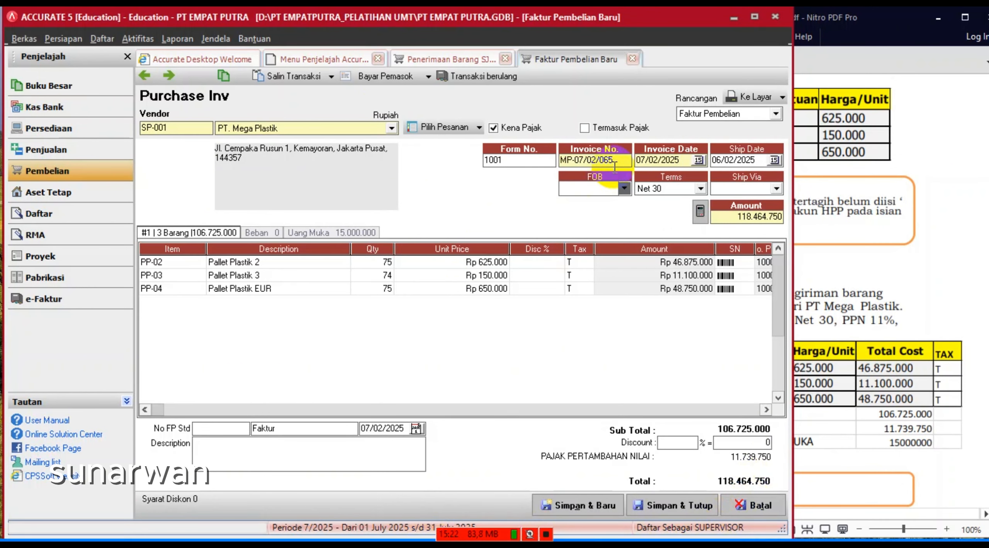
pyautogui.moveTo(627, 160); pyautogui.dragTo(539, 170)
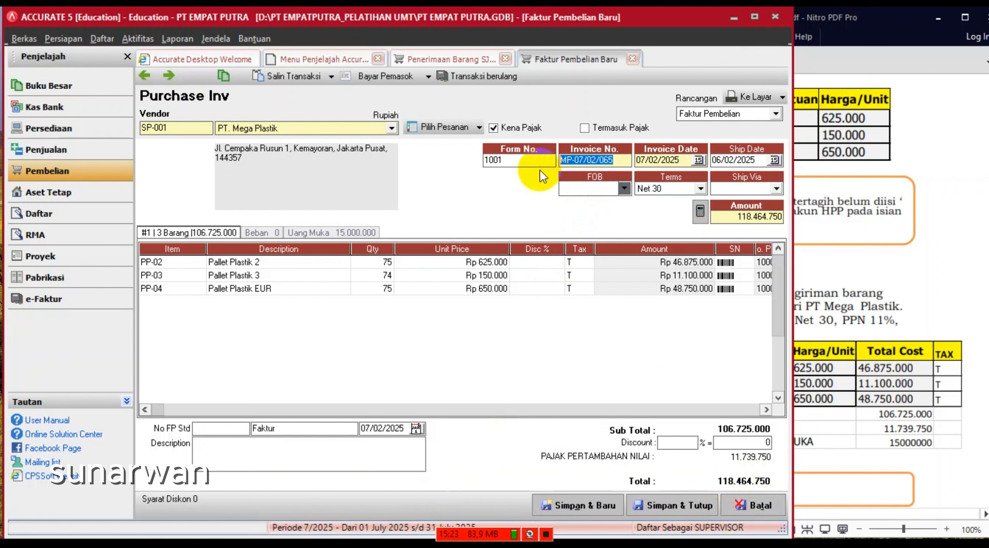
pyautogui.click(577, 216)
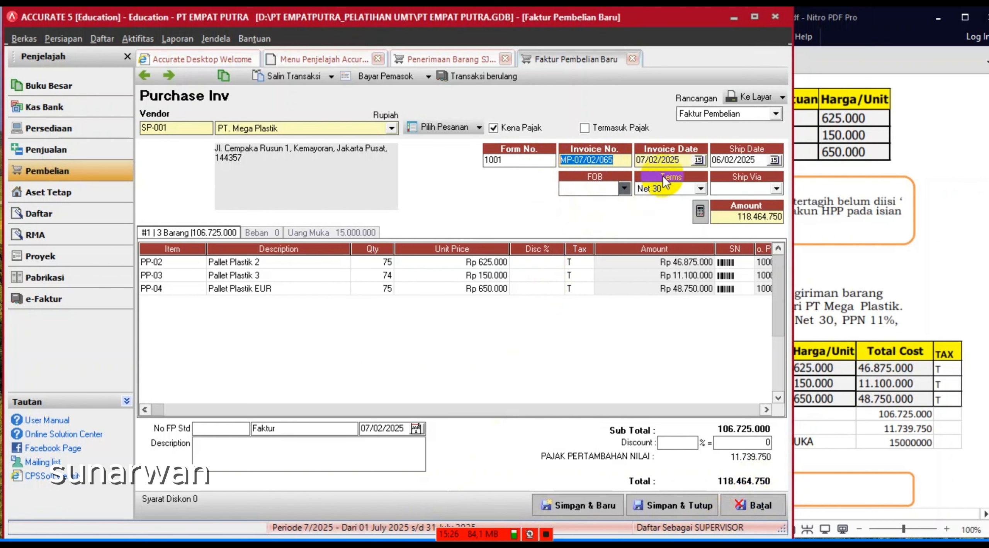
pyautogui.click(681, 163)
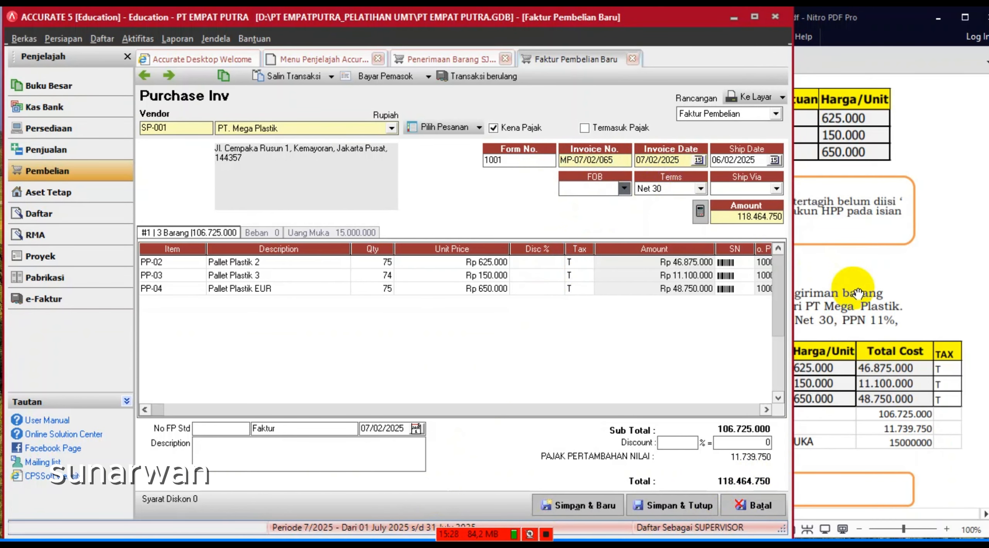
# - Check the down payment and item lines, then save and close the invoice and goods receipt SJ/112
pyautogui.click(900, 216)
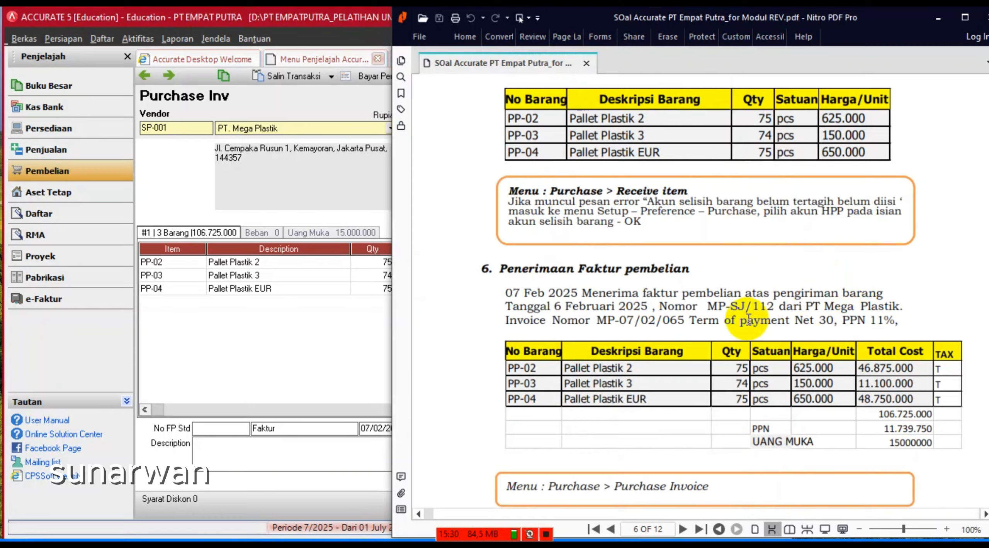
pyautogui.scroll(-5, 756, 322)
pyautogui.scroll(-2, 756, 322)
pyautogui.scroll(7, 760, 323)
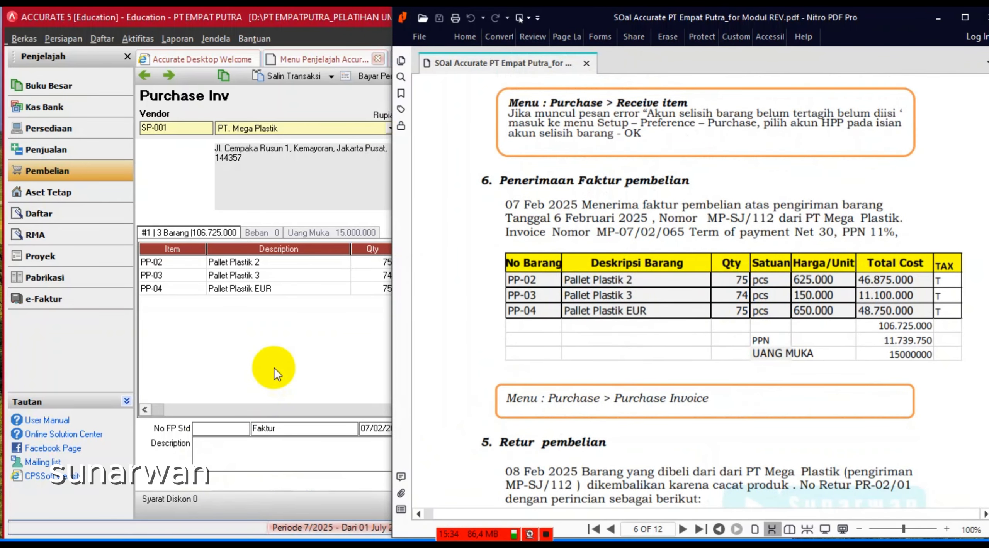
pyautogui.click(273, 368)
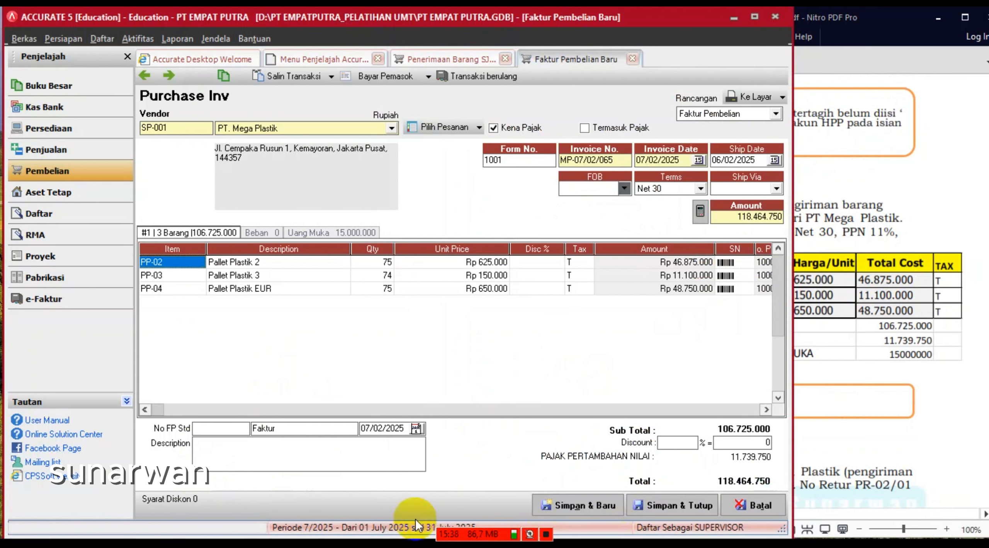
pyautogui.click(351, 233)
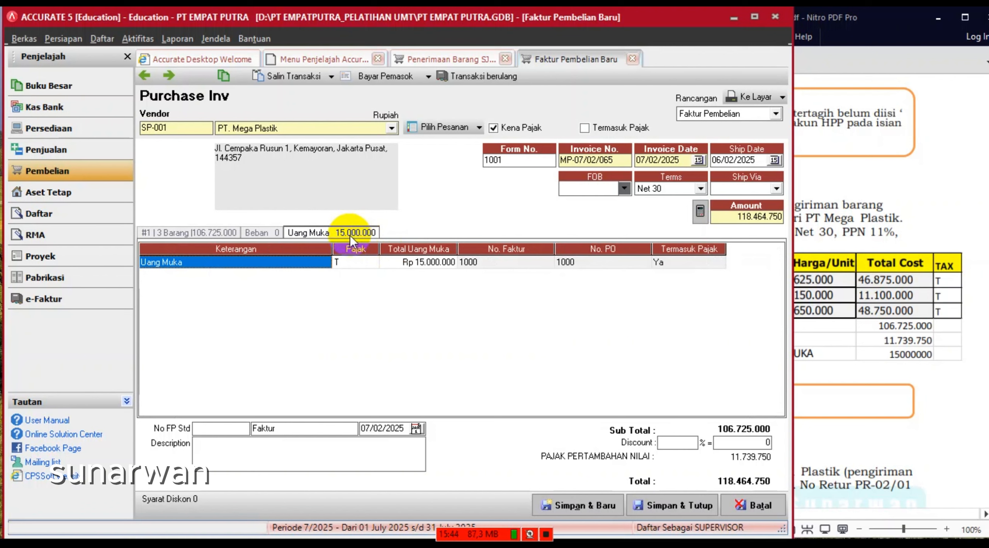
pyautogui.click(184, 233)
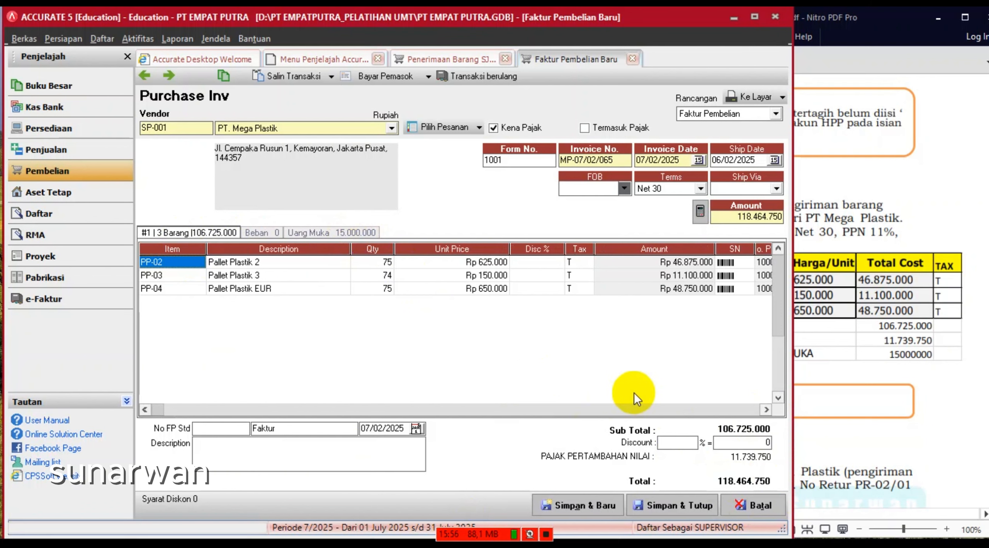
pyautogui.click(546, 535)
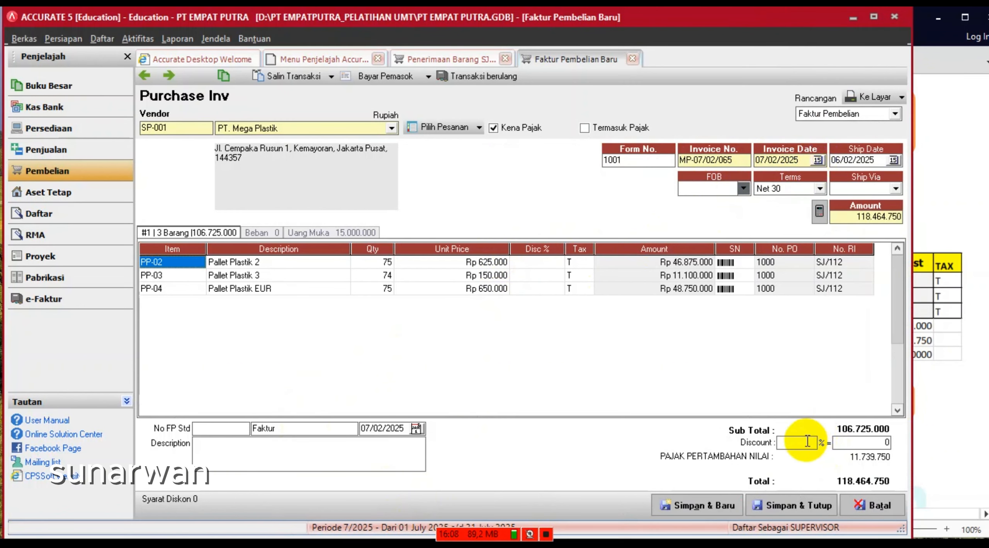
pyautogui.click(794, 509)
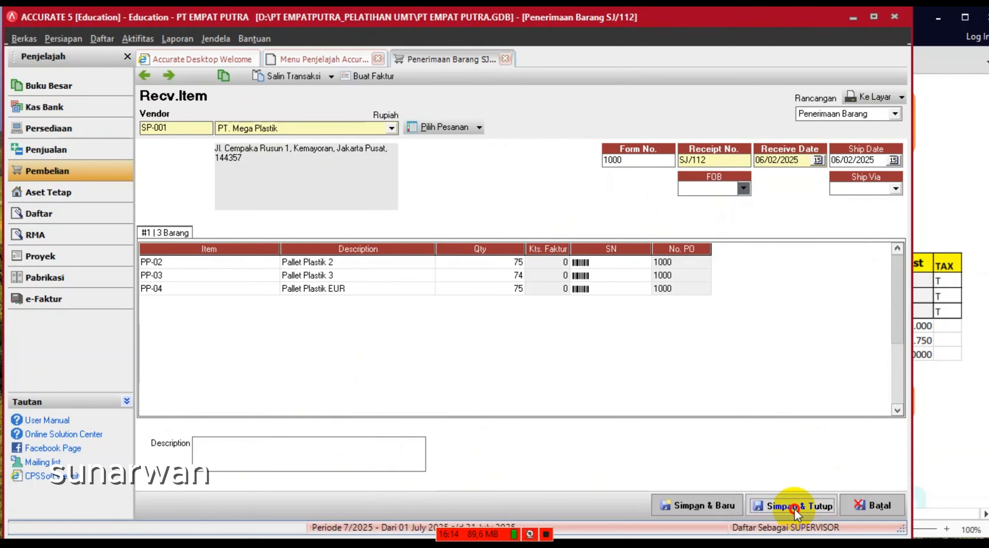
pyautogui.click(794, 509)
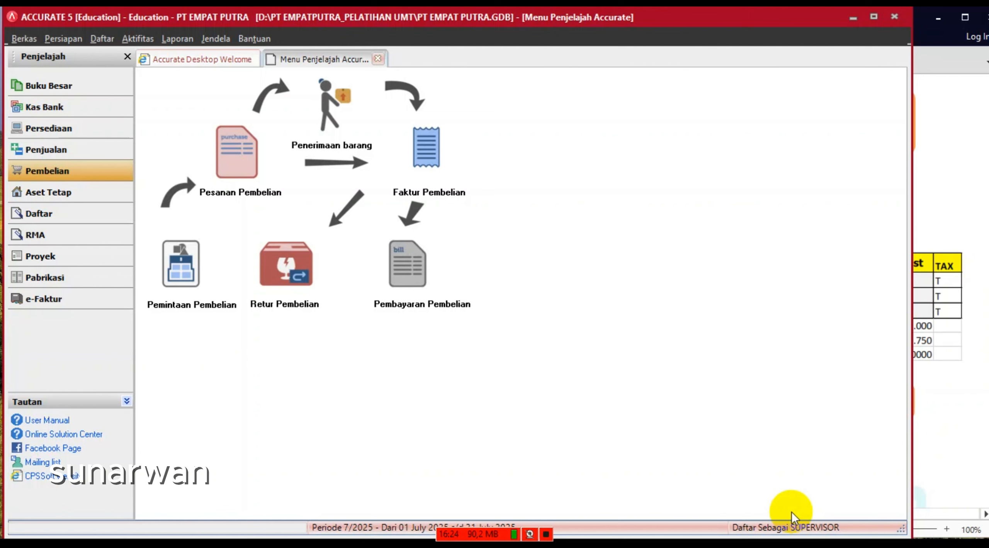
pyautogui.click(916, 402)
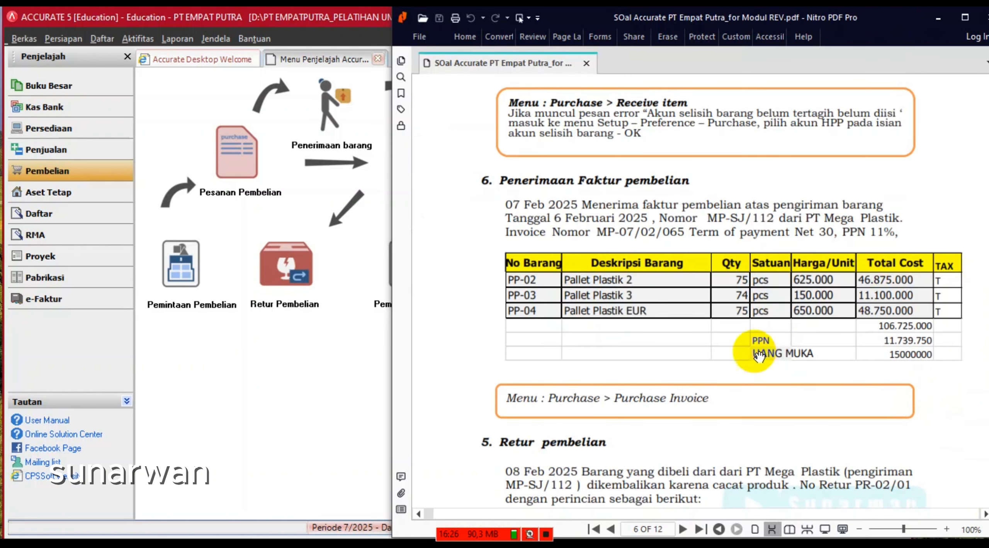
pyautogui.scroll(-2, 749, 348)
pyautogui.scroll(-3, 743, 354)
pyautogui.scroll(-2, 742, 354)
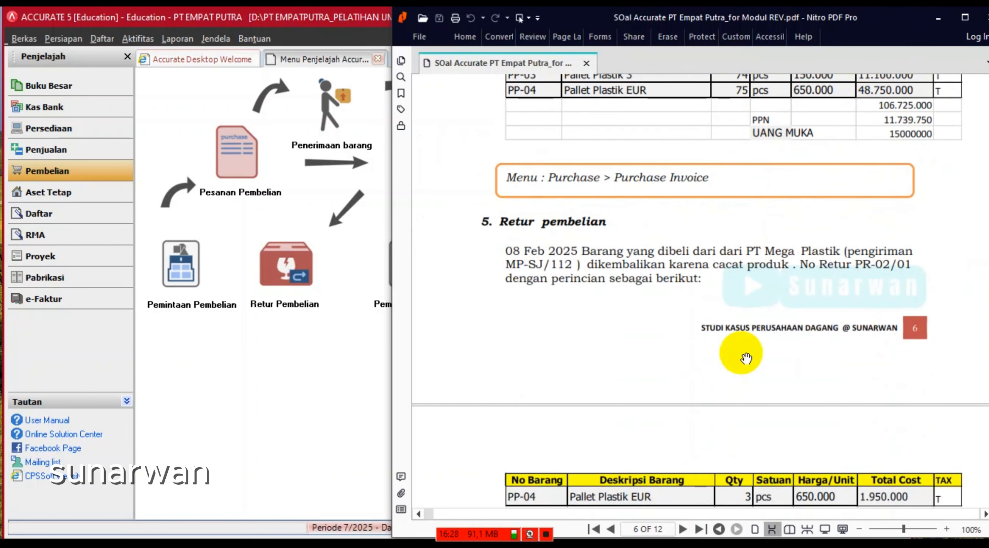
pyautogui.scroll(-2, 746, 352)
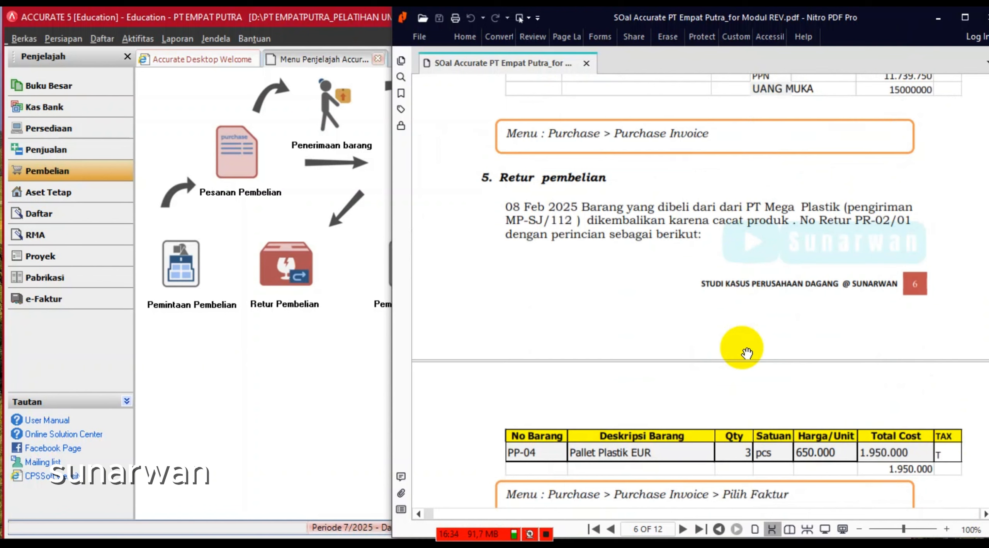
pyautogui.scroll(-2, 742, 348)
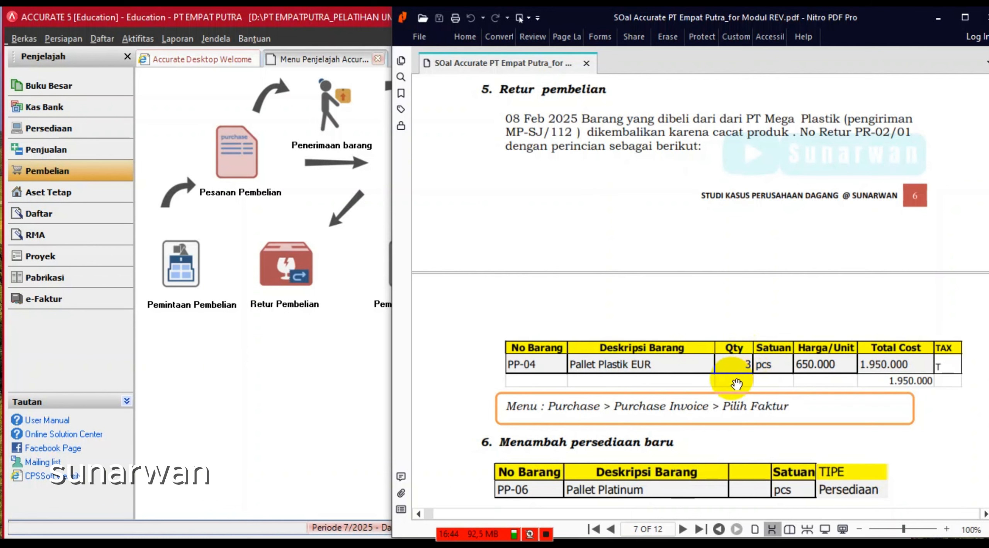
pyautogui.click(325, 400)
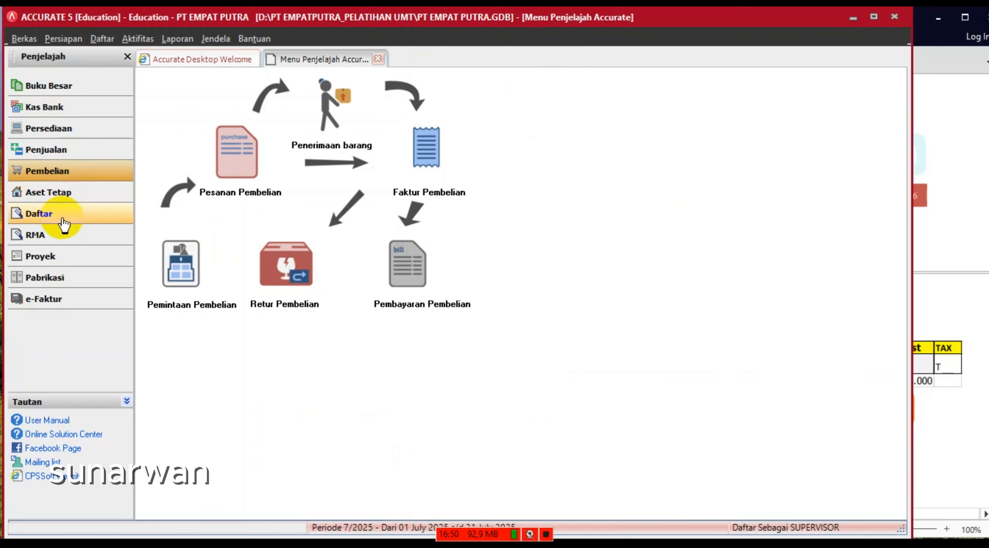
# - Create a new purchase return with PT. Mega Plastik as the vendor
pyautogui.click(293, 282)
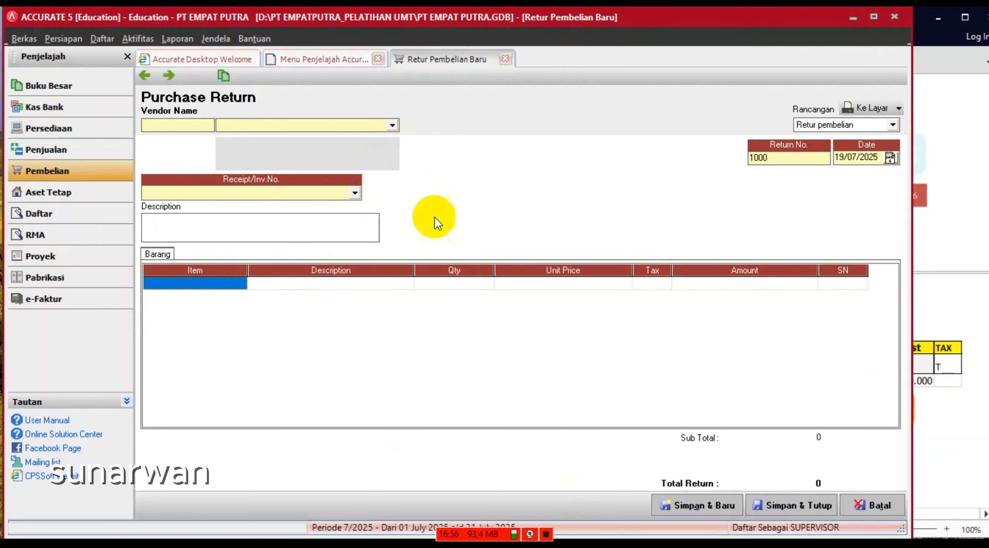
pyautogui.click(391, 126)
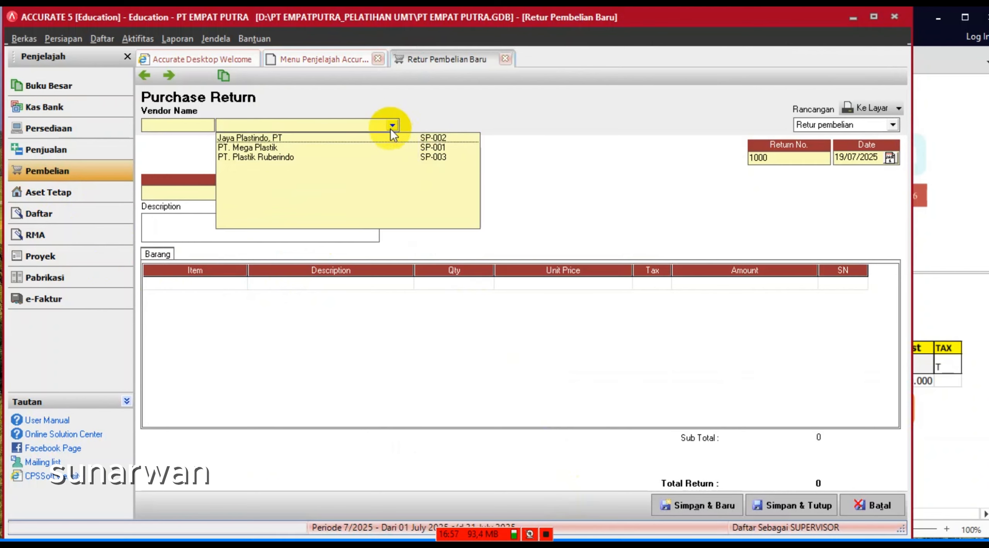
pyautogui.click(266, 148)
pyautogui.click(940, 194)
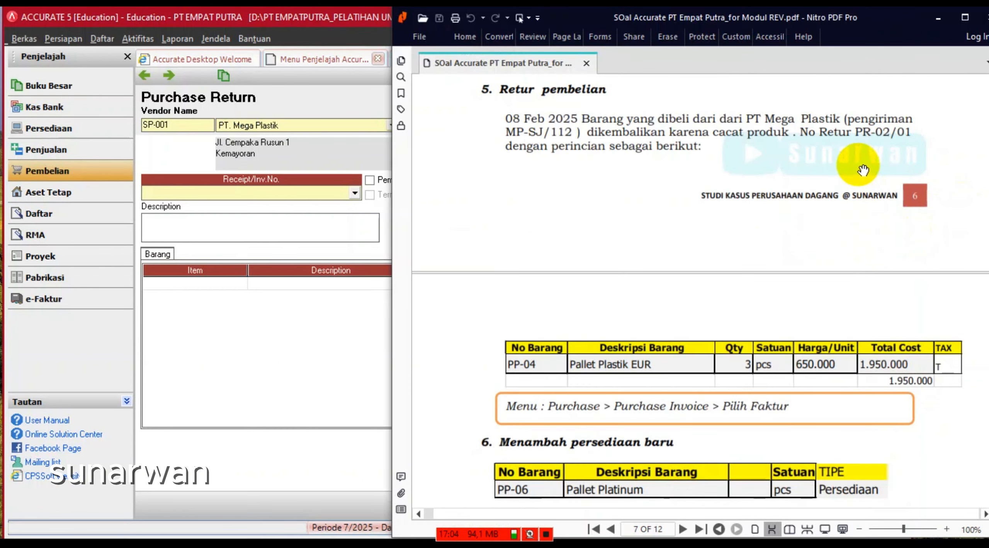
pyautogui.click(265, 385)
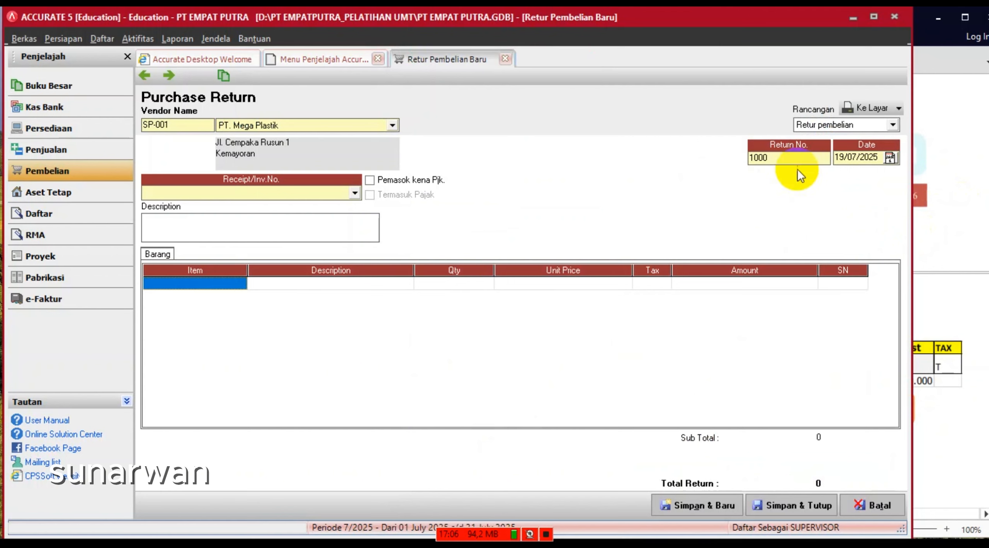
# - Number the return PR-01/01 and date it 08/02/2025
pyautogui.click(763, 159)
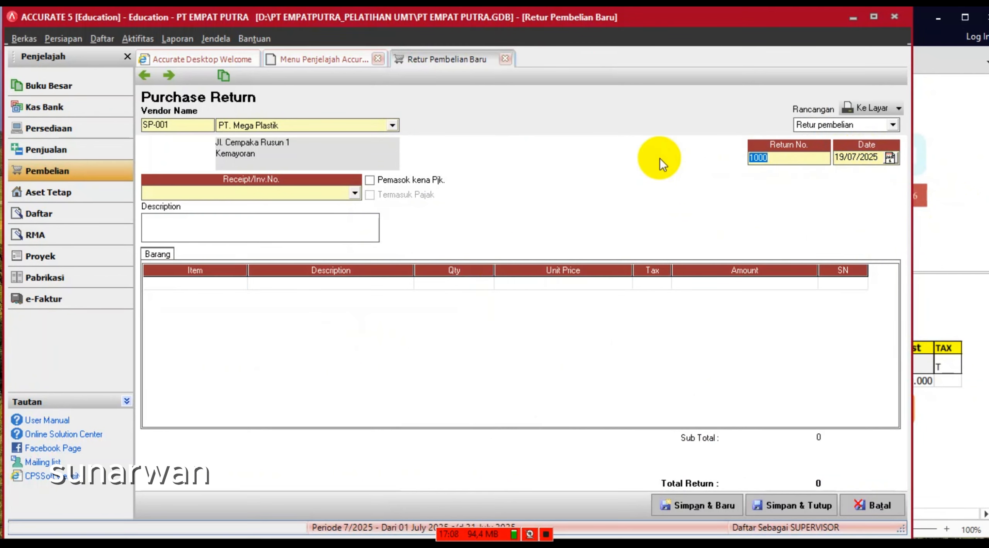
pyautogui.write('PR')
pyautogui.click(946, 220)
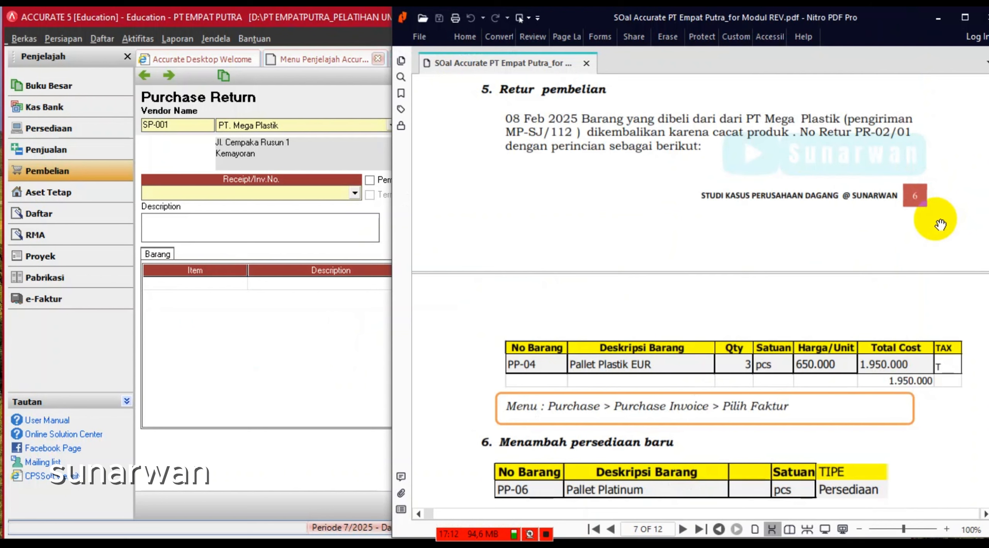
pyautogui.click(337, 151)
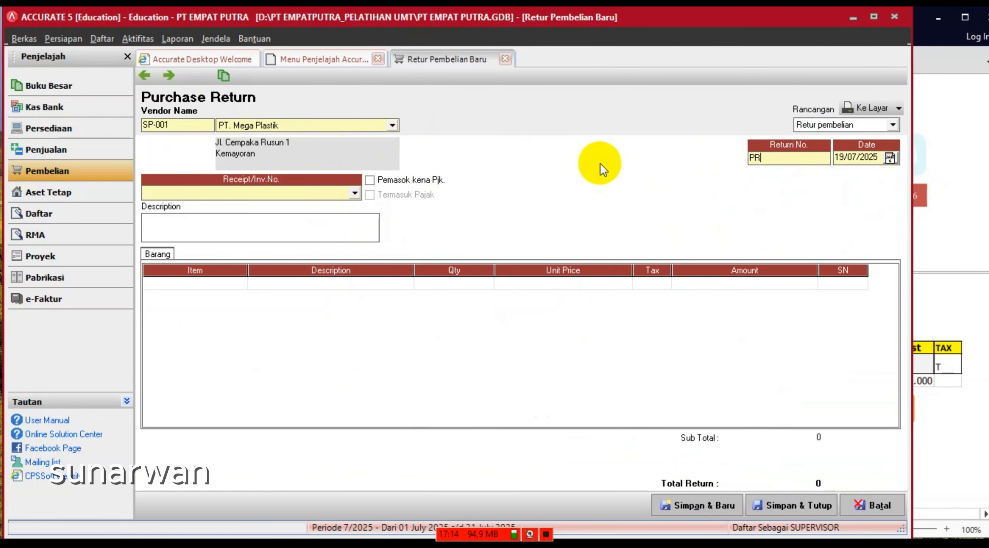
pyautogui.write('-01')
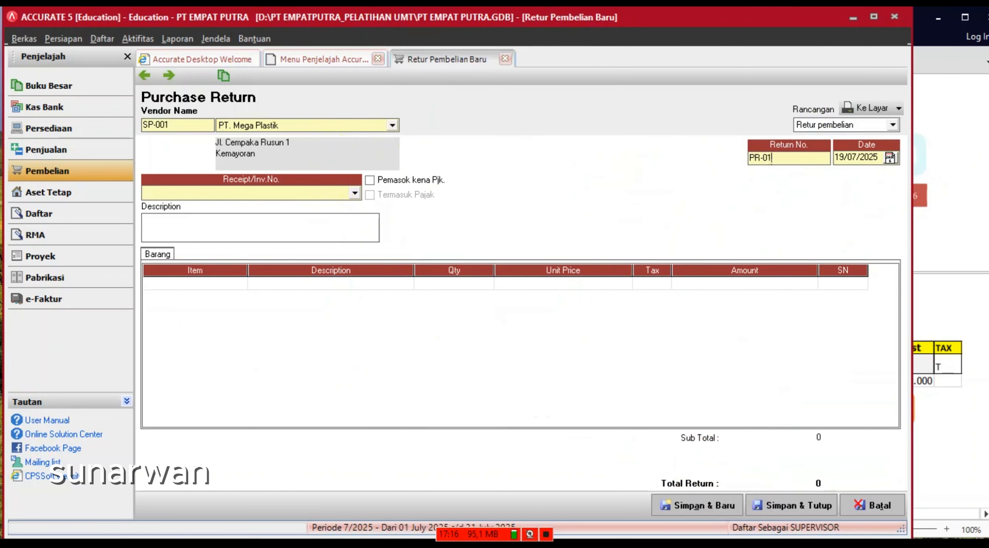
pyautogui.write('/01')
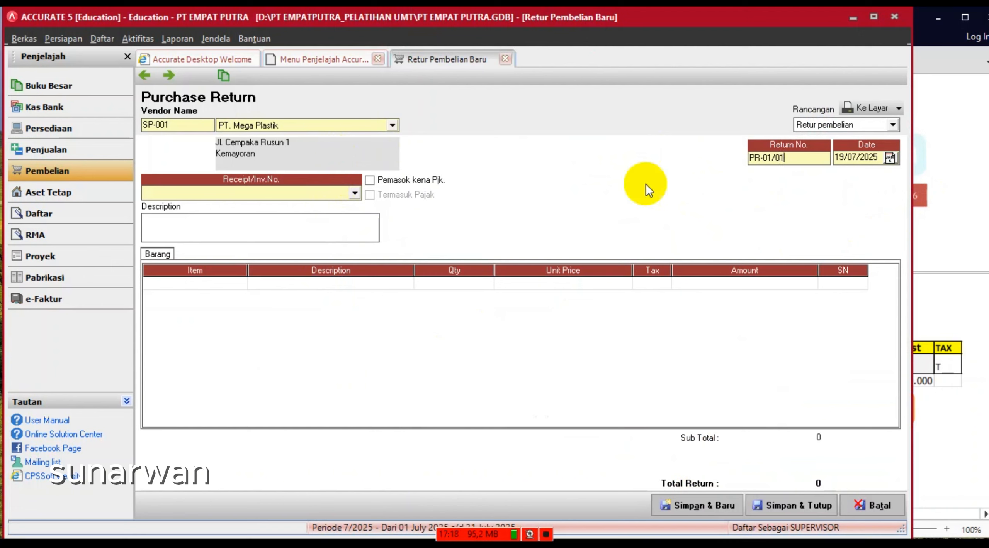
pyautogui.press('Tab')
pyautogui.write('08/02/2025')
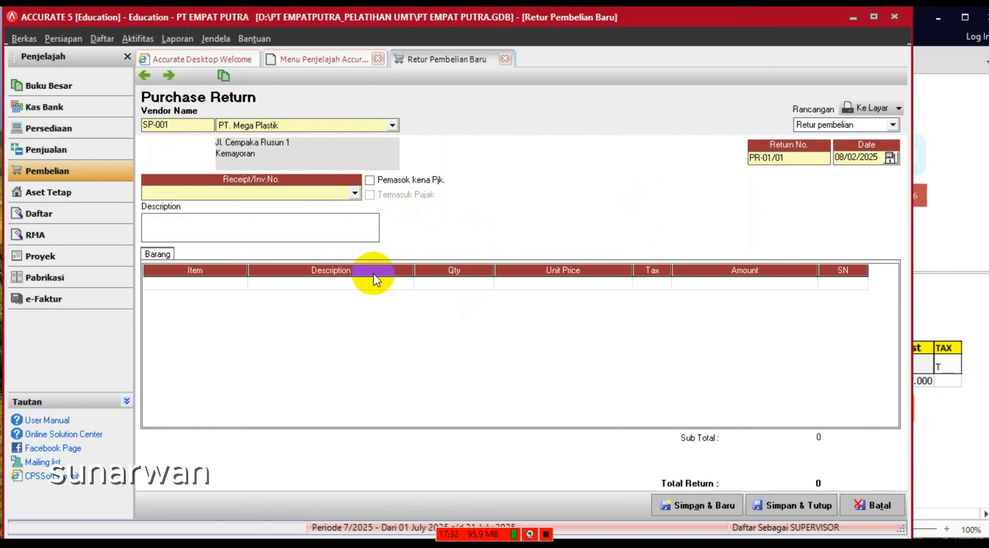
pyautogui.click(355, 194)
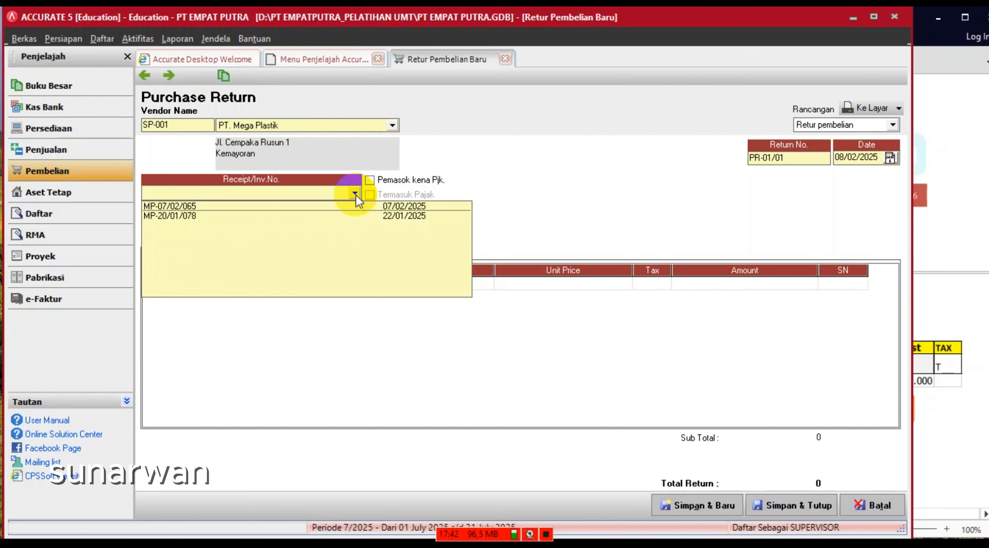
# - Select invoice MP-07/02/065 as the purchase return's source invoice
pyautogui.click(935, 247)
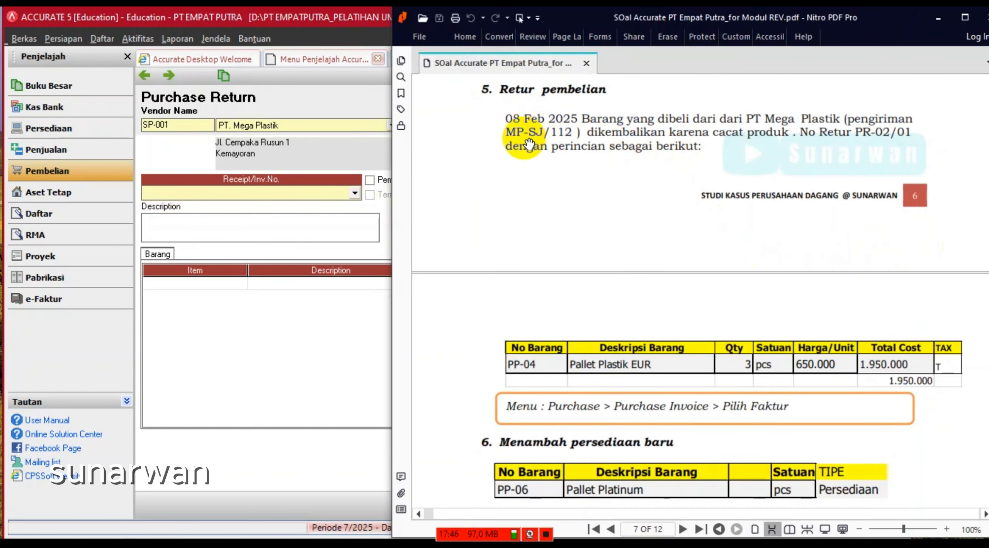
pyautogui.click(296, 341)
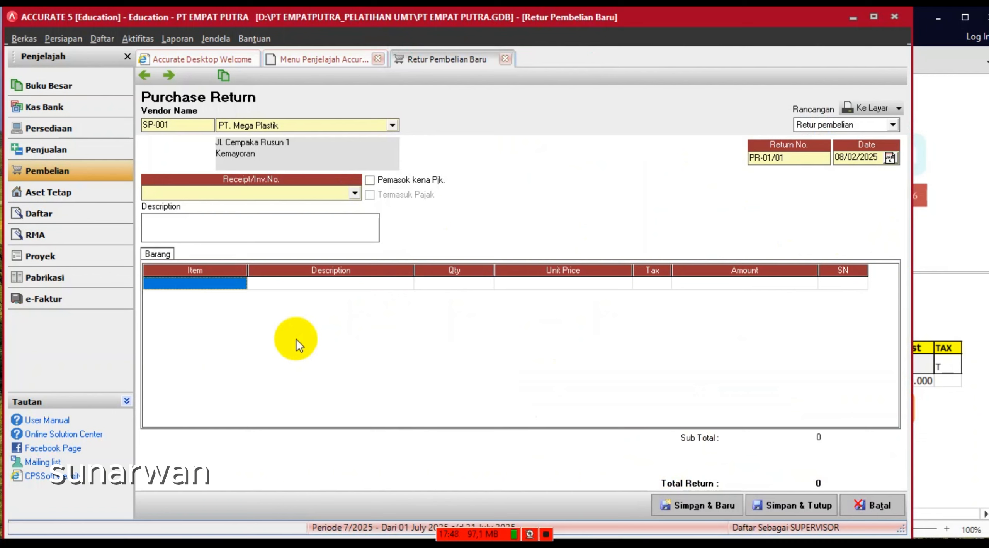
pyautogui.click(353, 192)
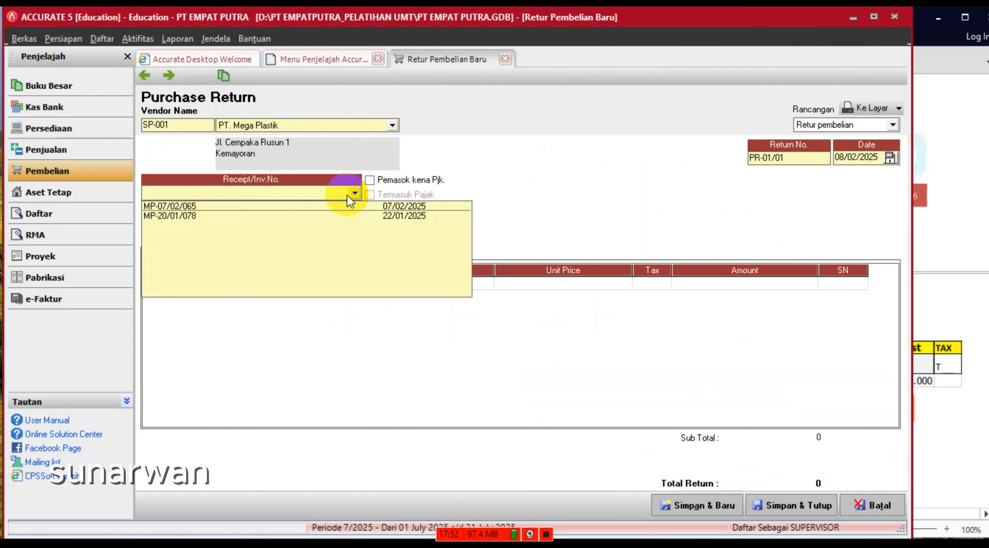
pyautogui.click(981, 271)
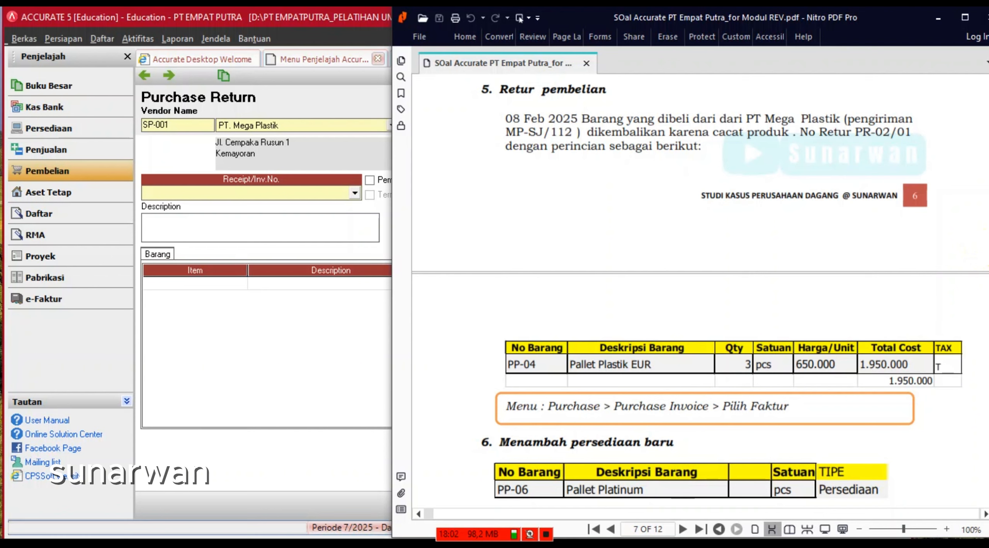
pyautogui.click(371, 217)
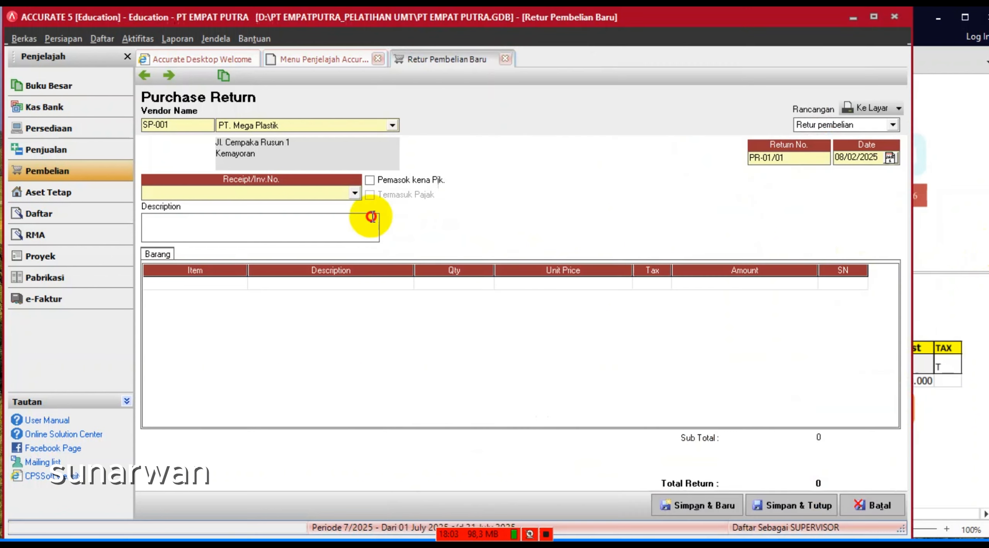
pyautogui.click(354, 193)
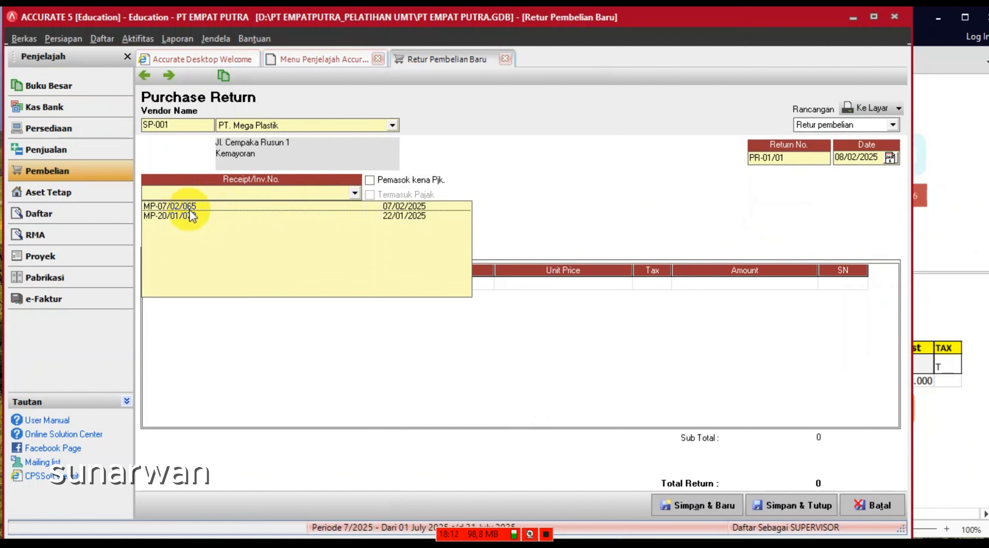
pyautogui.click(212, 207)
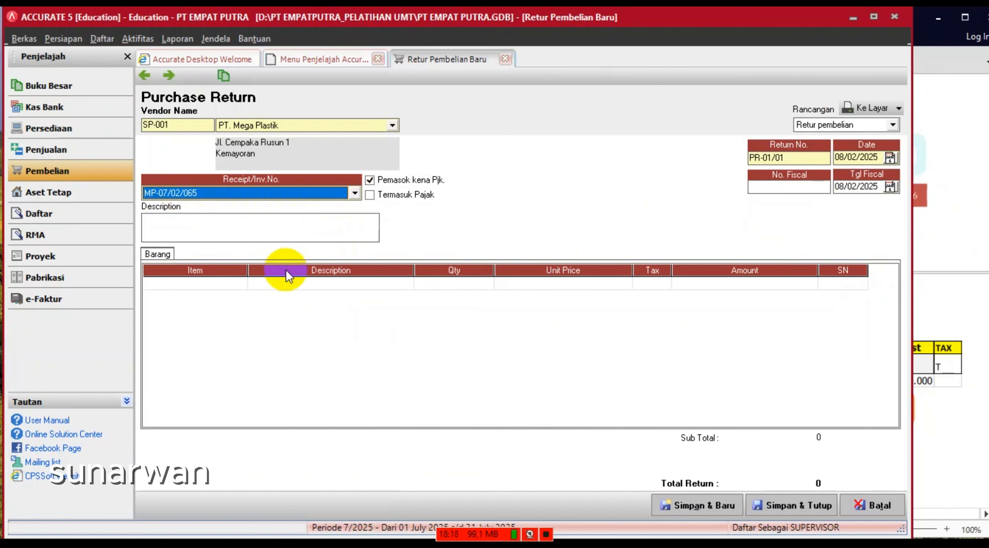
# - Add Pallet Plastik EUR from the invoice items, declining to return every item
pyautogui.click(326, 284)
pyautogui.click(370, 283)
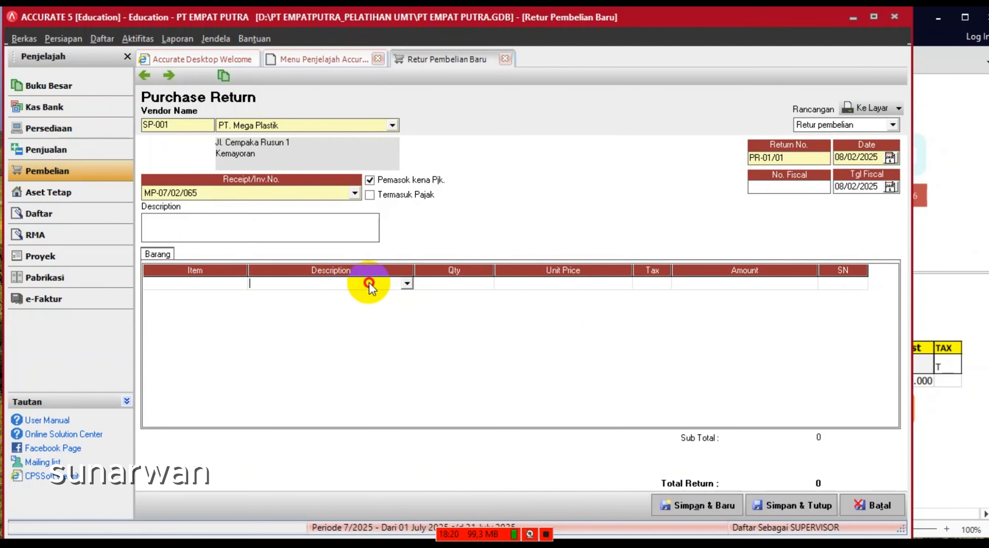
pyautogui.click(237, 288)
pyautogui.click(383, 288)
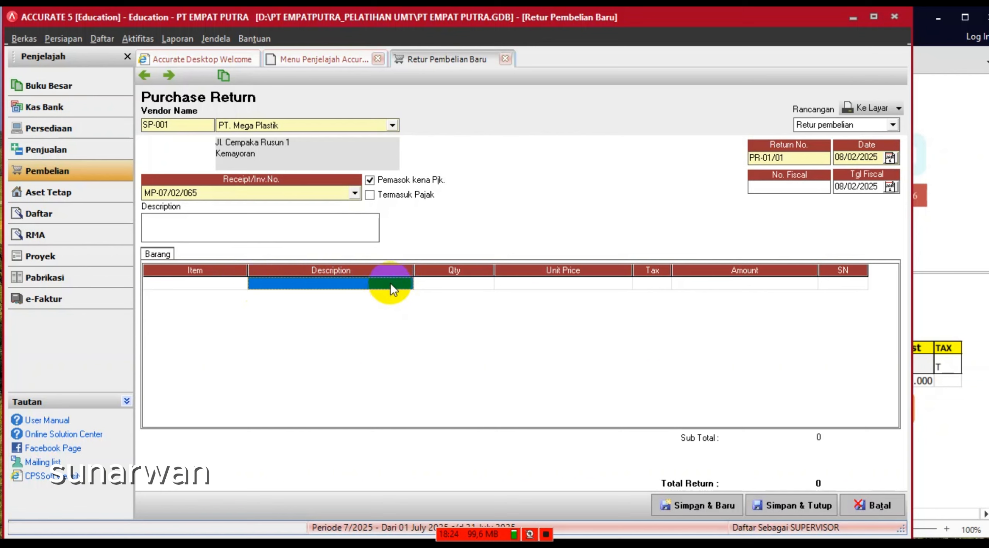
pyautogui.click(399, 285)
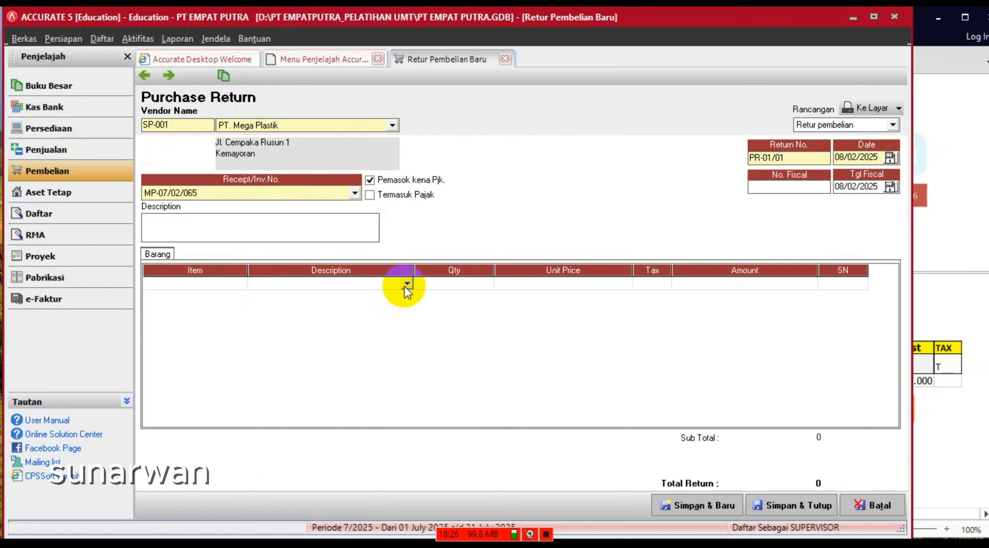
pyautogui.click(407, 285)
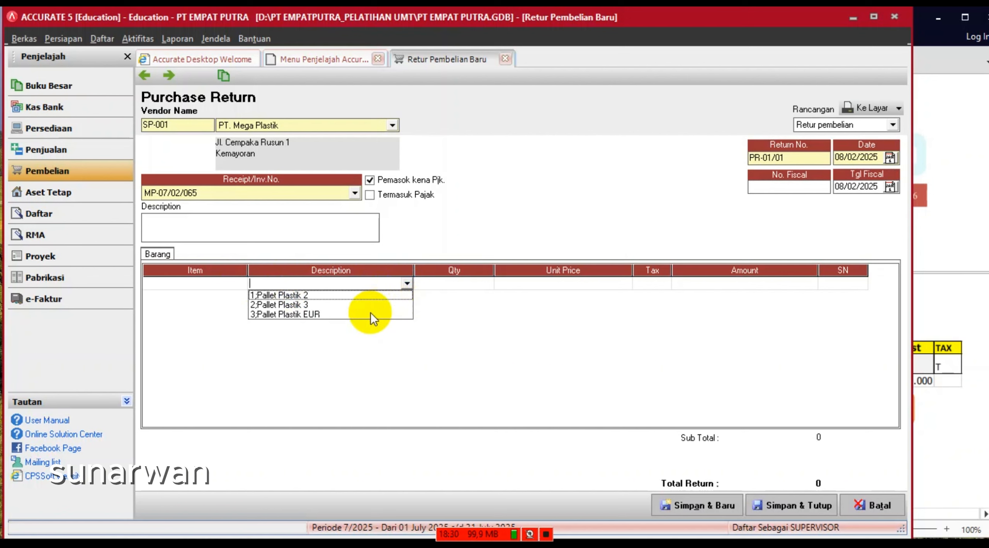
pyautogui.click(324, 315)
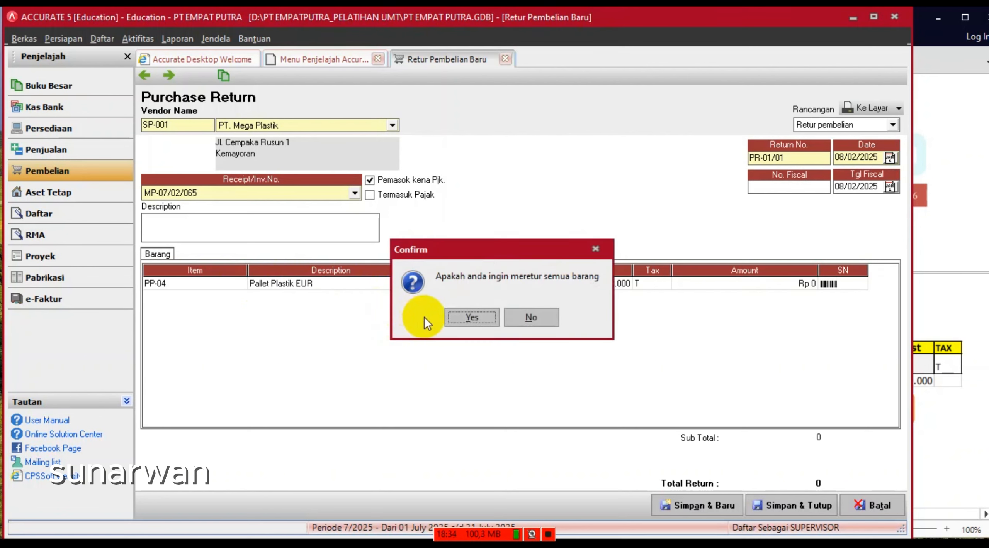
pyautogui.click(544, 319)
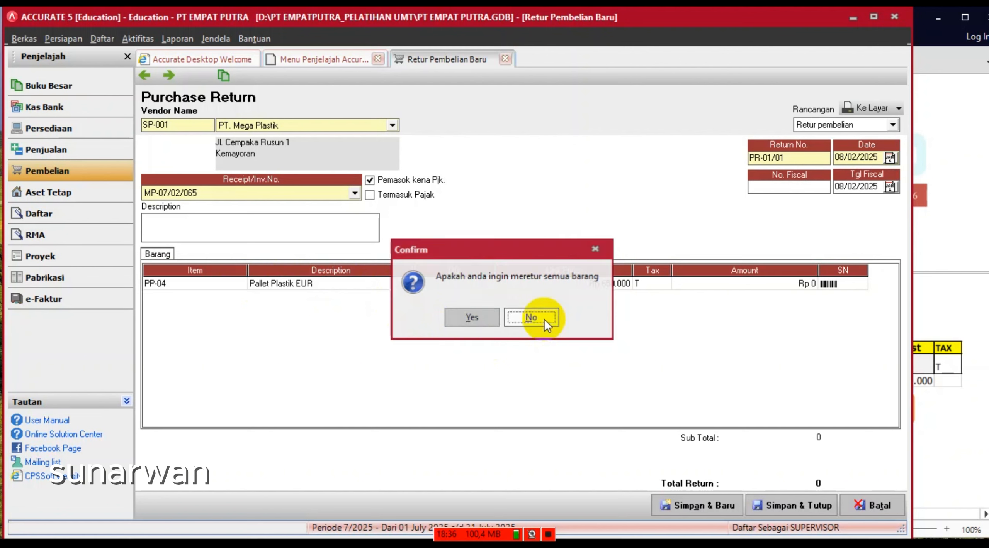
# - Set the returned quantity of PP-04 to 3, totalling 2.164.500 including VAT
pyautogui.click(460, 289)
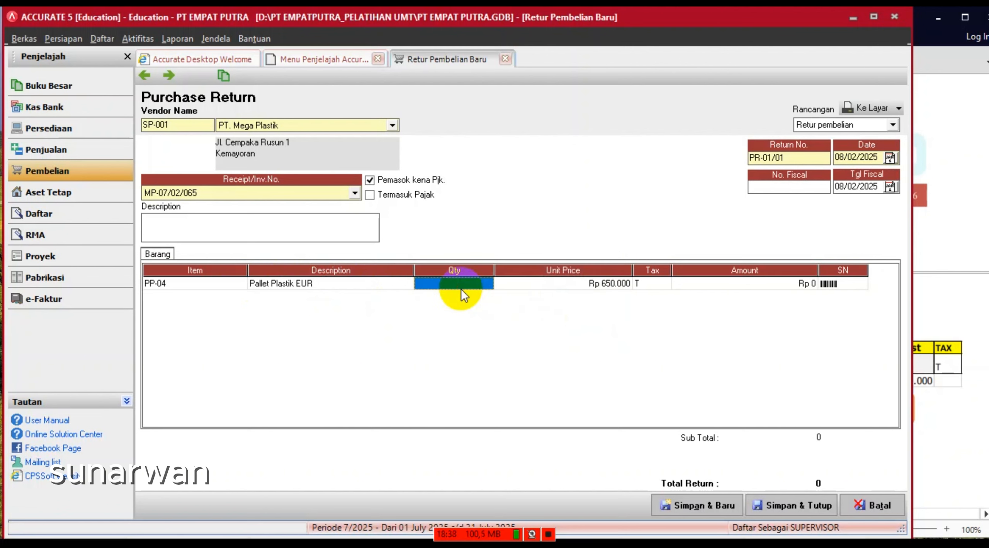
pyautogui.write('3')
pyautogui.press('Tab')
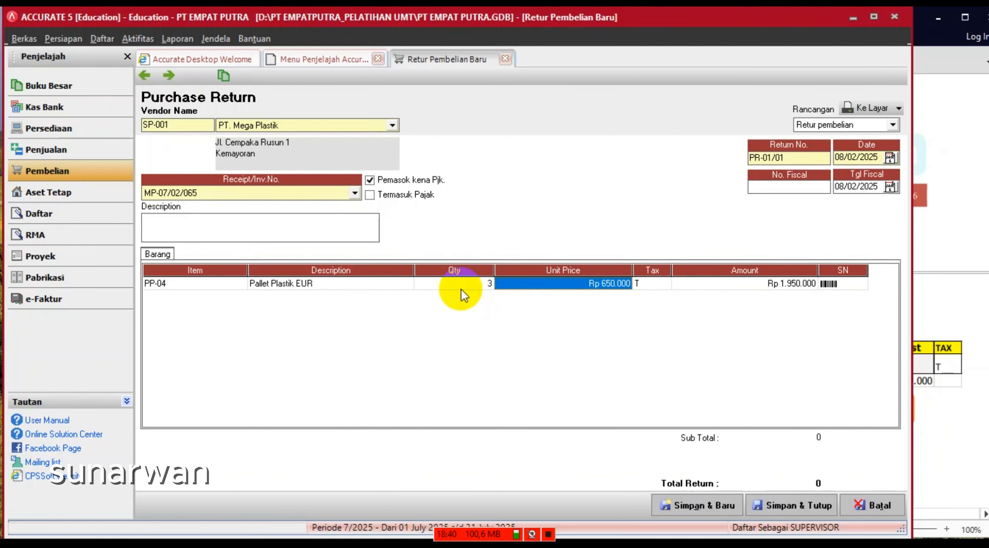
pyautogui.click(548, 539)
pyautogui.click(415, 517)
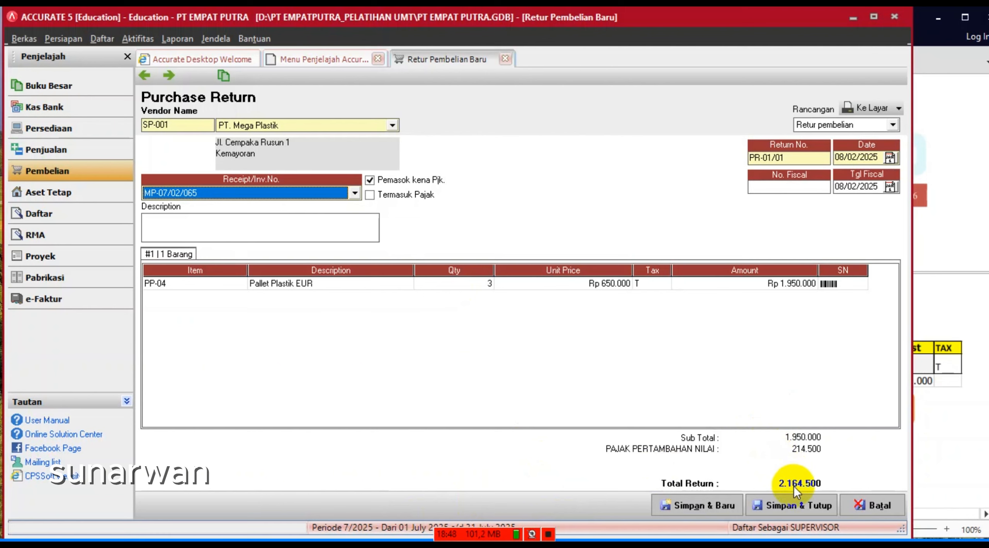
# - Enter the return description 'BARANG DI KEMBALIKAN KARENA CACAT PRODUK'
pyautogui.click(958, 305)
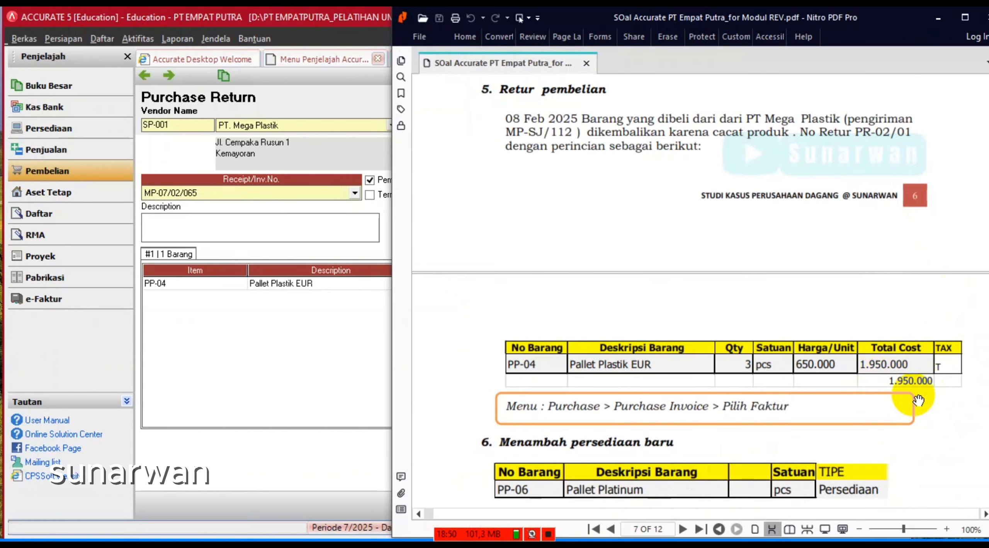
pyautogui.click(321, 368)
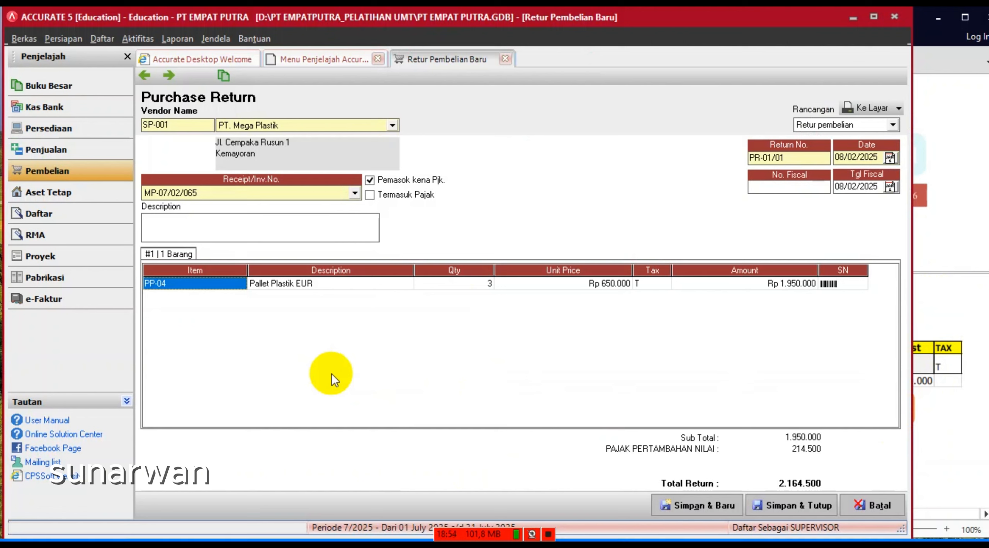
pyautogui.click(227, 219)
pyautogui.write('BA')
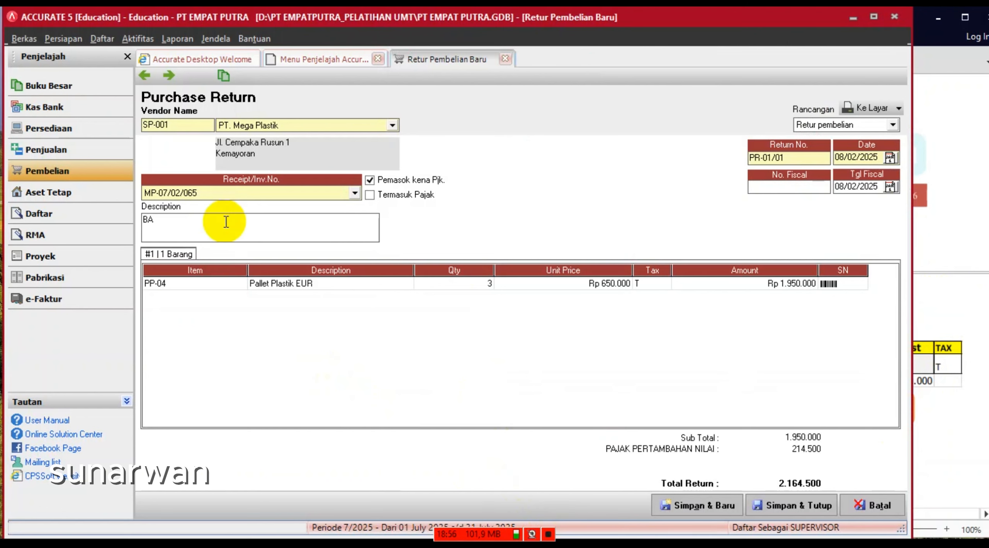
pyautogui.write('RA')
pyautogui.write('N')
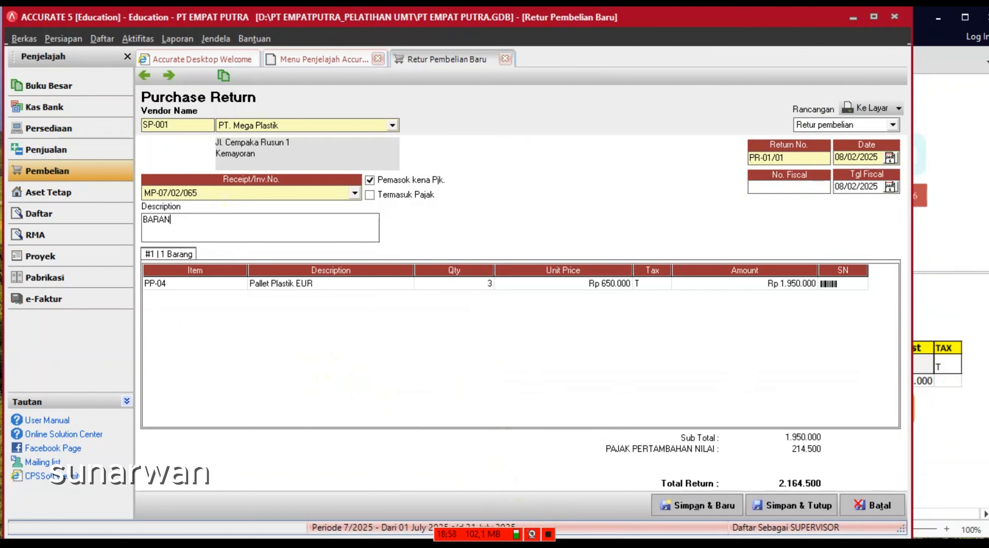
pyautogui.write('G DI KEM')
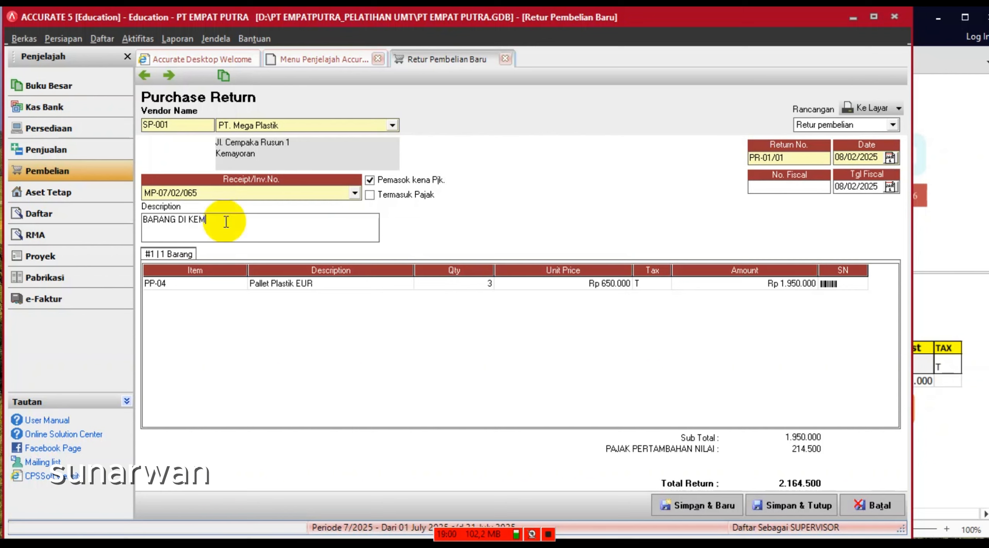
pyautogui.write('BALIKA')
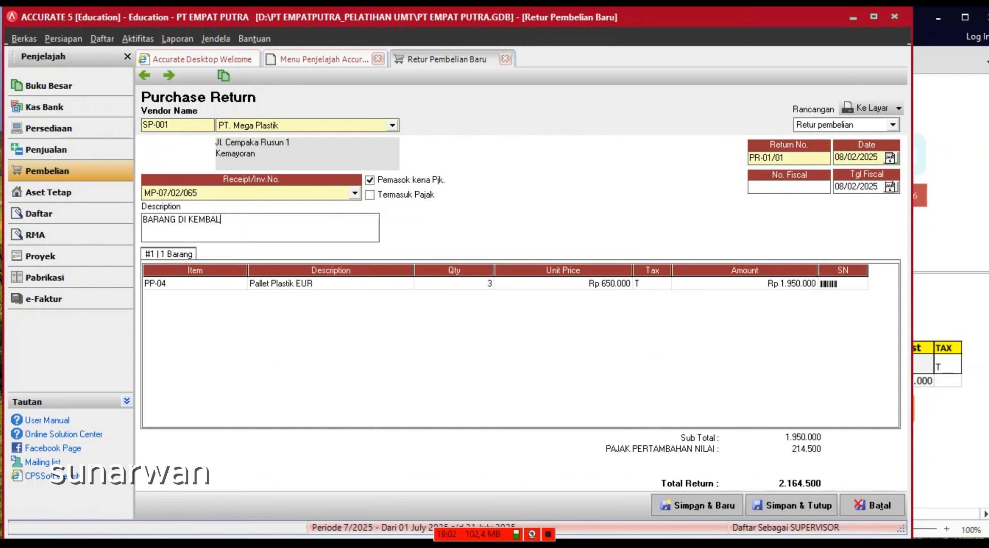
pyautogui.write('N KAREA')
pyautogui.press('BackSpace')
pyautogui.write('NA CACAT ')
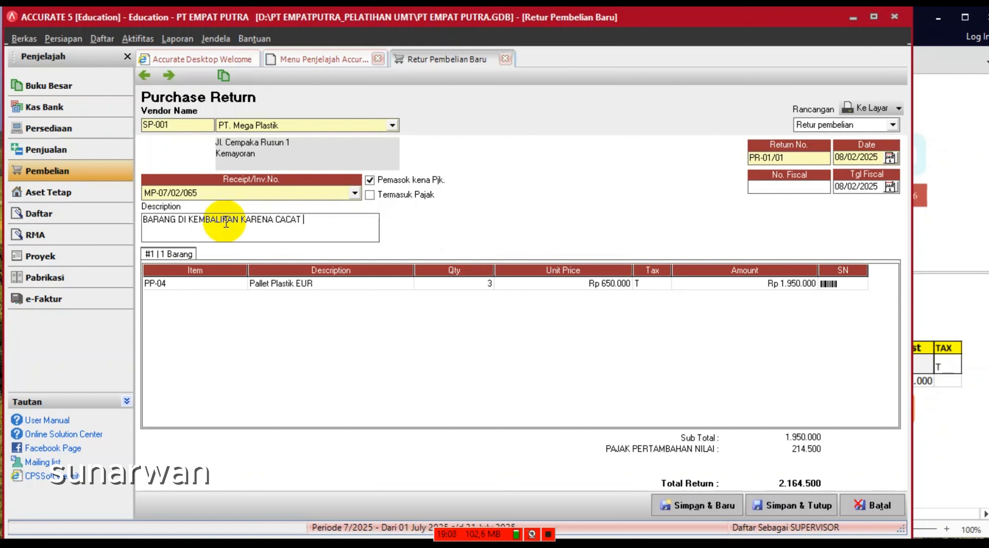
pyautogui.write('PRODUK')
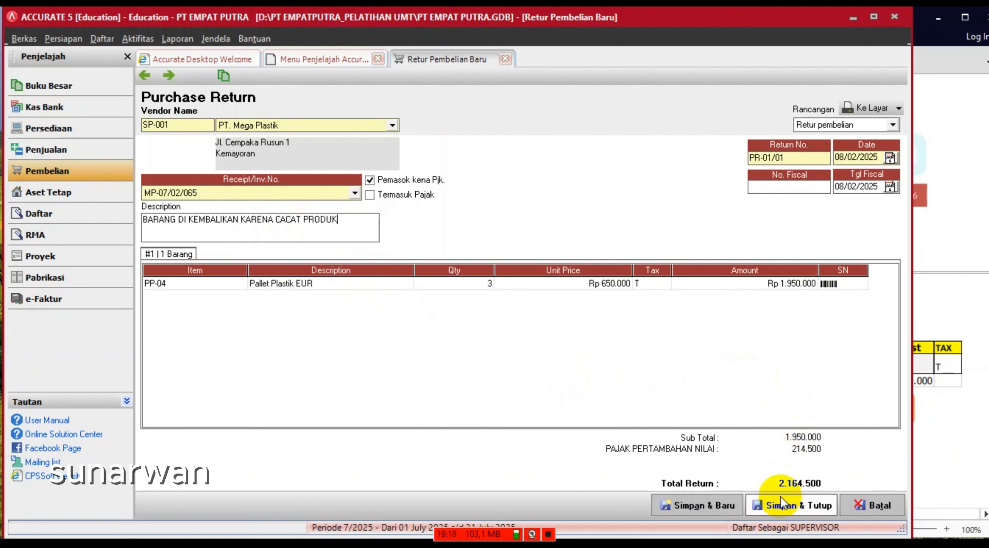
# - Change the return number to PR-02/01, save and close, and acknowledge the notice
pyautogui.click(770, 162)
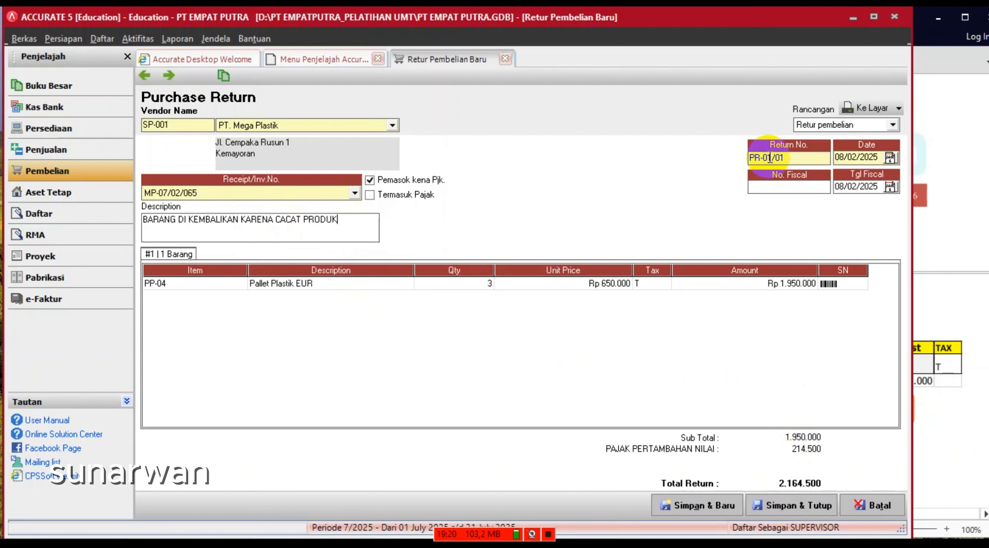
pyautogui.press('BackSpace')
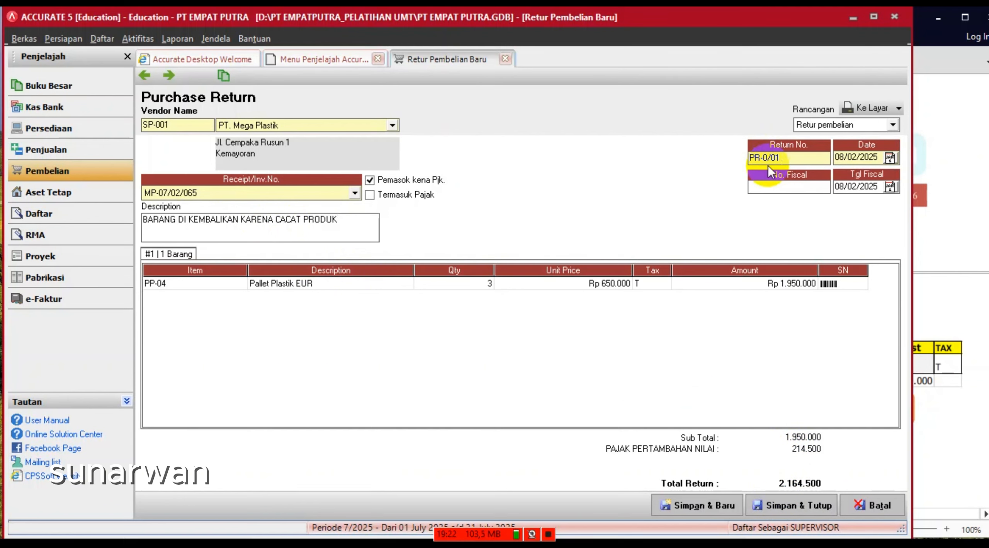
pyautogui.write('2')
pyautogui.click(769, 170)
pyautogui.click(789, 509)
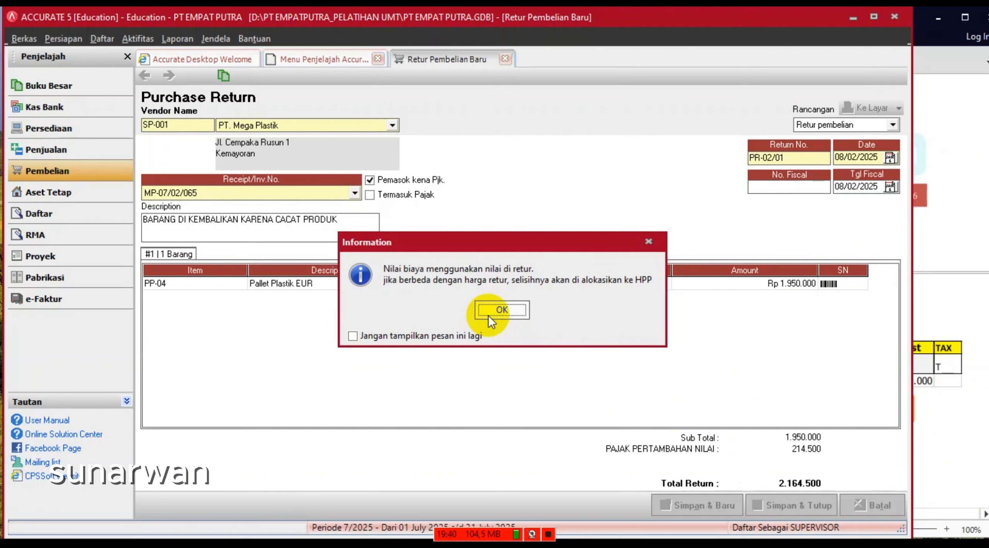
pyautogui.click(501, 310)
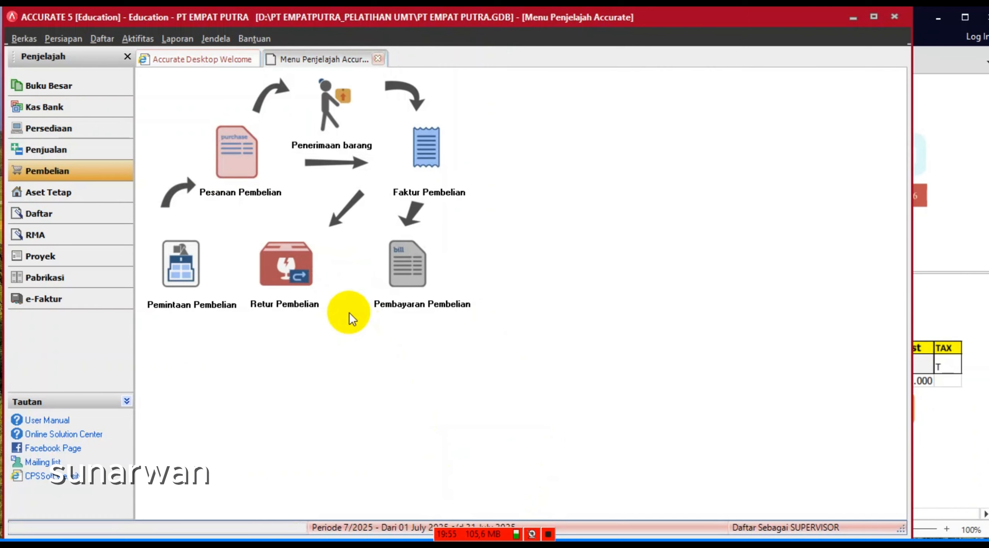
# - Open the Keseluruhan Jurnal report from the Buku Besar report list
pyautogui.click(173, 35)
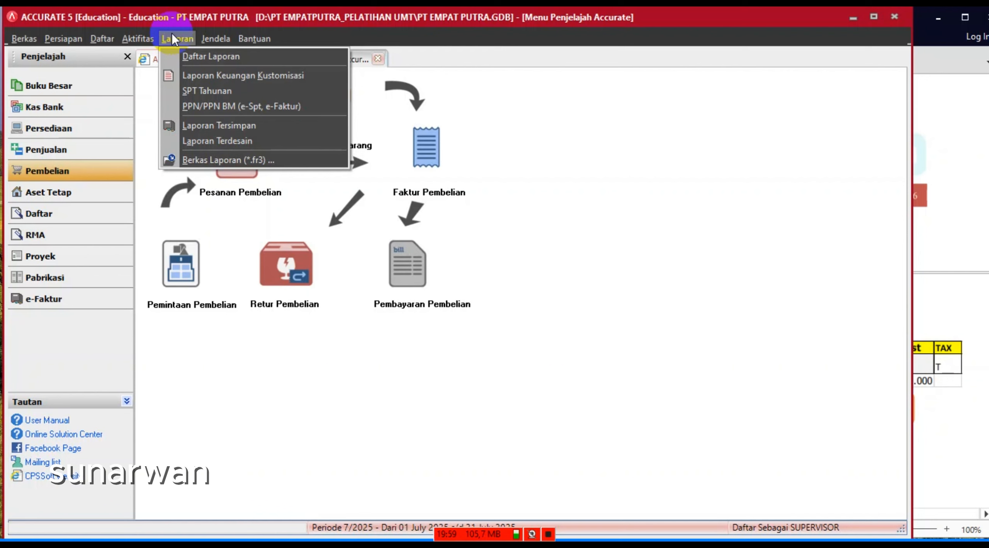
pyautogui.click(207, 63)
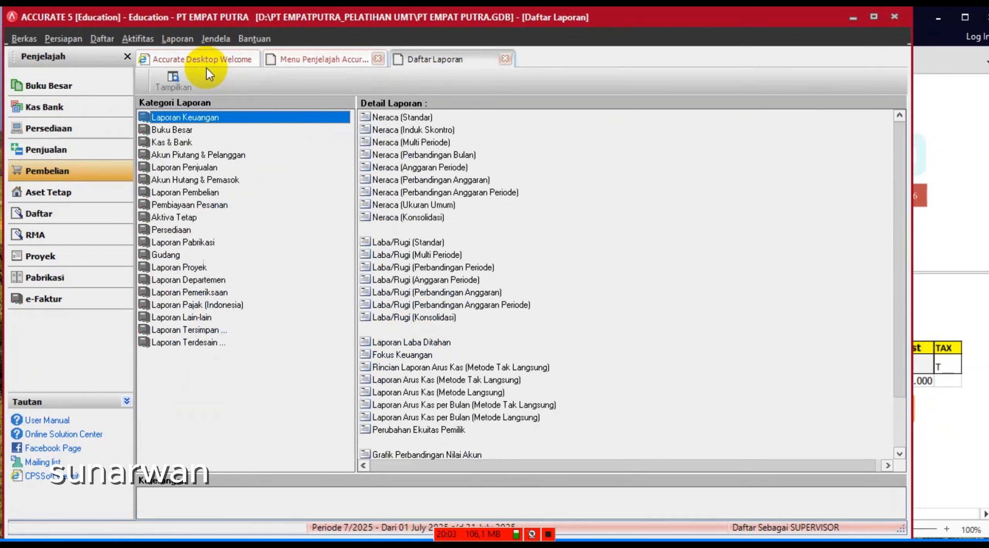
pyautogui.click(174, 130)
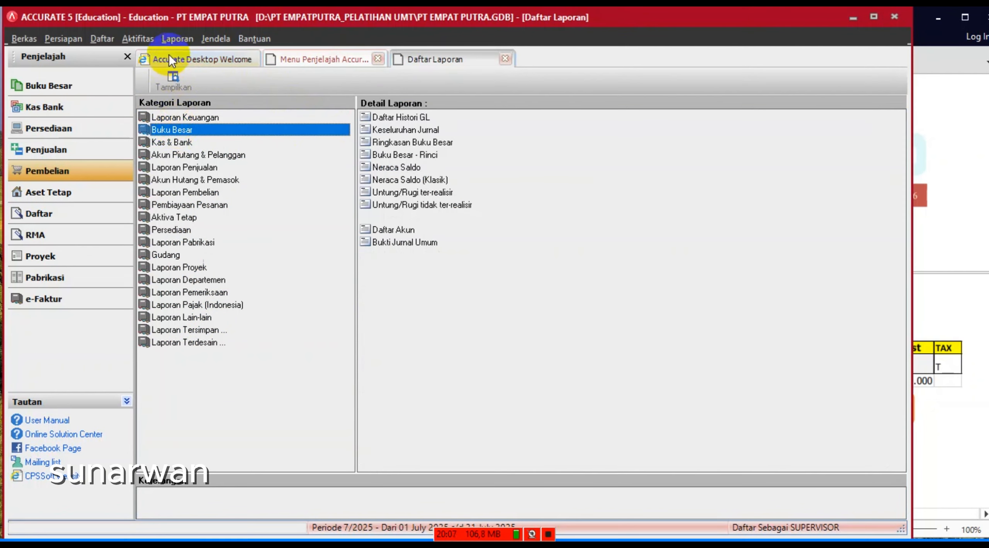
pyautogui.click(174, 39)
pyautogui.click(182, 58)
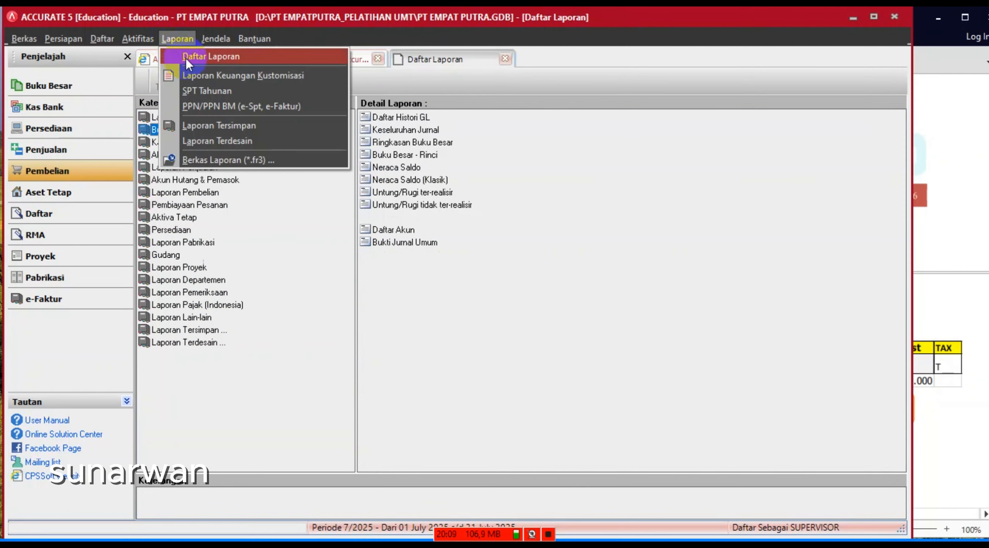
pyautogui.click(190, 192)
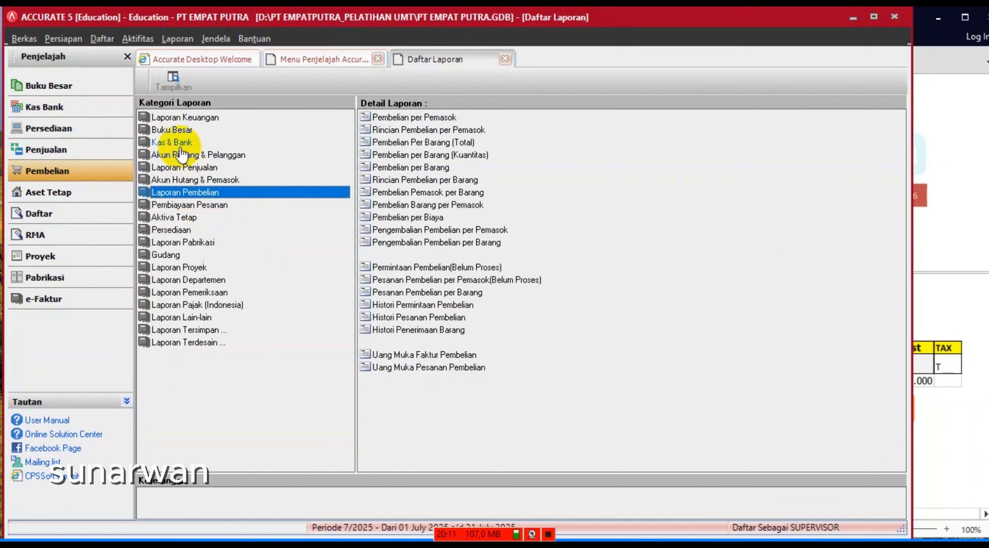
pyautogui.click(170, 130)
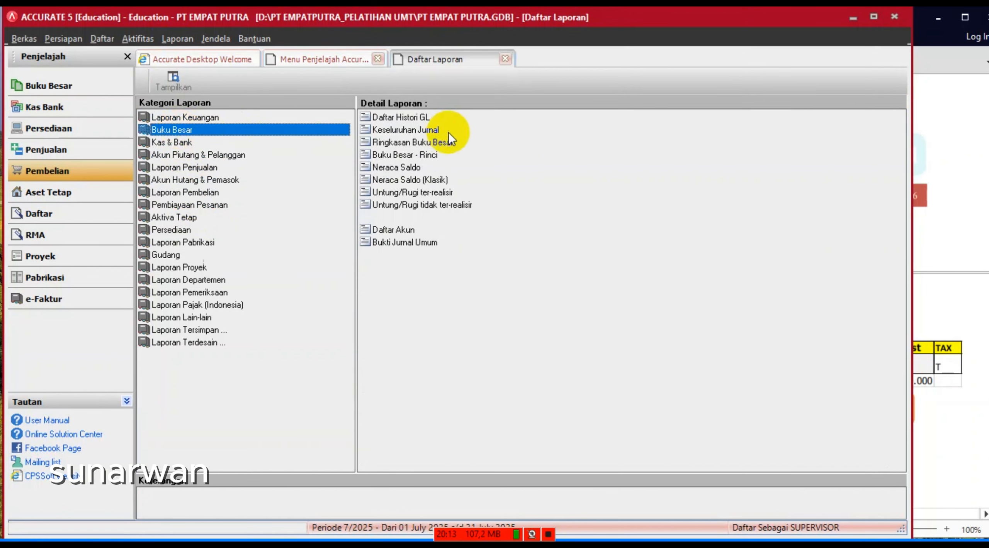
pyautogui.click(428, 135)
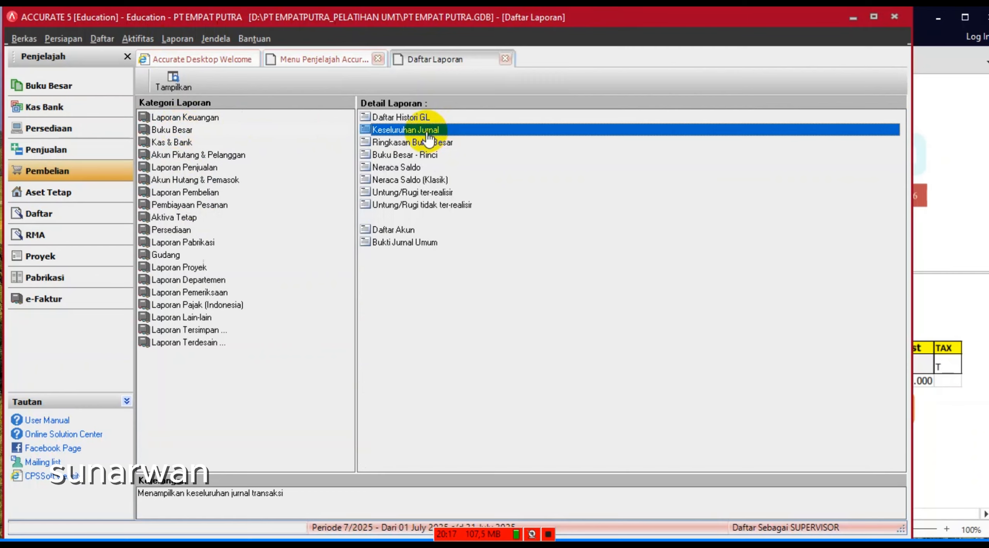
pyautogui.doubleClick(427, 135)
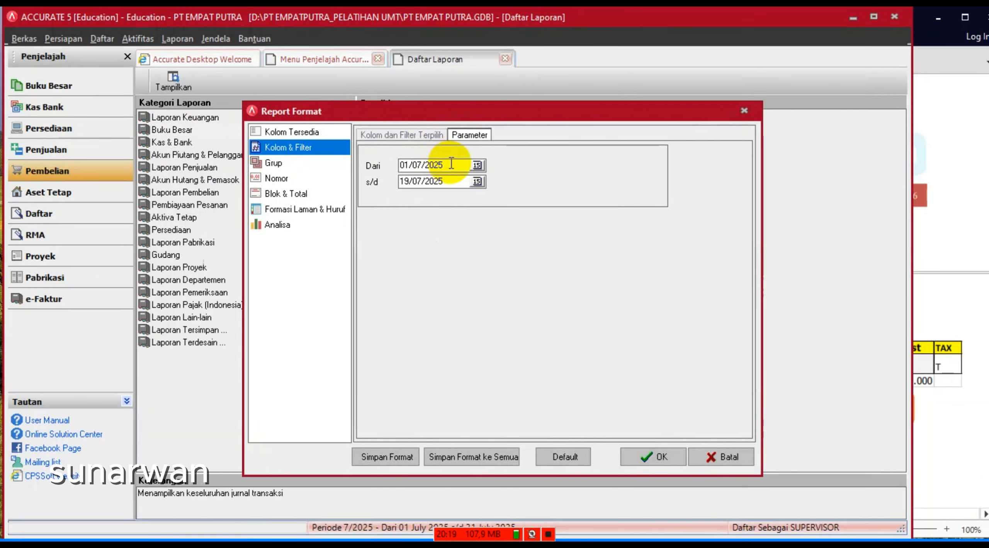
# - Set the report start date to 01/02/2025 and generate it
pyautogui.moveTo(451, 164); pyautogui.dragTo(347, 163)
pyautogui.write('0')
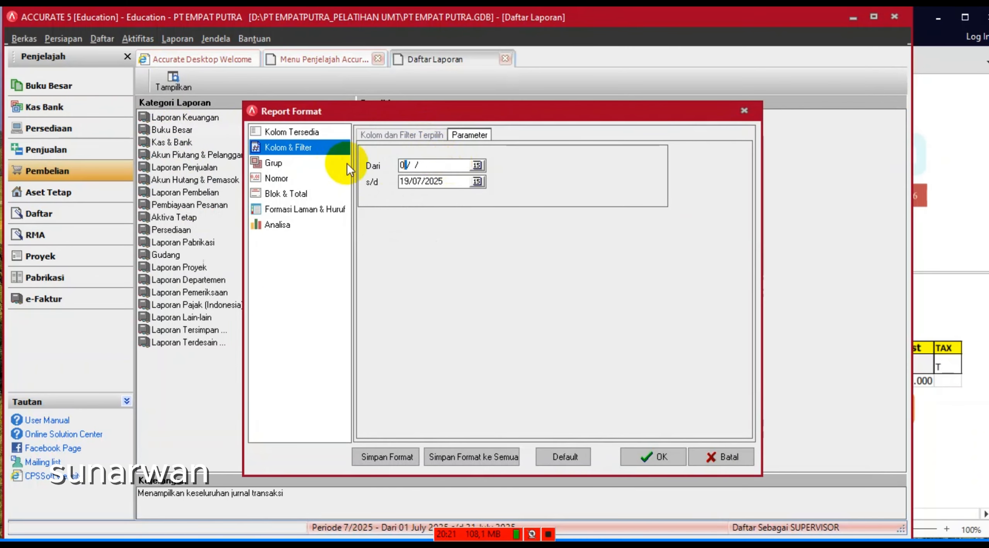
pyautogui.write('1/02/202')
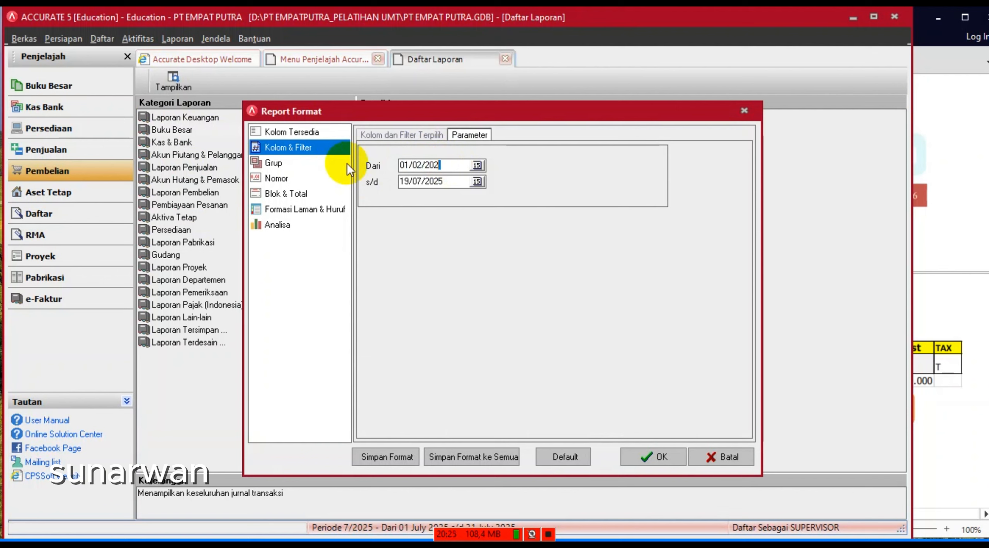
pyautogui.write('5')
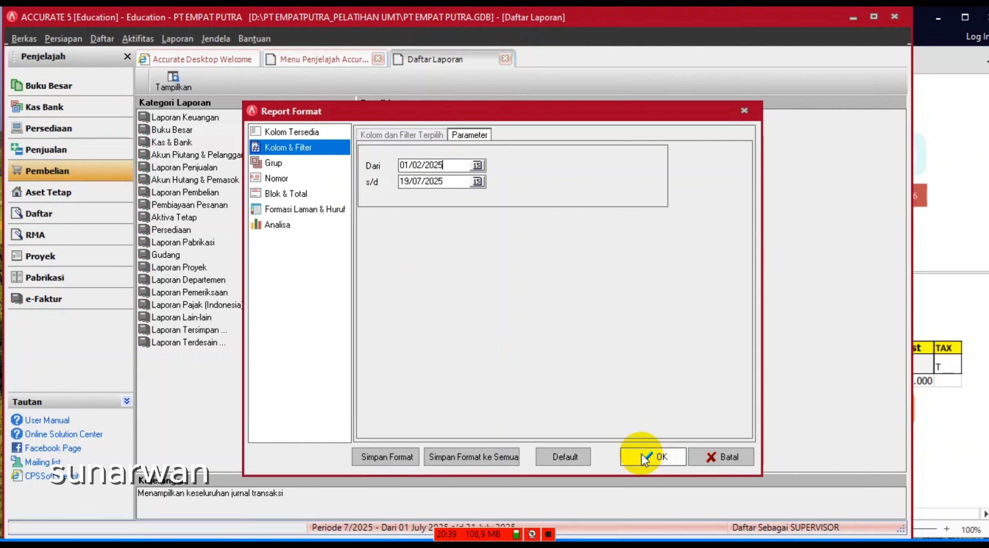
pyautogui.click(653, 458)
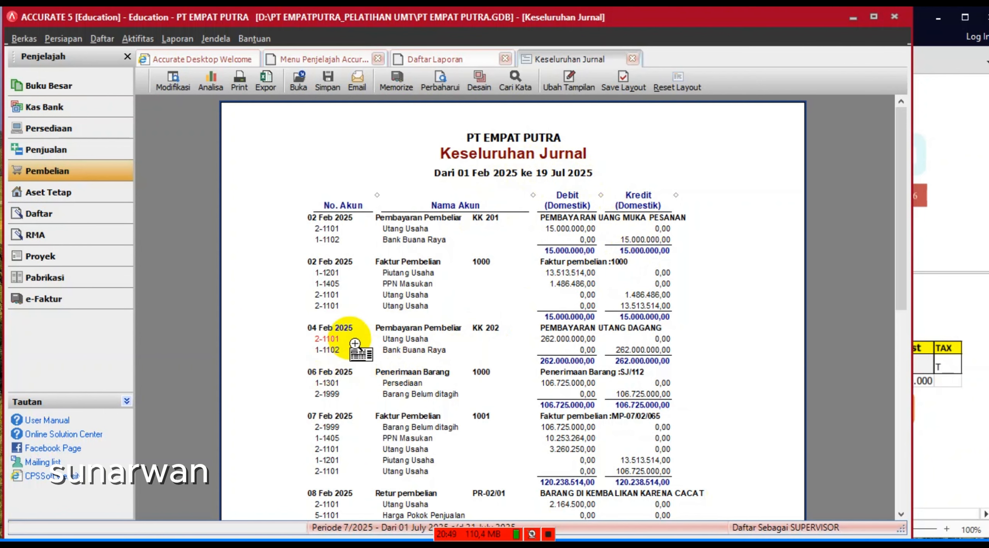
pyautogui.scroll(-3, 355, 344)
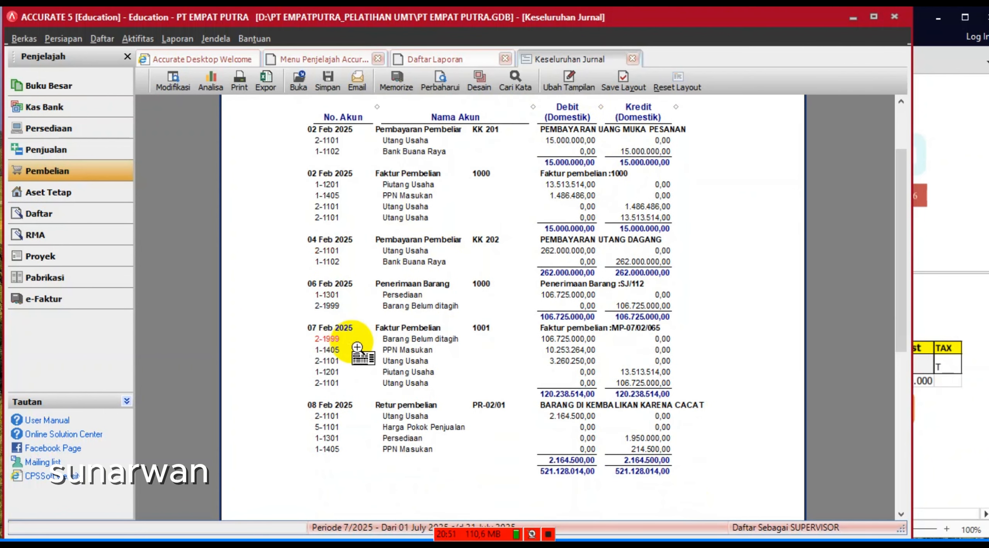
pyautogui.scroll(-2, 358, 347)
pyautogui.scroll(-7, 359, 340)
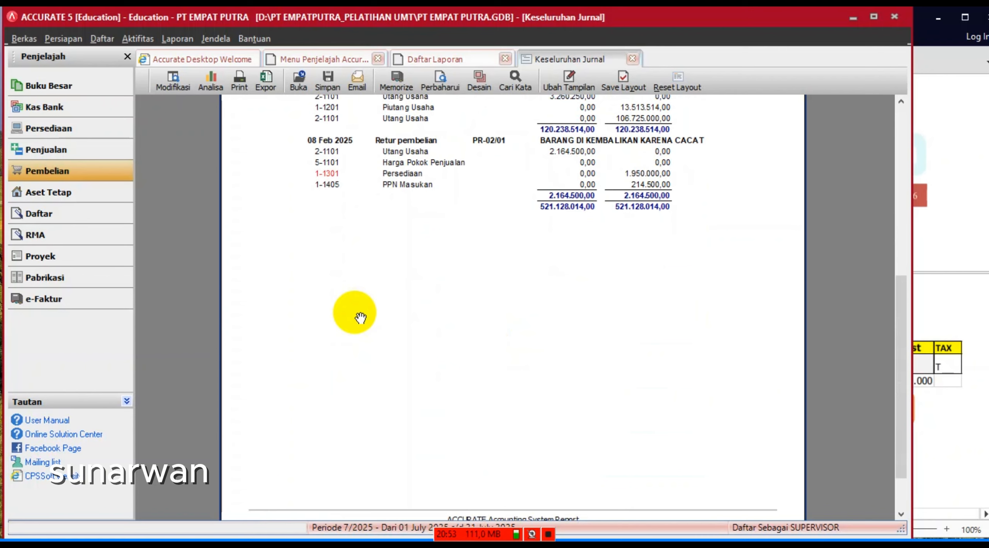
pyautogui.scroll(6, 360, 317)
pyautogui.scroll(2, 360, 318)
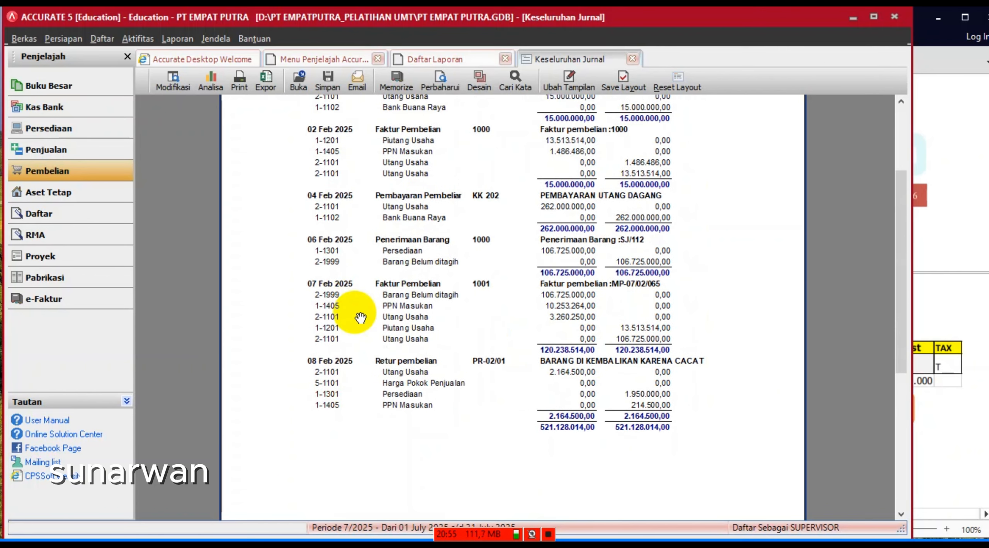
pyautogui.scroll(2, 360, 318)
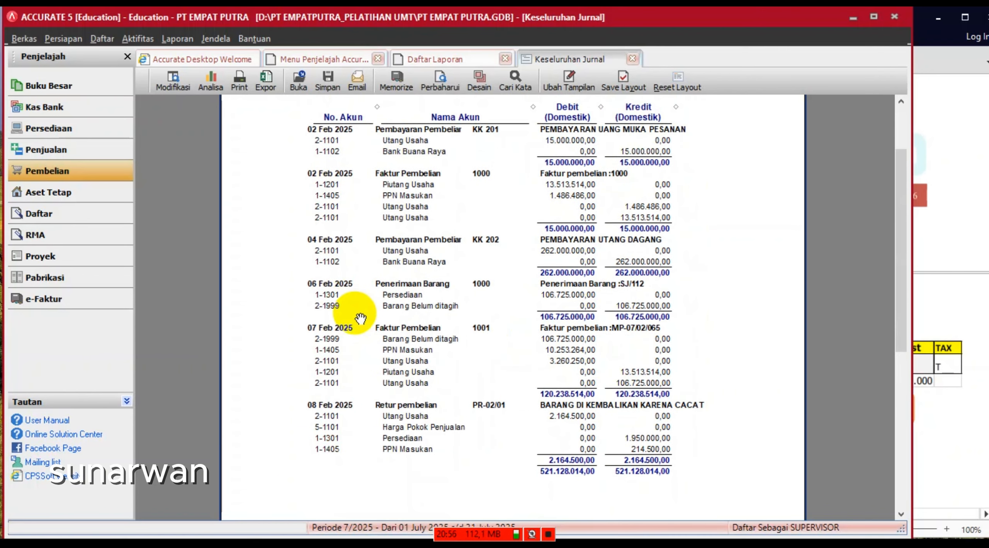
pyautogui.click(548, 535)
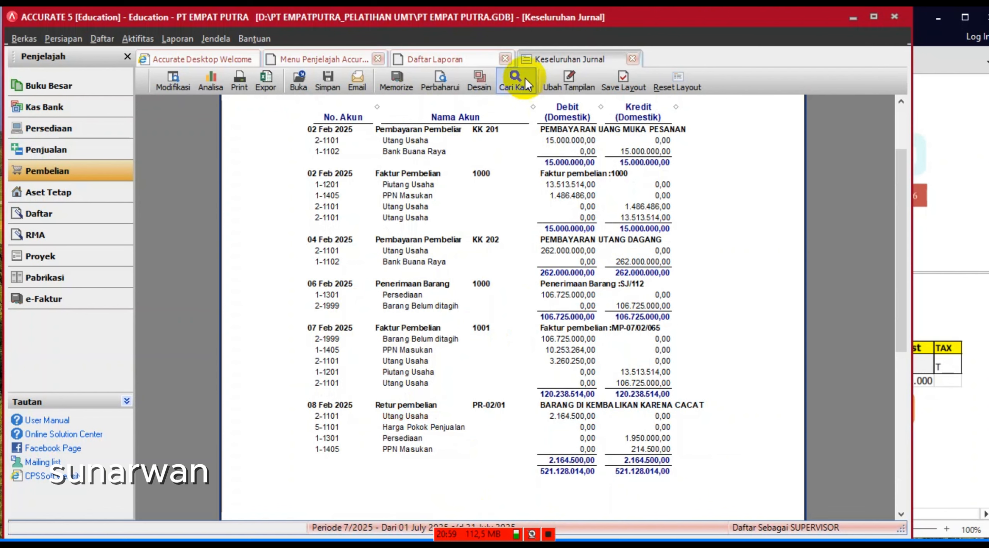
# - Read section 6 of the exercise PDF about adding stock item PP-06 Pallet Platinum
pyautogui.click(954, 211)
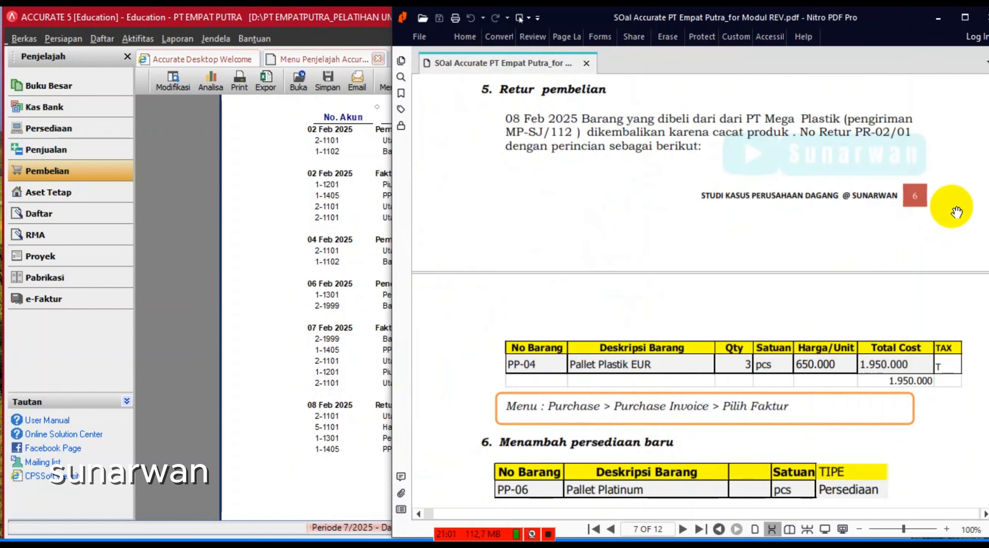
pyautogui.scroll(-3, 784, 261)
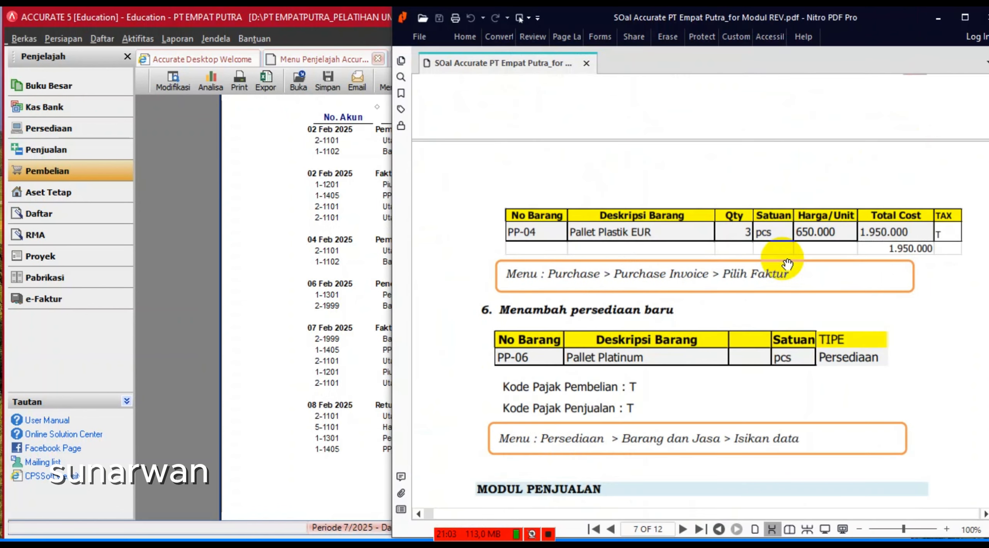
pyautogui.scroll(2, 784, 261)
pyautogui.scroll(-4, 787, 266)
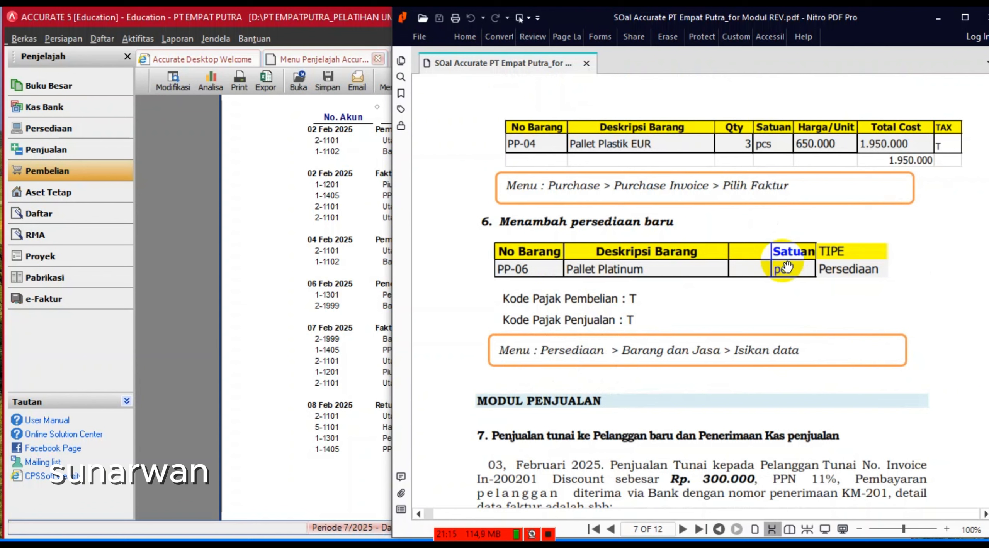
pyautogui.click(234, 254)
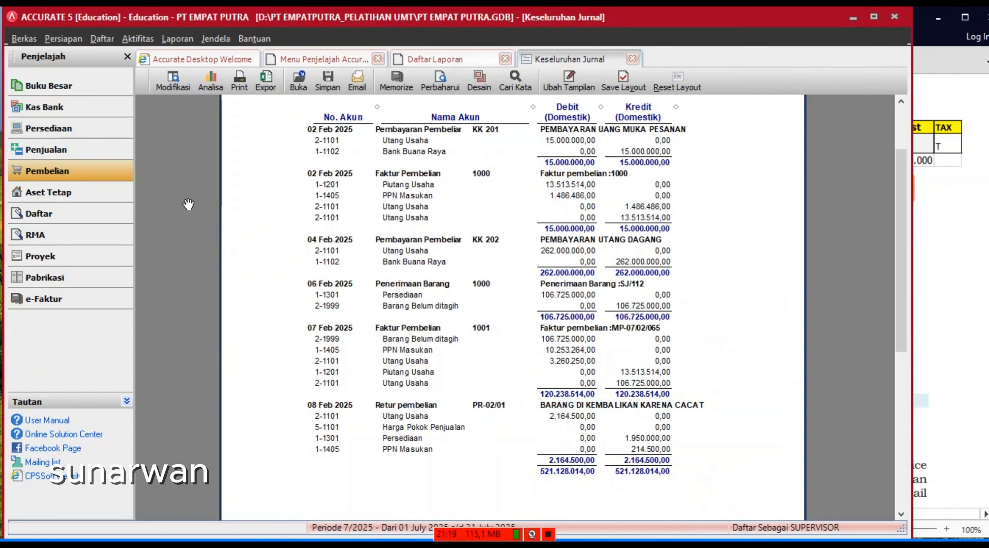
# - Open Persediaan > Barang dan Jasa to list items PP-01 through PP-05
pyautogui.click(57, 131)
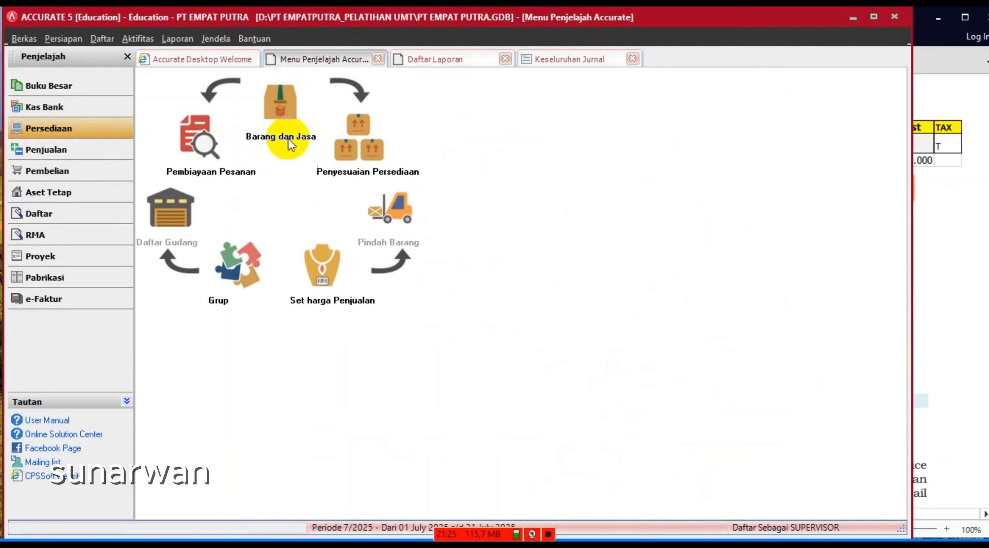
pyautogui.click(278, 116)
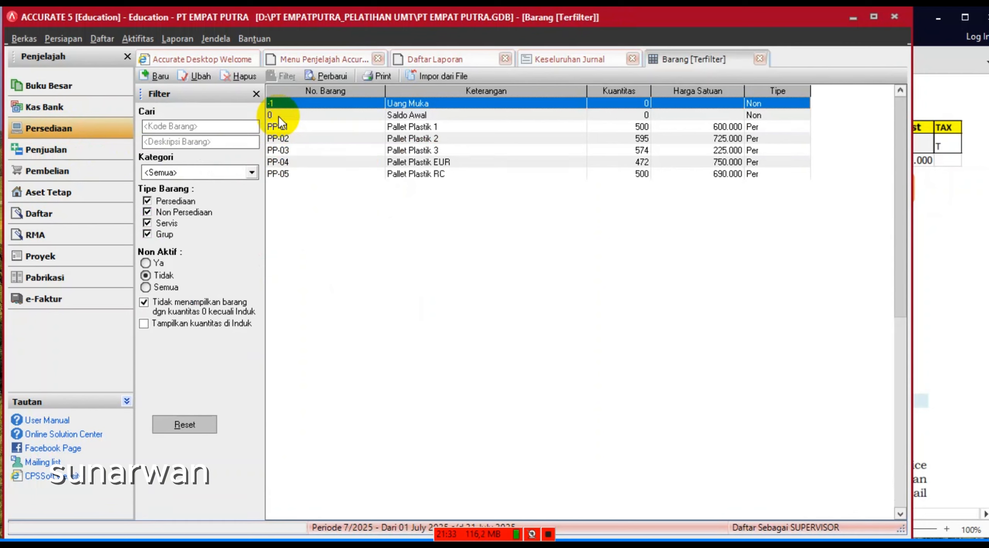
# - Start a new inventory item, replace the default number with PP-06, and describe it as 'Pallet Platinum'
pyautogui.click(151, 77)
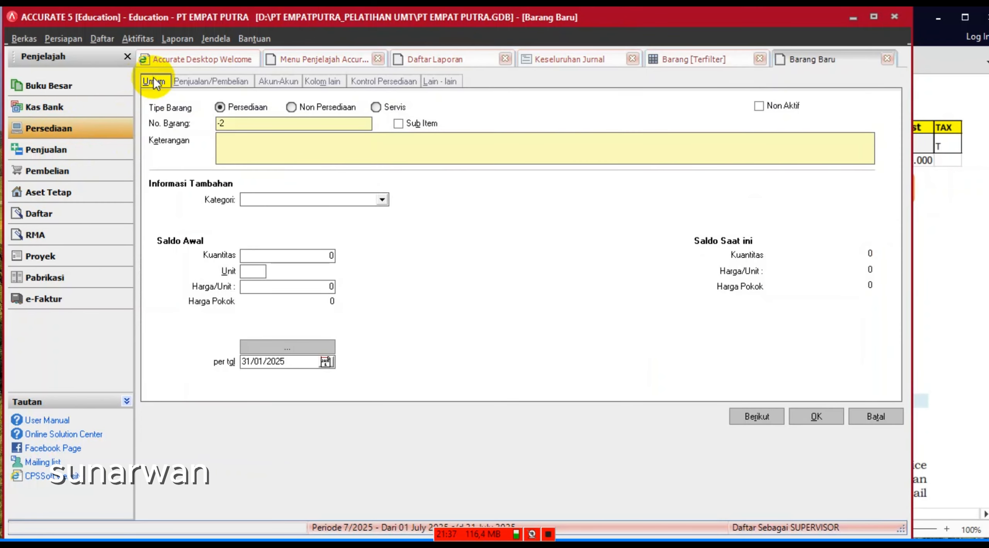
pyautogui.click(969, 218)
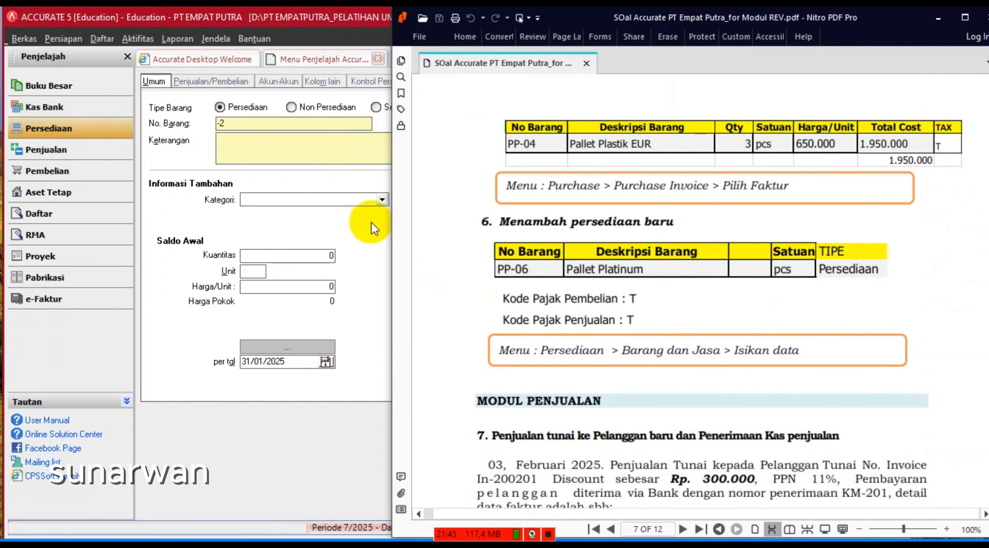
pyautogui.click(330, 181)
pyautogui.doubleClick(261, 123)
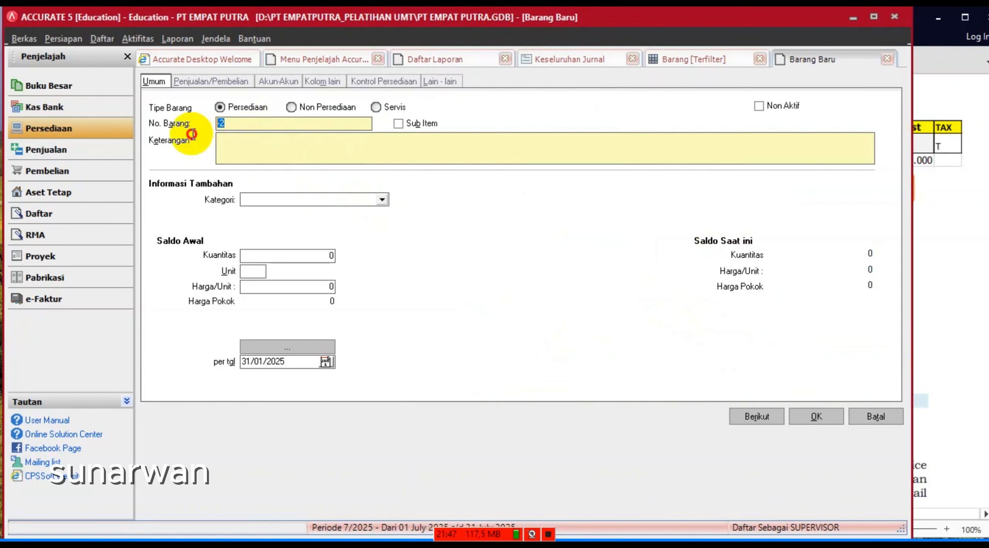
pyautogui.write('P')
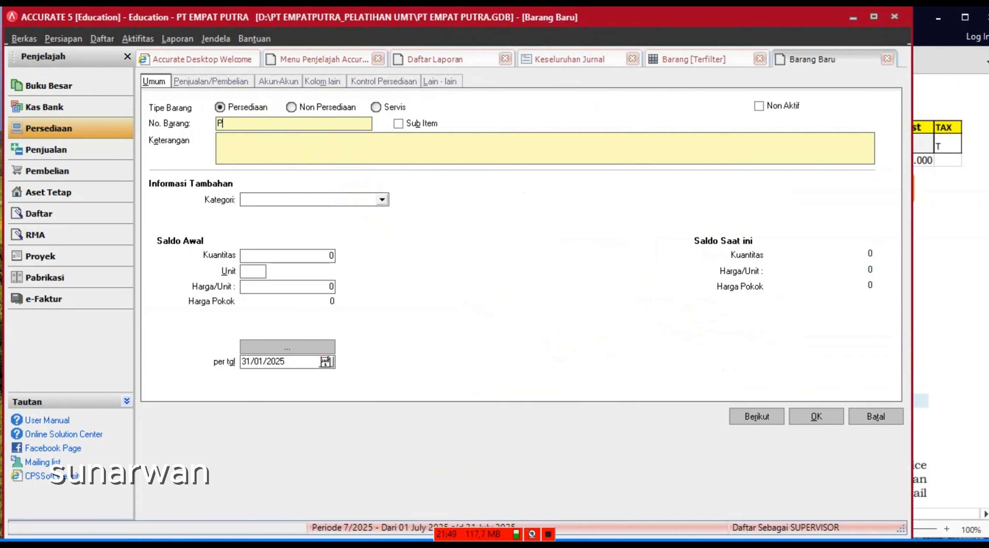
pyautogui.write('P-06')
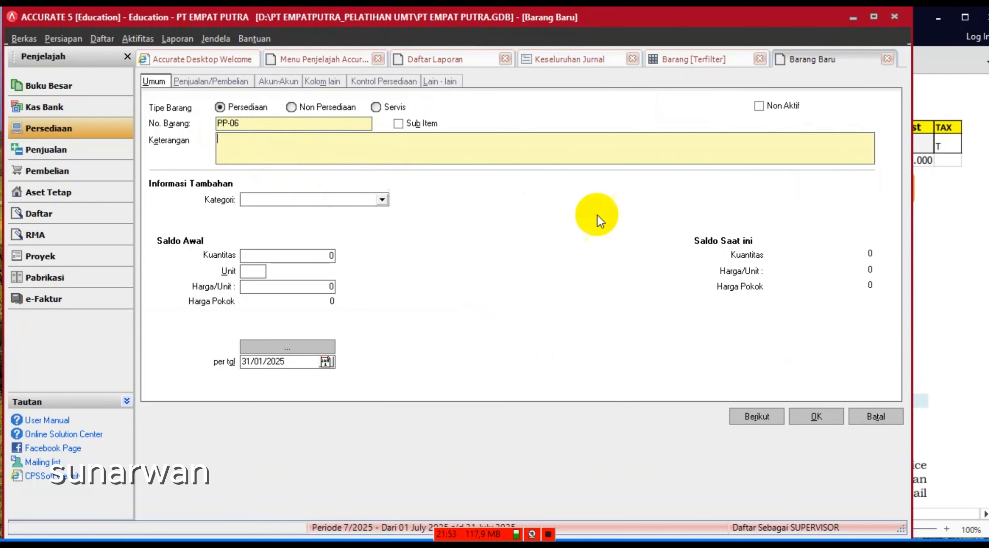
pyautogui.click(948, 241)
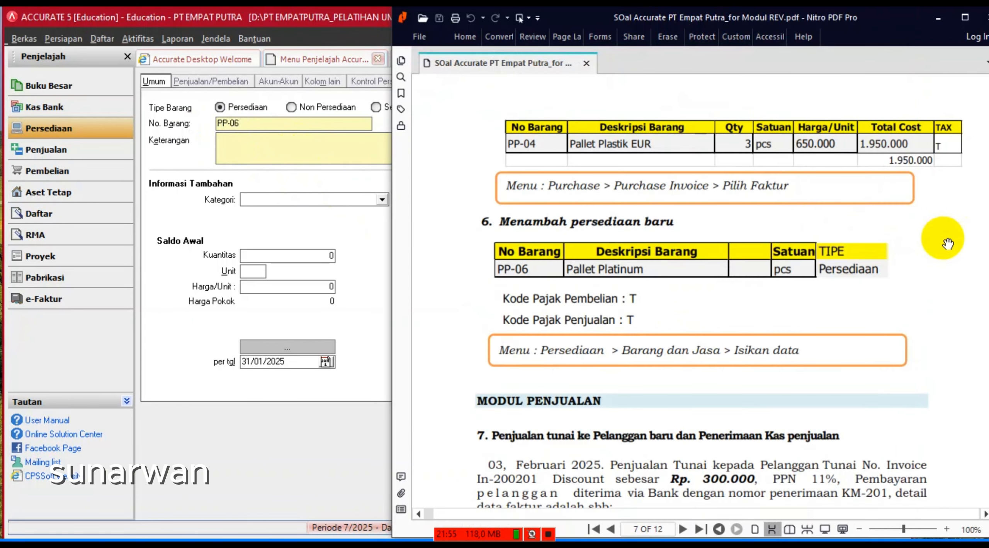
pyautogui.click(287, 150)
pyautogui.write('P')
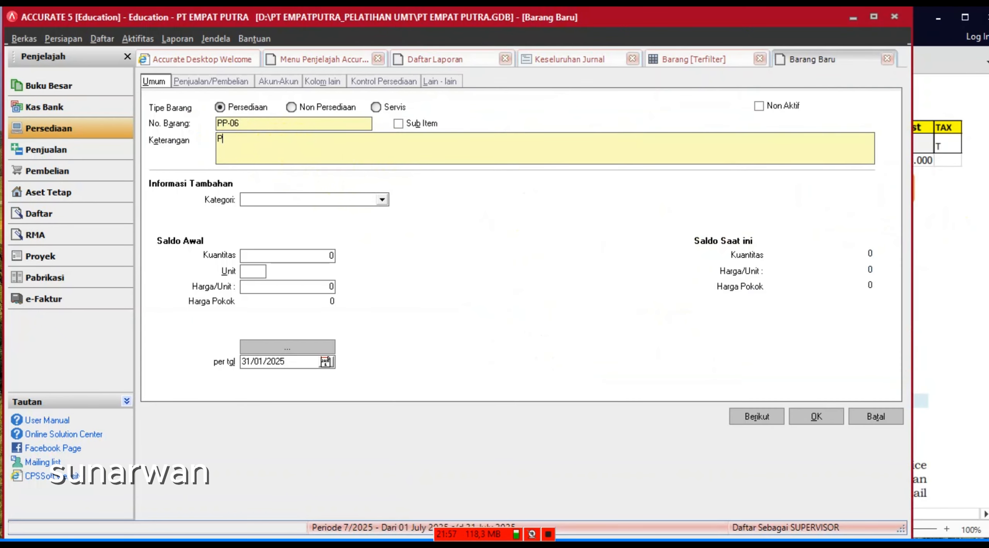
pyautogui.write('allet Platinum')
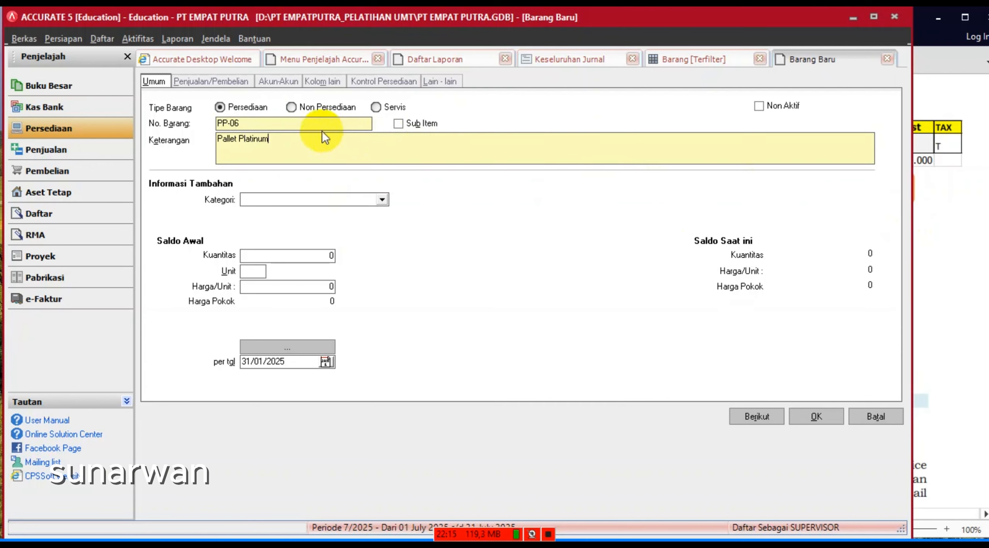
pyautogui.click(201, 81)
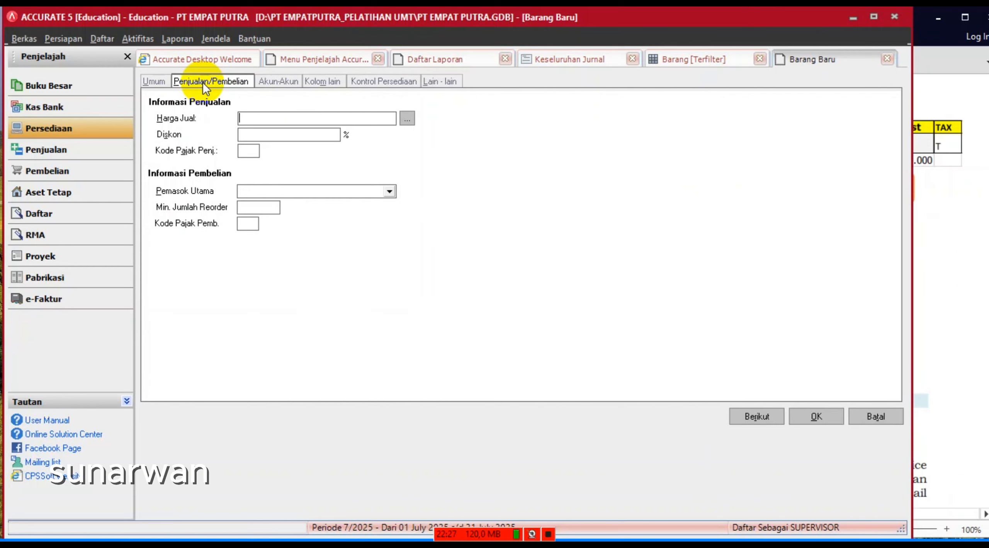
# - Set both Kode Pajak Penj. and Kode Pajak Pemb. of item PP-06 to T
pyautogui.click(247, 154)
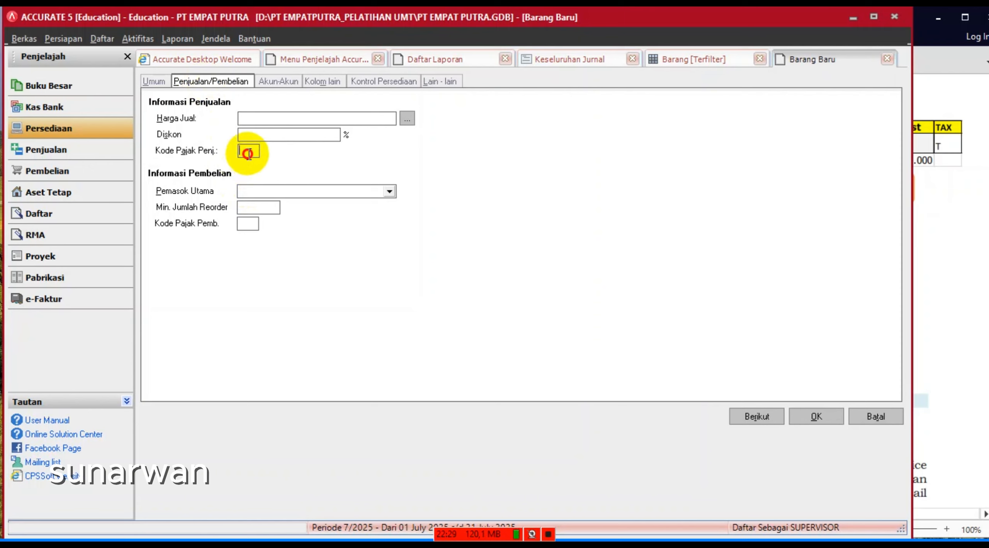
pyautogui.write('T')
pyautogui.click(243, 226)
pyautogui.write('T')
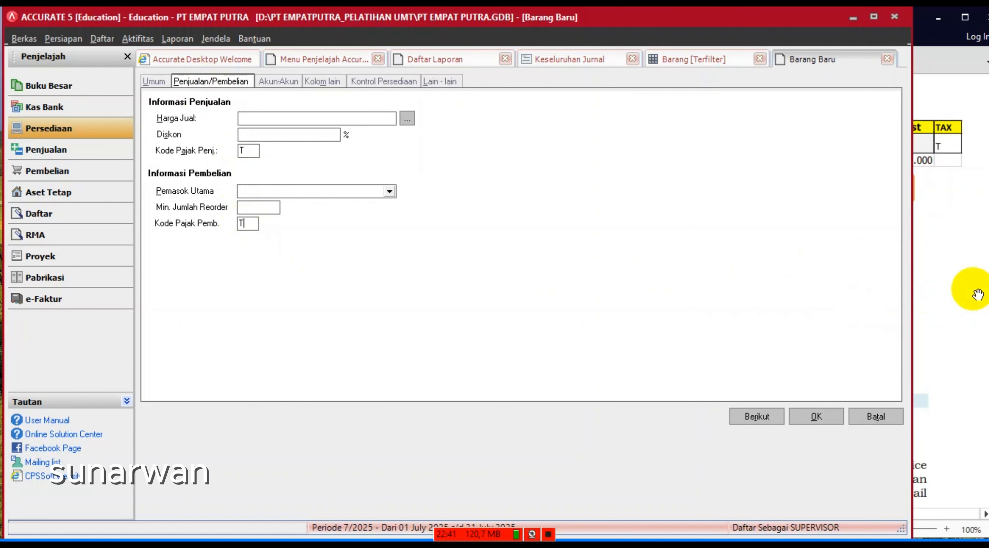
pyautogui.click(977, 294)
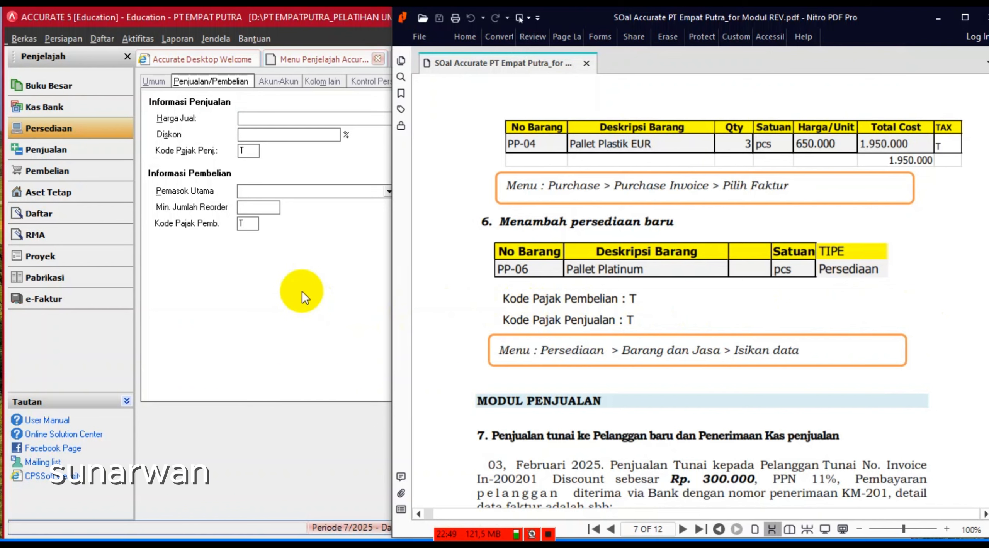
pyautogui.click(302, 290)
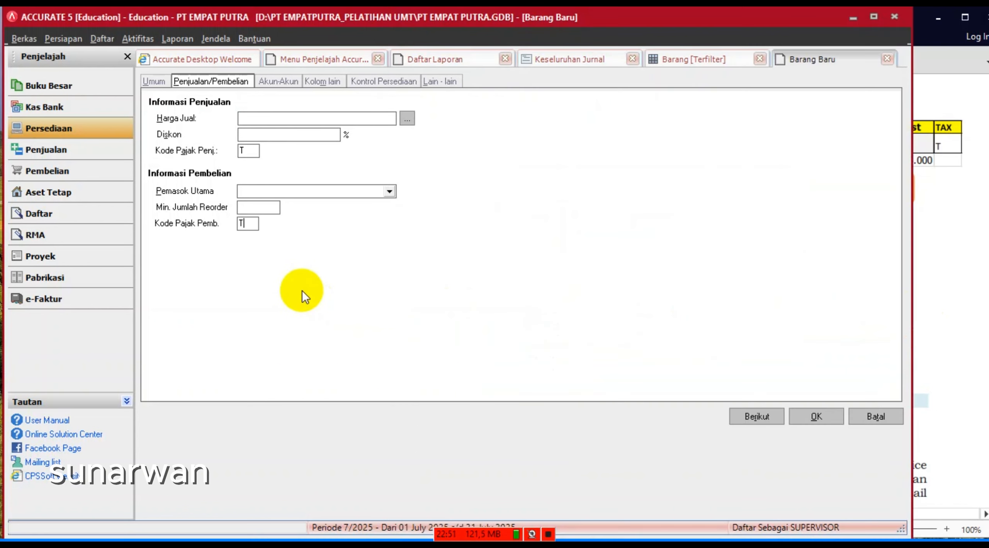
pyautogui.click(158, 85)
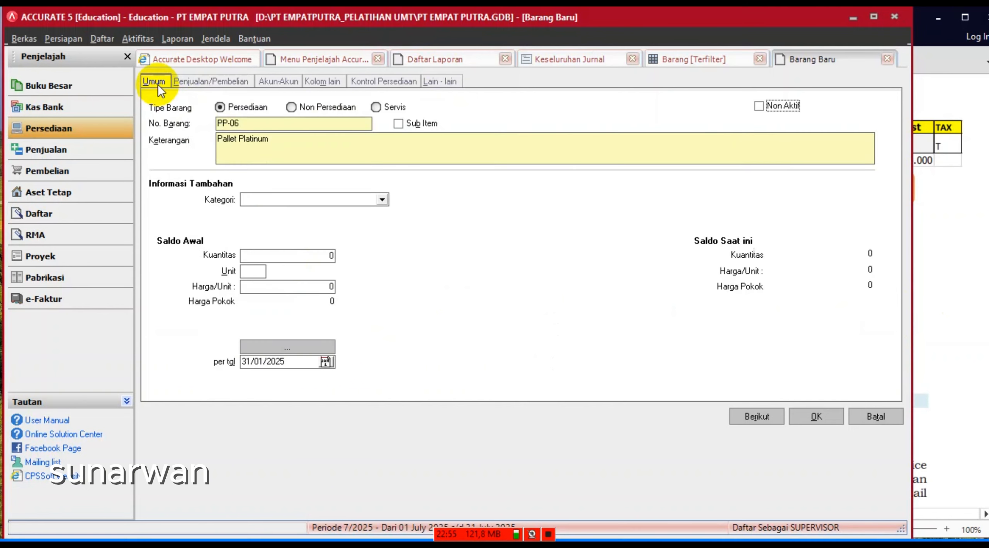
# - Review each tab of item PP-06 Pallet Platinum and save it with OK
pyautogui.click(230, 80)
pyautogui.click(280, 82)
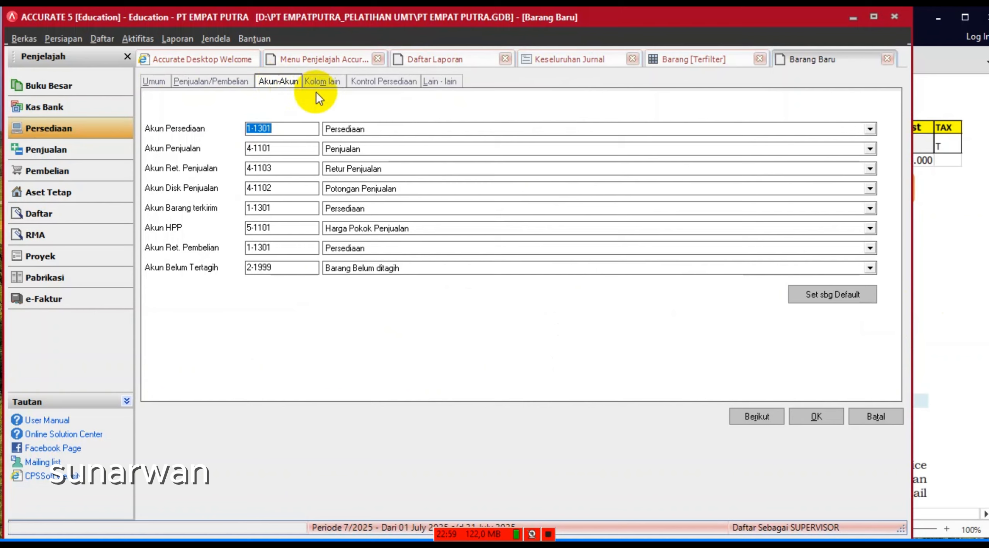
pyautogui.click(325, 82)
pyautogui.click(381, 83)
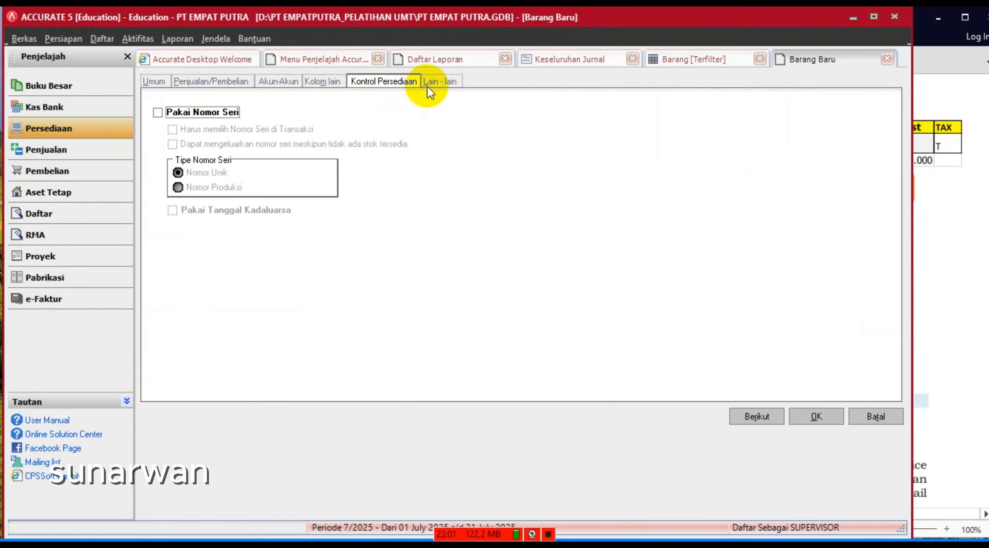
pyautogui.click(435, 83)
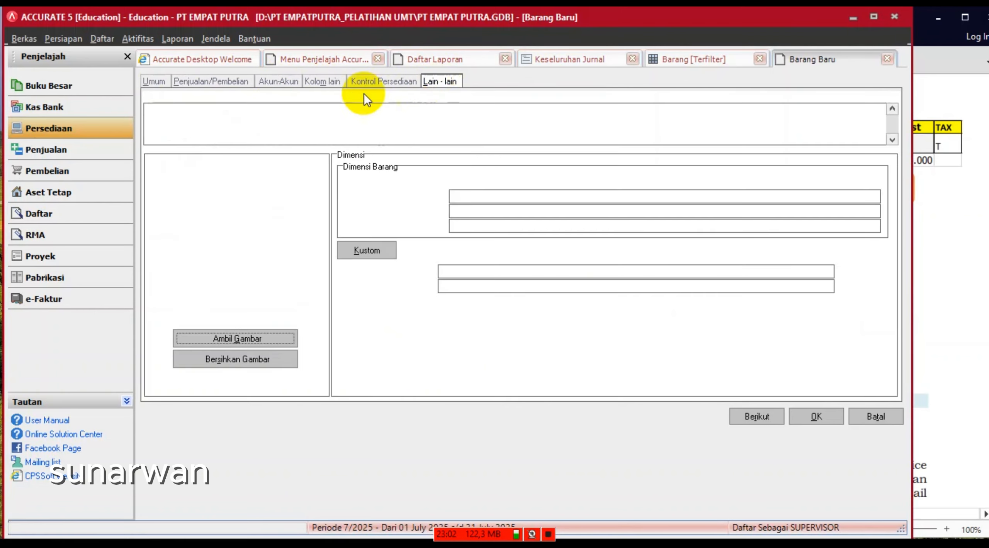
pyautogui.click(215, 81)
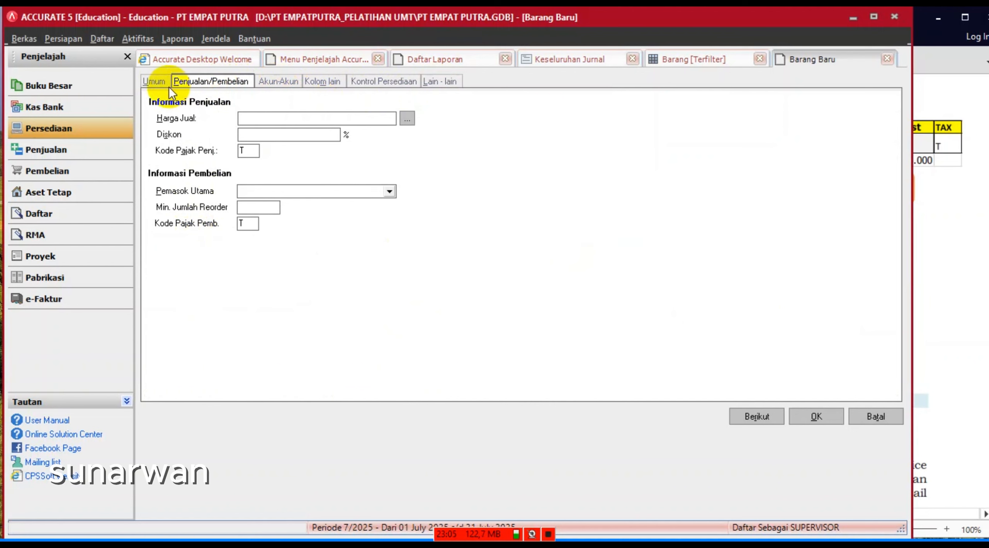
pyautogui.click(153, 84)
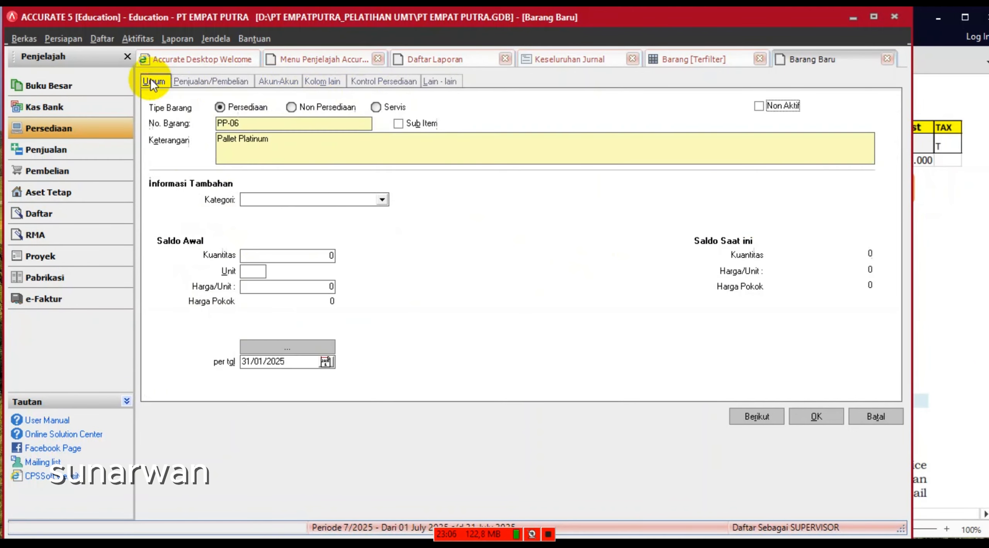
pyautogui.click(812, 417)
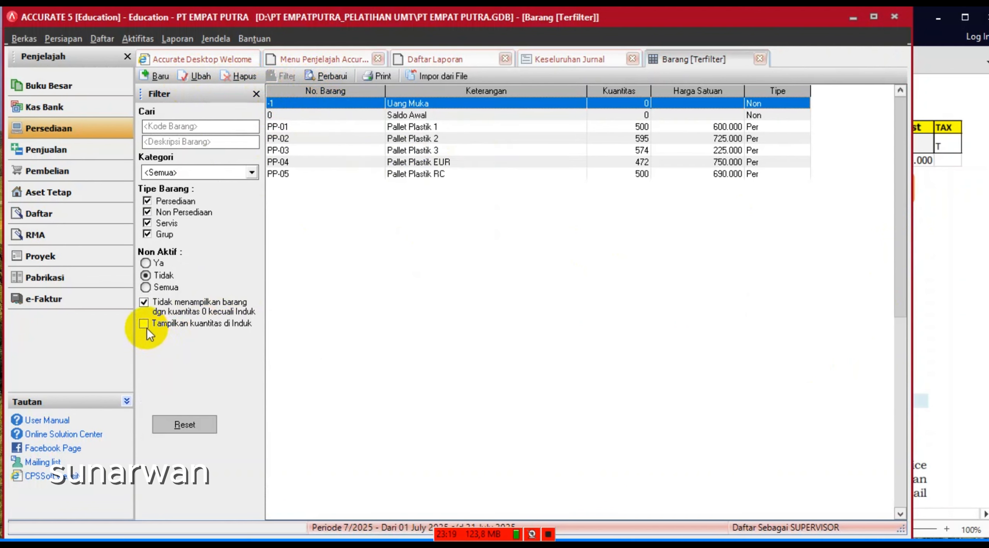
# - Show zero-quantity items so PP-06 appears, and close the Barang, Daftar Laporan and Menu Penjelajah tabs
pyautogui.click(143, 302)
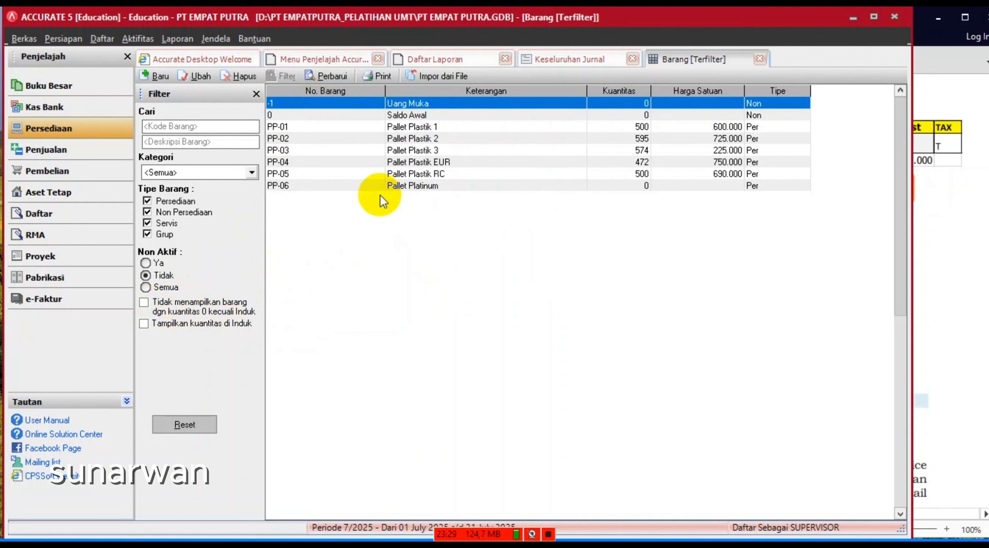
pyautogui.click(759, 59)
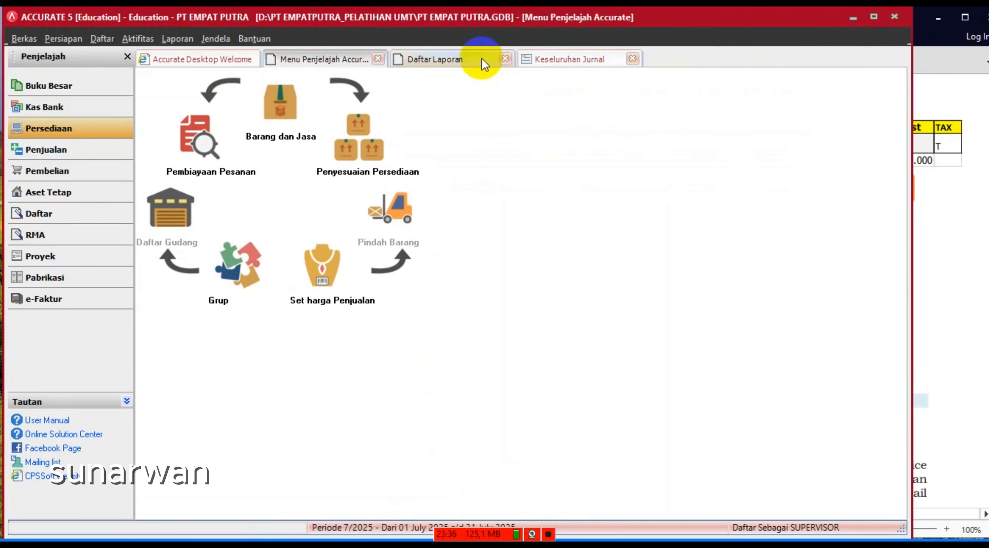
pyautogui.click(471, 60)
pyautogui.click(505, 59)
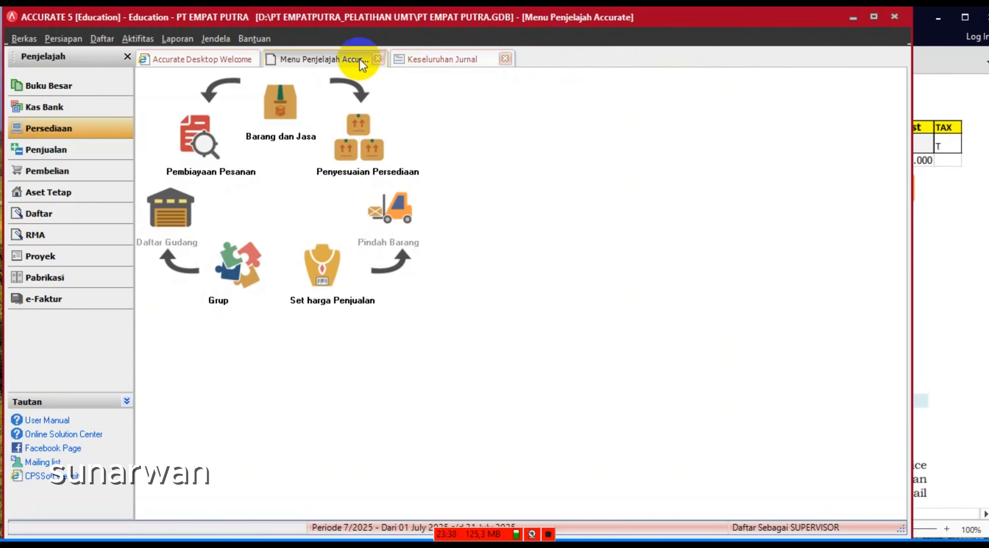
pyautogui.click(377, 59)
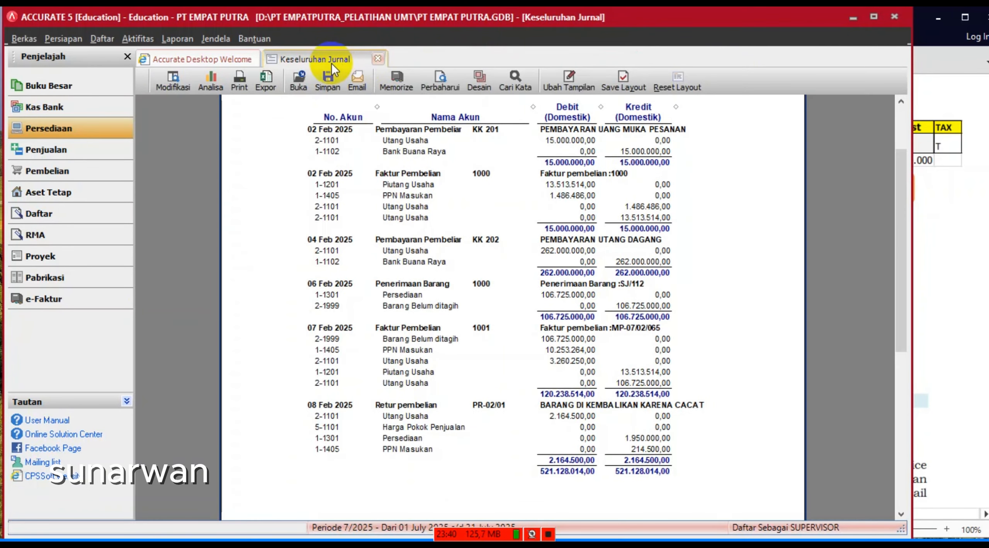
pyautogui.click(965, 316)
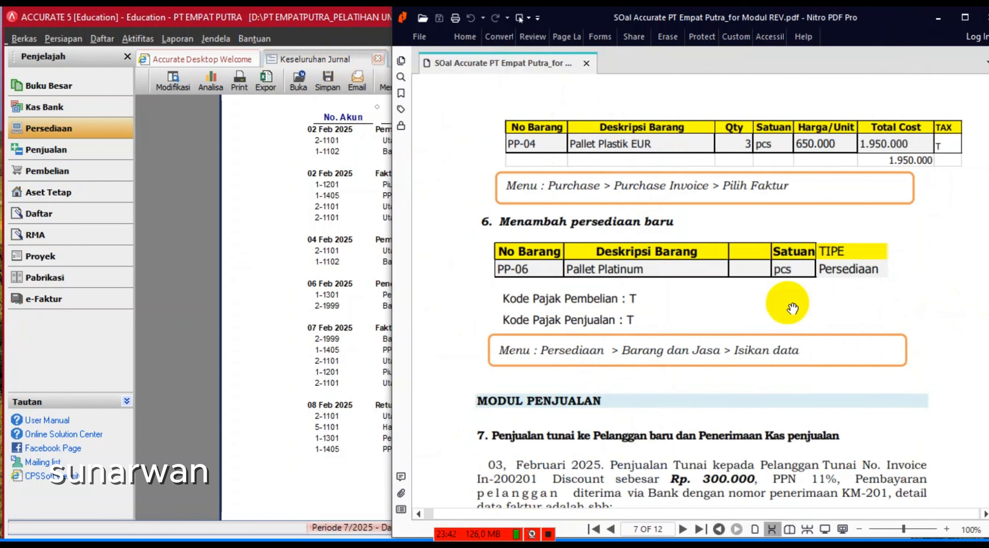
# - Scroll the exercise PDF to the section 7 cash-sales invoice table for items PP-01 to PP-04
pyautogui.scroll(-5, 789, 309)
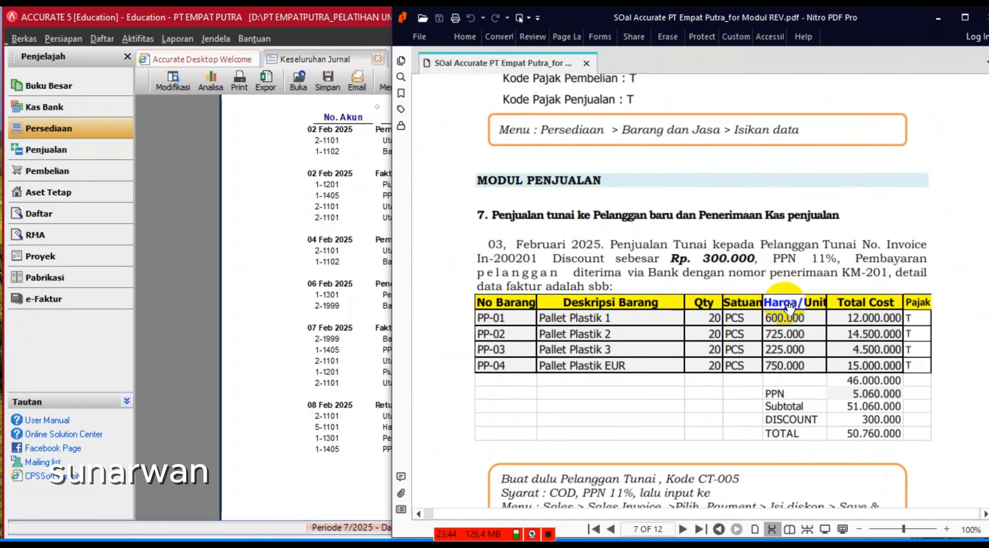
pyautogui.doubleClick(826, 24)
pyautogui.moveTo(826, 25); pyautogui.dragTo(854, 27)
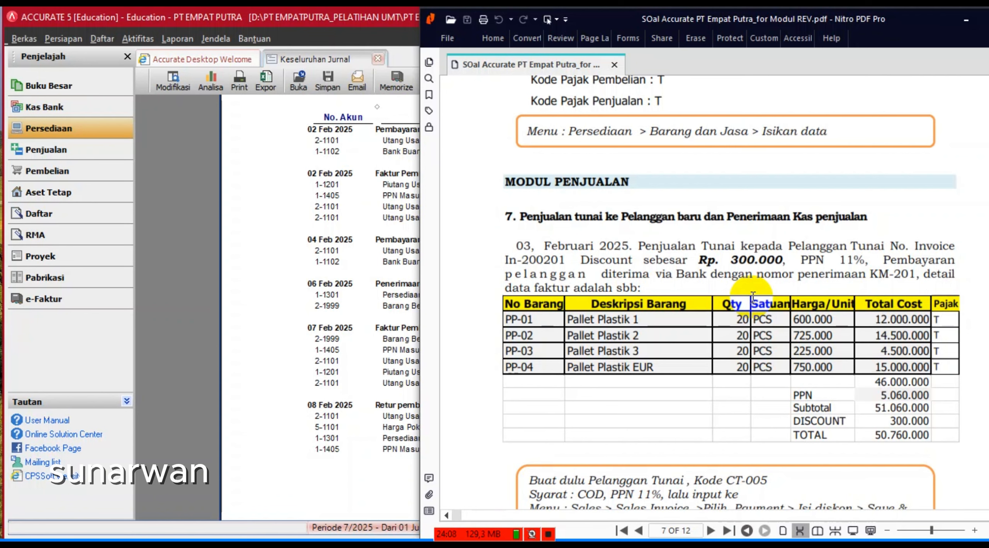
pyautogui.click(197, 190)
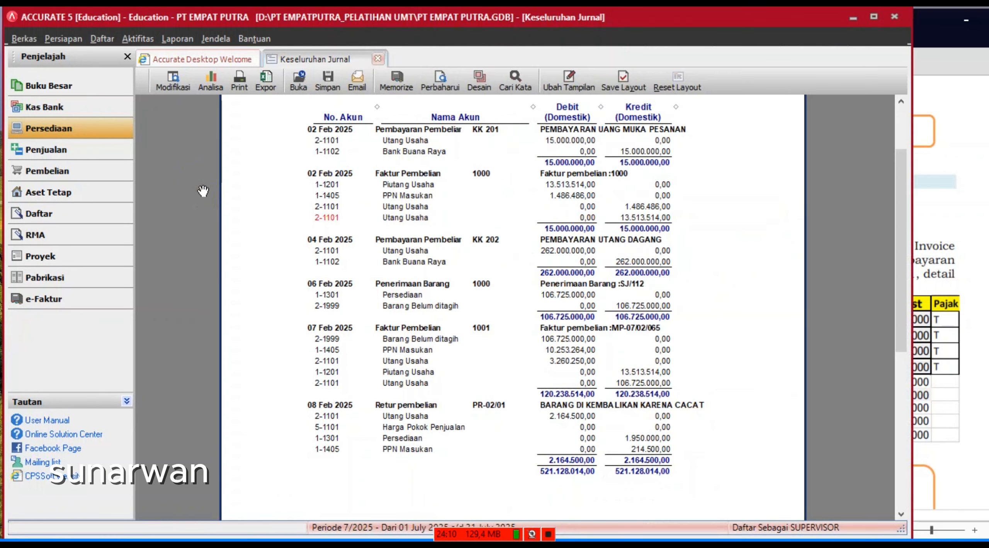
# - Open a blank Faktur Penjualan from the Penjualan section of the explorer
pyautogui.click(58, 151)
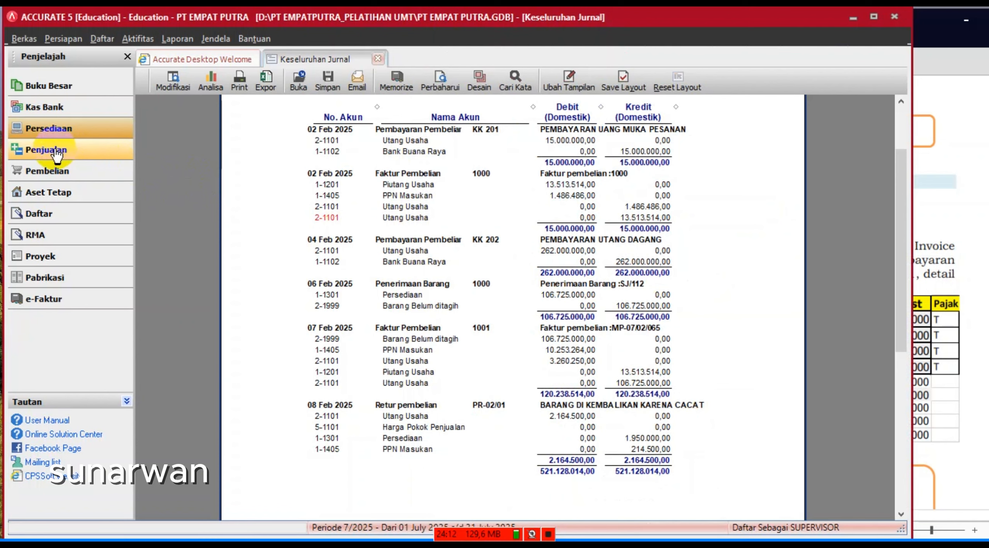
pyautogui.click(55, 156)
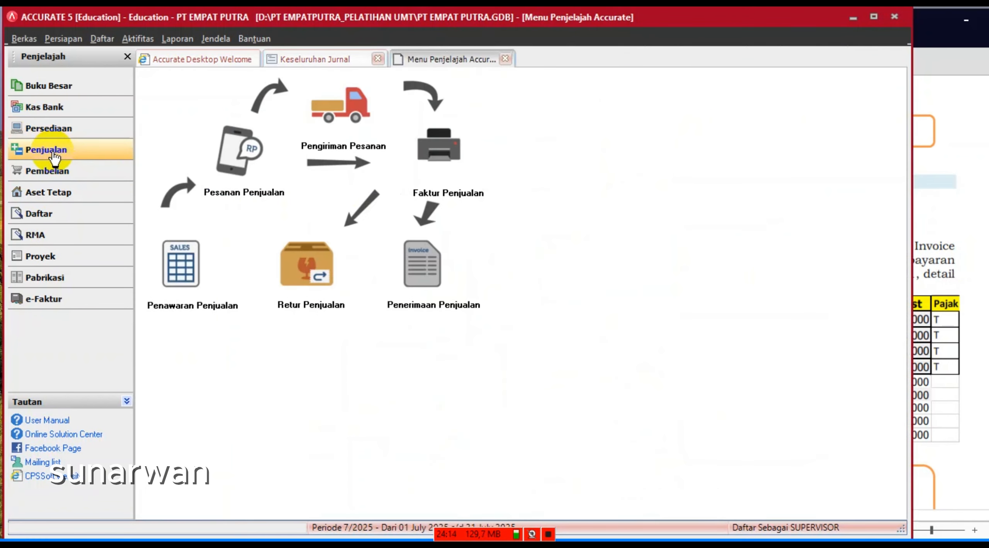
pyautogui.click(140, 38)
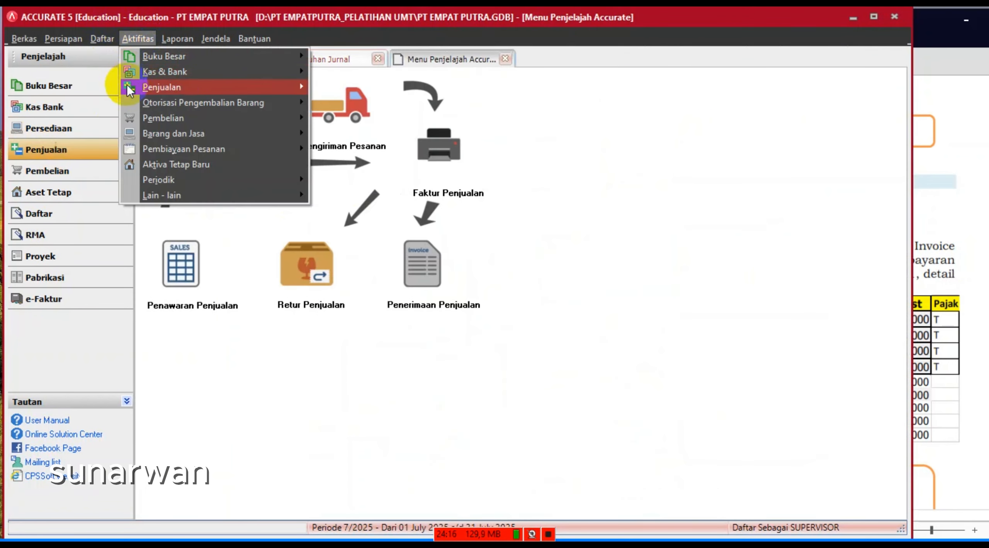
pyautogui.moveTo(212, 88)
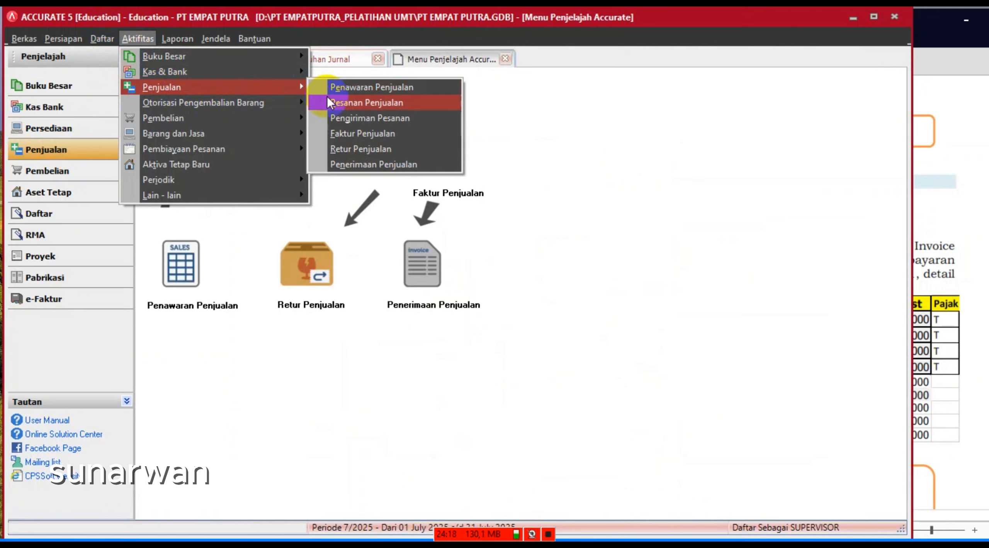
pyautogui.click(546, 203)
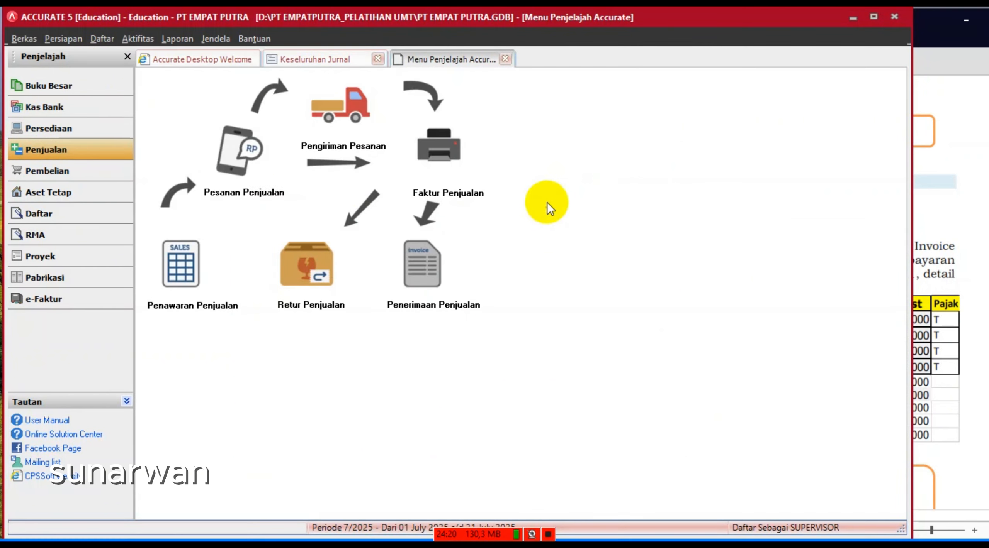
pyautogui.click(430, 165)
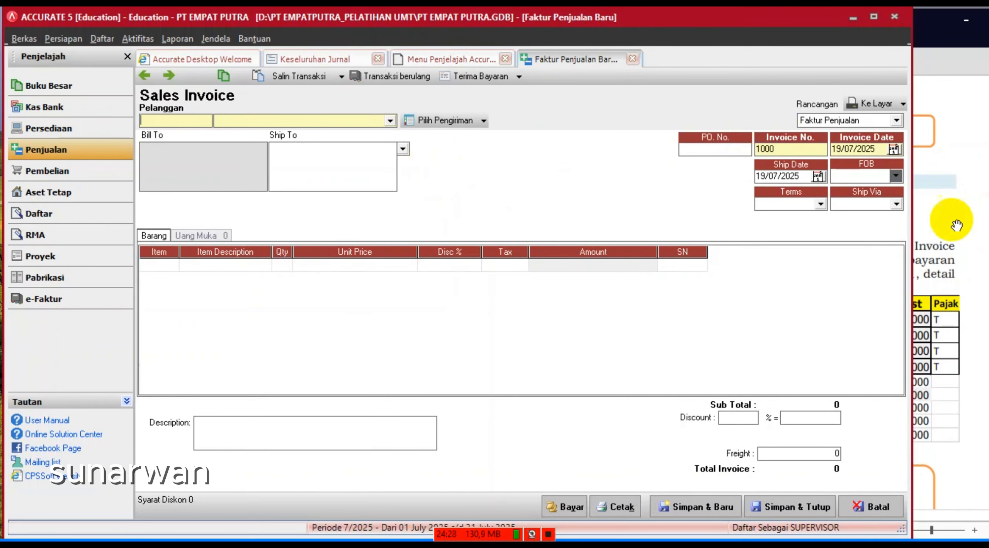
# - Read the PDF note about creating cash customer CT-005, then drop down the invoice's Pelanggan list
pyautogui.click(945, 217)
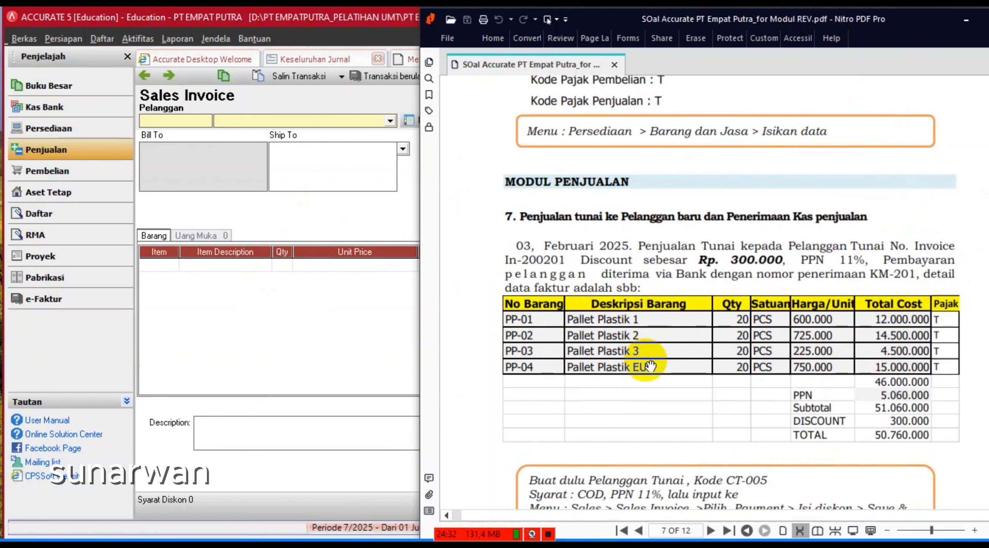
pyautogui.scroll(-3, 643, 361)
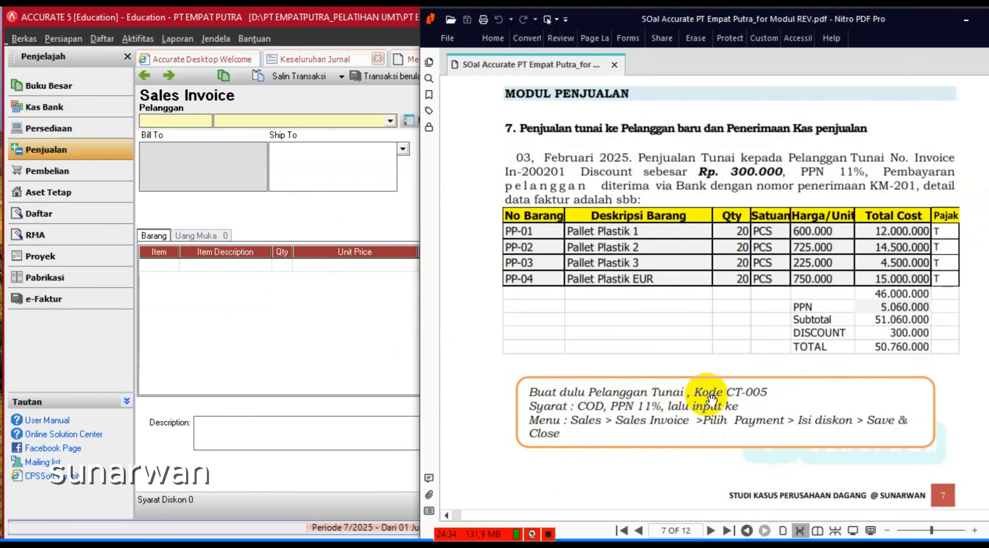
pyautogui.click(266, 317)
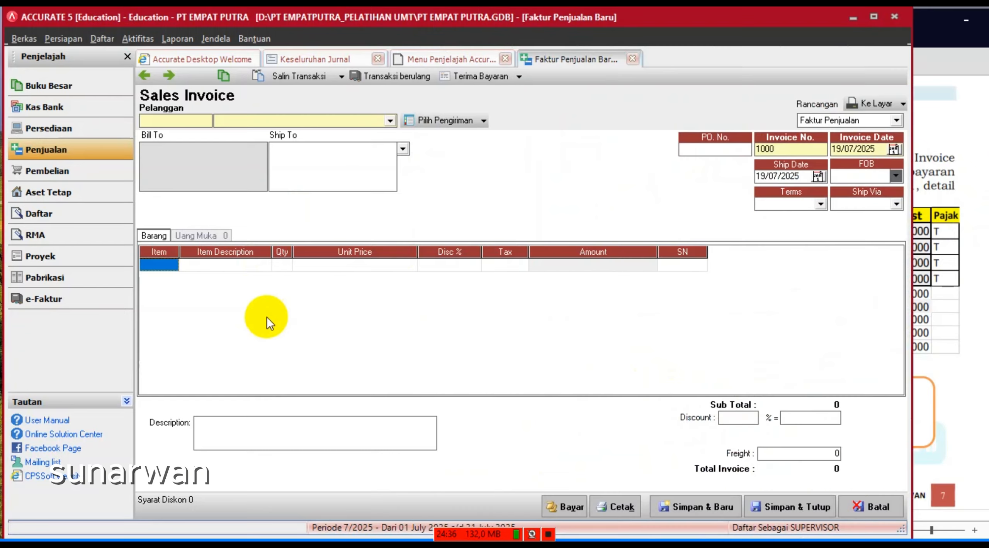
pyautogui.click(391, 121)
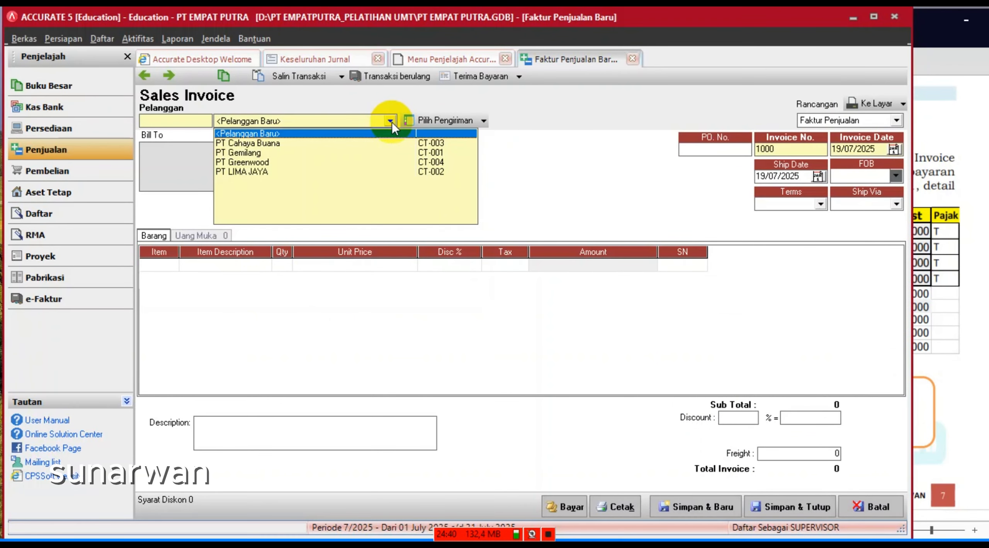
# - Choose <Pelanggan Baru> and name the new customer CT-005 'PELANGGAN TUNAI'
pyautogui.click(247, 134)
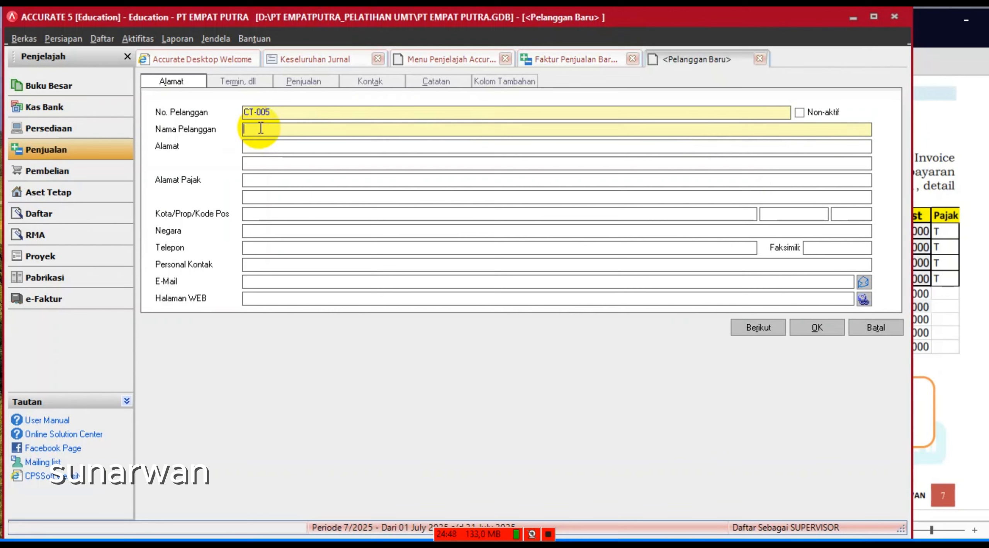
pyautogui.write('p')
pyautogui.press('BackSpace')
pyautogui.write('PELANGGAN ')
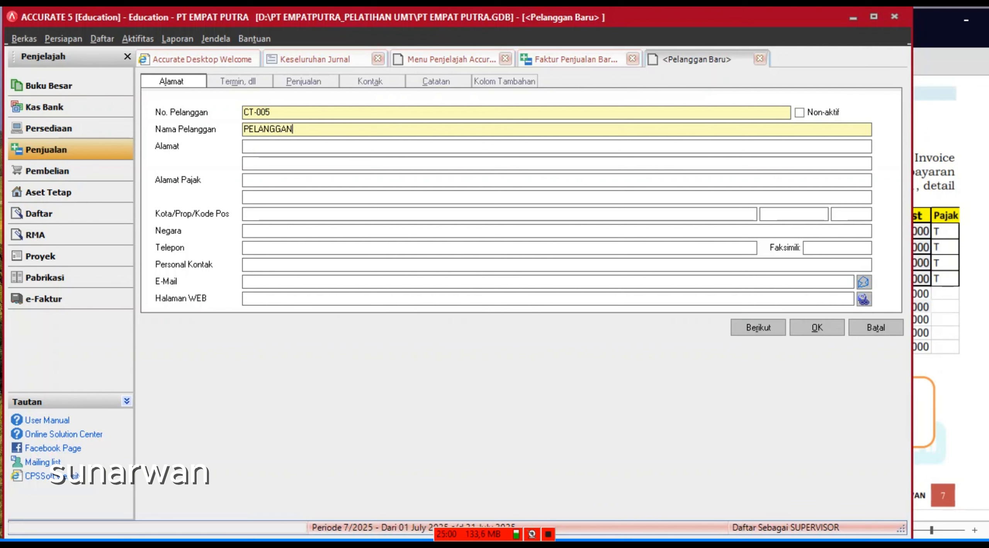
pyautogui.write('TUNAI')
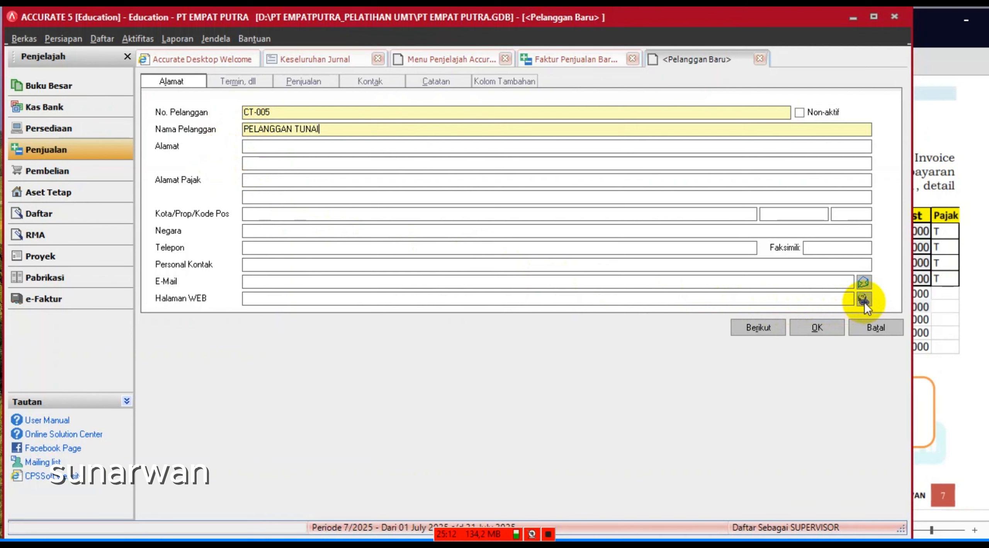
pyautogui.click(952, 346)
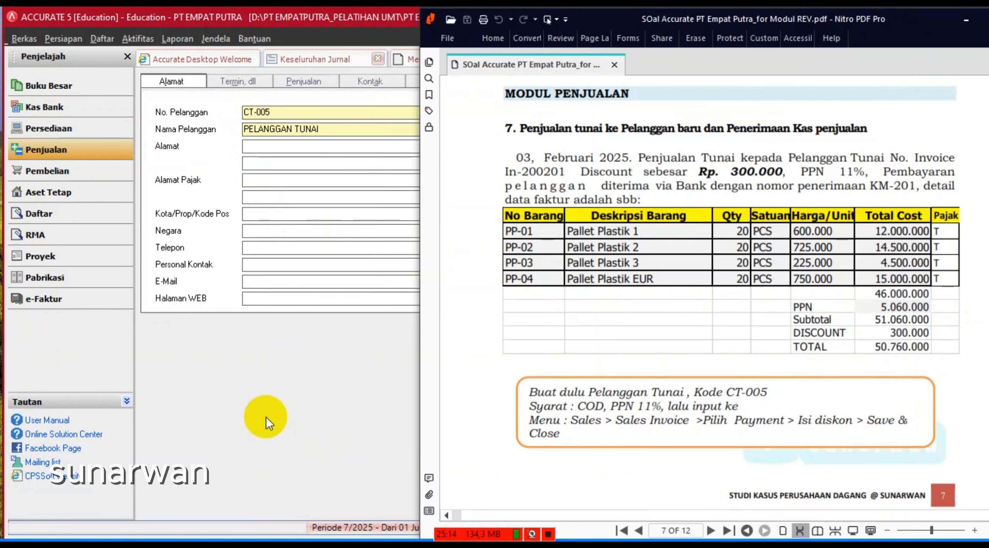
pyautogui.click(266, 416)
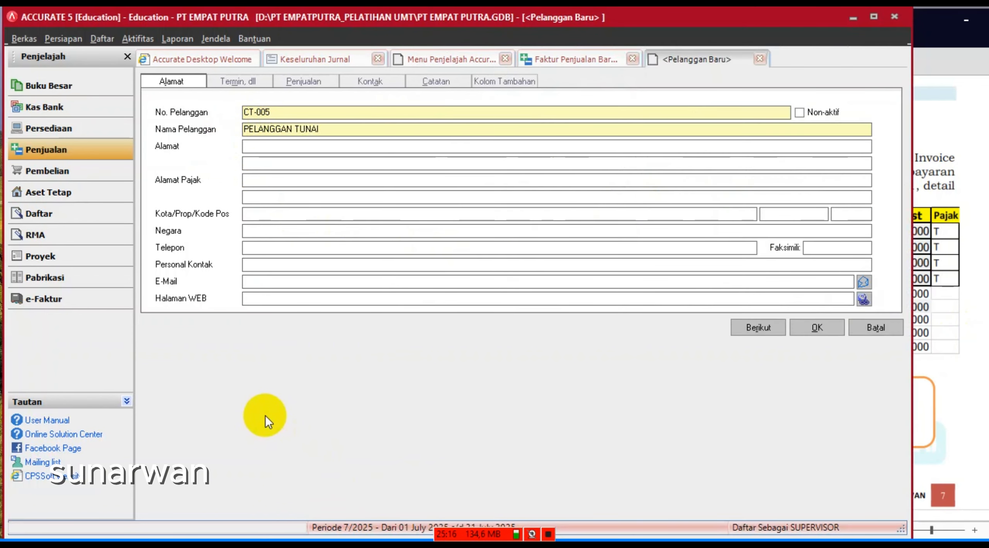
# - Give customer CT-005 C.O.D payment terms and PAJAK PERTAMBAHAN NILAI as Pajak 1, and save it
pyautogui.click(233, 81)
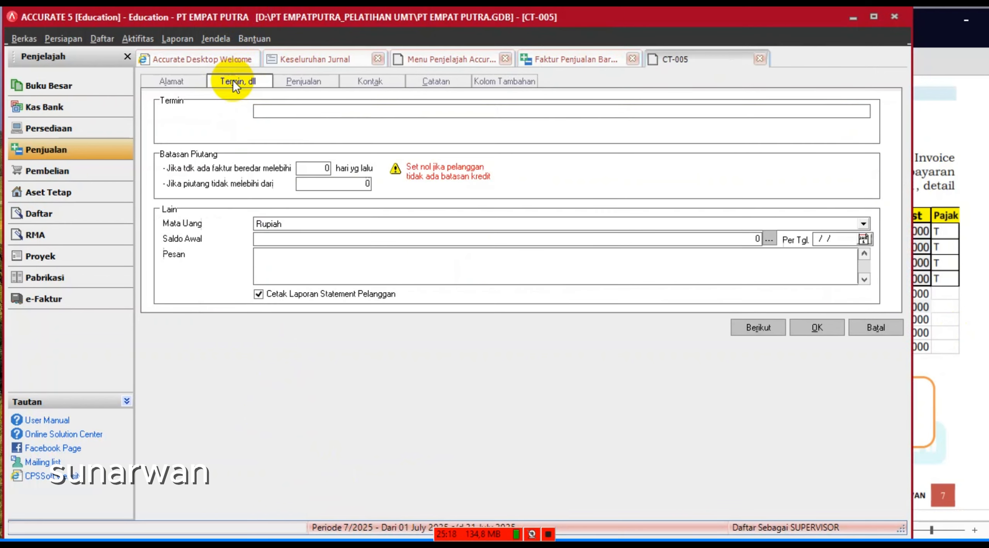
pyautogui.click(289, 112)
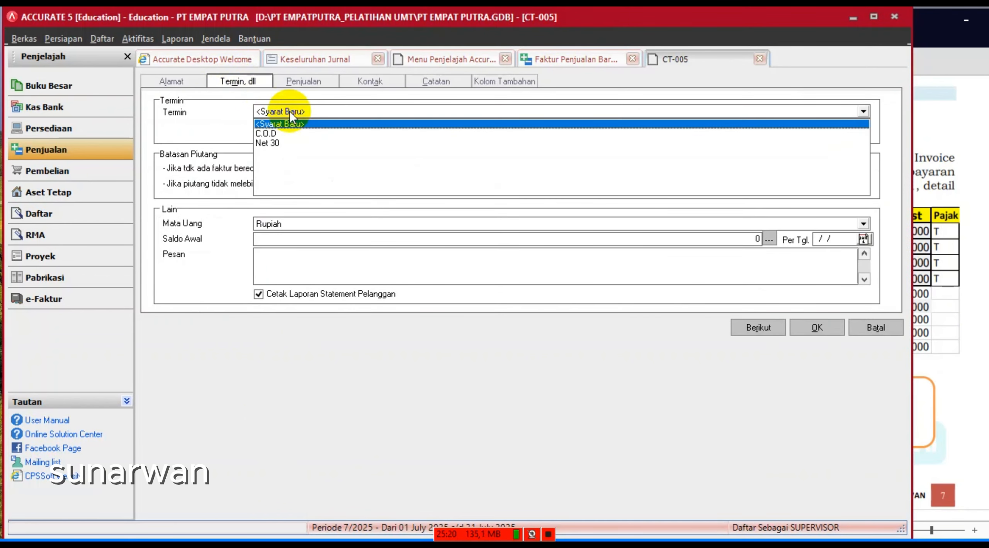
pyautogui.click(273, 135)
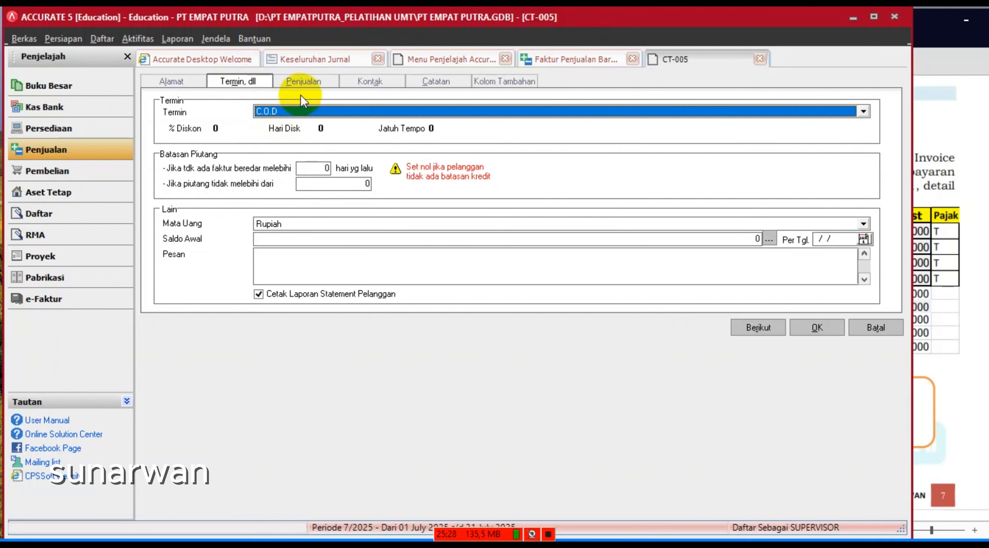
pyautogui.click(303, 81)
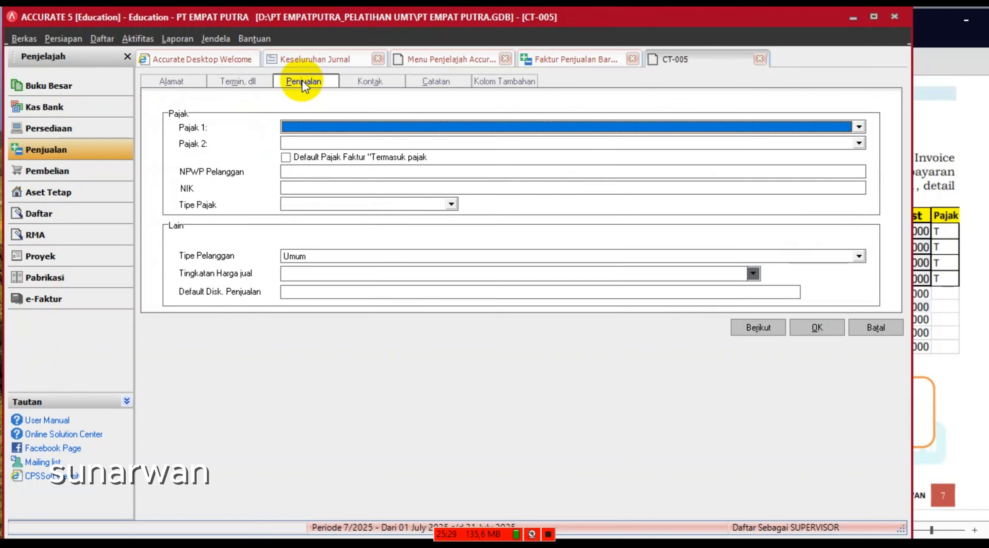
pyautogui.click(310, 122)
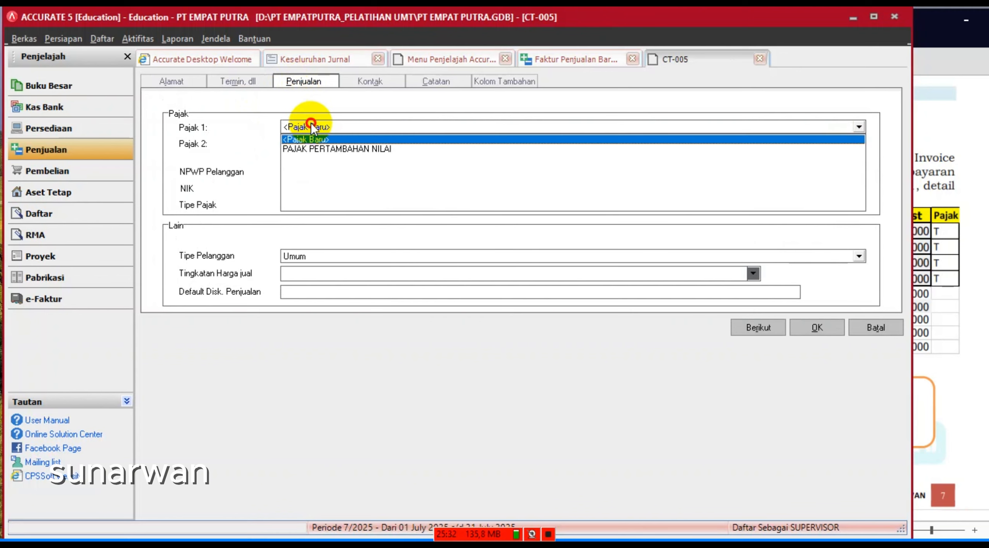
pyautogui.click(316, 150)
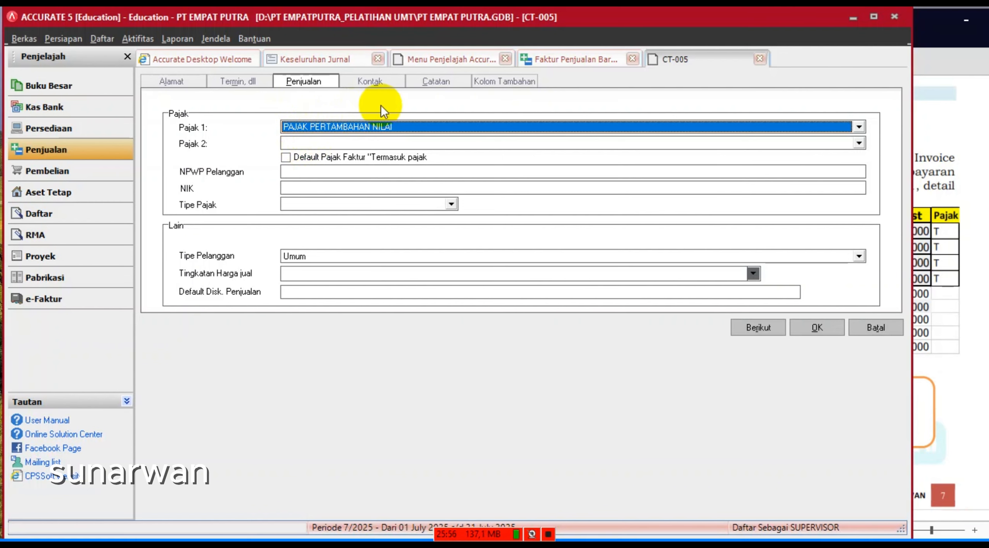
pyautogui.click(242, 80)
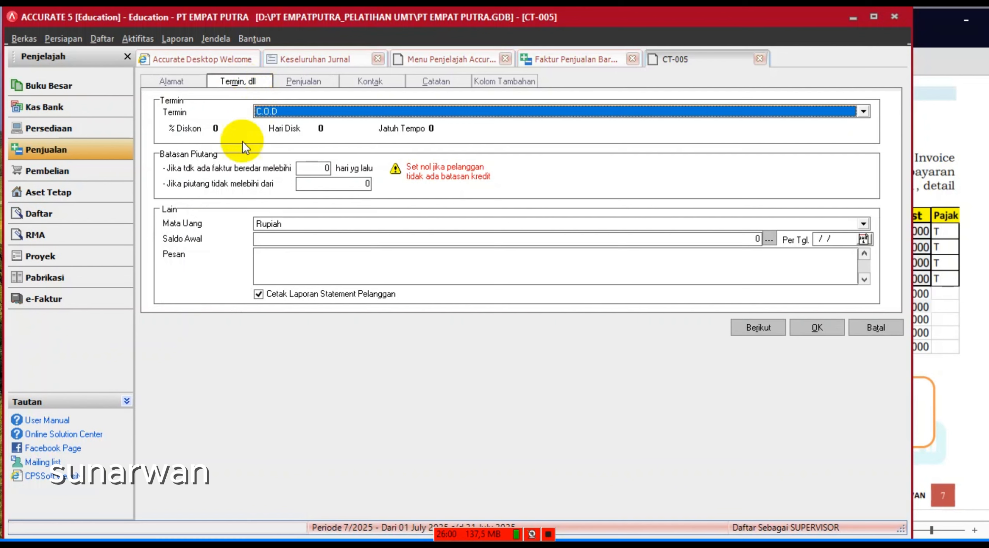
pyautogui.click(808, 330)
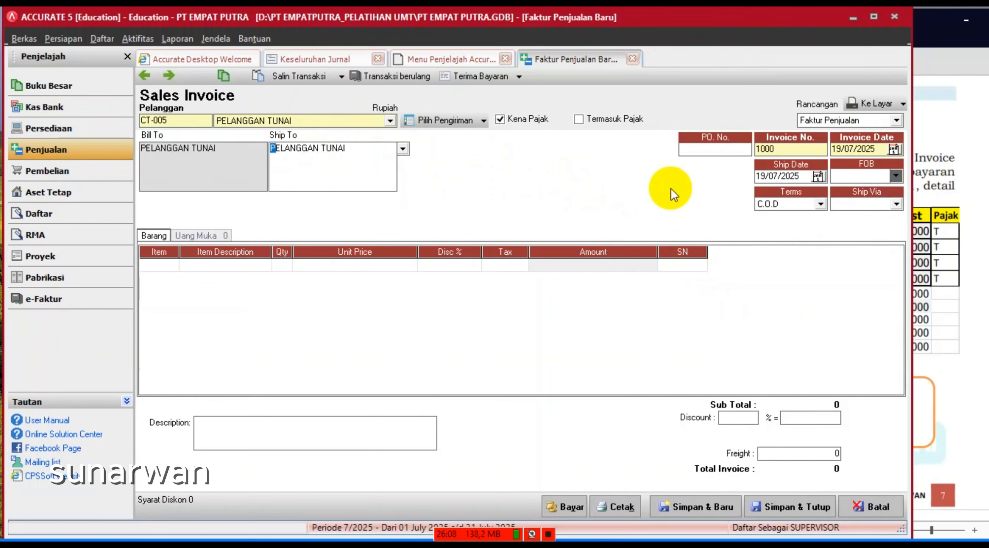
# - Set the sales invoice date to 03/02/2025
pyautogui.click(943, 326)
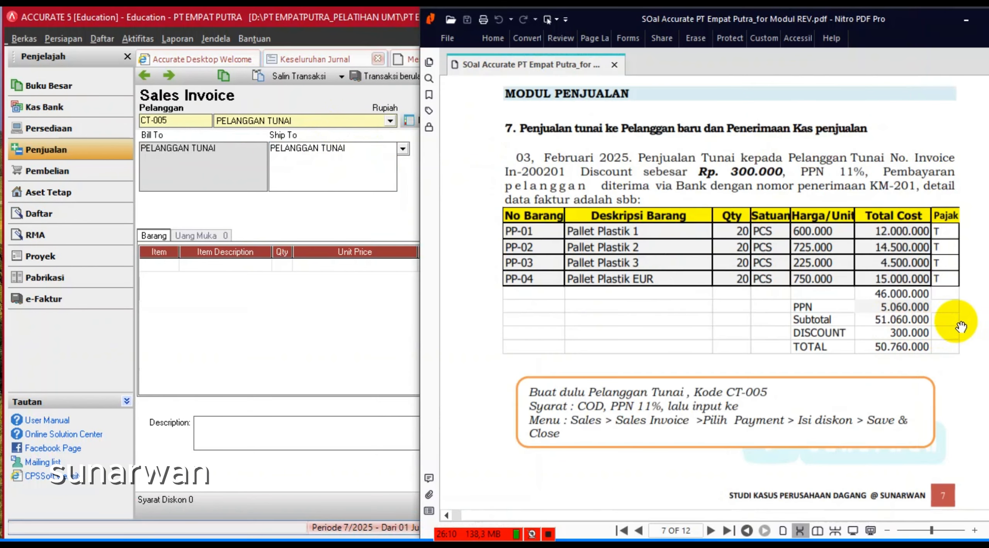
pyautogui.click(286, 315)
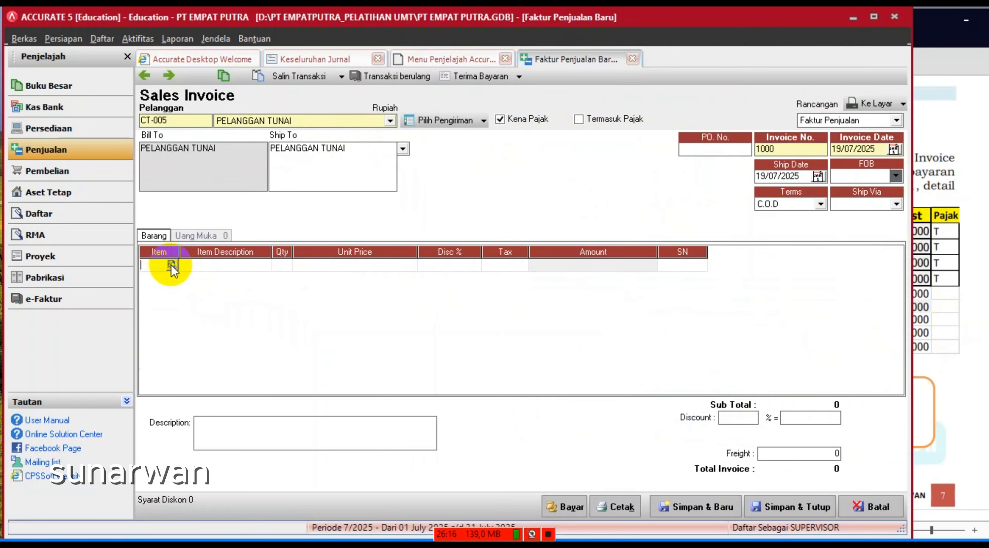
pyautogui.click(173, 264)
pyautogui.click(172, 264)
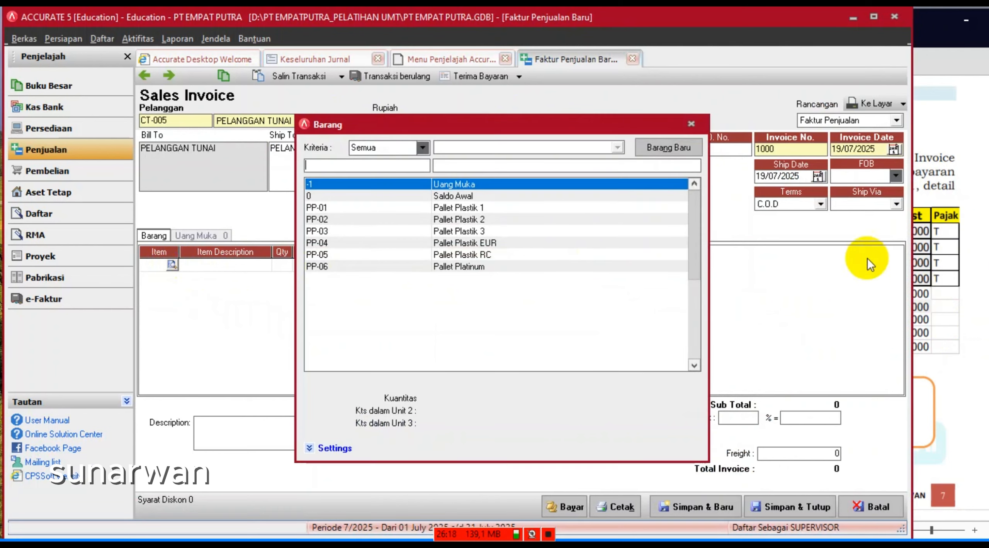
pyautogui.click(689, 125)
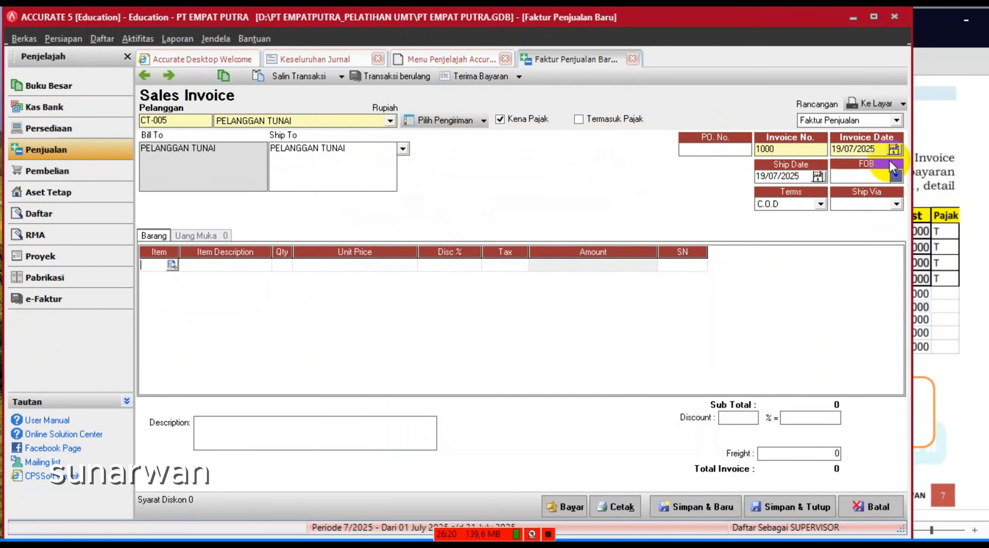
pyautogui.click(680, 151)
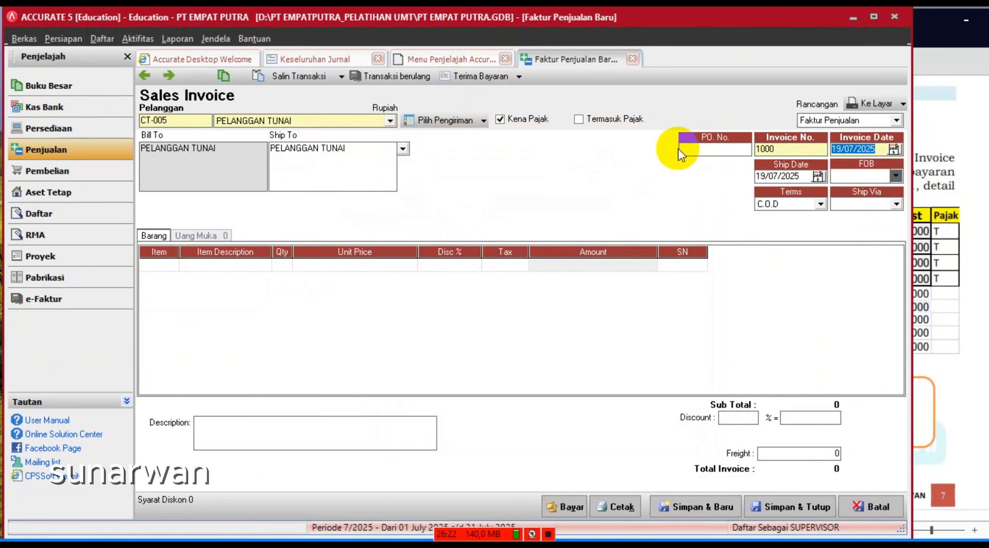
pyautogui.write('03/02/2025')
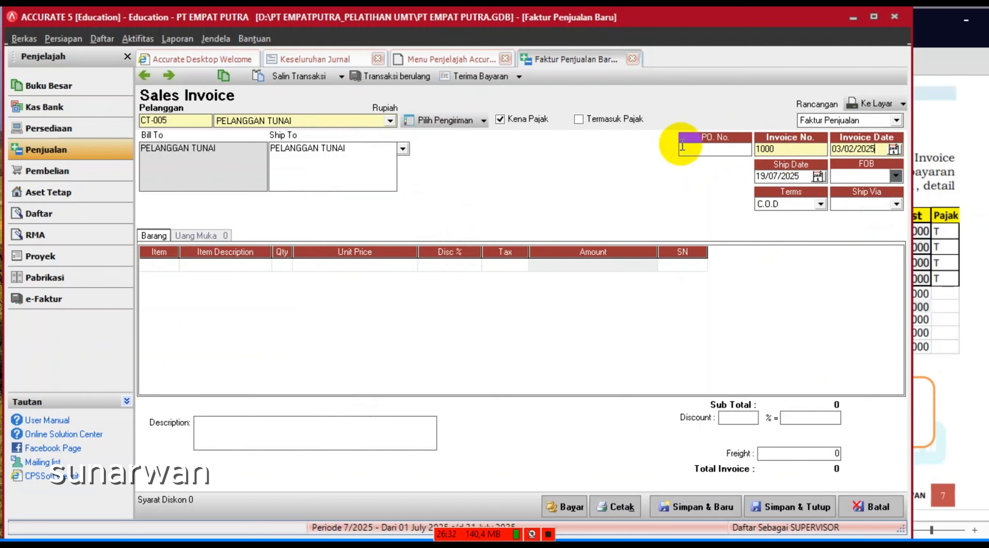
# - Change the invoice number from 1000 to In-200201 and set the ship date to 03/02/2025
pyautogui.click(788, 148)
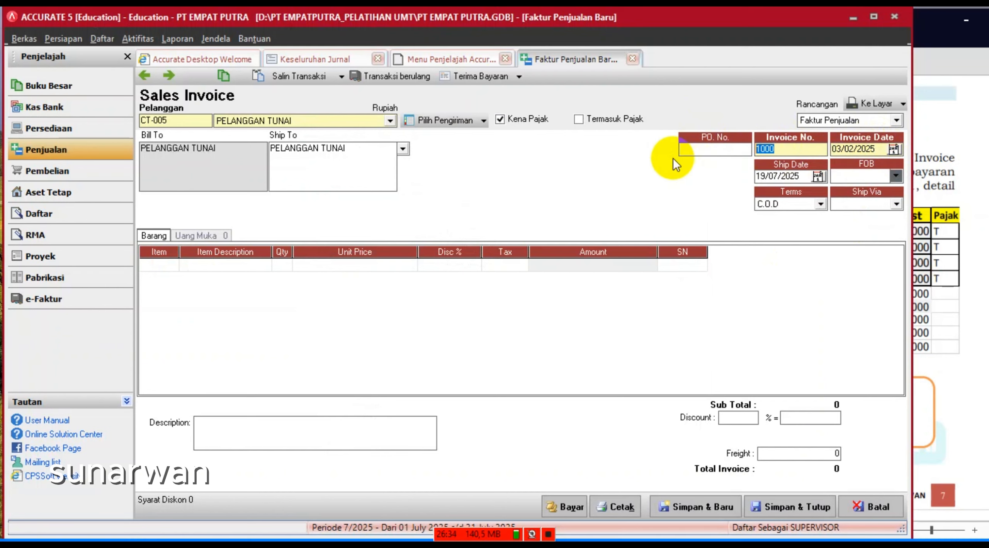
pyautogui.press('BackSpace')
pyautogui.press('BackSpace')
pyautogui.press('BackSpace')
pyautogui.press('BackSpace')
pyautogui.write('In')
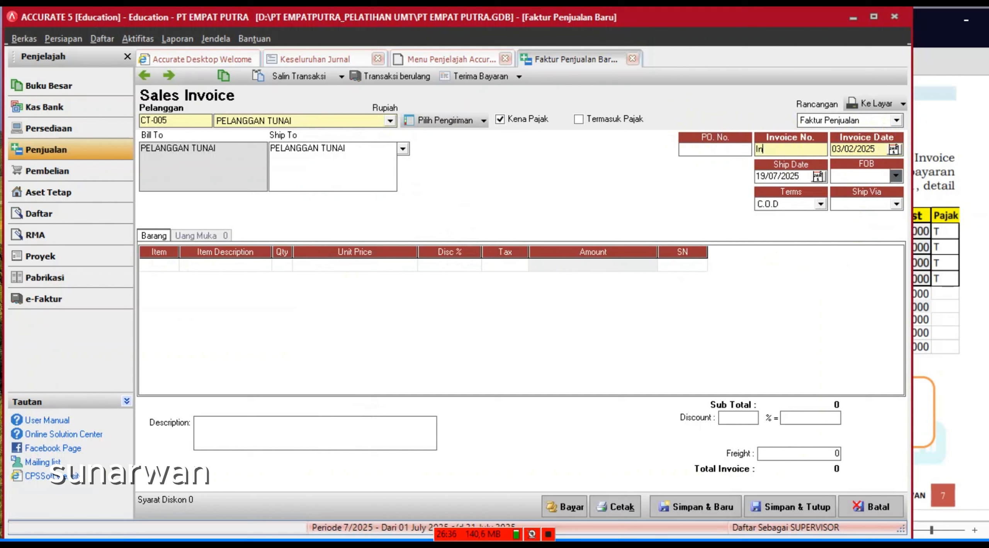
pyautogui.write('-200201')
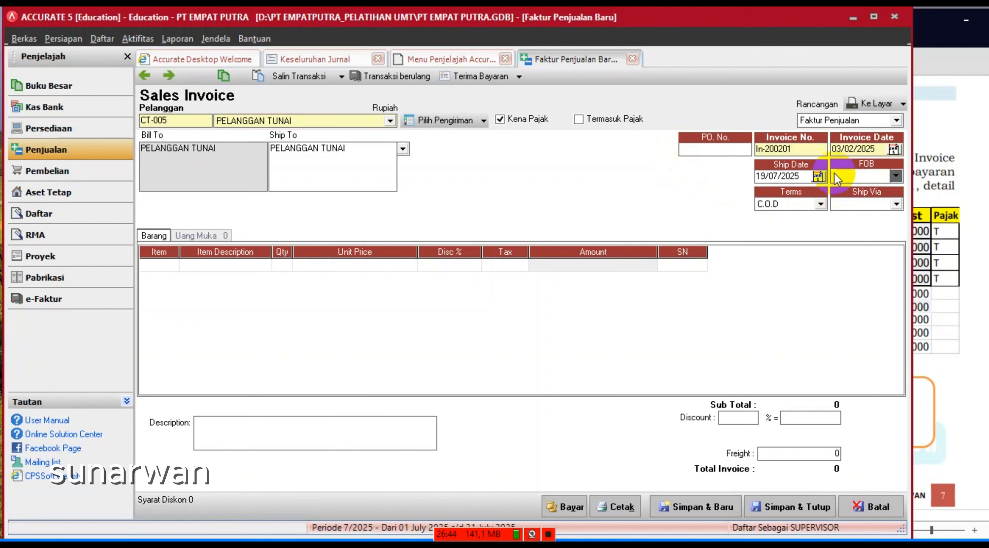
pyautogui.click(809, 177)
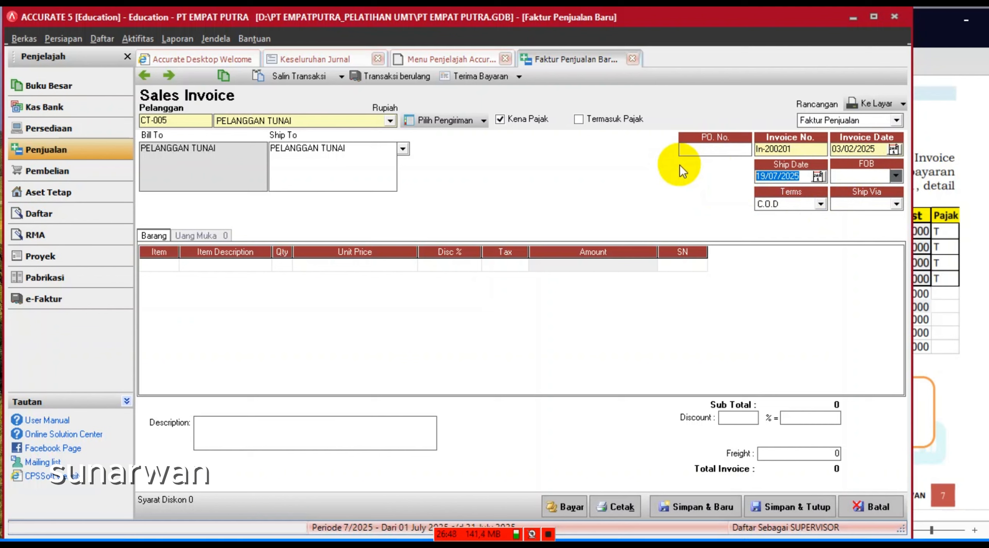
pyautogui.write('03/')
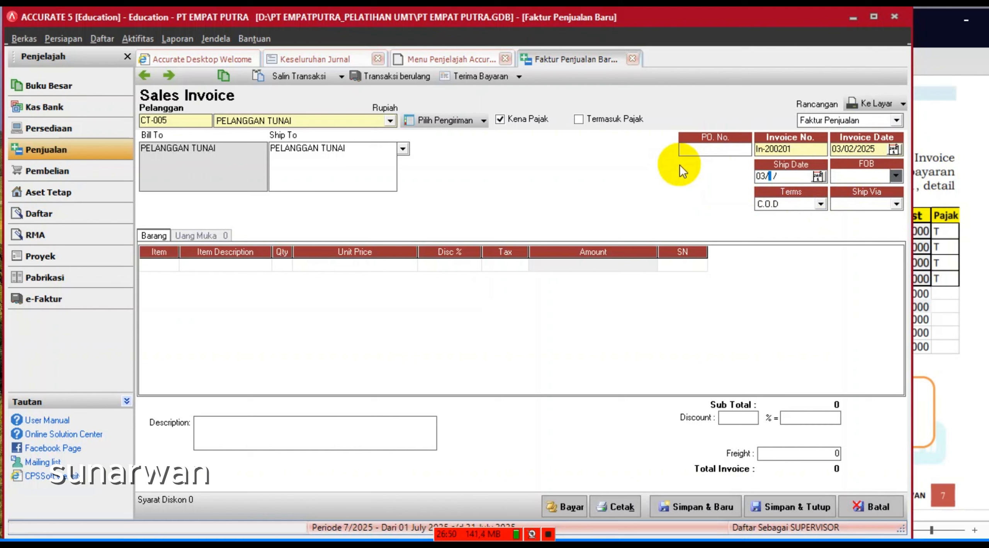
pyautogui.write('02/2025')
pyautogui.click(548, 535)
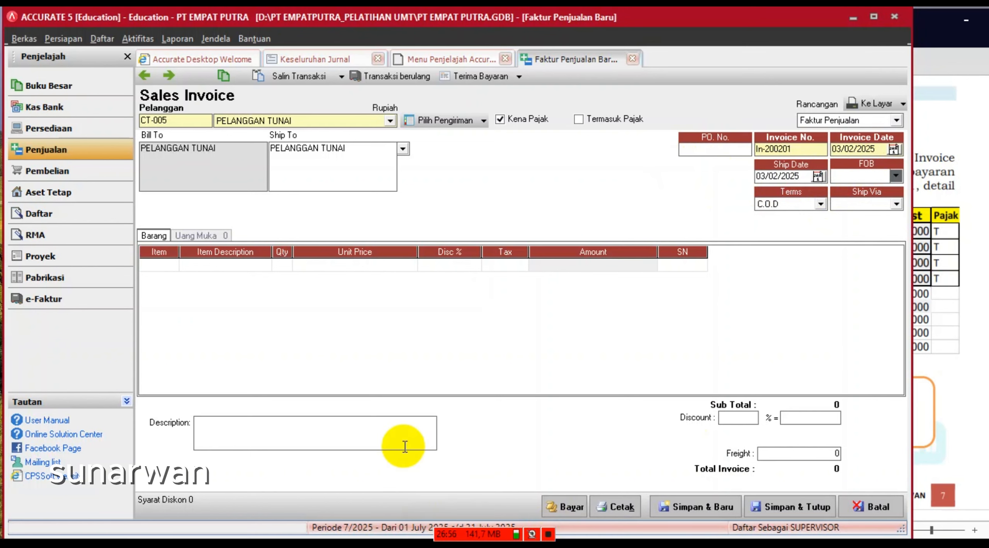
pyautogui.click(483, 121)
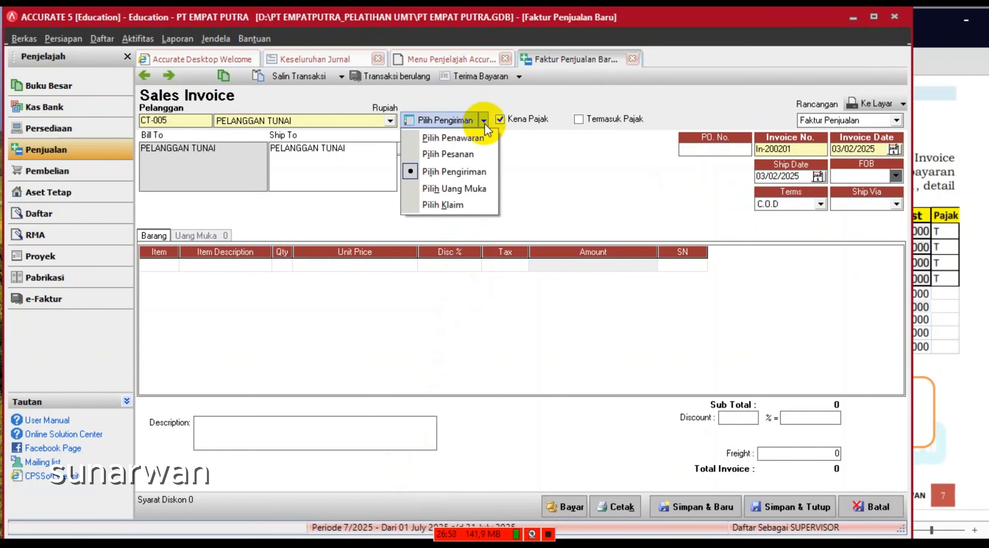
pyautogui.click(540, 164)
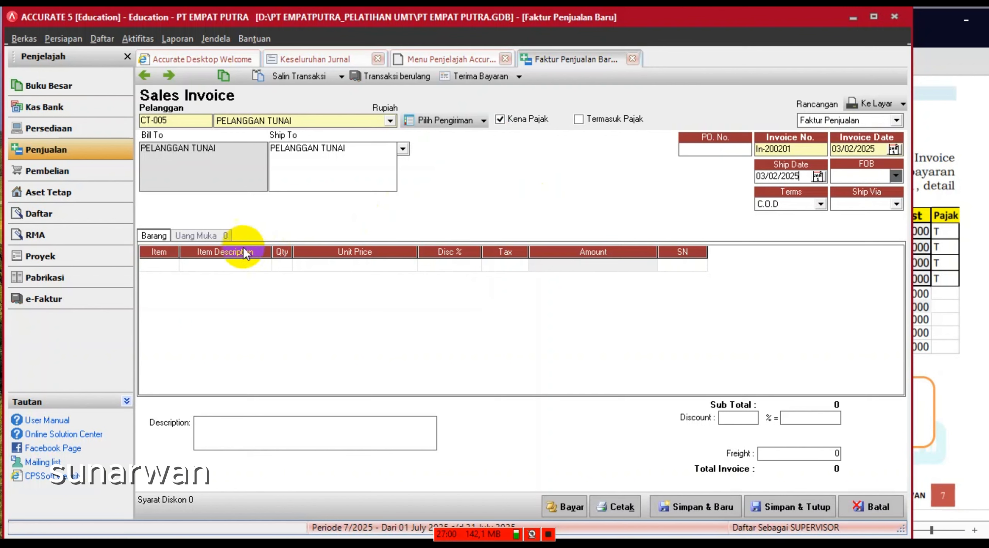
# - Add Pallet Plastik 1 (PP-01) as the first invoice line with quantity 20
pyautogui.click(167, 264)
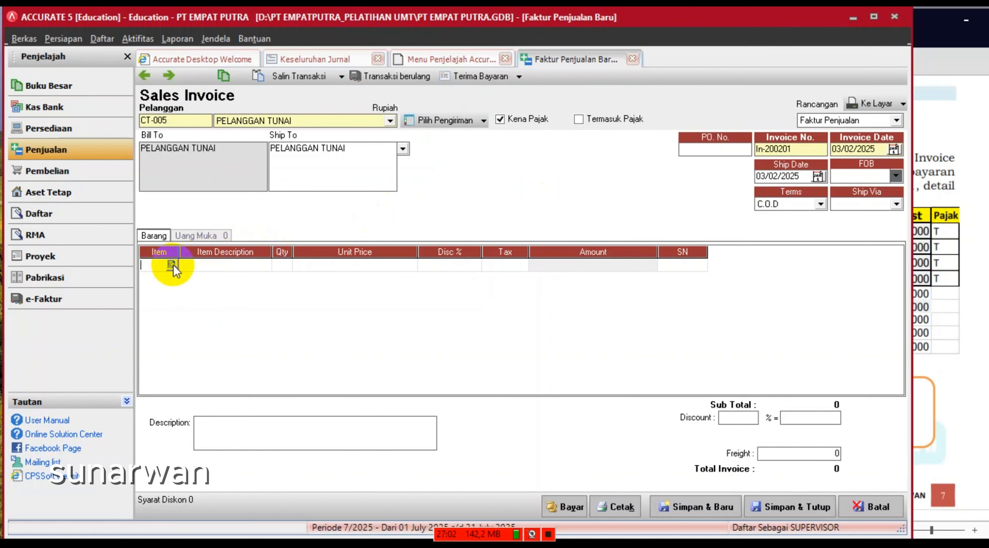
pyautogui.click(936, 298)
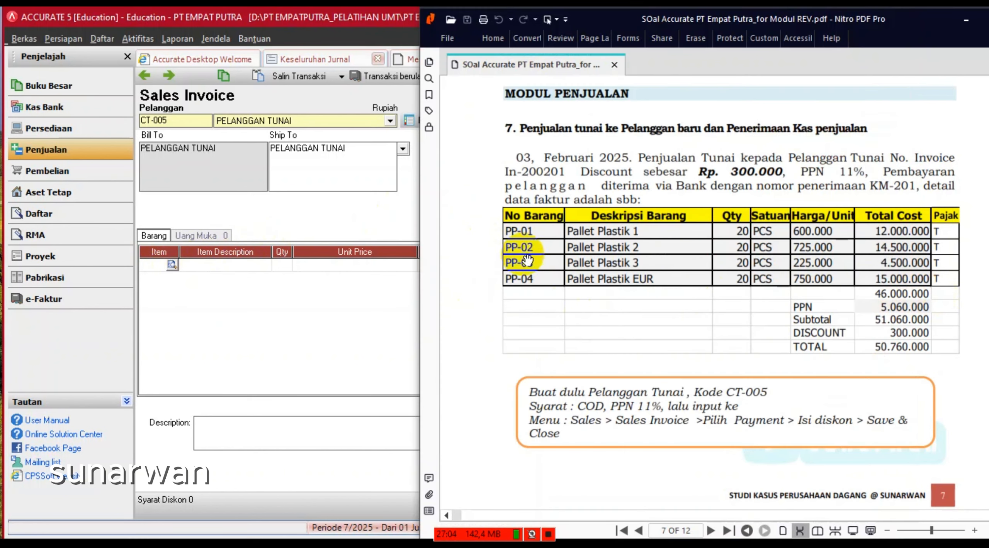
pyautogui.click(169, 265)
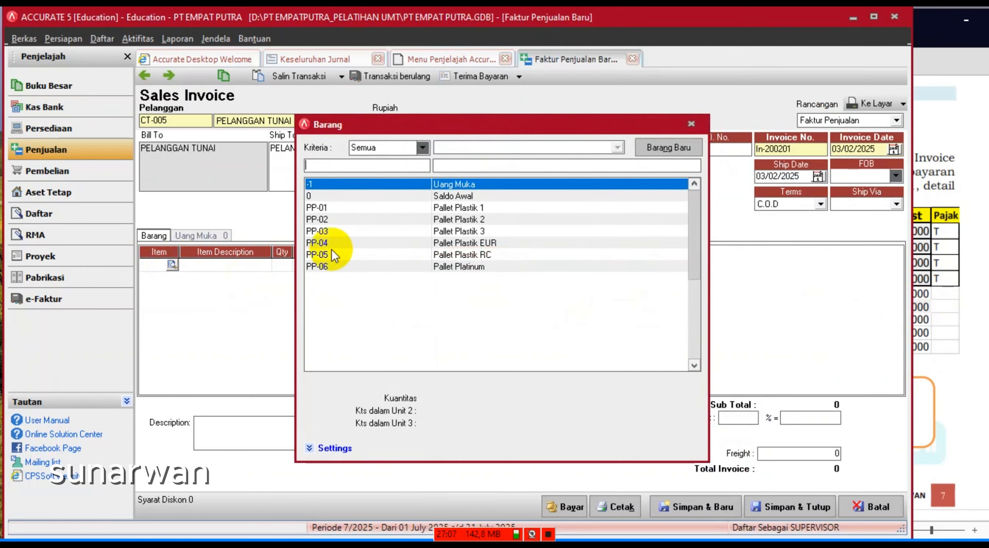
pyautogui.doubleClick(474, 208)
pyautogui.click(283, 265)
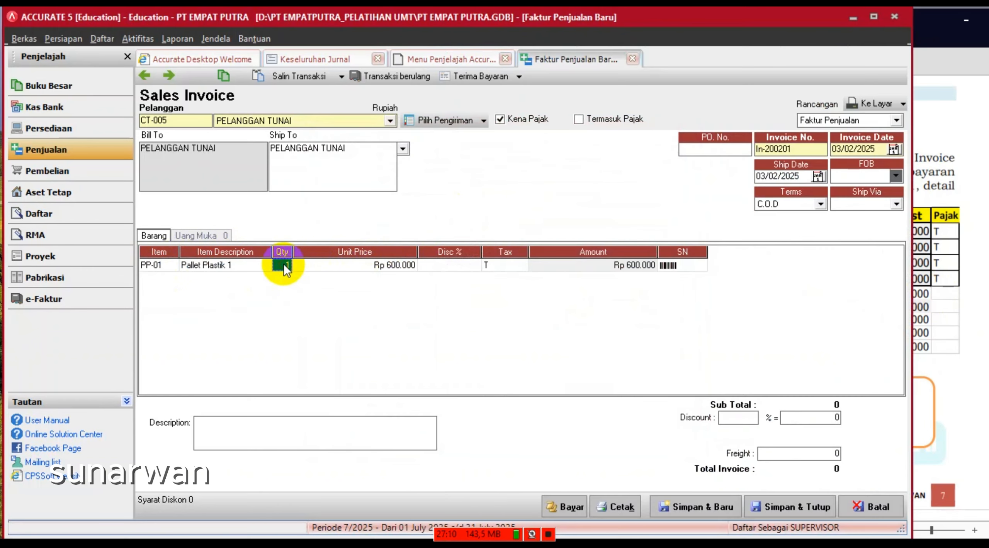
pyautogui.write('20')
pyautogui.press('Tab')
pyautogui.press('Tab')
pyautogui.press('Tab')
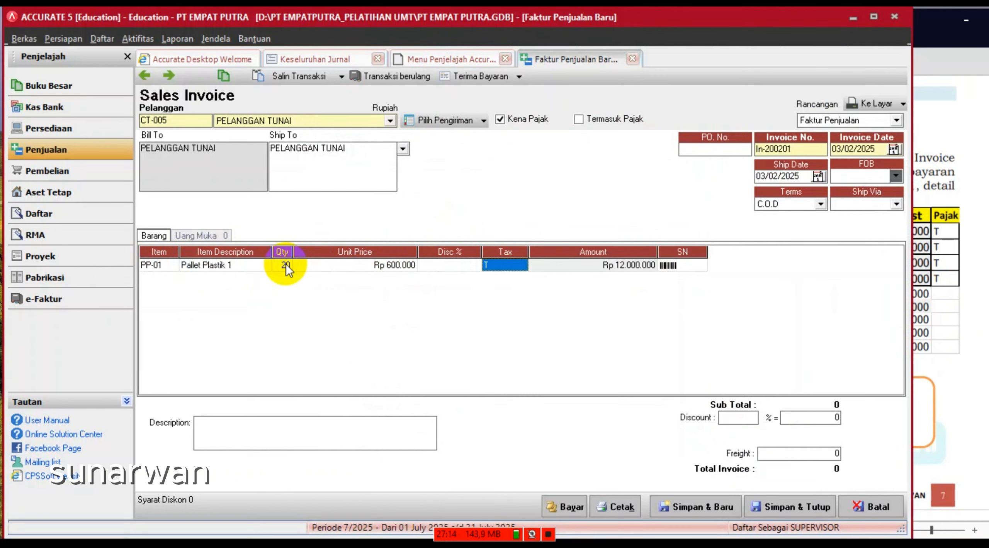
pyautogui.press('Tab')
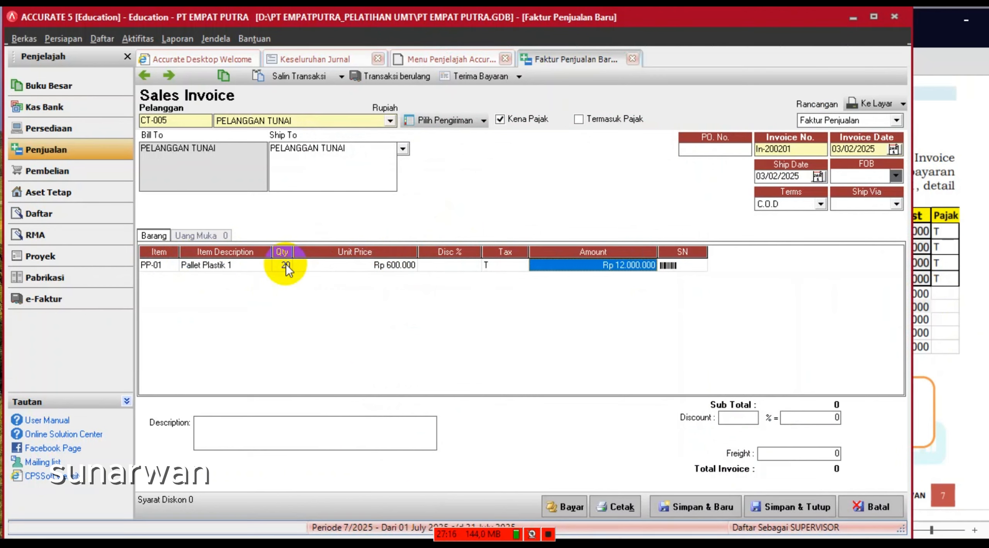
pyautogui.press('Tab')
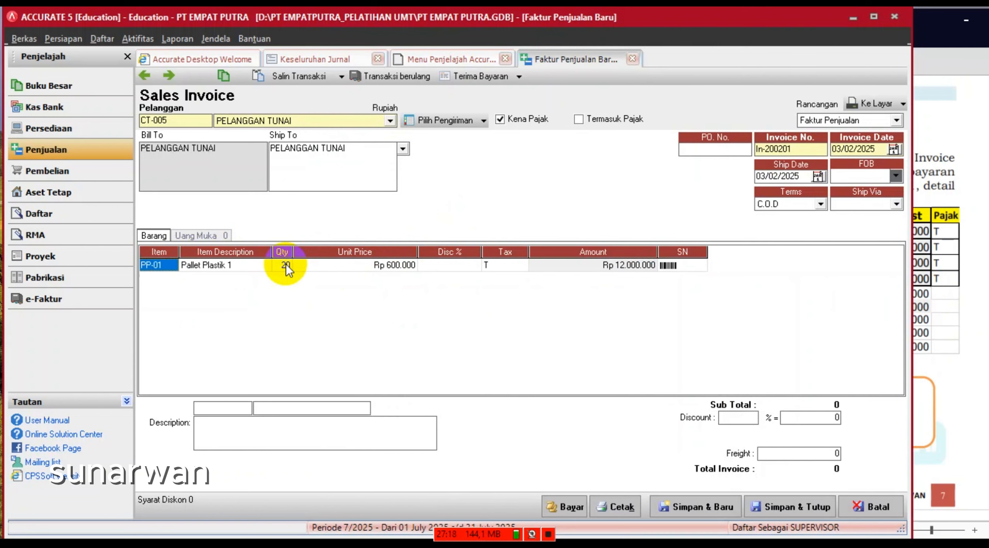
pyautogui.press('Tab')
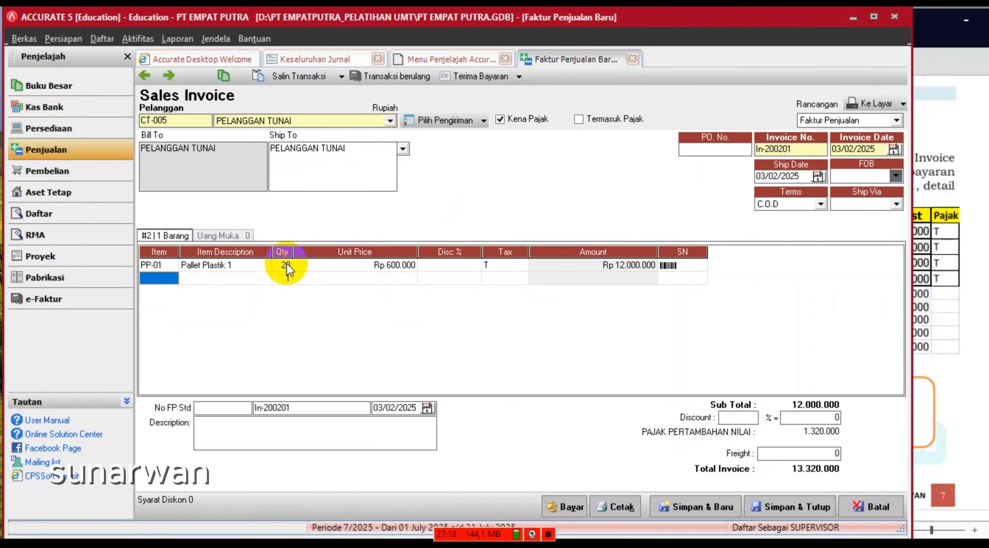
# - Add Pallet Plastik 2 and Pallet Plastik 3 as lines two and three, 20 units each
pyautogui.click(171, 278)
pyautogui.doubleClick(450, 219)
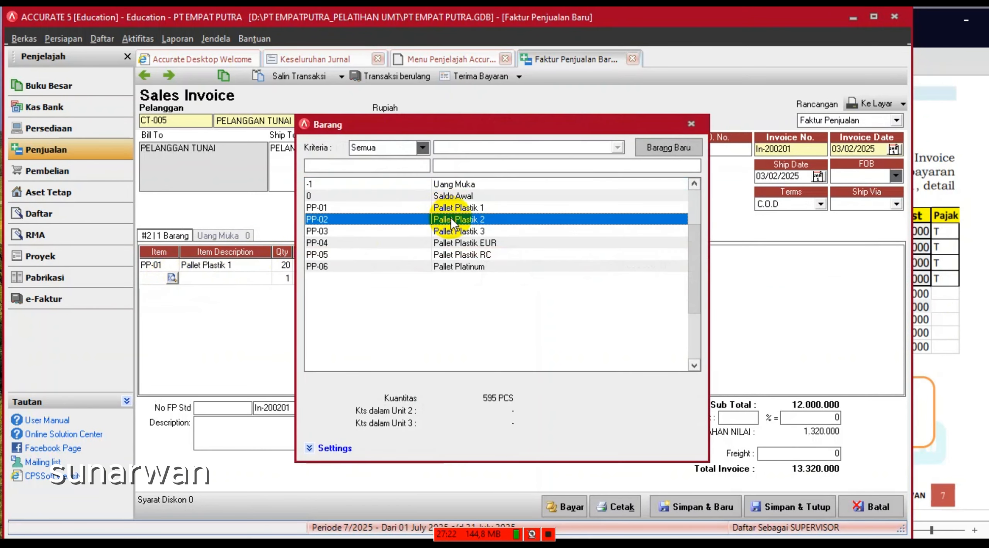
pyautogui.click(288, 276)
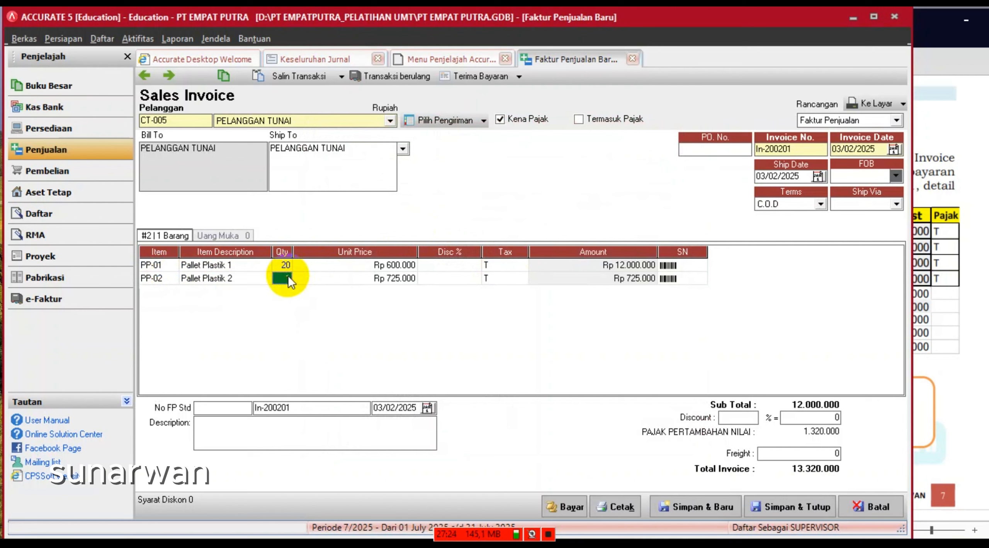
pyautogui.write('20')
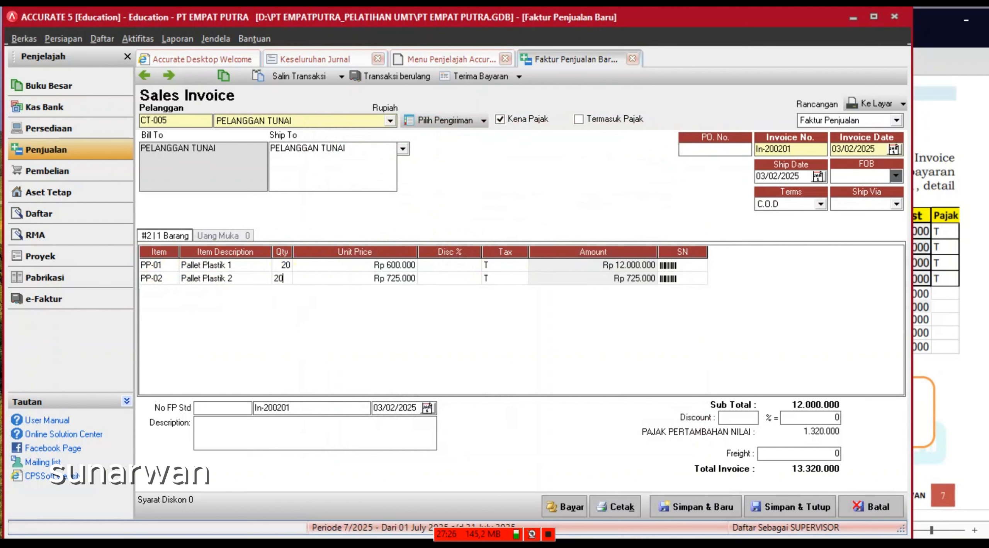
pyautogui.press('Tab')
pyautogui.press('Tab')
pyautogui.press('Tab')
pyautogui.press('Tab')
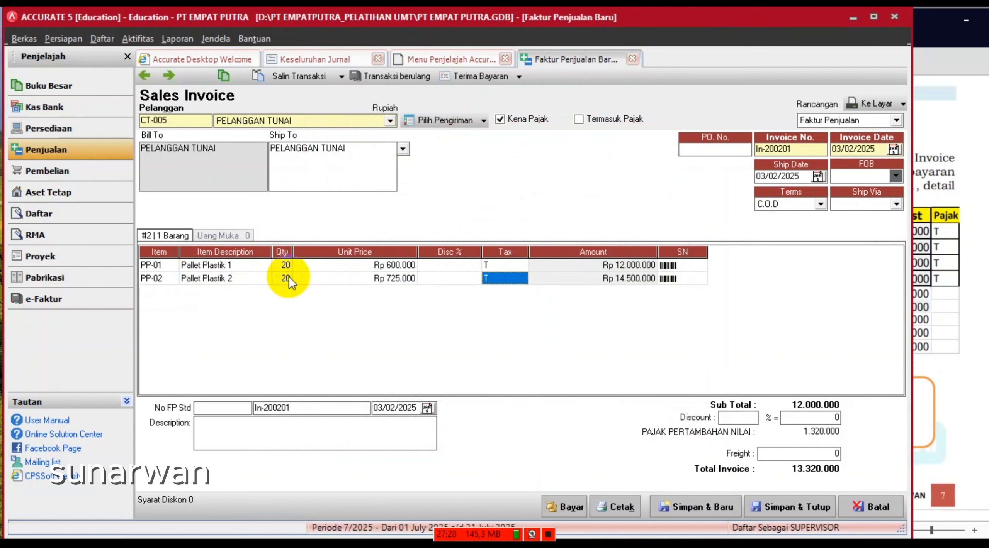
pyautogui.press('Tab')
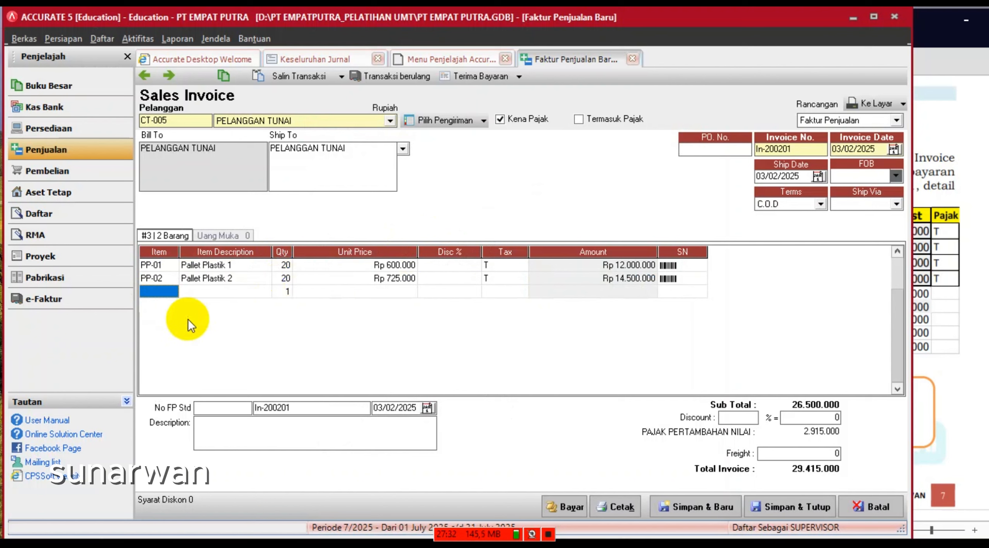
pyautogui.click(171, 293)
pyautogui.click(173, 290)
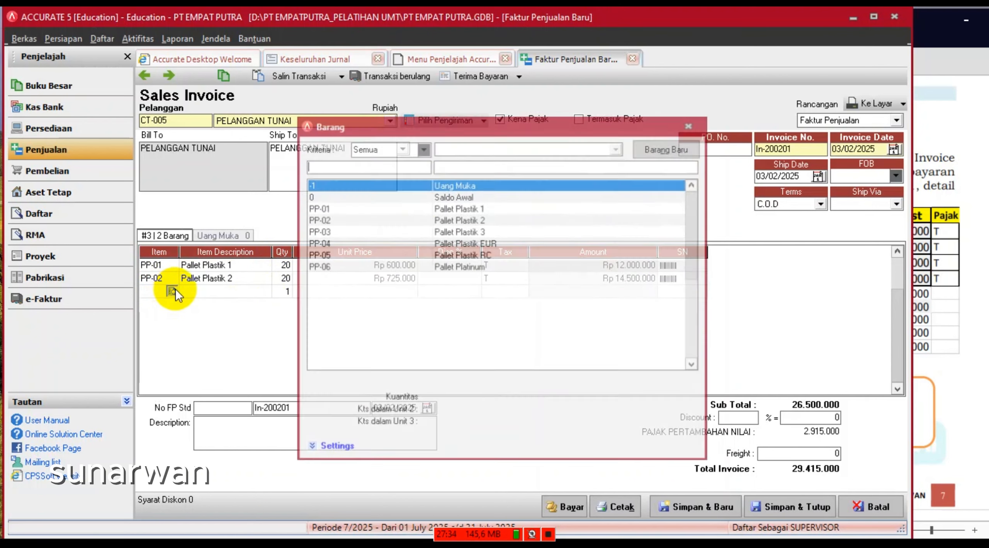
pyautogui.click(357, 231)
pyautogui.doubleClick(358, 232)
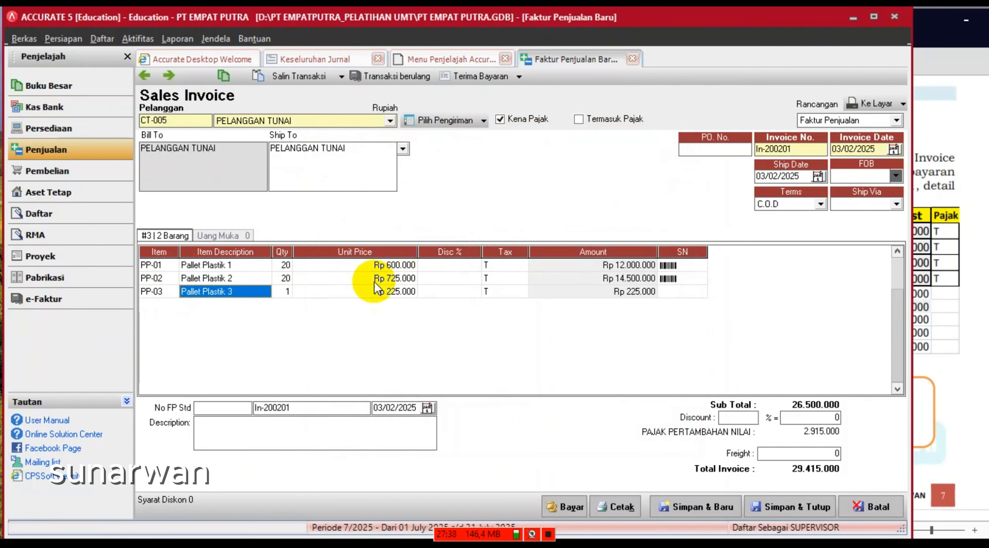
pyautogui.click(280, 292)
pyautogui.write('20')
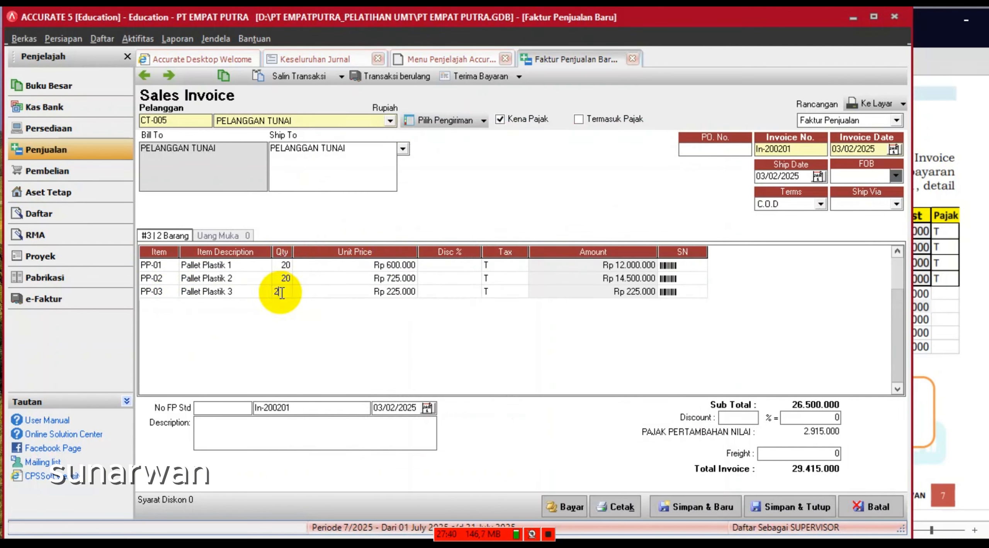
pyautogui.press('Tab')
pyautogui.press('Tab')
pyautogui.press('Tab')
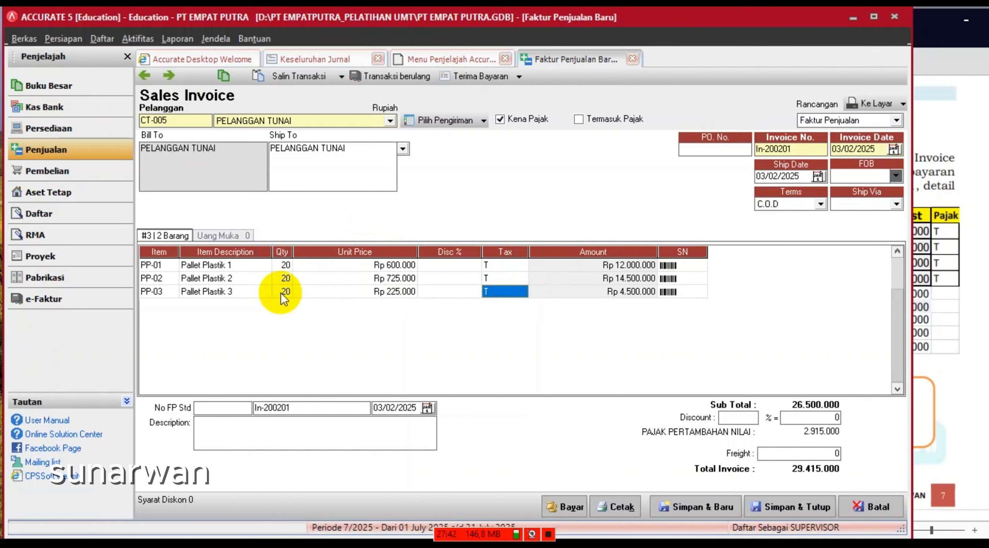
pyautogui.press('Tab')
pyautogui.press('Tab')
pyautogui.press('Tab')
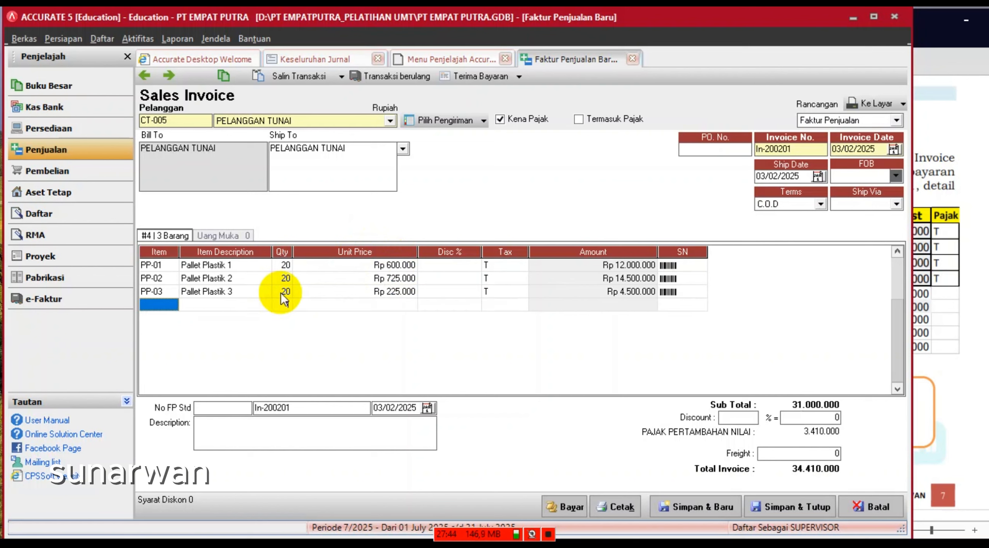
# - Add Pallet Plastik EUR as the fourth line at 20 units, bringing the total to 51.060.000
pyautogui.click(170, 307)
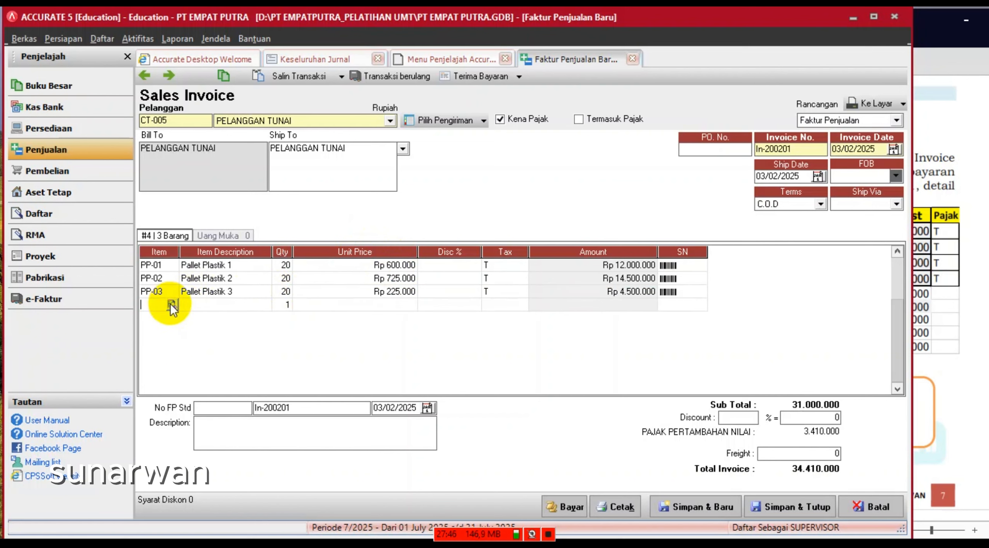
pyautogui.click(172, 305)
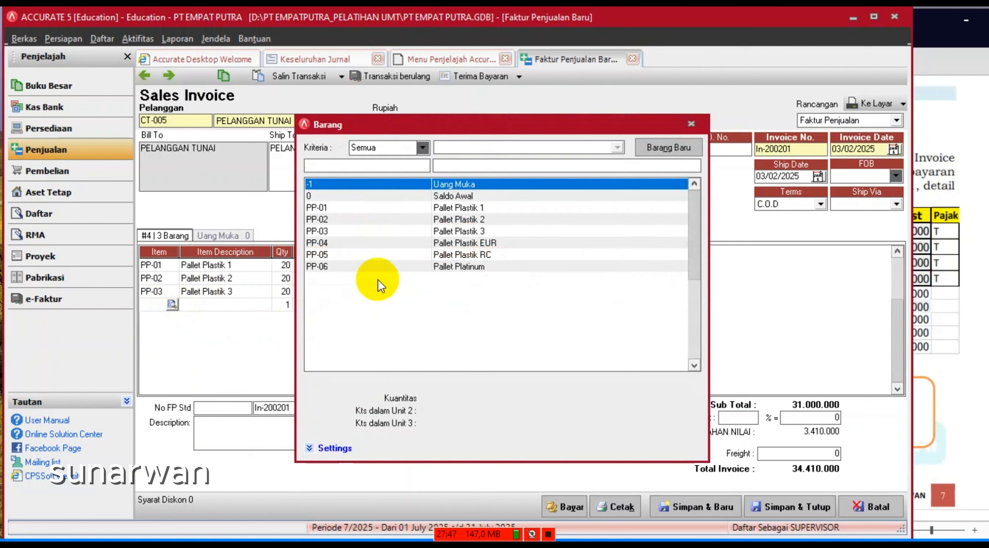
pyautogui.doubleClick(343, 243)
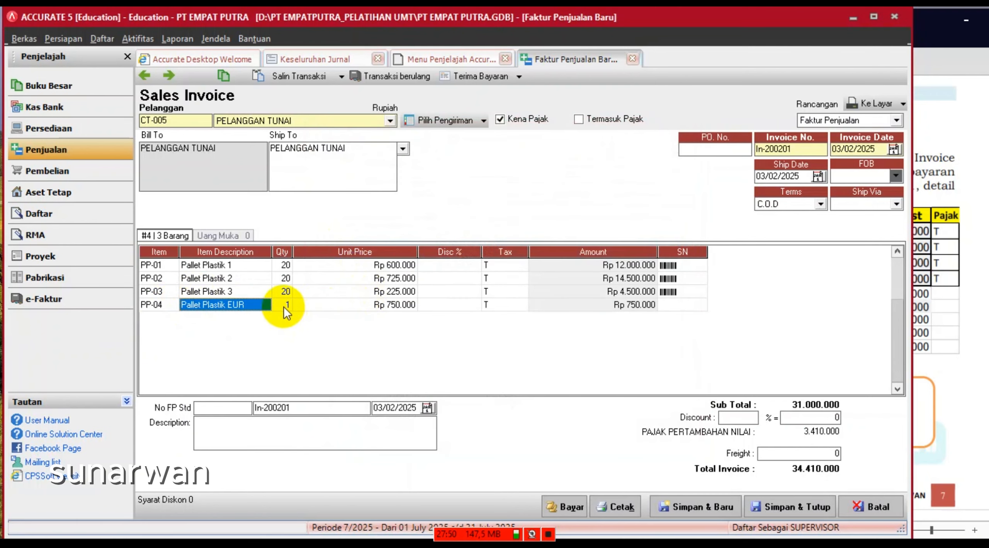
pyautogui.click(285, 305)
pyautogui.write('2')
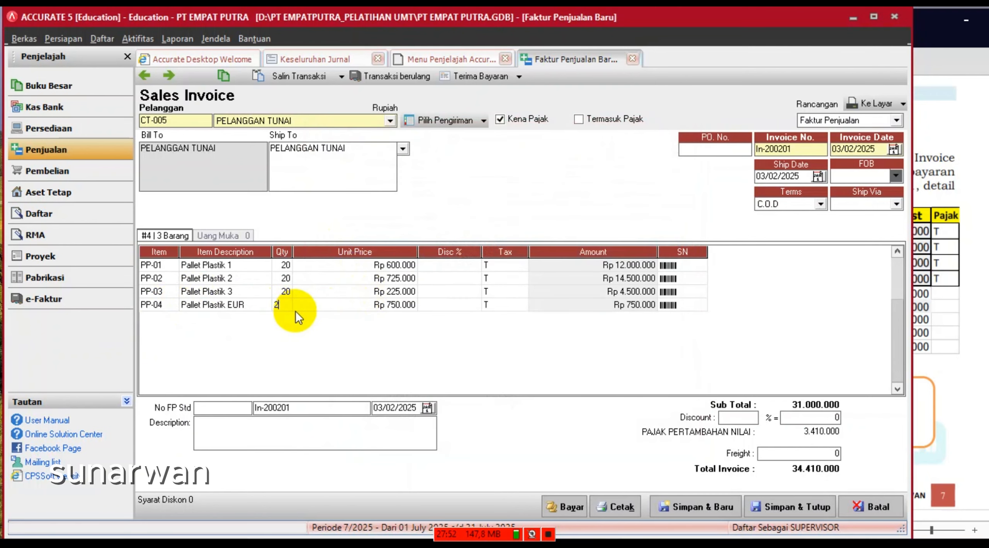
pyautogui.write('0')
pyautogui.press('Tab')
pyautogui.press('Tab')
pyautogui.press('Tab')
pyautogui.press('Tab')
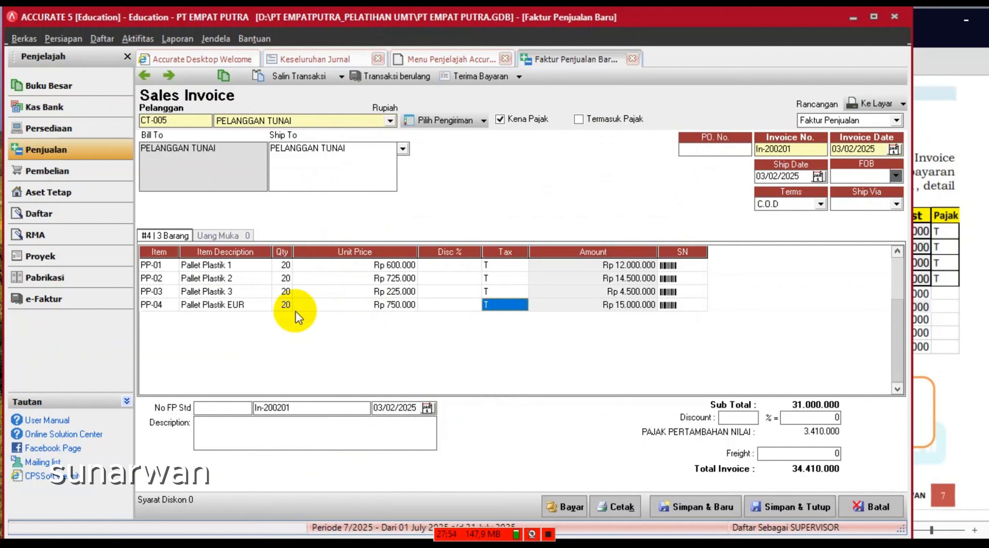
pyautogui.press('Tab')
pyautogui.press('Tab')
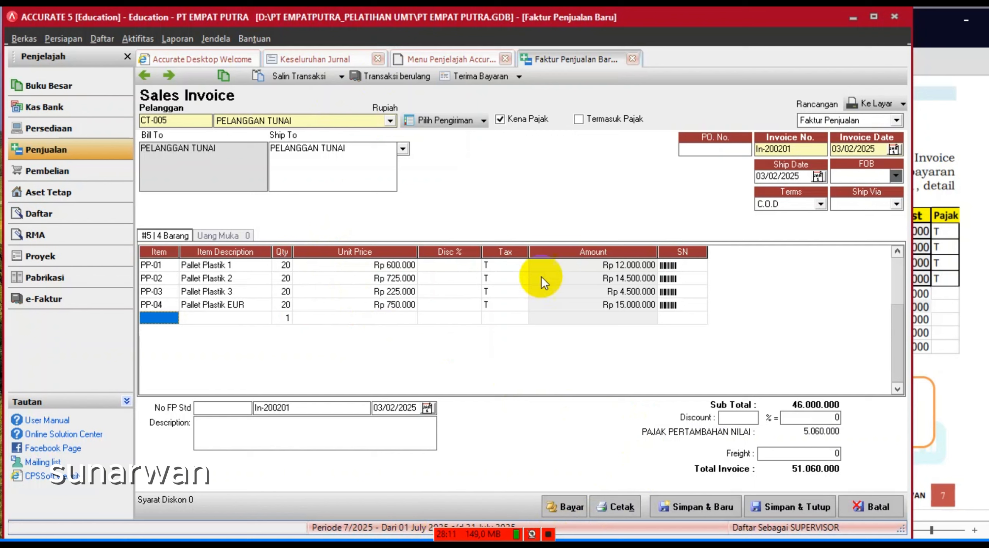
# - Start a customer receipt for the invoice with form number KM-201
pyautogui.click(567, 506)
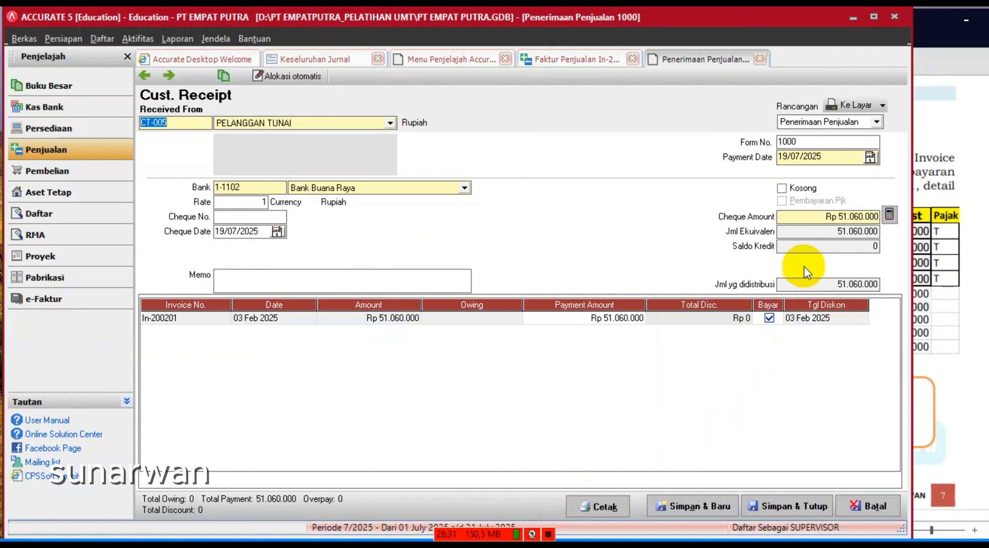
pyautogui.doubleClick(809, 141)
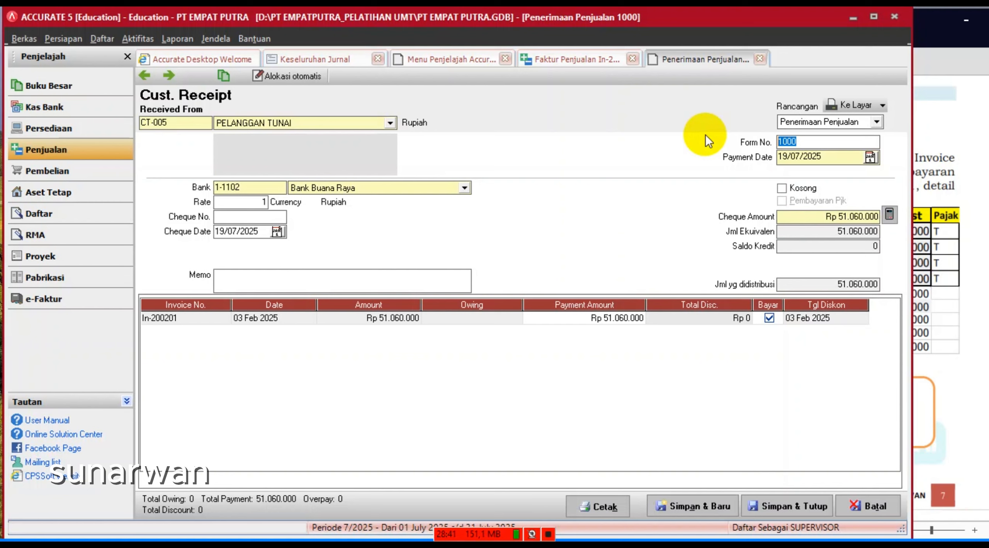
pyautogui.write('kas')
pyautogui.press('BackSpace')
pyautogui.press('BackSpace')
pyautogui.press('BackSpace')
pyautogui.write('KM-2')
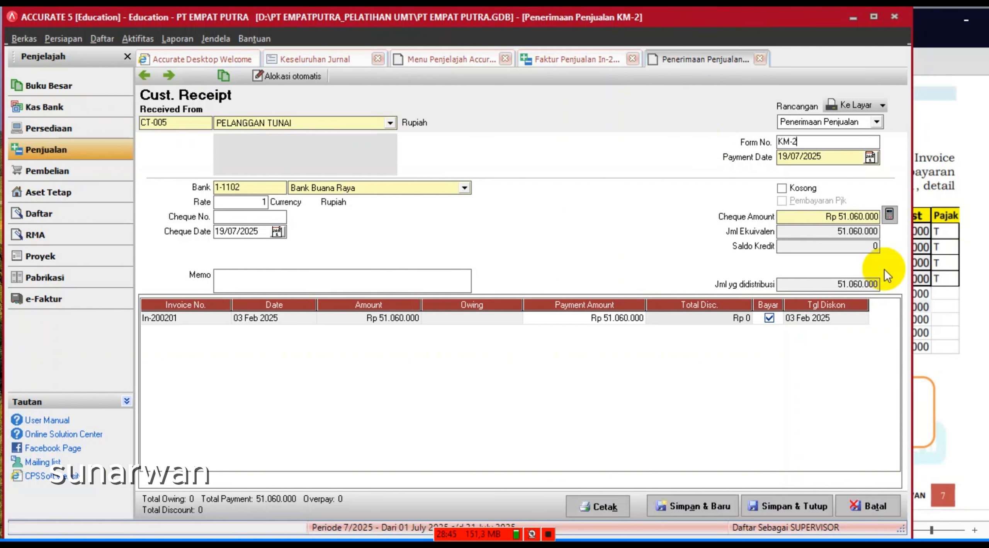
pyautogui.write('01')
pyautogui.press('Tab')
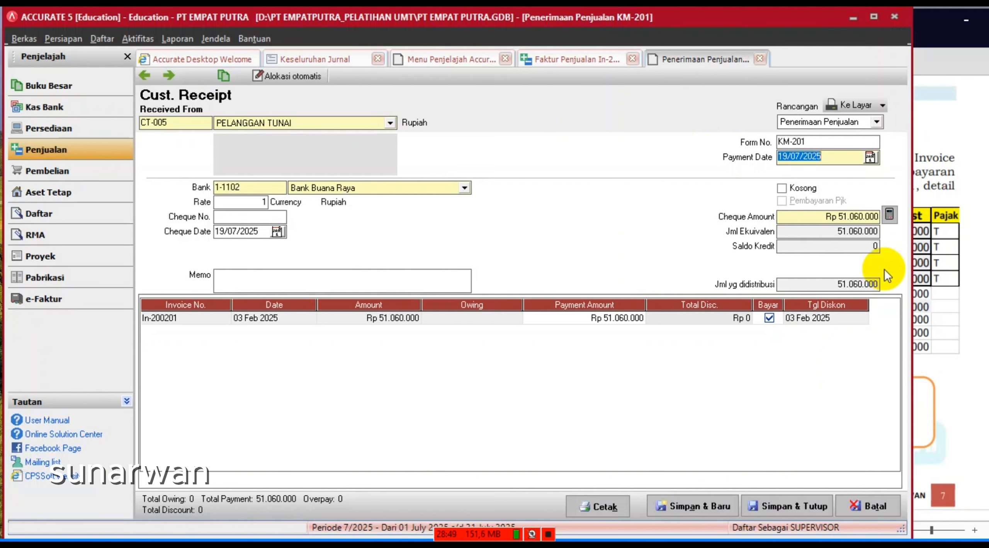
# - Set both the payment date and cheque date to 03/02/2025
pyautogui.write('03/')
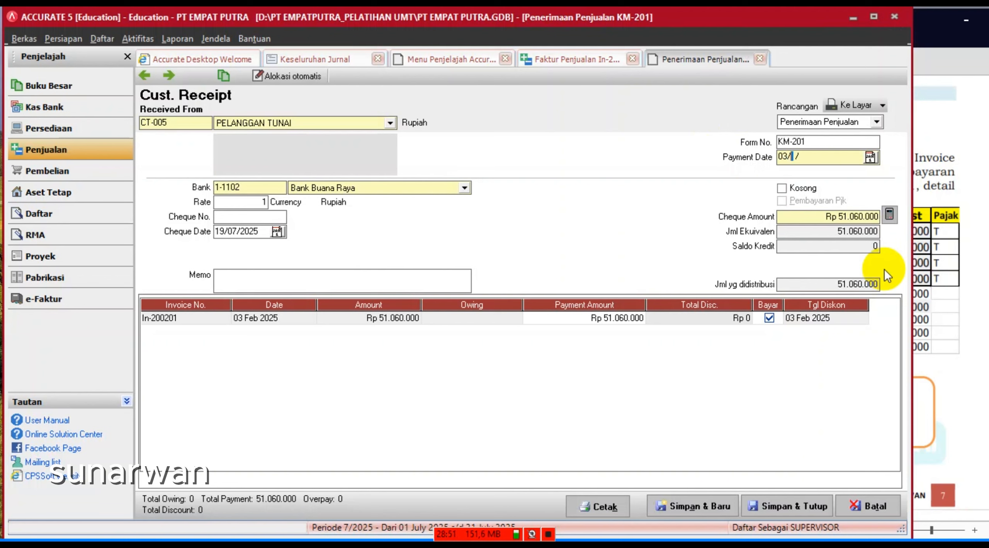
pyautogui.write('02/2025')
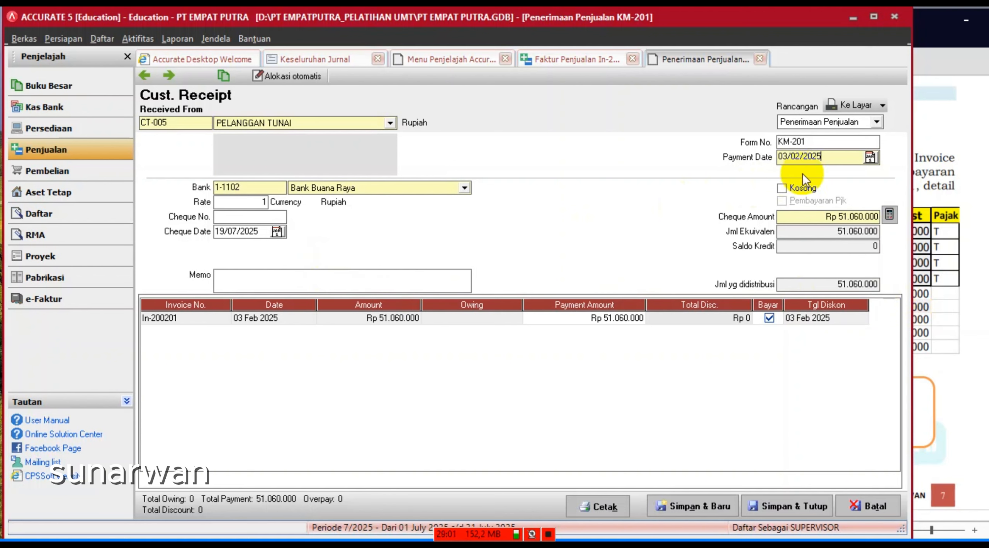
pyautogui.moveTo(841, 155); pyautogui.dragTo(635, 161)
pyautogui.hotkey('ctrl', 'c')
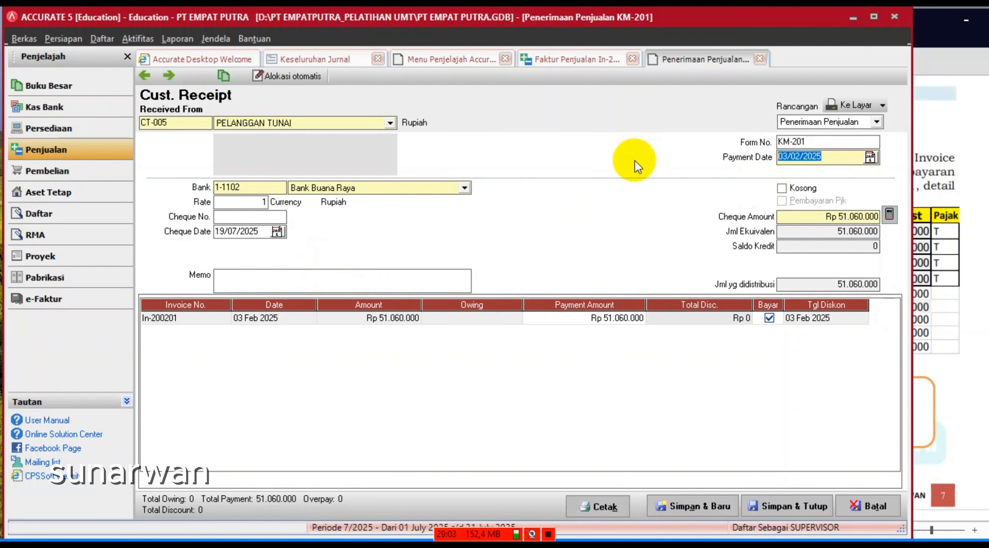
pyautogui.click(265, 231)
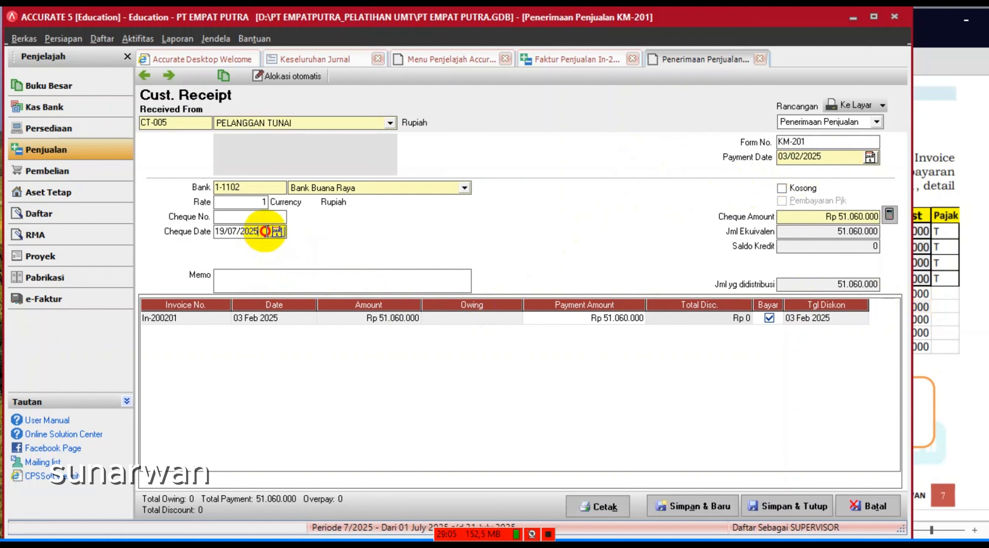
pyautogui.moveTo(265, 231); pyautogui.dragTo(178, 231)
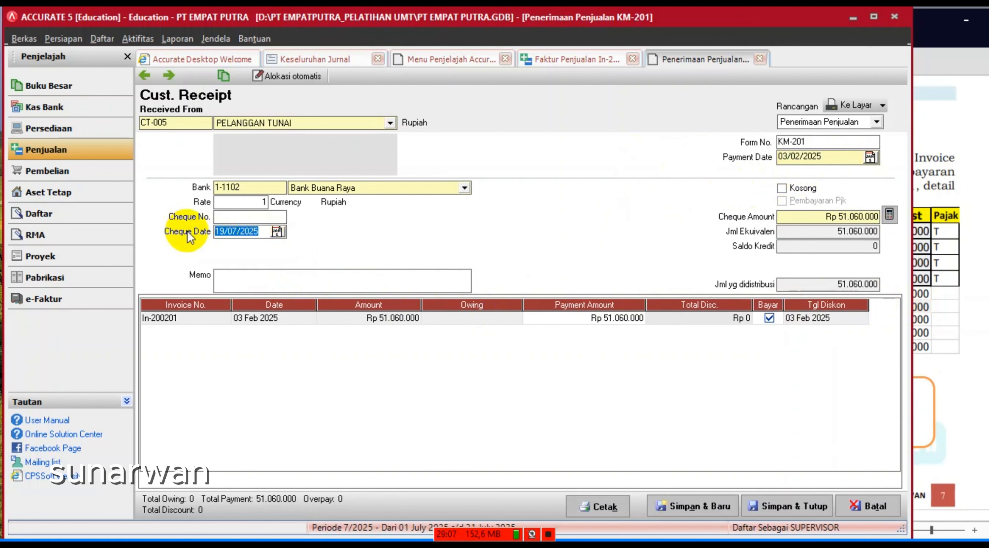
pyautogui.hotkey('ctrl', 'v')
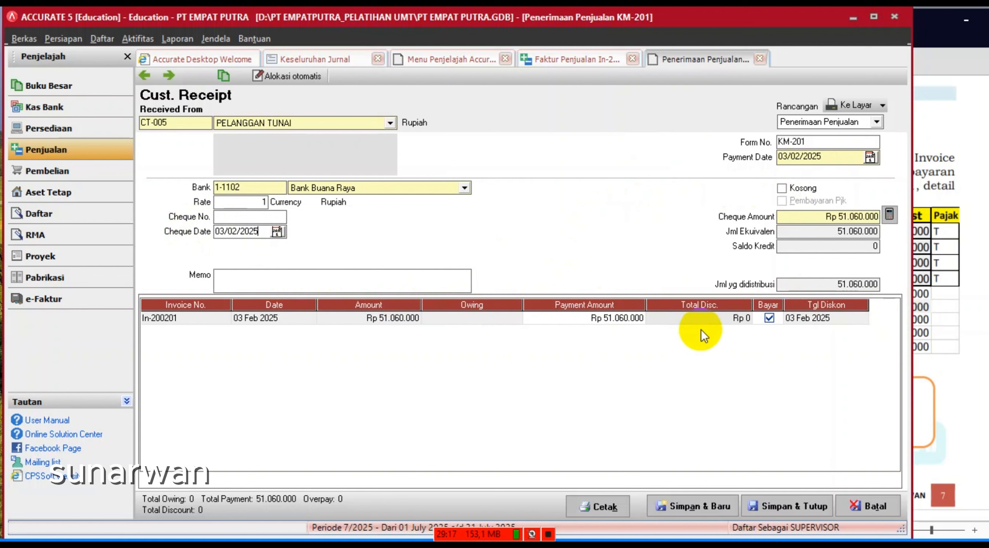
# - Open the discount details for In-200201 and enter a discount amount of 300000
pyautogui.click(709, 317)
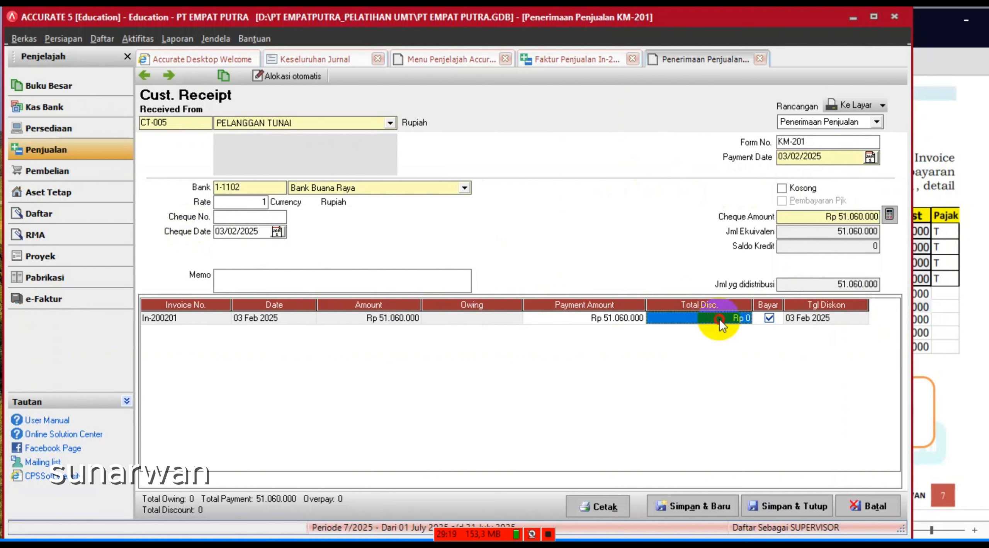
pyautogui.click(720, 319)
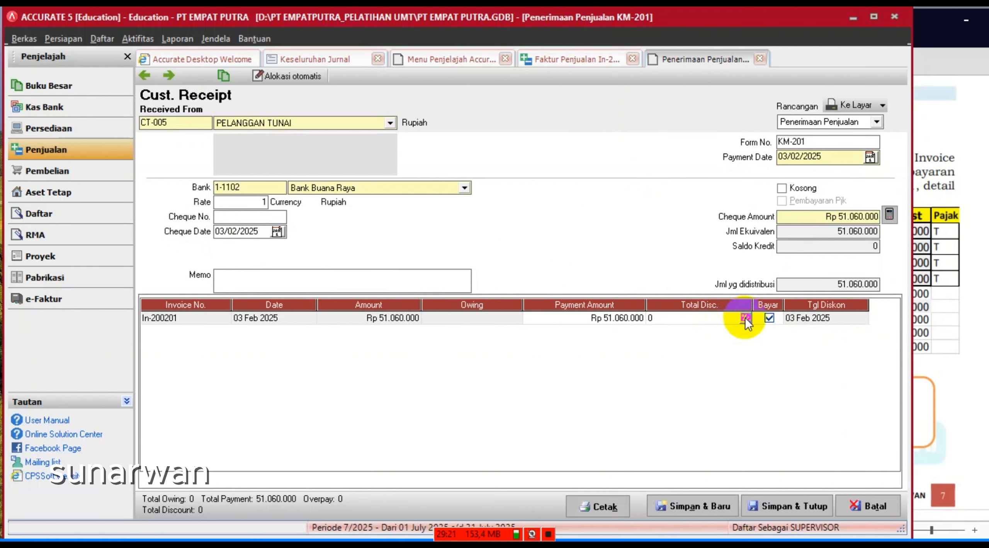
pyautogui.click(745, 319)
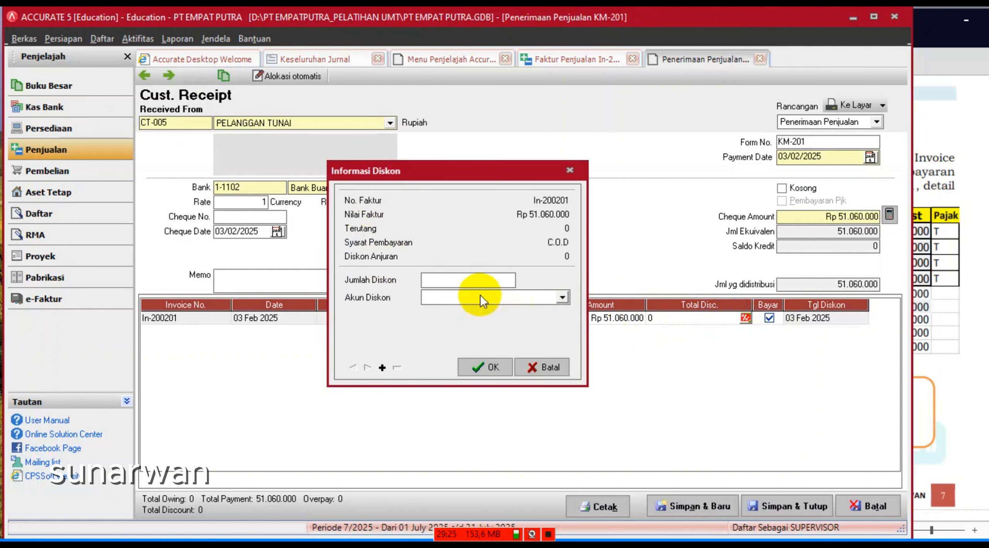
pyautogui.click(463, 281)
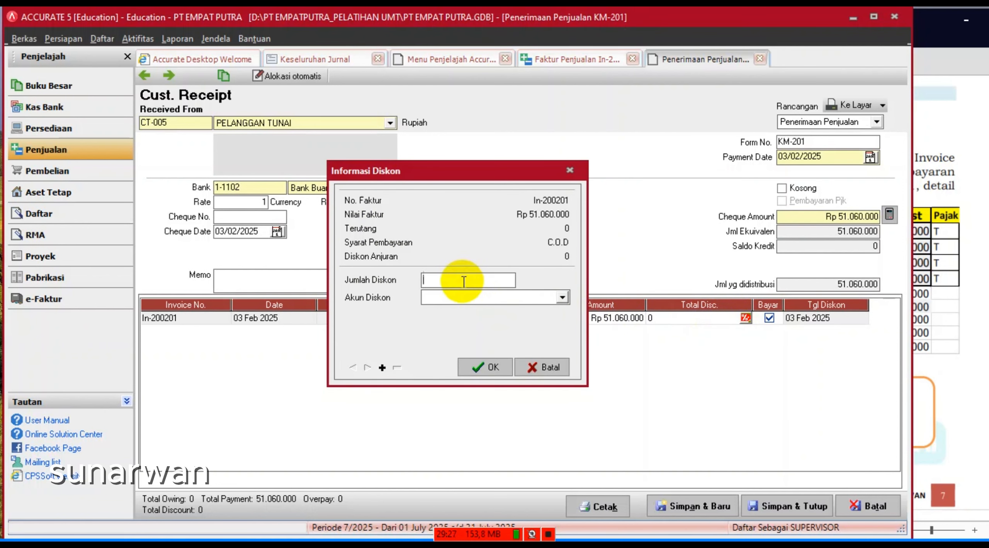
pyautogui.write('30000')
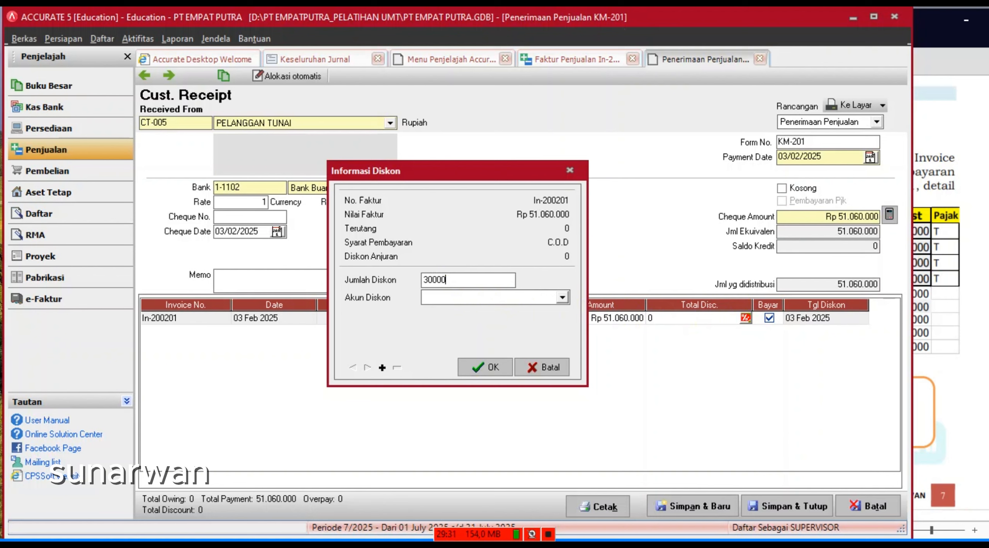
pyautogui.press('BackSpace')
pyautogui.press('BackSpace')
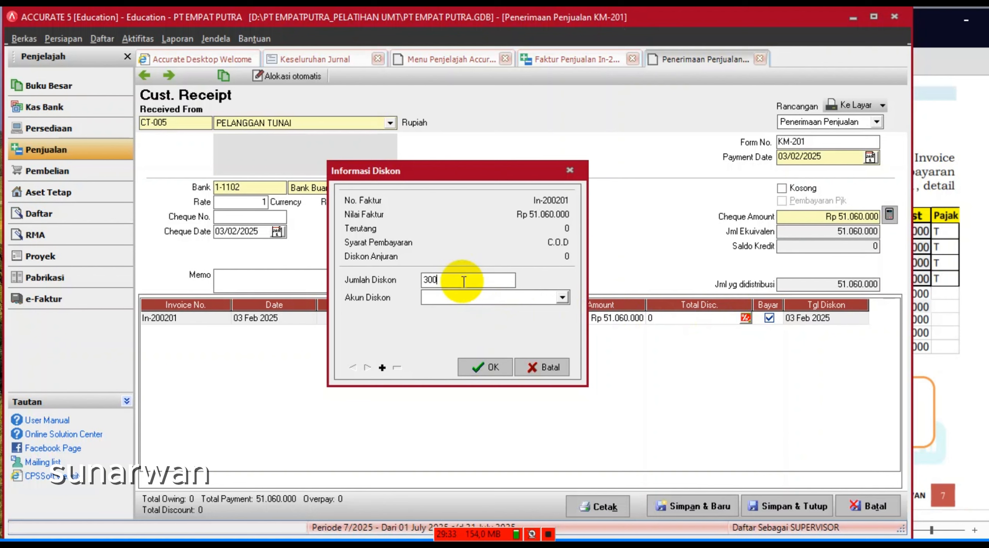
pyautogui.write('000')
# - Book the discount to the Potongan Penjualan account and confirm it
pyautogui.click(561, 297)
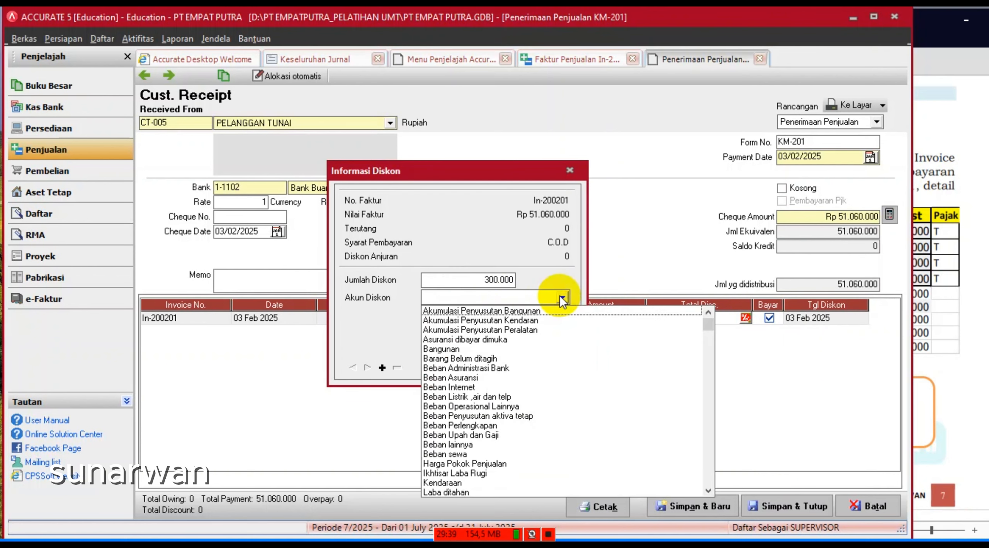
pyautogui.click(708, 487)
pyautogui.click(709, 487)
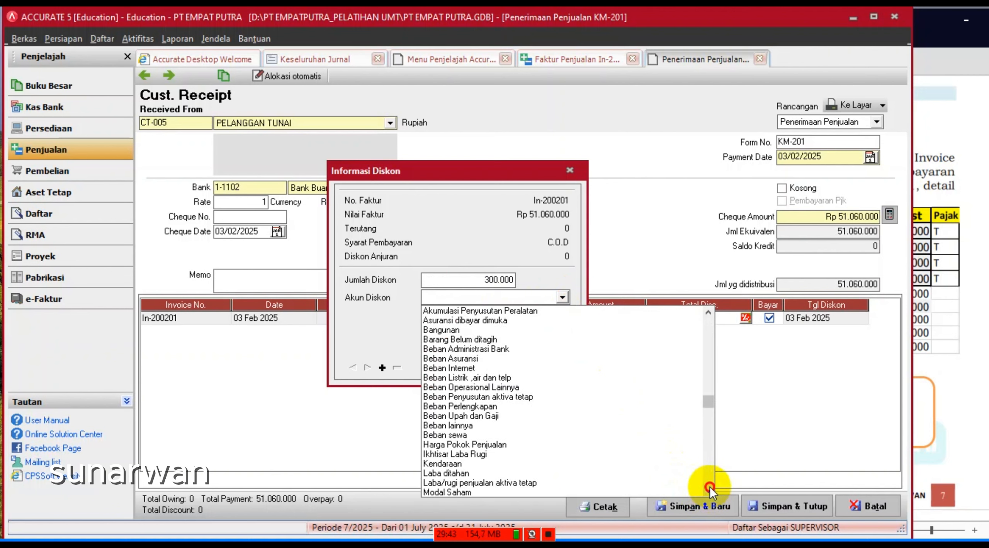
pyautogui.click(709, 486)
pyautogui.click(709, 487)
pyautogui.click(709, 486)
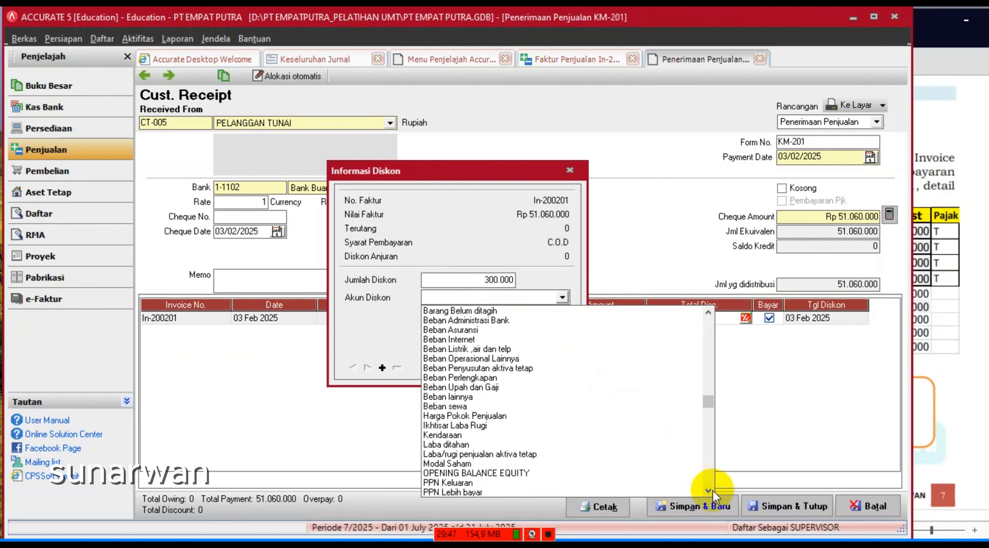
pyautogui.click(710, 492)
pyautogui.click(709, 491)
pyautogui.click(709, 492)
pyautogui.click(710, 491)
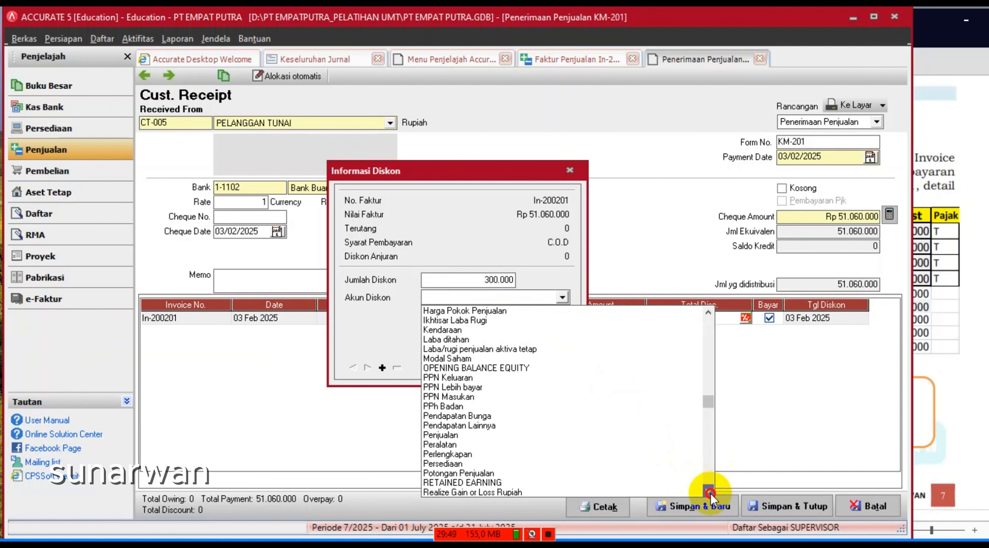
pyautogui.click(710, 492)
pyautogui.click(710, 492)
pyautogui.click(710, 492)
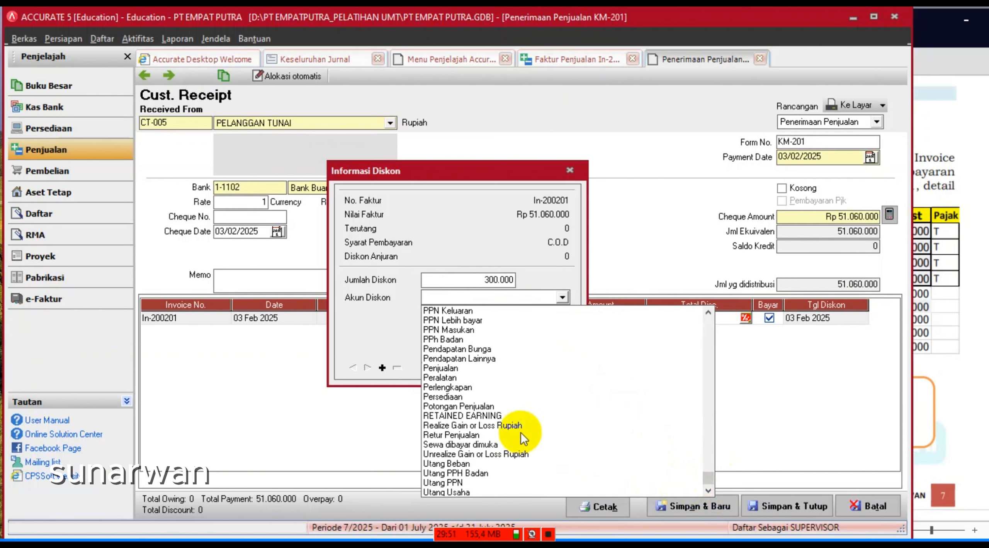
pyautogui.click(485, 407)
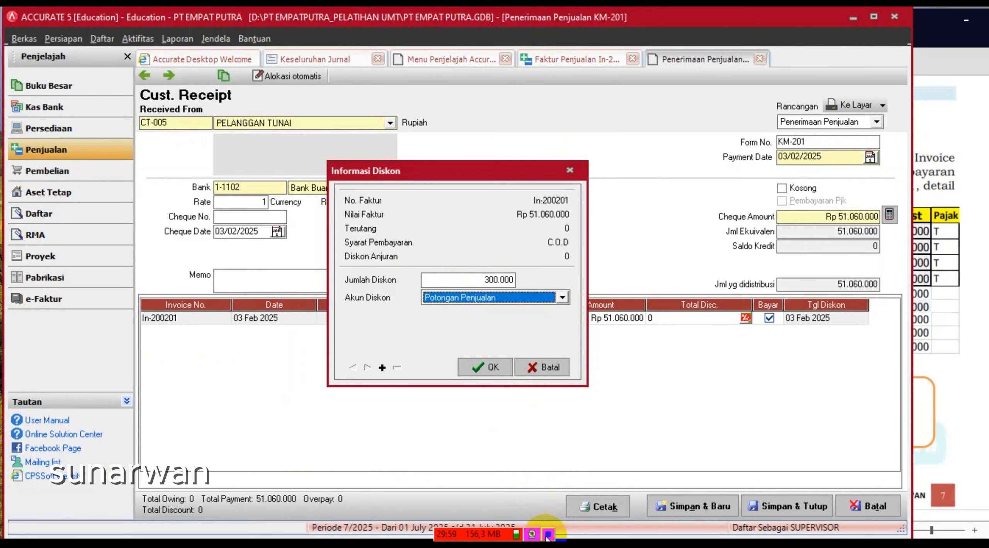
pyautogui.hotkey('alt', 'Tab')
pyautogui.click(366, 441)
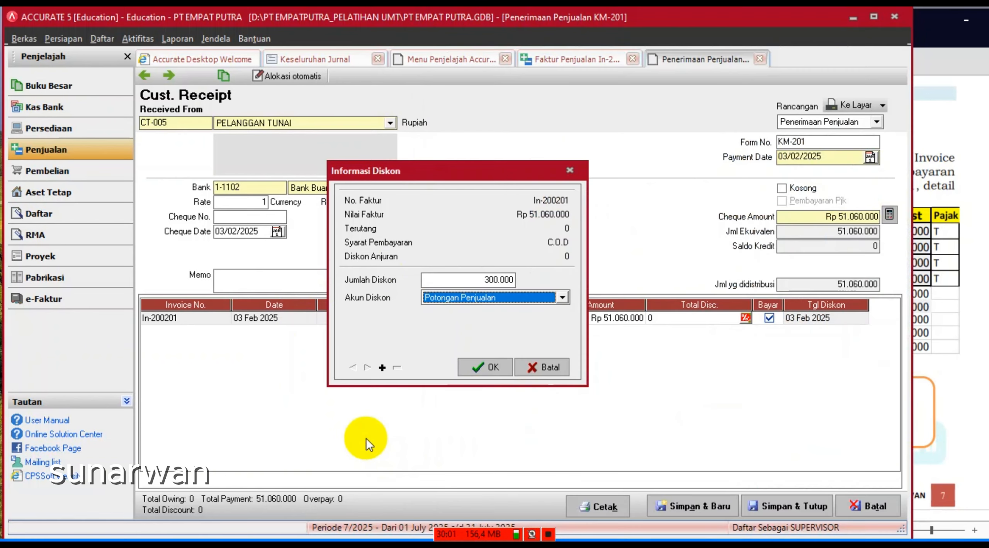
pyautogui.click(487, 372)
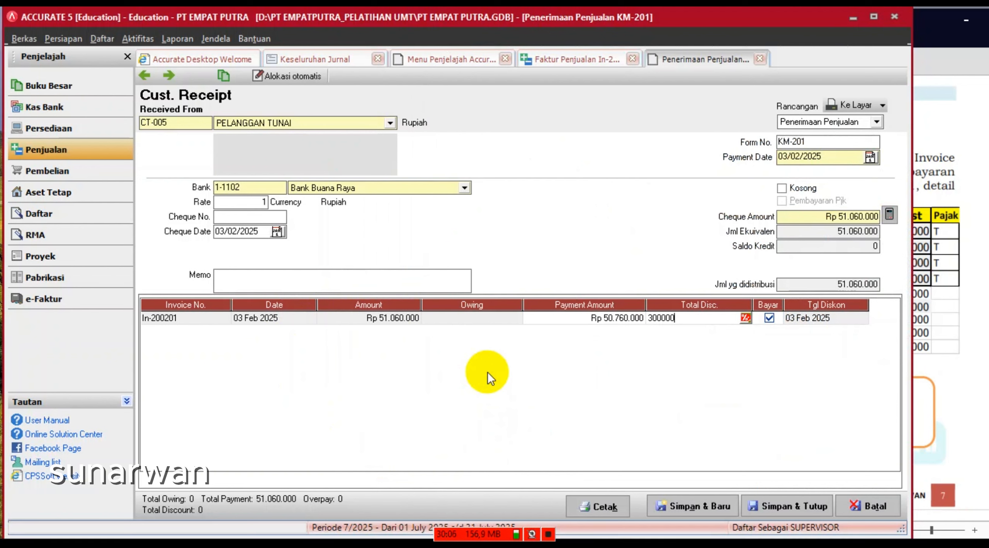
# - Add memo 'PENERIMAAN PENJUALAN TUNAI' and save receipt KM-201 for 50.760.000
pyautogui.click(890, 215)
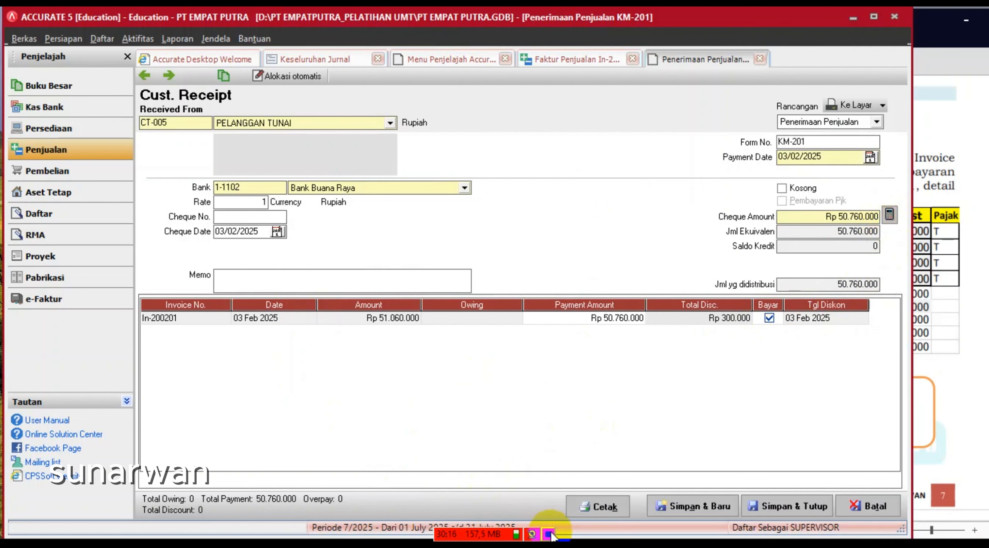
pyautogui.click(260, 286)
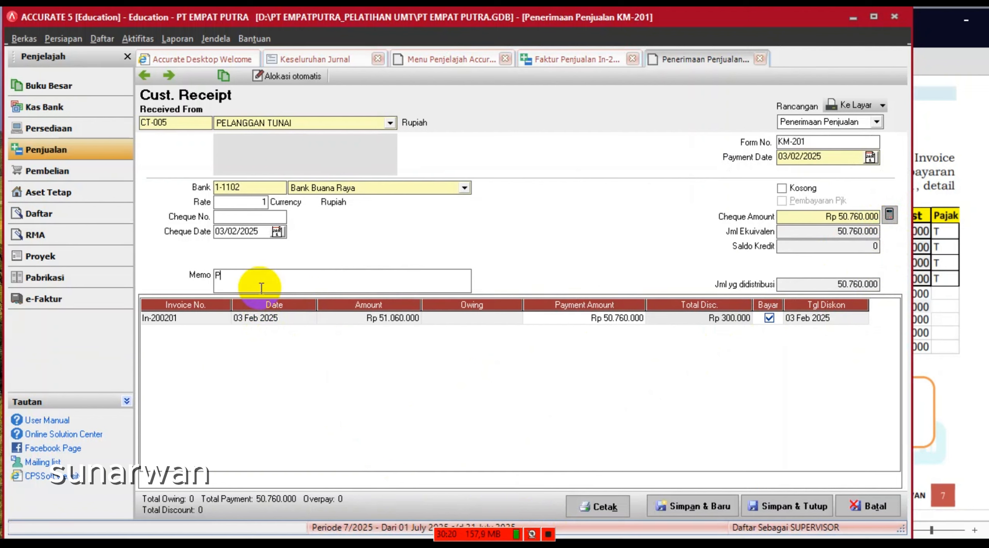
pyautogui.write('PENERIMAAN ')
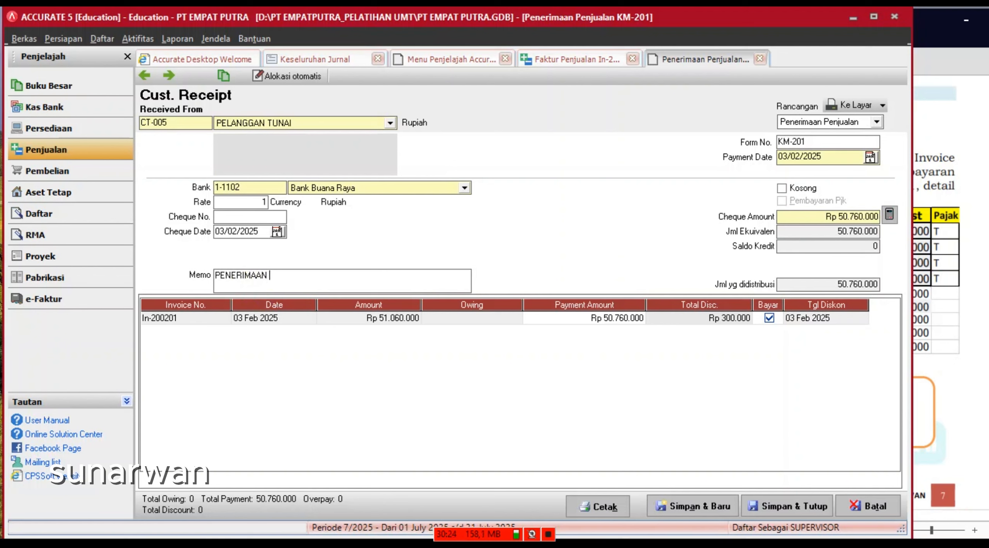
pyautogui.write('PENJUALAN TUNAI')
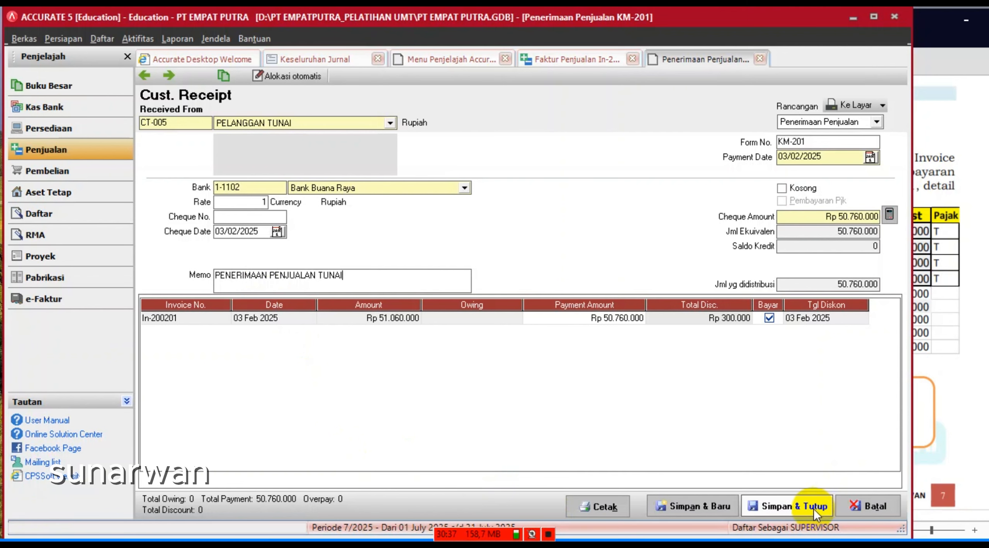
pyautogui.click(803, 513)
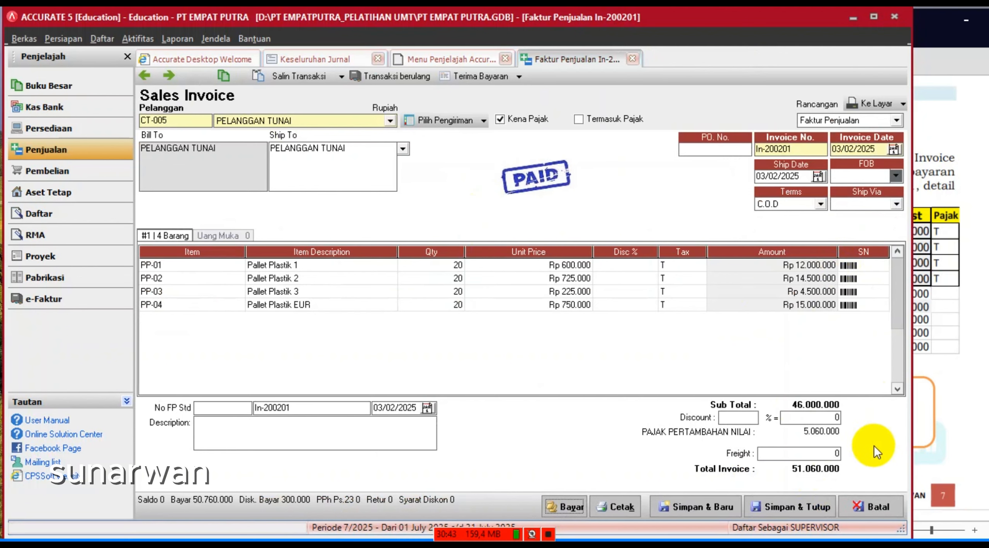
# - Save the paid invoice and refresh Keseluruhan Jurnal to review the In-200201 and KM-201 entries
pyautogui.click(791, 508)
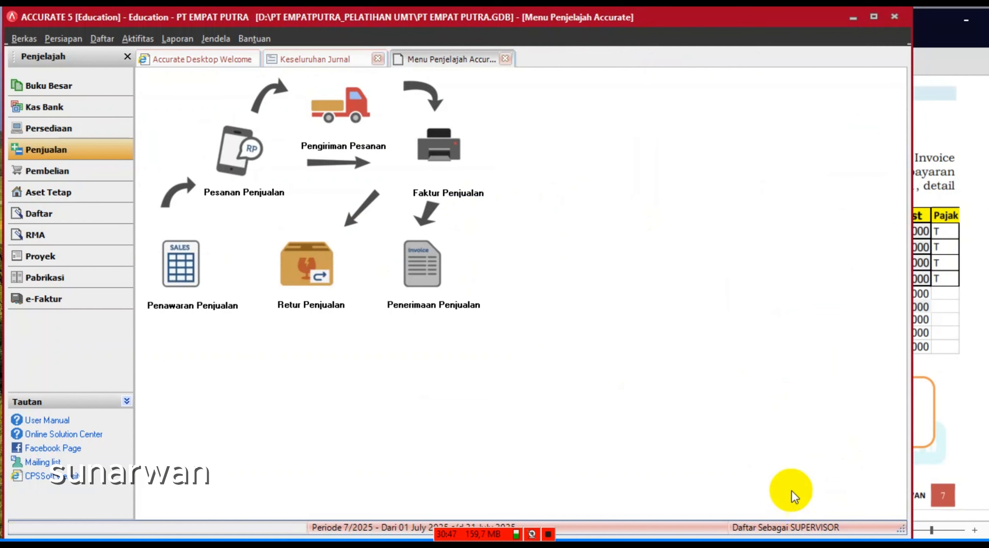
pyautogui.click(337, 65)
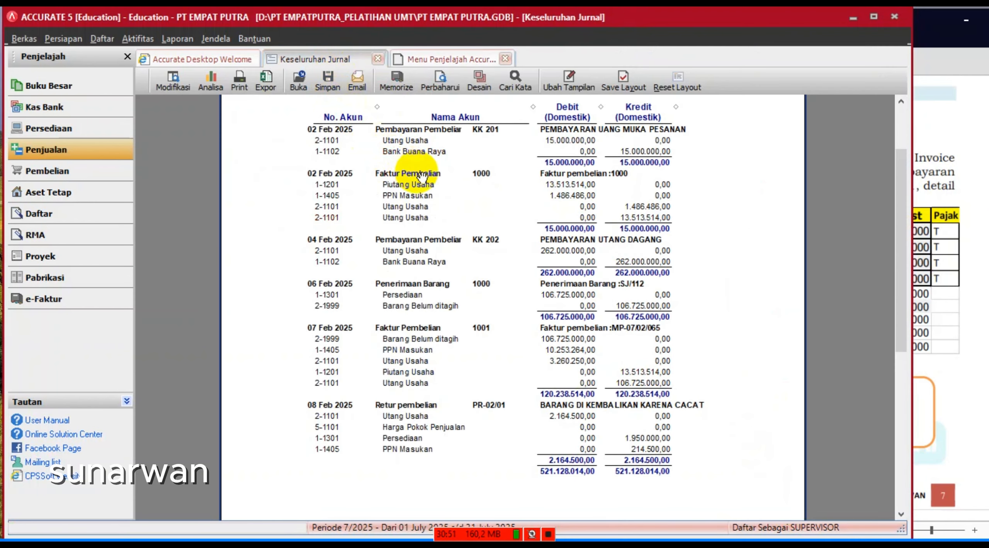
pyautogui.click(445, 82)
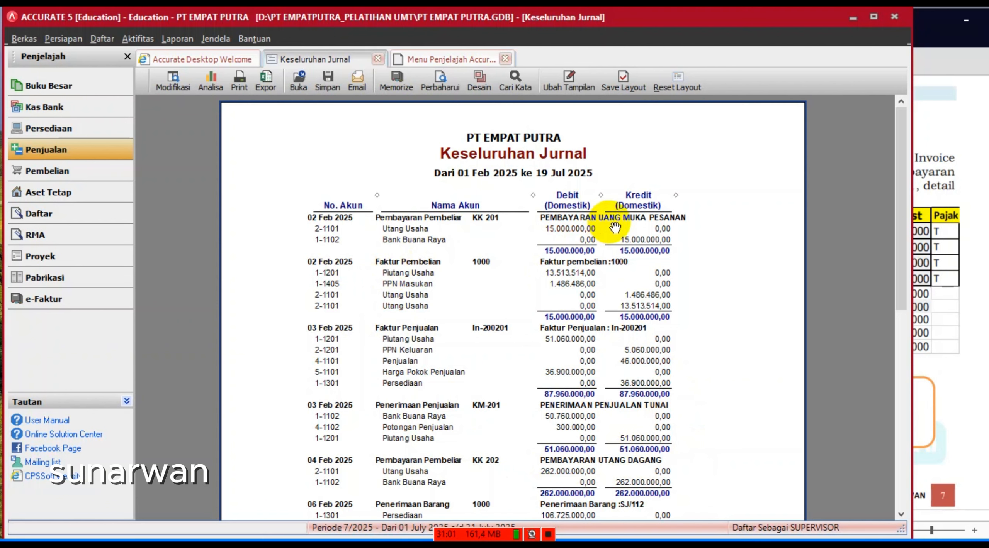
pyautogui.scroll(-1, 615, 227)
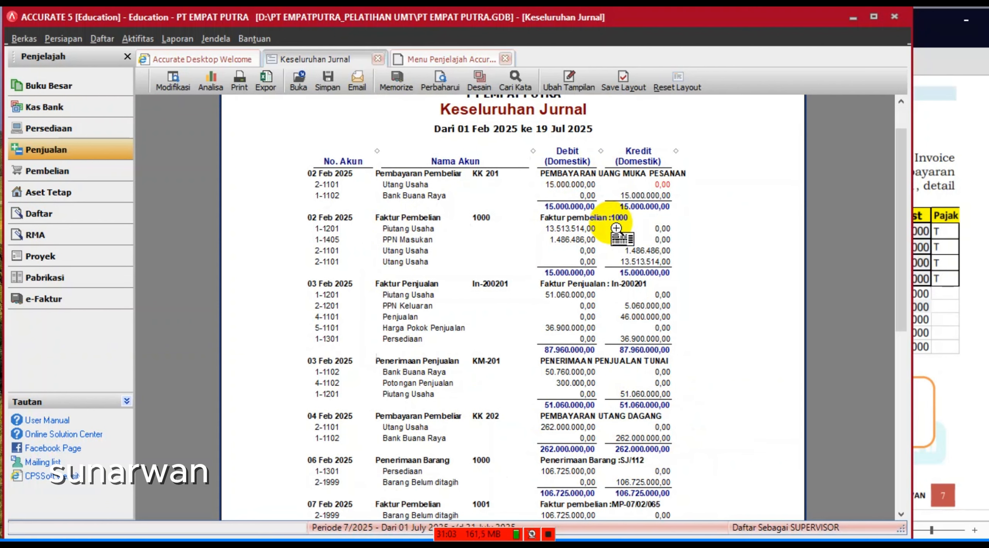
pyautogui.scroll(-2, 616, 228)
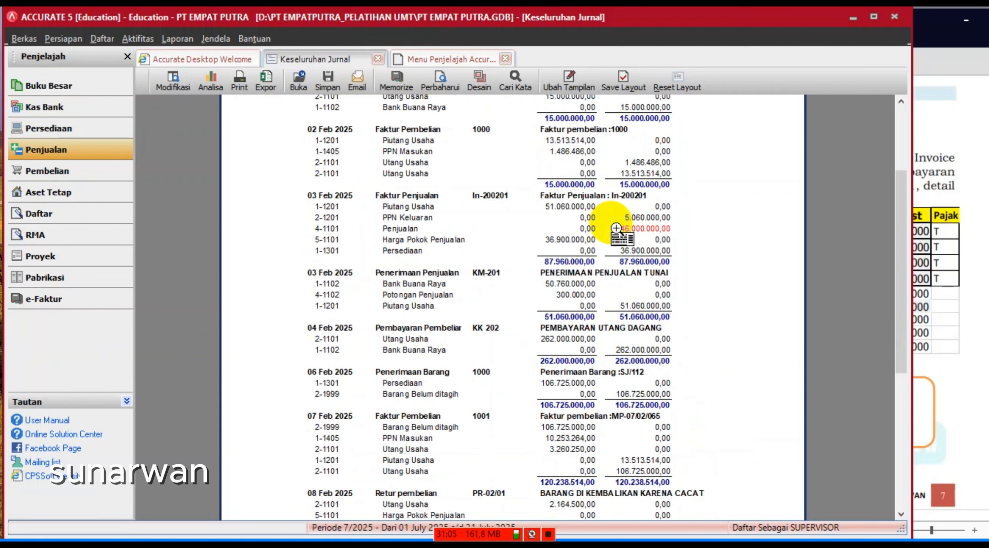
pyautogui.scroll(-1, 616, 229)
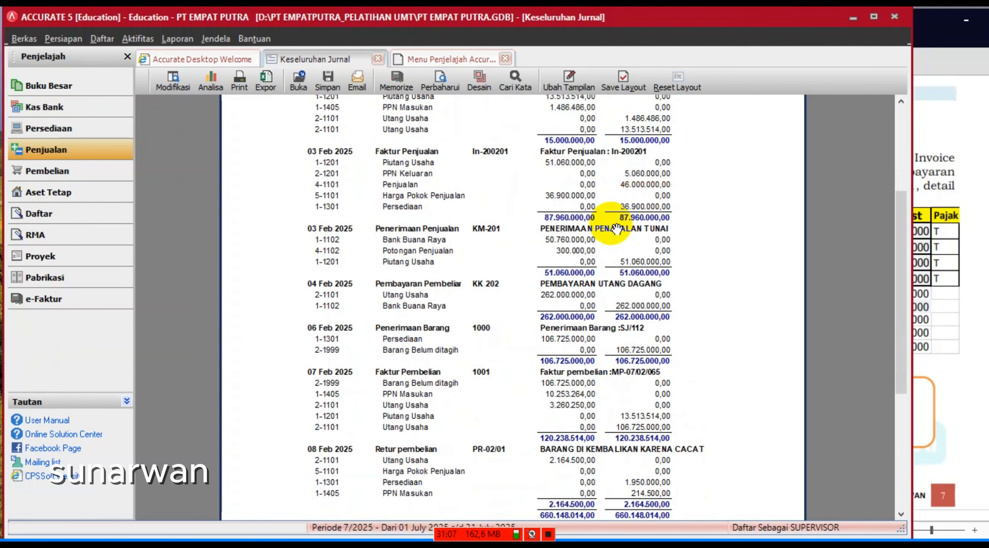
pyautogui.scroll(-1, 616, 228)
pyautogui.scroll(-1, 616, 228)
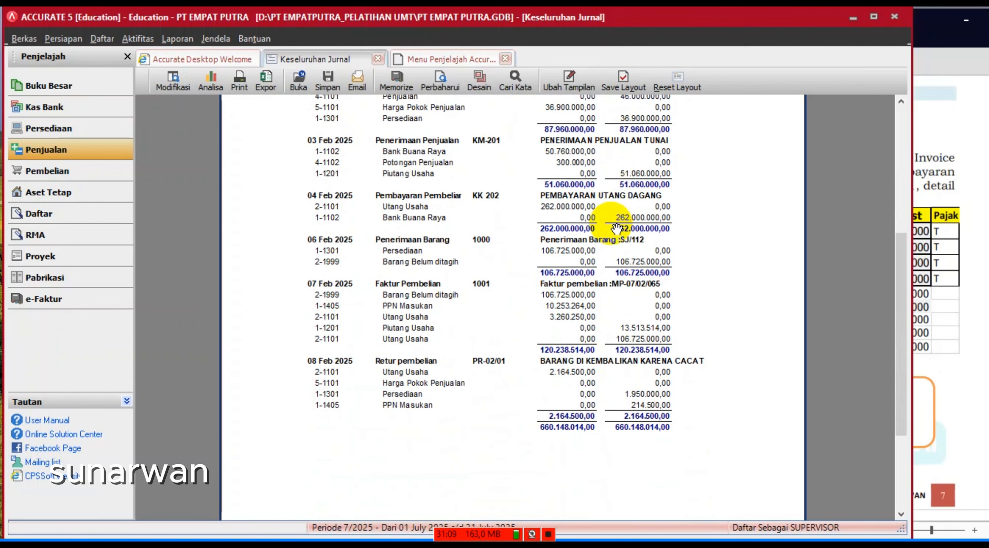
pyautogui.scroll(-1, 616, 228)
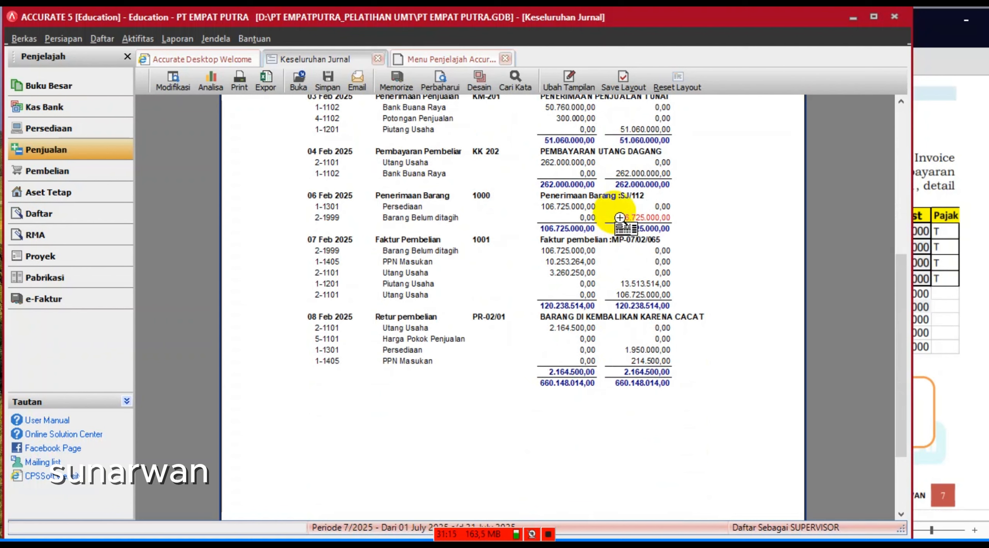
# - Scroll the exercise PDF to page 8's sales order task SO.2-001
pyautogui.click(950, 419)
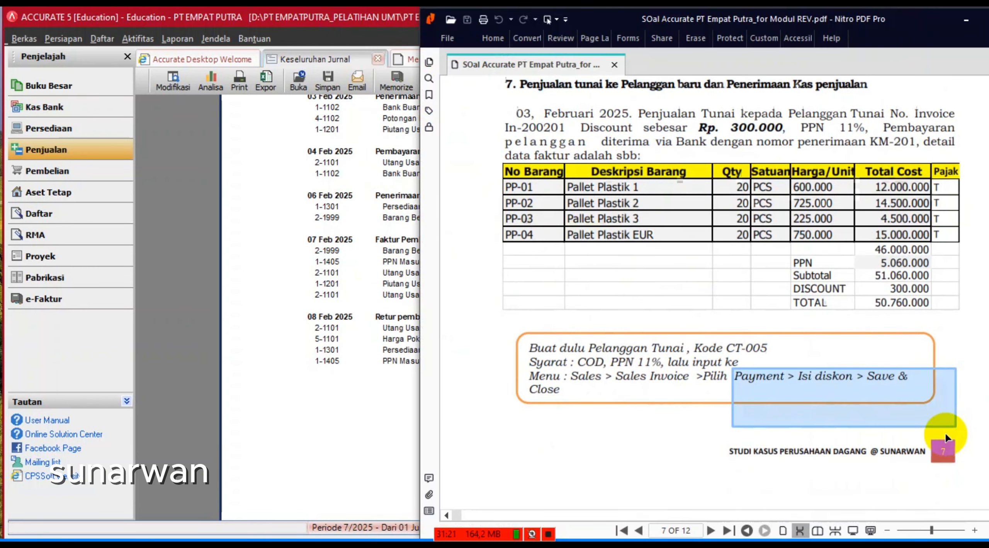
pyautogui.scroll(-2, 945, 433)
pyautogui.scroll(-8, 950, 442)
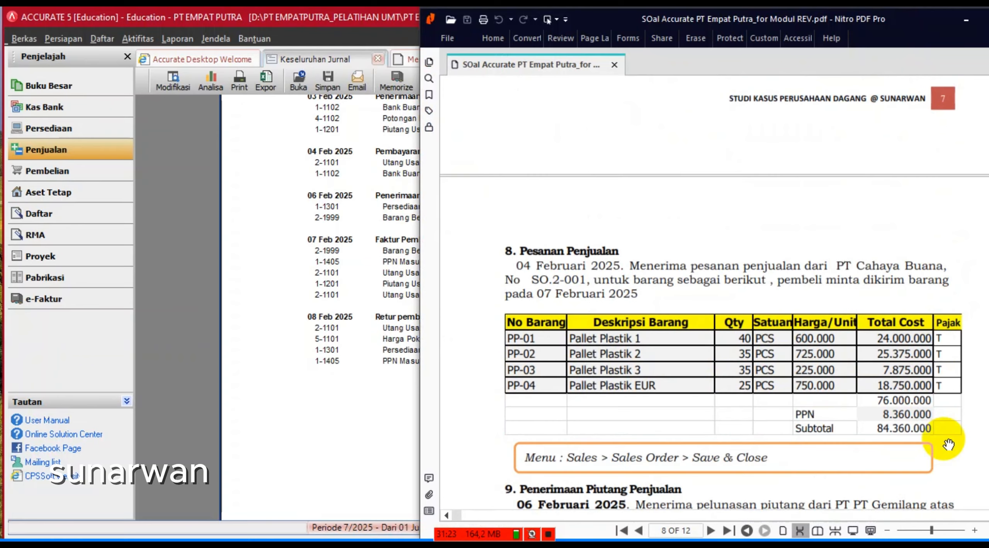
pyautogui.scroll(-1, 949, 445)
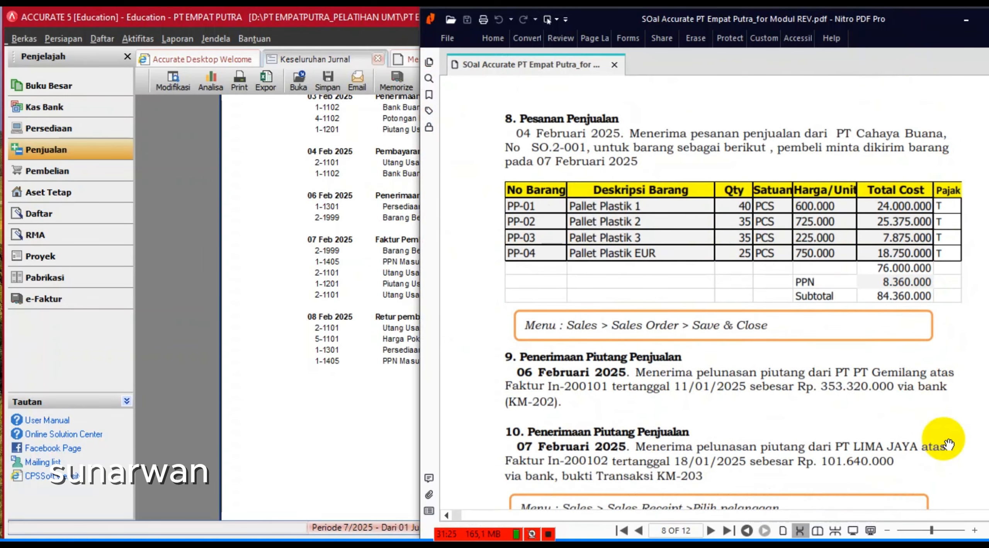
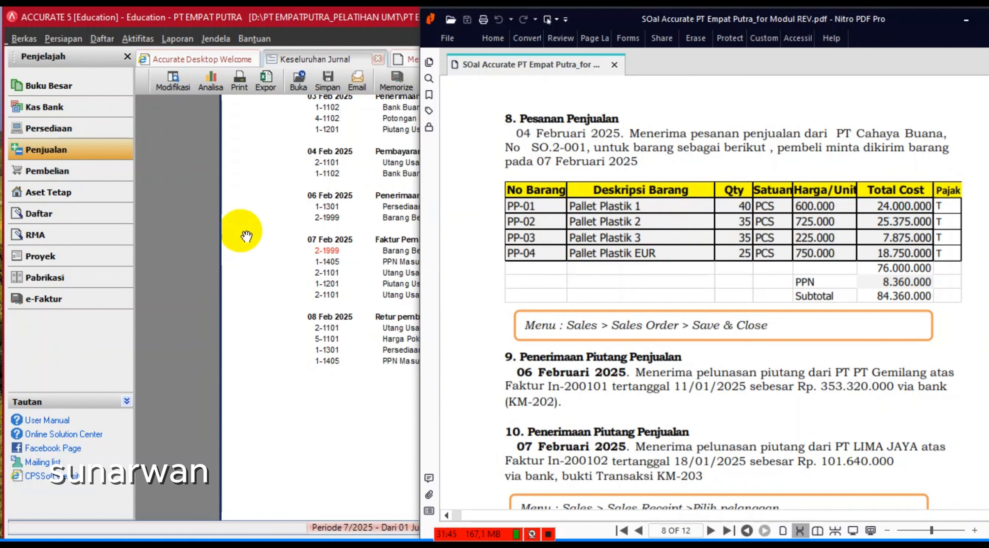
# - From the Penjualan workflow overview, open a blank Sales Order form (SO 1000)
pyautogui.click(267, 200)
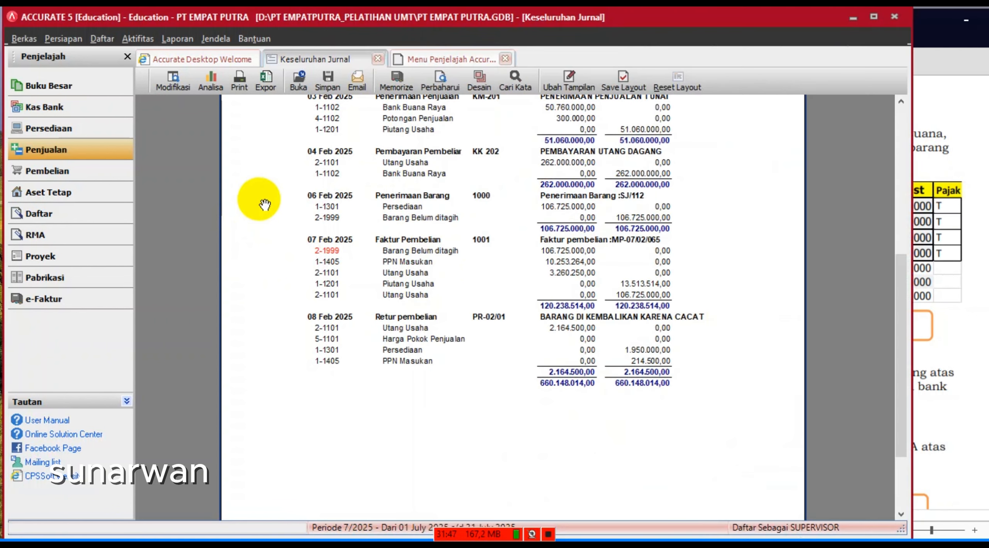
pyautogui.click(60, 151)
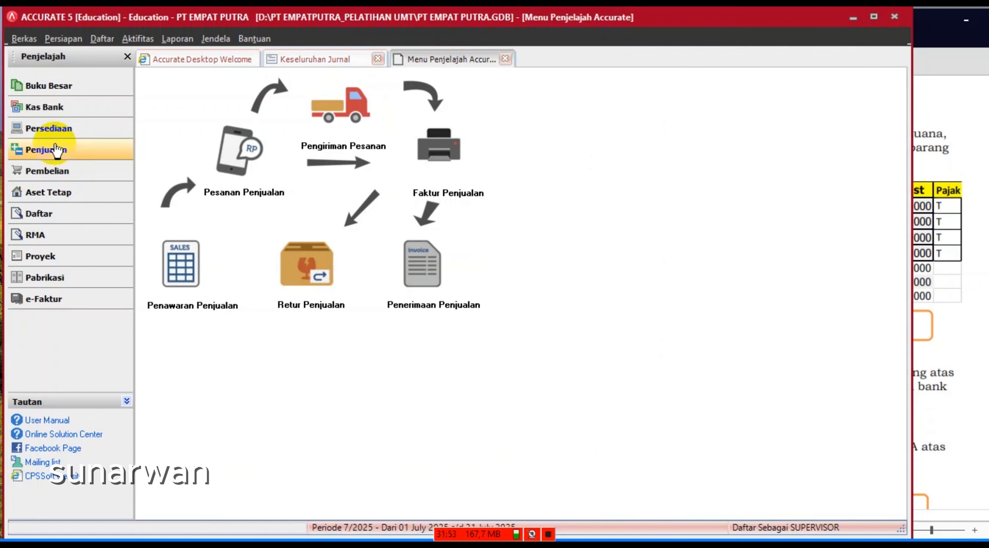
pyautogui.click(937, 210)
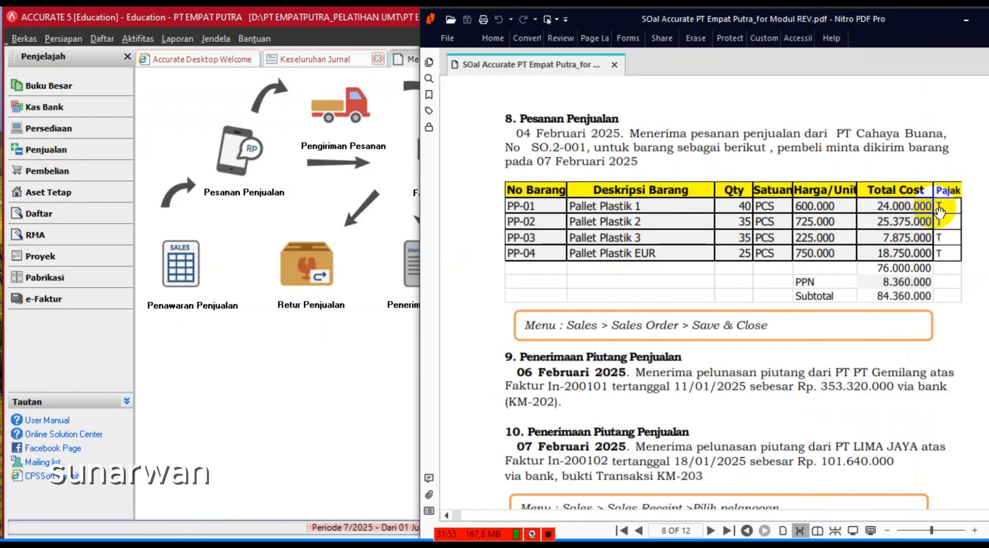
pyautogui.click(262, 373)
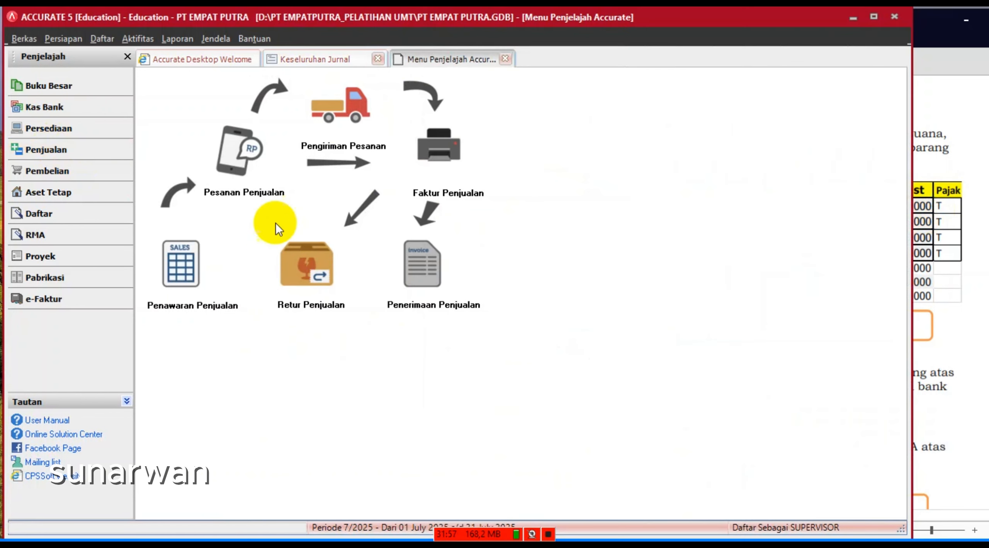
pyautogui.click(224, 166)
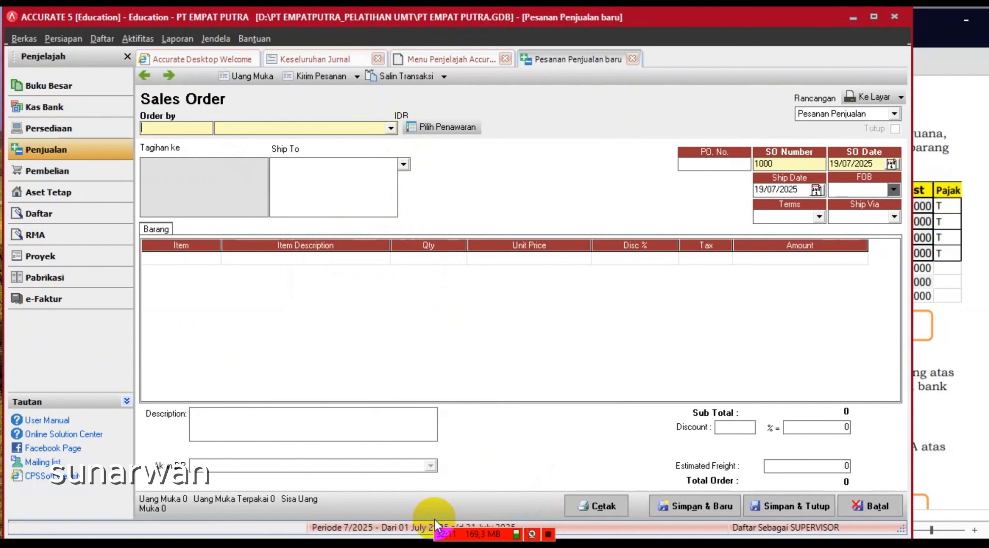
# - Choose PT Cahaya Buana as the customer and number the order SO.2-001
pyautogui.click(391, 128)
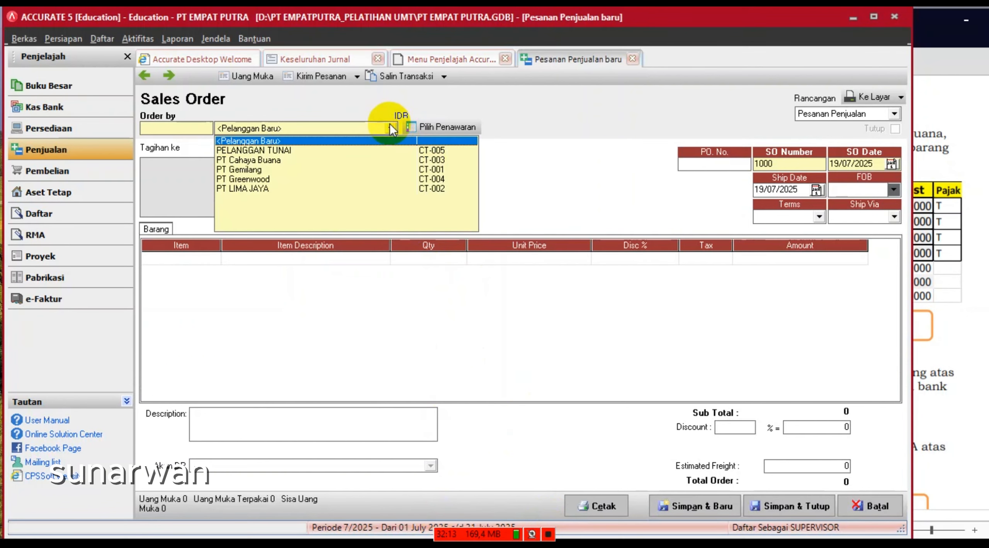
pyautogui.click(269, 160)
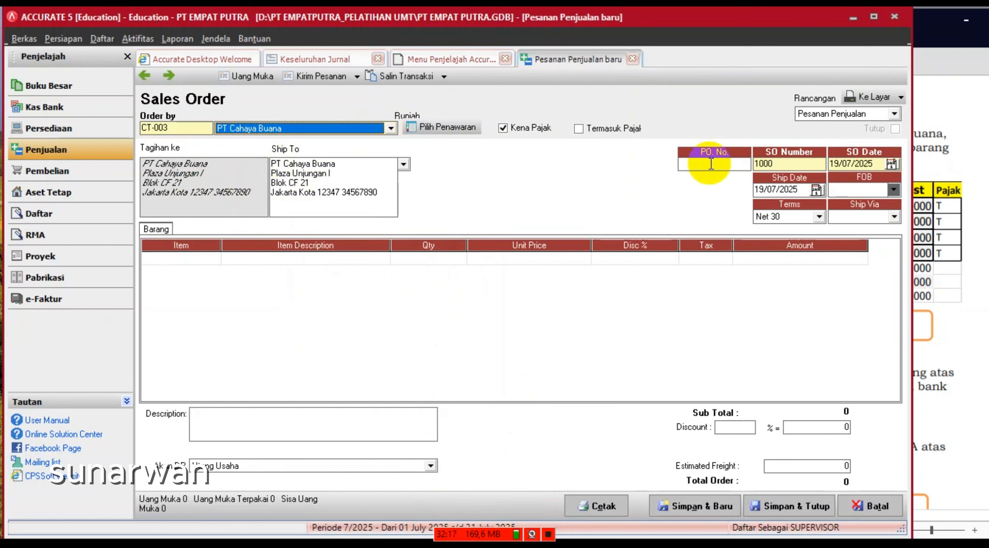
pyautogui.click(789, 167)
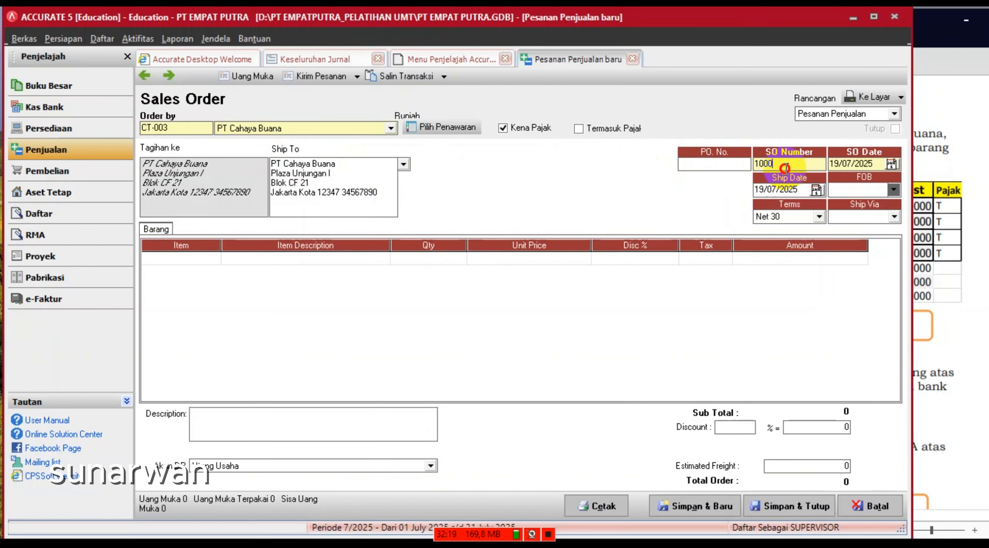
pyautogui.click(722, 166)
pyautogui.click(790, 167)
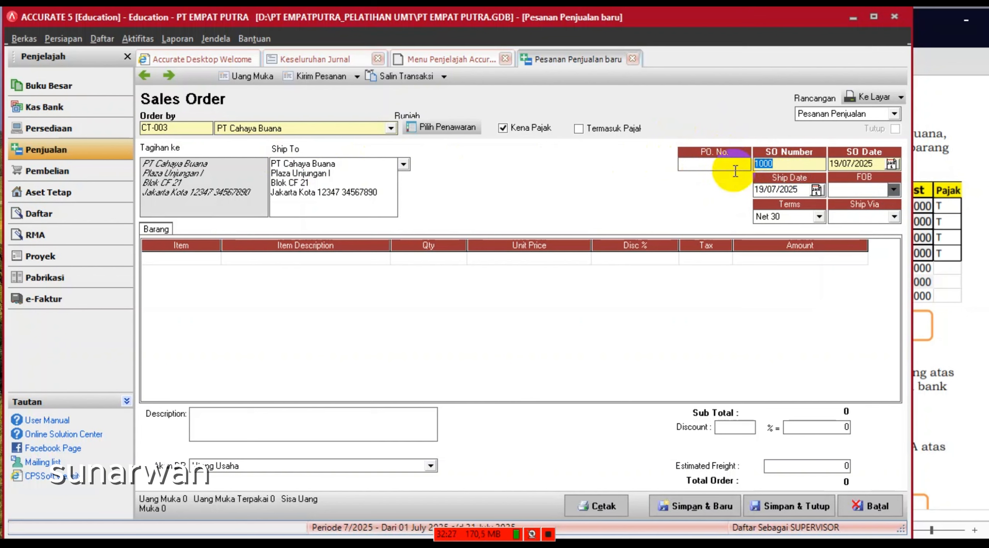
pyautogui.write('SO.2')
pyautogui.press('BackSpace')
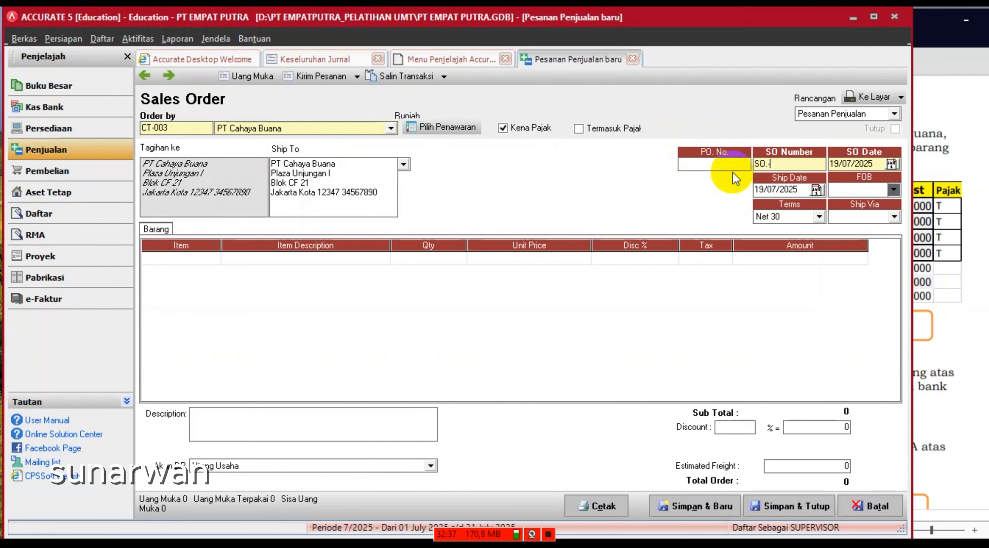
pyautogui.write('2')
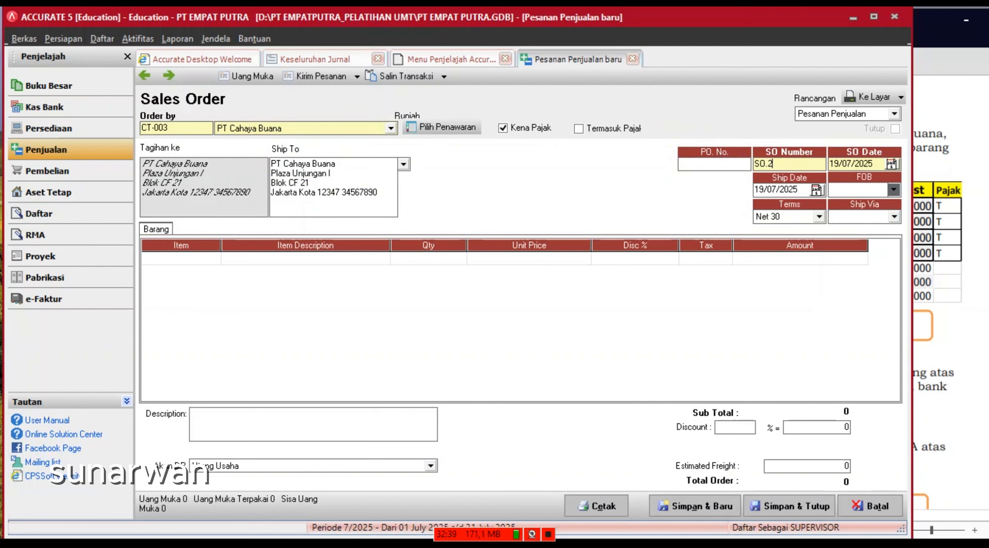
pyautogui.write('-001')
# - Date the order 04/02/2025 with a ship date of 07/02/2025
pyautogui.press('Tab')
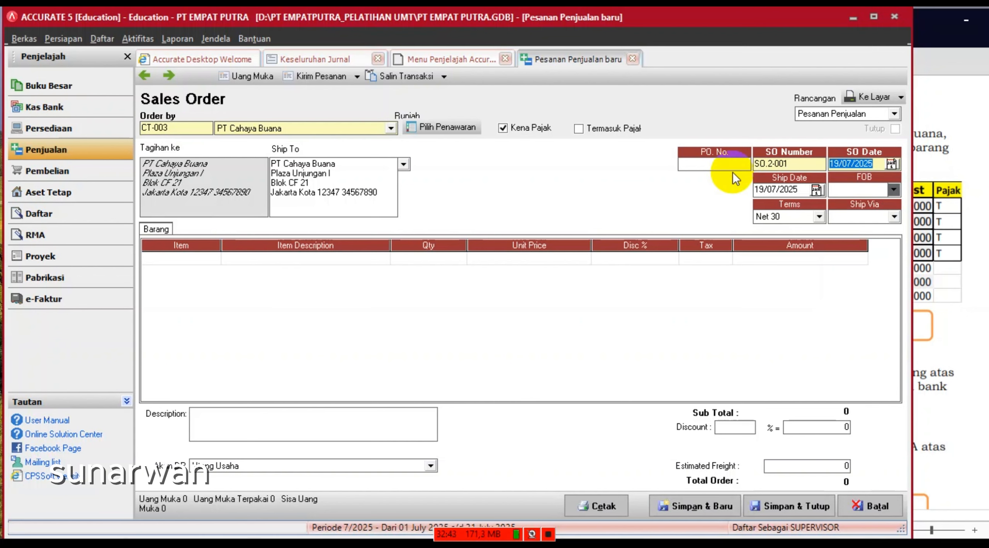
pyautogui.write('04/02/2025')
pyautogui.press('Tab')
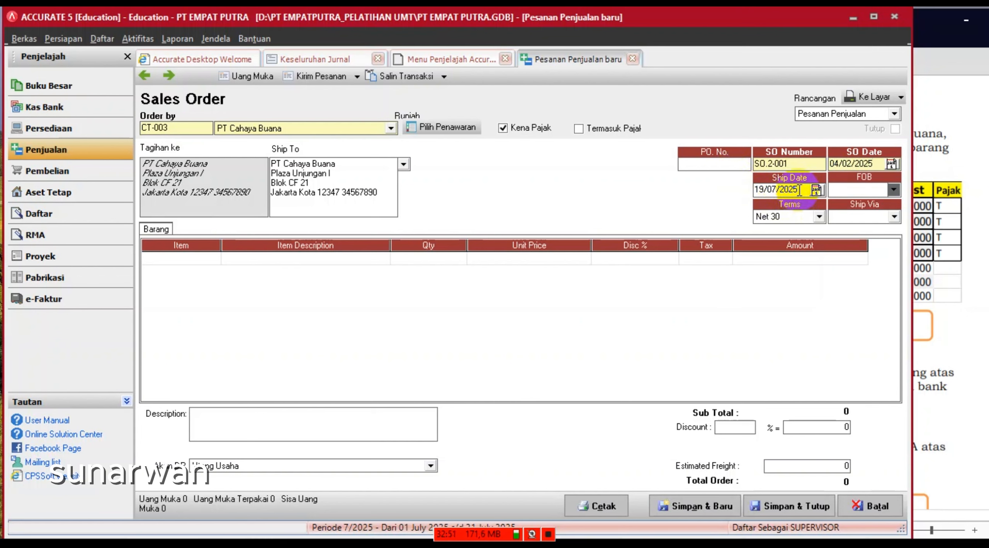
pyautogui.write('07/0')
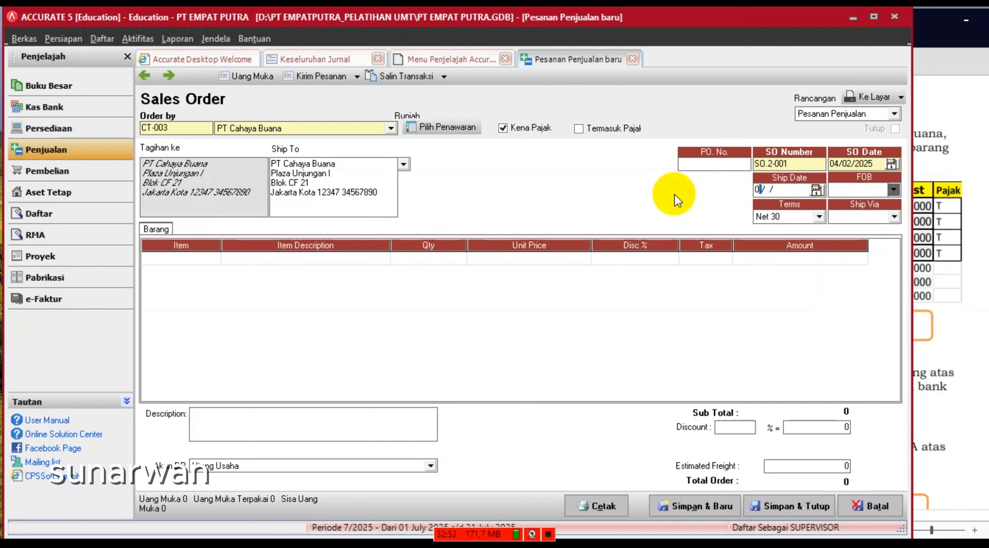
pyautogui.write('2/2025')
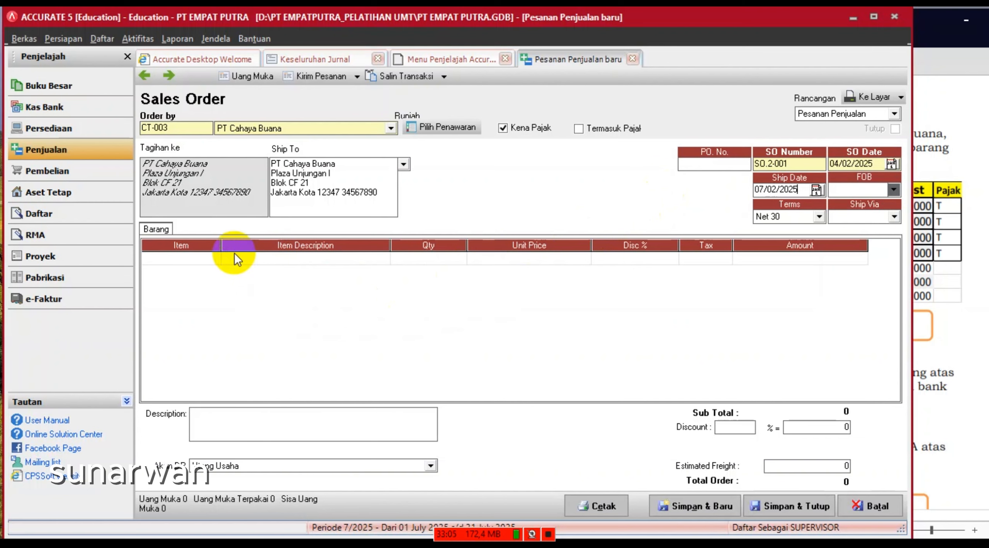
# - Add Pallet Plastik 1 to the order with quantity 40
pyautogui.click(213, 261)
pyautogui.click(213, 258)
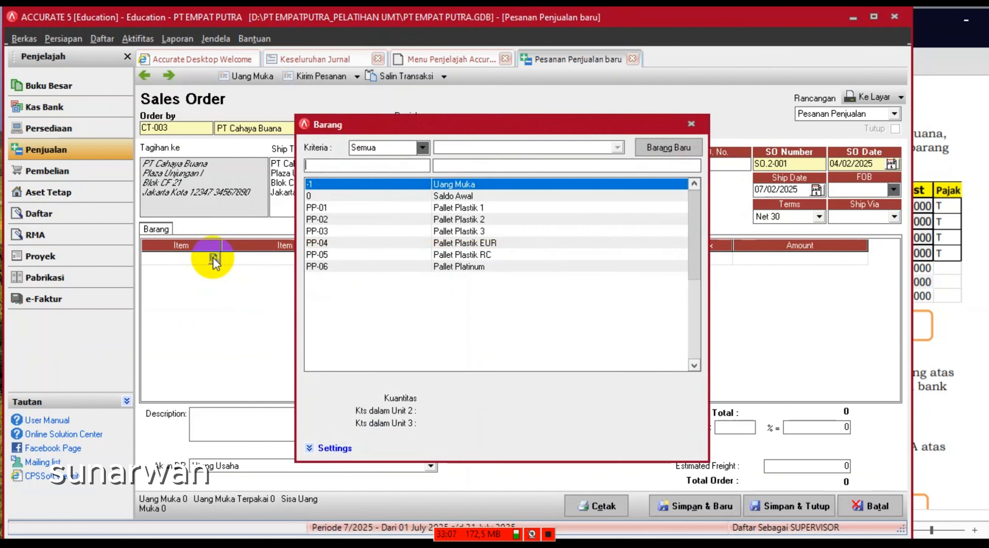
pyautogui.doubleClick(476, 209)
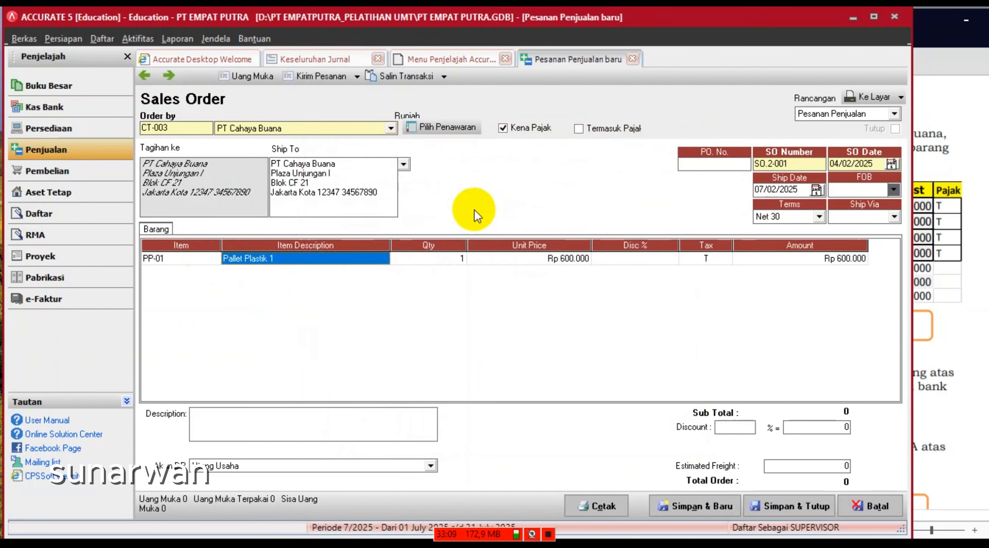
pyautogui.click(452, 261)
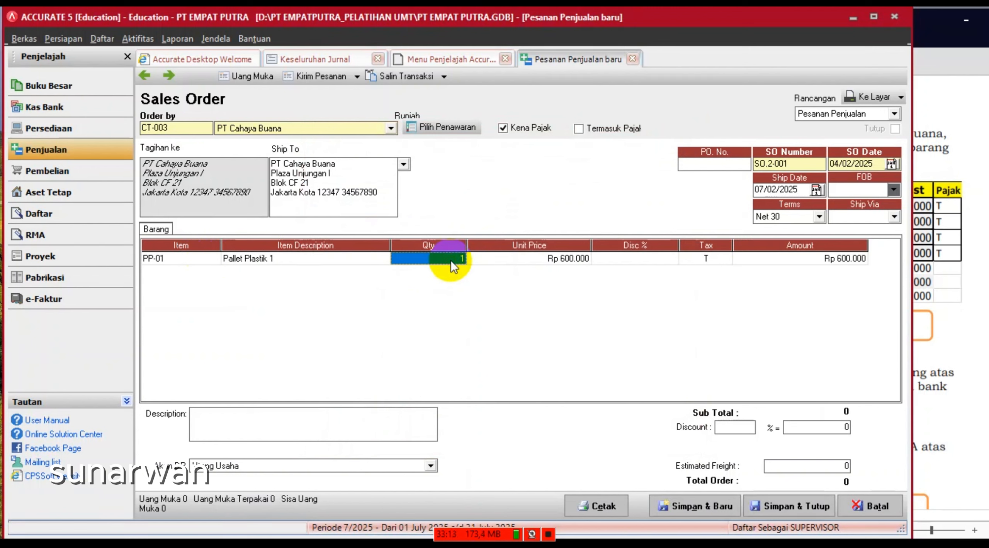
pyautogui.write('40')
pyautogui.press('Tab')
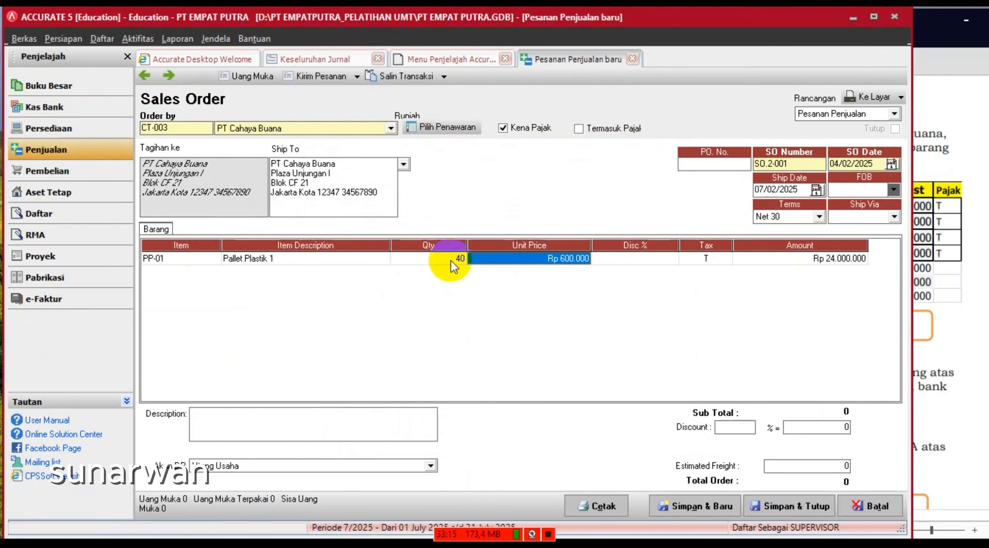
pyautogui.press('Tab')
pyautogui.press('Tab')
pyautogui.press('Tab')
pyautogui.press('Tab')
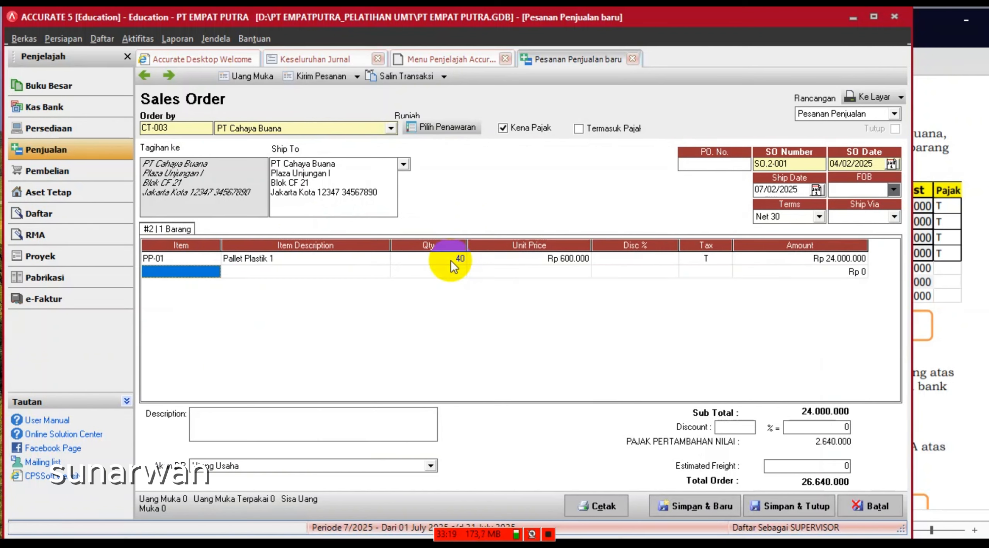
# - Add Pallet Plastik 2 as a second line with quantity 35
pyautogui.click(213, 275)
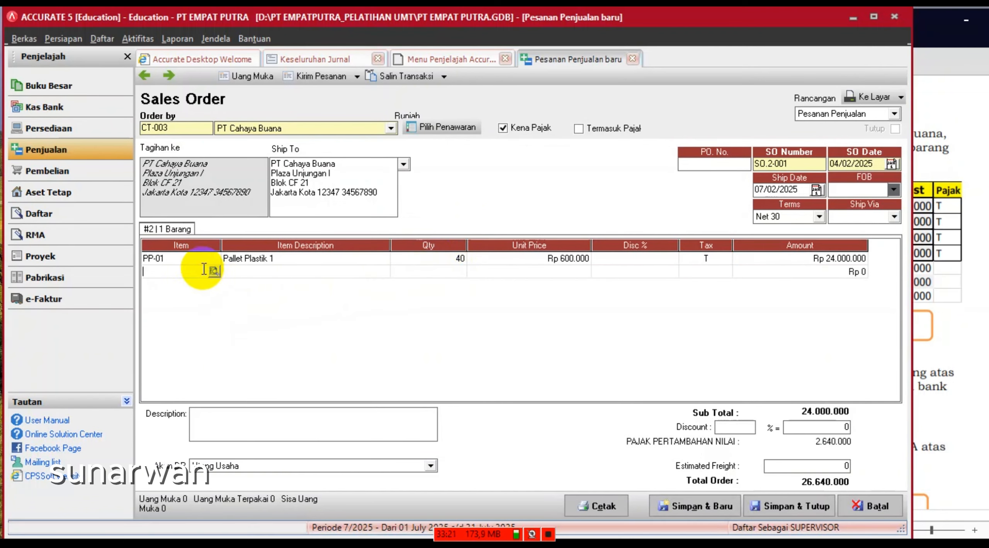
pyautogui.click(214, 270)
pyautogui.click(446, 224)
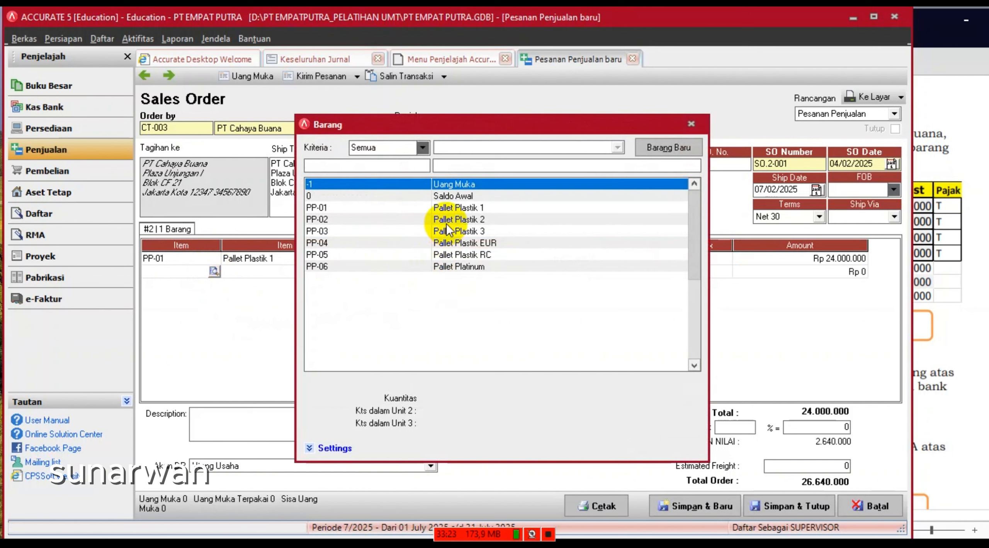
pyautogui.doubleClick(448, 222)
pyautogui.click(455, 271)
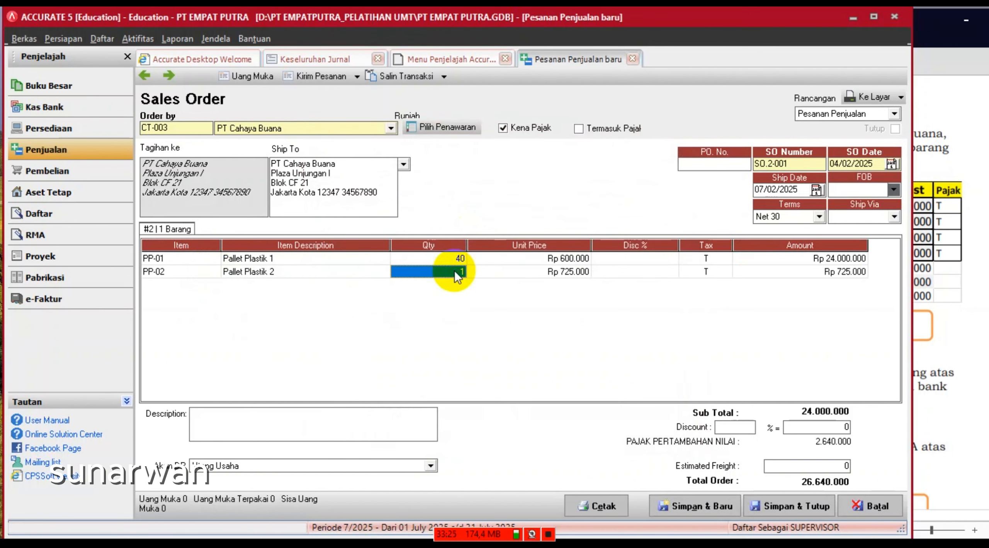
pyautogui.write('35')
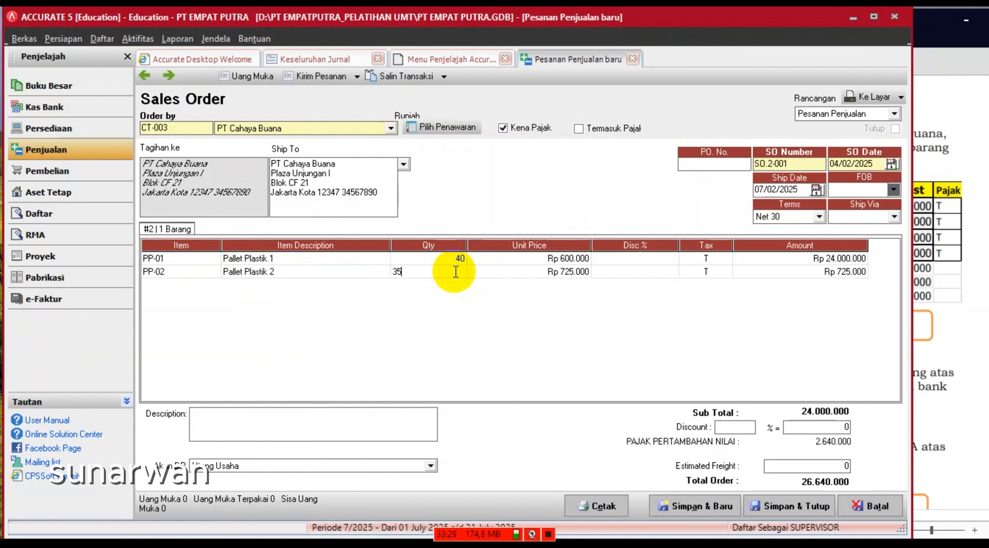
pyautogui.press('Tab')
pyautogui.press('Tab')
pyautogui.press('Tab')
pyautogui.press('Tab')
pyautogui.press('Tab')
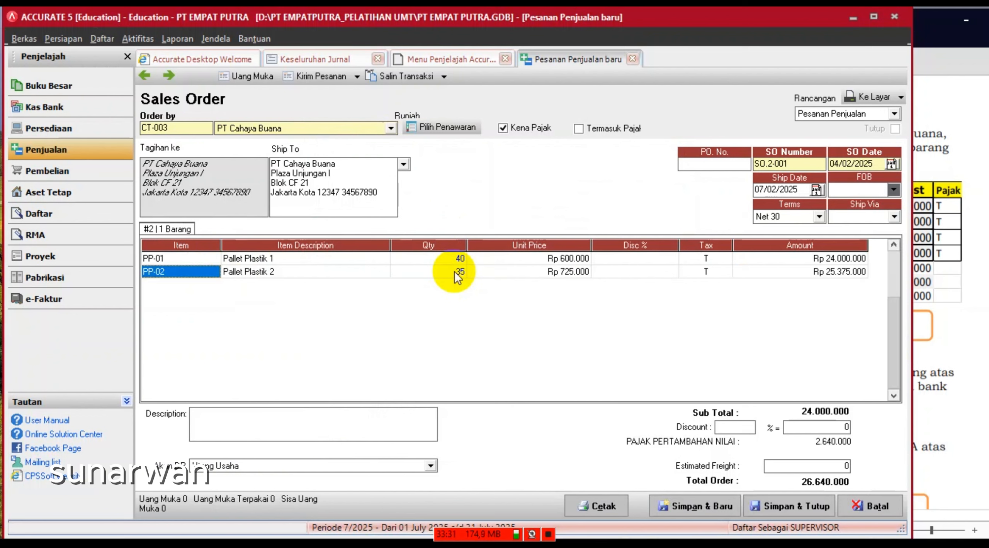
# - Add Pallet Plastik 3 as a third line with quantity 35
pyautogui.press('Down')
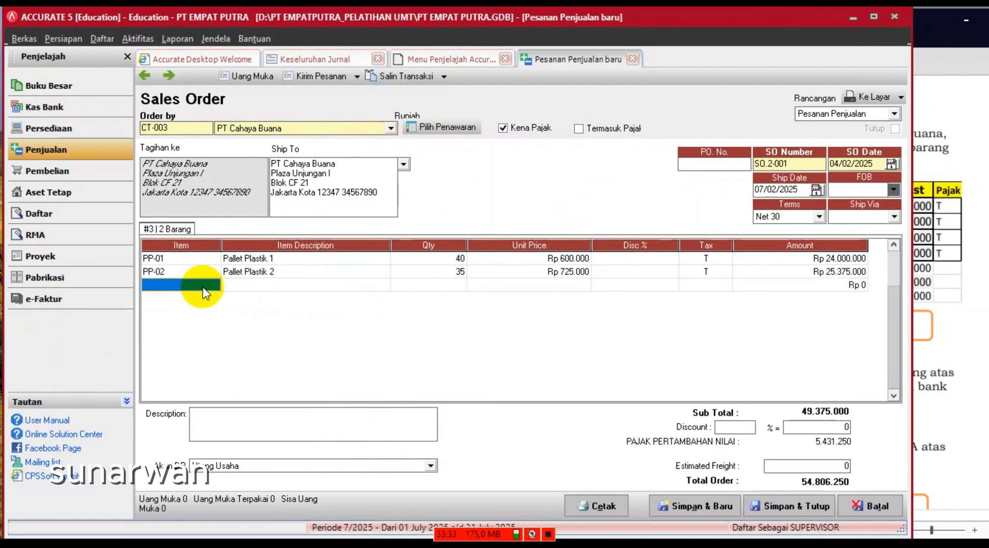
pyautogui.doubleClick(213, 285)
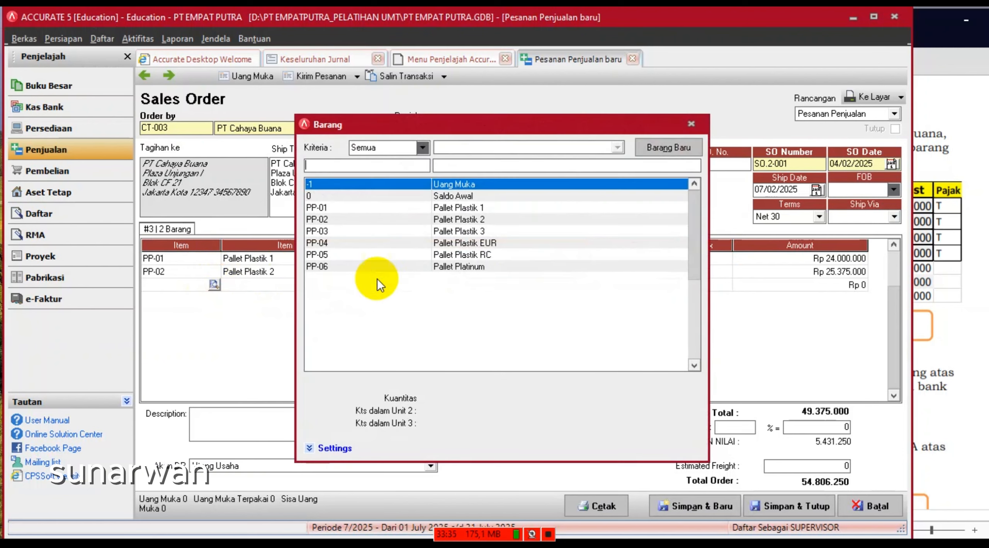
pyautogui.doubleClick(464, 231)
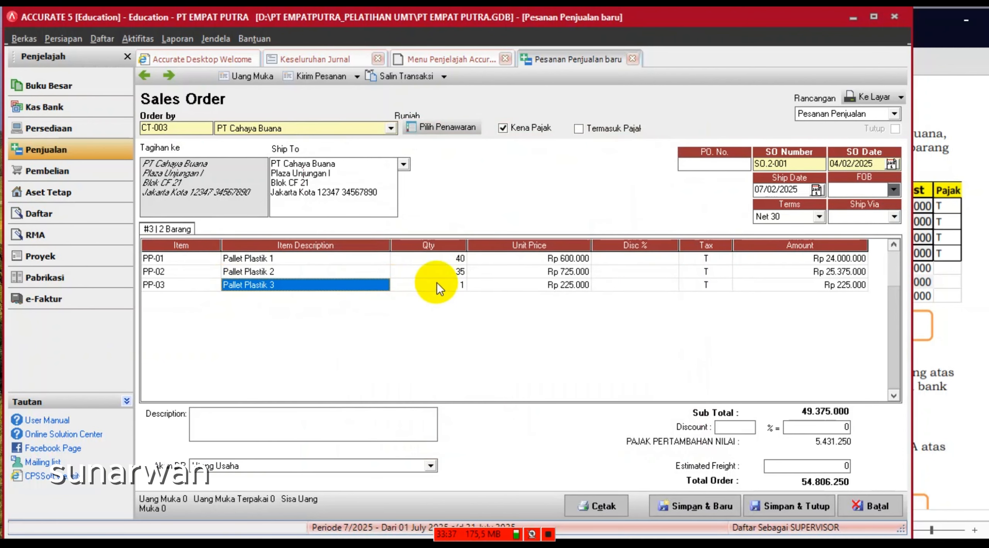
pyautogui.click(436, 285)
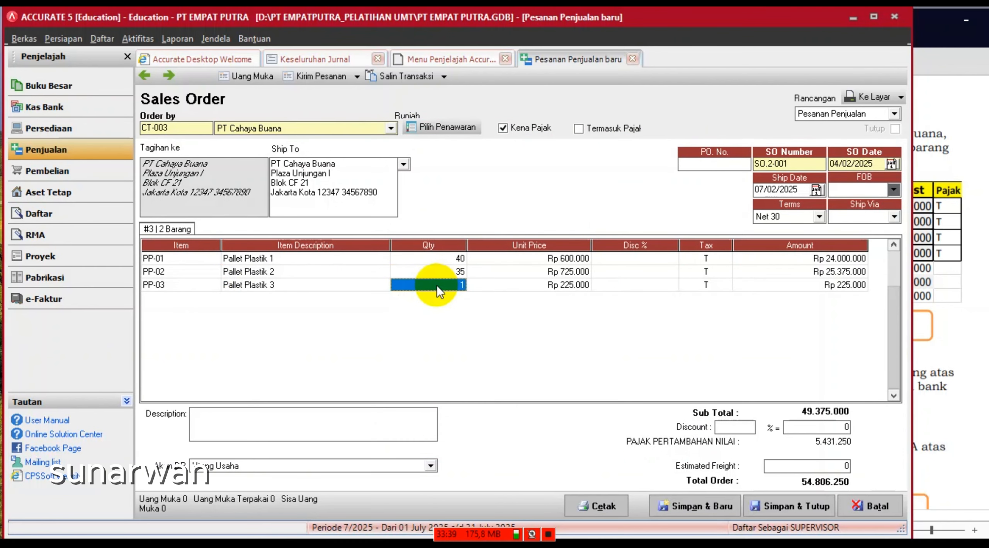
pyautogui.write('35')
pyautogui.press('Tab')
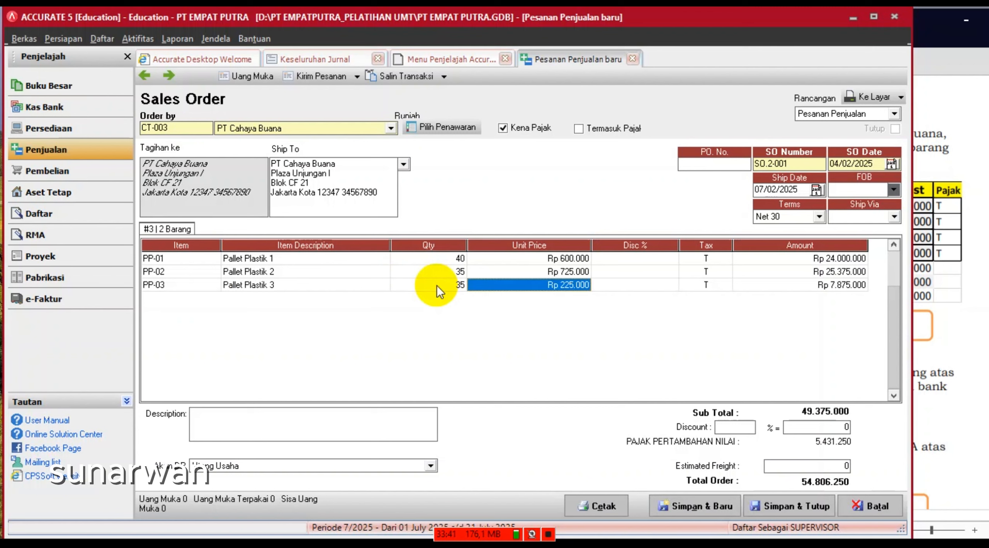
pyautogui.press('Tab')
pyautogui.press('Tab')
pyautogui.press('Tab')
pyautogui.press('Tab')
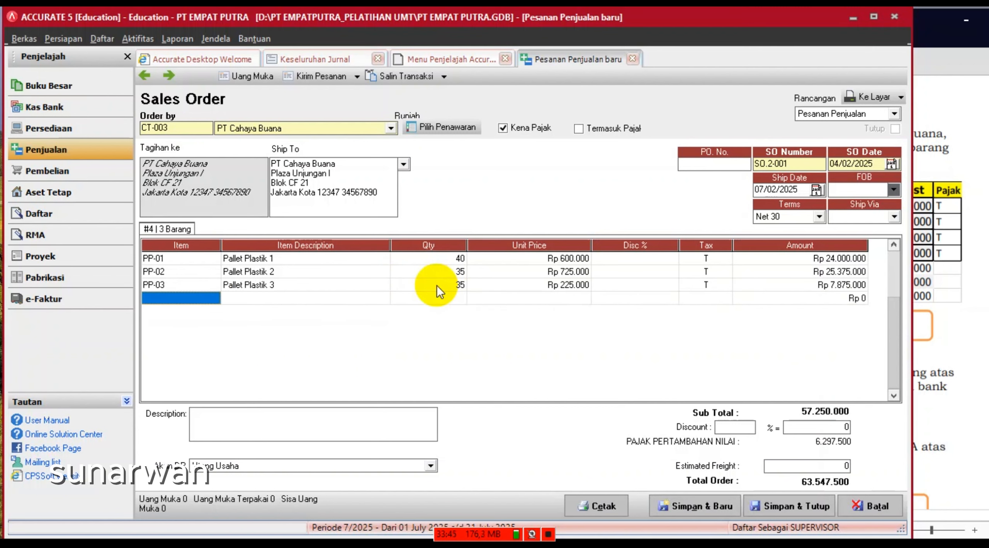
# - Add Pallet Plastik EUR with quantity 25, then save and close the 84.360.000 order
pyautogui.click(195, 300)
pyautogui.click(214, 299)
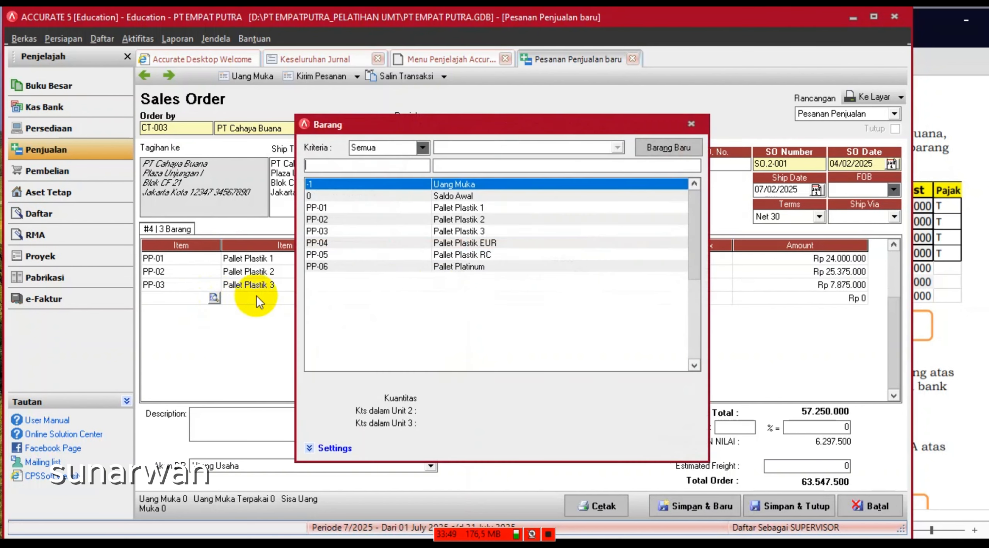
pyautogui.doubleClick(477, 243)
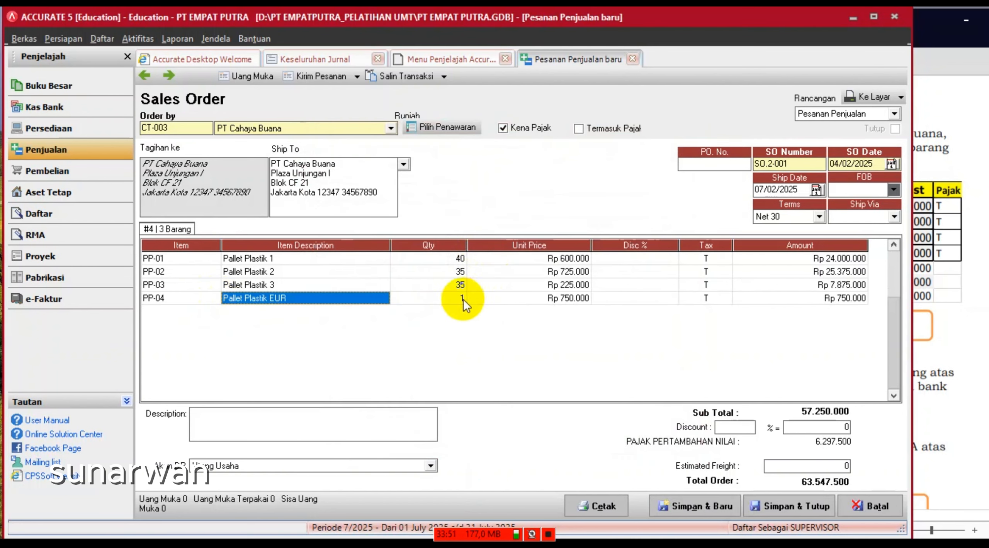
pyautogui.click(463, 299)
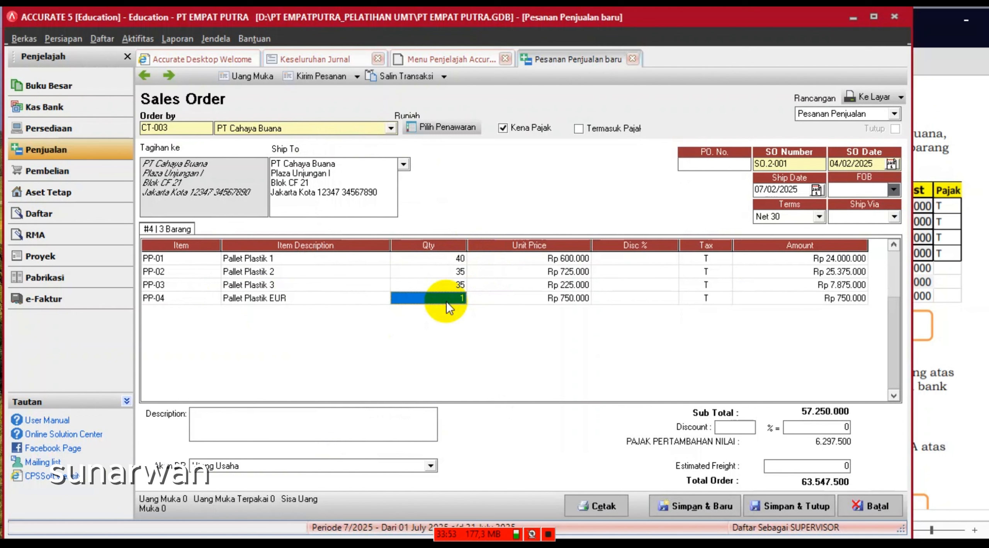
pyautogui.write('25')
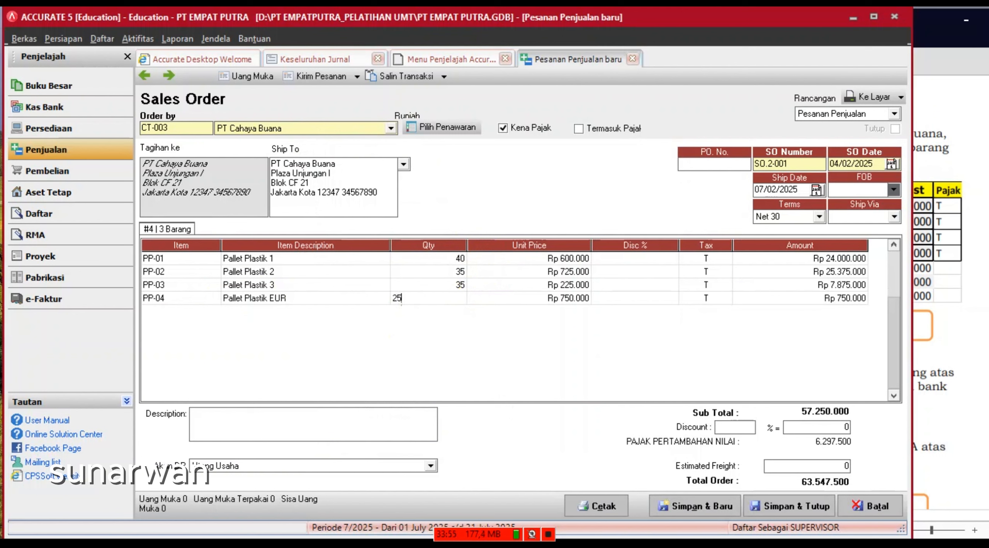
pyautogui.press('Tab')
pyautogui.press('Tab')
pyautogui.press('Tab')
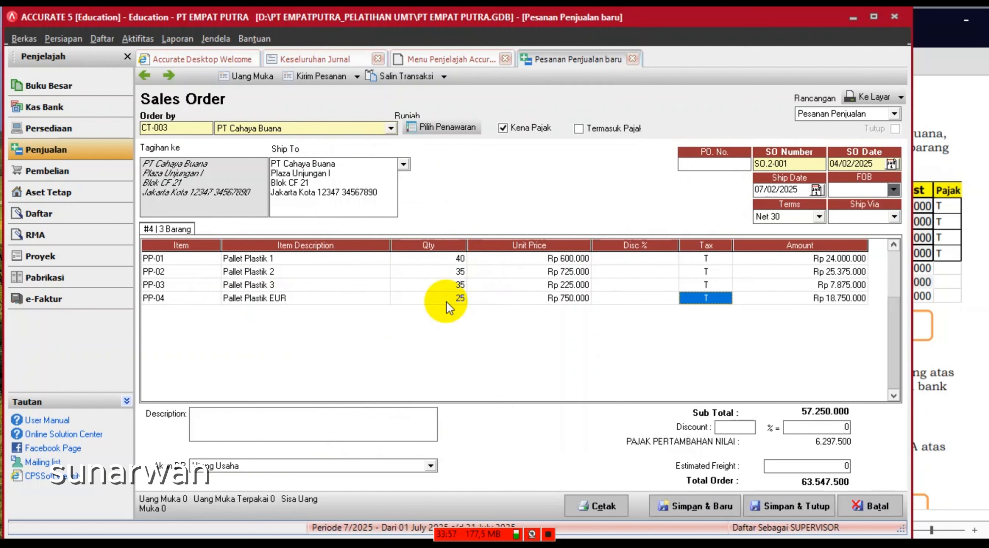
pyautogui.press('Tab')
pyautogui.press('Tab')
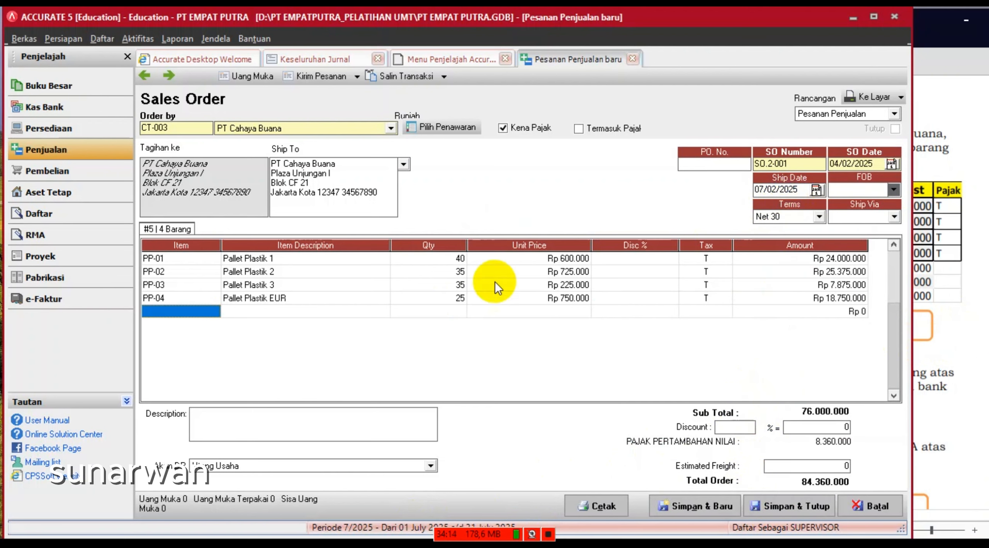
pyautogui.click(790, 506)
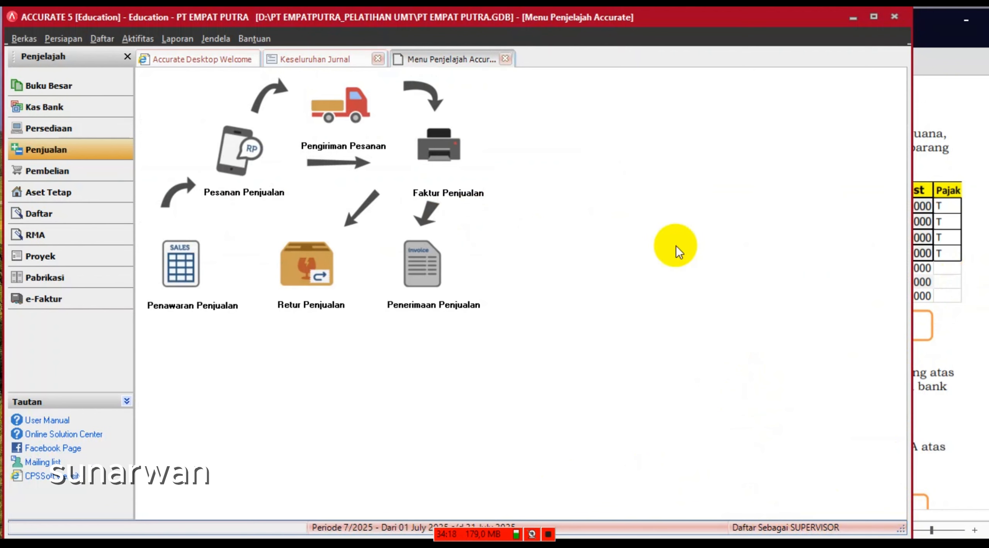
pyautogui.click(929, 137)
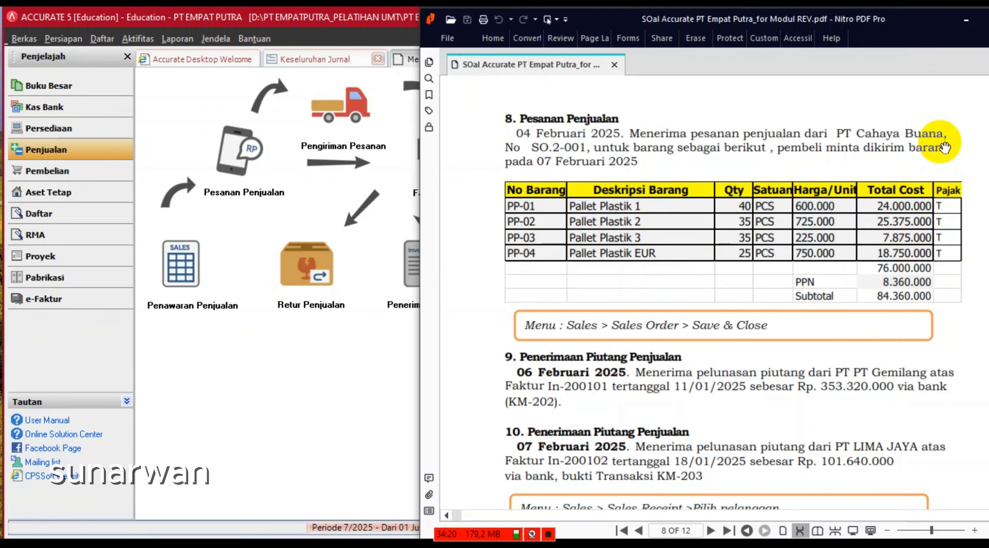
pyautogui.scroll(-3, 609, 405)
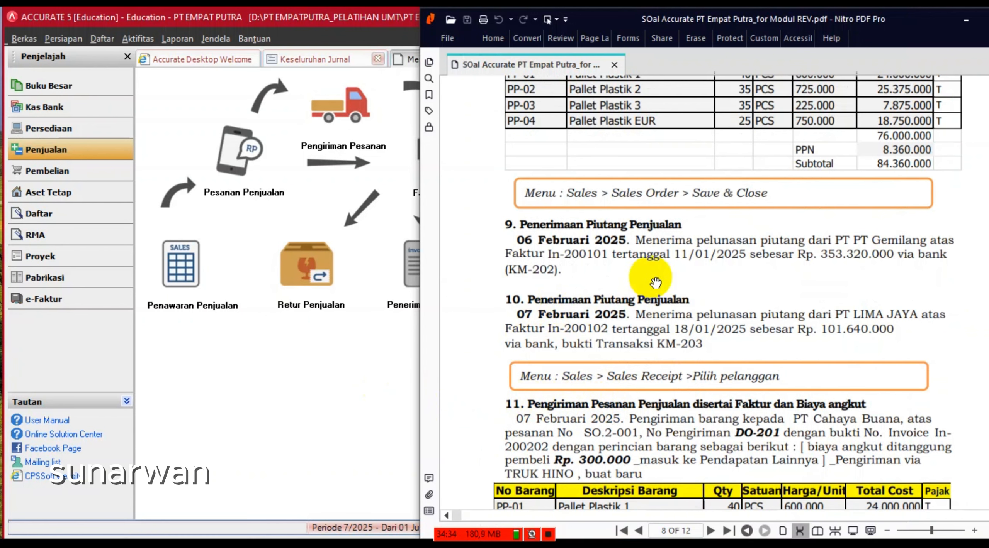
pyautogui.click(292, 368)
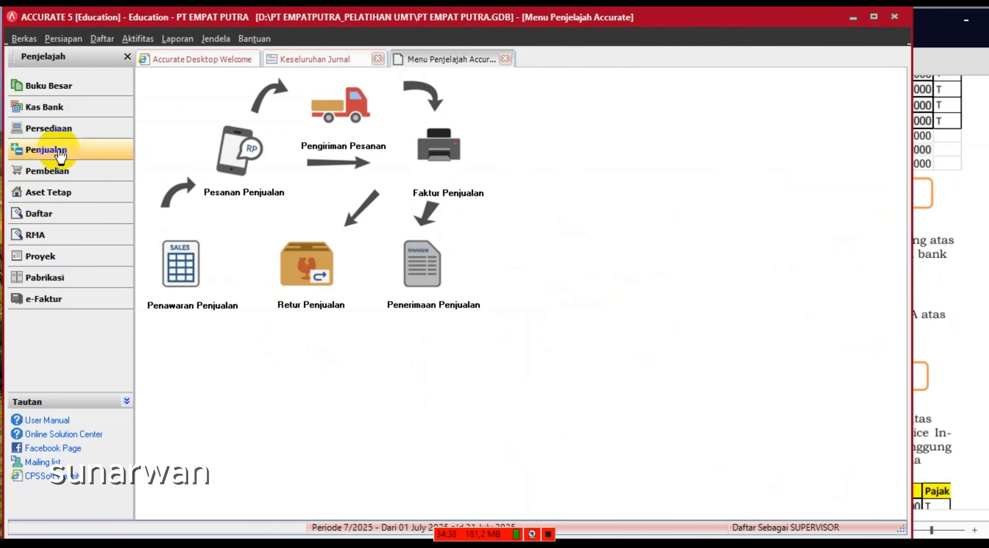
# - Start a customer receipt from PT Gemilang dated 06/02/2025
pyautogui.click(423, 262)
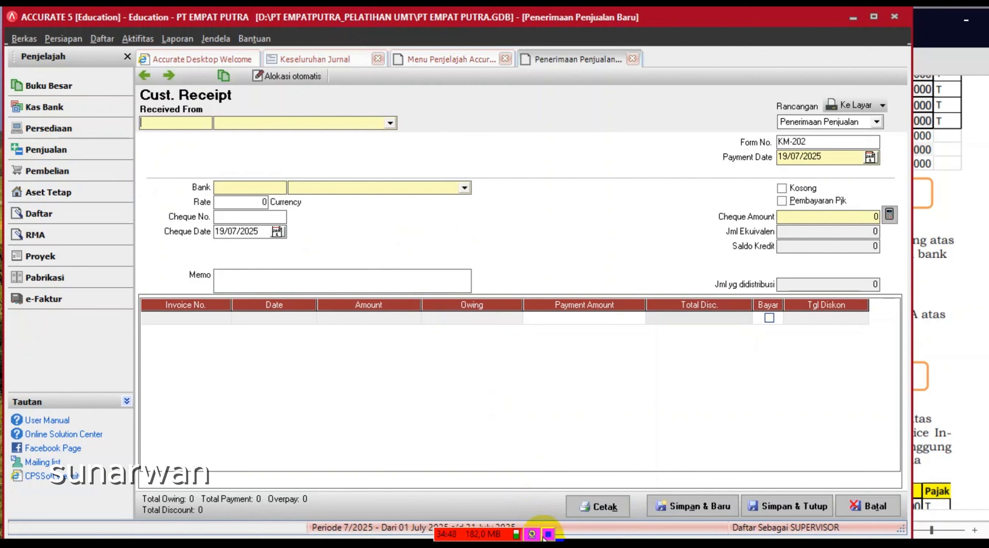
pyautogui.click(390, 124)
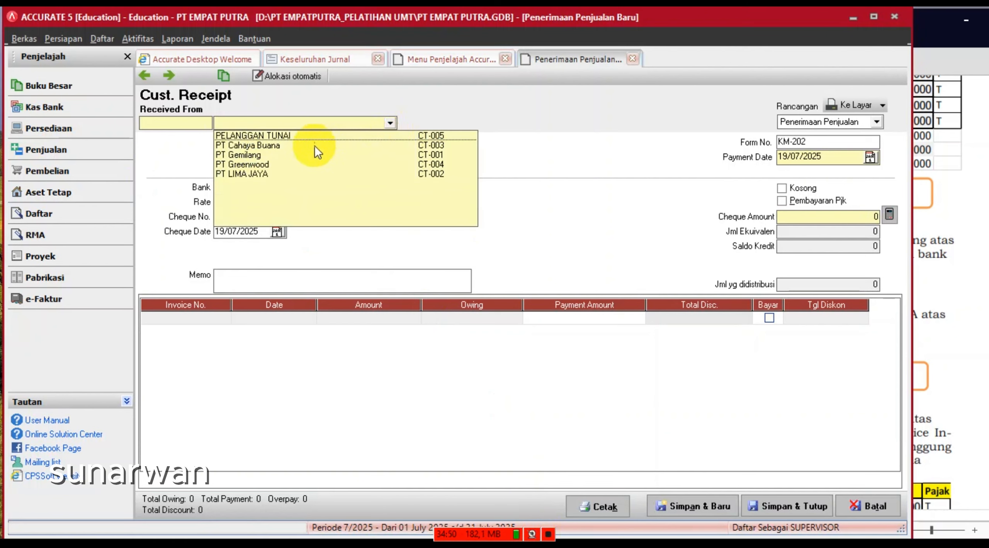
pyautogui.click(268, 154)
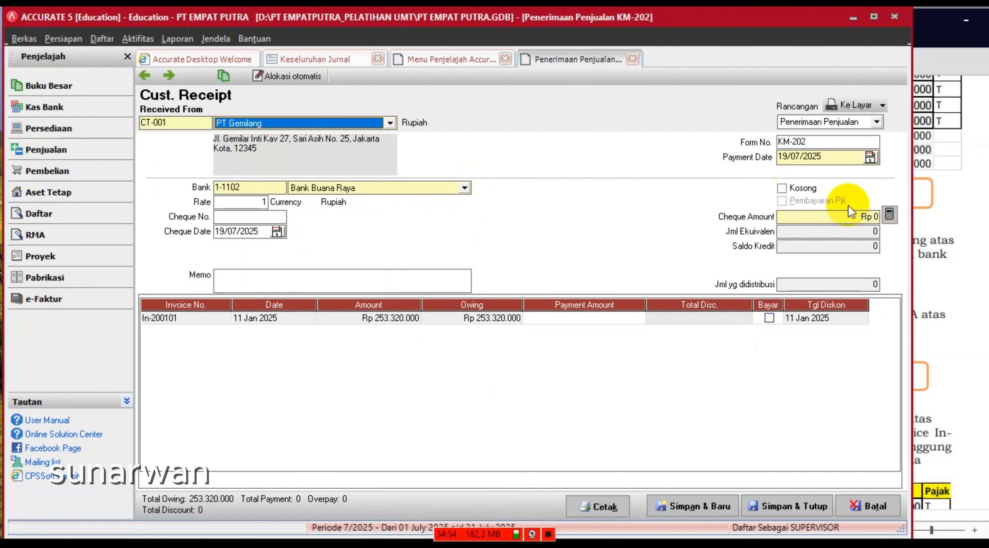
pyautogui.click(838, 161)
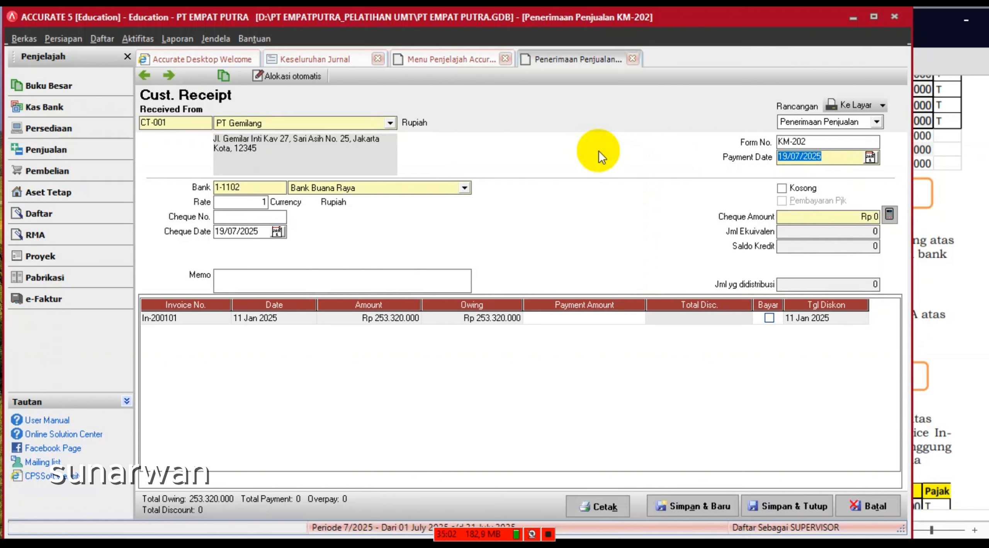
pyautogui.write('06/02/2025')
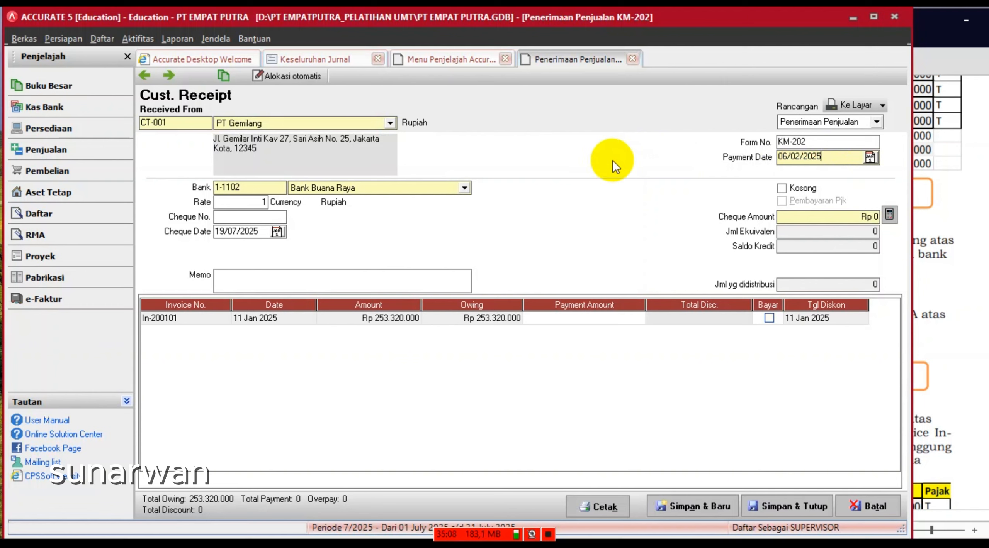
# - Pay invoice In-200101 in full, Rp 253.320.000, cheque dated 06/02/2025, and save KM-202
pyautogui.click(769, 319)
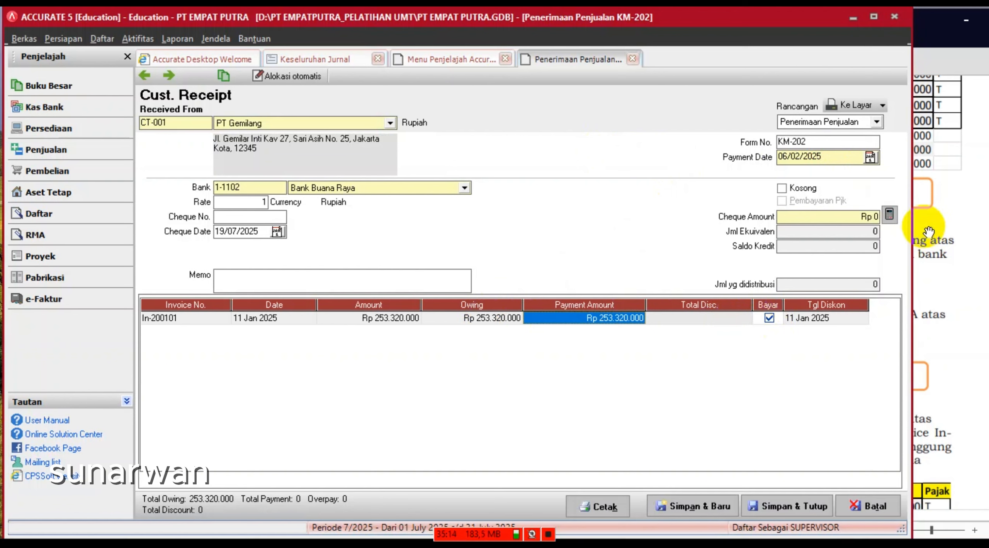
pyautogui.click(269, 228)
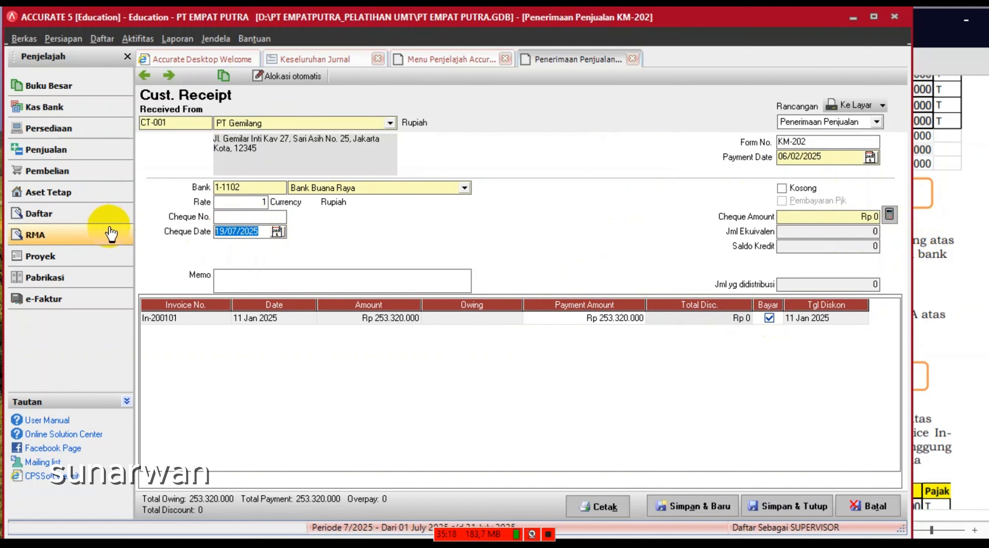
pyautogui.write('06/02/2025')
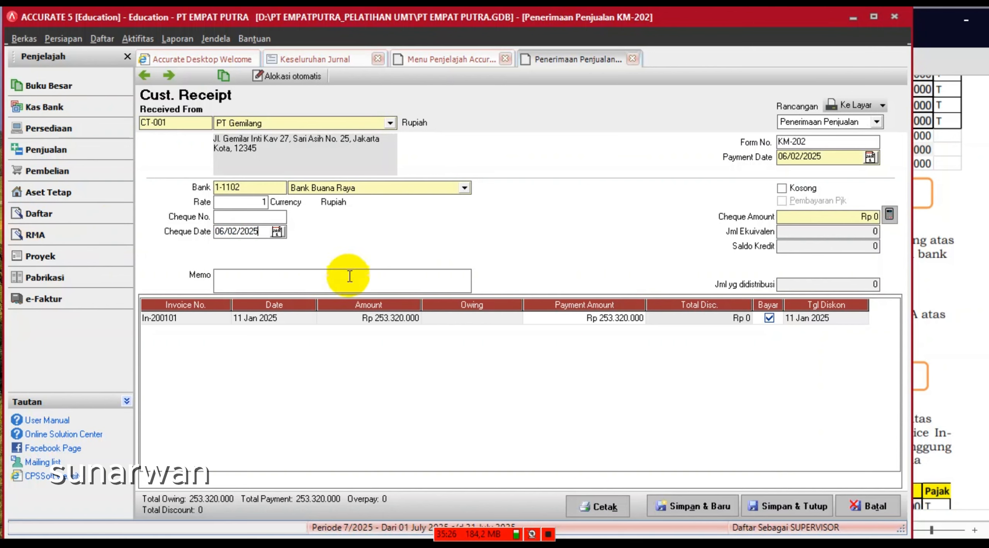
pyautogui.click(769, 318)
pyautogui.doubleClick(770, 317)
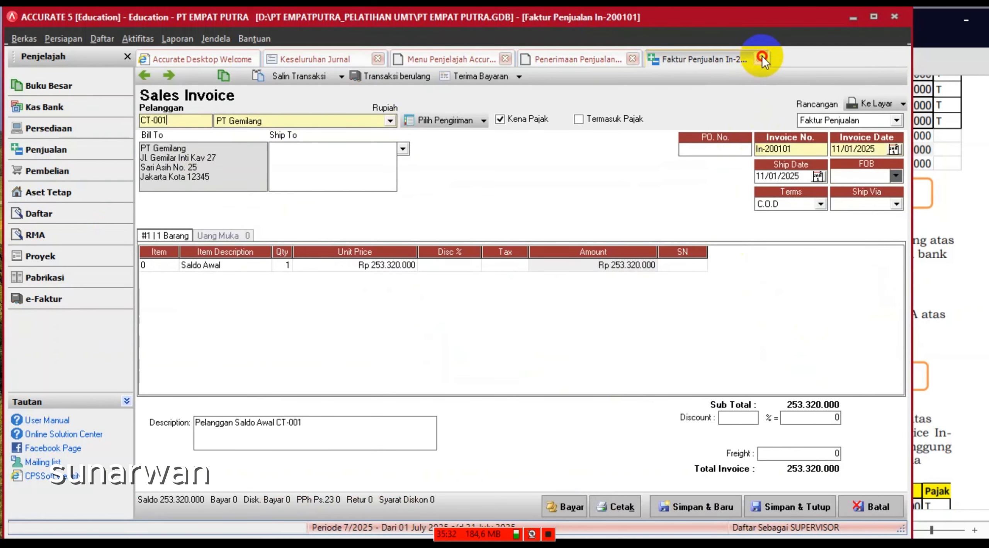
pyautogui.click(759, 58)
pyautogui.click(769, 318)
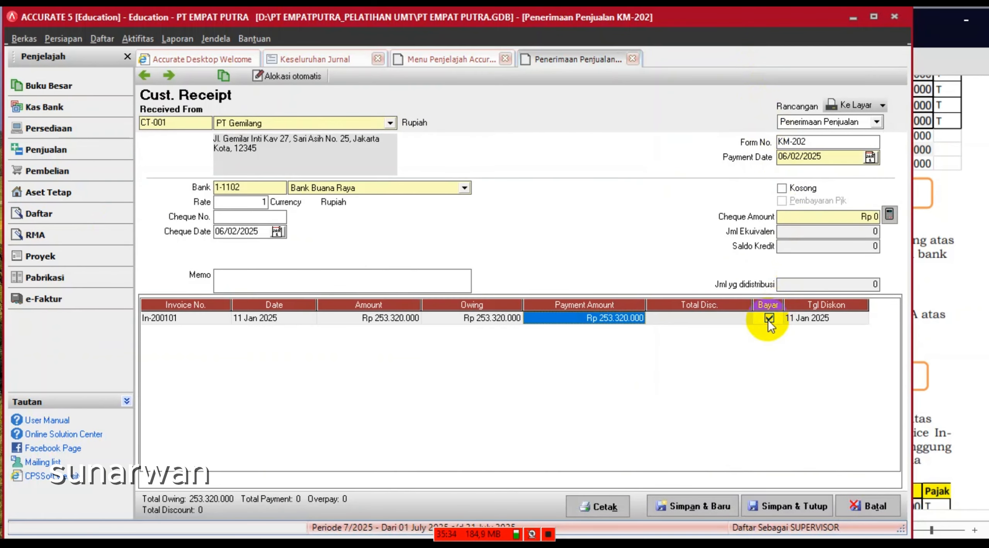
pyautogui.click(888, 214)
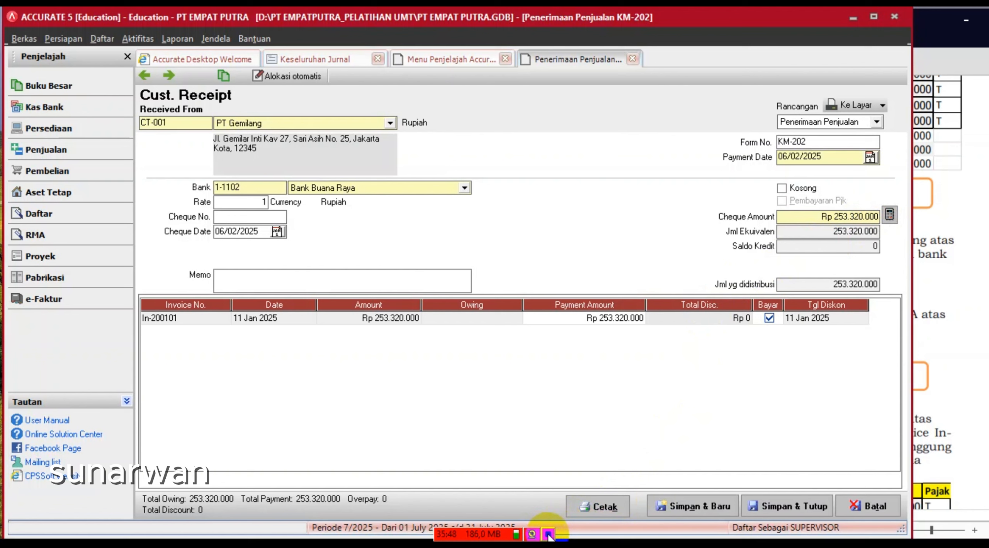
pyautogui.click(800, 508)
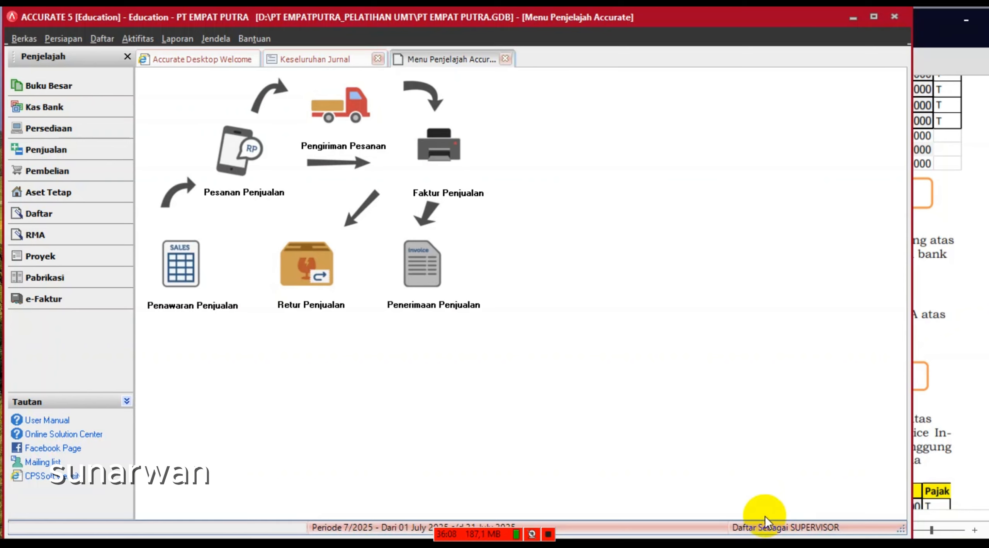
# - Start a receipt from PT Lima Jaya with payment and cheque dates of 07/02/2025
pyautogui.click(412, 278)
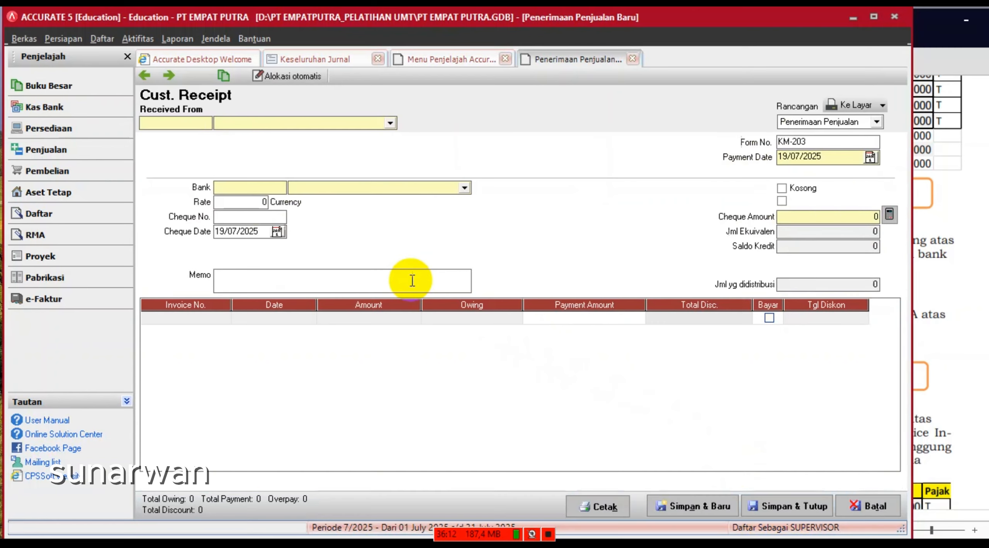
pyautogui.click(390, 127)
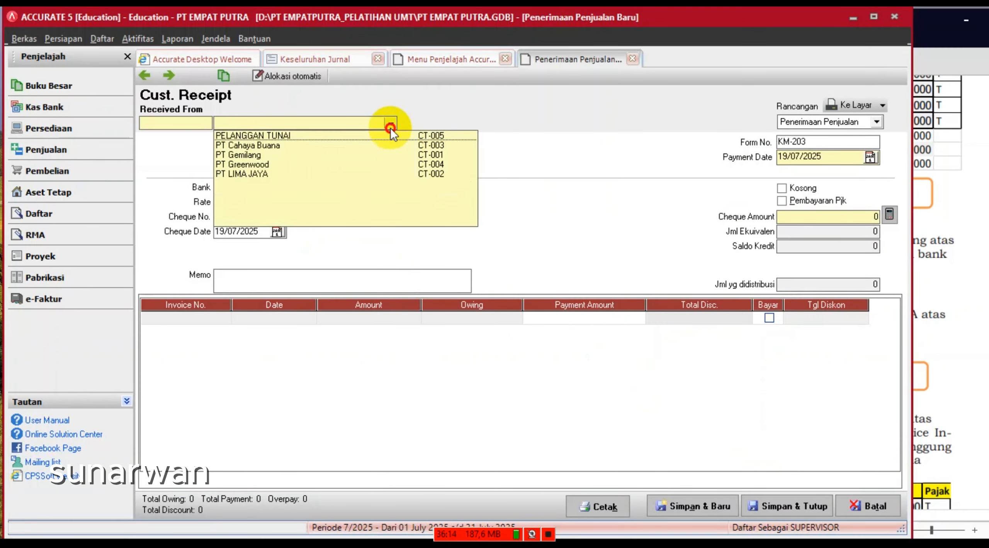
pyautogui.click(260, 174)
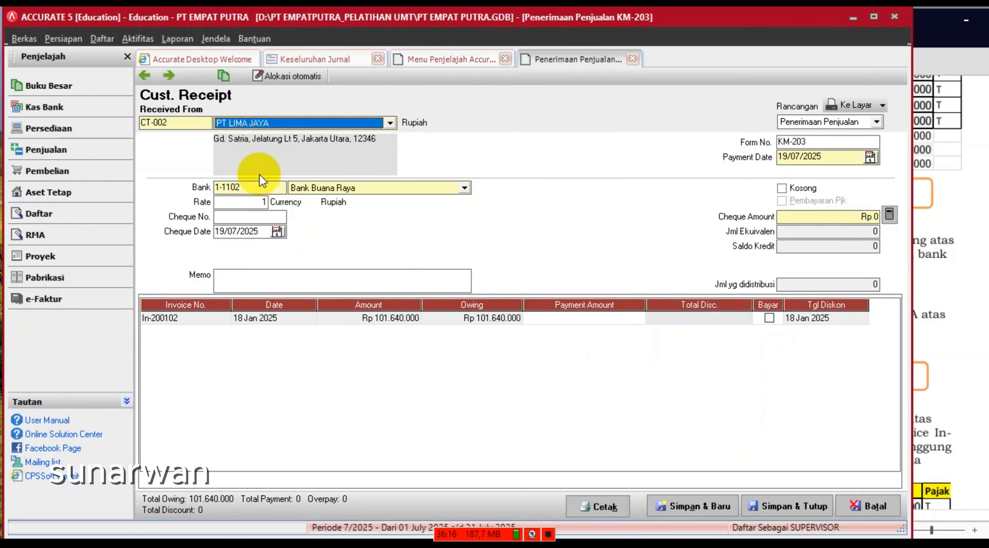
pyautogui.click(823, 164)
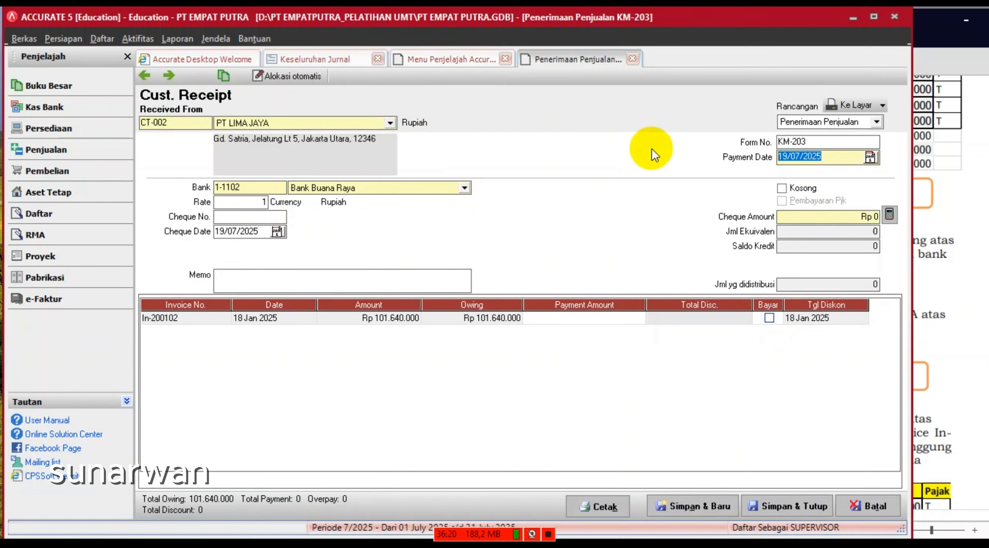
pyautogui.write('07/')
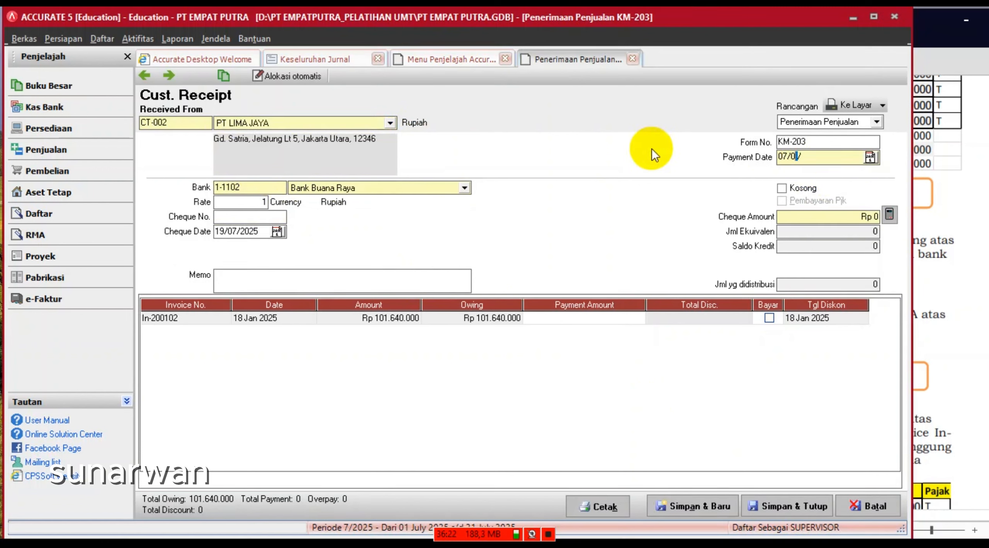
pyautogui.write('02/2025')
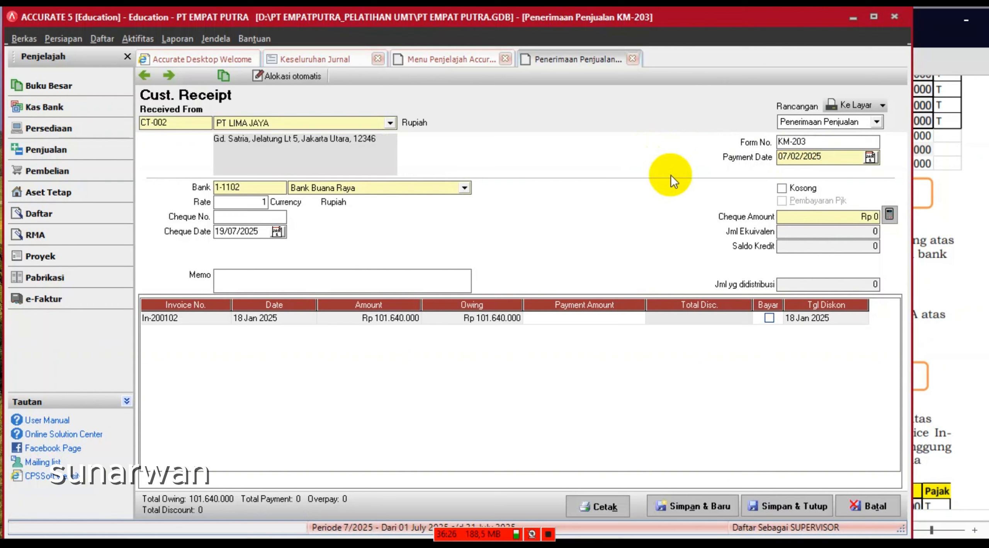
pyautogui.moveTo(833, 160); pyautogui.dragTo(681, 131)
pyautogui.hotkey('ctrl', 'c')
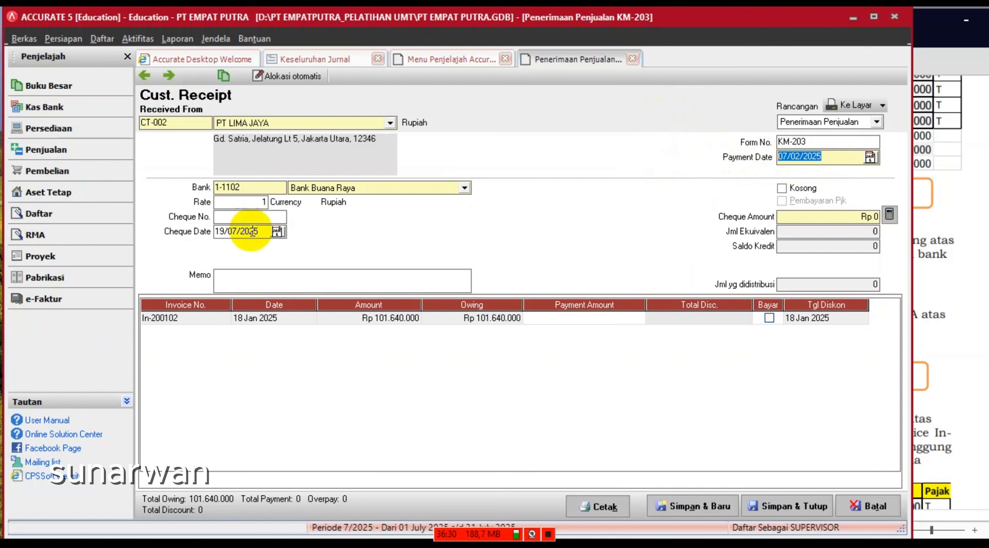
pyautogui.moveTo(267, 232); pyautogui.dragTo(144, 233)
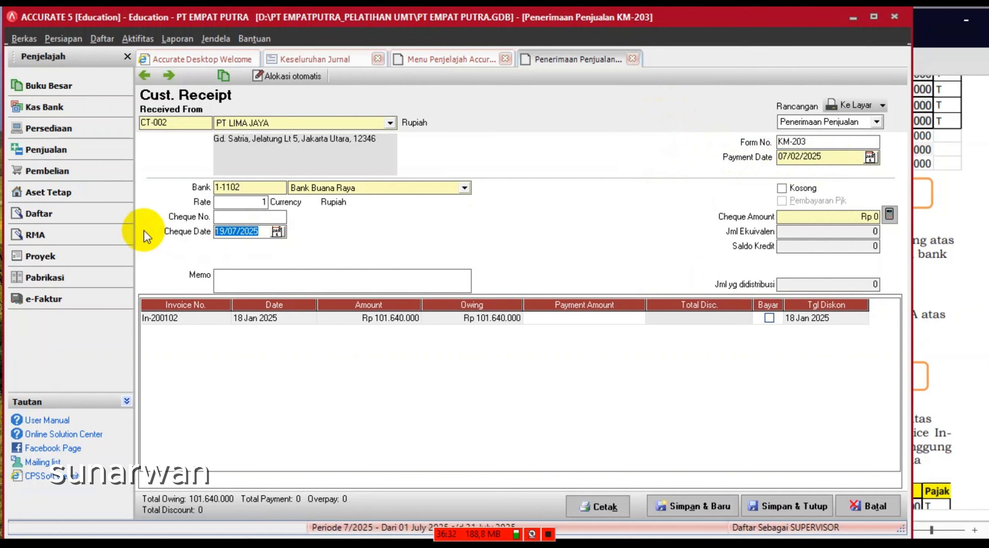
pyautogui.hotkey('ctrl', 'v')
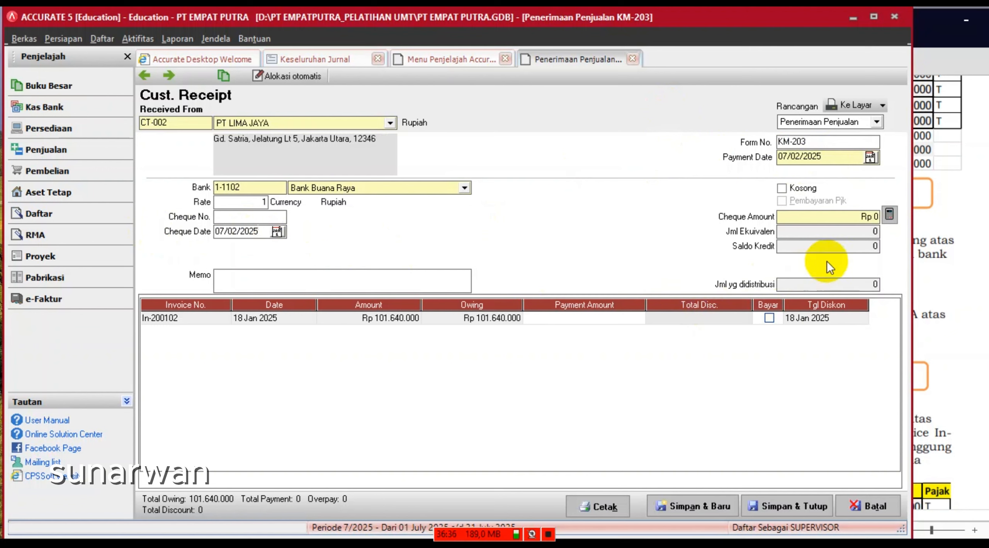
# - Pay invoice In-200102 in full, Rp 101.640.000, memo 'PENERIMAAN PELUNASAN PIUTANG', and save
pyautogui.click(769, 318)
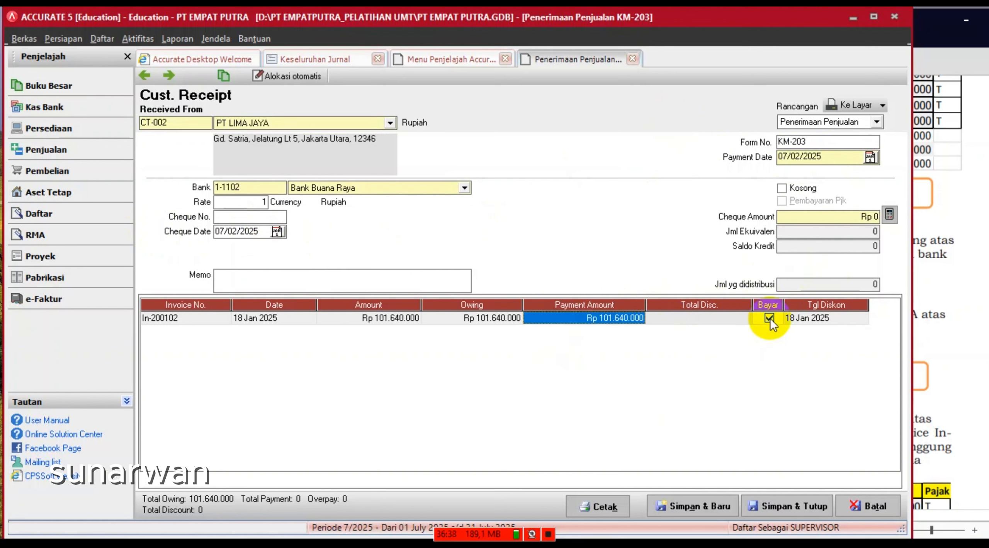
pyautogui.click(889, 218)
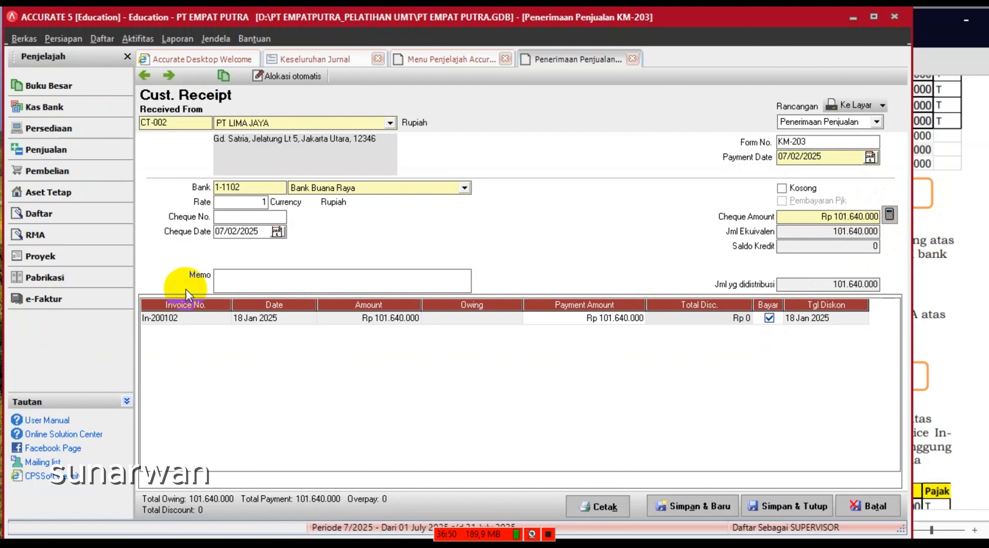
pyautogui.click(235, 273)
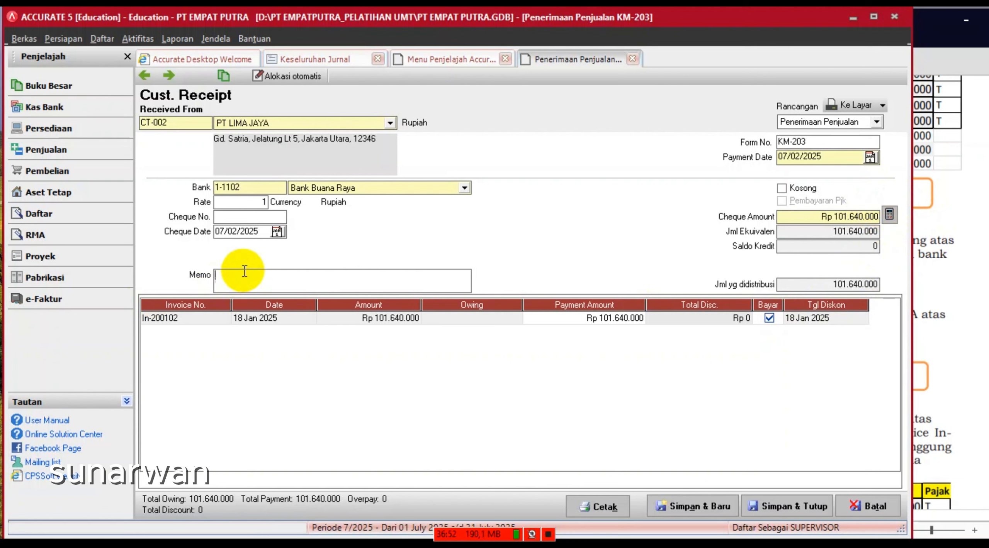
pyautogui.write('PENERIMAA')
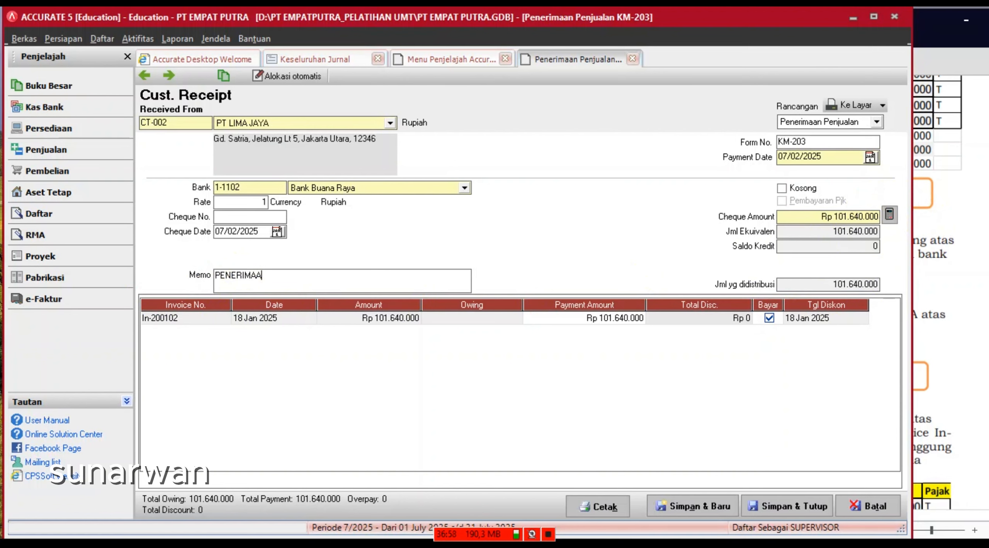
pyautogui.write('N PELUNASAN PIUTANG')
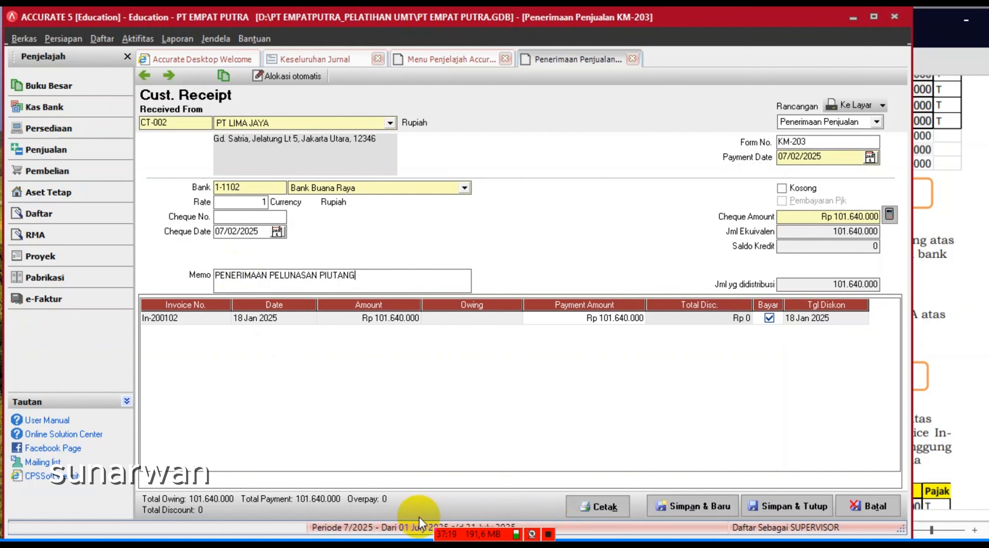
pyautogui.click(779, 506)
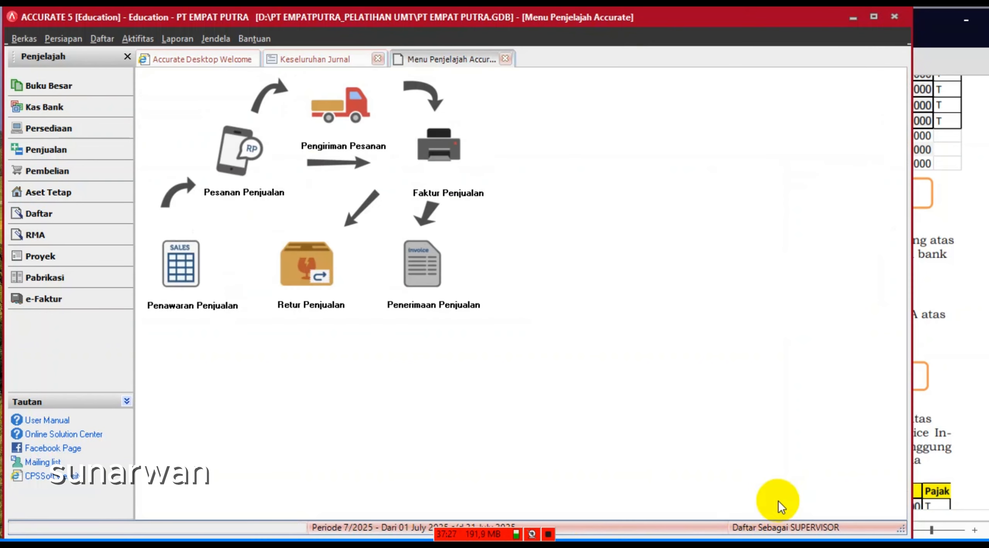
pyautogui.click(927, 397)
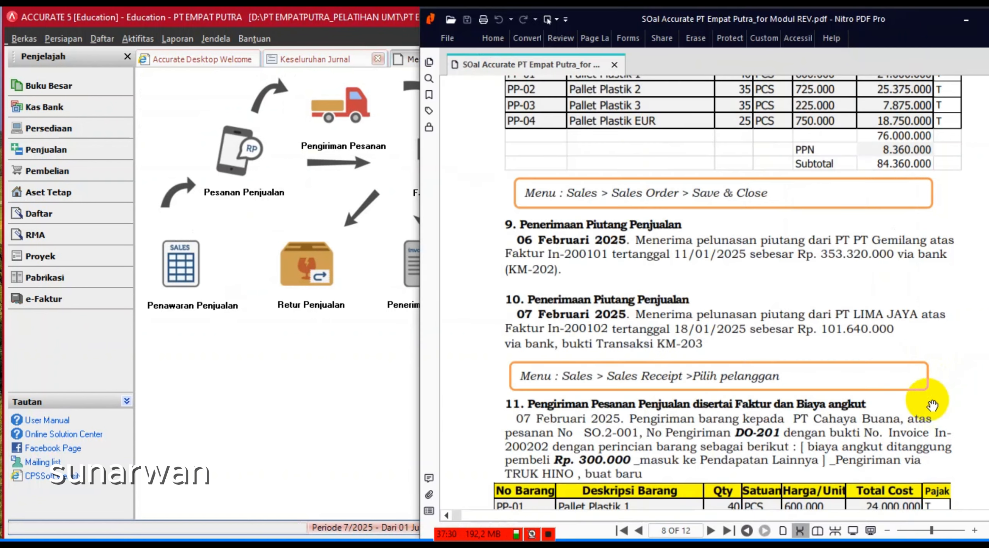
pyautogui.scroll(-2, 859, 397)
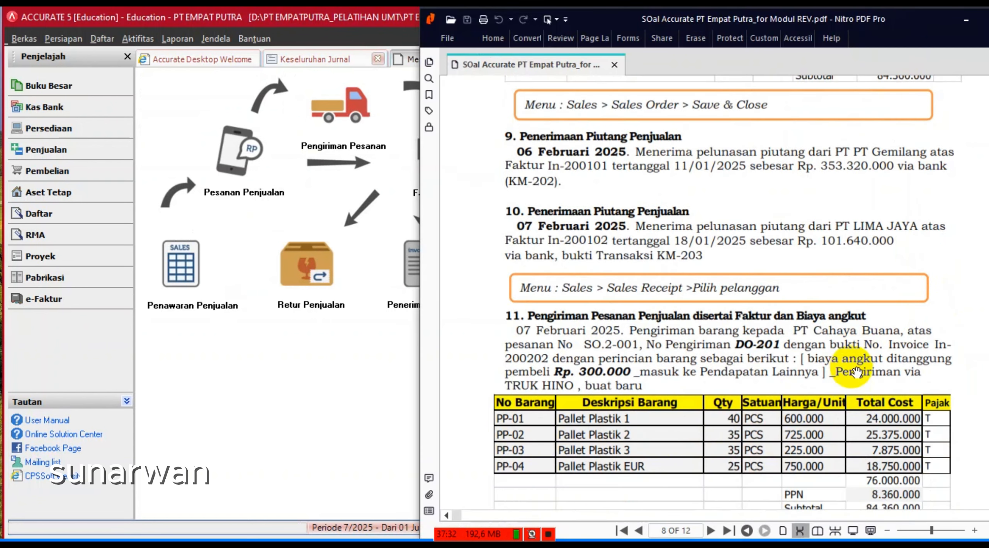
pyautogui.scroll(-3, 864, 367)
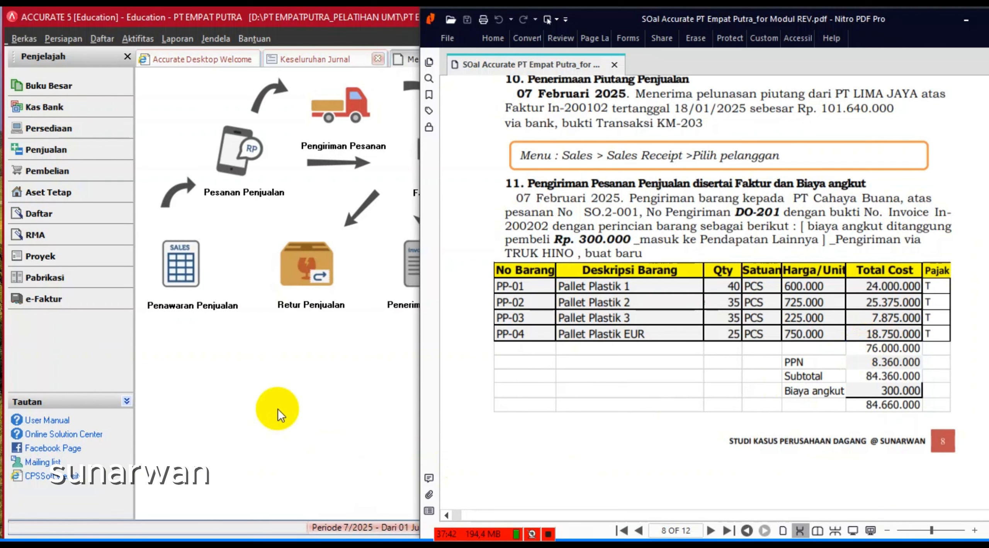
pyautogui.click(278, 409)
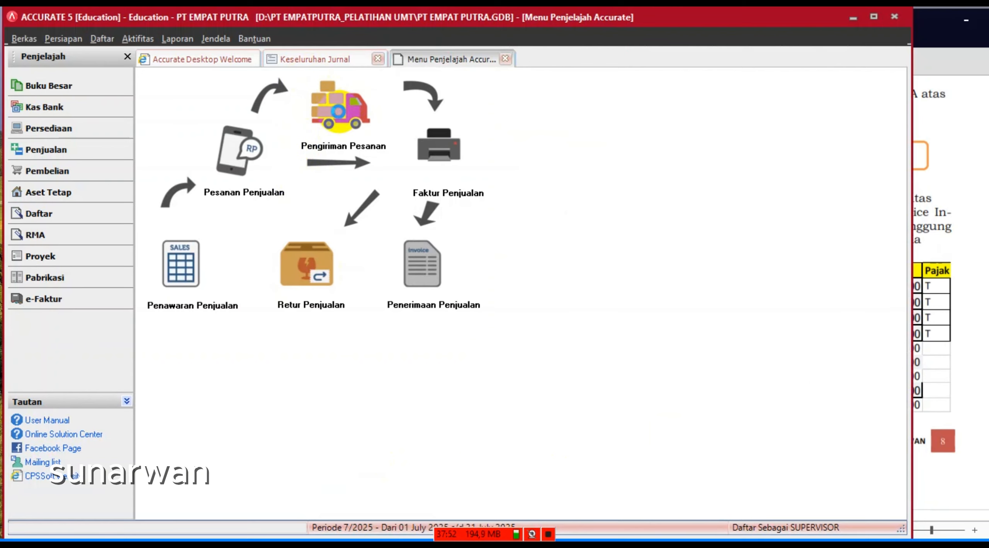
# - Begin a delivery order for PT Cahaya Buana numbered DO-201
pyautogui.click(335, 114)
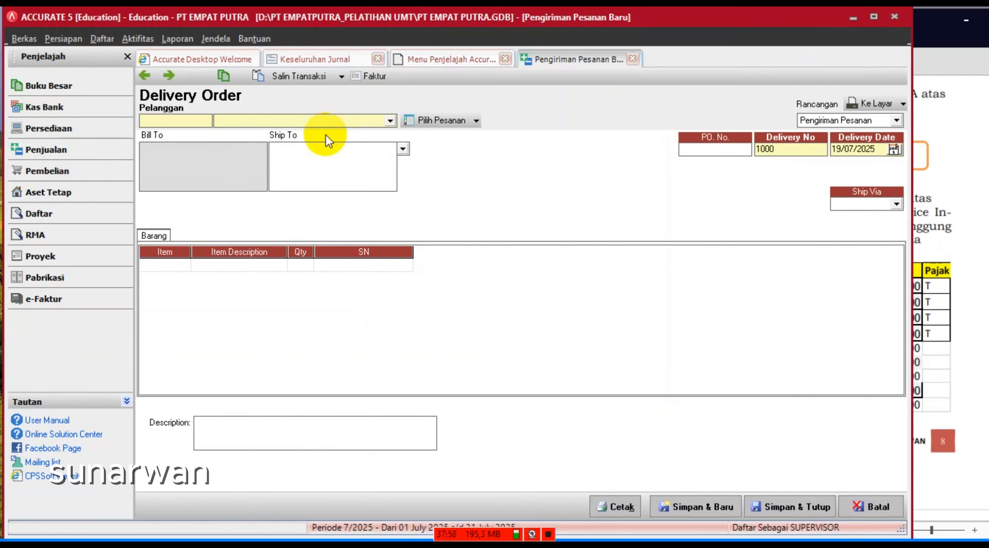
pyautogui.click(390, 120)
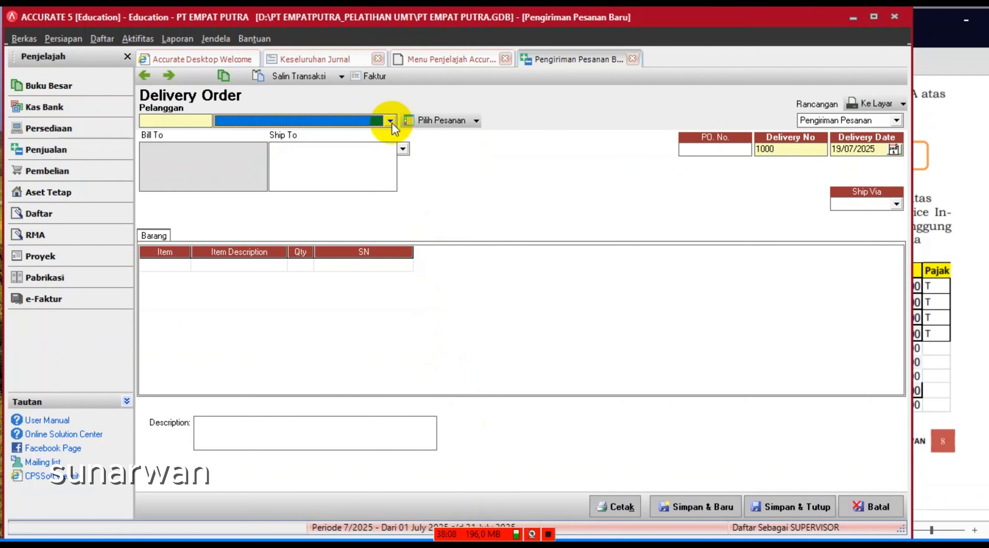
pyautogui.click(390, 122)
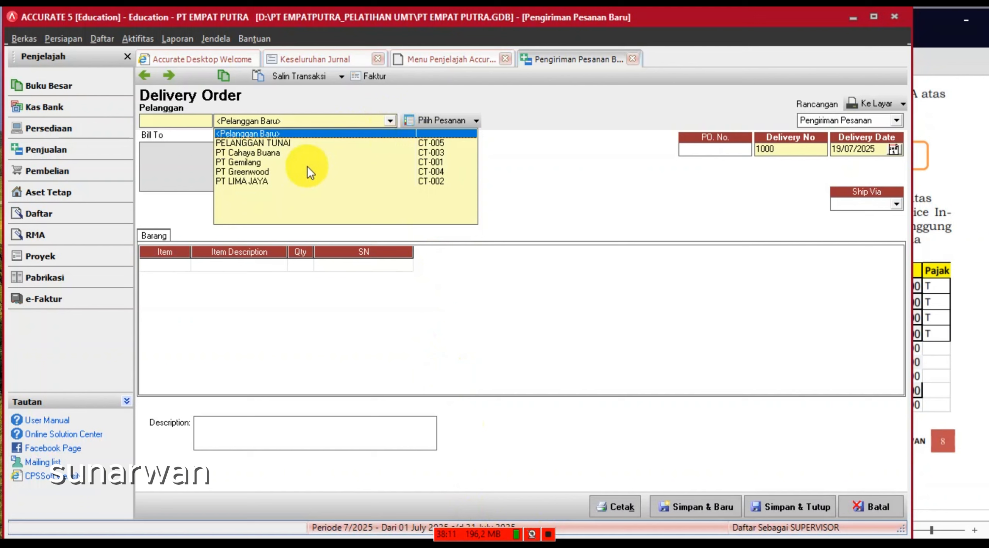
pyautogui.click(270, 154)
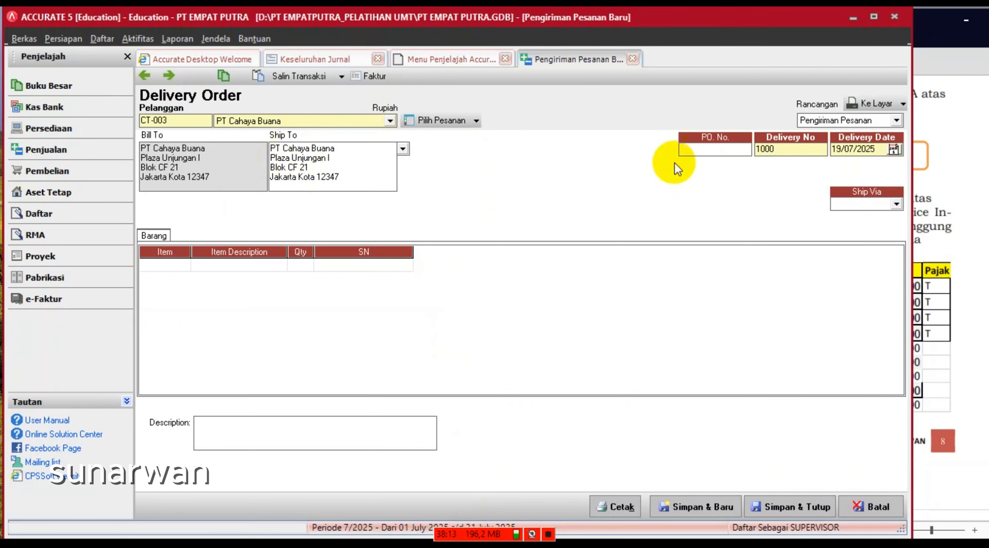
pyautogui.click(736, 147)
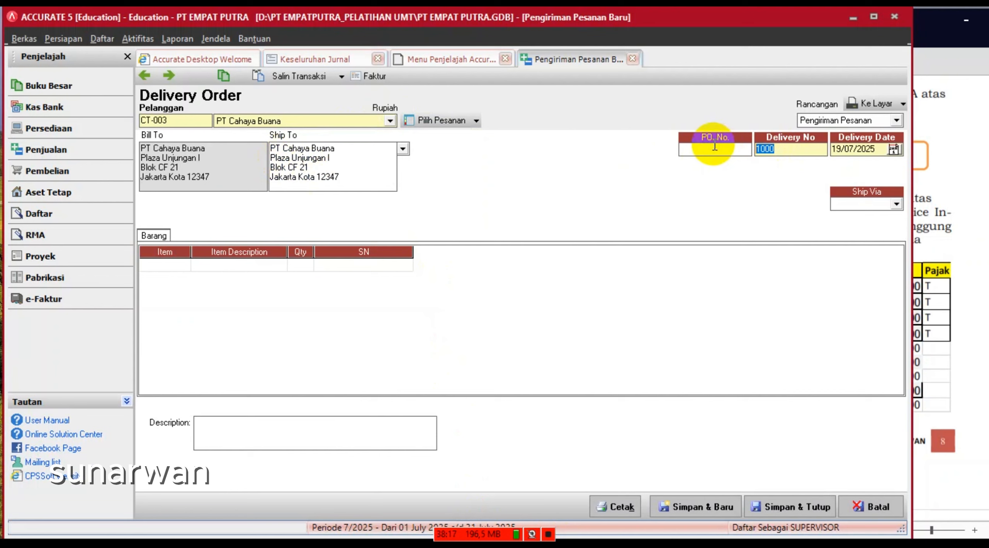
pyautogui.write('DO')
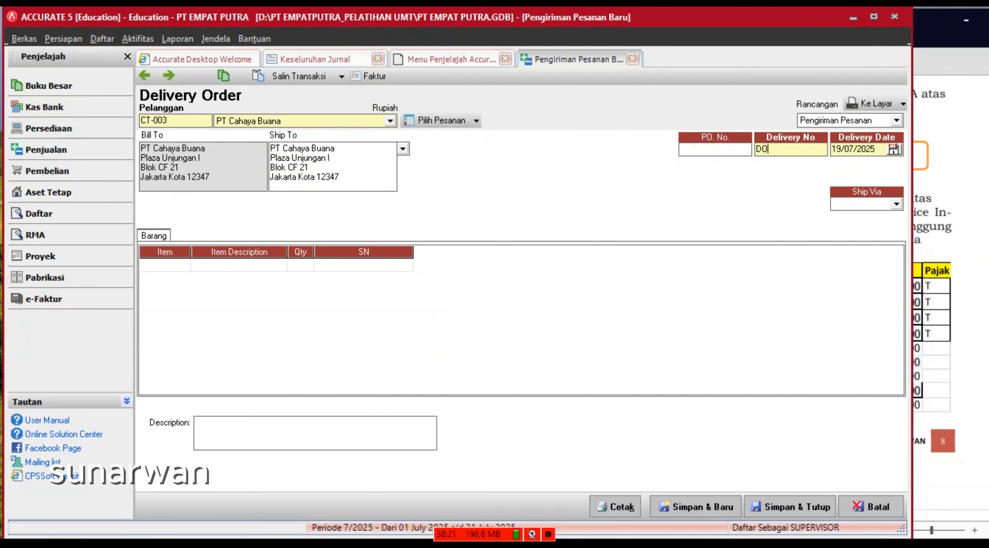
pyautogui.write('-201')
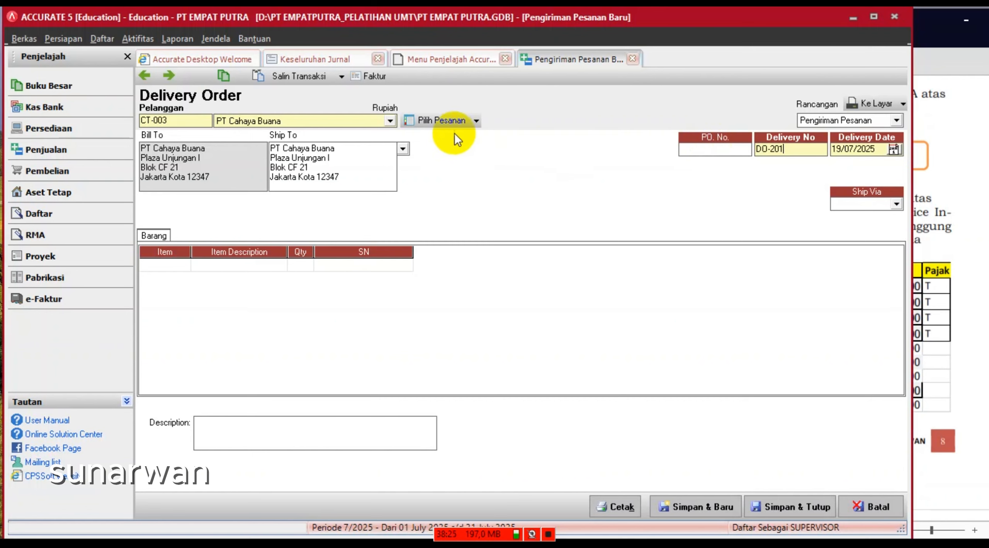
pyautogui.click(476, 121)
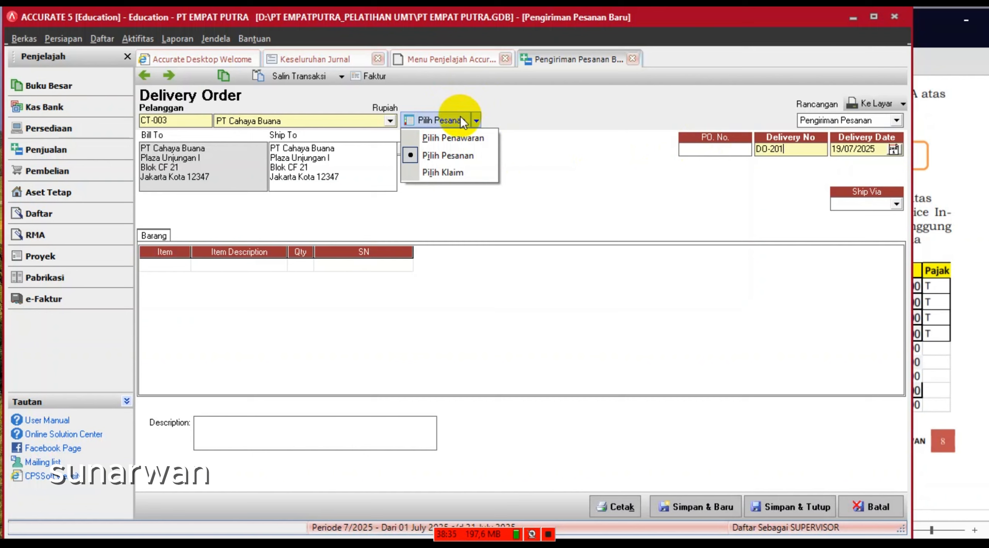
# - Pull the four pallet items from SO.2-001 into DO-201 and set delivery date 07/02/2025
pyautogui.click(473, 156)
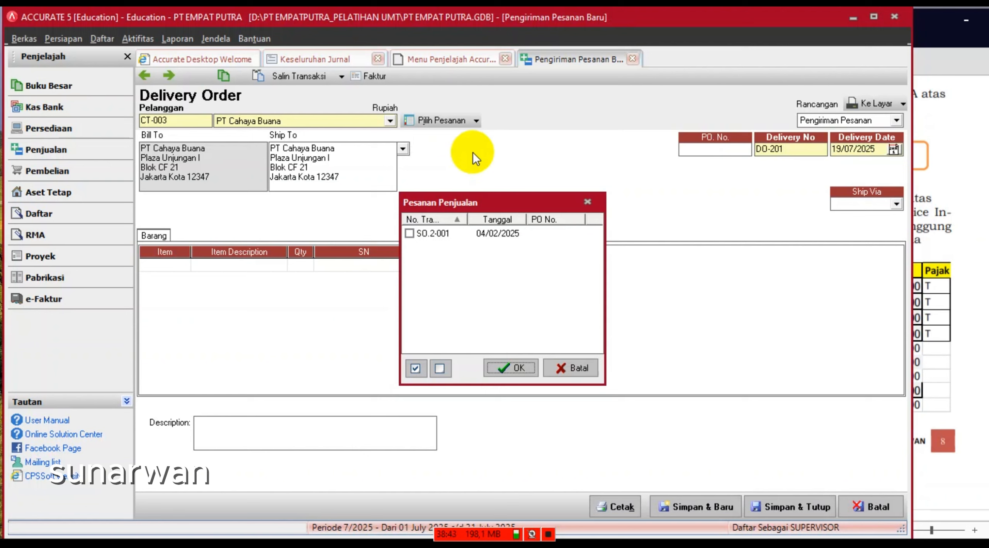
pyautogui.click(409, 234)
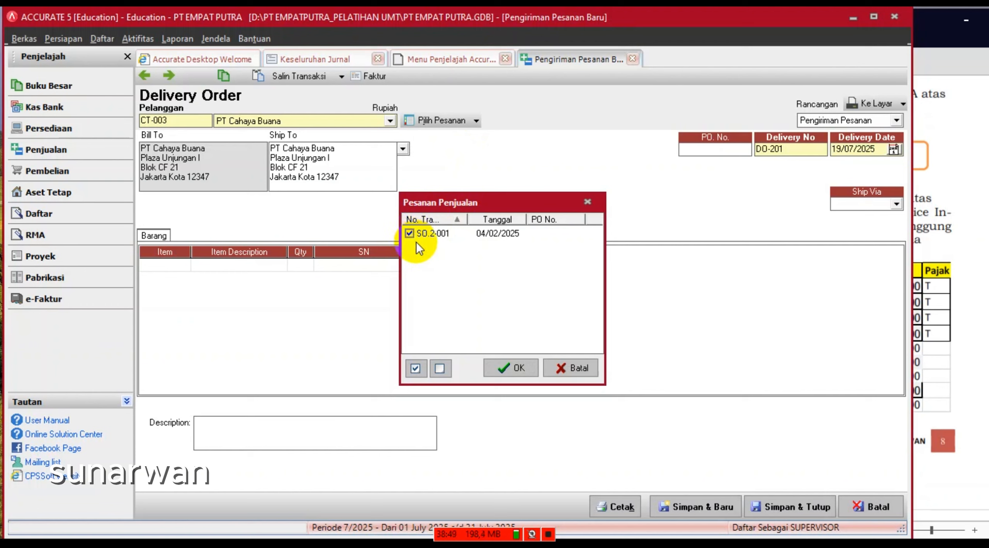
pyautogui.click(509, 370)
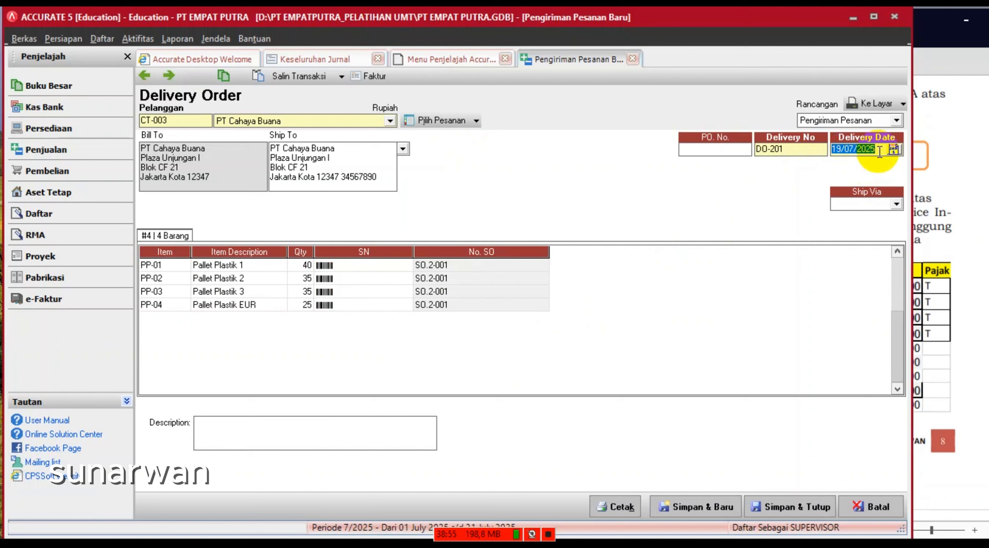
pyautogui.click(879, 151)
pyautogui.moveTo(879, 151); pyautogui.dragTo(776, 140)
pyautogui.write('0')
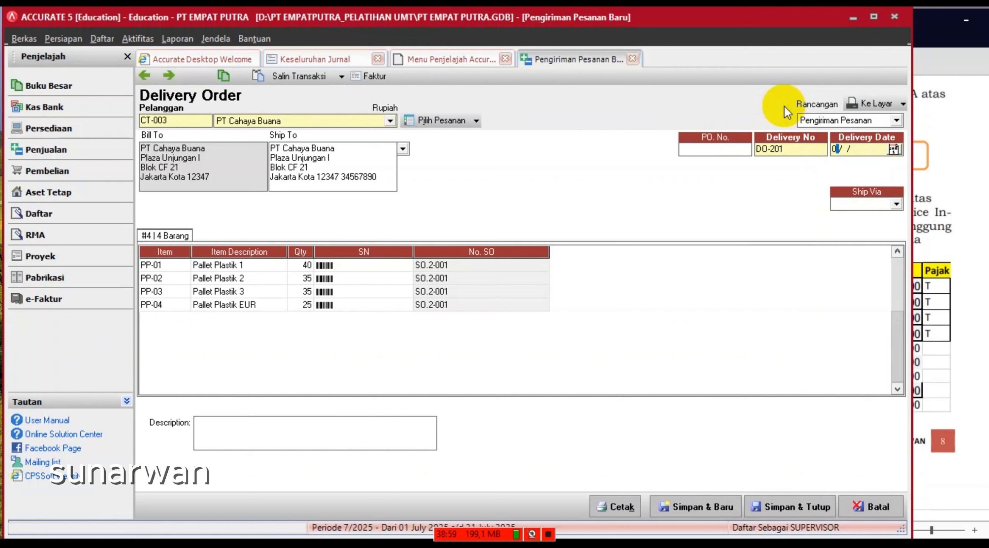
pyautogui.write('7/02/2025')
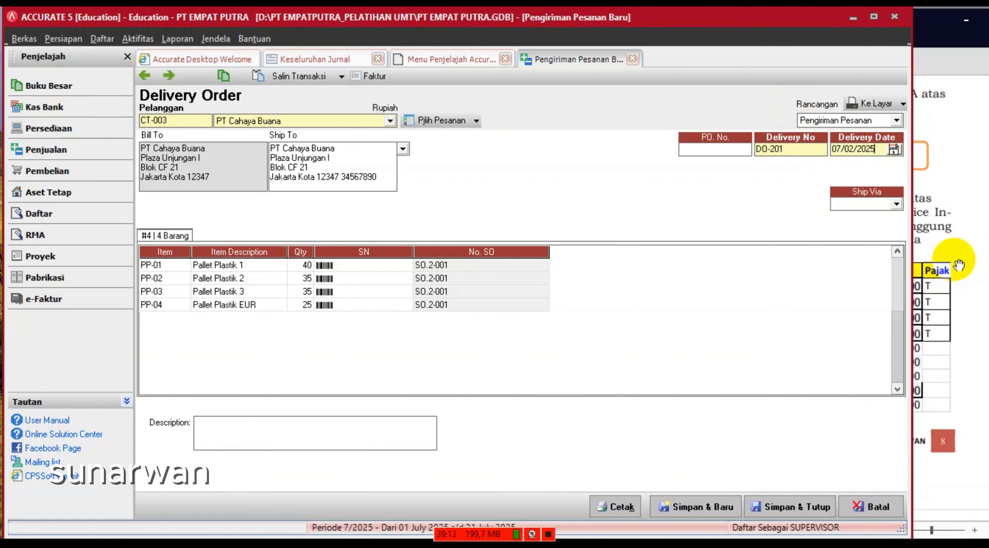
pyautogui.click(925, 262)
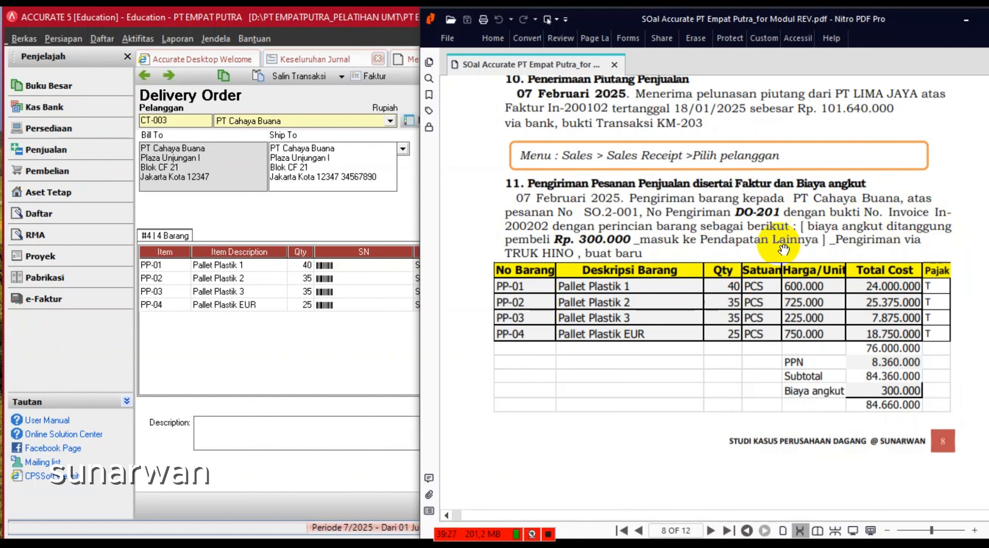
pyautogui.click(360, 220)
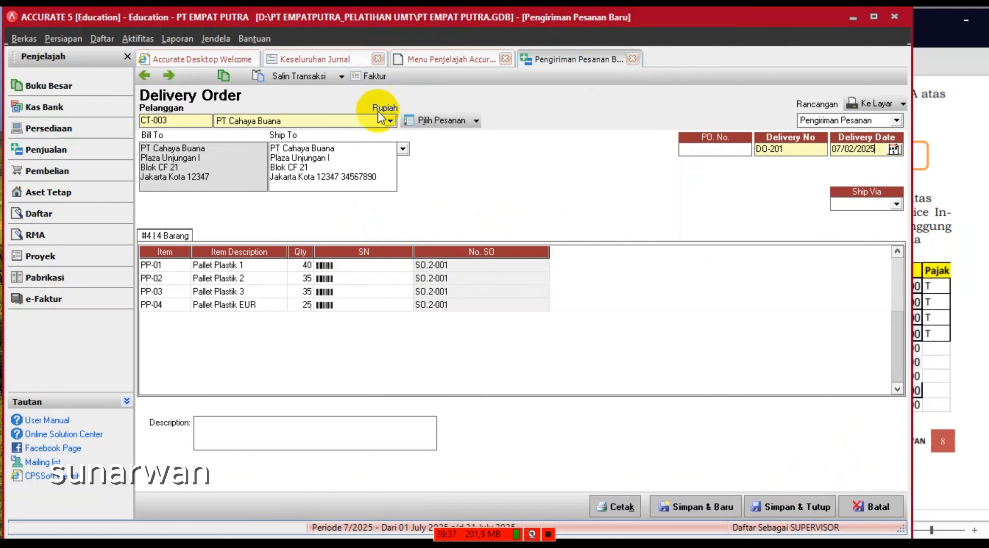
# - Save the delivery as invoice In-200202 dated 07/02/2025, confirming the tax invoice date
pyautogui.click(372, 78)
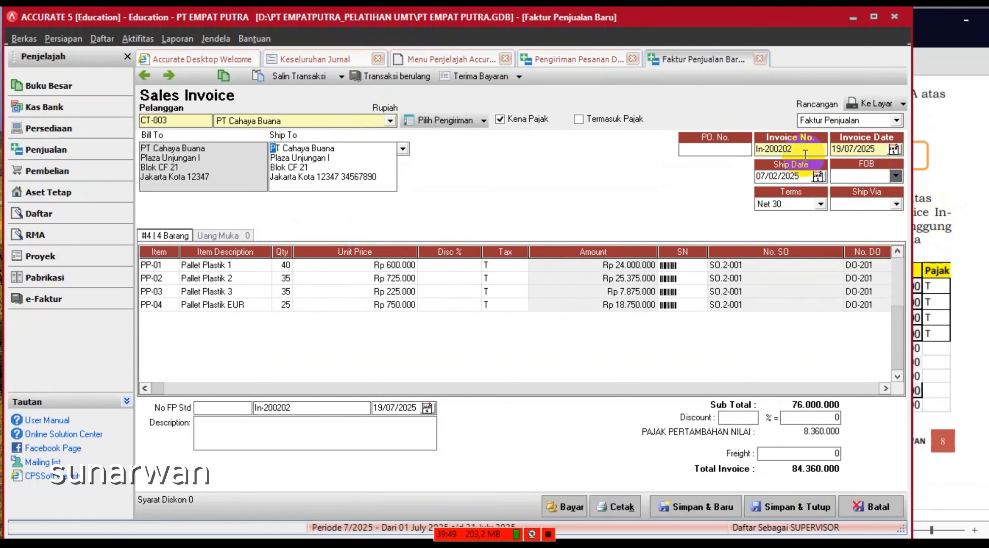
pyautogui.click(855, 151)
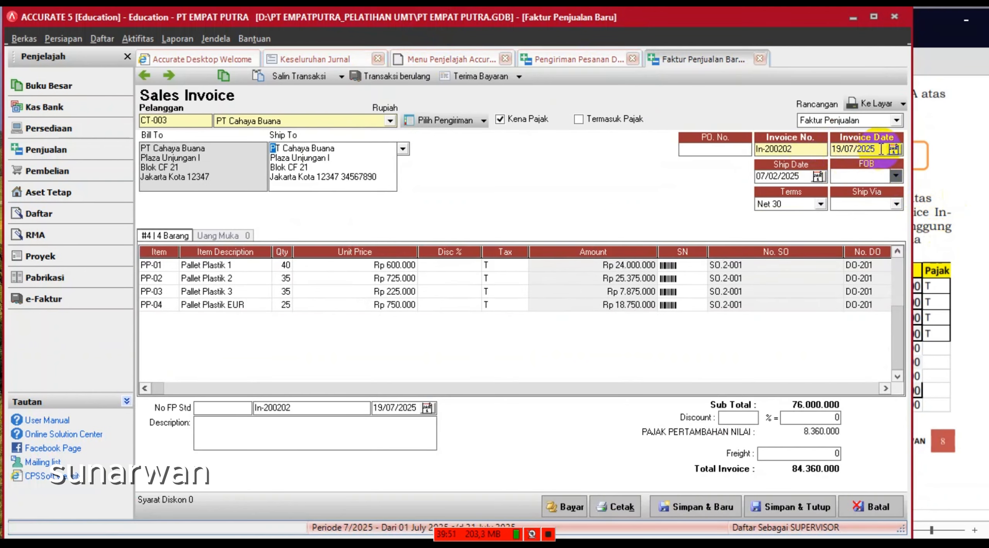
pyautogui.moveTo(881, 149); pyautogui.dragTo(784, 143)
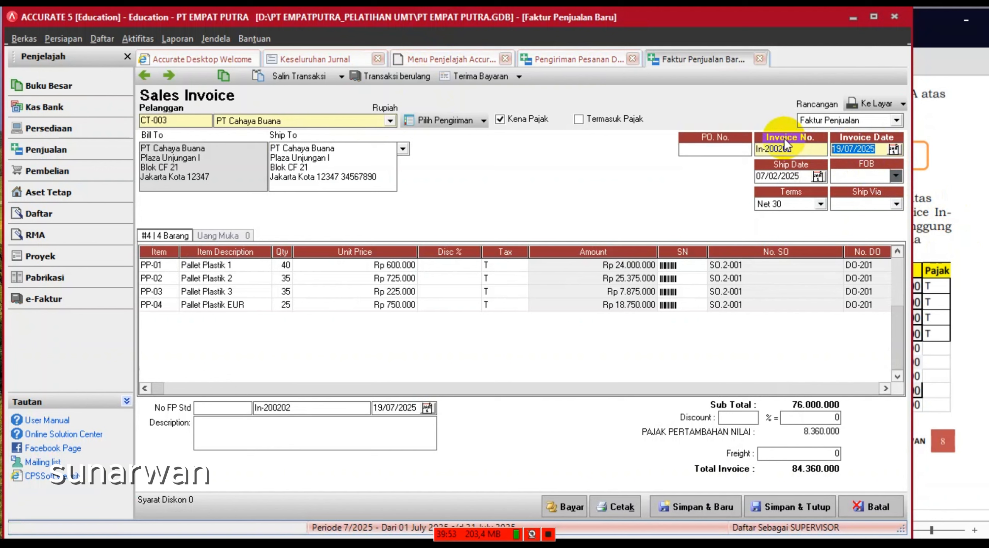
pyautogui.write('07/02/2025')
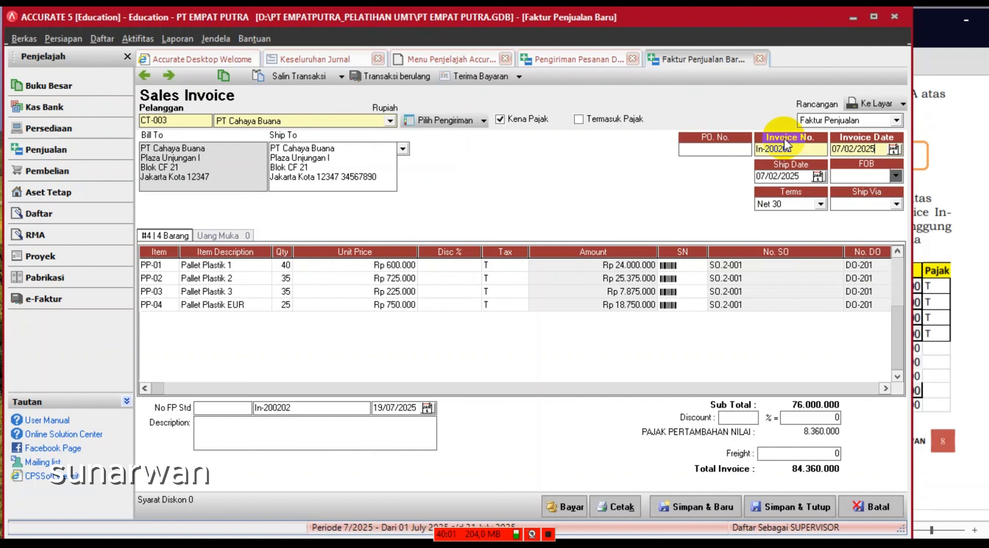
pyautogui.click(413, 409)
pyautogui.click(470, 367)
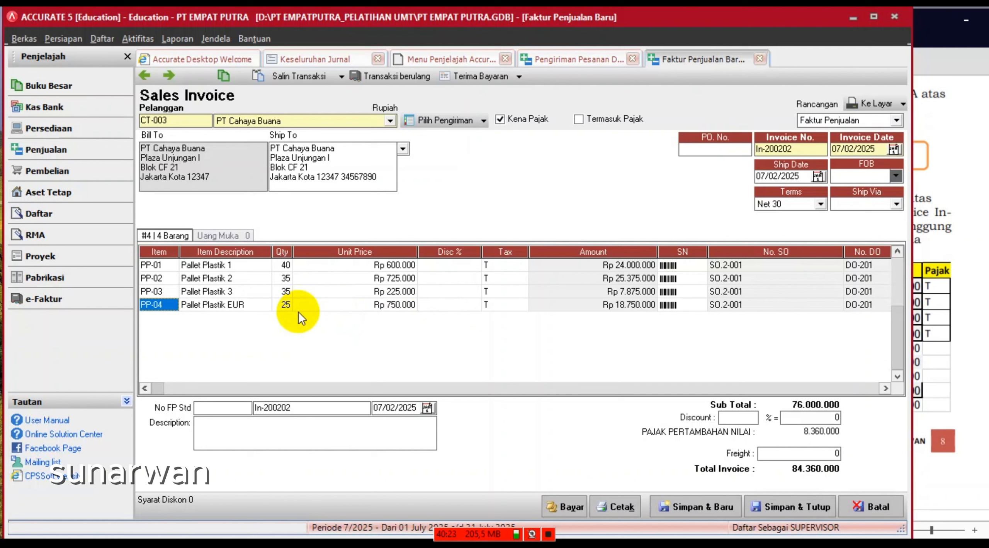
# - Add a 300.000 freight charge, bringing the invoice total to 84.660.000
pyautogui.click(821, 453)
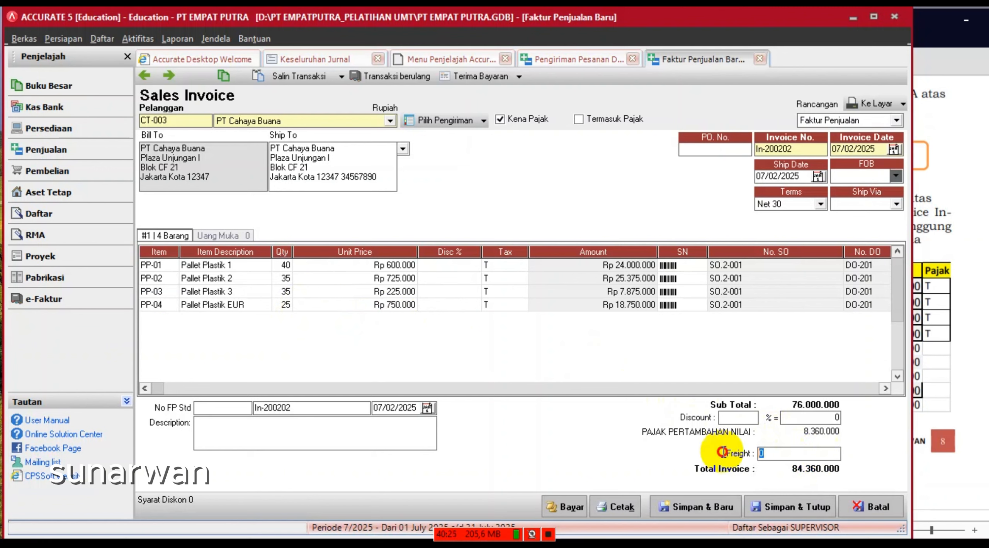
pyautogui.write('3')
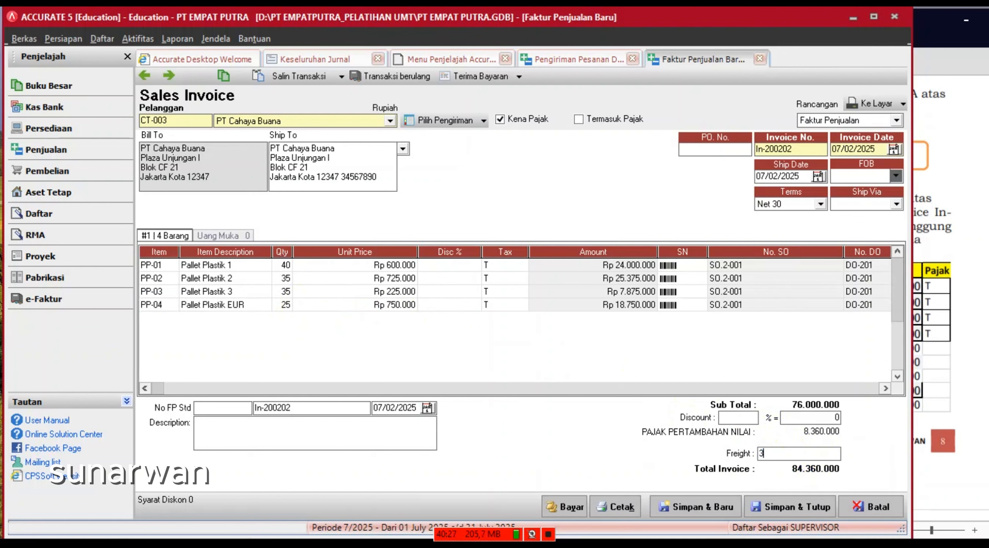
pyautogui.write('00000')
pyautogui.click(656, 447)
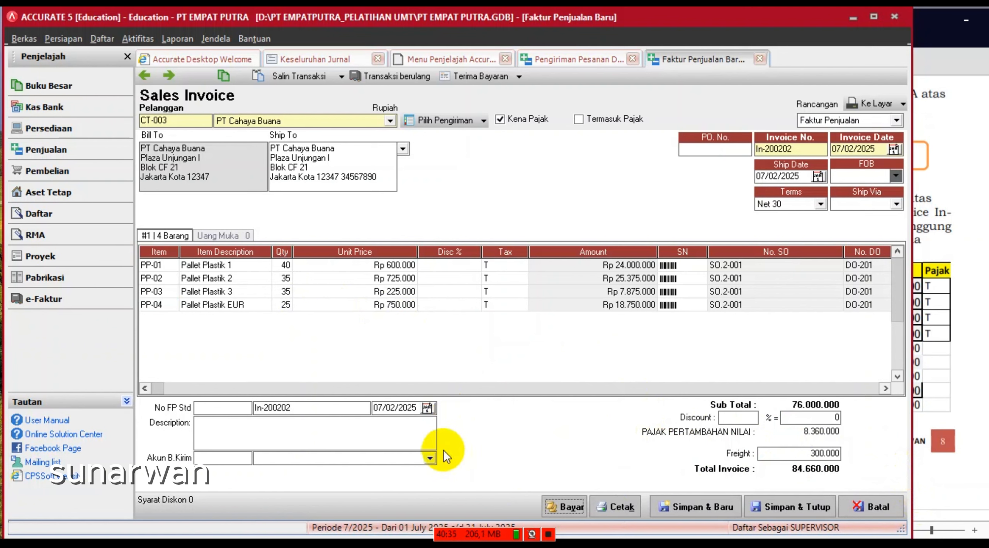
pyautogui.click(430, 457)
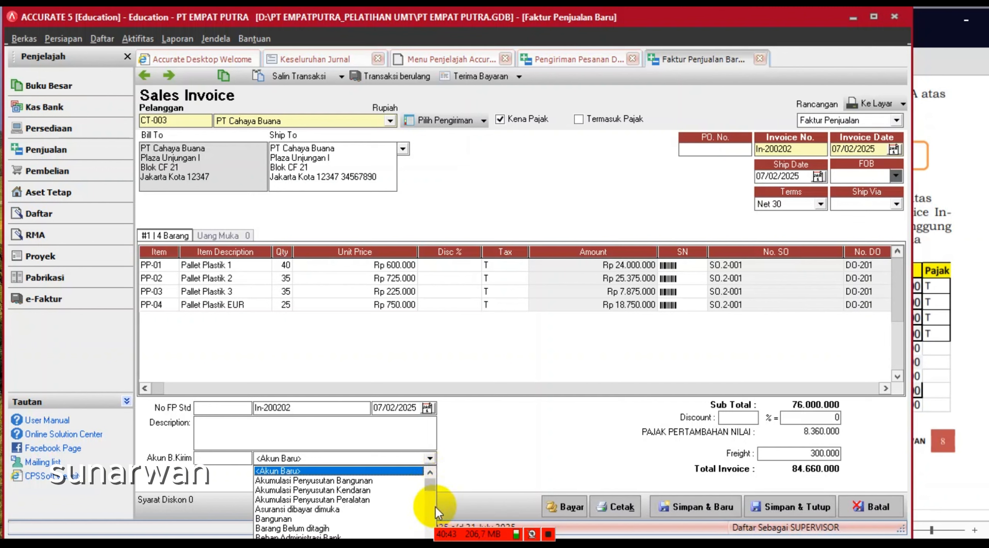
# - Search the account list for 'Pendapatan Lainnya' and assign account 7-9999 to the freight charge
pyautogui.click(431, 486)
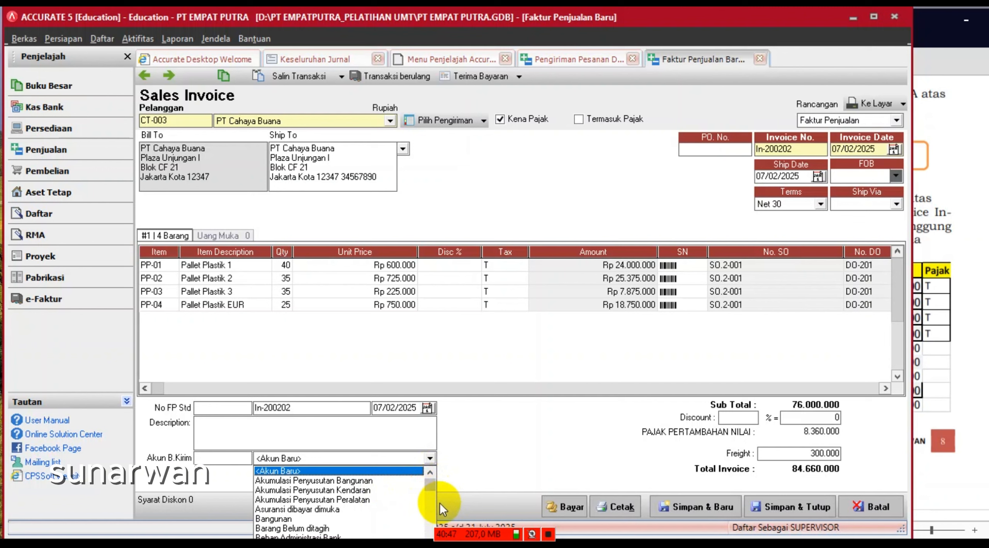
pyautogui.press('Down')
pyautogui.press('Down')
pyautogui.press('Down')
pyautogui.press('Down')
pyautogui.press('Down')
pyautogui.press('Down')
pyautogui.press('Down')
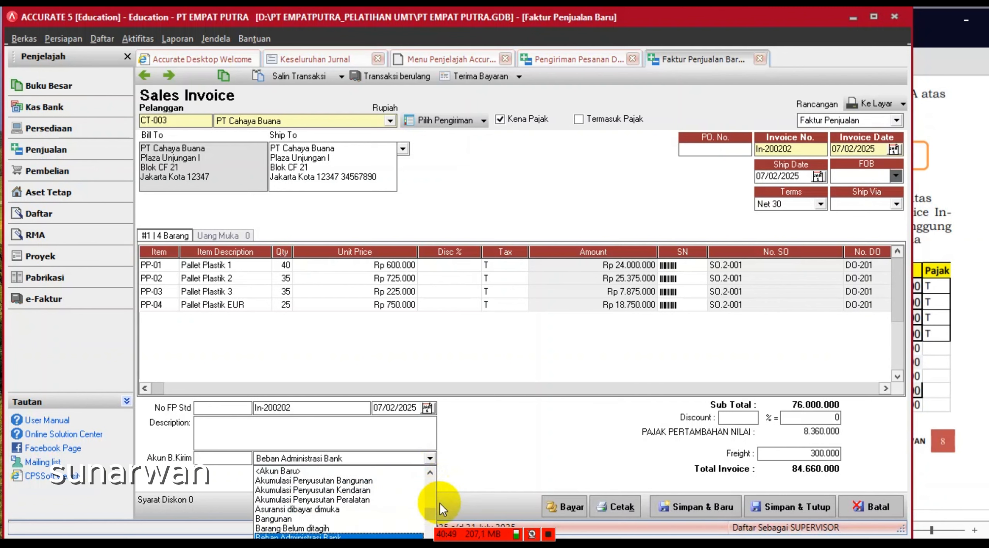
pyautogui.press('Down')
pyautogui.press('Down')
pyautogui.press('Down')
pyautogui.press('Down')
pyautogui.press('Down')
pyautogui.press('Down')
pyautogui.press('Down')
pyautogui.press('Down')
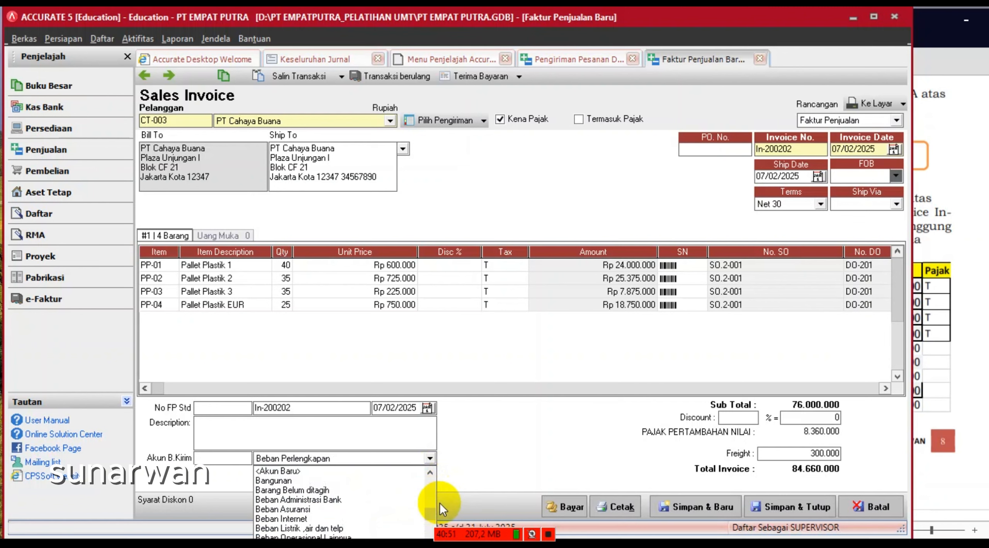
pyautogui.press('Down')
pyautogui.press('Down')
pyautogui.press('Down')
pyautogui.press('Down')
pyautogui.press('Down')
pyautogui.press('Down')
pyautogui.press('Down')
pyautogui.press('Down')
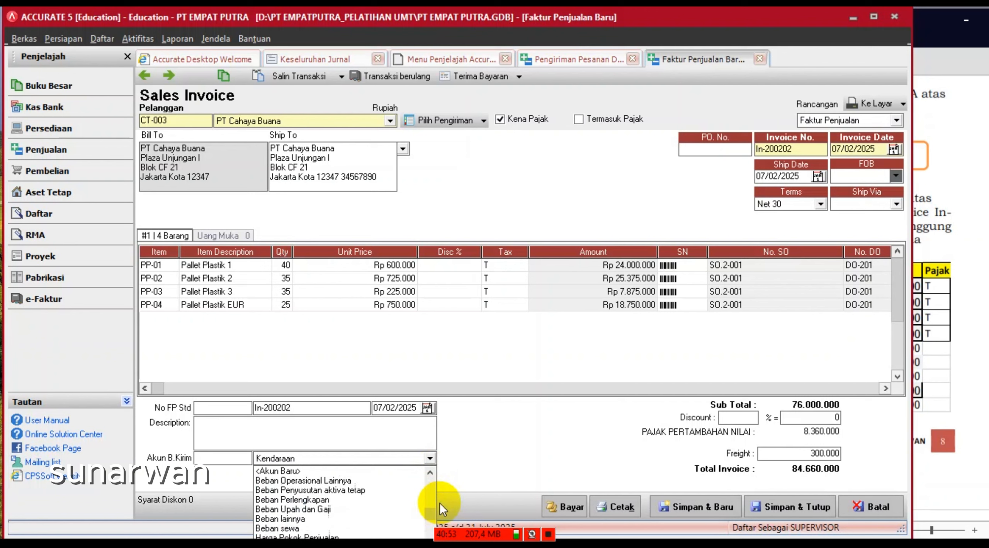
pyautogui.press('Down')
pyautogui.press('Down')
pyautogui.press('Down')
pyautogui.press('Down')
pyautogui.press('Down')
pyautogui.press('Down')
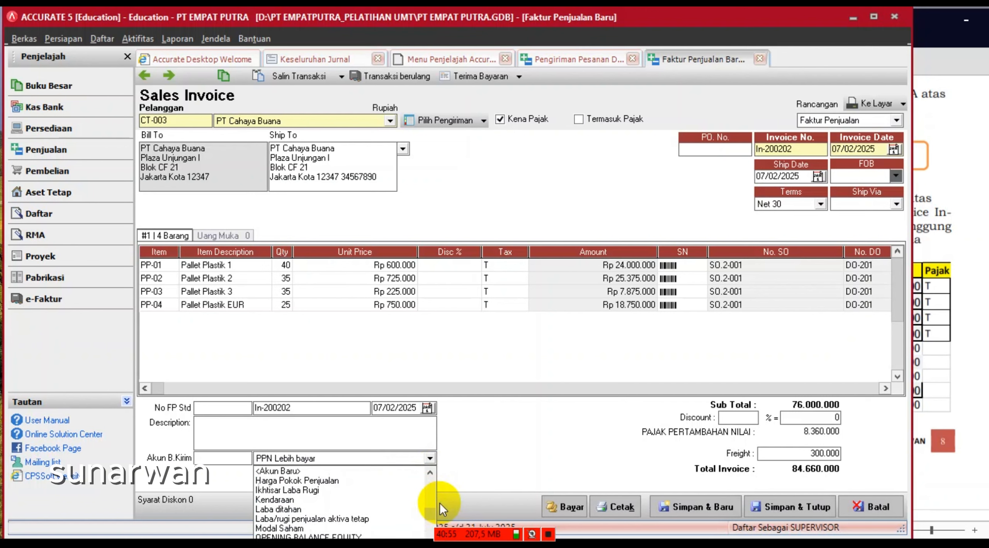
pyautogui.press('Down')
pyautogui.press('Down')
pyautogui.press('Down')
pyautogui.press('Down')
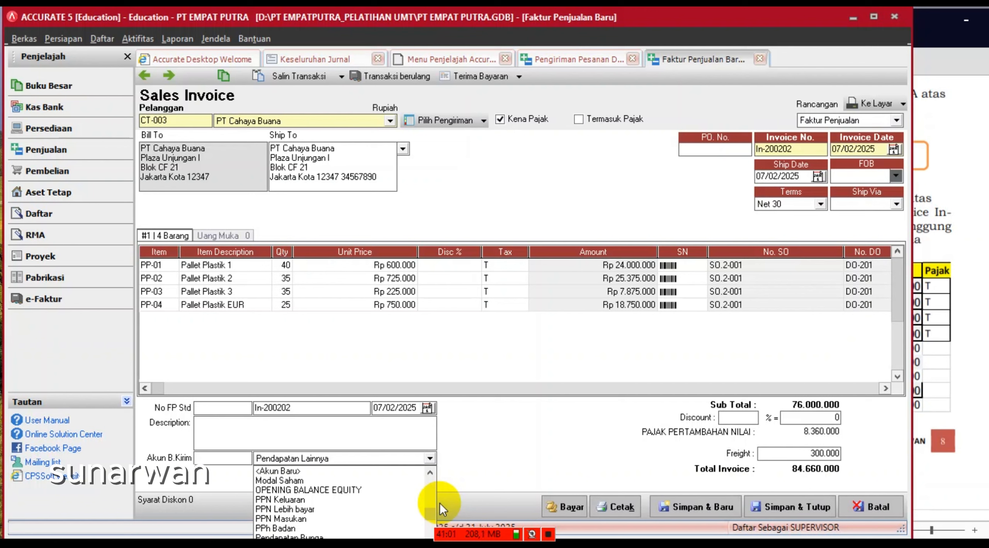
pyautogui.click(391, 458)
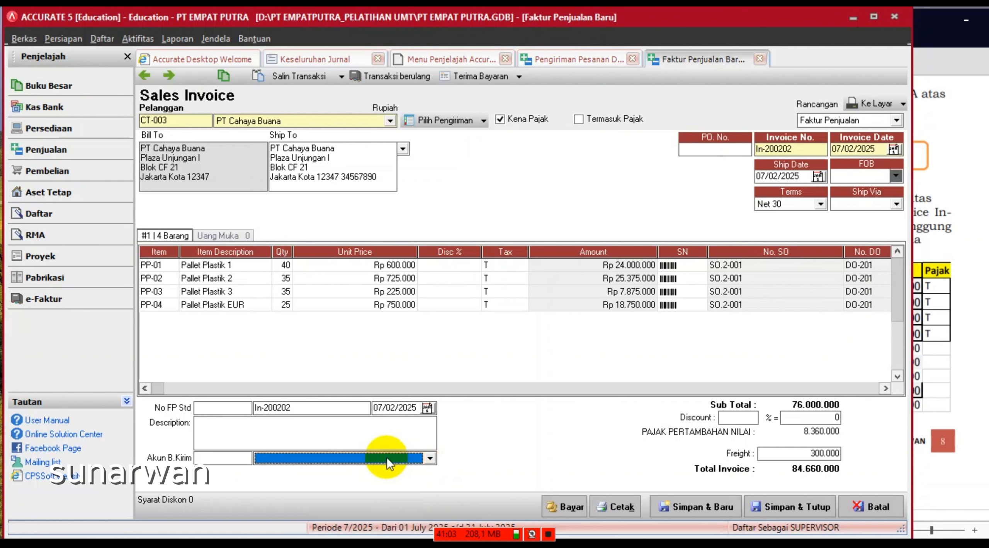
pyautogui.click(391, 458)
pyautogui.write('P')
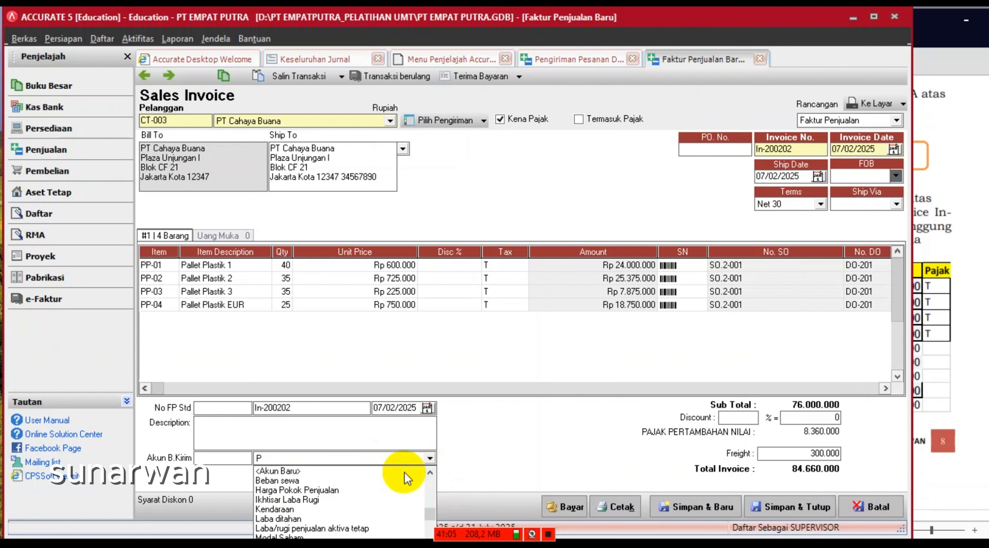
pyautogui.write('end')
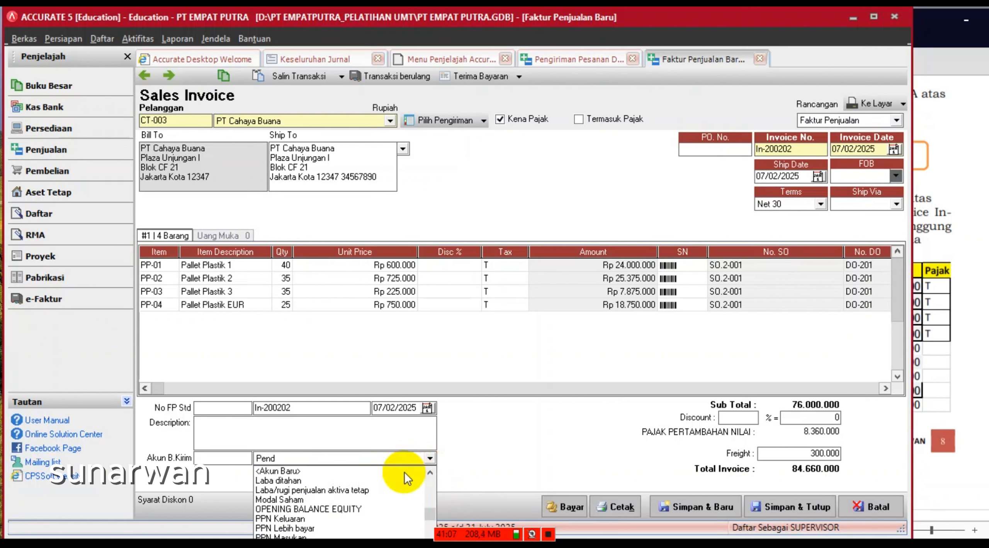
pyautogui.write('apatan Lainnya')
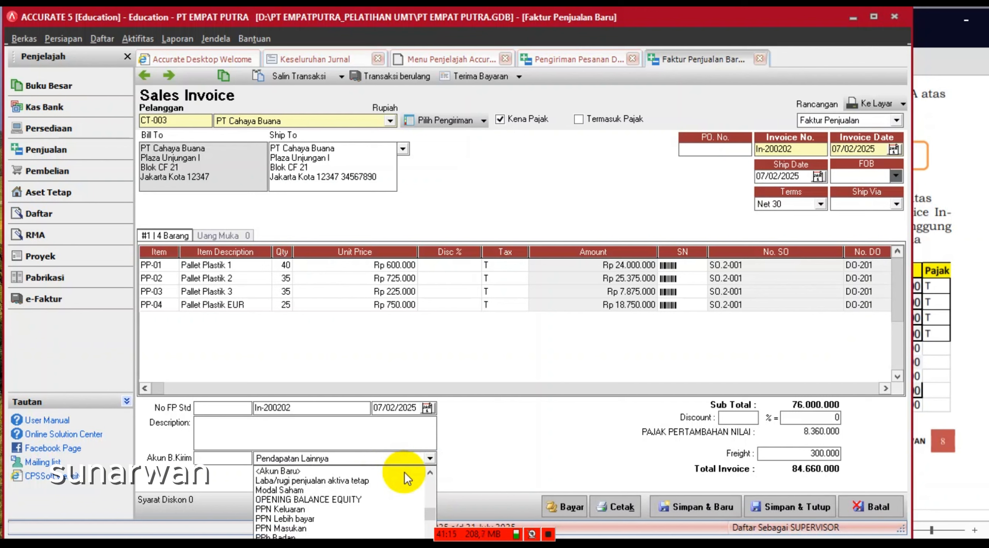
pyautogui.press('Return')
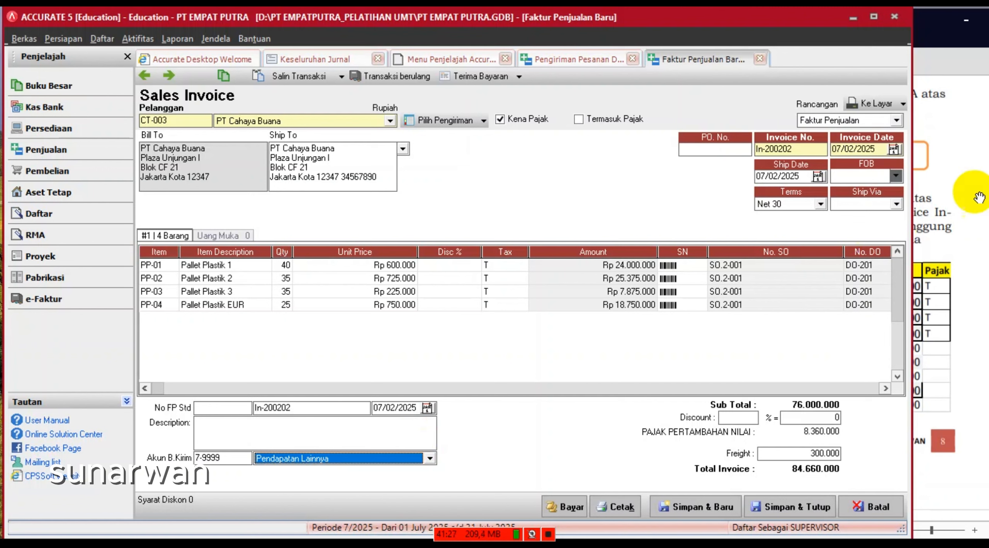
# - Create shipper 'TRUK HINO' and assign it as Ship Via on invoice In-200202
pyautogui.click(895, 205)
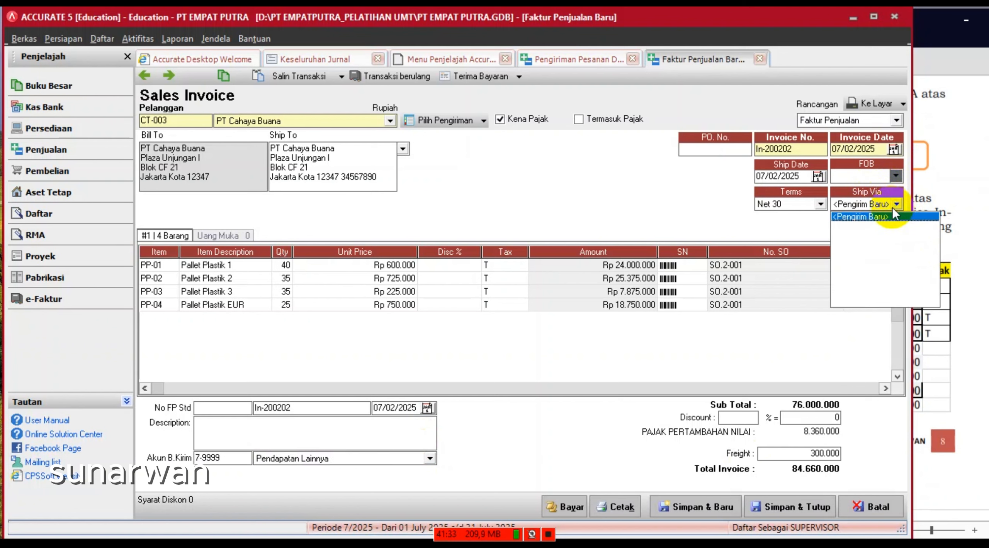
pyautogui.click(863, 218)
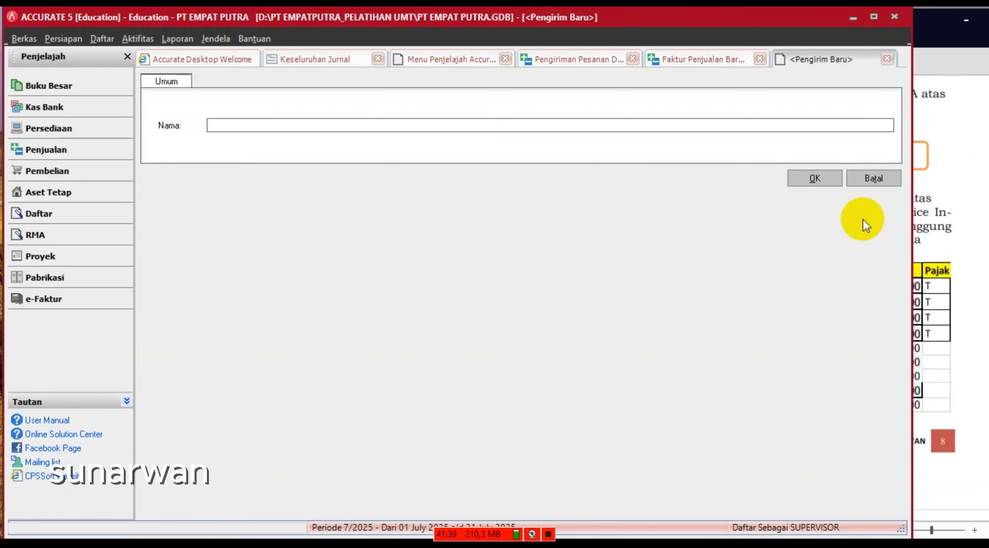
pyautogui.write('TR')
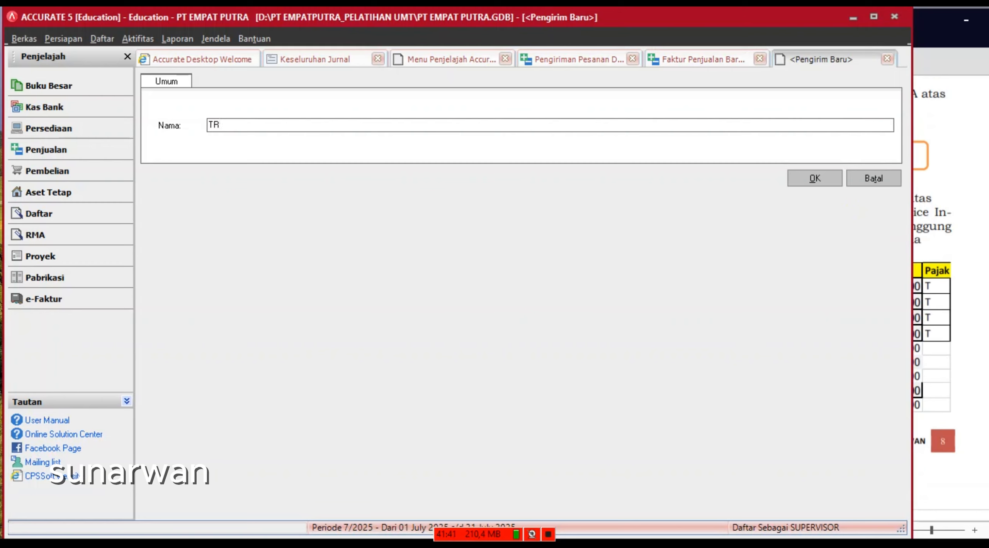
pyautogui.write('UK HINO')
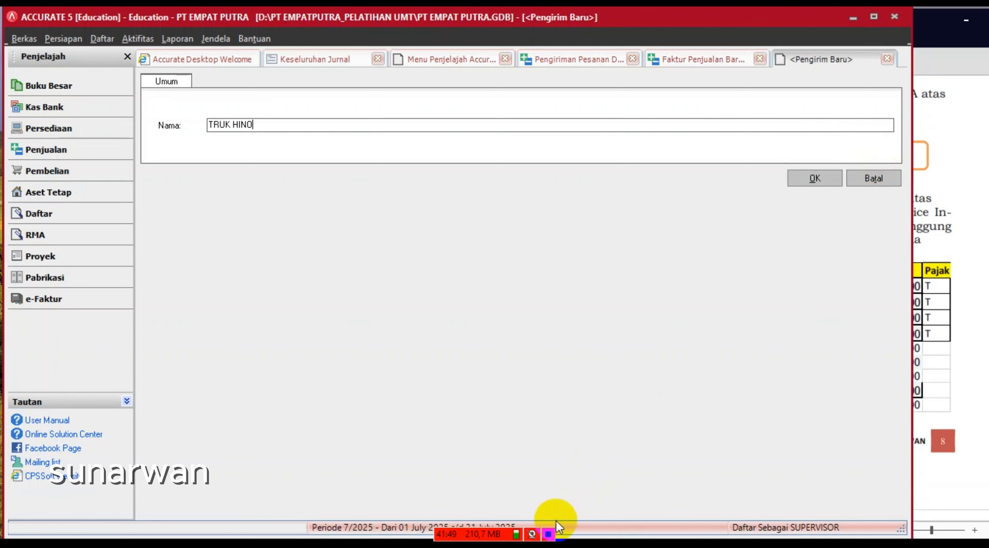
pyautogui.click(887, 59)
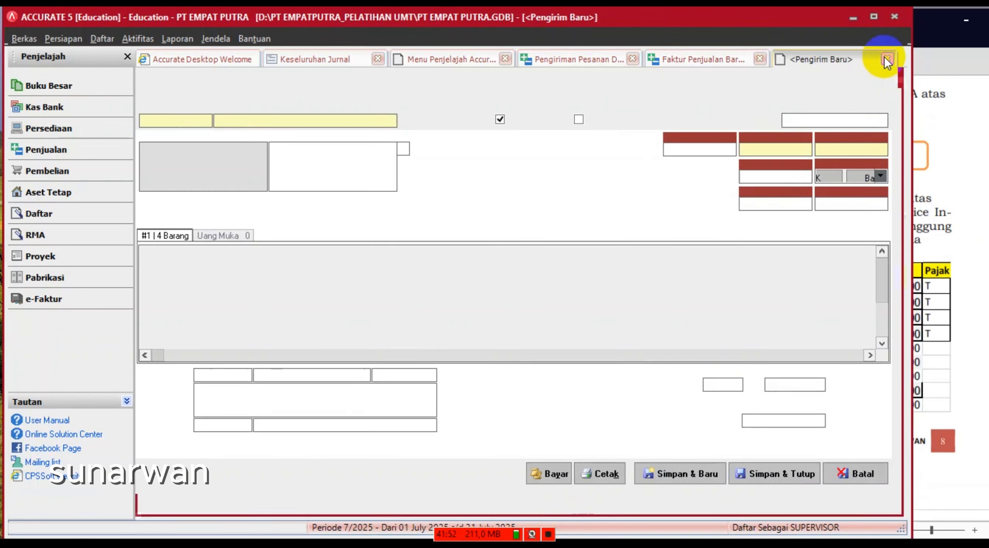
pyautogui.click(895, 204)
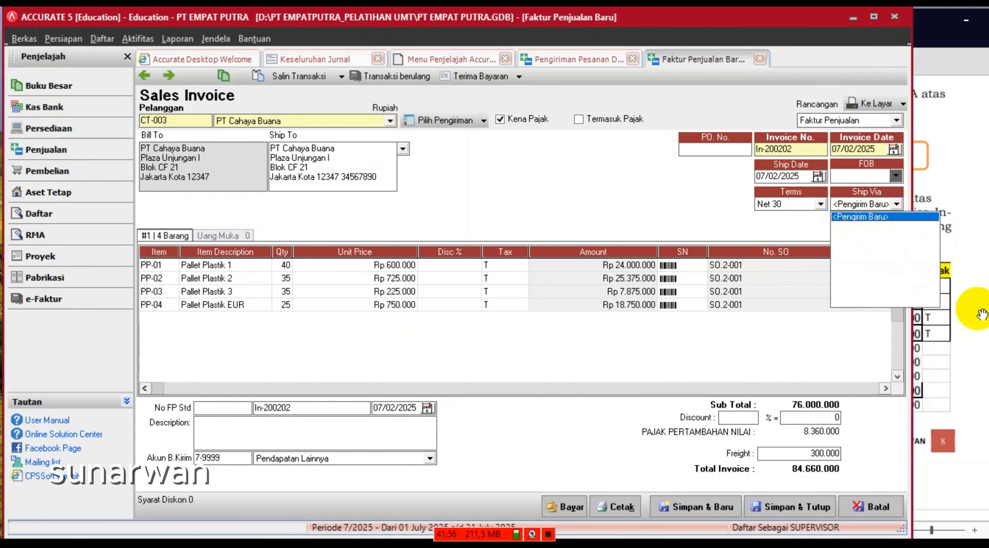
pyautogui.click(968, 307)
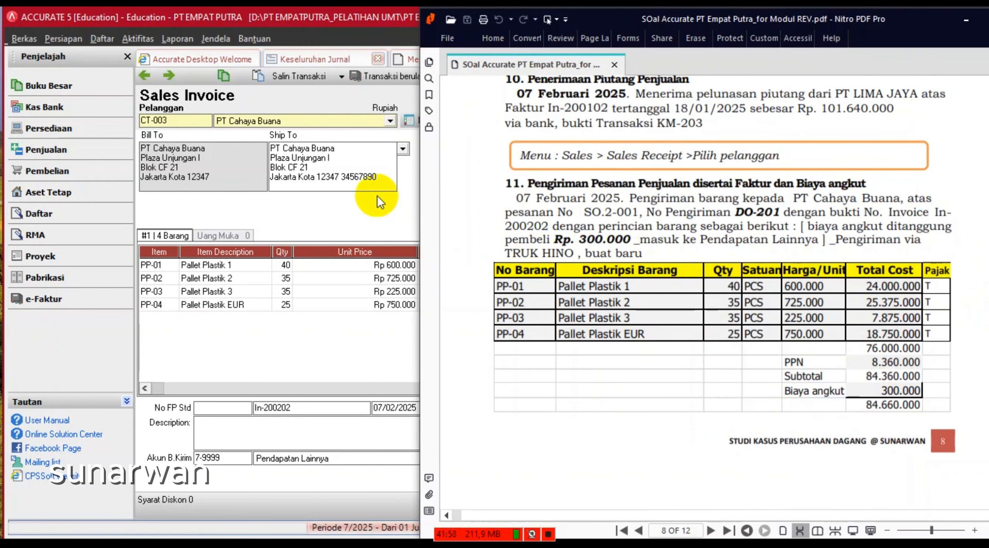
pyautogui.click(397, 216)
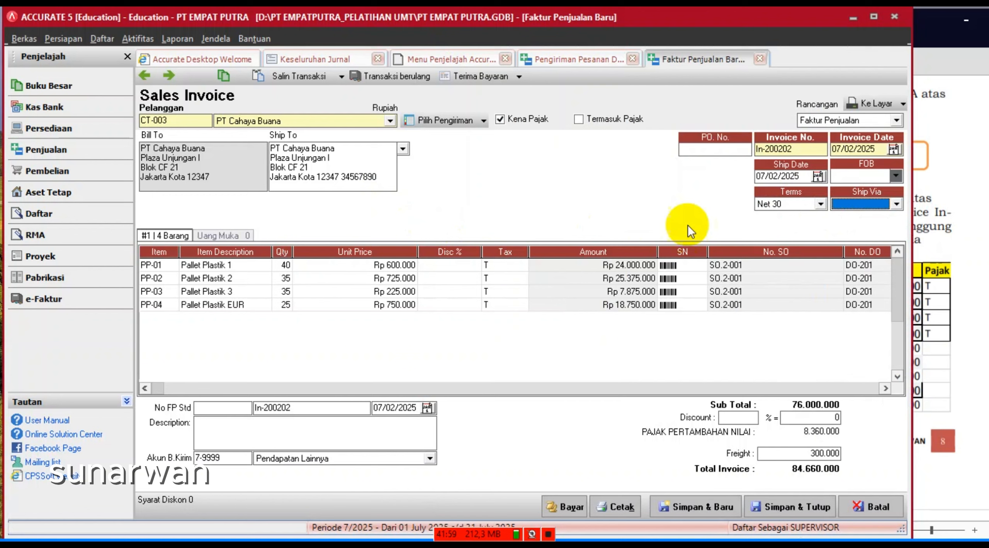
pyautogui.click(896, 204)
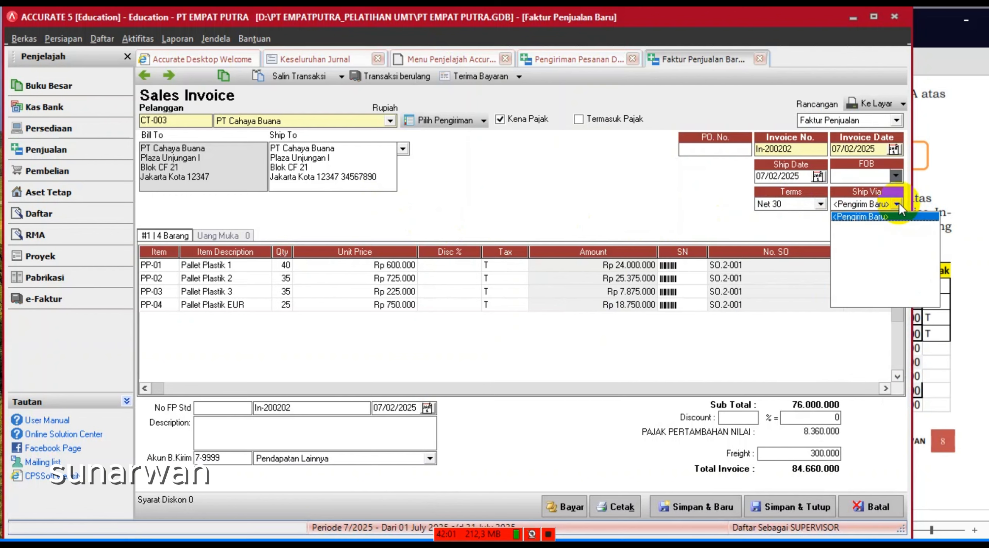
pyautogui.click(874, 218)
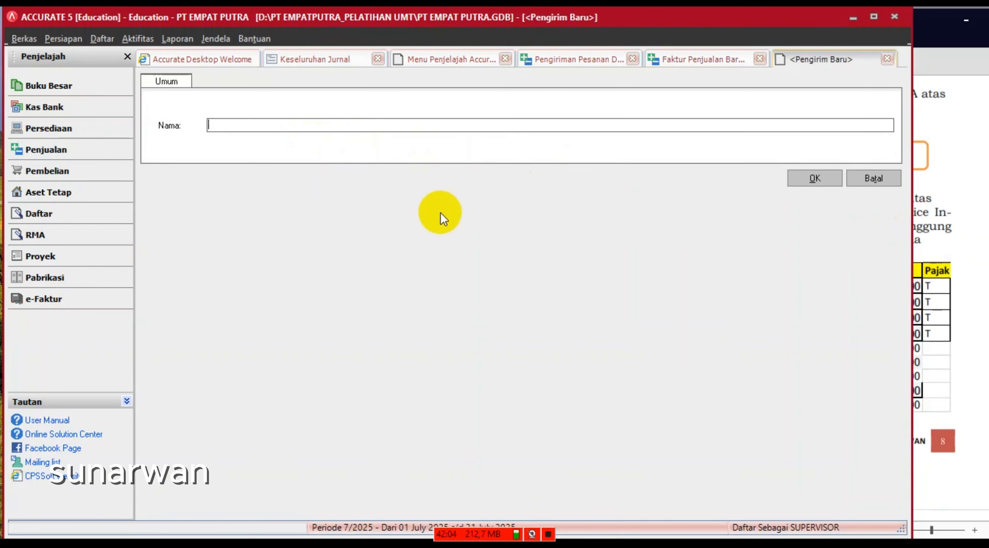
pyautogui.write('TRUK HINO')
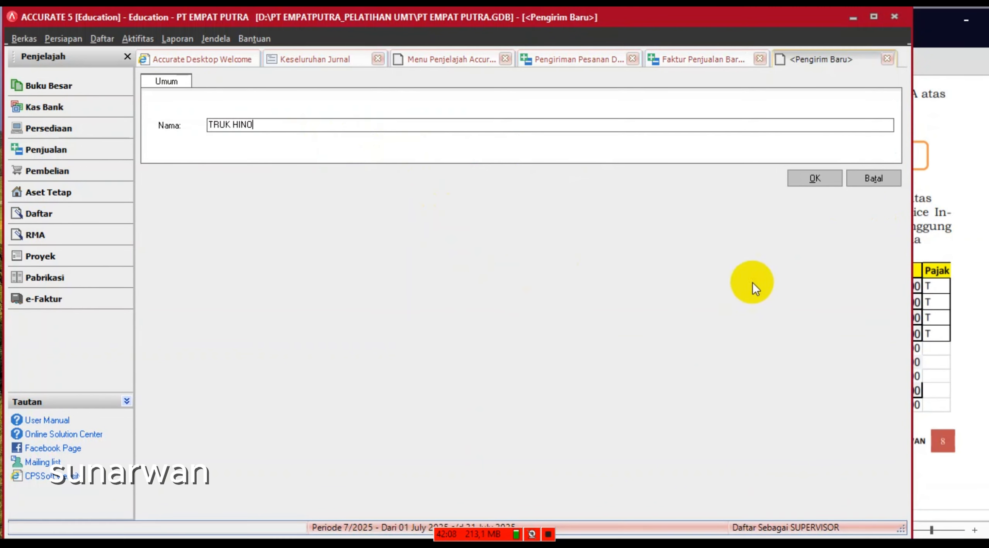
pyautogui.click(811, 178)
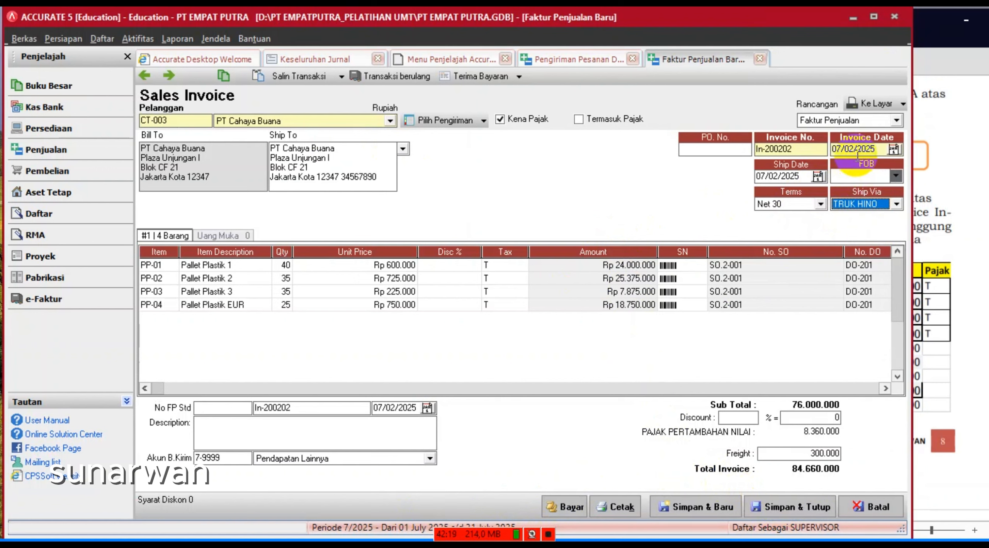
# - Save and close delivery order DO-201, review the next exercise in the PDF, and return to Accurate
pyautogui.click(790, 503)
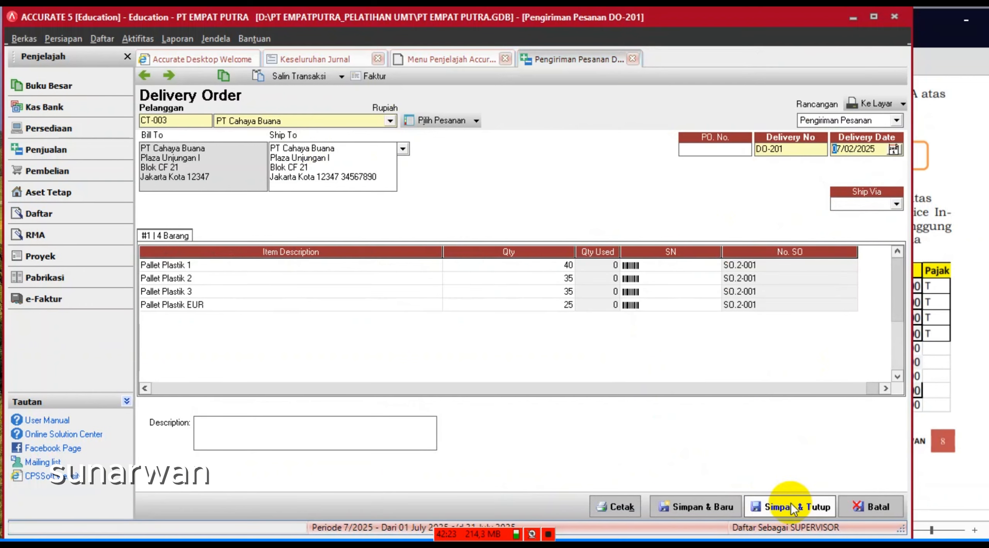
pyautogui.click(791, 509)
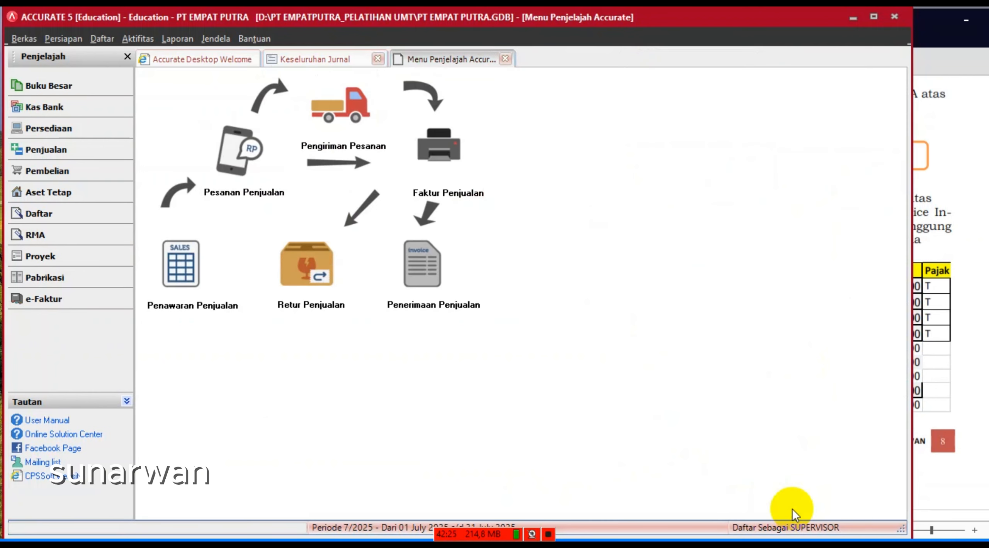
pyautogui.click(971, 522)
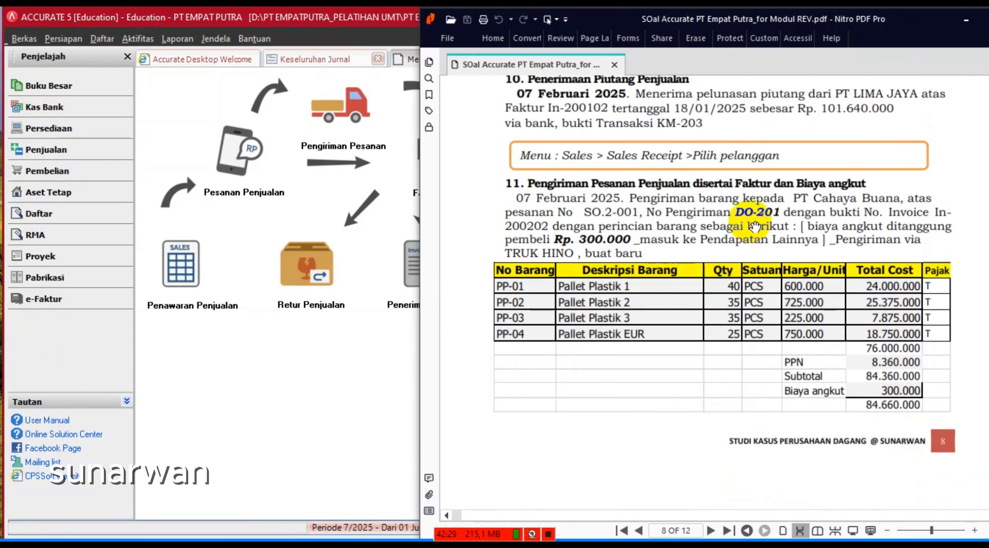
pyautogui.scroll(-12, 753, 226)
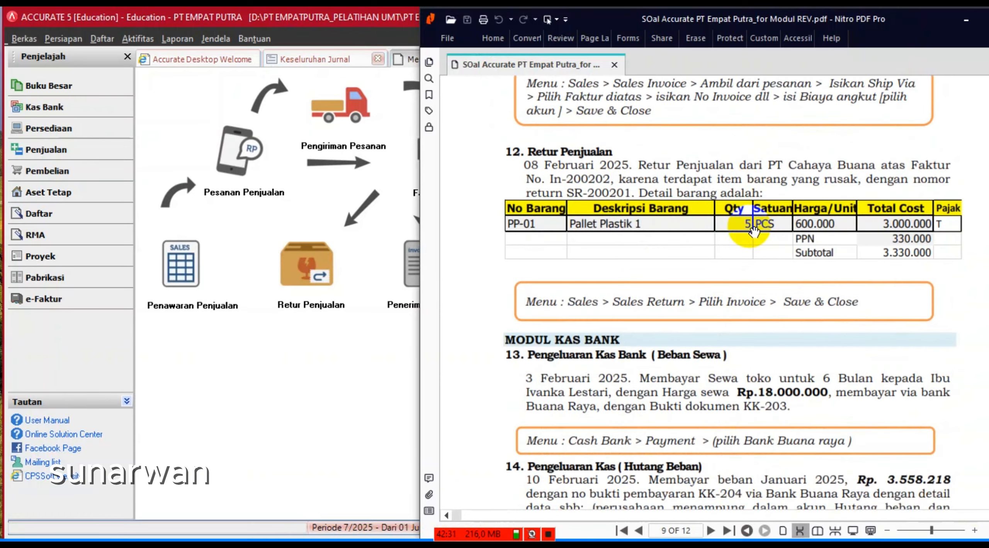
pyautogui.scroll(-1, 754, 231)
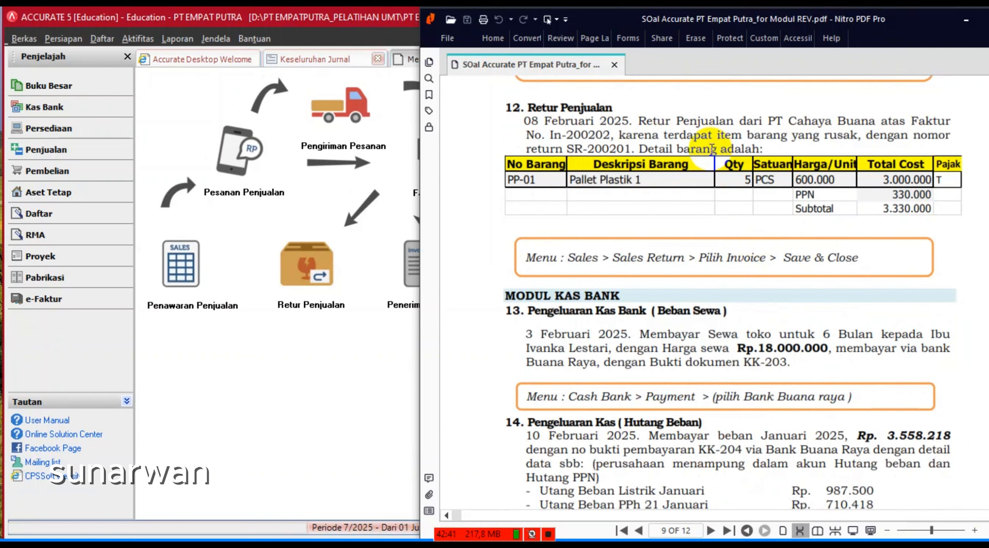
pyautogui.click(305, 392)
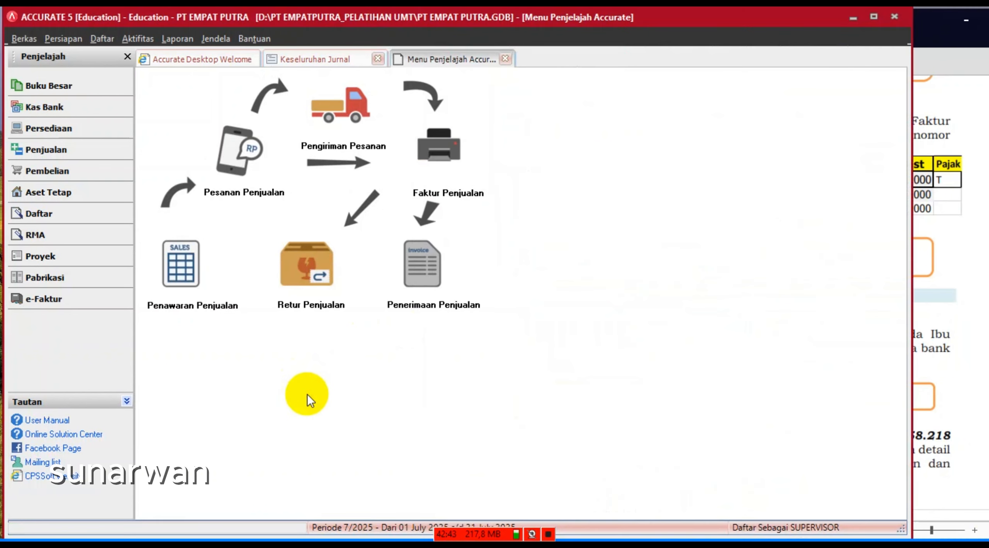
# - Start a new sales return for customer PT Cahaya Buana
pyautogui.click(67, 153)
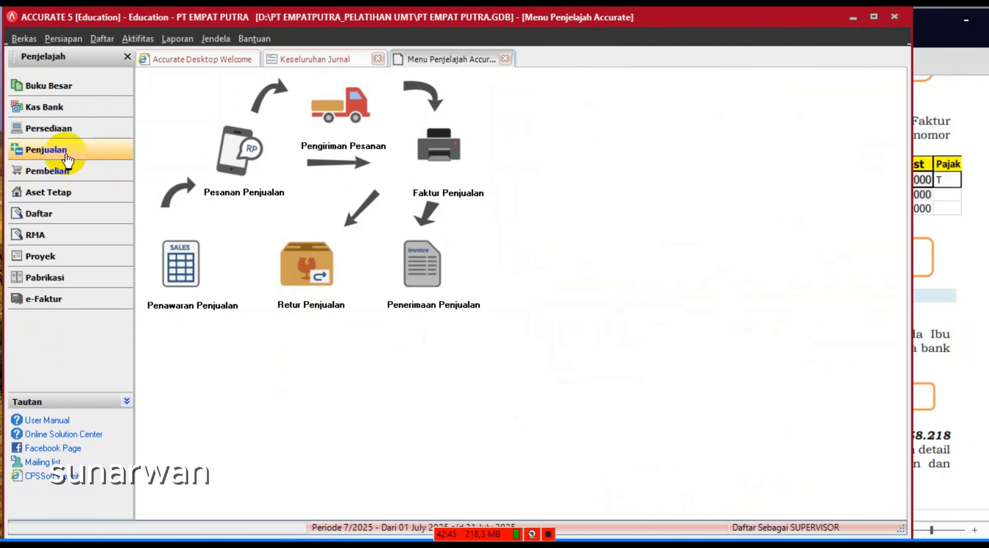
pyautogui.click(307, 275)
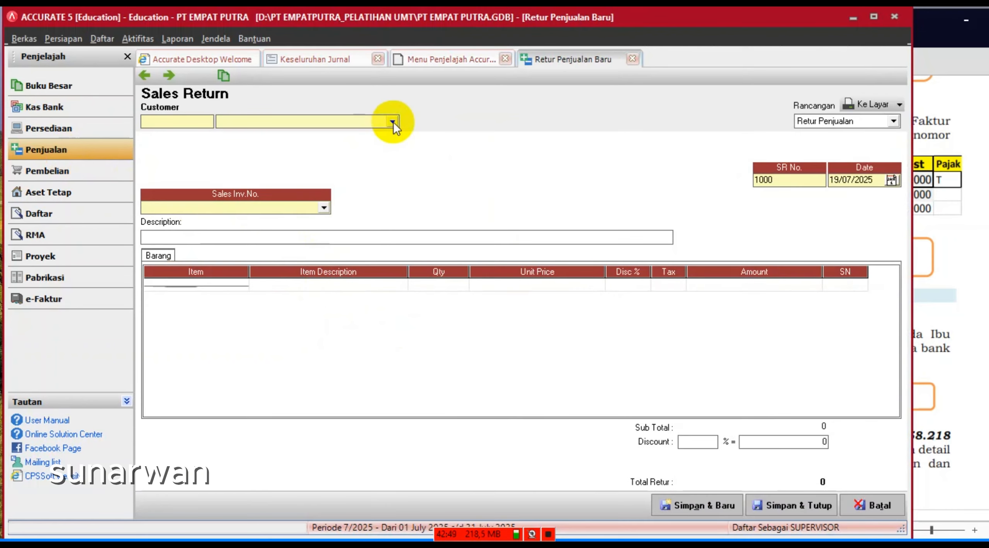
pyautogui.click(392, 122)
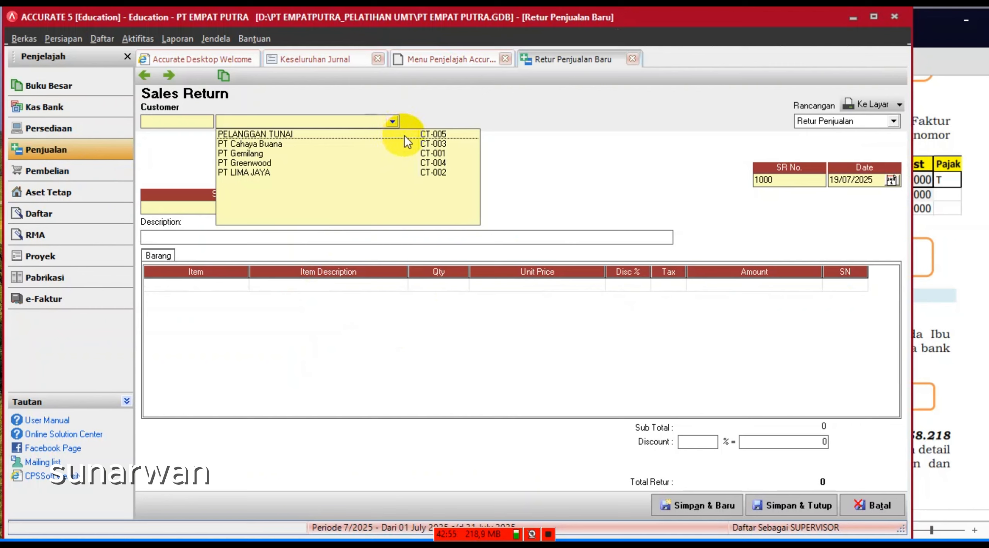
pyautogui.click(270, 143)
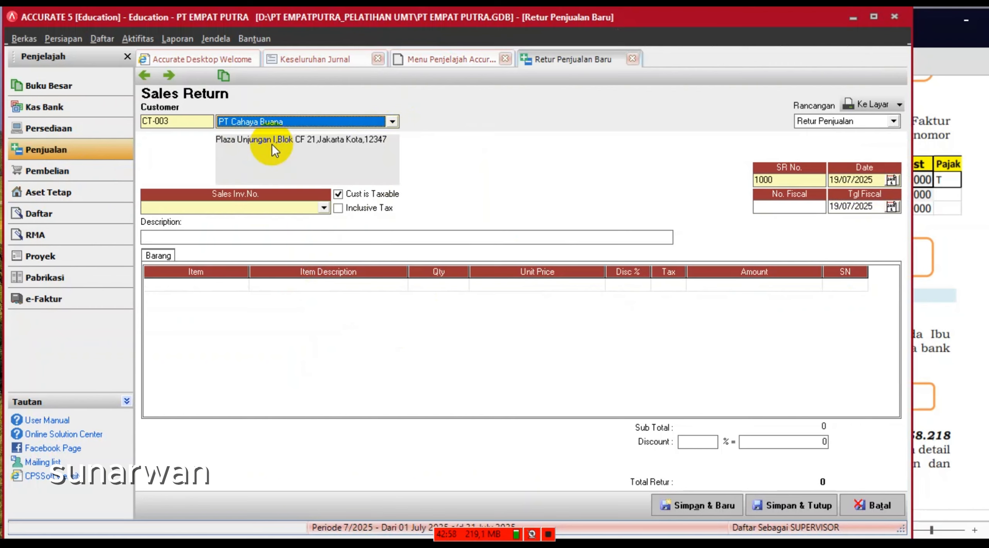
# - Set return number SR-200201 and date 08/02/2025, then bring up the customer's invoice list
pyautogui.click(802, 176)
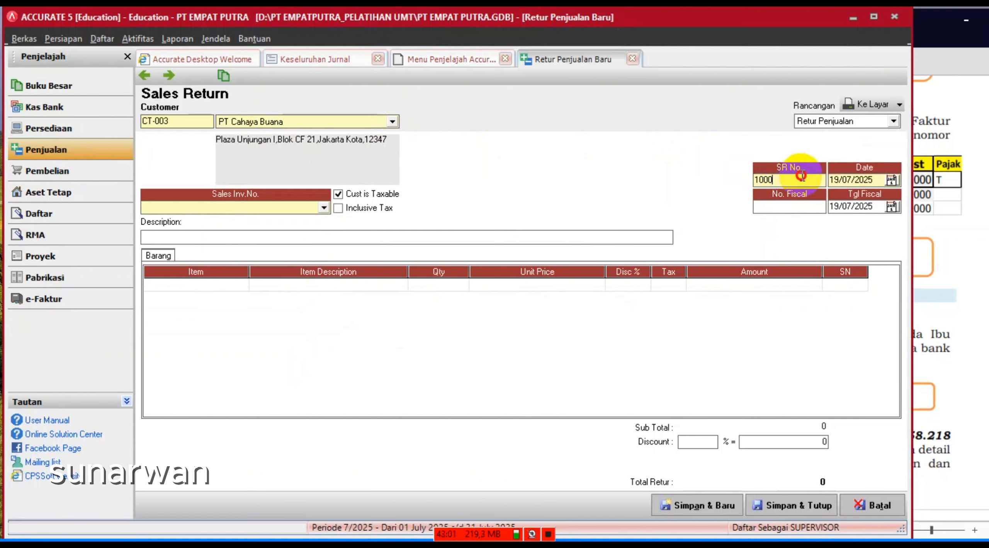
pyautogui.moveTo(801, 176); pyautogui.dragTo(661, 187)
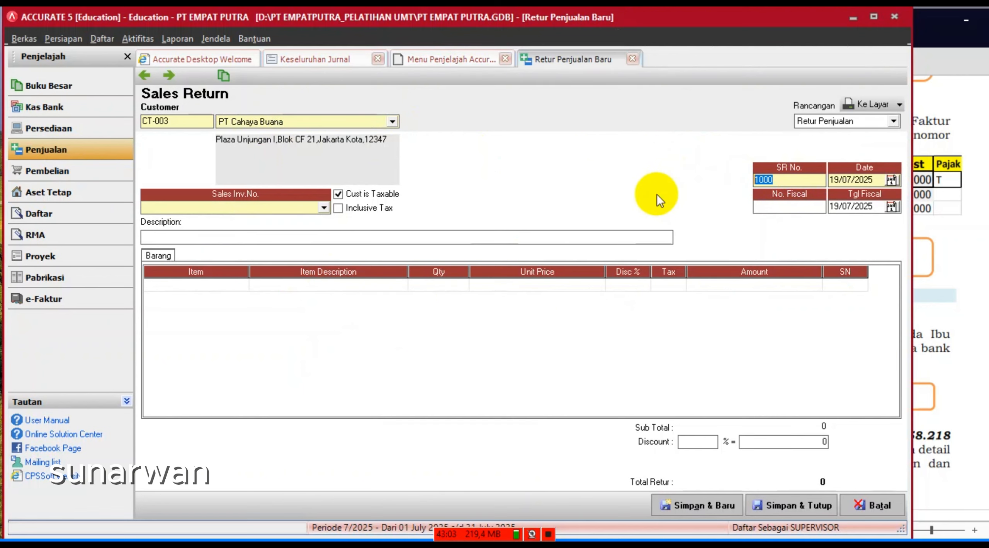
pyautogui.write('SR')
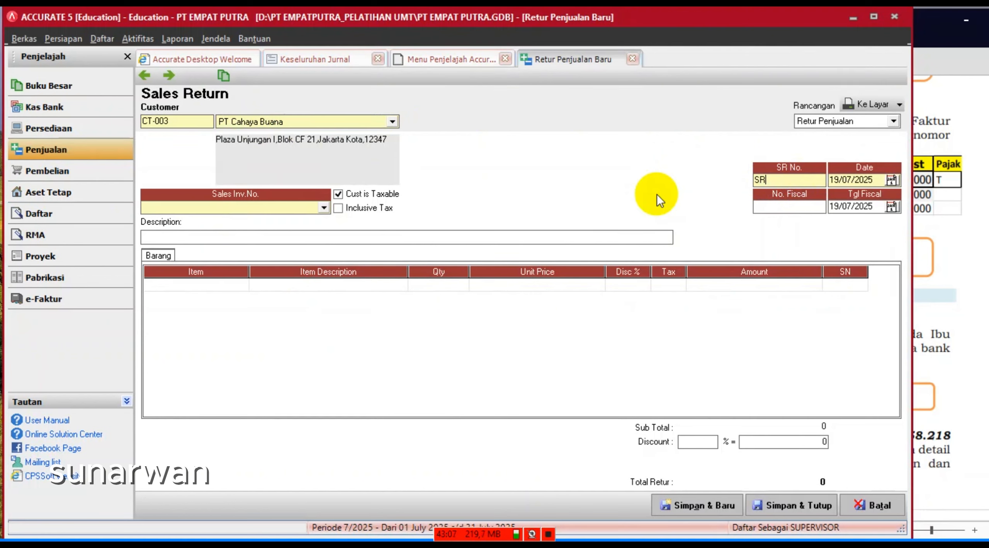
pyautogui.write('-200201')
pyautogui.press('Tab')
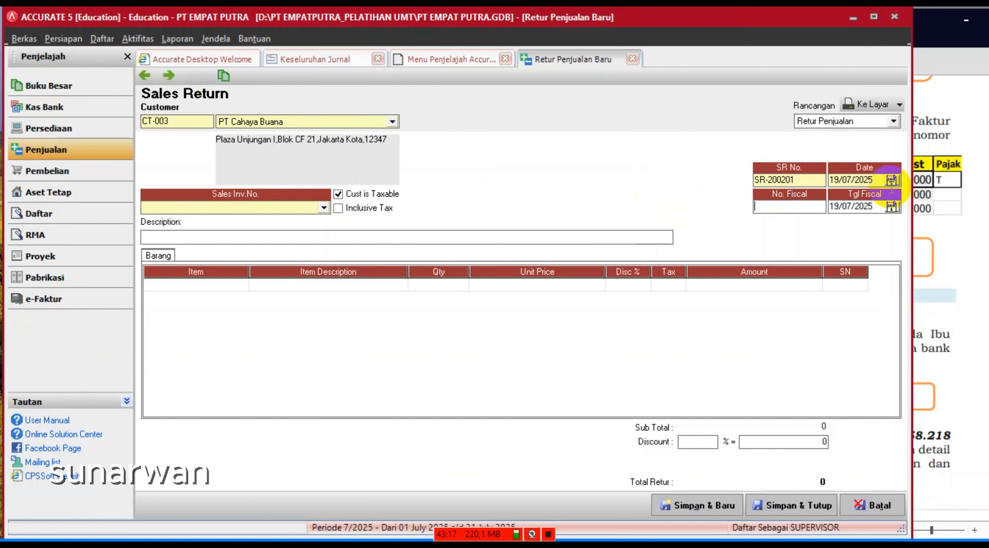
pyautogui.moveTo(878, 180); pyautogui.dragTo(808, 180)
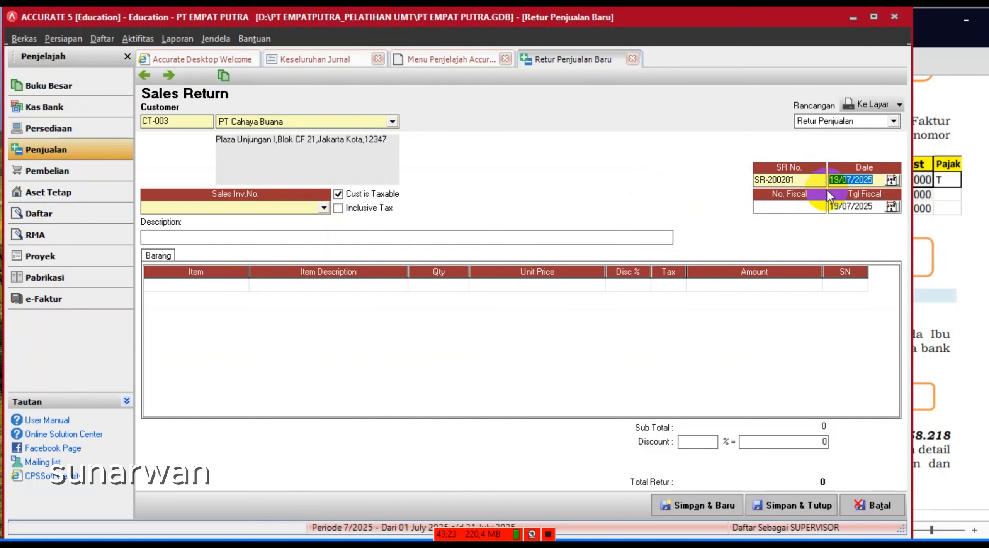
pyautogui.write('08/02/2025')
pyautogui.doubleClick(876, 180)
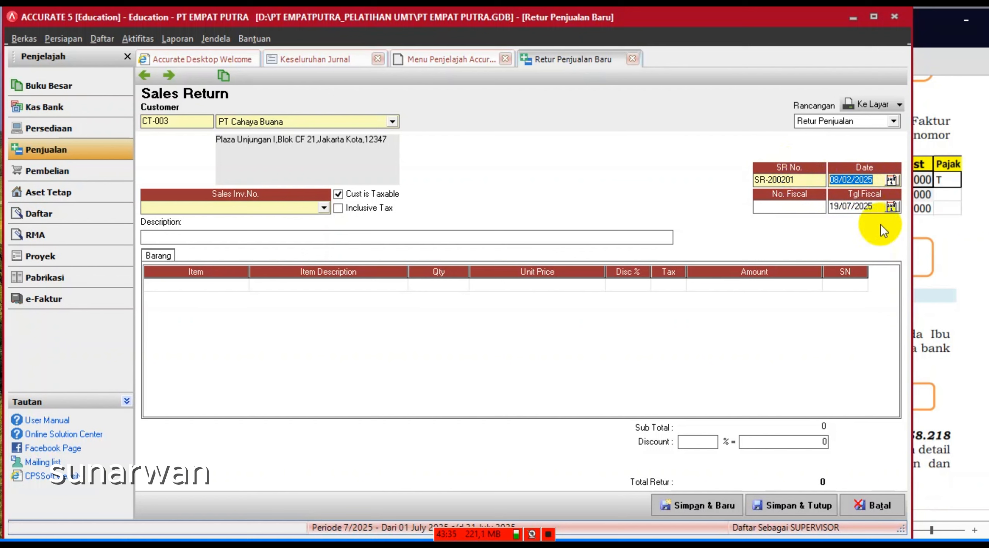
pyautogui.click(867, 206)
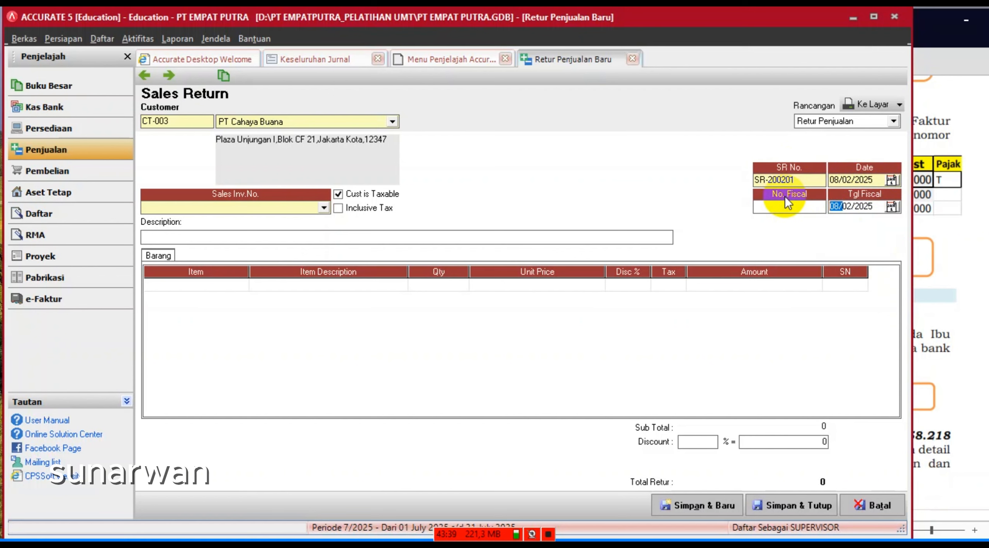
pyautogui.click(324, 209)
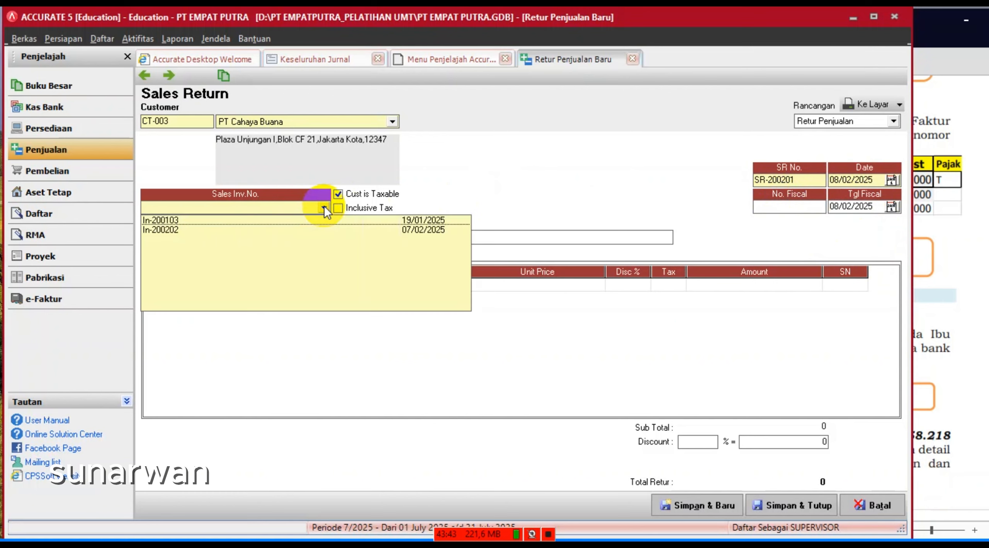
# - Link the return to invoice In-200202 and add Pallet Plastik 1, declining to return all items
pyautogui.click(164, 231)
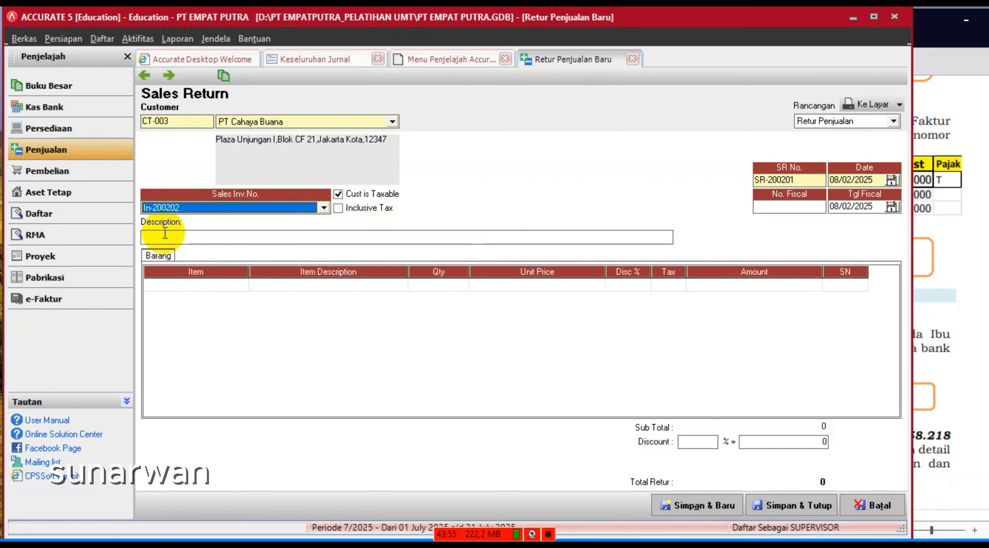
pyautogui.click(242, 282)
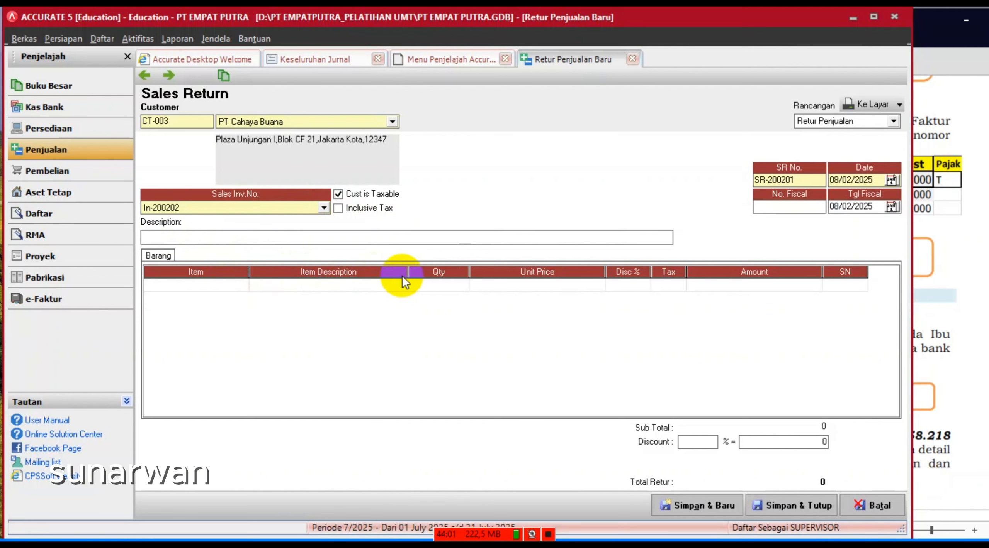
pyautogui.click(384, 286)
pyautogui.click(400, 286)
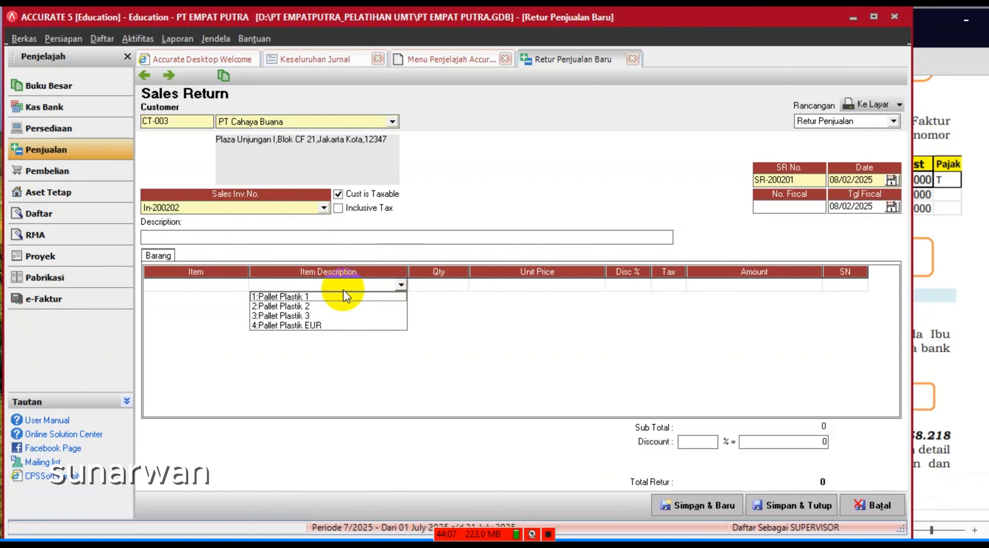
pyautogui.click(301, 297)
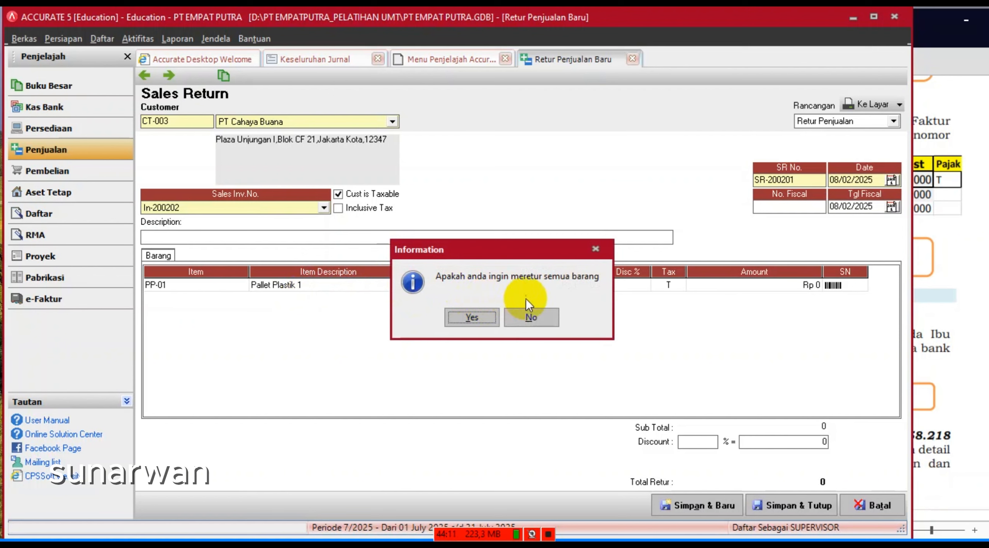
pyautogui.click(535, 317)
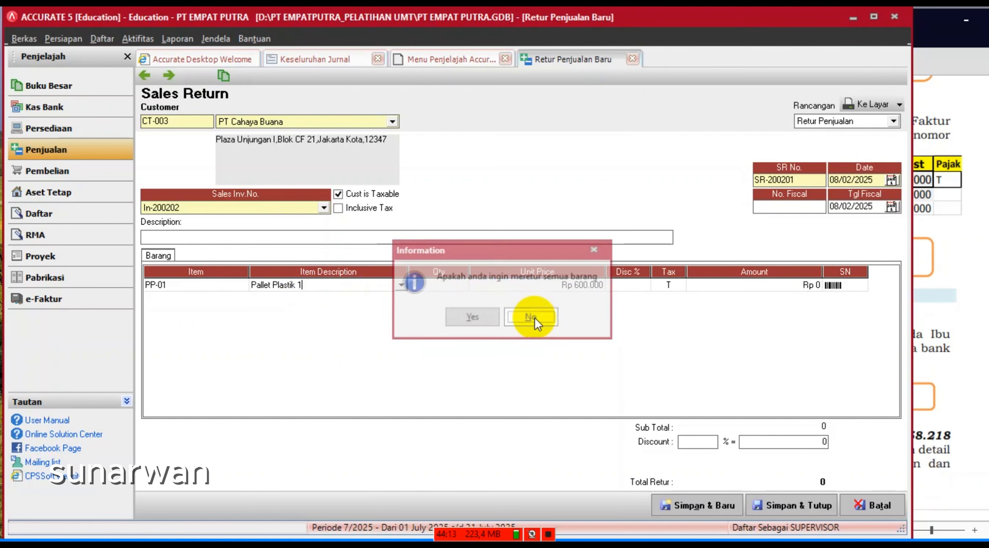
pyautogui.click(448, 285)
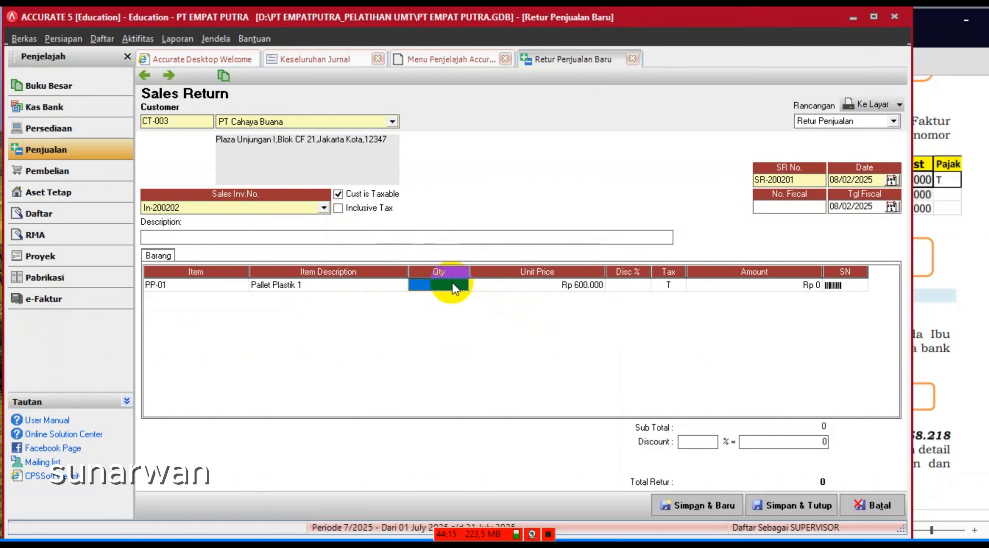
# - Set the returned quantity to 5 and save the sales return
pyautogui.write('5')
pyautogui.press('Tab')
pyautogui.press('Tab')
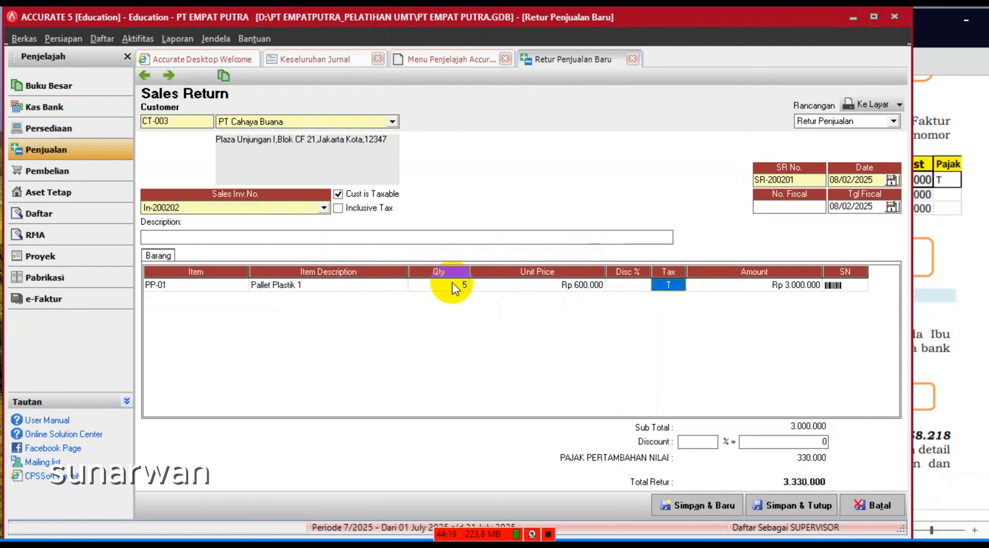
pyautogui.press('Tab')
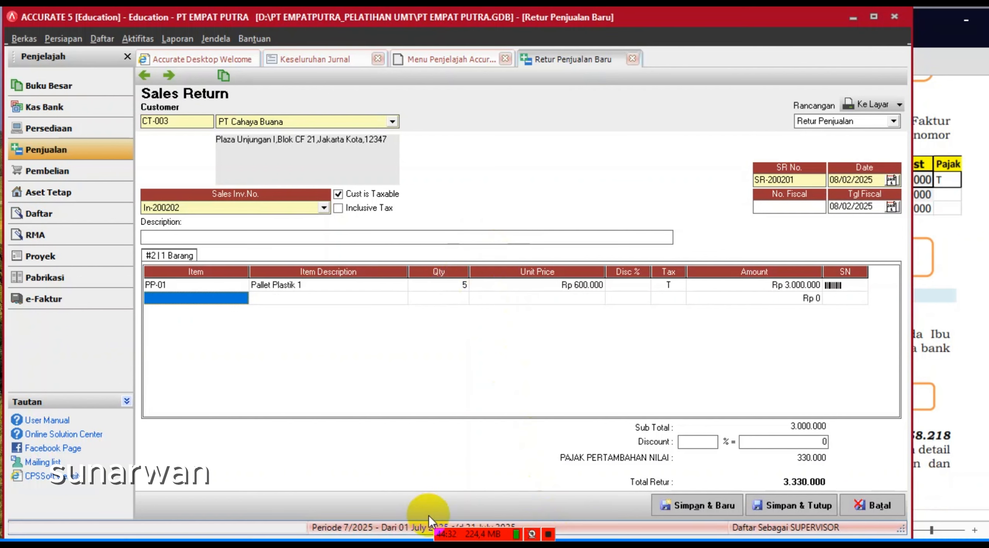
pyautogui.click(798, 506)
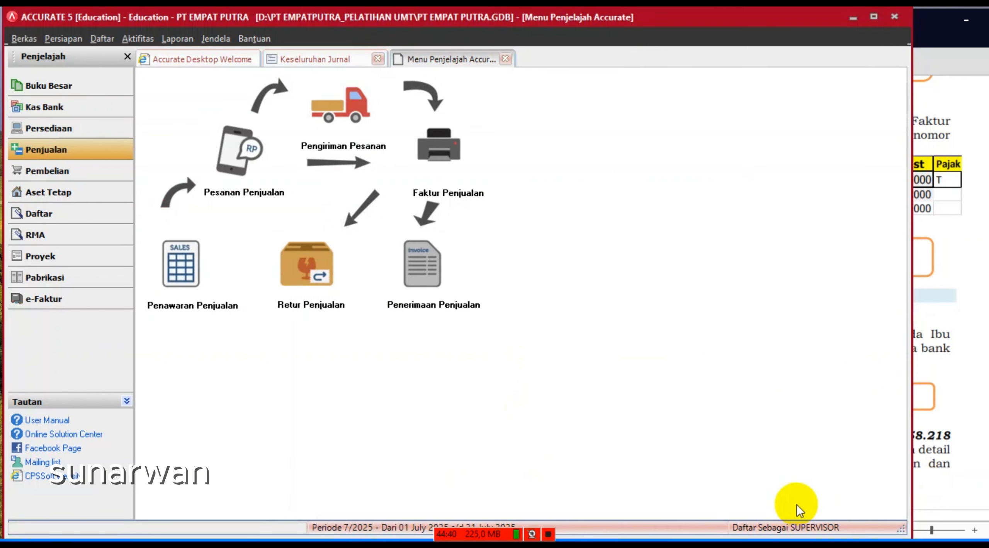
# - Refresh and review the overall journal report, then show the Kas Bank overview
pyautogui.click(313, 59)
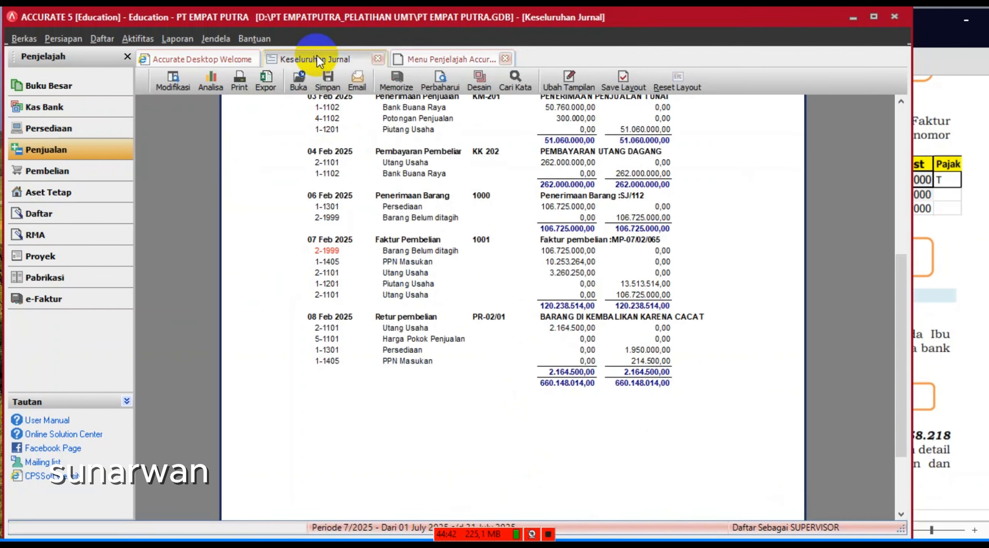
pyautogui.click(434, 85)
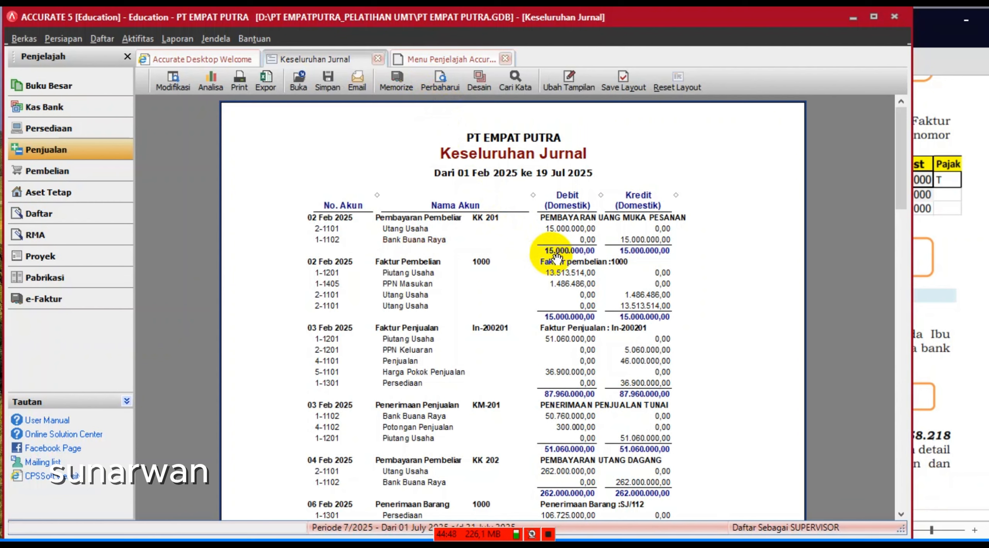
pyautogui.scroll(-15, 558, 259)
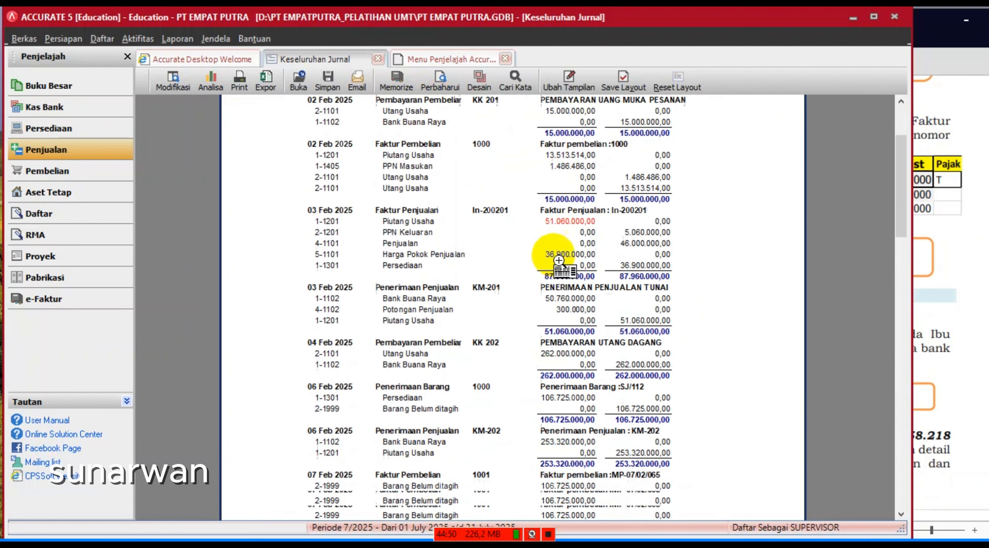
pyautogui.scroll(-8, 560, 263)
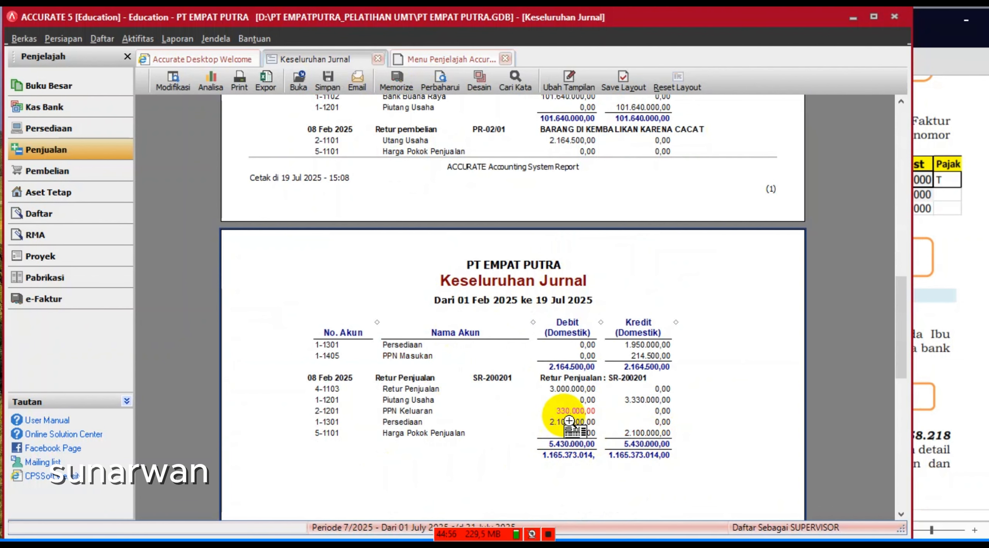
pyautogui.scroll(1, 568, 424)
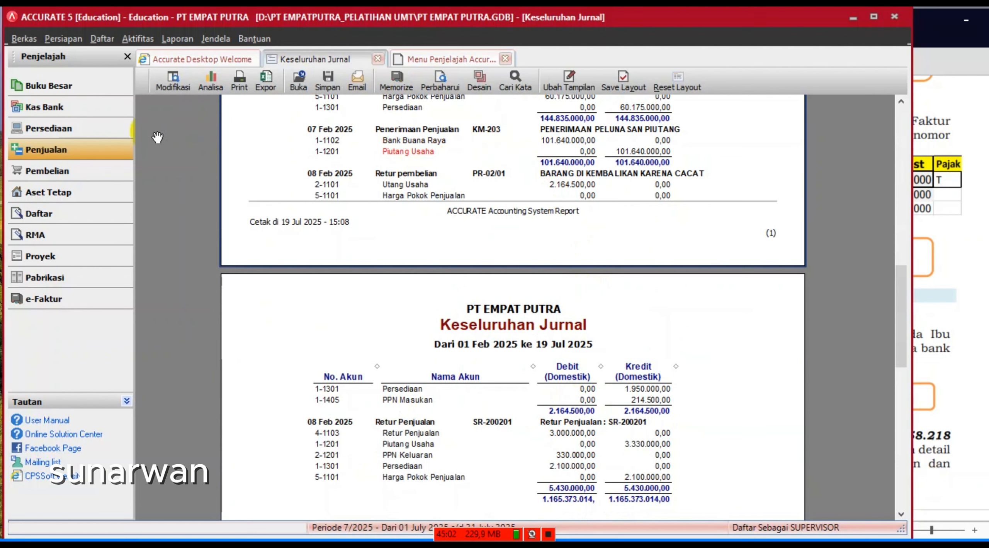
pyautogui.click(35, 112)
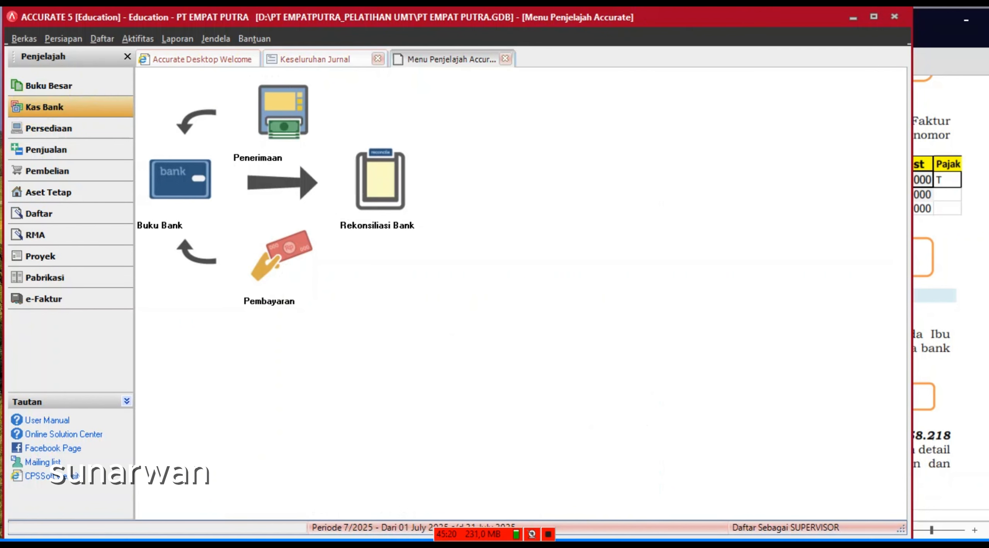
# - Start a new bank payment paid from Bank Buana Raya
pyautogui.click(948, 238)
pyautogui.scroll(-2, 764, 282)
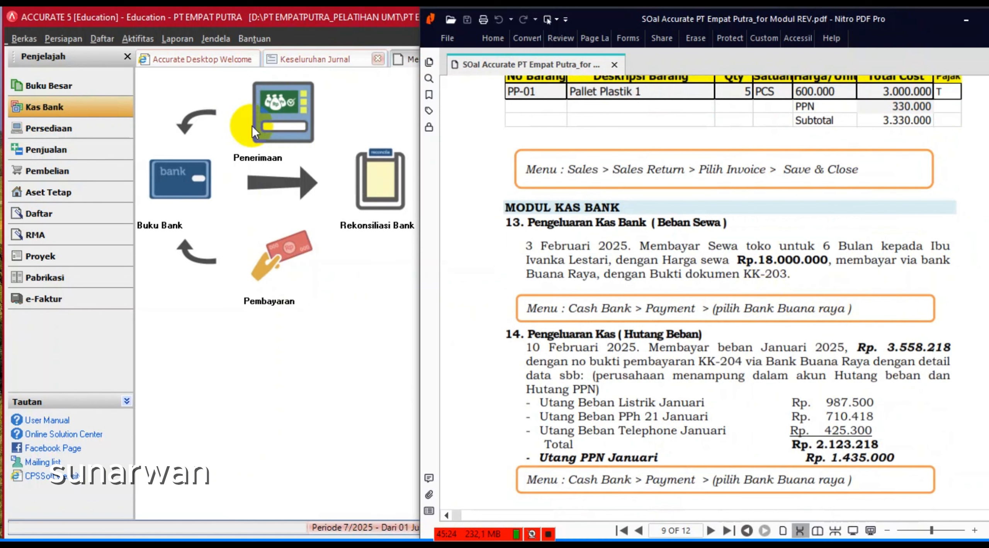
pyautogui.click(357, 100)
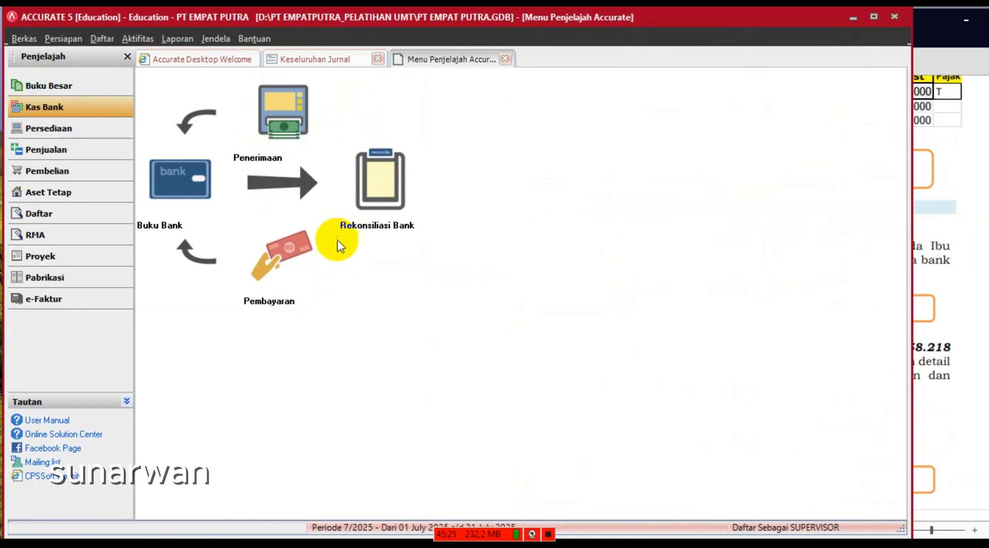
pyautogui.click(282, 255)
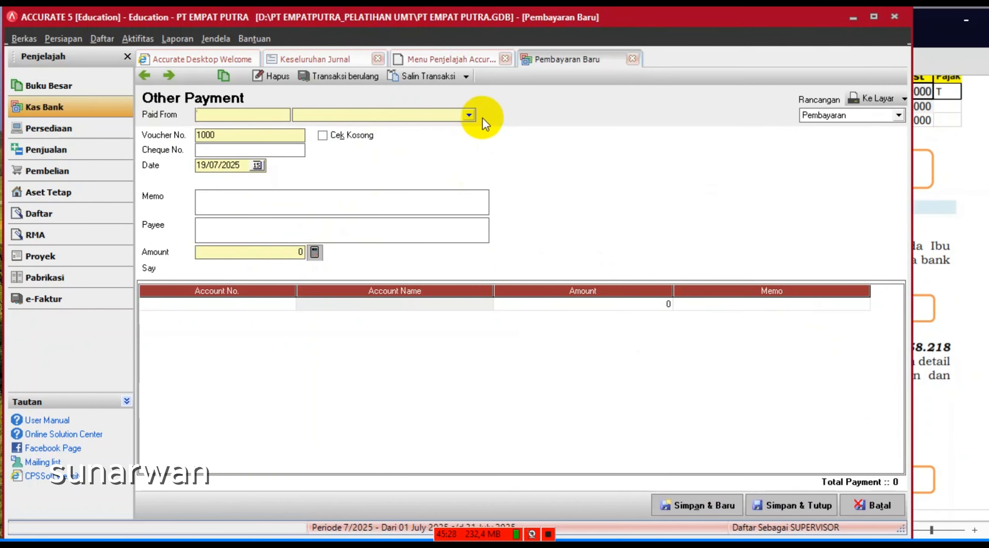
pyautogui.click(466, 117)
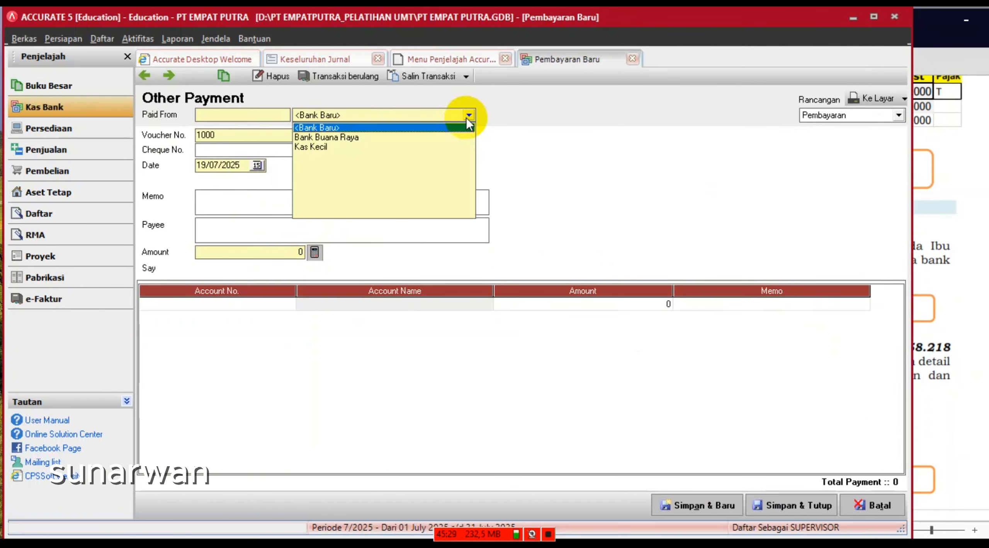
pyautogui.click(351, 138)
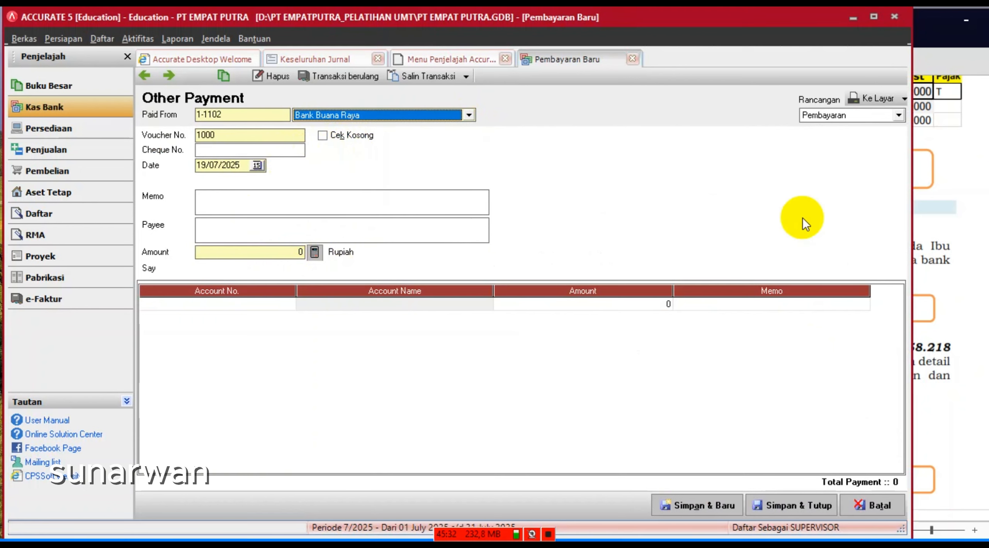
# - Set voucher number KK-203 and date 10/02/2025 on the payment
pyautogui.click(935, 207)
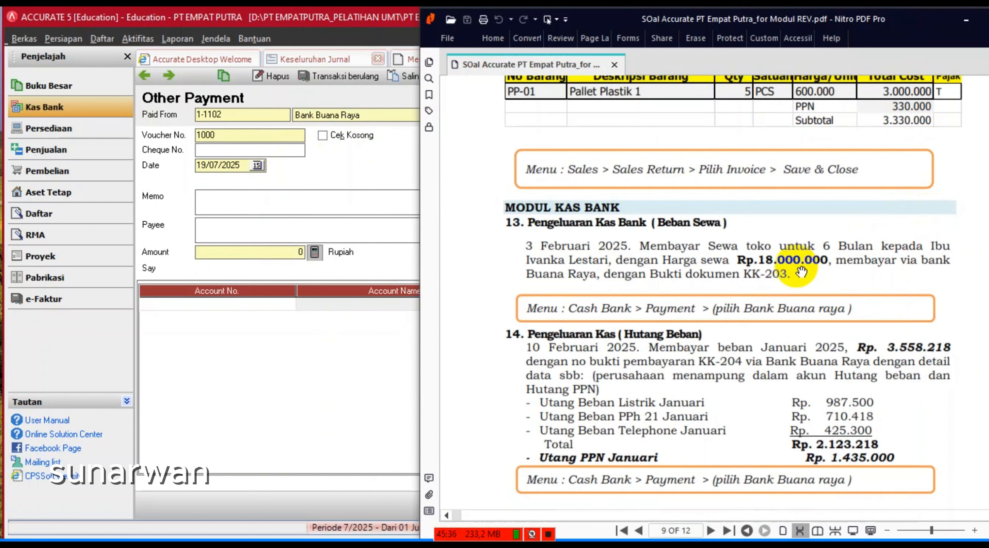
pyautogui.click(236, 133)
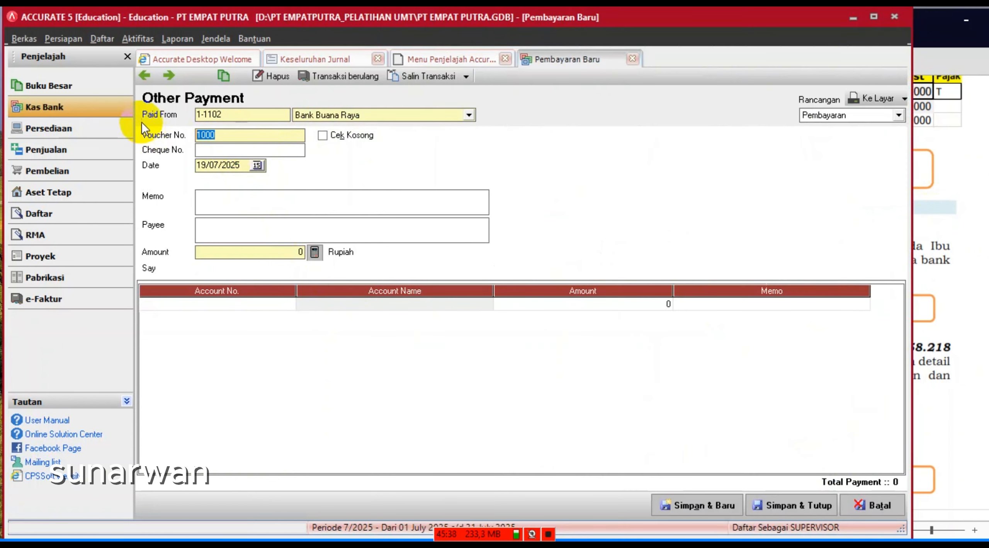
pyautogui.write('KK-20')
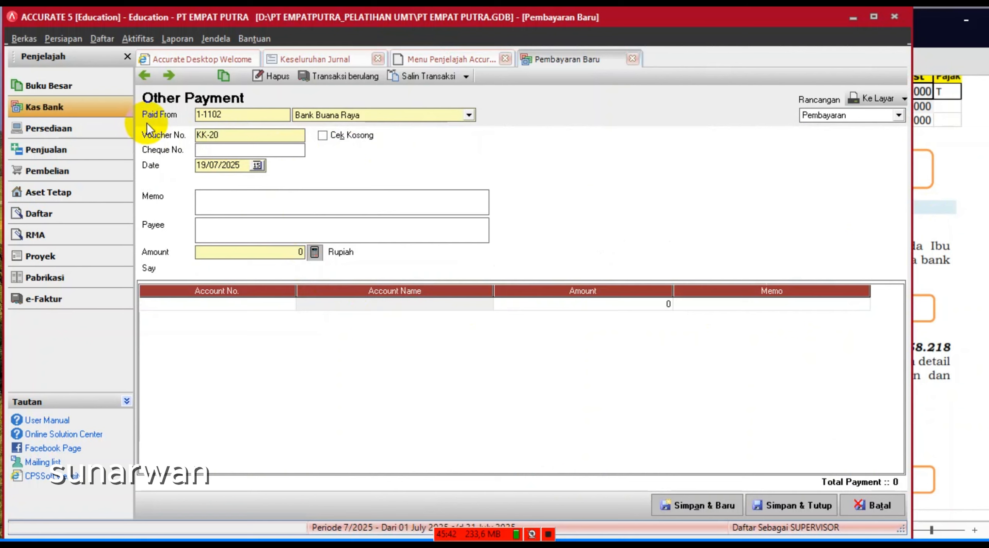
pyautogui.write('3')
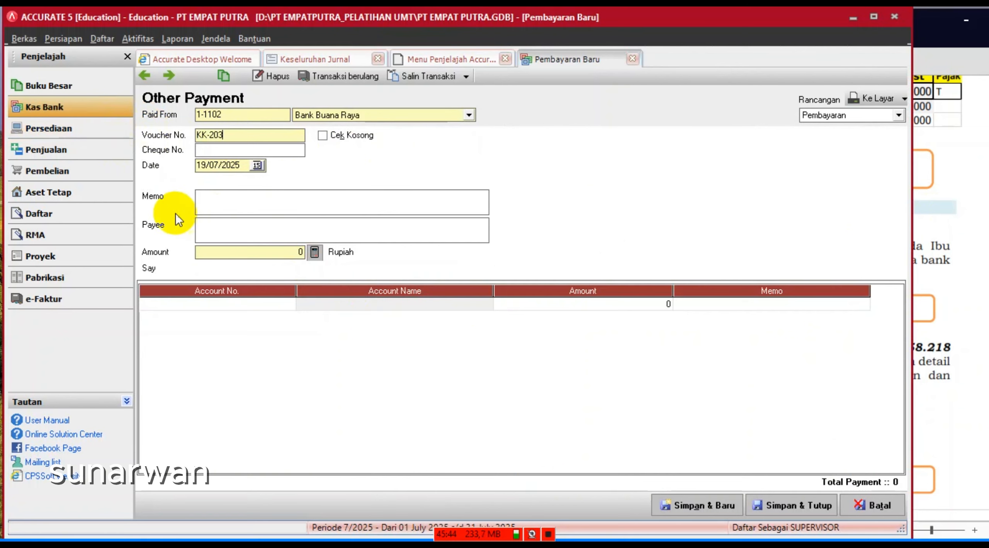
pyautogui.moveTo(240, 166); pyautogui.dragTo(196, 166)
pyautogui.write('10/')
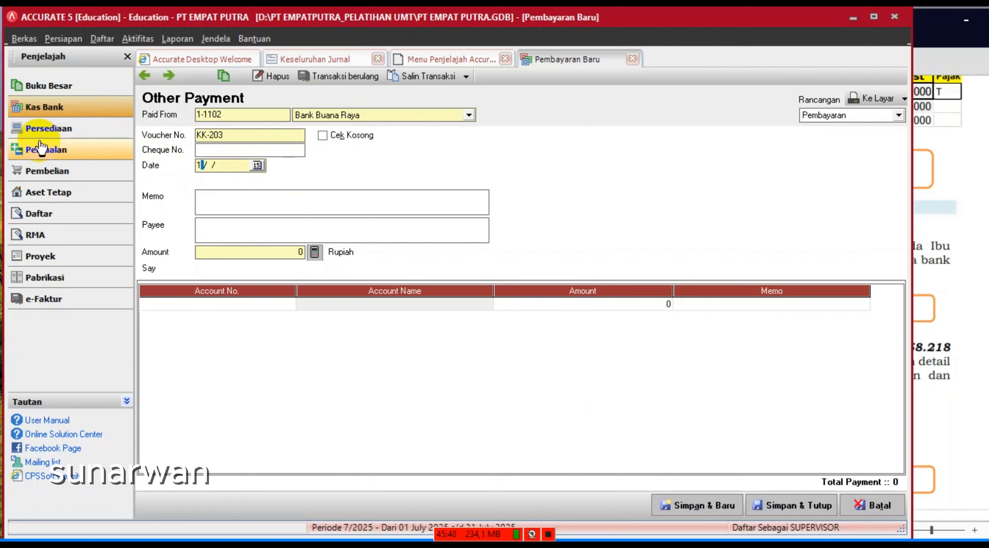
pyautogui.write('02/2025')
# - Enter the memo 'SEWA UNTUK 6 BULAN'
pyautogui.click(937, 340)
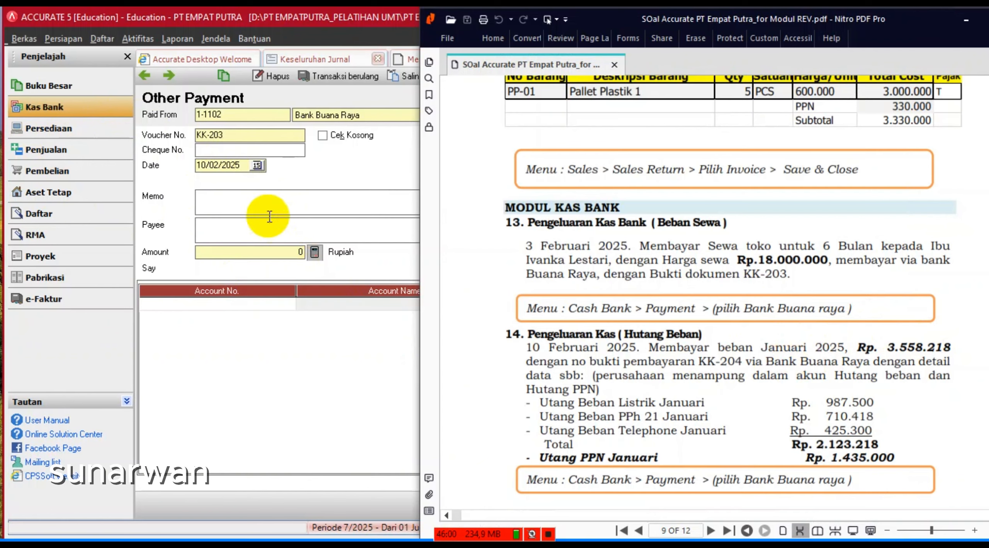
pyautogui.click(264, 204)
pyautogui.write('SEw')
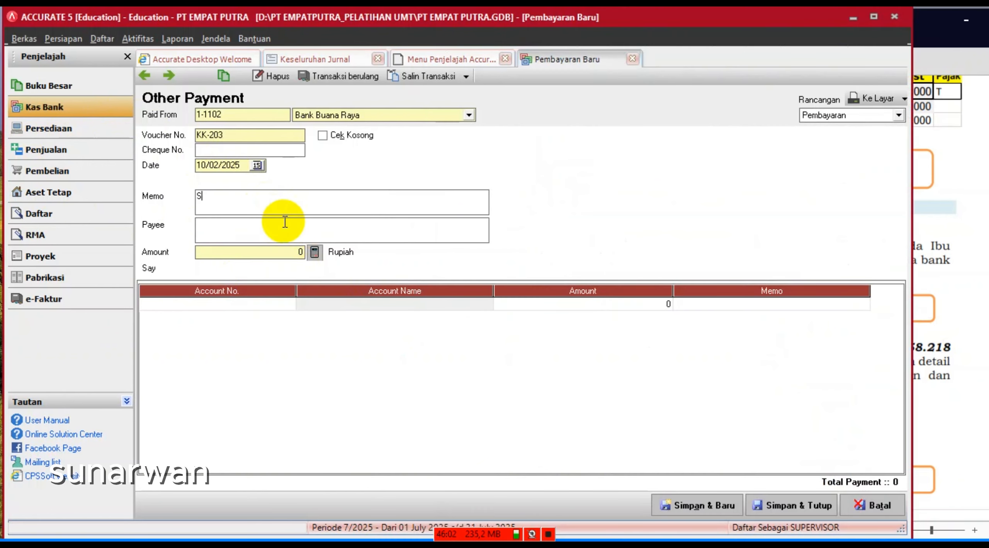
pyautogui.press('BackSpace')
pyautogui.press('BackSpace')
pyautogui.press('BackSpace')
pyautogui.write('SEWA UNTUK 6 BULAN')
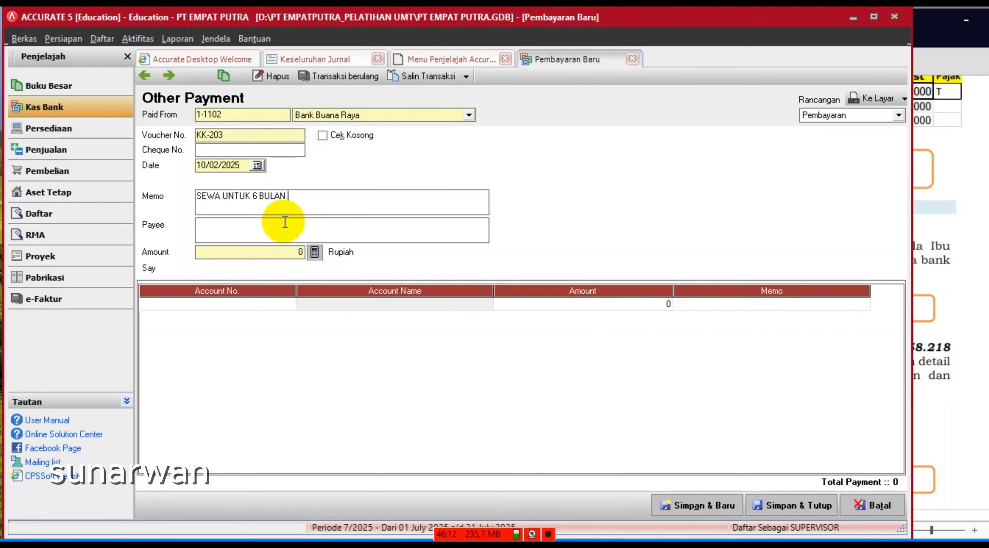
pyautogui.click(270, 305)
pyautogui.click(289, 306)
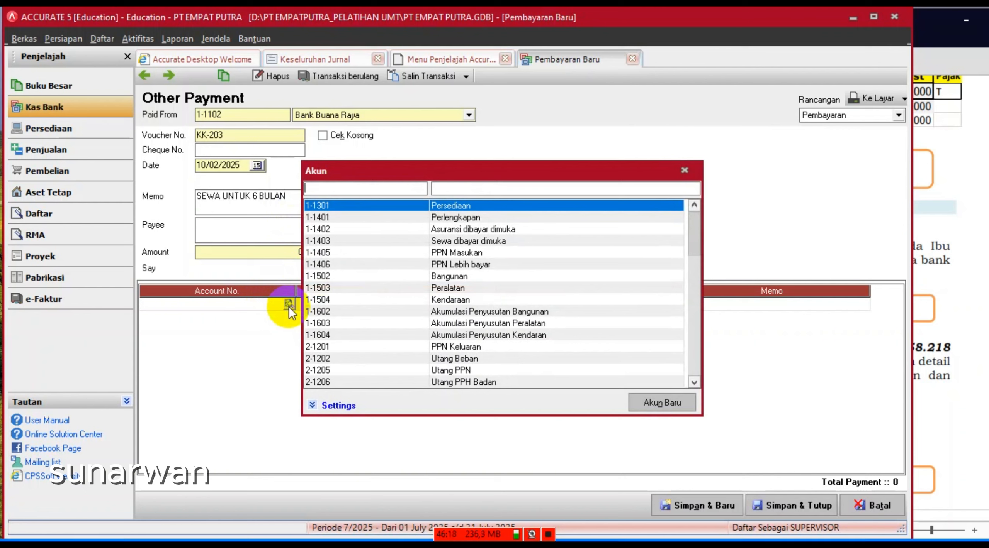
# - Charge 18.000.000 to account 1-1403 Sewa dibayar dimuka and fill the payment amount
pyautogui.click(479, 189)
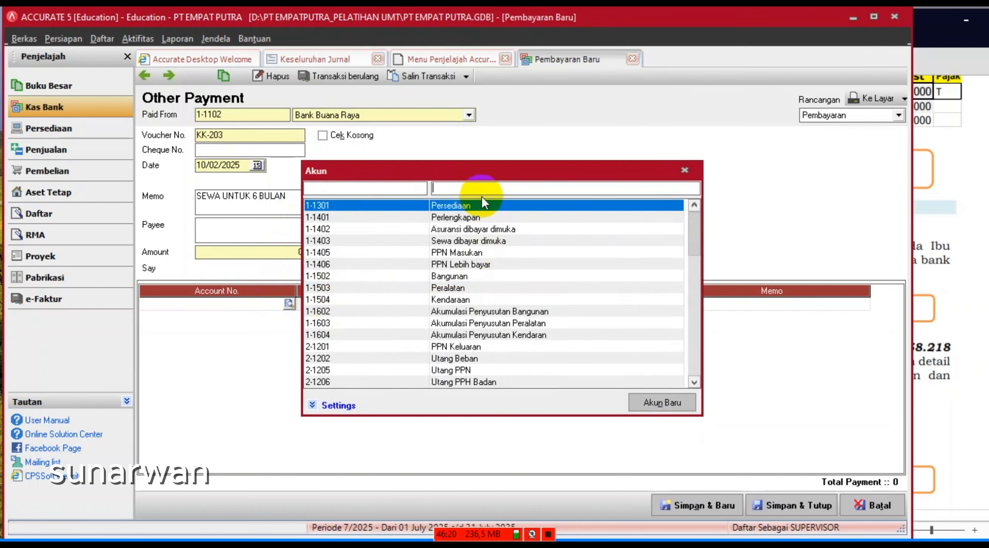
pyautogui.write('SEW')
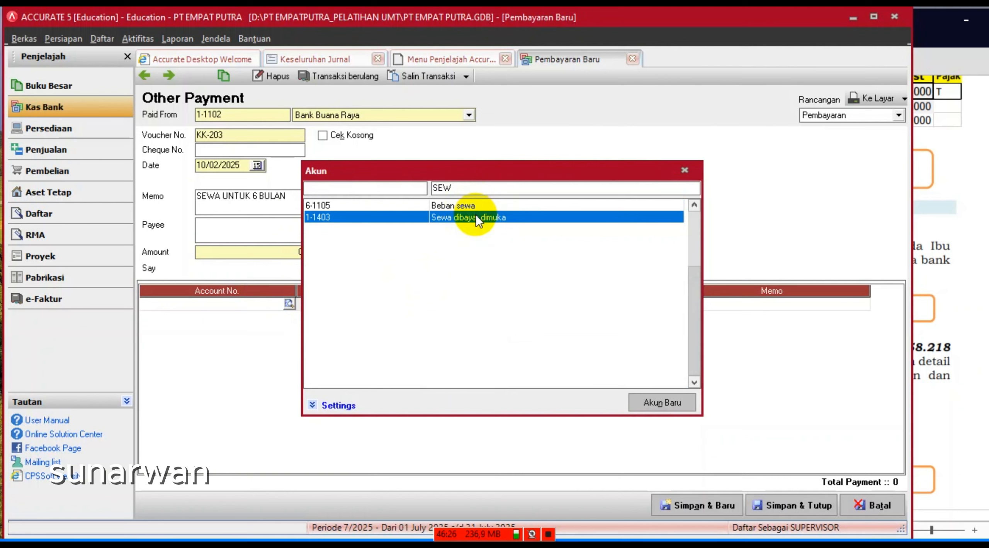
pyautogui.doubleClick(477, 215)
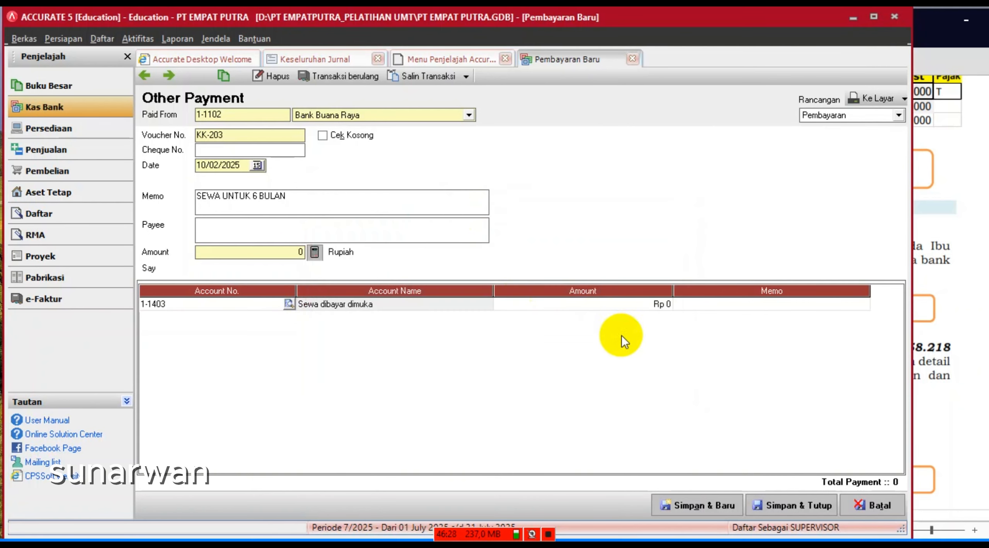
pyautogui.click(626, 304)
pyautogui.write('1')
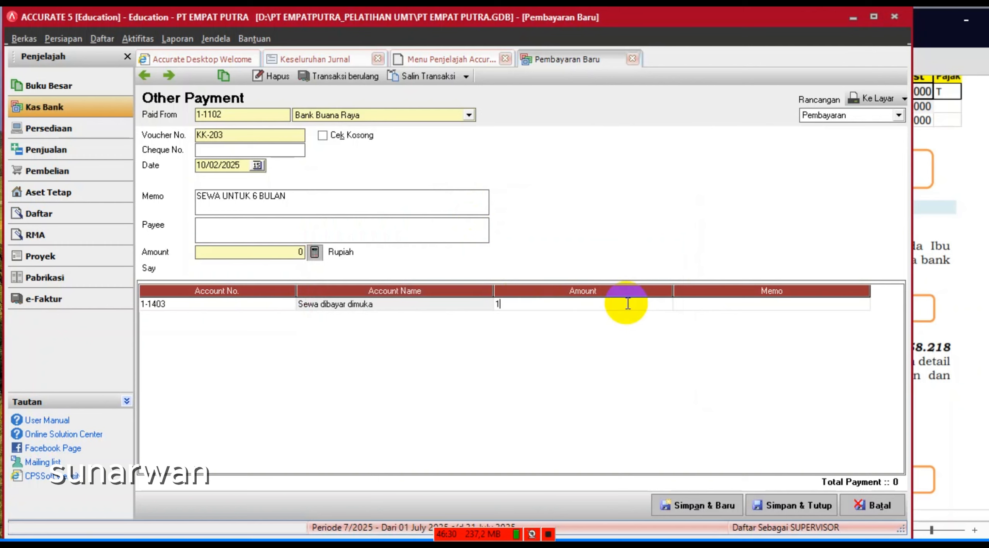
pyautogui.write('8888')
pyautogui.press('BackSpace')
pyautogui.press('BackSpace')
pyautogui.write('000000')
pyautogui.press('Tab')
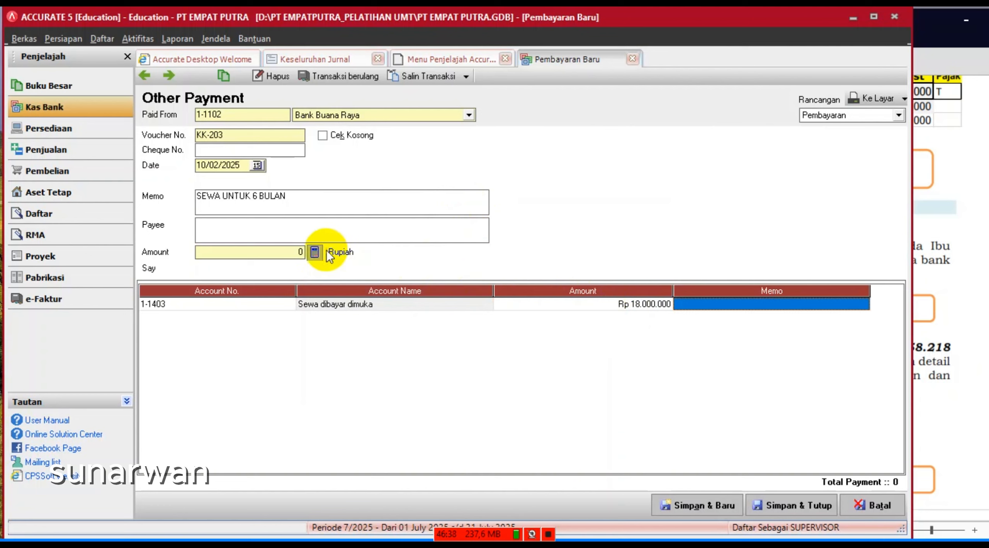
pyautogui.click(314, 253)
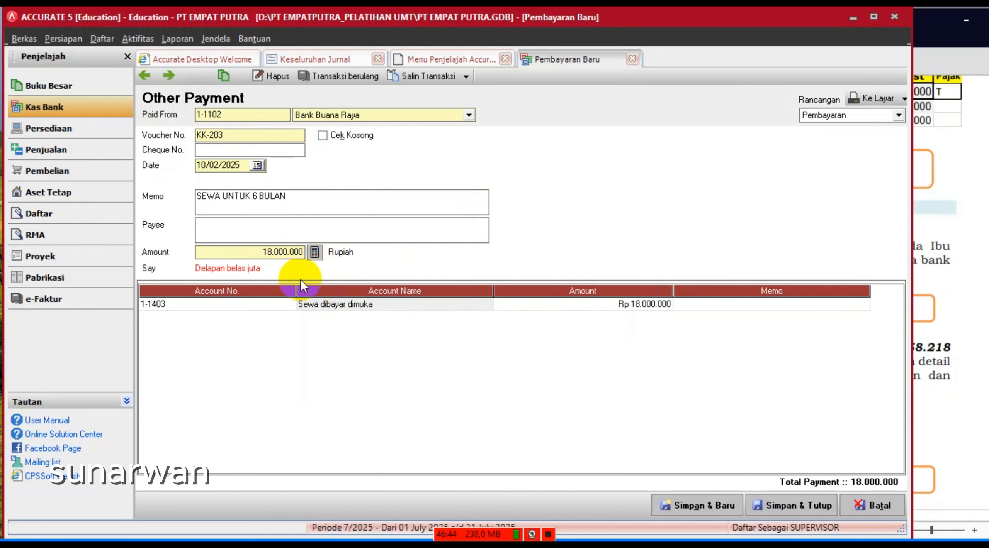
# - Fill in the payee and save payment KK-203
pyautogui.click(548, 534)
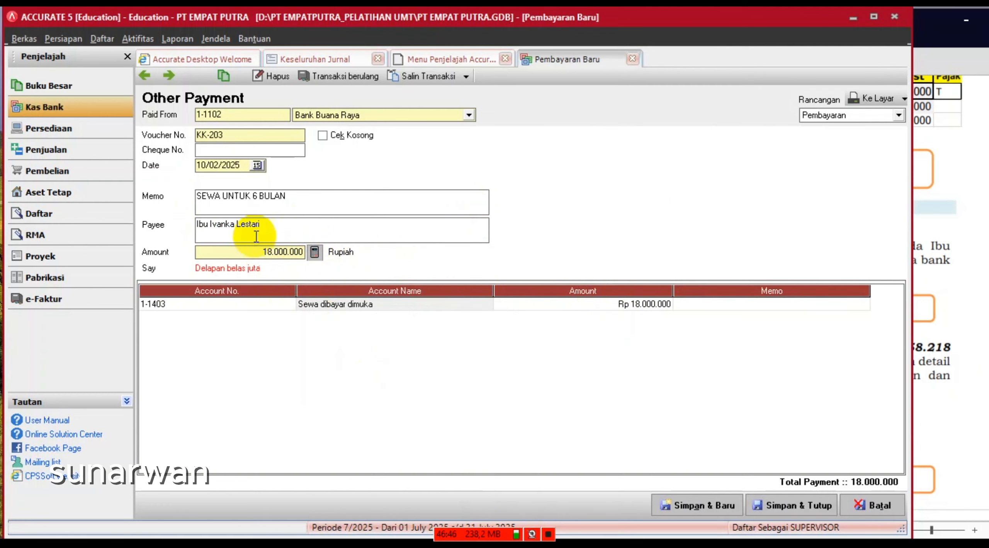
pyautogui.moveTo(276, 233); pyautogui.dragTo(188, 226)
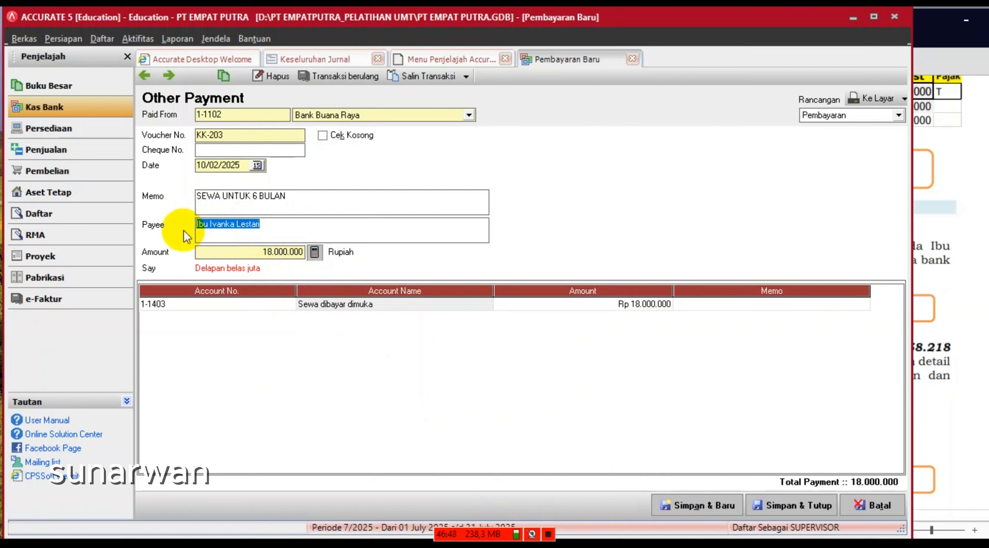
pyautogui.click(494, 237)
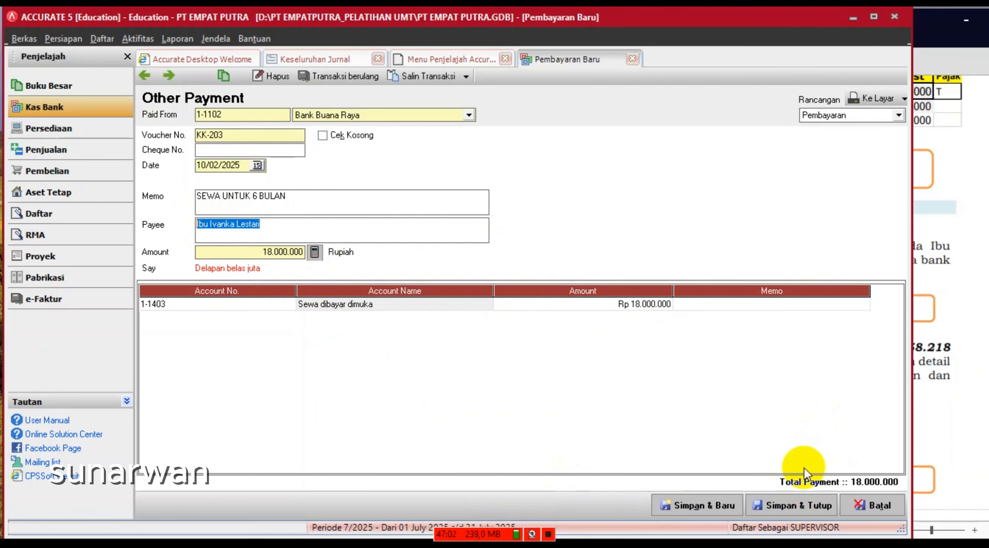
pyautogui.click(787, 507)
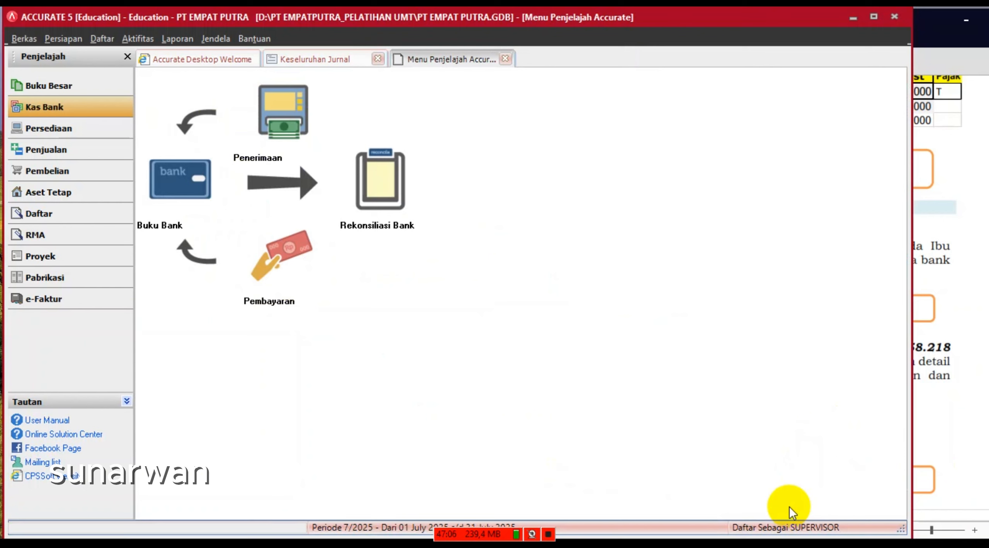
# - Start a new payment from Bank Buana Raya dated 10/02/2025
pyautogui.click(298, 277)
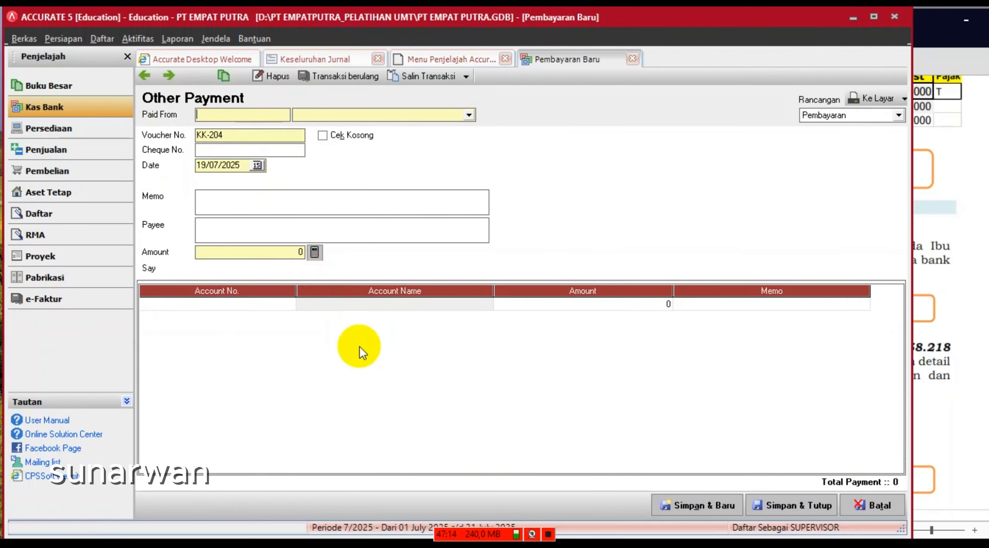
pyautogui.click(468, 115)
pyautogui.click(353, 137)
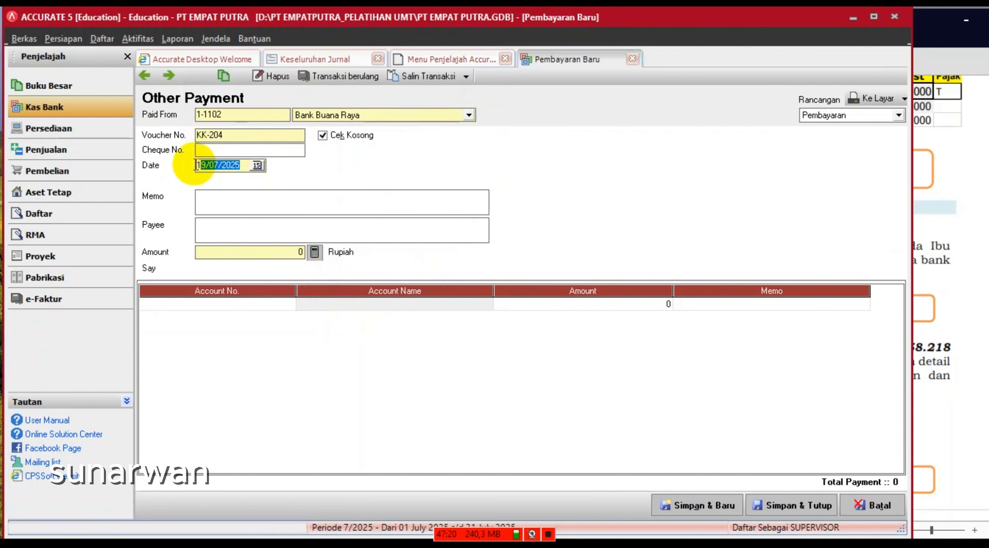
pyautogui.press('BackSpace')
pyautogui.write('100')
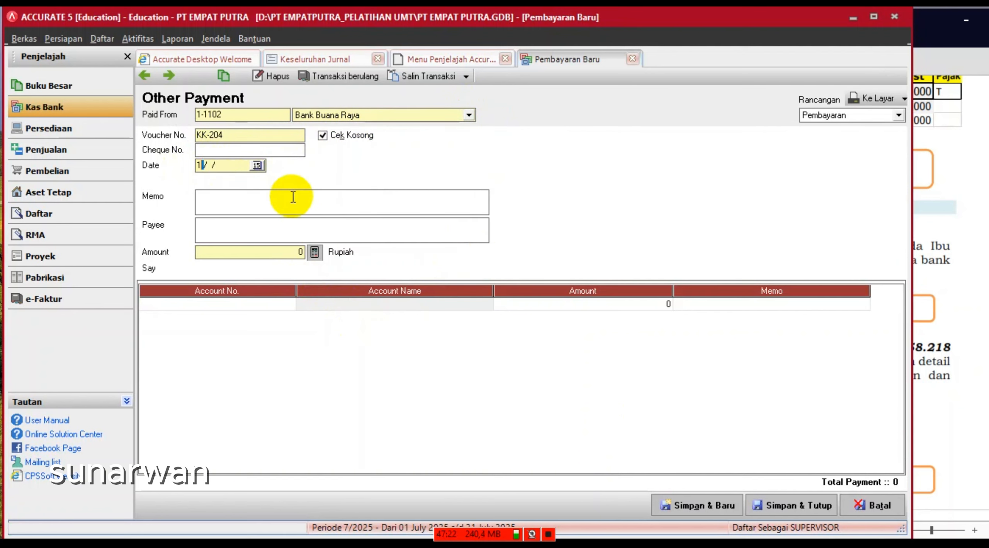
pyautogui.write('22025')
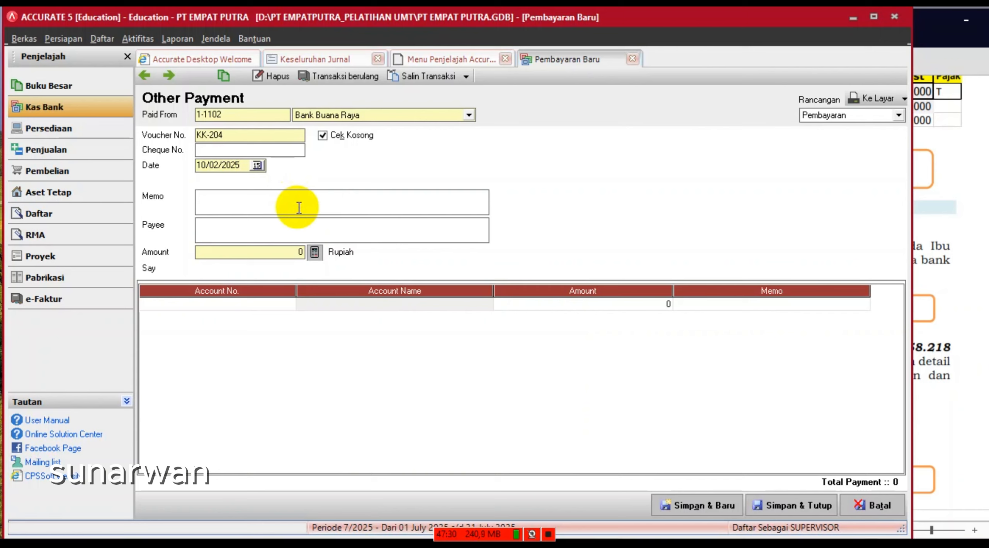
pyautogui.write('pembayar')
# - Type the memo 'PEMBAYARAN UTANG BEBAN', correcting the typos along the way
pyautogui.press('BackSpace')
pyautogui.write('==============')
pyautogui.press('BackSpace')
pyautogui.press('BackSpace')
pyautogui.press('BackSpace')
pyautogui.press('BackSpace')
pyautogui.press('BackSpace')
pyautogui.press('BackSpace')
pyautogui.press('BackSpace')
pyautogui.press('BackSpace')
pyautogui.press('BackSpace')
pyautogui.press('BackSpace')
pyautogui.press('BackSpace')
pyautogui.press('BackSpace')
pyautogui.press('BackSpace')
pyautogui.press('BackSpace')
pyautogui.press('BackSpace')
pyautogui.press('BackSpace')
pyautogui.press('BackSpace')
pyautogui.press('BackSpace')
pyautogui.press('BackSpace')
pyautogui.press('BackSpace')
pyautogui.write('PEM')
pyautogui.press('BackSpace')
pyautogui.write('MBAYARAN HUTA')
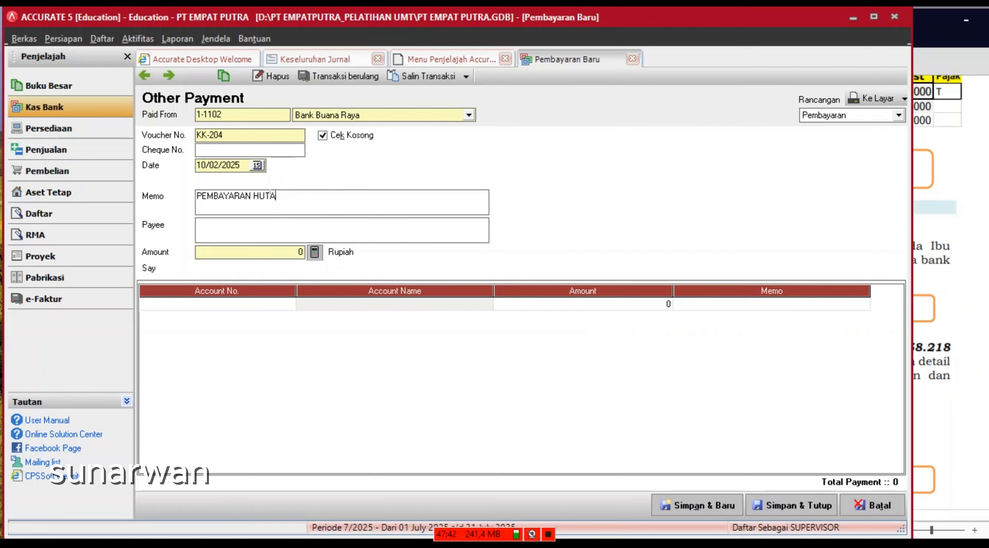
pyautogui.write('N')
pyautogui.press('BackSpace')
pyautogui.press('BackSpace')
pyautogui.press('BackSpace')
pyautogui.press('BackSpace')
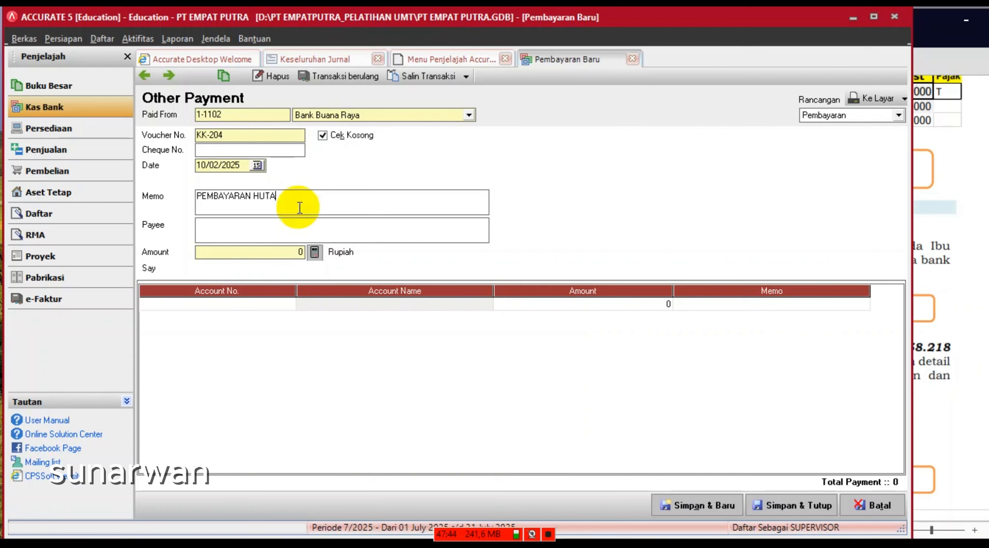
pyautogui.press('BackSpace')
pyautogui.write('UTANG BAE')
pyautogui.press('BackSpace')
pyautogui.press('BackSpace')
pyautogui.write('EBAN')
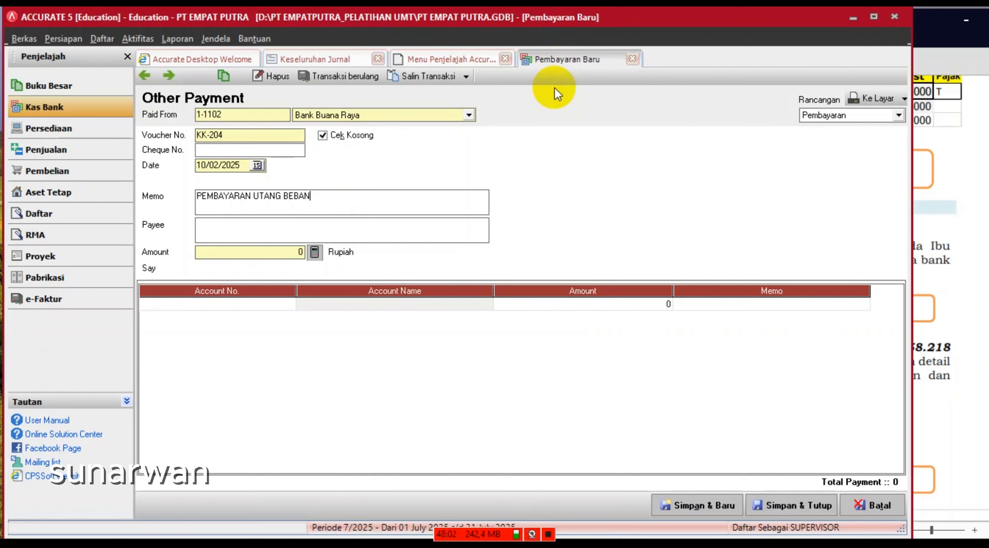
# - Add a first line charging 2-1202 Utang Beban 2.123.218
pyautogui.click(274, 306)
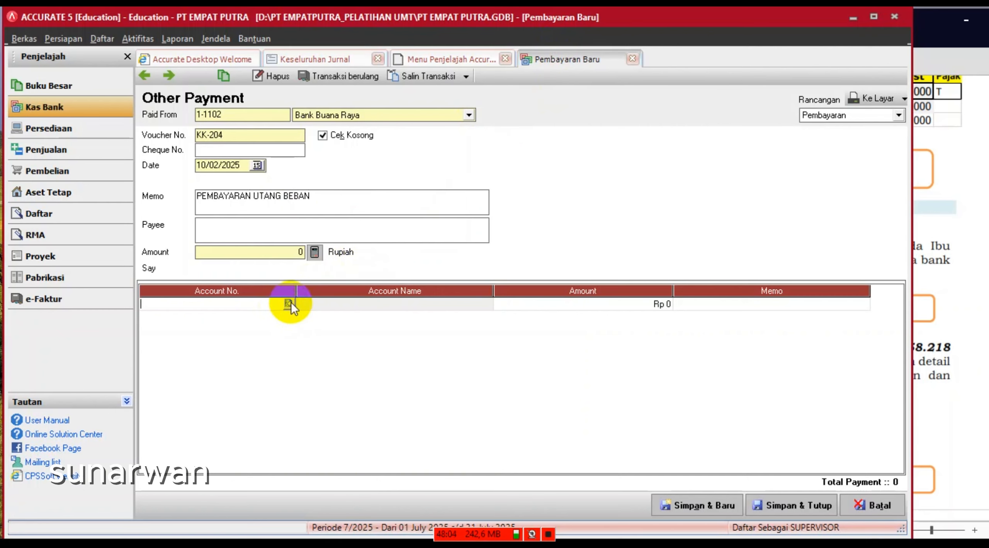
pyautogui.click(289, 304)
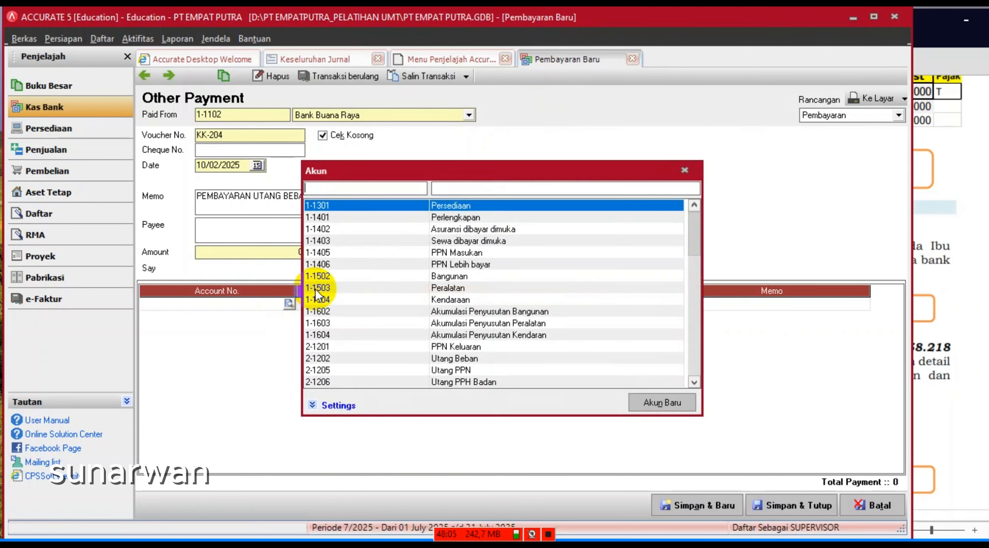
pyautogui.click(495, 190)
pyautogui.write('LI')
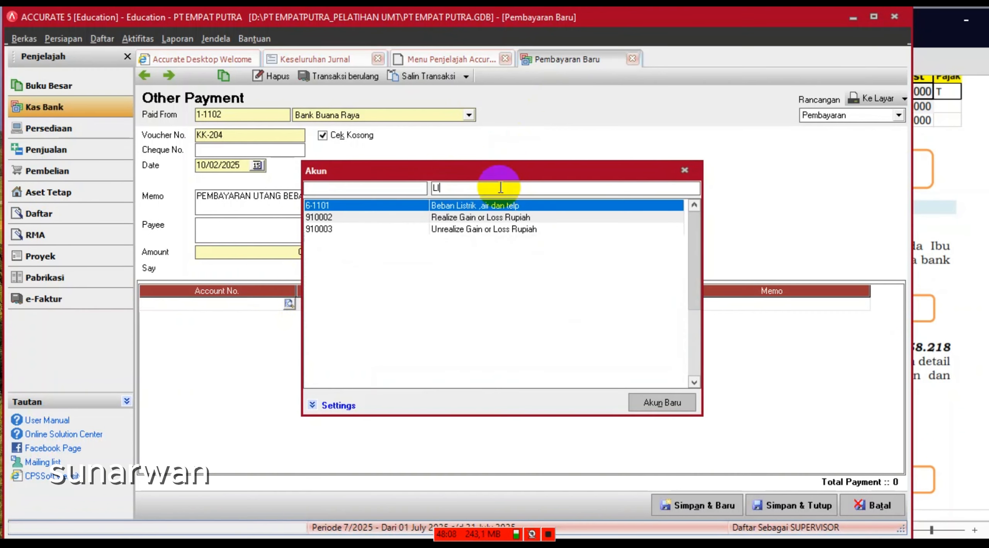
pyautogui.press('BackSpace')
pyautogui.press('BackSpace')
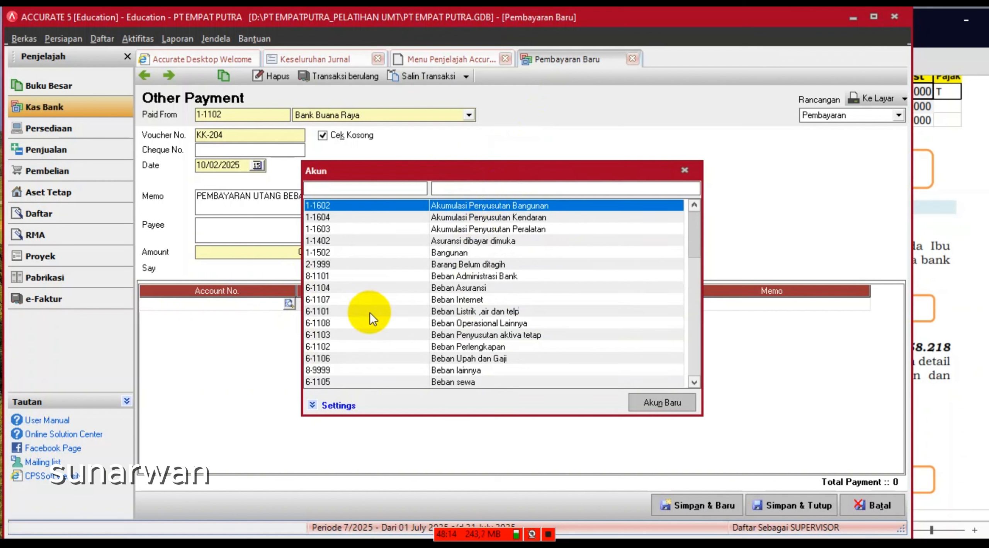
pyautogui.write('BEB')
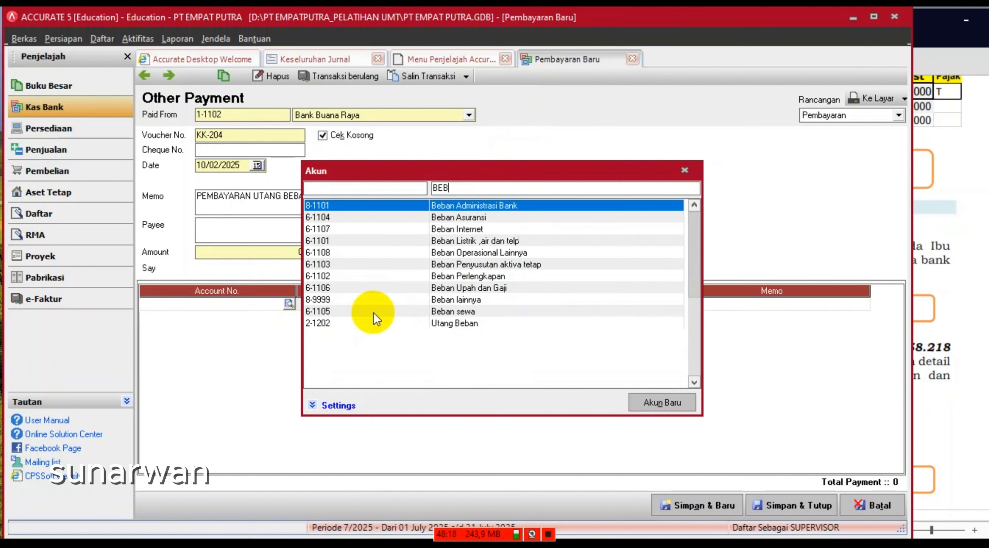
pyautogui.click(445, 323)
pyautogui.doubleClick(444, 324)
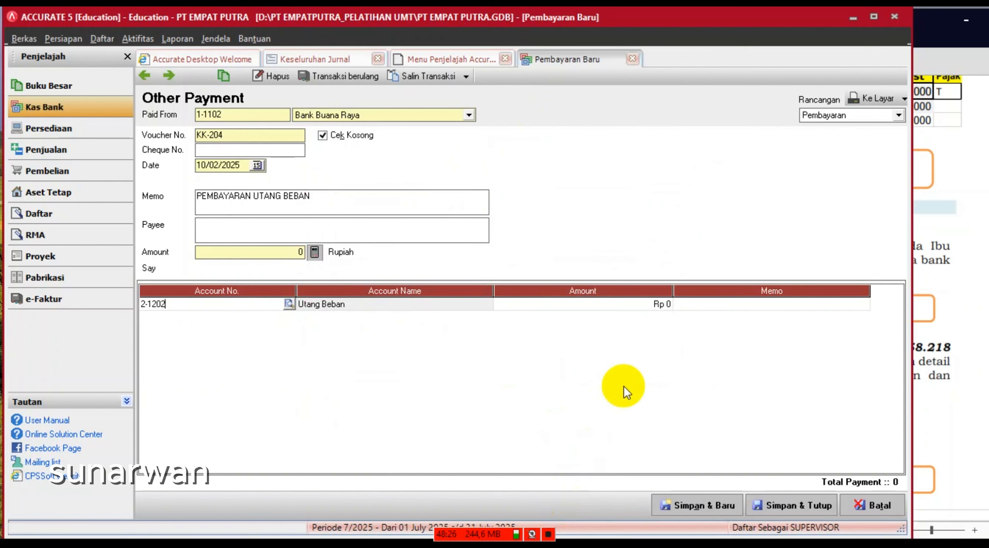
pyautogui.click(624, 305)
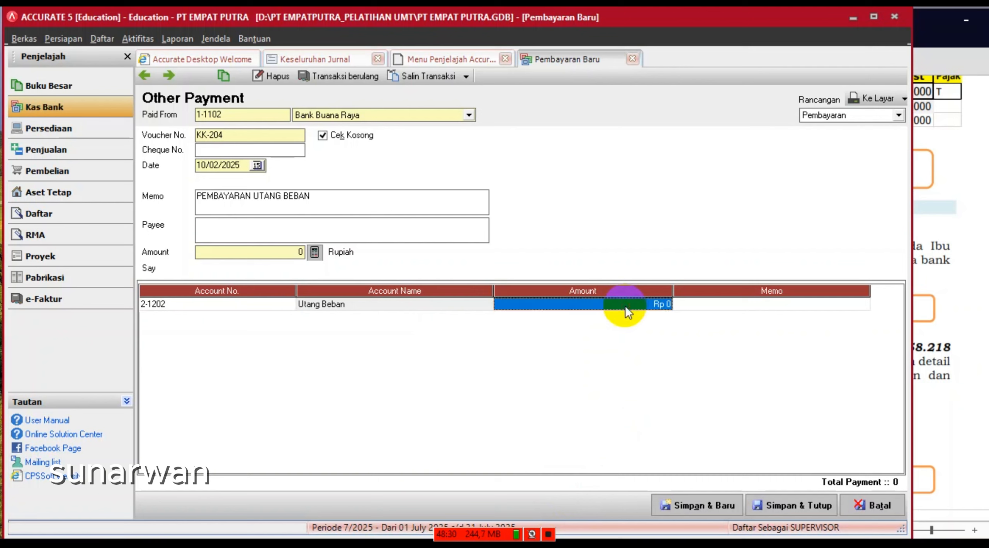
pyautogui.write('2123')
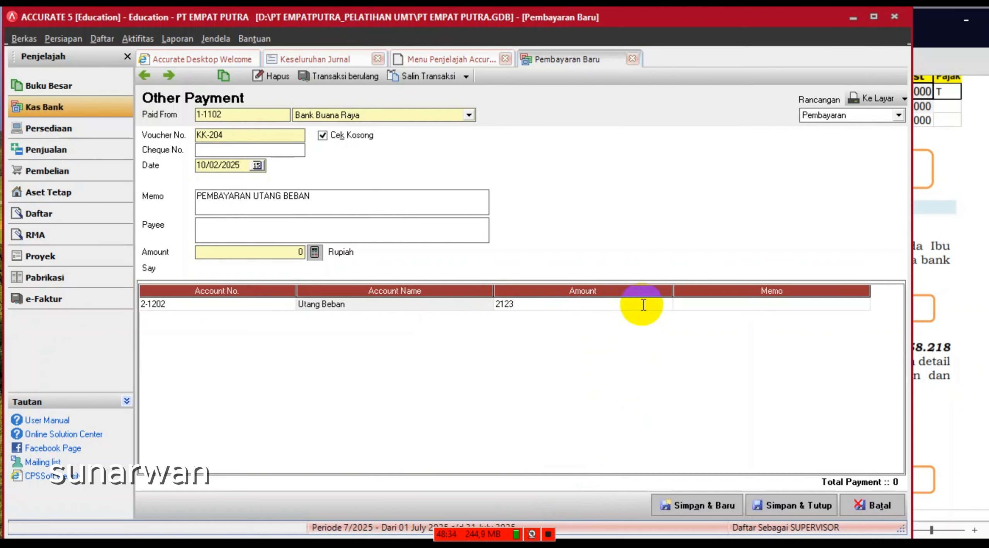
pyautogui.write('218')
pyautogui.press('Tab')
pyautogui.press('Tab')
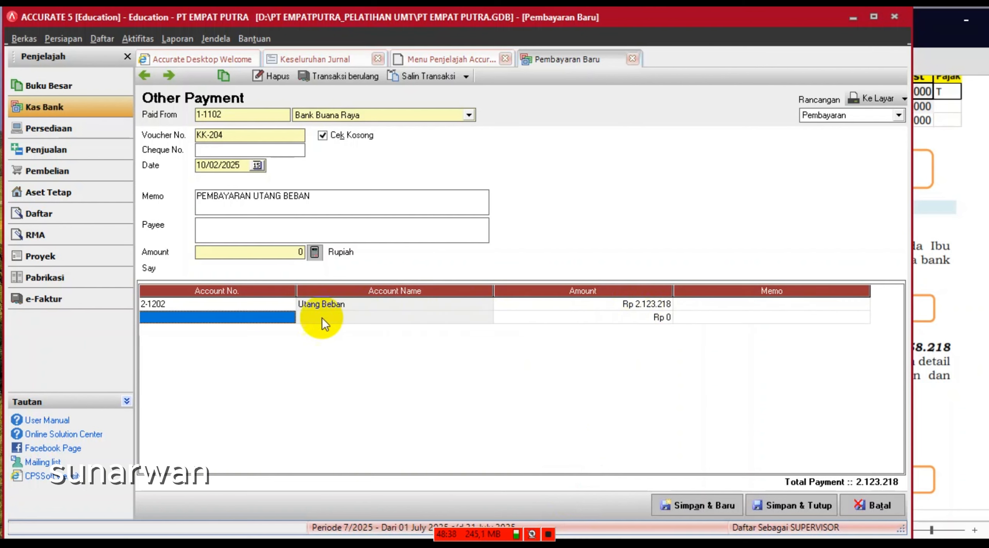
# - Add 2-1205 Utang PPN 1.435.000 and fill the payment amount to 3.558.218
pyautogui.click(288, 320)
pyautogui.click(289, 318)
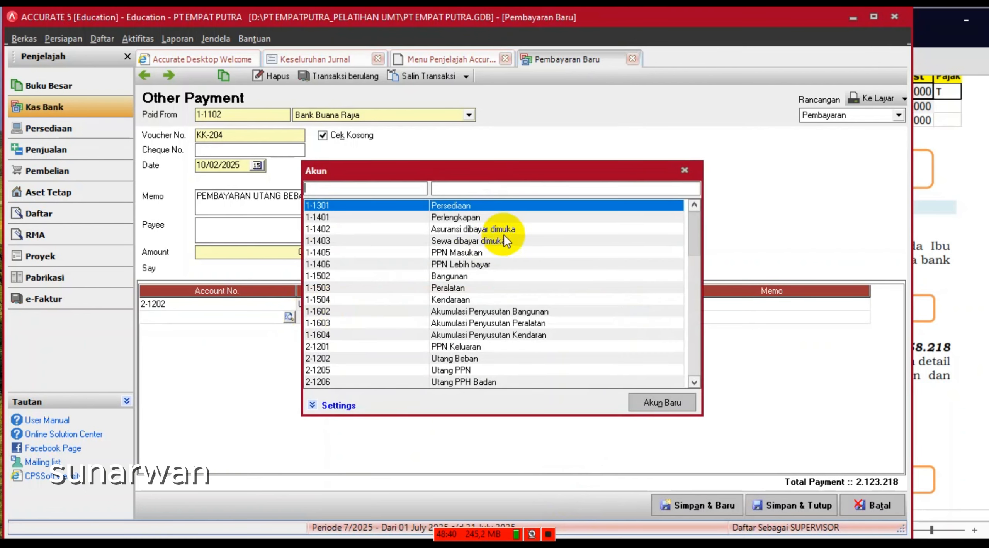
pyautogui.click(488, 191)
pyautogui.write('PPN')
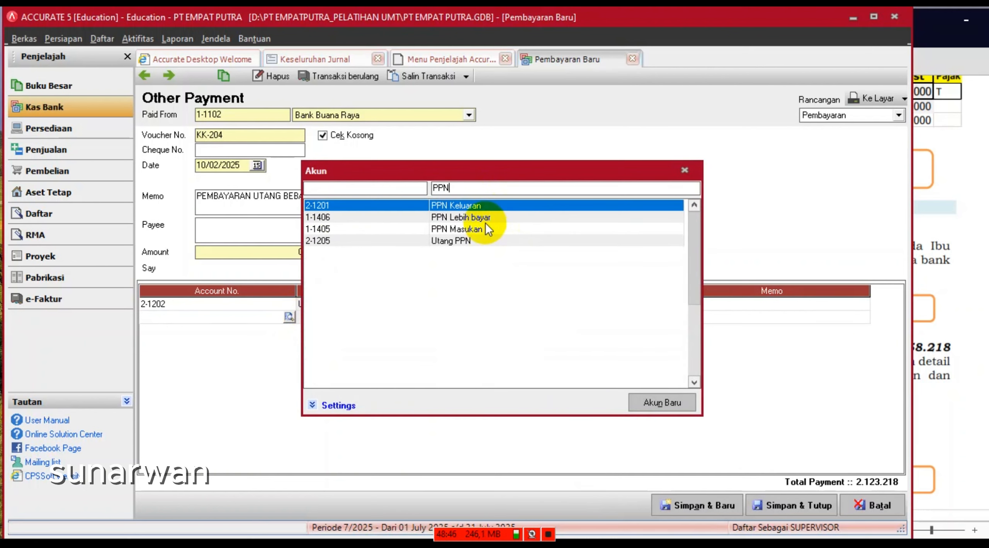
pyautogui.doubleClick(468, 239)
pyautogui.click(592, 318)
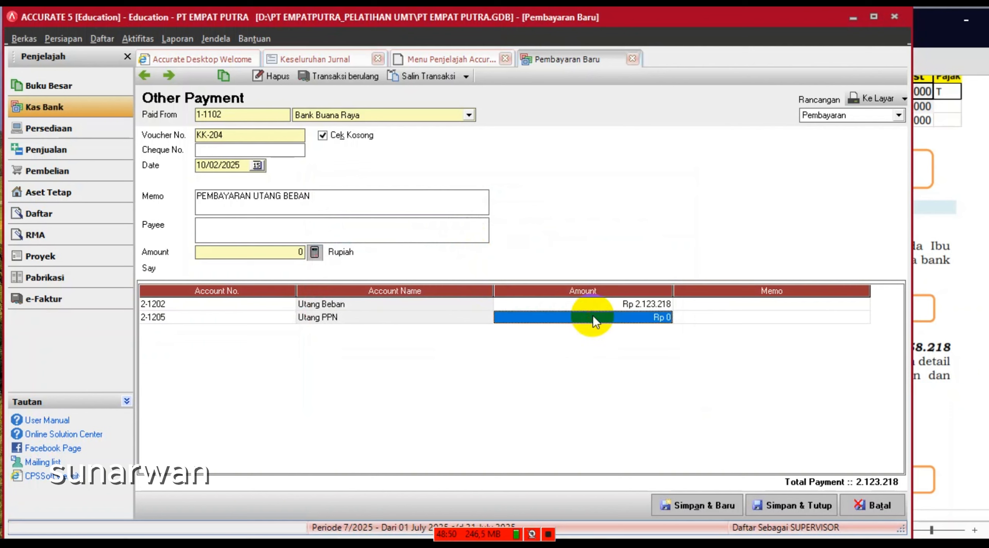
pyautogui.write('1.435.')
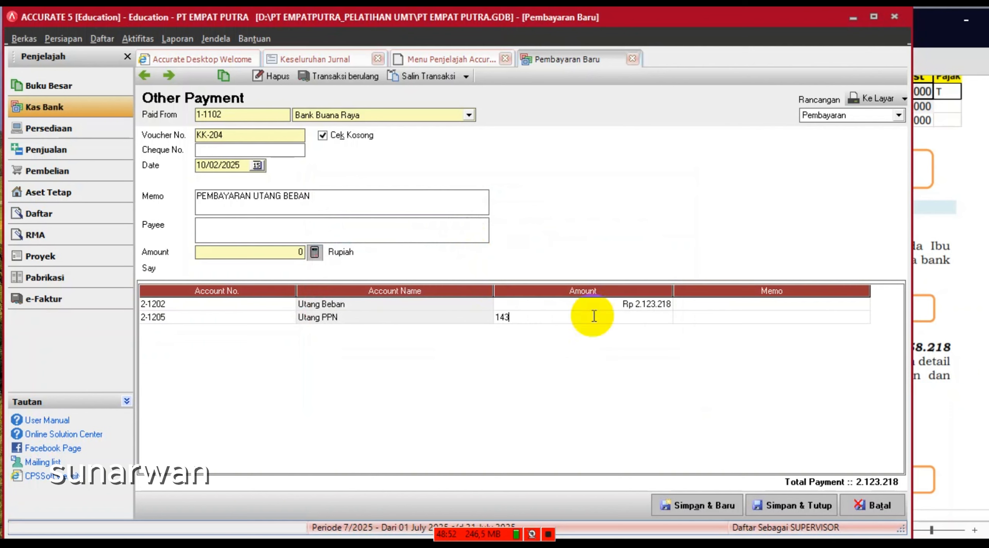
pyautogui.write('000')
pyautogui.press('Tab')
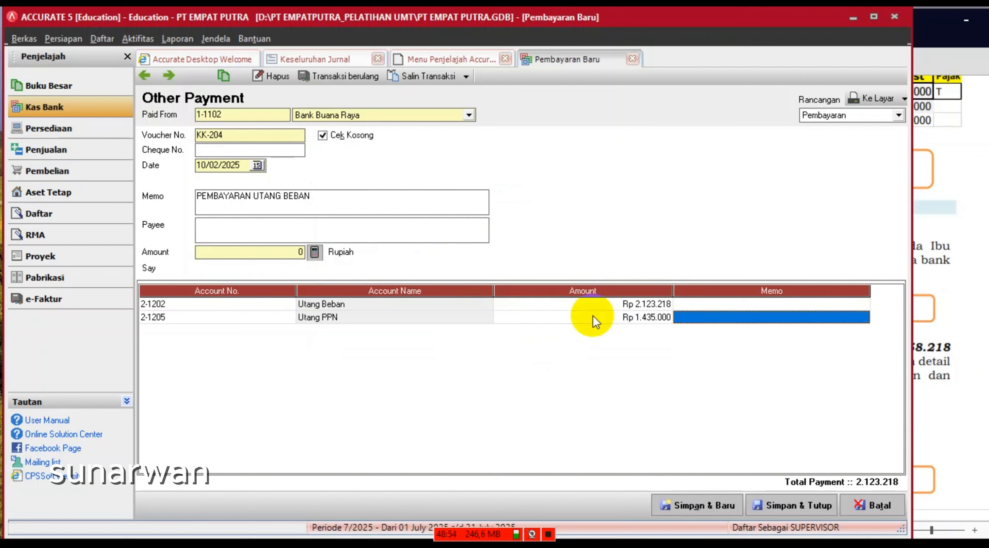
pyautogui.press('Tab')
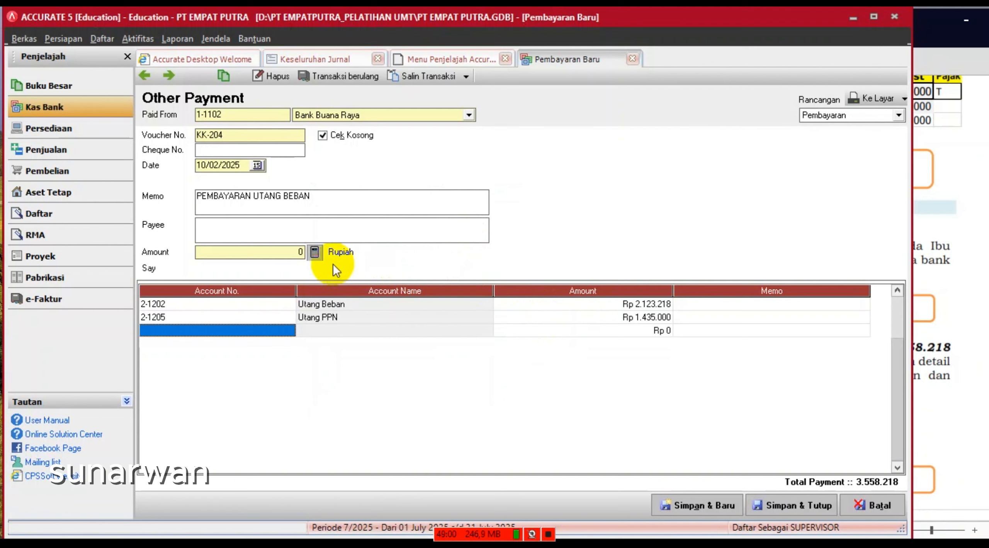
pyautogui.click(315, 253)
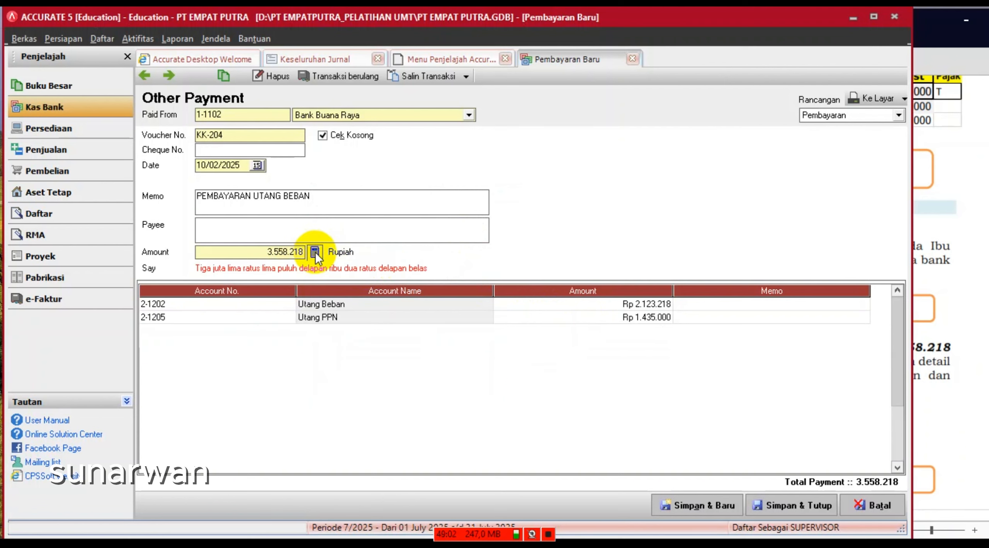
pyautogui.click(547, 541)
pyautogui.click(375, 423)
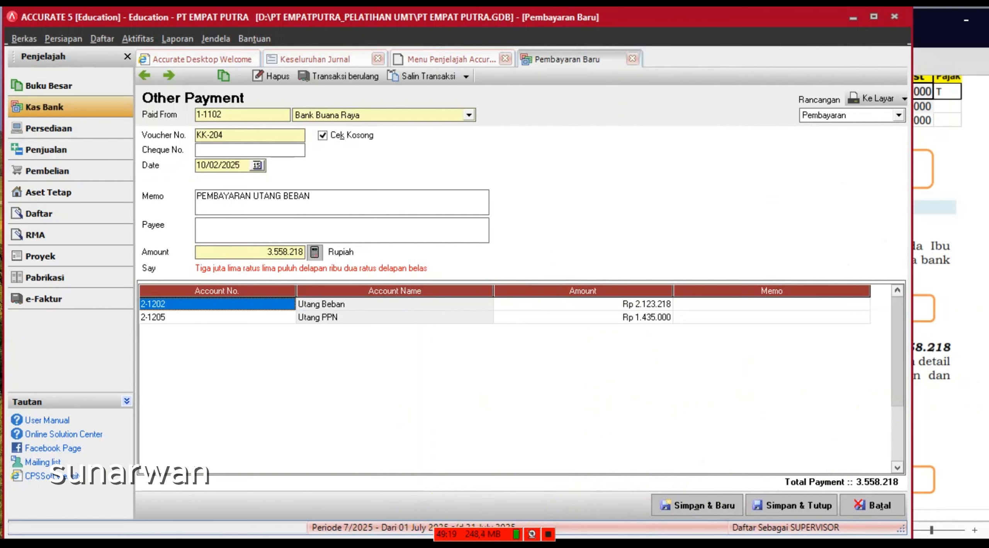
# - Save payment KK-204 and start a new payment from 1-1101 Kas Kecil
pyautogui.click(712, 503)
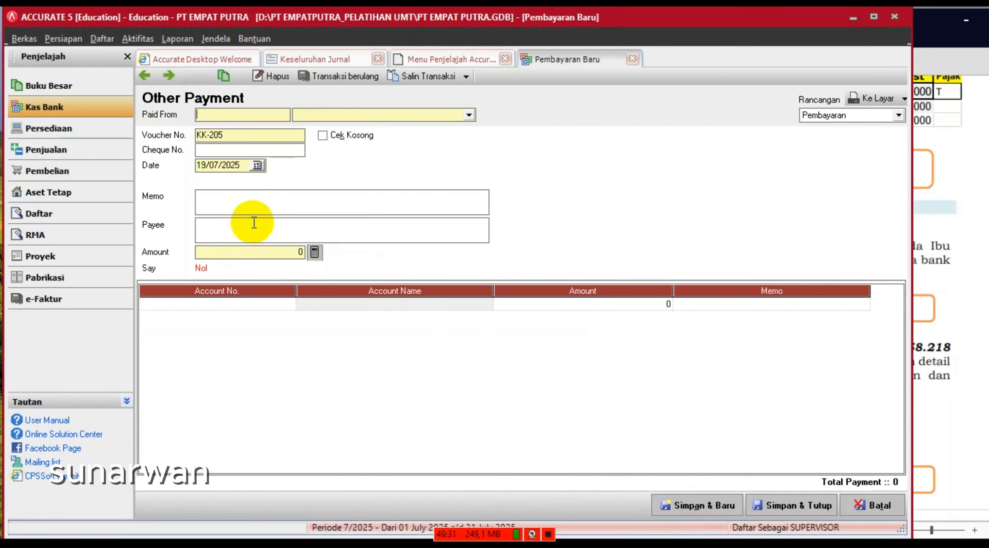
pyautogui.click(468, 114)
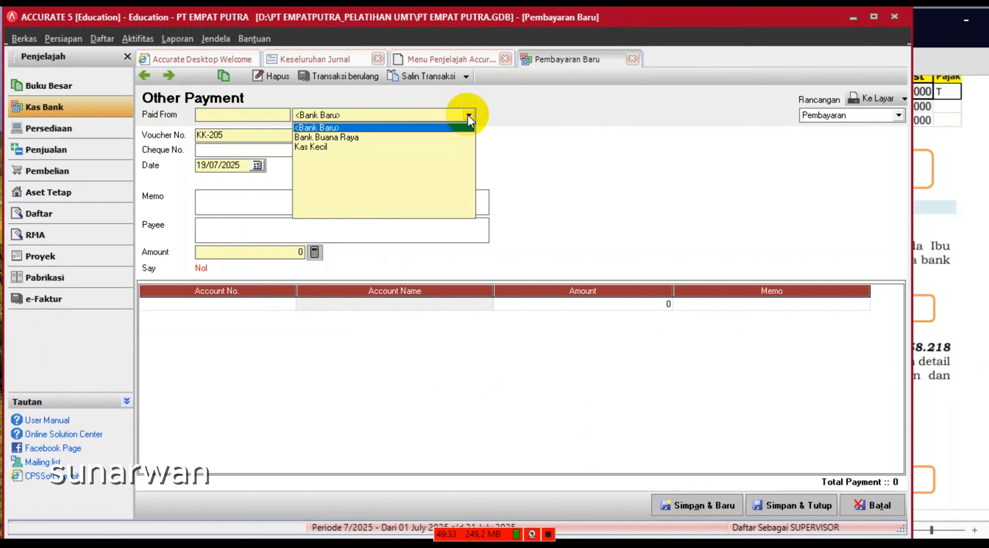
pyautogui.click(309, 148)
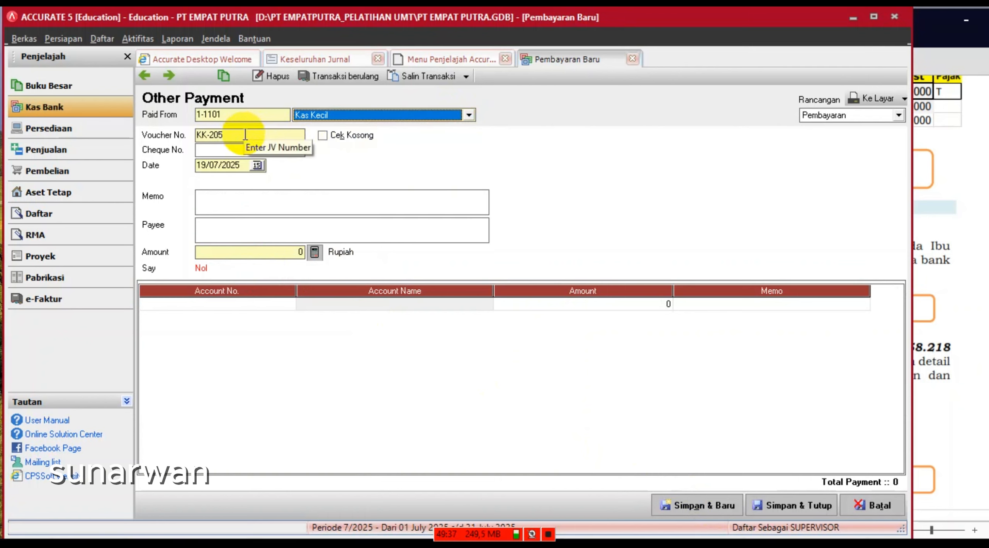
# - Set voucher number PC-201 and date 23/02/2025
pyautogui.click(227, 134)
pyautogui.moveTo(227, 134); pyautogui.dragTo(155, 121)
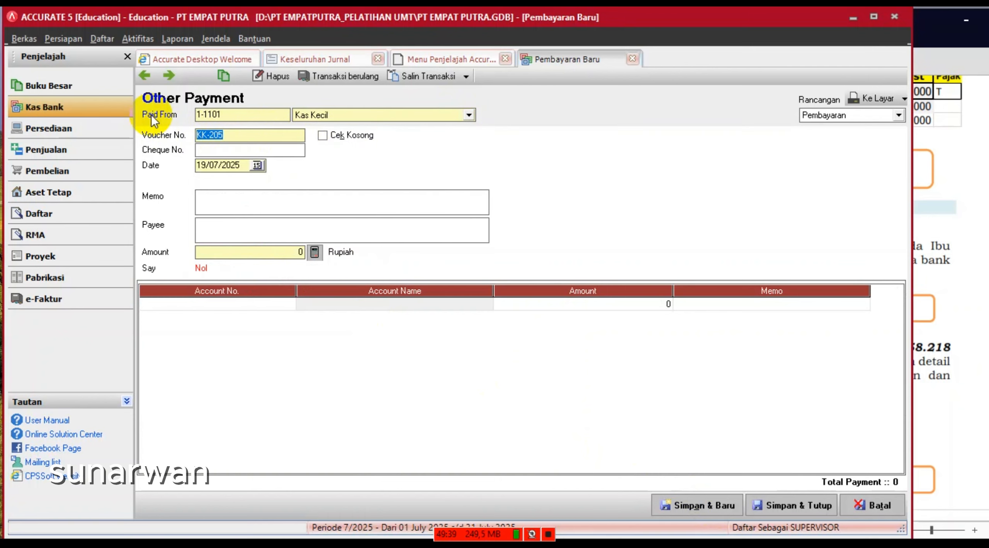
pyautogui.write('PC')
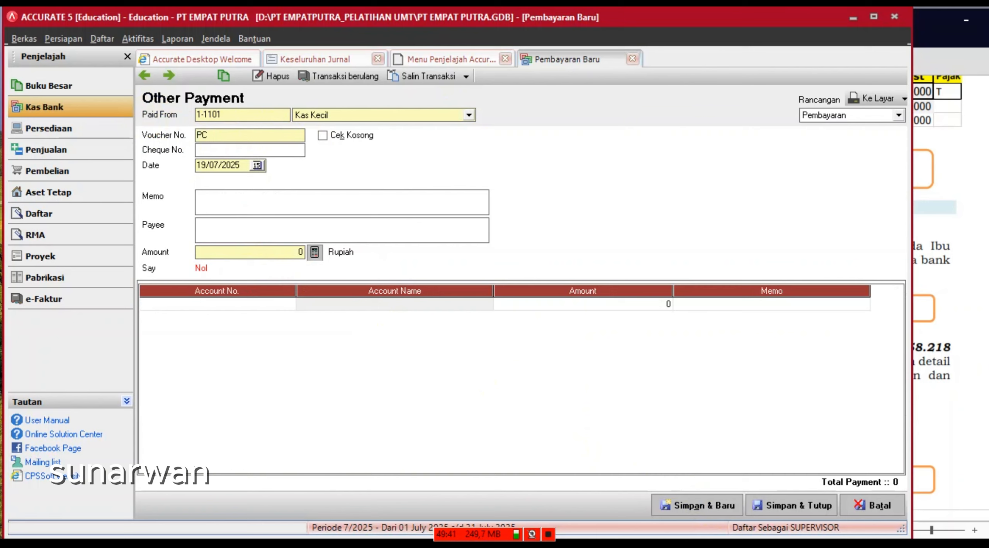
pyautogui.write('-')
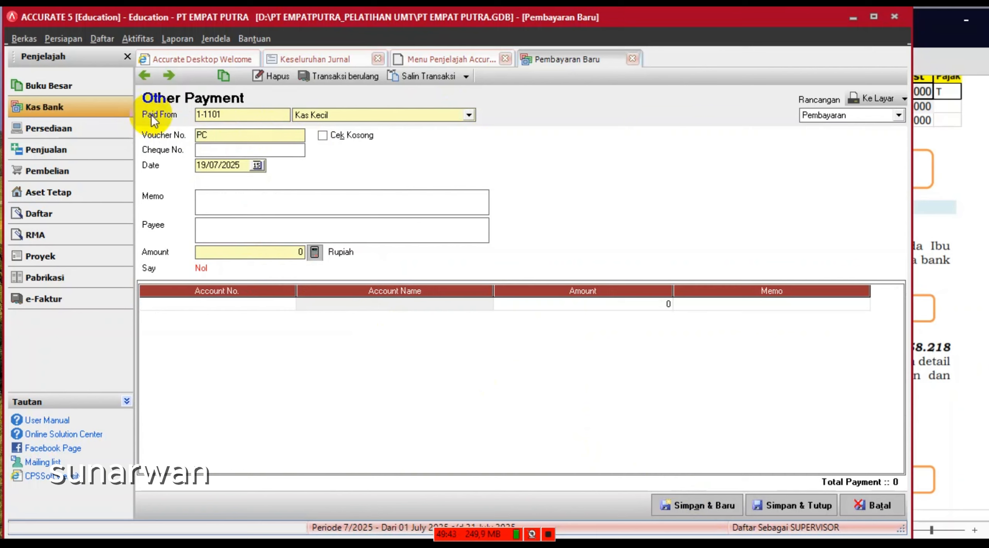
pyautogui.write('201')
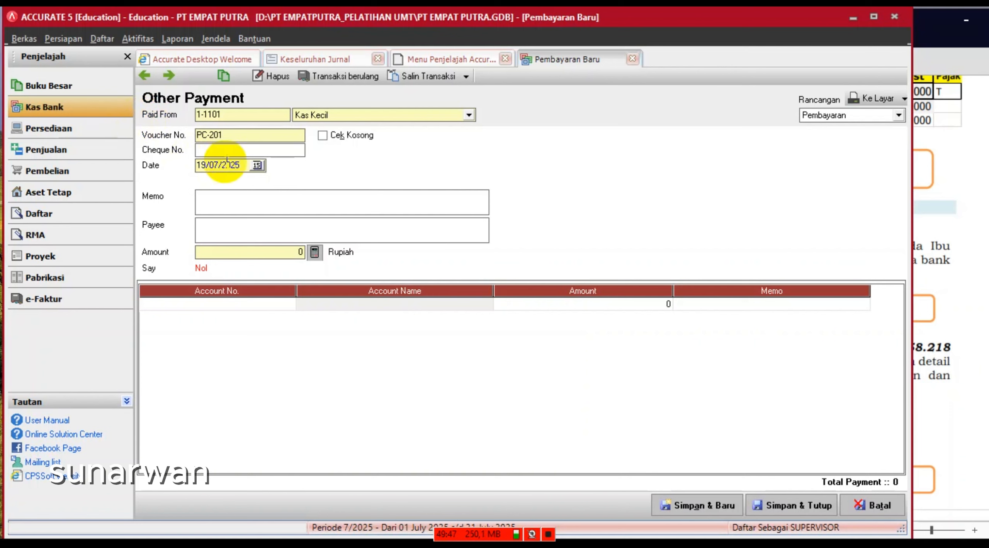
pyautogui.click(247, 166)
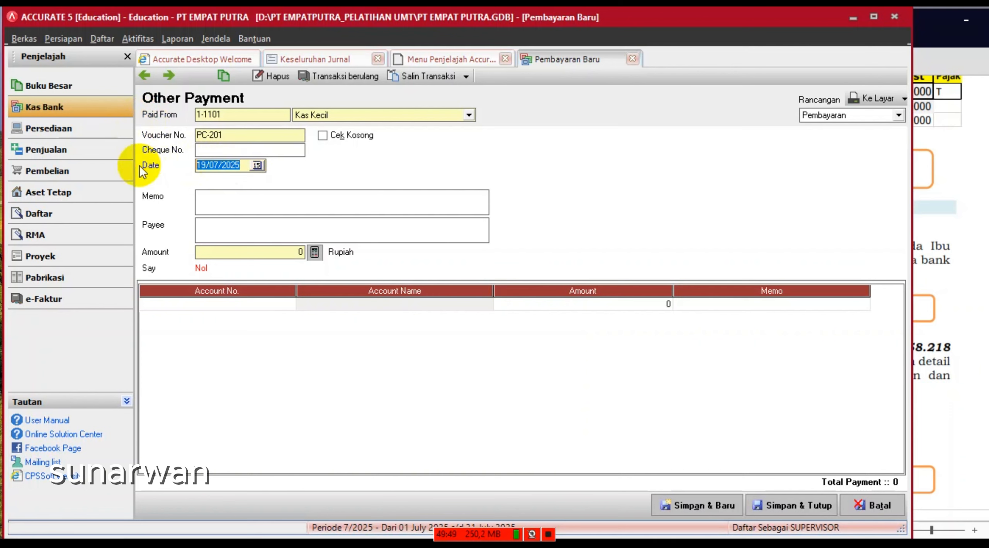
pyautogui.write('23/02/20')
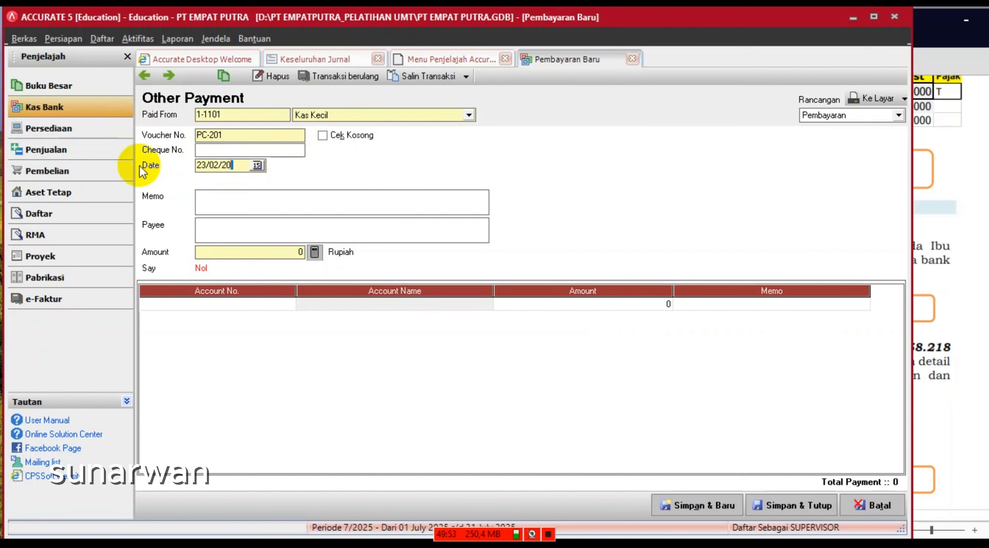
pyautogui.write('25')
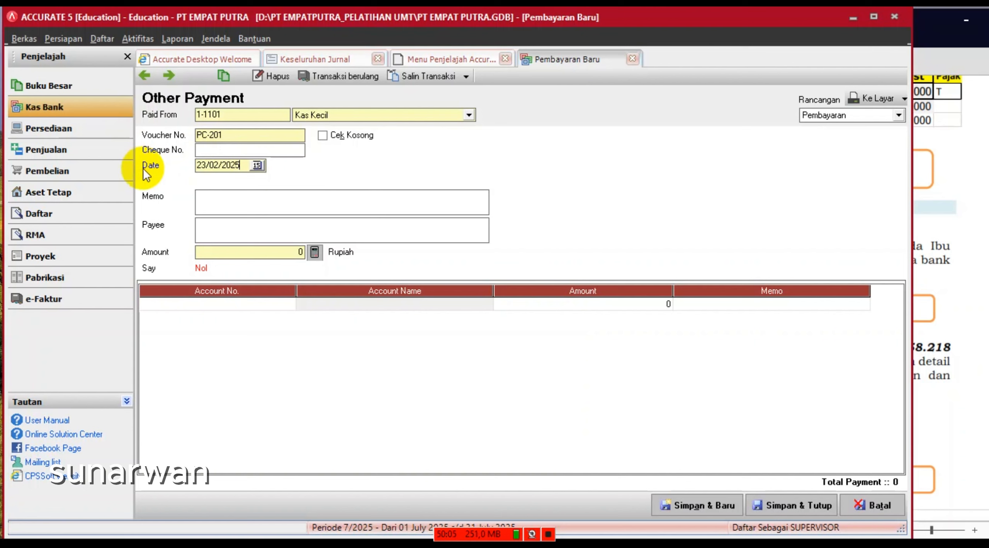
# - Add a line charging 1-1401 Perlengkapan 925.000
pyautogui.click(251, 306)
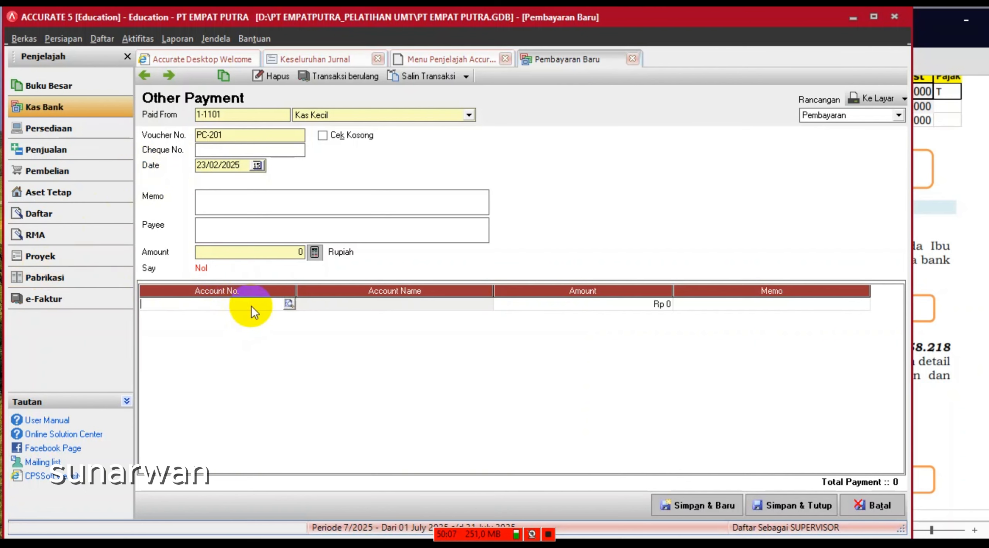
pyautogui.click(288, 307)
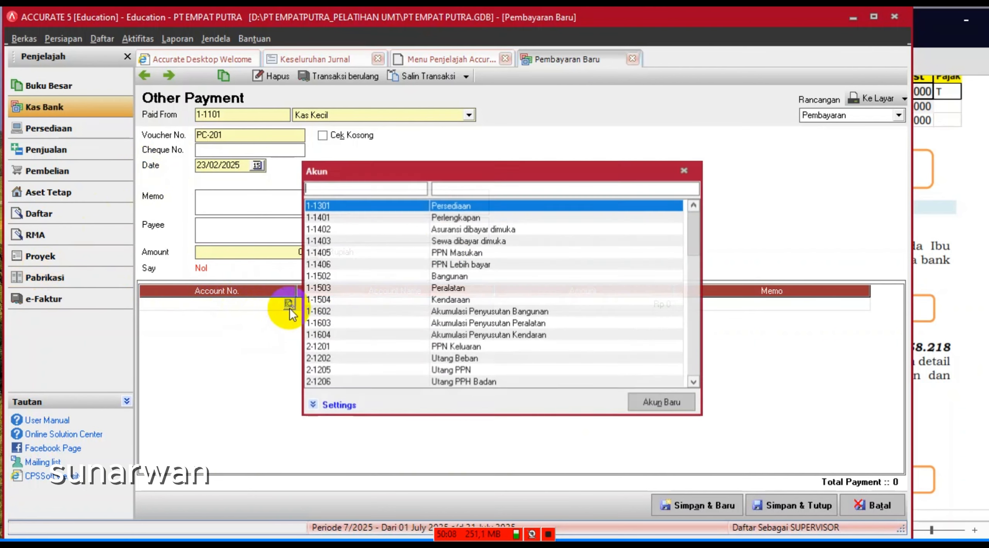
pyautogui.doubleClick(477, 218)
pyautogui.click(551, 306)
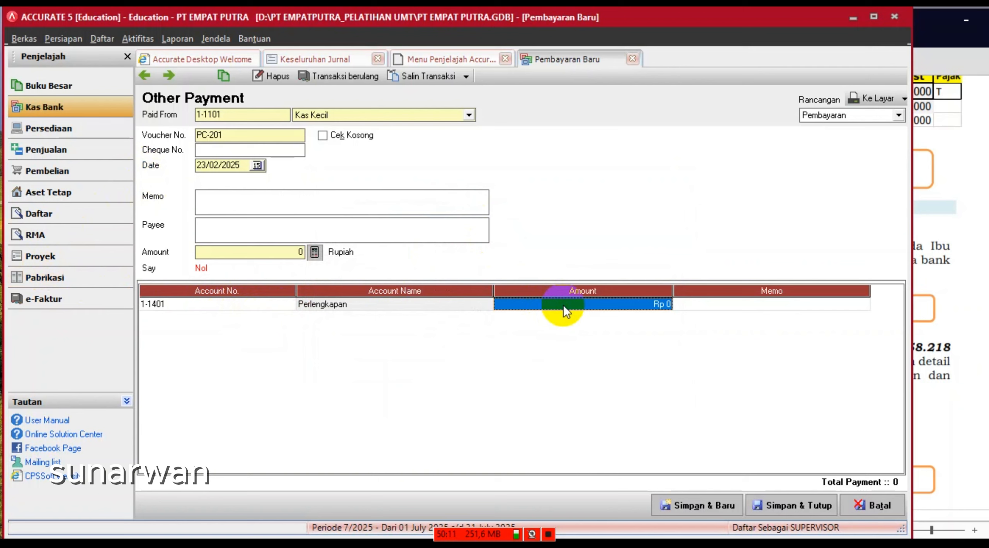
pyautogui.write('925')
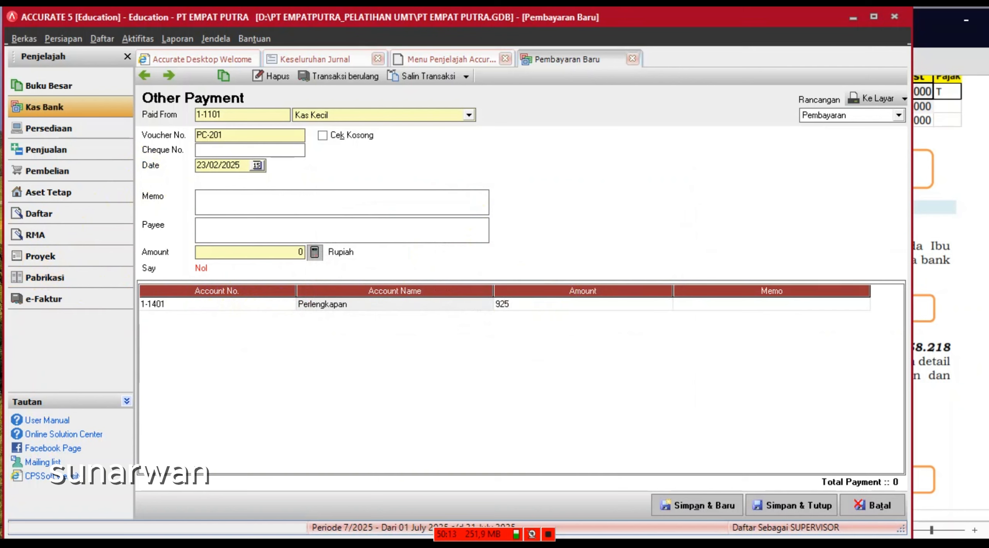
pyautogui.write('.000')
pyautogui.press('Tab')
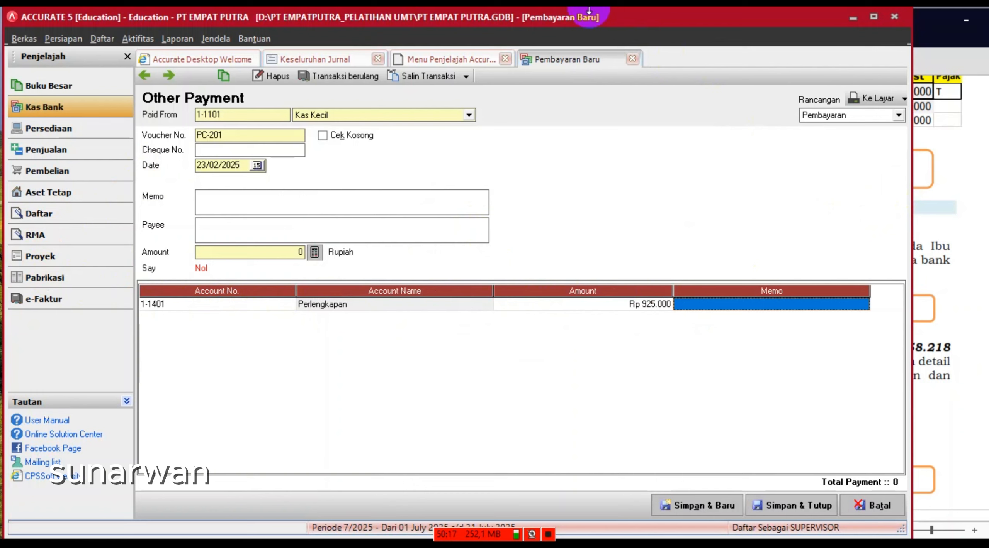
# - Enter memo 'PEMBELIAN PERLENGKAPAN', payee 'TOKO BERKAH SEMESTA', and fill the 925.000 amount
pyautogui.click(267, 207)
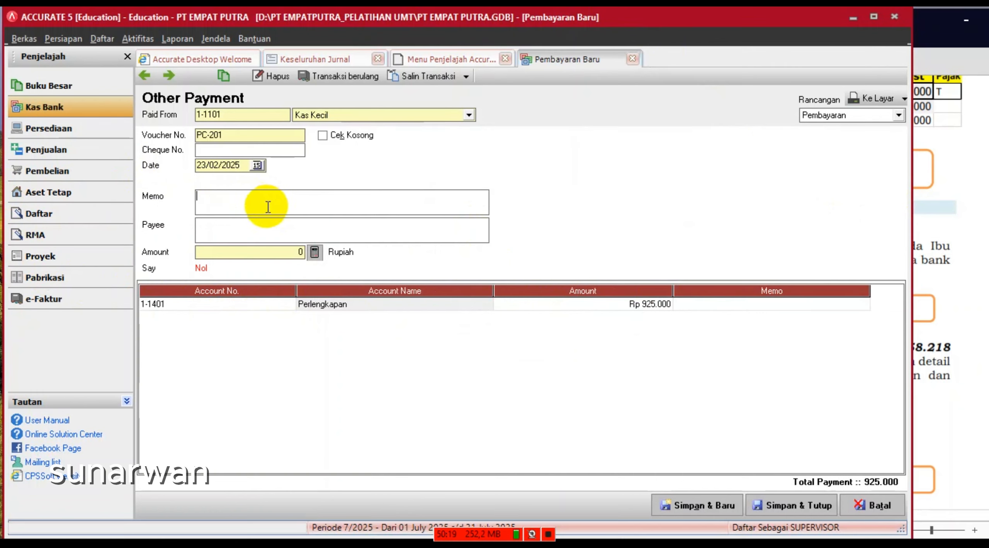
pyautogui.write('PEMBELIAN')
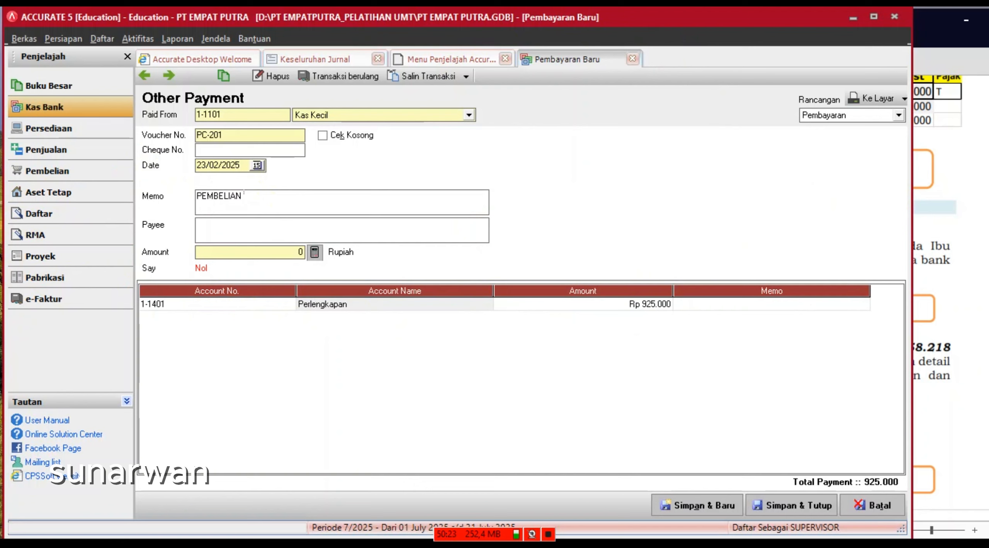
pyautogui.write(' PERLENGKAPAN')
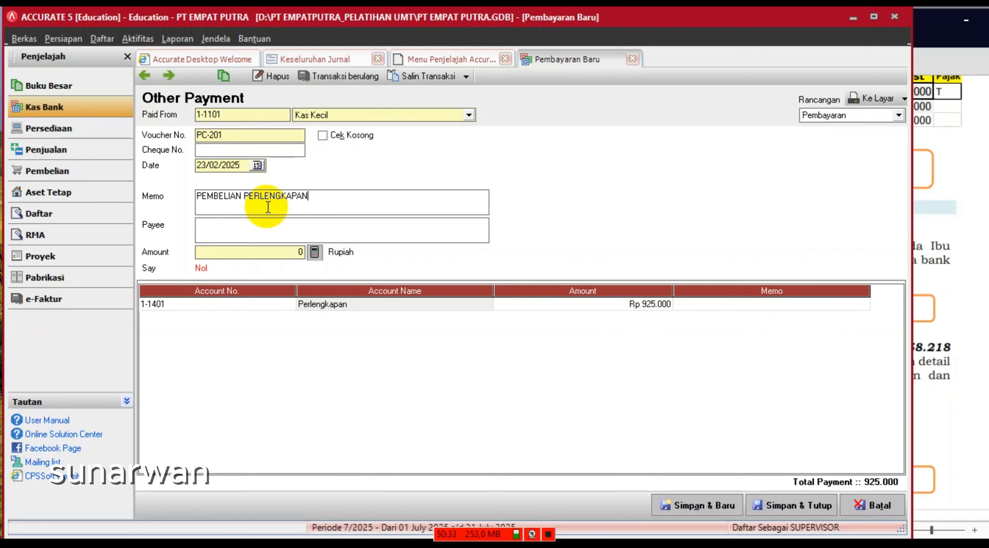
pyautogui.click(247, 228)
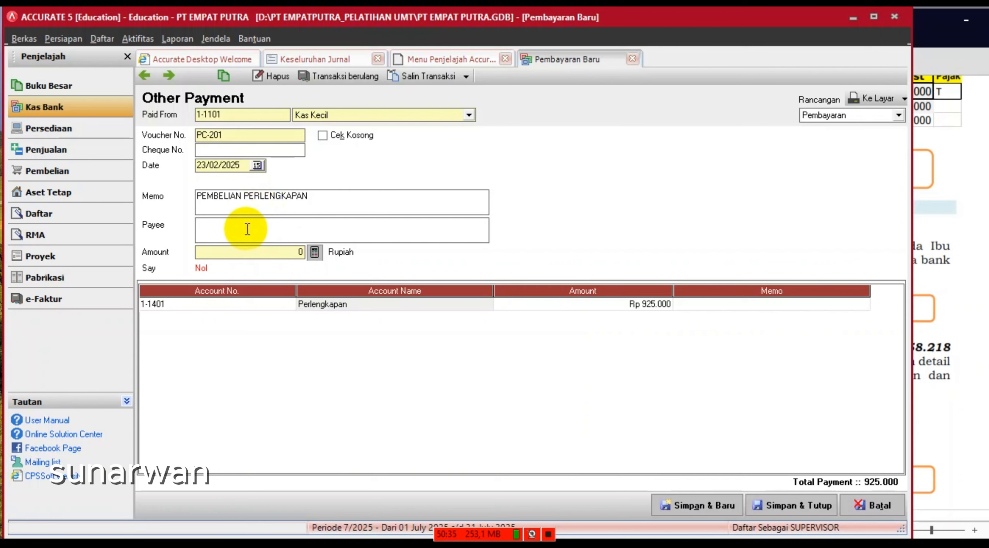
pyautogui.write('TOKO B')
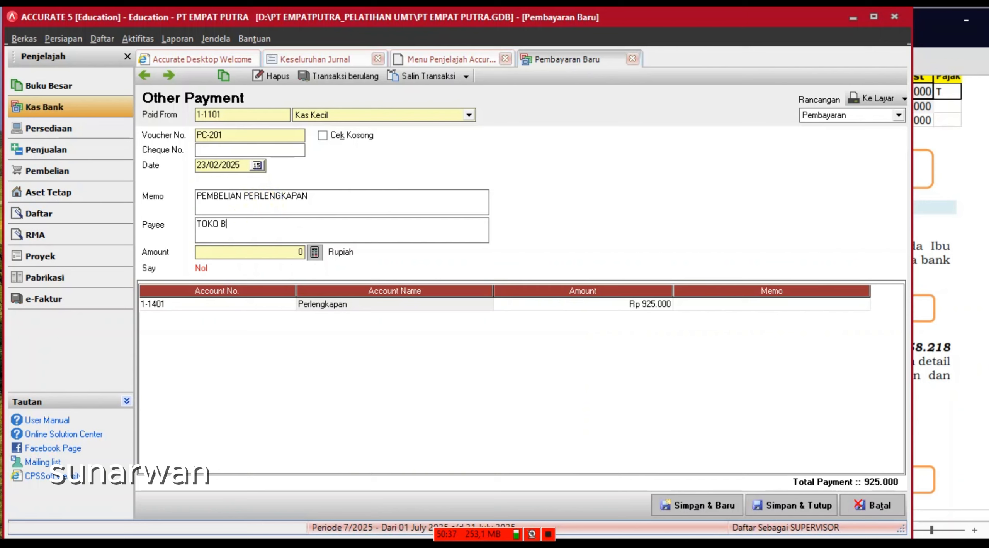
pyautogui.write('ERK')
pyautogui.write('AH SEMESTA')
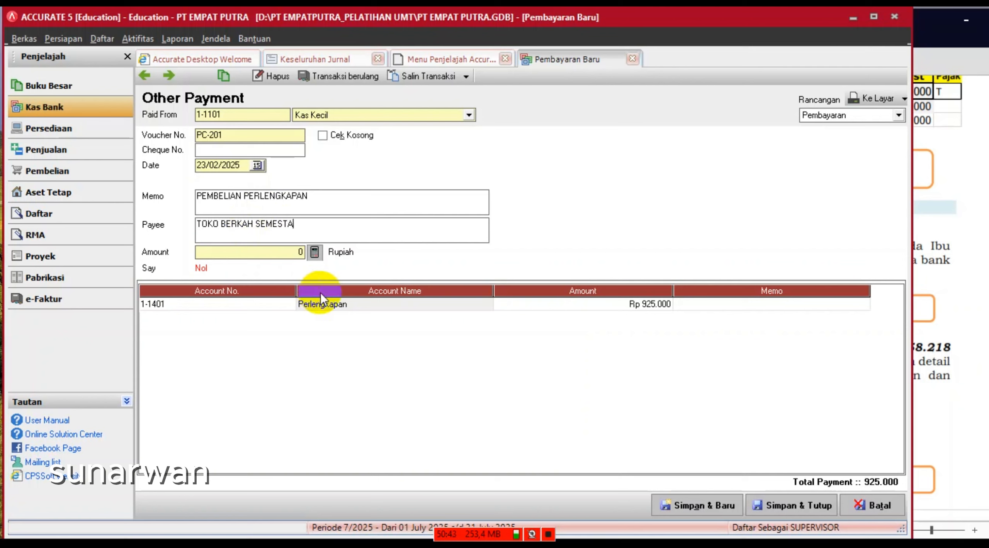
pyautogui.click(315, 253)
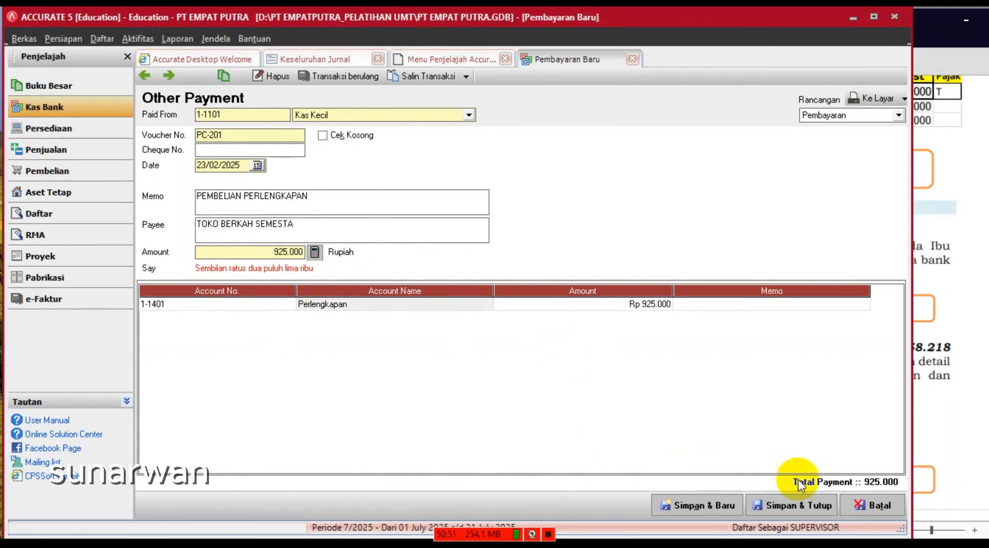
# - Save payment PC-201 and refresh the overall journal to show its 925.000 Perlengkapan / Kas Kecil entry
pyautogui.click(799, 510)
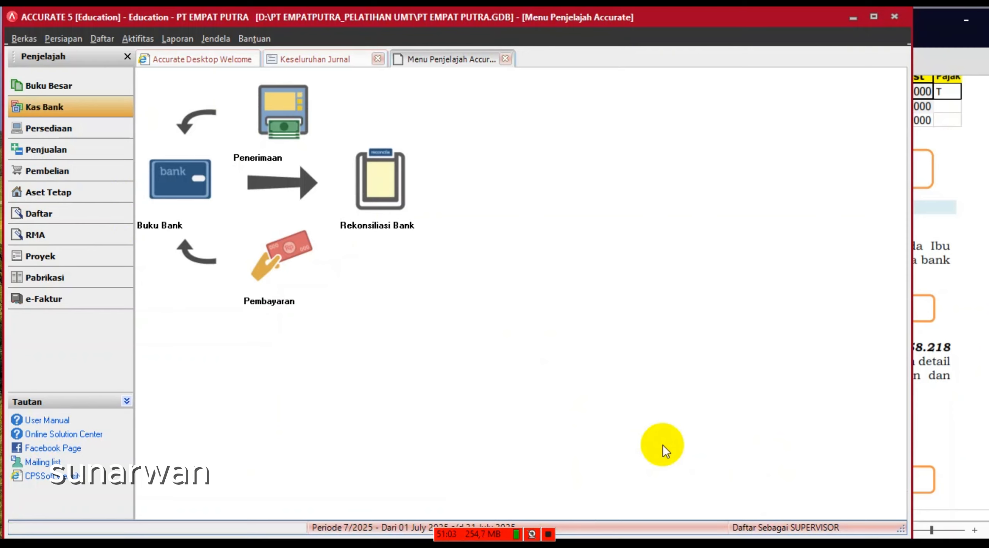
pyautogui.click(296, 59)
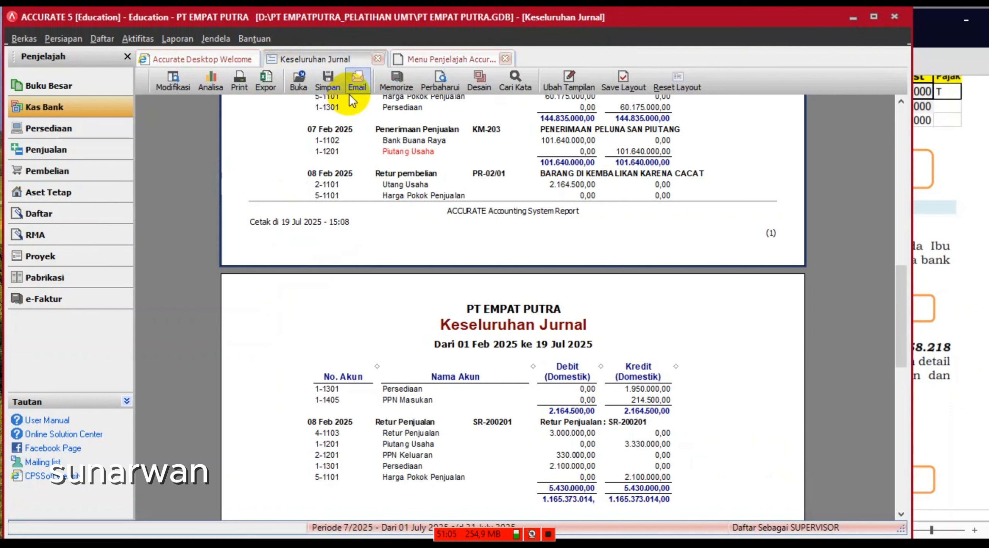
pyautogui.click(440, 83)
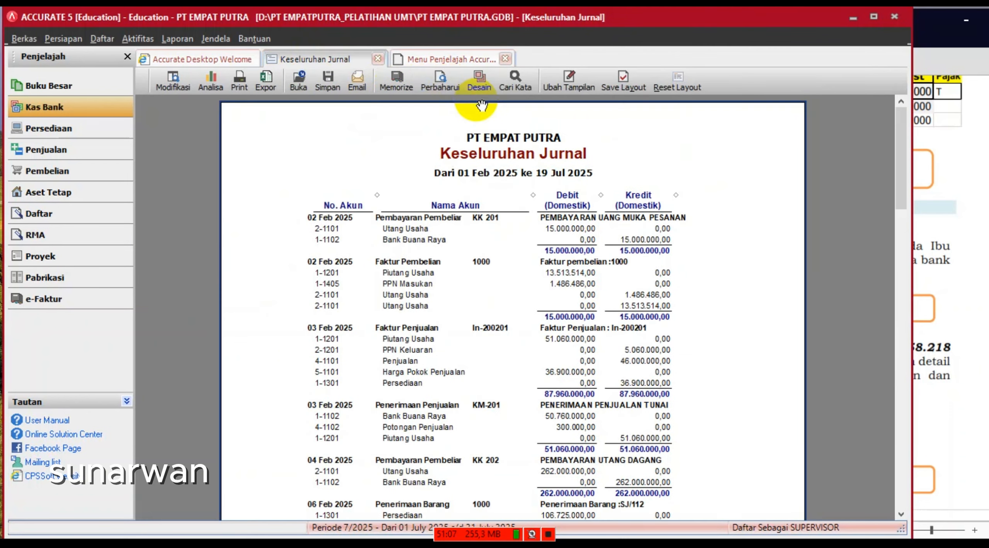
pyautogui.scroll(-20, 498, 236)
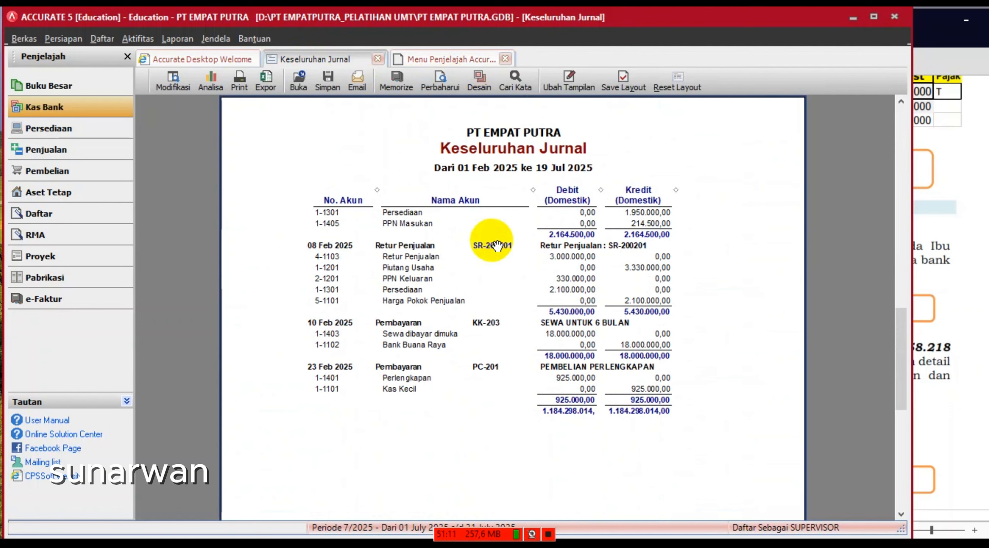
pyautogui.scroll(1, 497, 246)
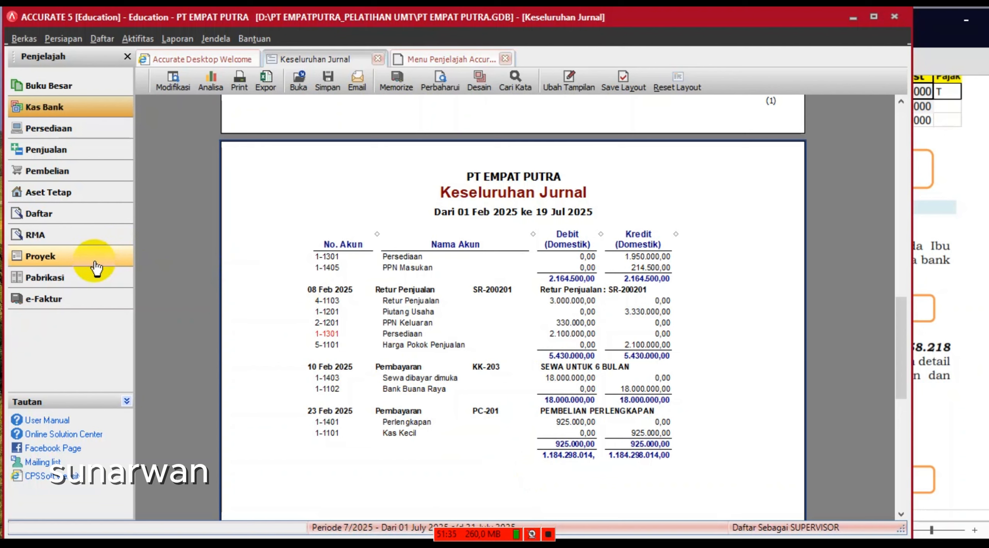
# - Show the Barang dan Jasa item list including zero-quantity items such as PP-06 Pallet Platinum
pyautogui.click(65, 128)
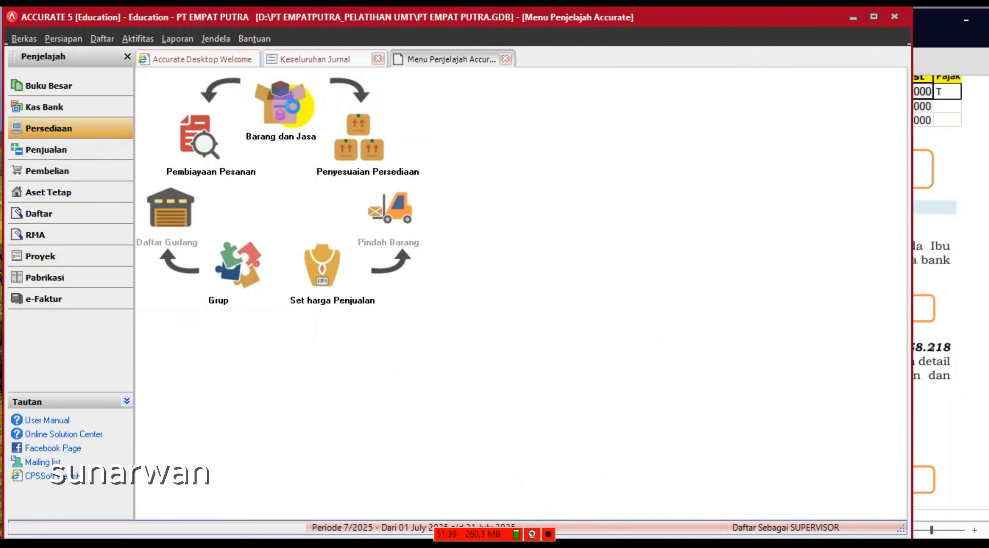
pyautogui.click(285, 108)
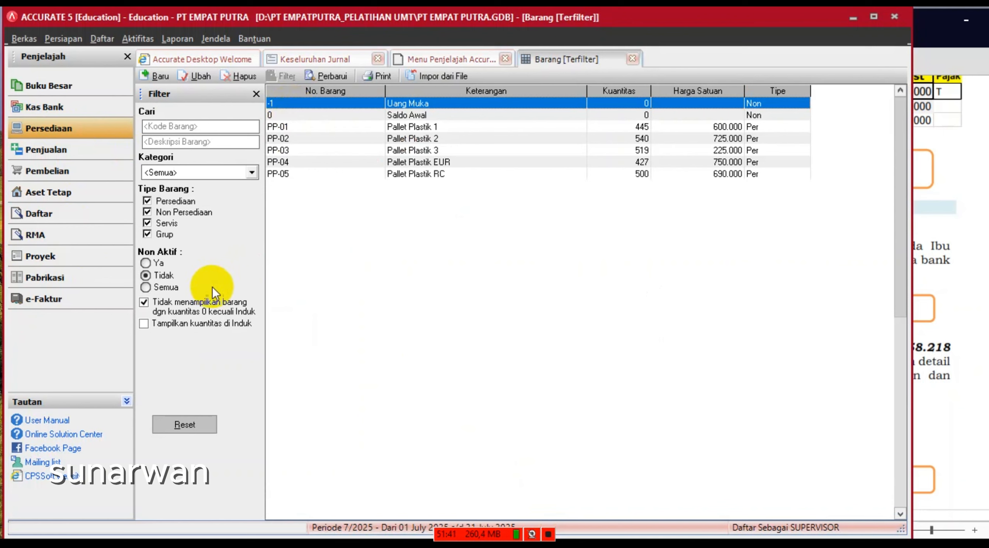
pyautogui.click(144, 303)
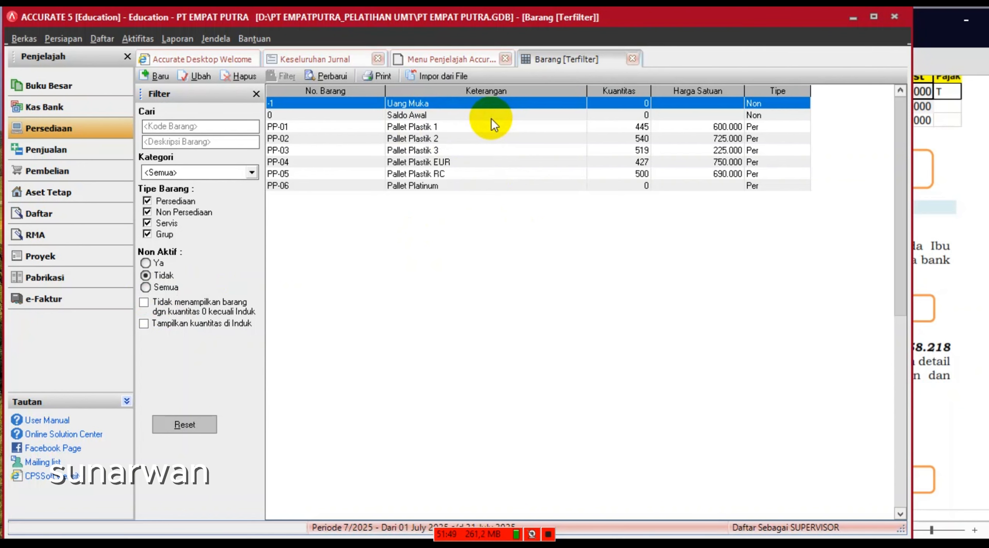
# - Read page 10's Modul Persediaan tasks in the exercise PDF, then return to Accurate's item list
pyautogui.click(942, 168)
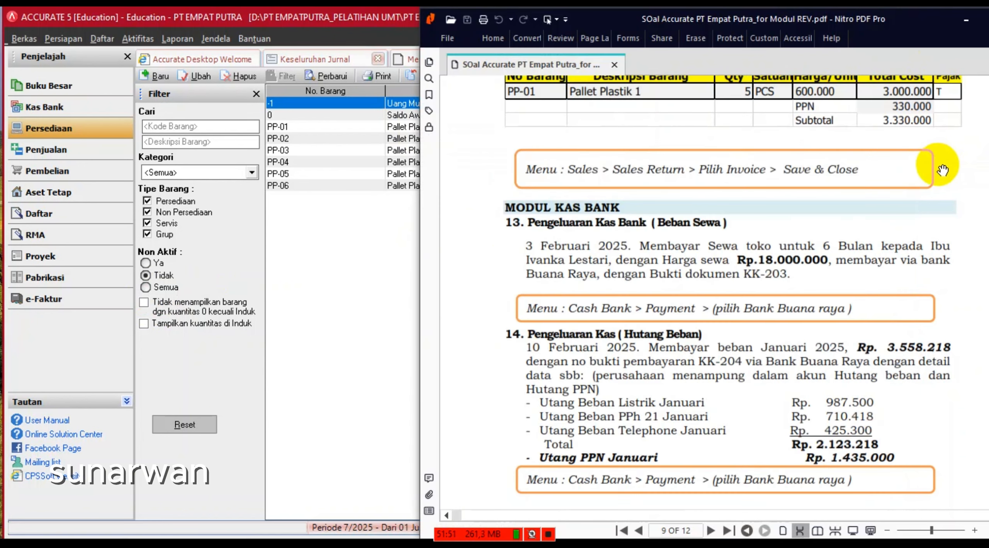
pyautogui.scroll(-15, 942, 169)
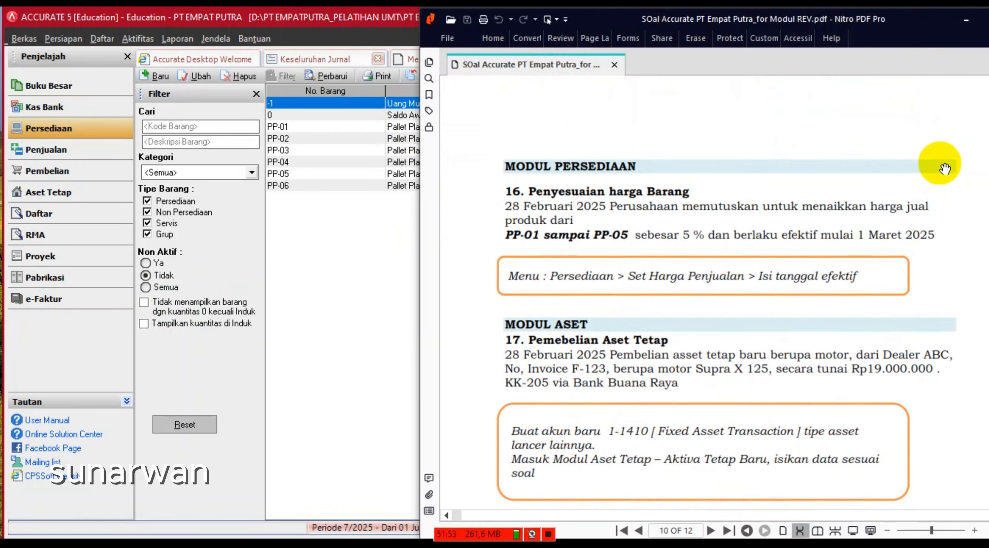
pyautogui.scroll(-3, 942, 169)
pyautogui.scroll(2, 927, 166)
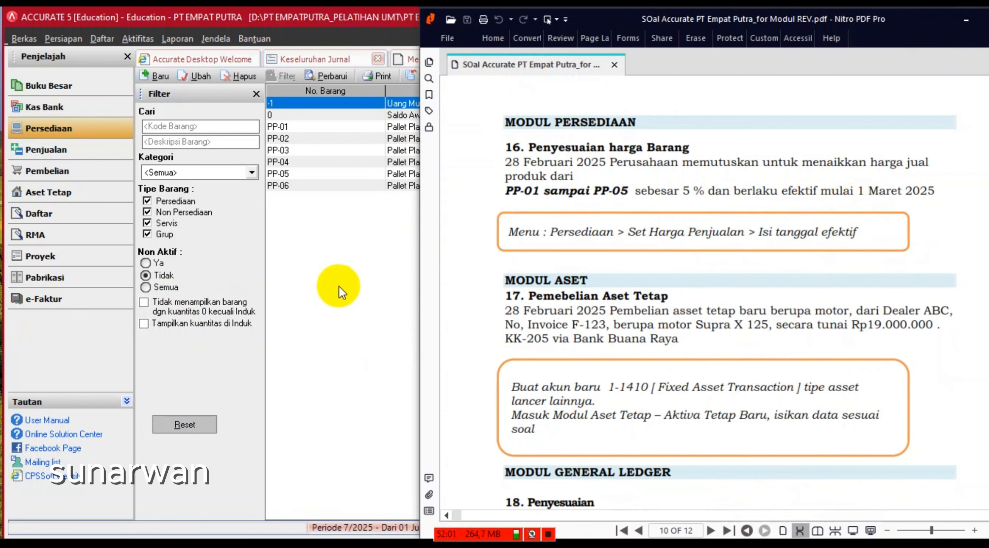
pyautogui.click(342, 282)
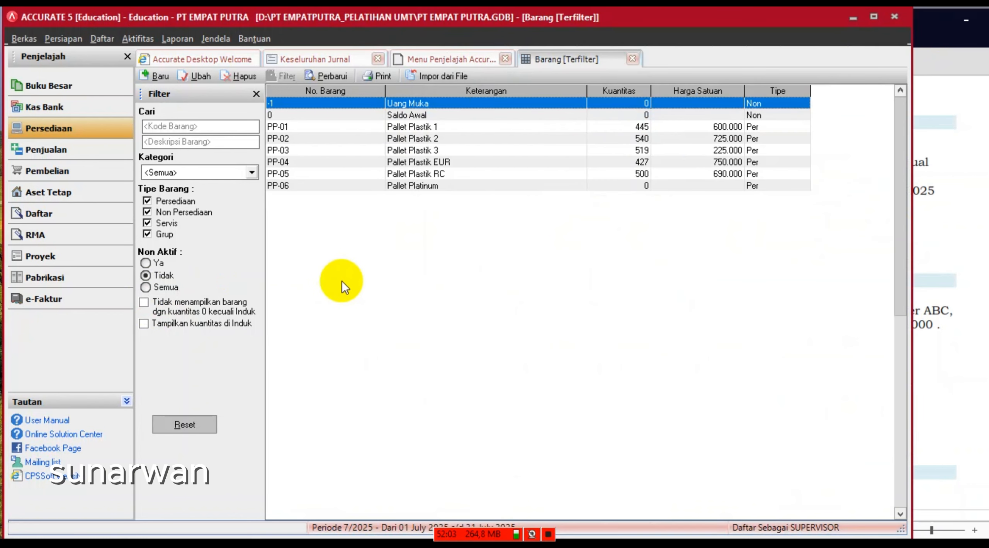
# - Return to the Menu Penjelajah and bring the exercise PDF's task 16 back in front
pyautogui.click(438, 58)
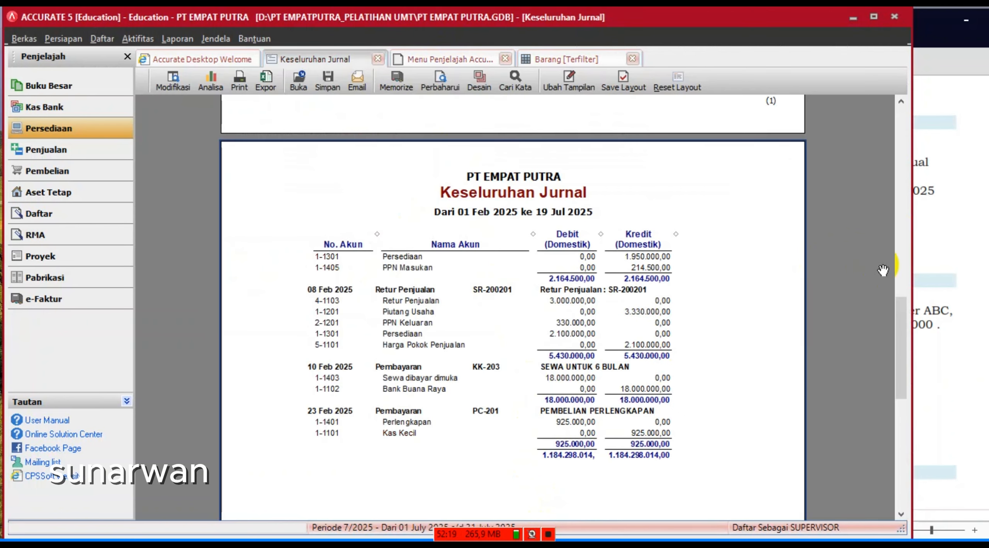
pyautogui.click(960, 279)
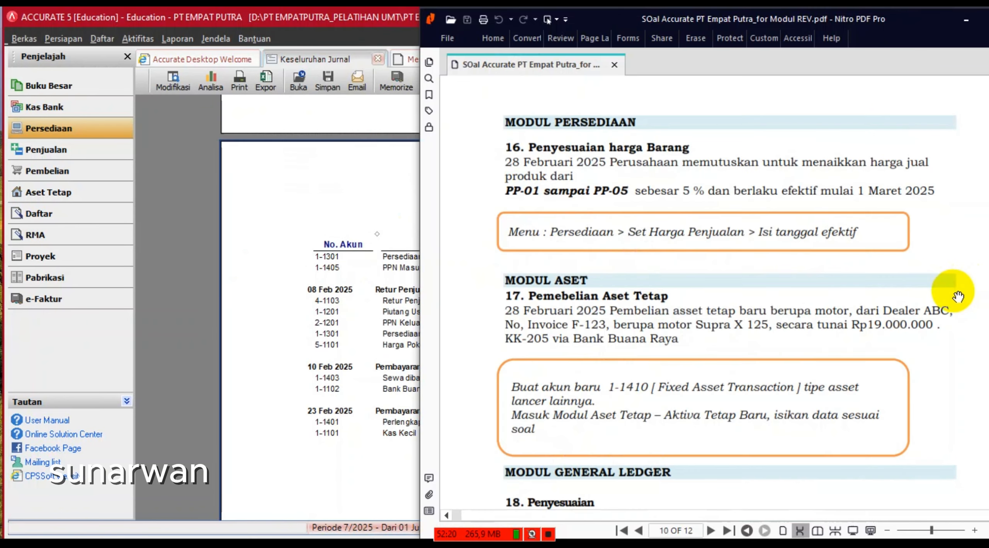
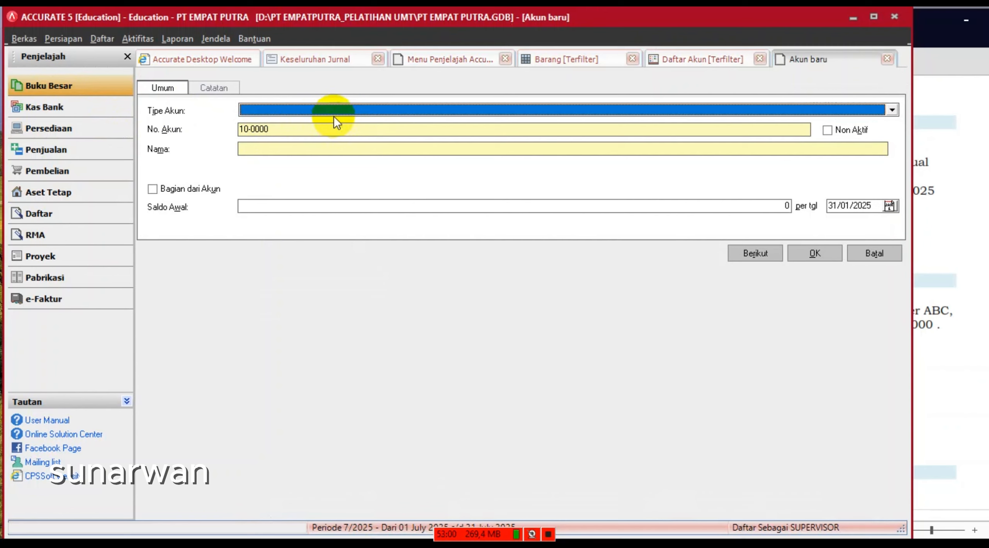
# - Add account 1-1410 'FIXED ASSET TRANSACTION' of type Aktiva Lancar lainnya and save it
pyautogui.click(333, 111)
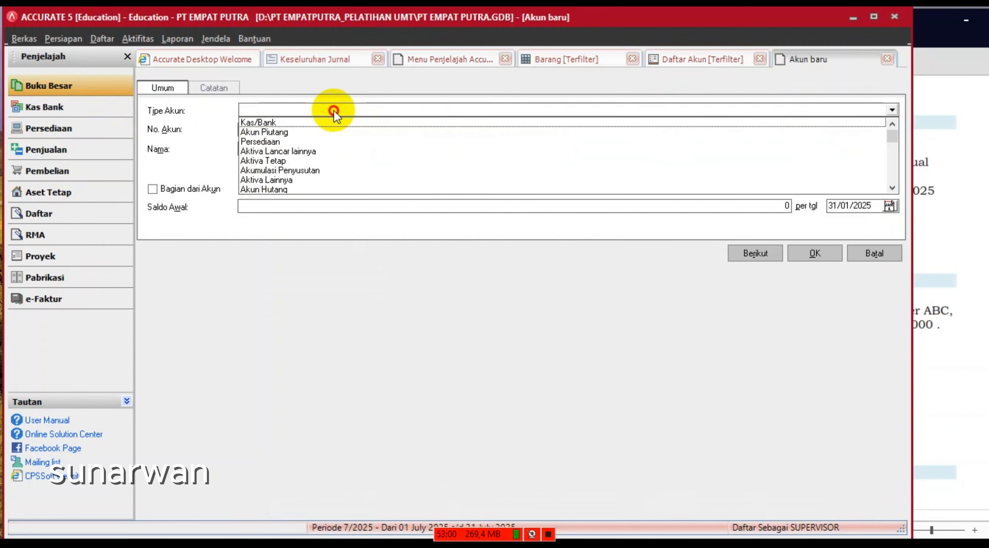
pyautogui.click(892, 189)
pyautogui.click(892, 189)
pyautogui.click(892, 189)
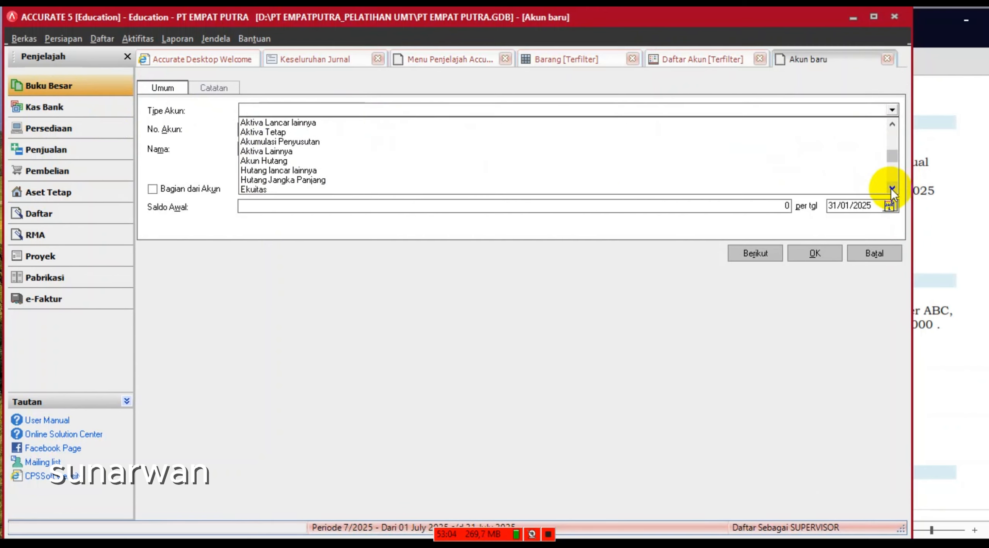
pyautogui.click(295, 123)
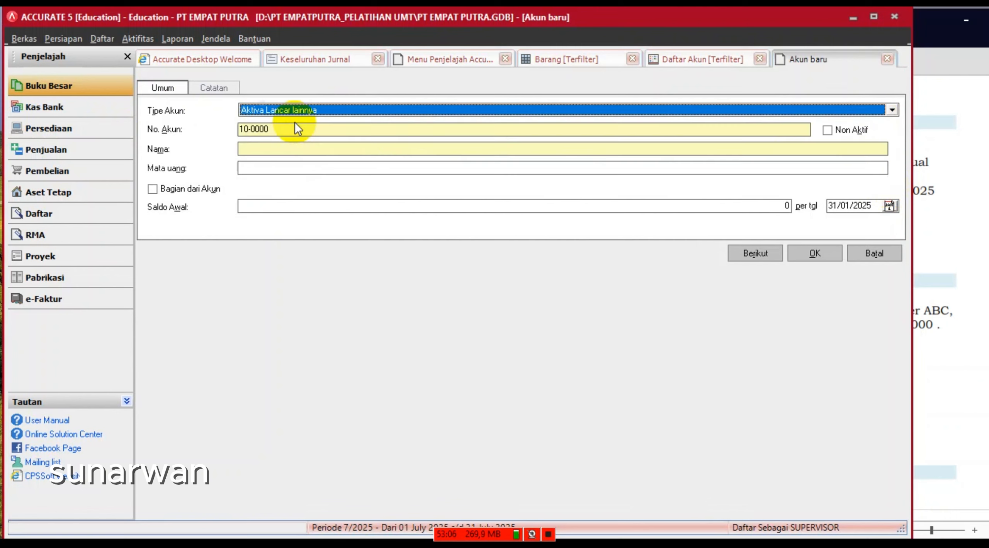
pyautogui.press('Tab')
pyautogui.write('1')
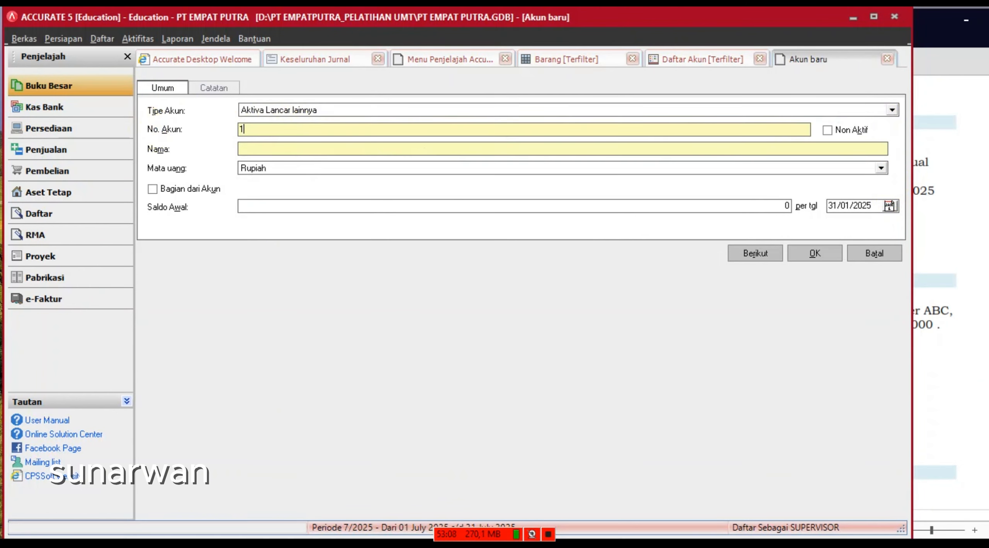
pyautogui.write('-141')
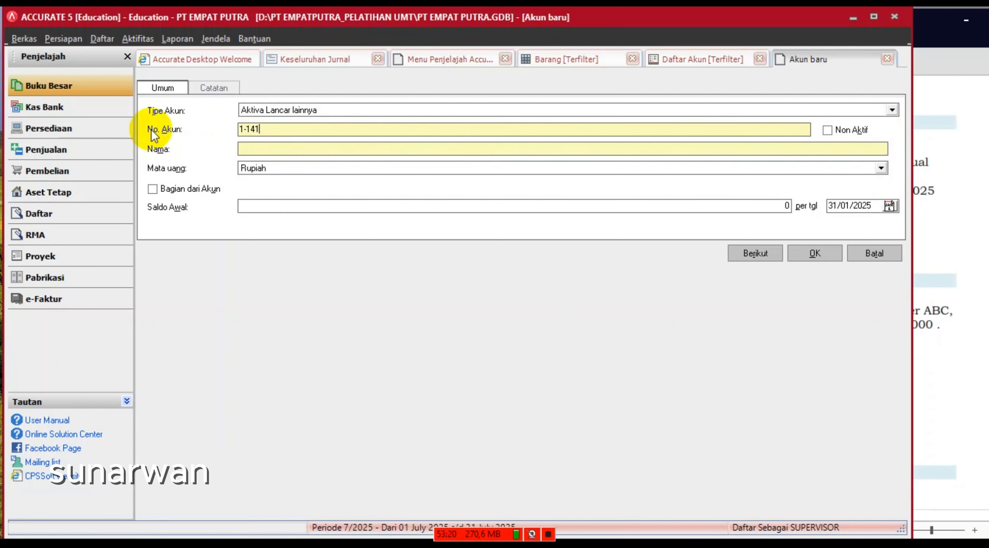
pyautogui.write('0')
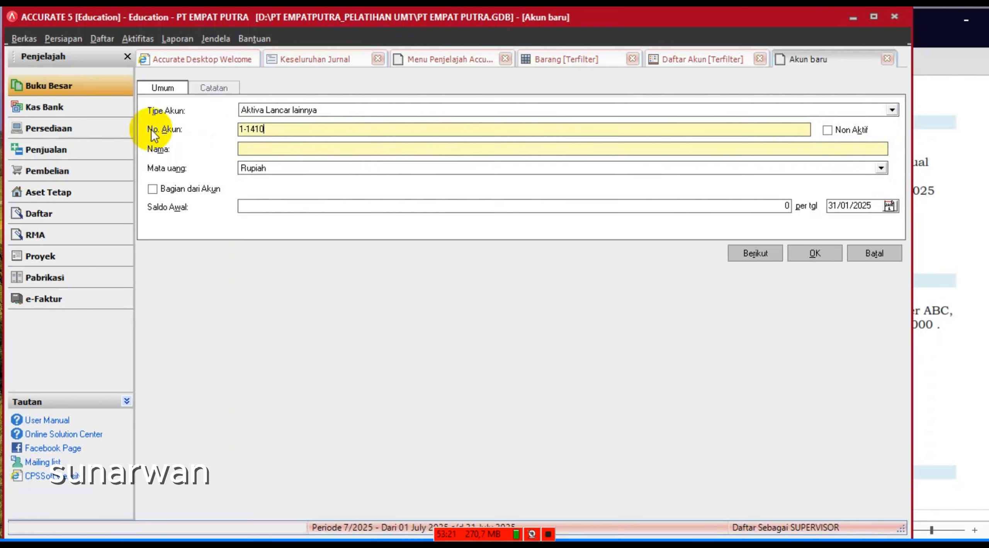
pyautogui.click(275, 149)
pyautogui.write('FIXED AS')
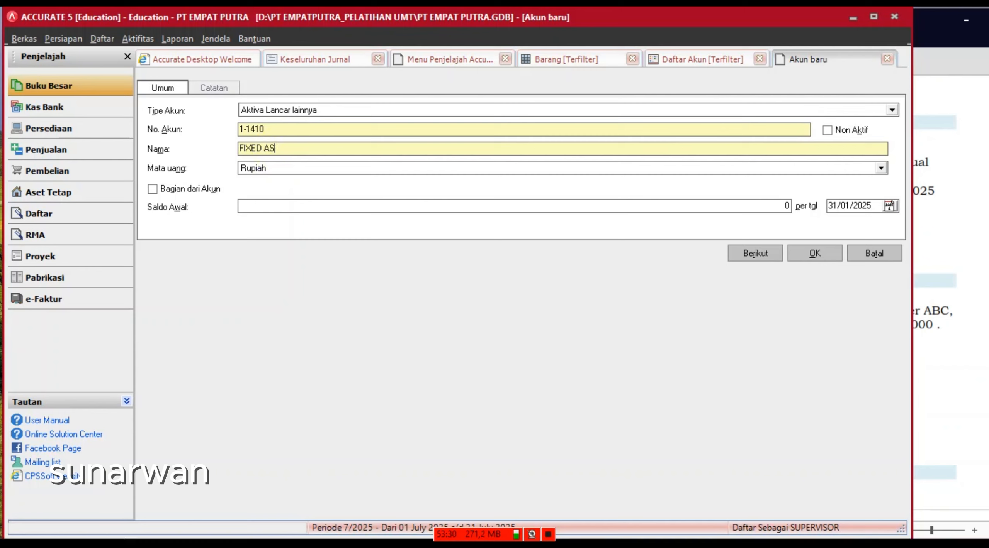
pyautogui.write('SET')
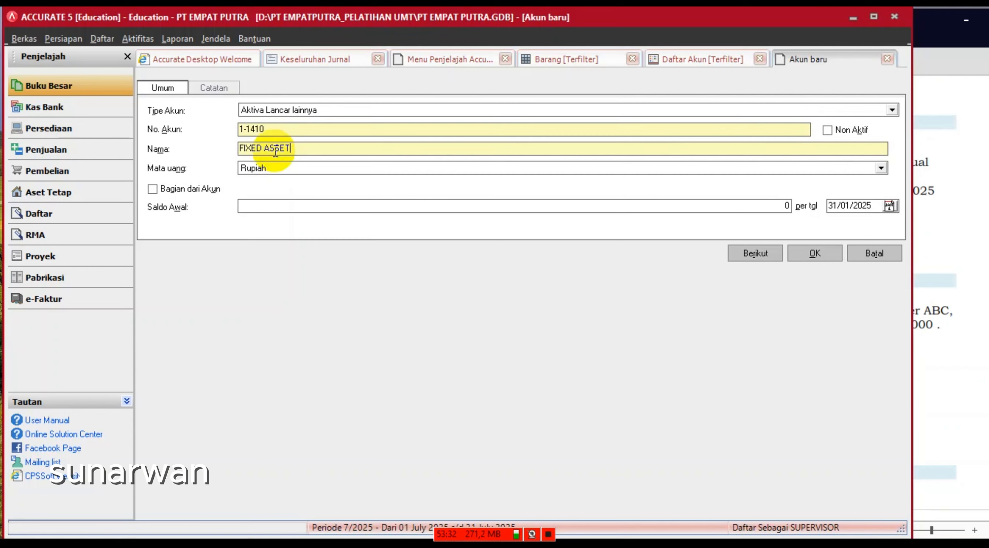
pyautogui.write(' TR')
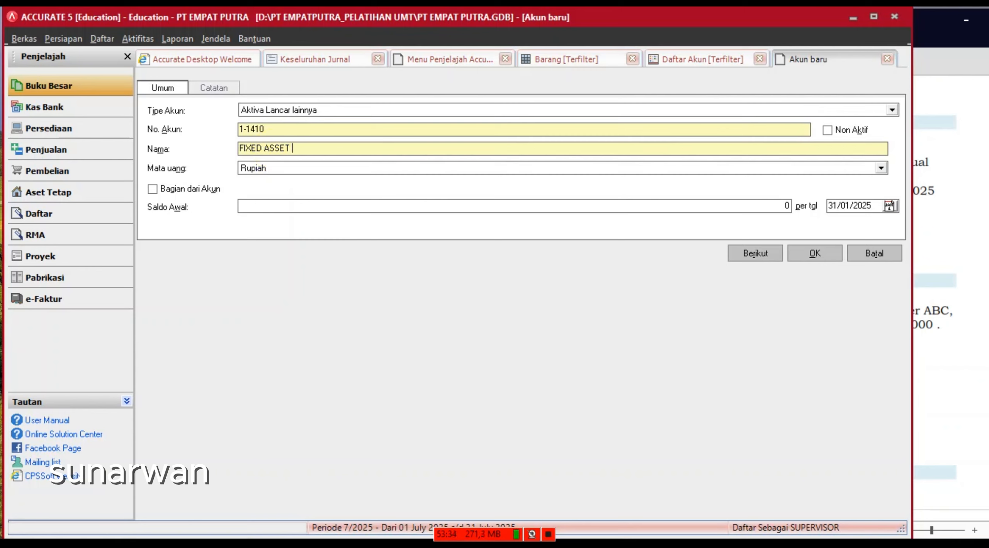
pyautogui.write('AN')
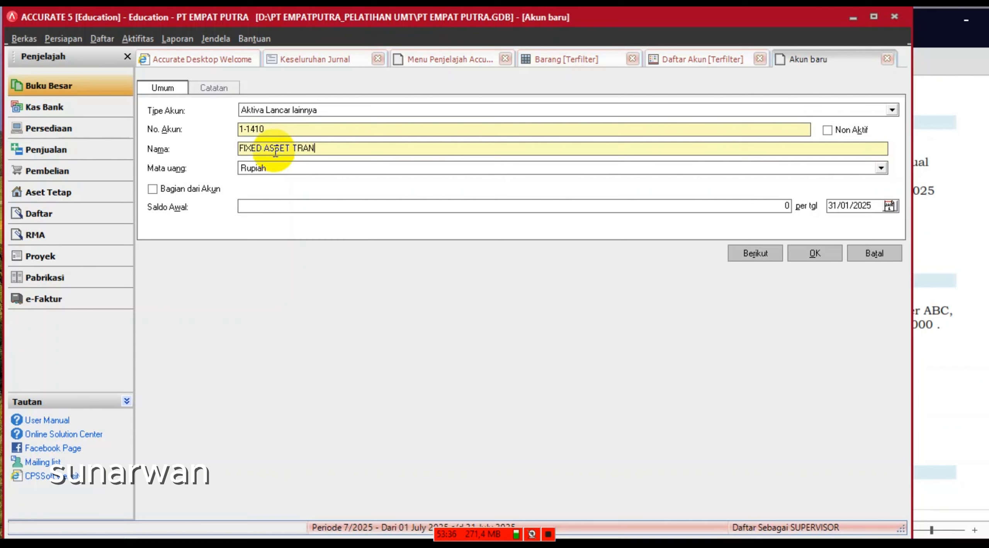
pyautogui.write('S')
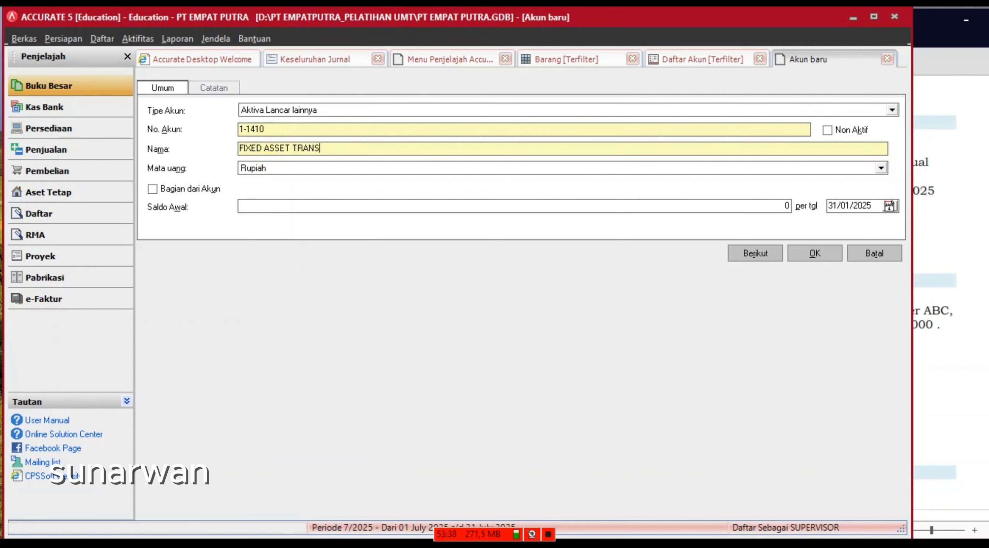
pyautogui.write('ACTION')
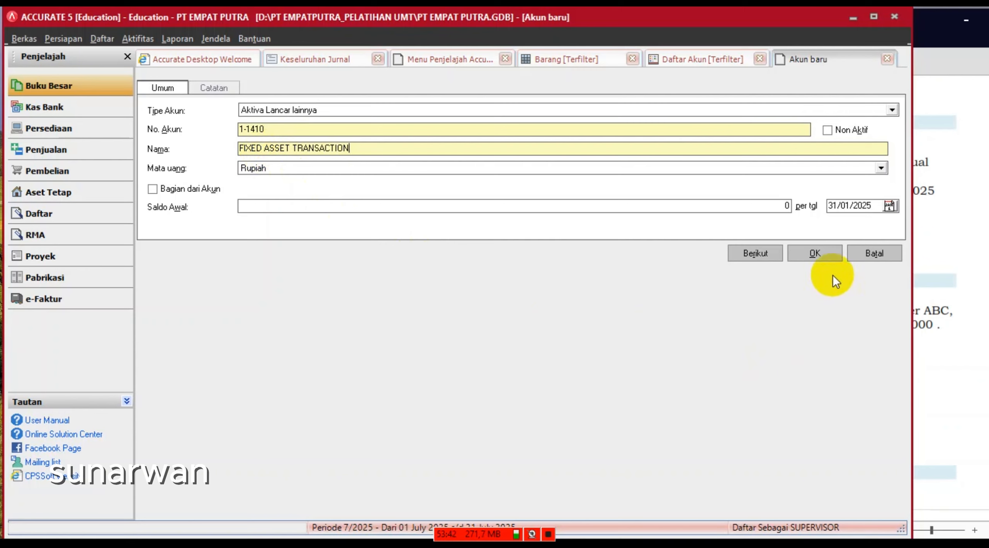
pyautogui.click(814, 254)
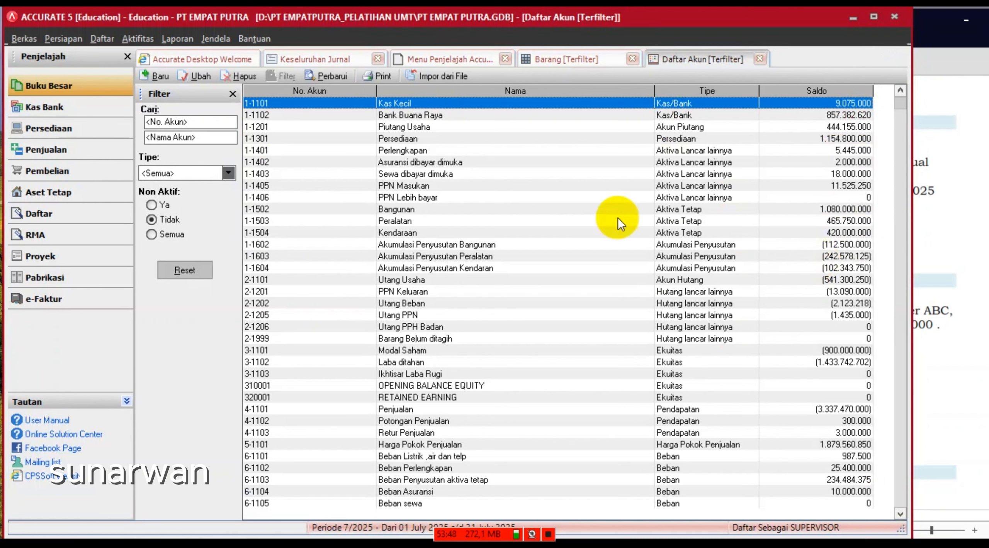
# - Refresh the account list, close the open tabs, and start new fixed asset PL-05
pyautogui.click(333, 78)
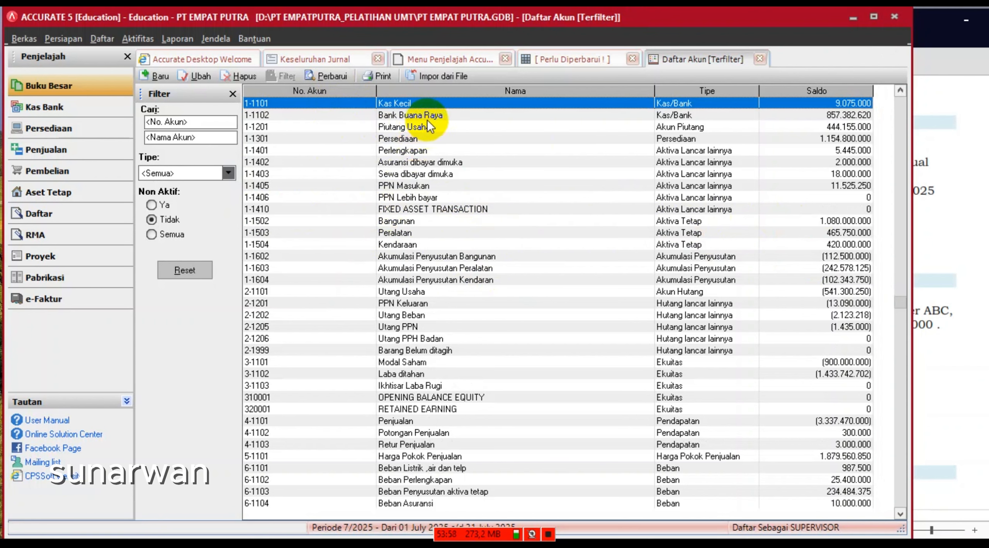
pyautogui.click(576, 63)
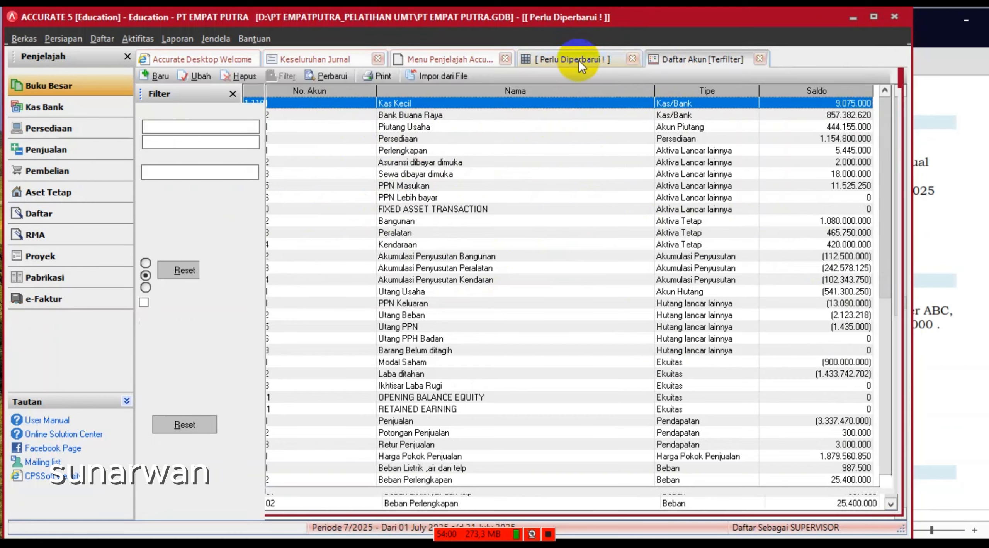
pyautogui.click(632, 59)
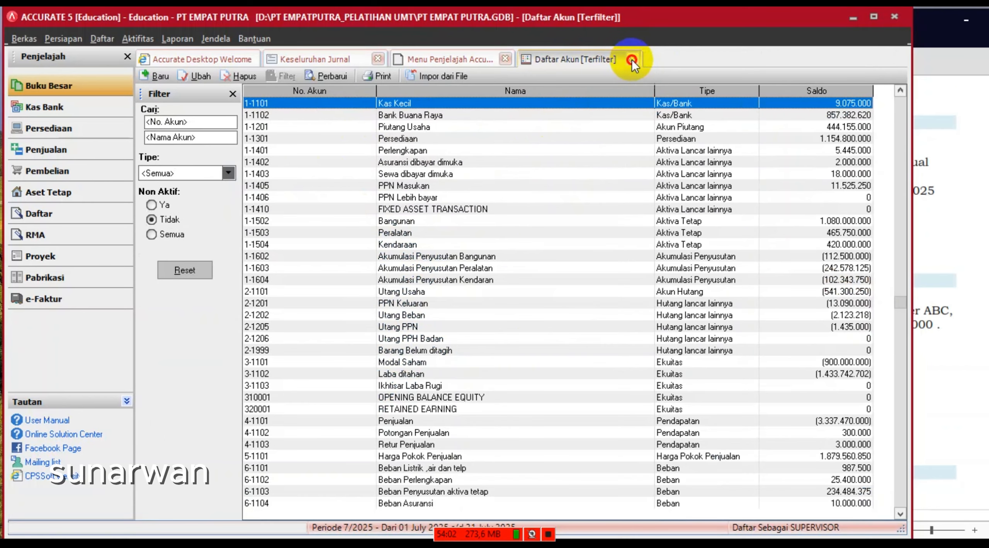
pyautogui.click(632, 59)
pyautogui.click(504, 59)
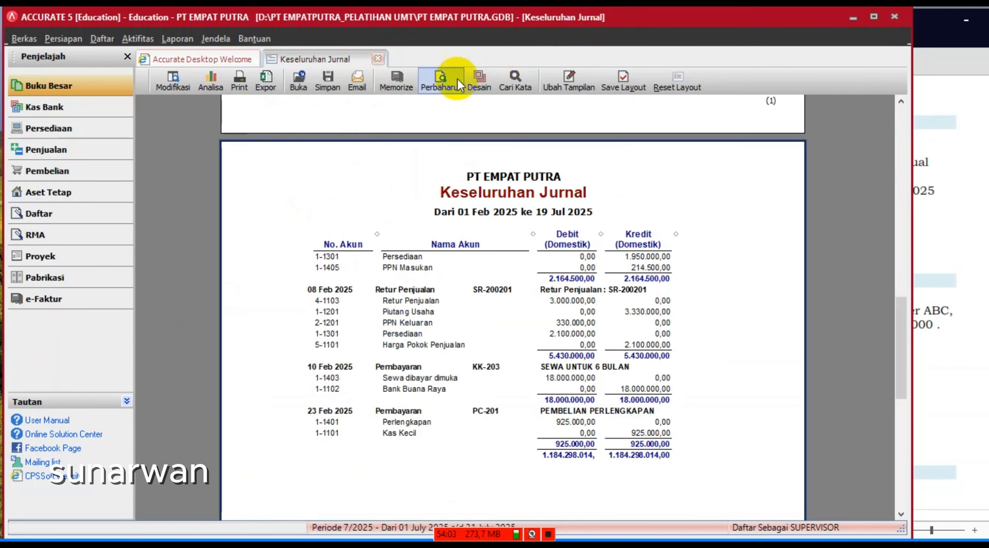
pyautogui.click(58, 192)
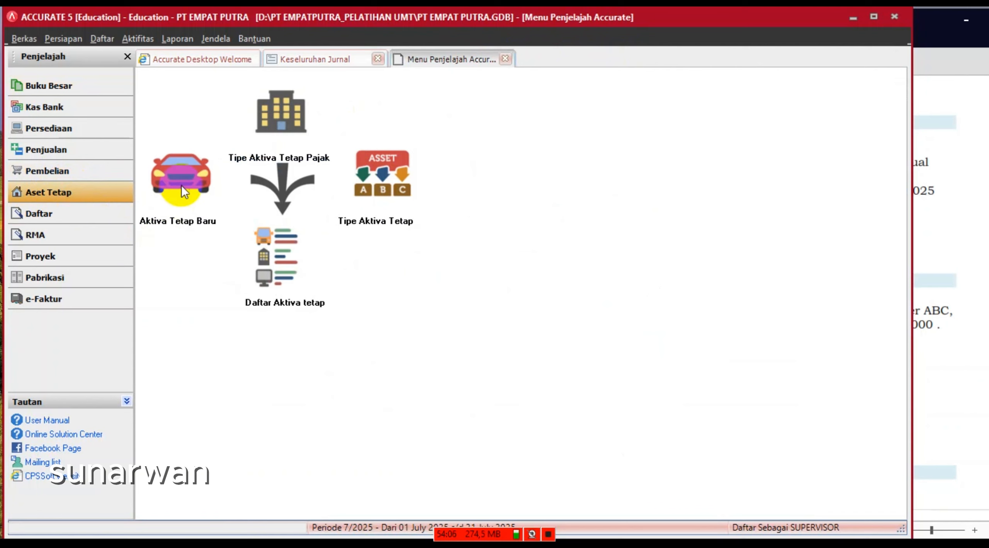
pyautogui.click(184, 180)
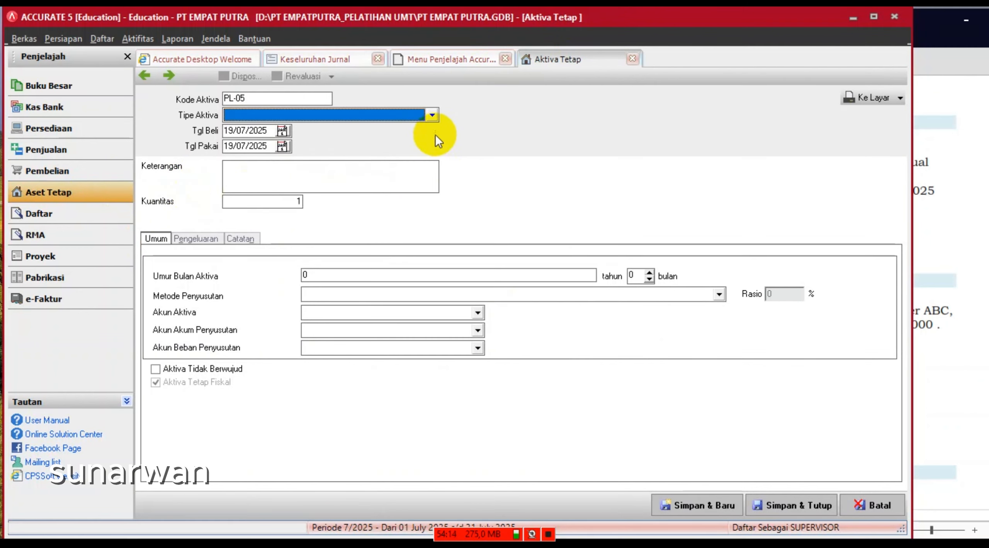
# - Set type Vehicles, purchase and use dates 28/02/2025, and description 'SEPEDA MOTOR SUPRA X 125'
pyautogui.click(432, 116)
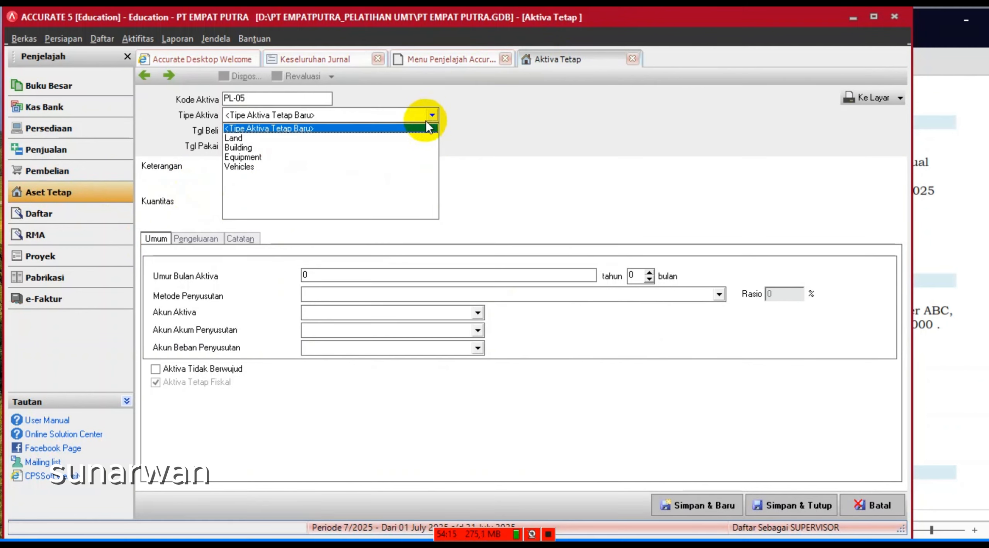
pyautogui.click(243, 167)
pyautogui.press('Tab')
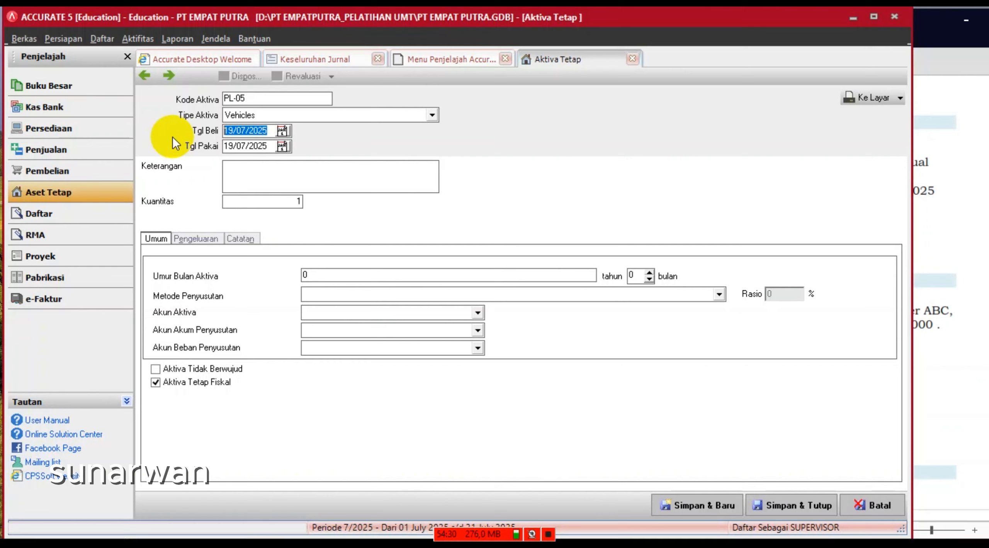
pyautogui.write('280')
pyautogui.press('BackSpace')
pyautogui.write('02/2025')
pyautogui.press('Tab')
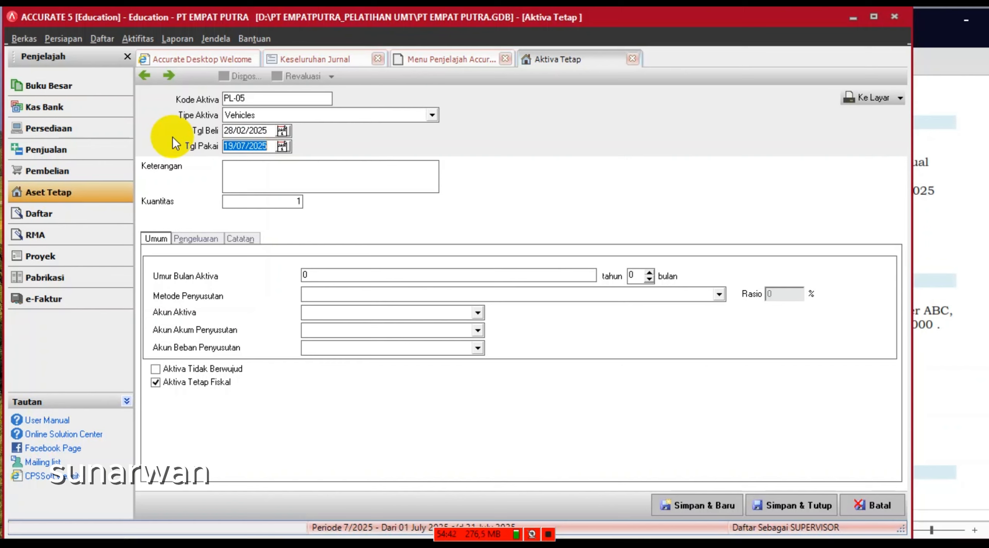
pyautogui.write('28/02/2025')
pyautogui.click(258, 177)
pyautogui.write('S')
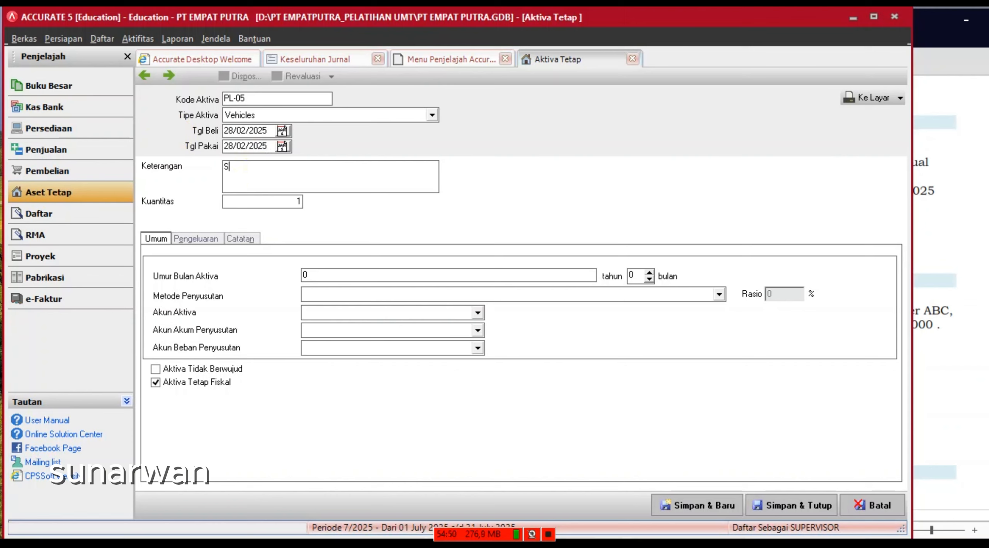
pyautogui.write('EPE')
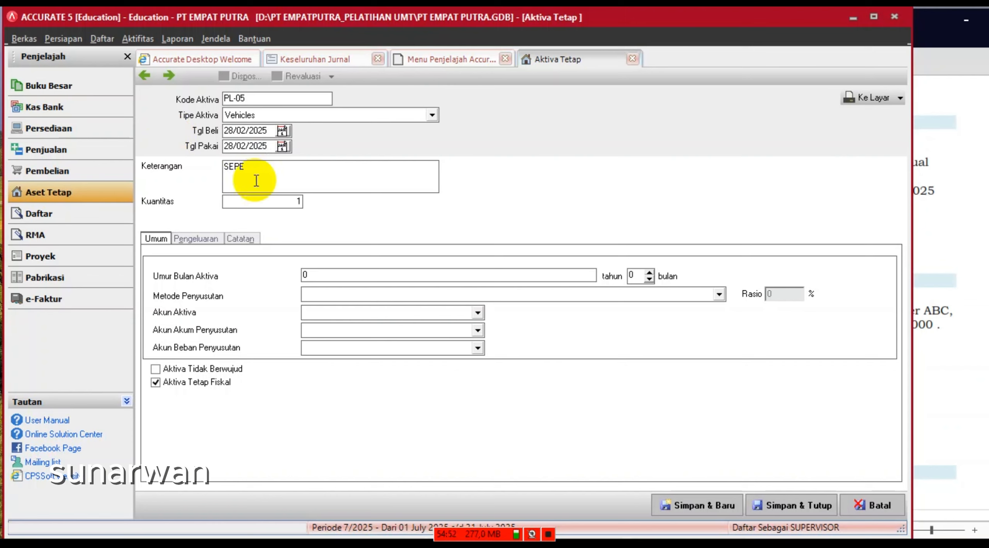
pyautogui.write('DA MOT')
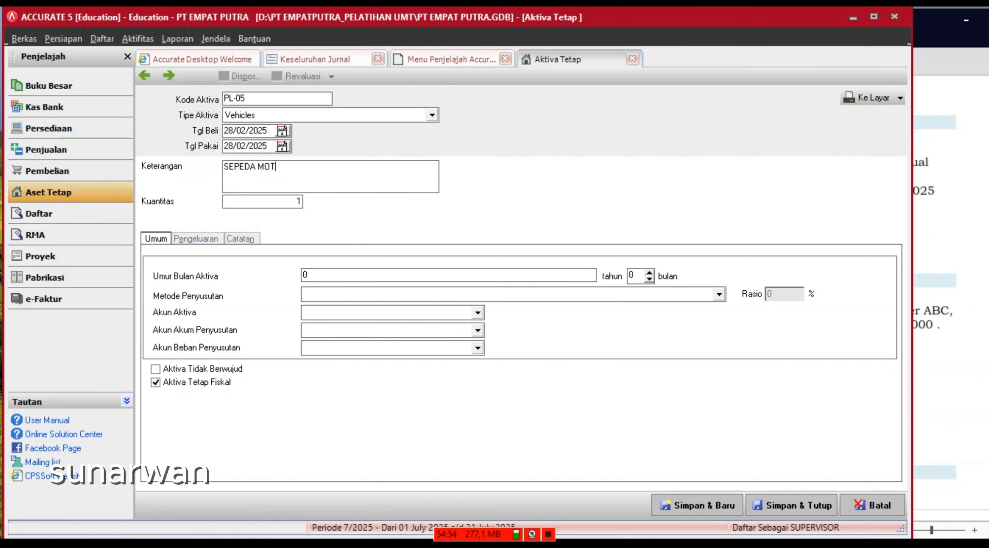
pyautogui.write('OR')
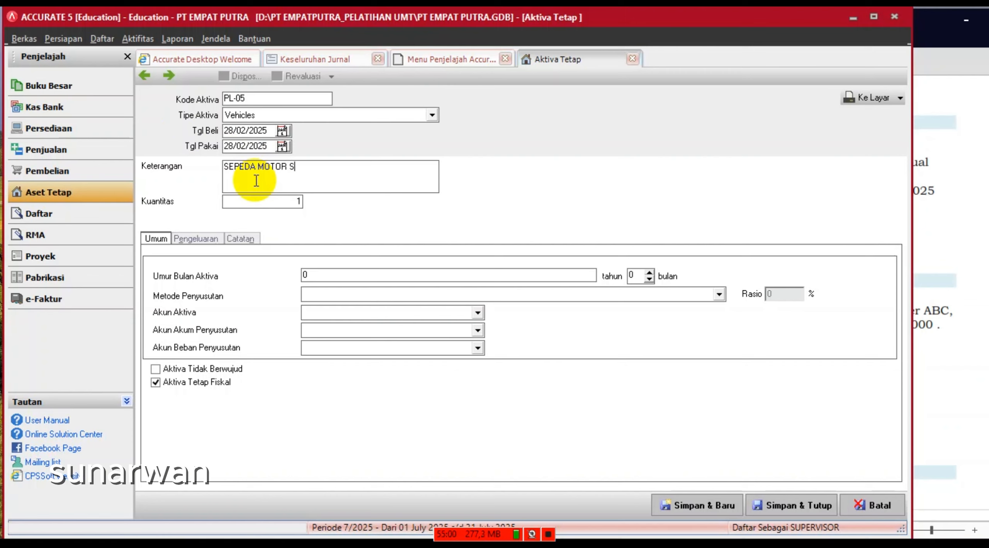
pyautogui.write(' SUPRA X ')
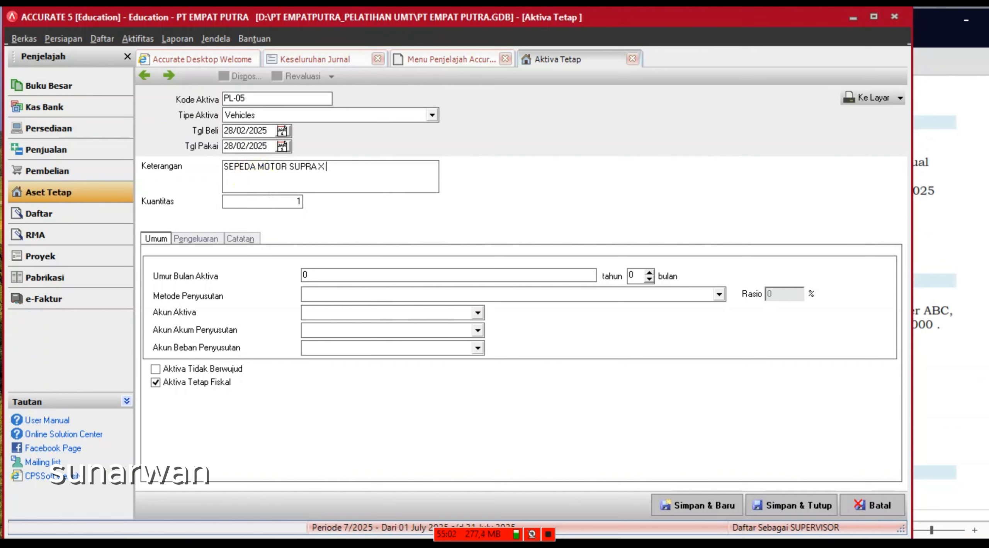
pyautogui.write('125')
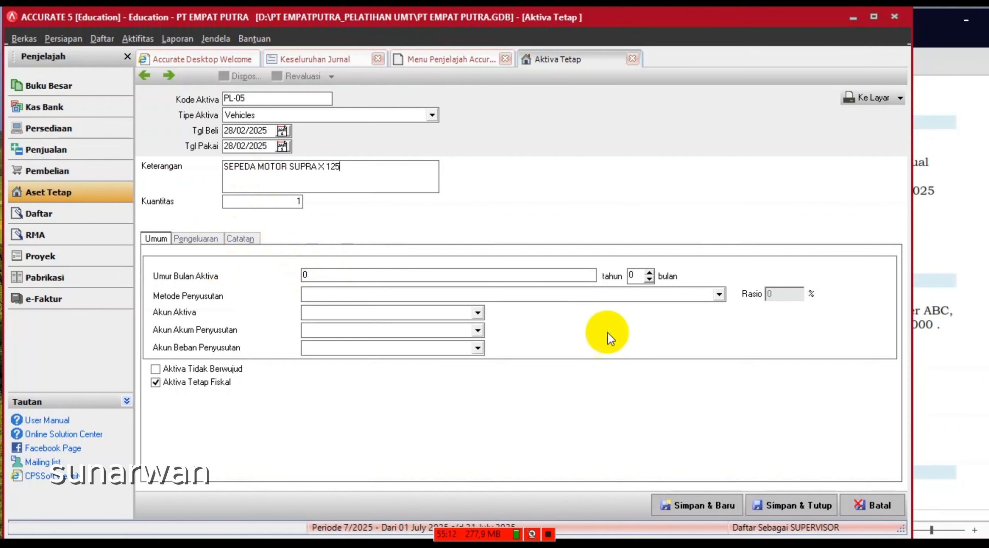
pyautogui.moveTo(333, 278); pyautogui.dragTo(239, 267)
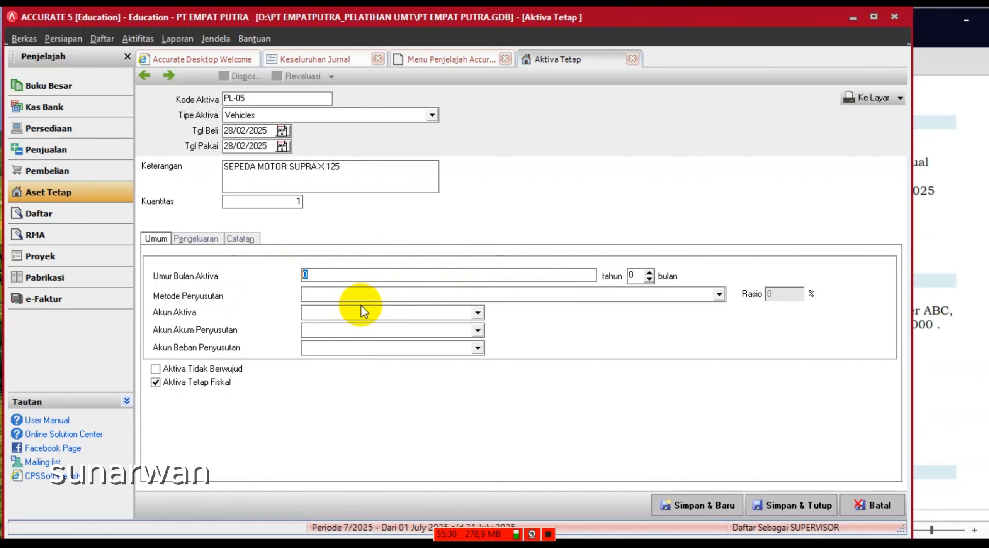
# - Give the asset a 4-year life with Garis Lurus (straight-line) depreciation
pyautogui.write('4')
pyautogui.click(374, 293)
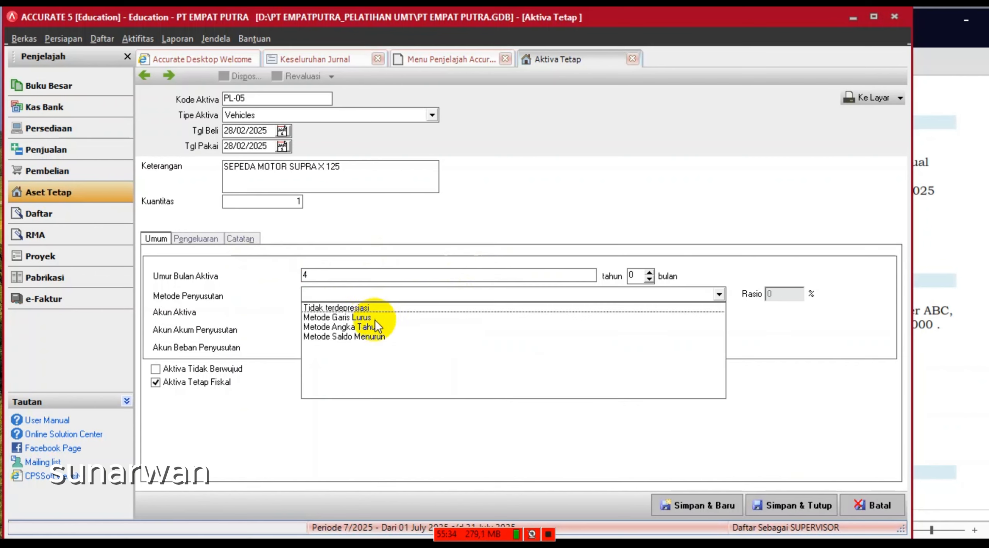
pyautogui.click(360, 317)
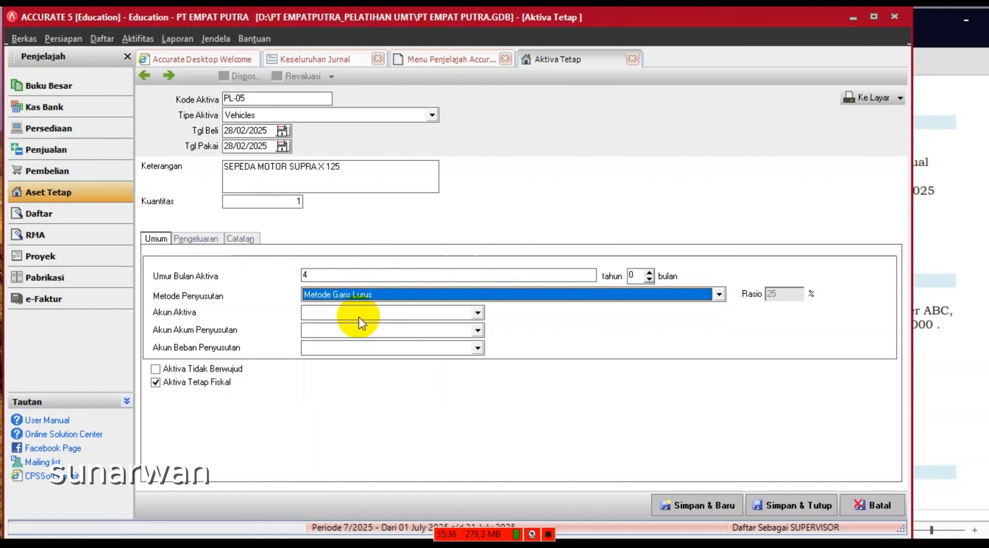
# - Assign the Kendaraan, Akumulasi Penyusutan Kendaran and Beban Penyusutan aktiva tetap accounts
pyautogui.click(359, 317)
pyautogui.click(335, 356)
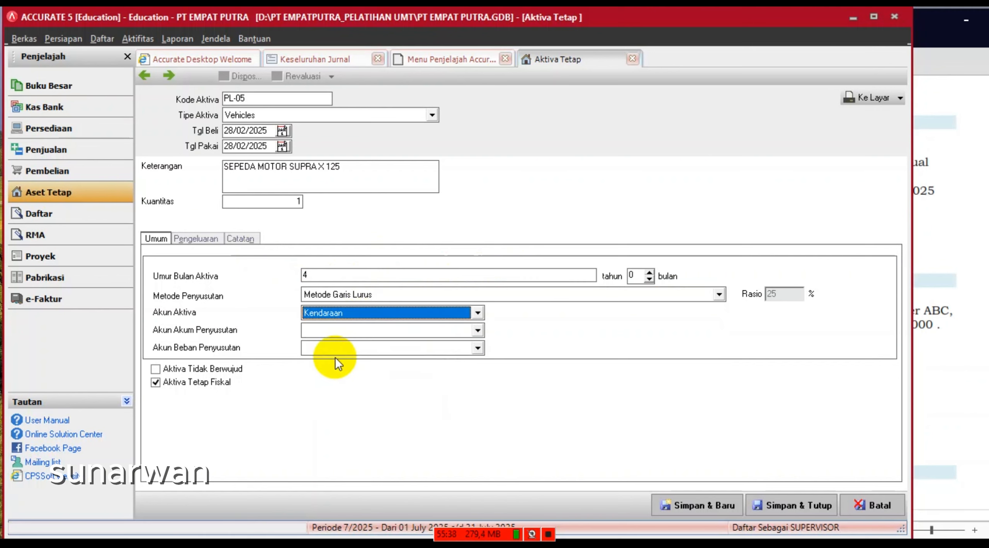
pyautogui.click(348, 332)
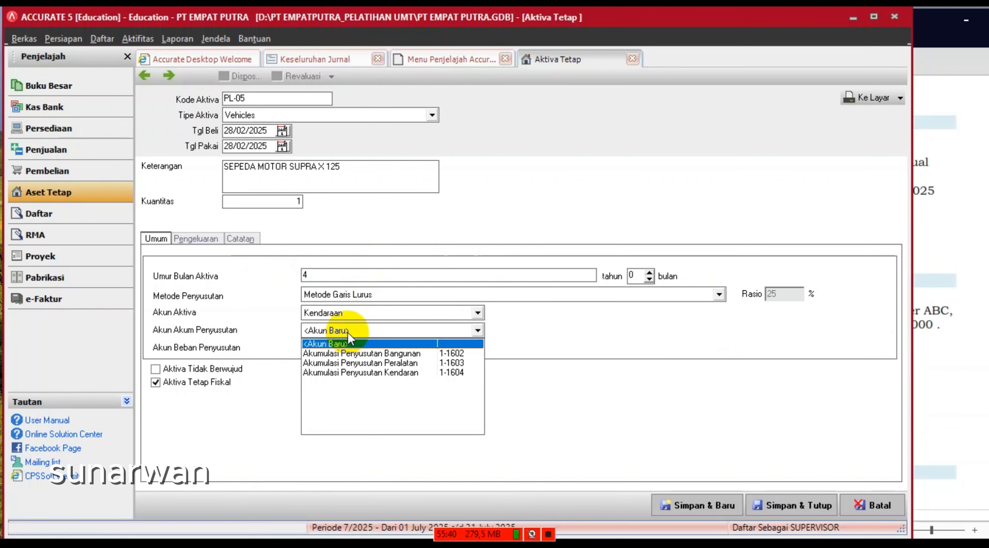
pyautogui.click(358, 374)
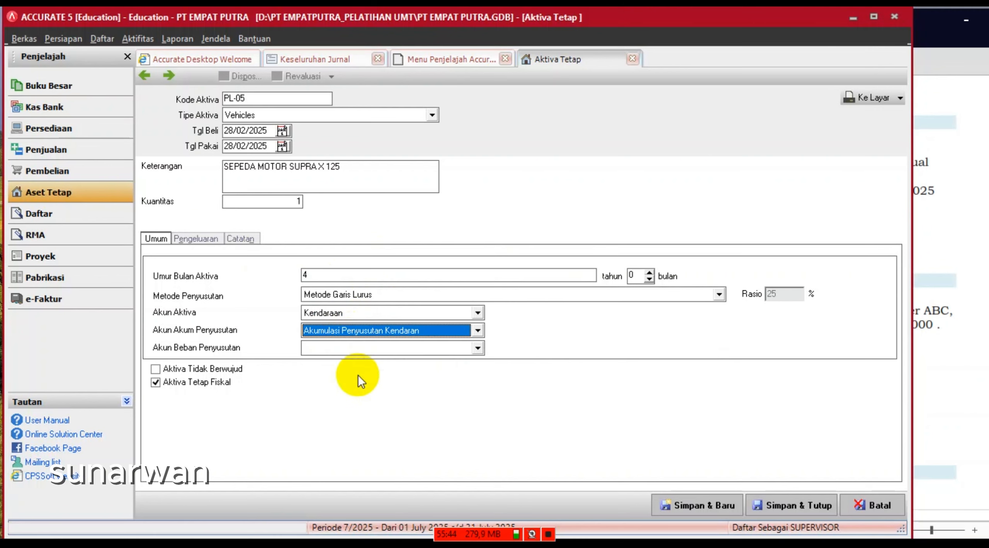
pyautogui.click(358, 351)
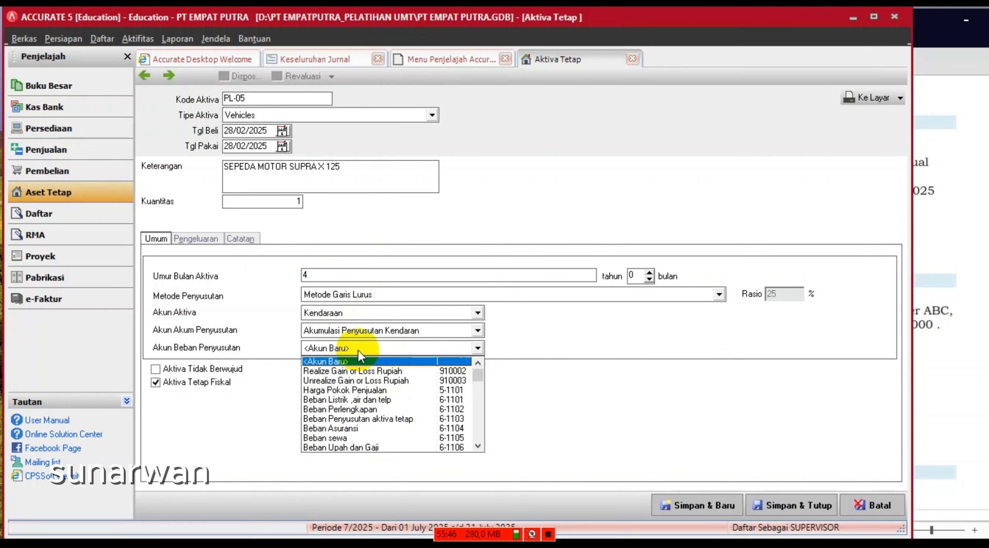
pyautogui.click(478, 446)
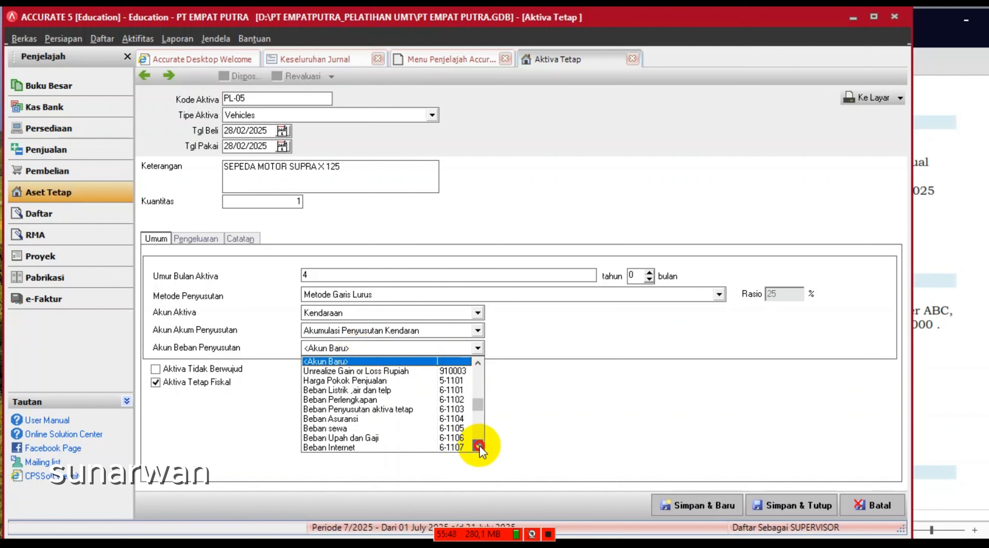
pyautogui.click(478, 447)
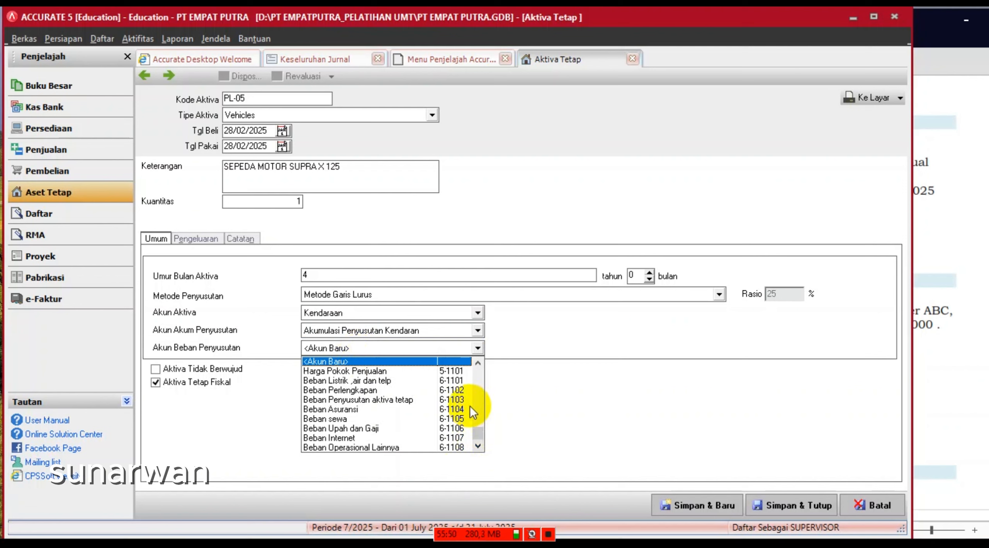
pyautogui.click(402, 400)
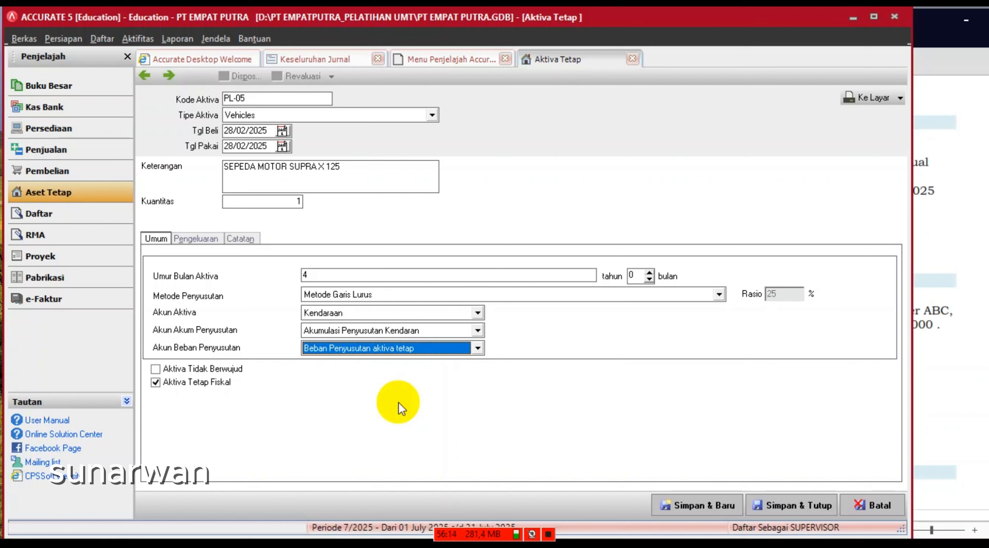
# - Record a 19.000.000 cost against account 1-1410 and save asset PL-05
pyautogui.click(198, 240)
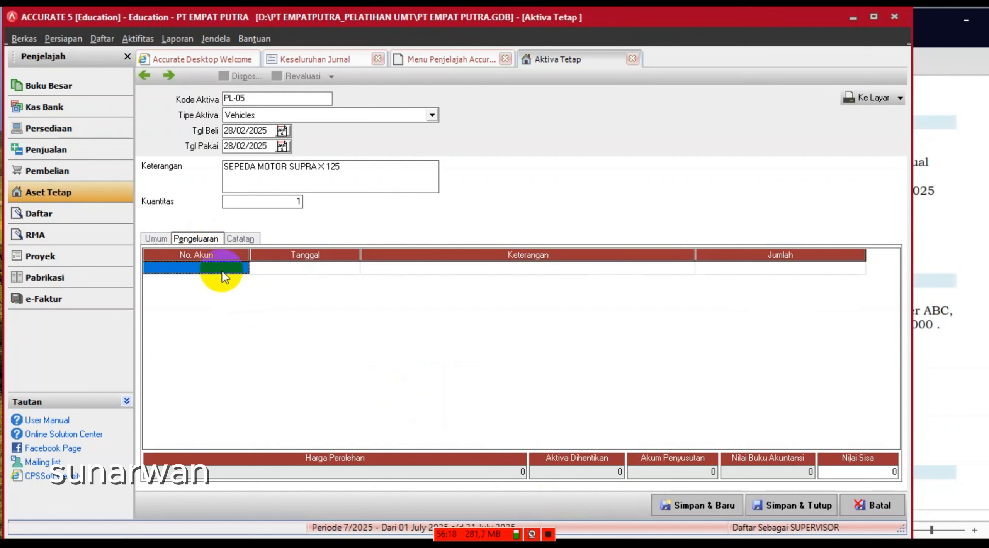
pyautogui.click(231, 268)
pyautogui.click(243, 267)
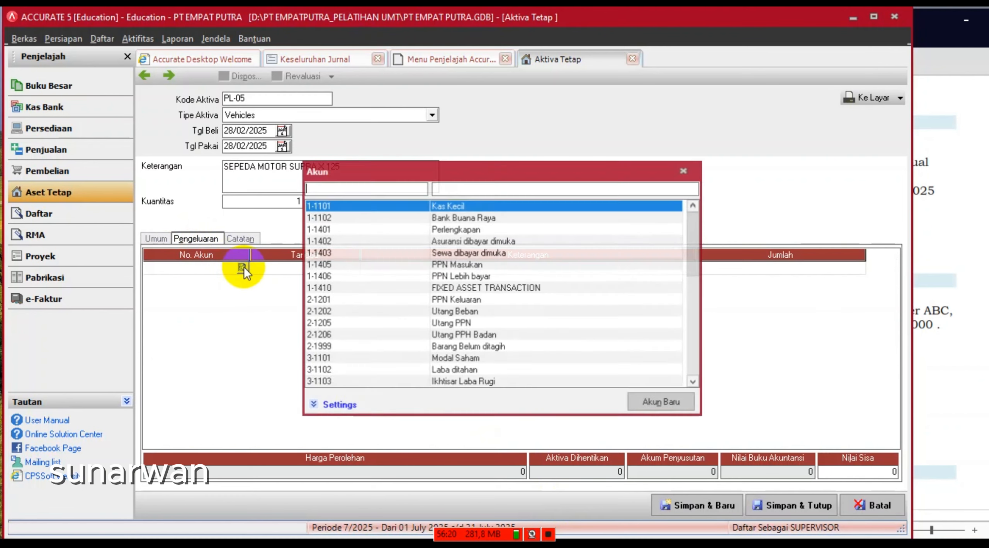
pyautogui.doubleClick(485, 288)
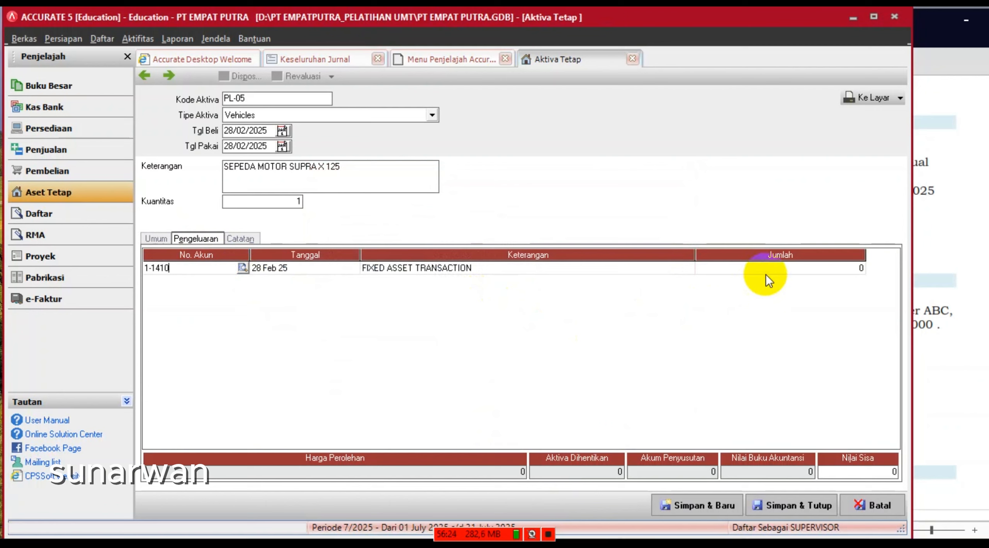
pyautogui.click(766, 272)
pyautogui.write('19000000')
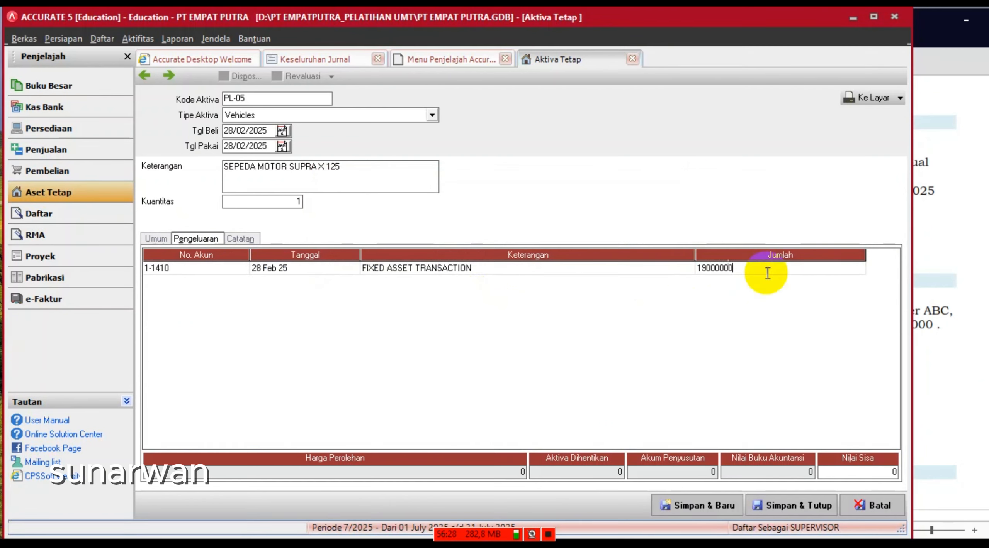
pyautogui.click(869, 471)
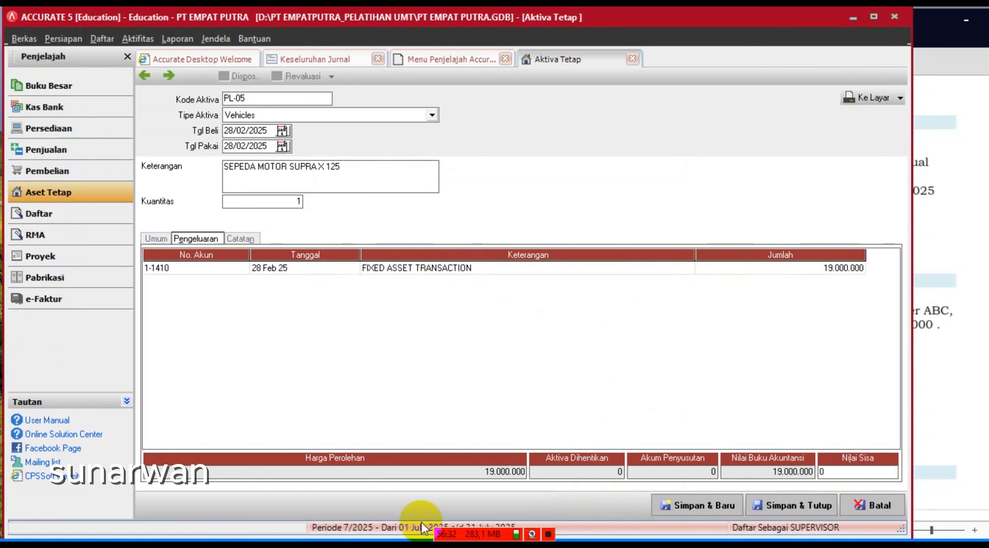
pyautogui.click(801, 506)
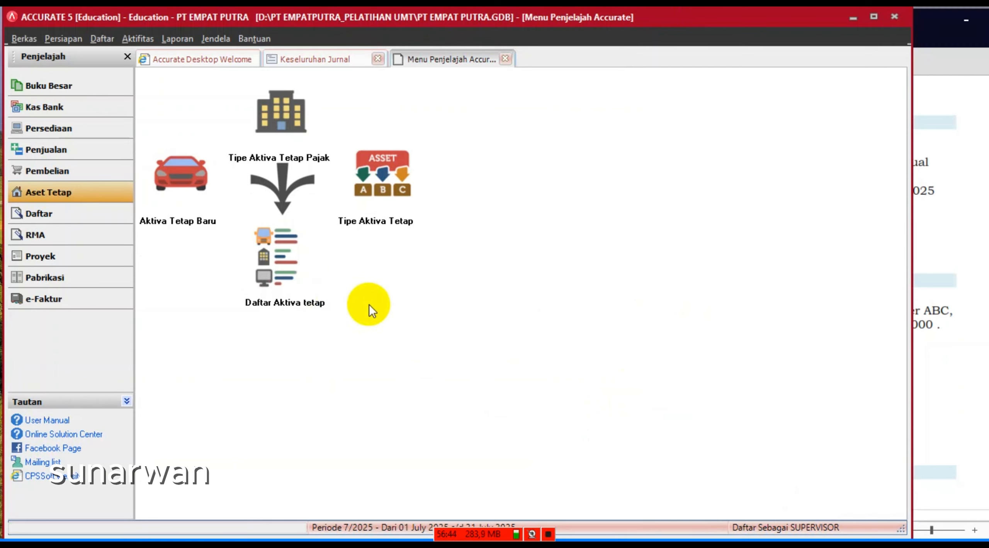
pyautogui.click(53, 112)
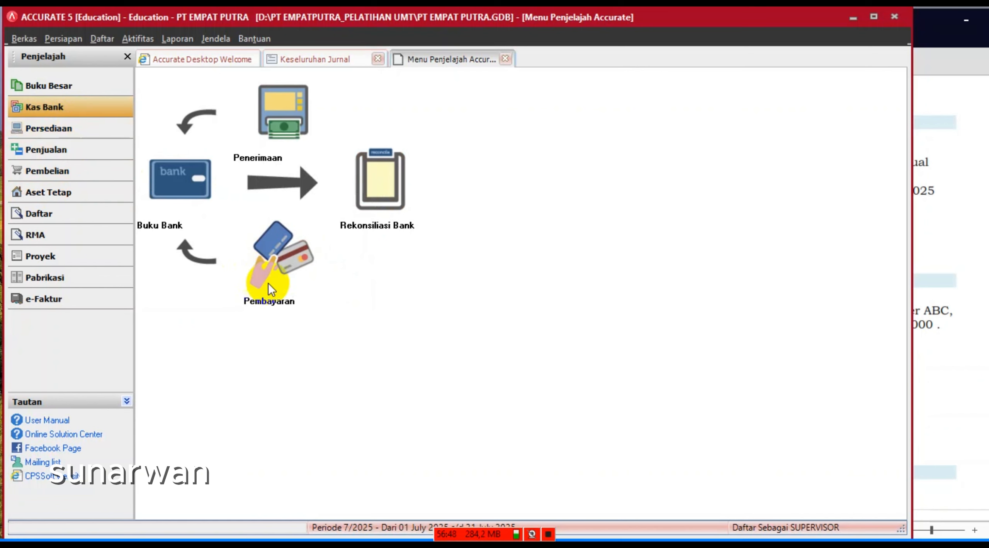
# - Start a payment from Bank Buana Raya with voucher number KK-205
pyautogui.click(271, 269)
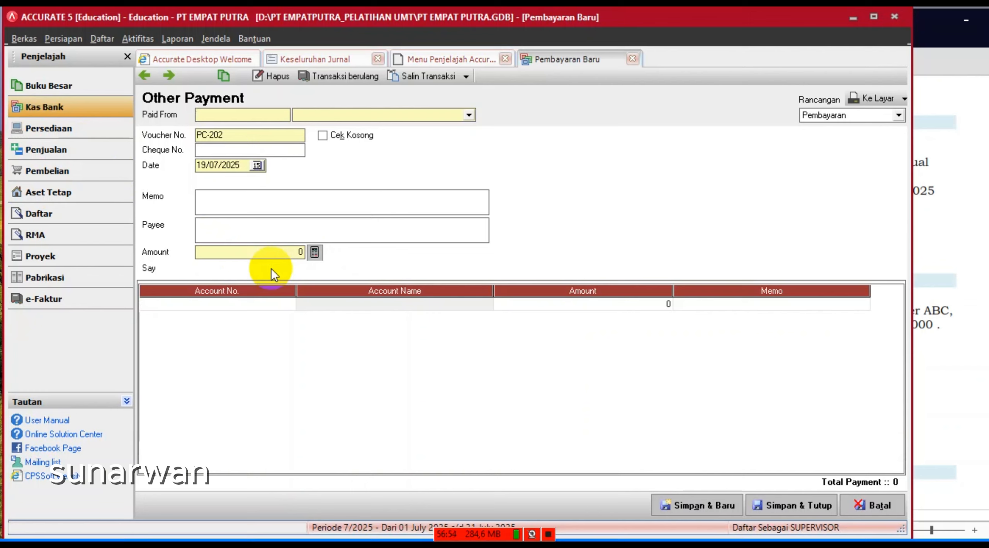
pyautogui.click(469, 115)
pyautogui.click(349, 137)
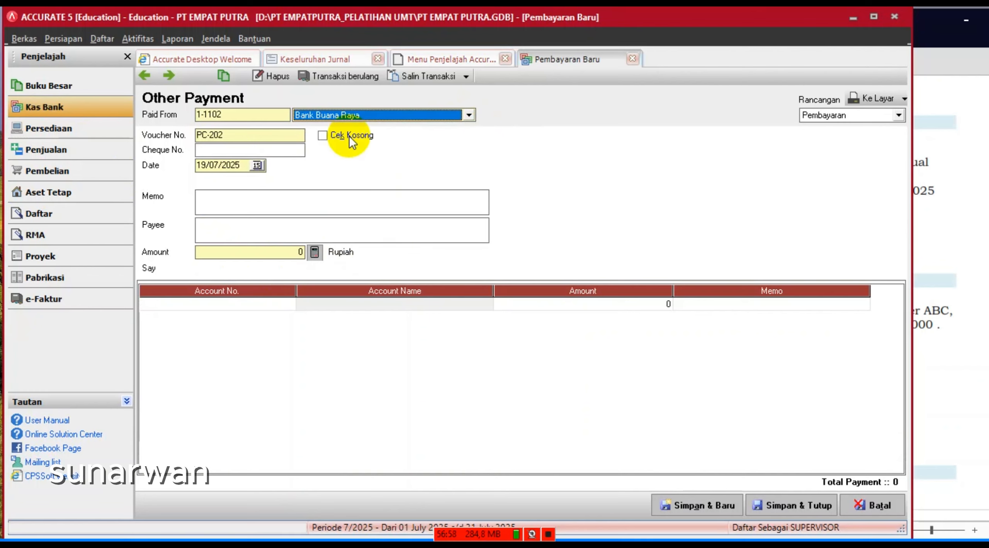
pyautogui.click(261, 139)
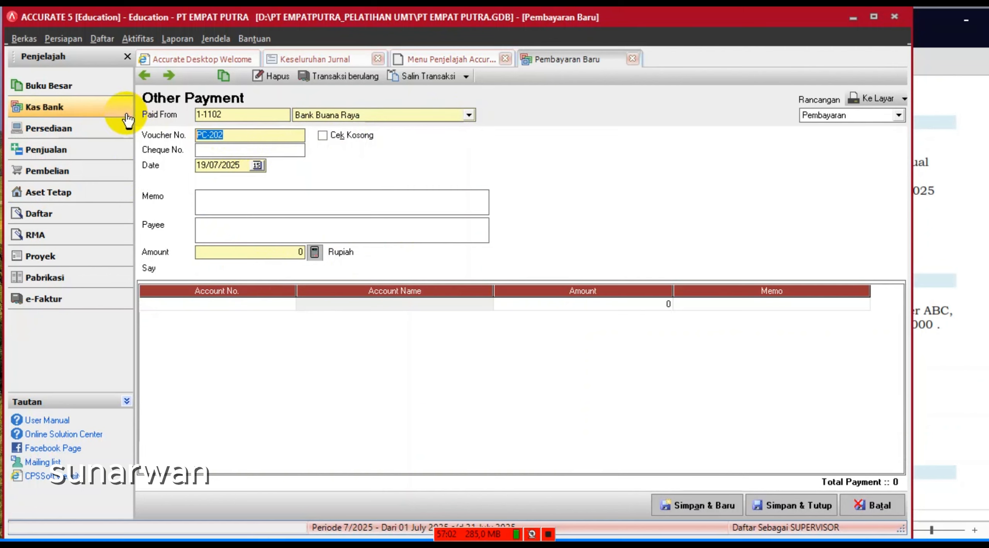
pyautogui.write('KK')
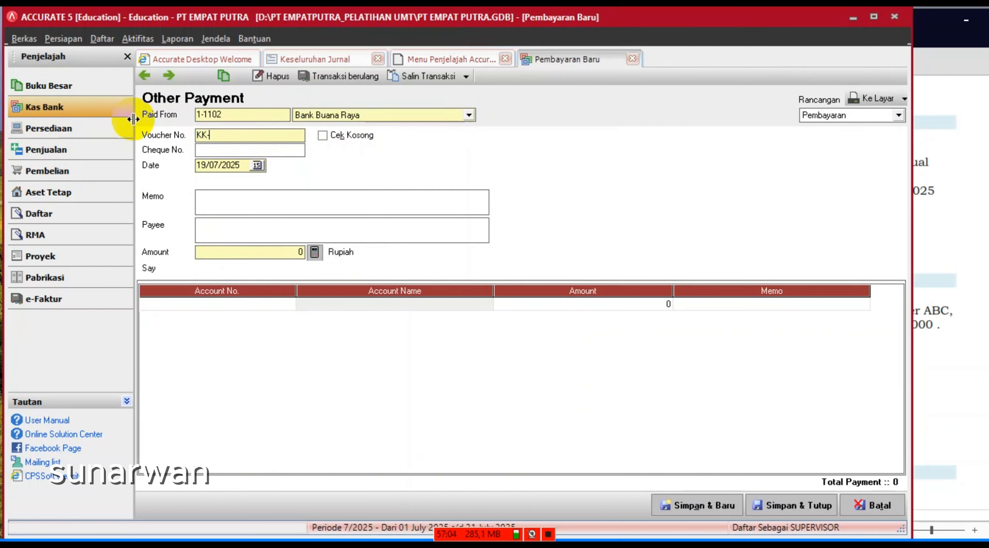
pyautogui.write('-205')
# - Add a payment line to account 1-1410 for 19.000.000
pyautogui.click(272, 305)
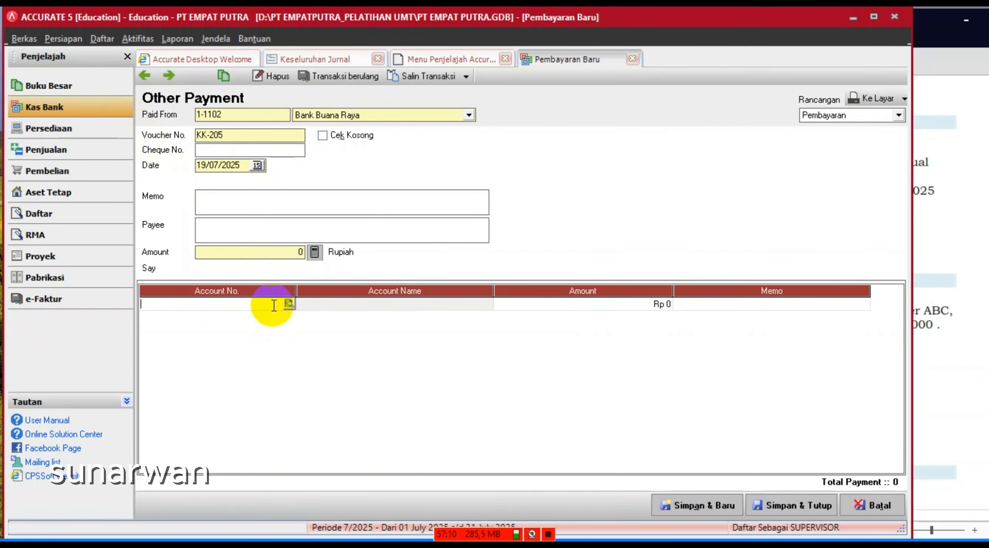
pyautogui.click(288, 305)
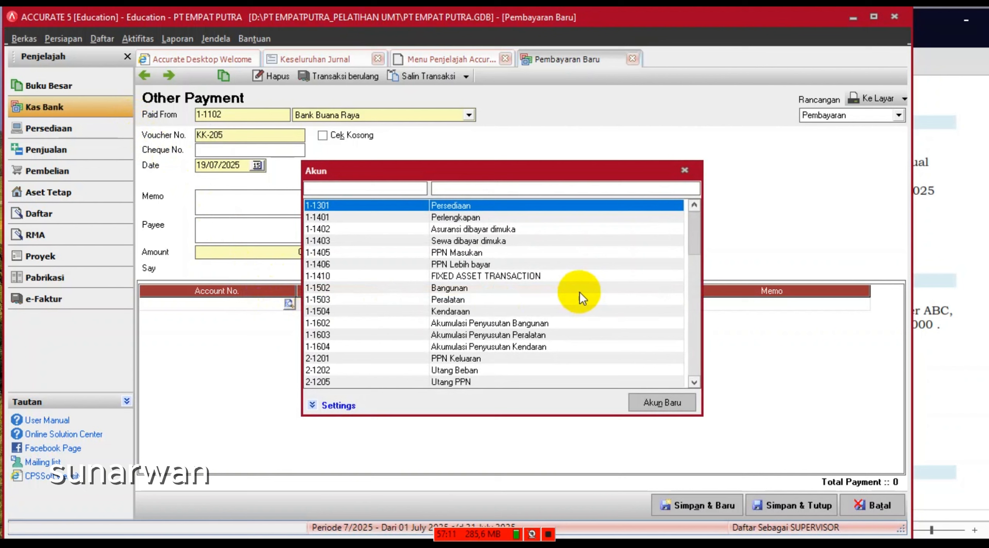
pyautogui.doubleClick(523, 278)
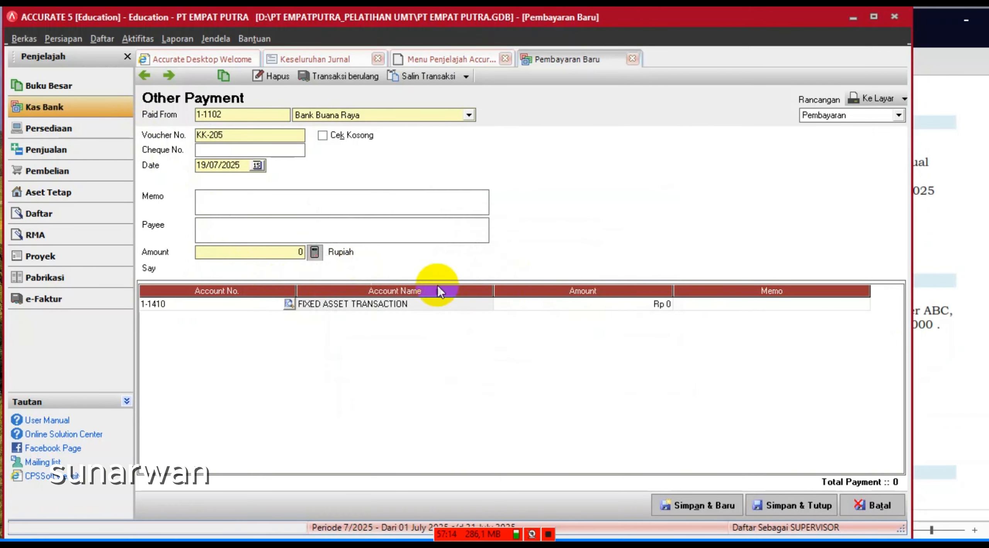
pyautogui.click(595, 310)
pyautogui.write('1')
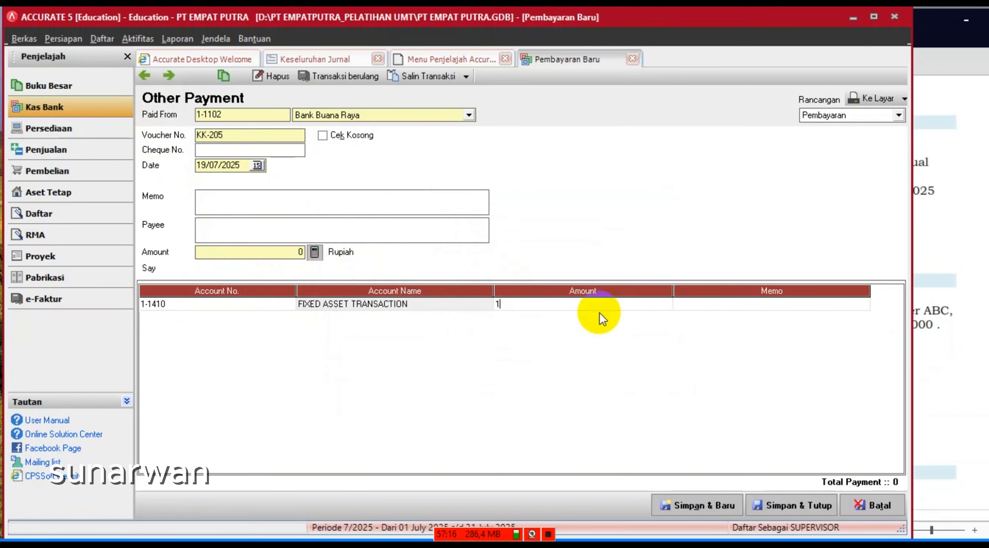
pyautogui.write('9.000.000')
pyautogui.press('Tab')
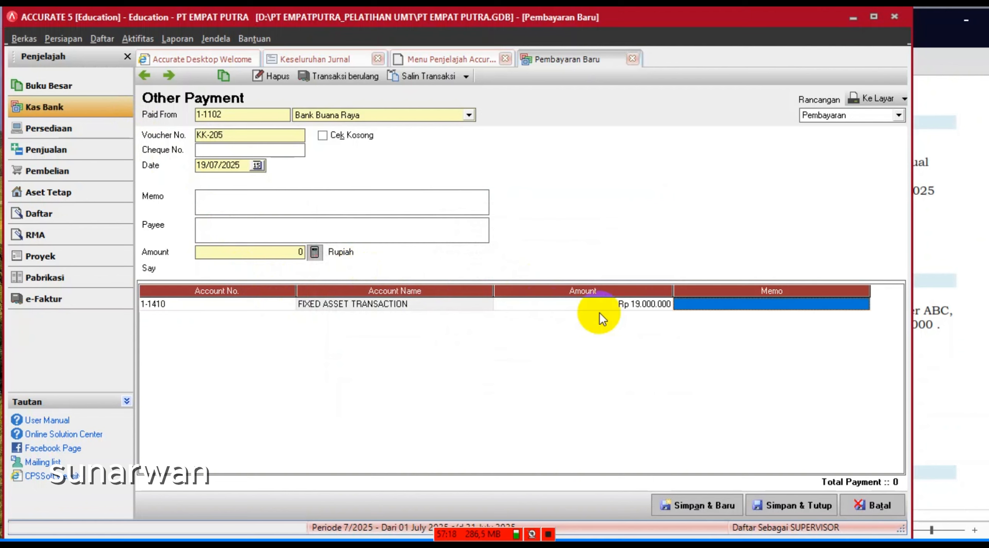
pyautogui.rightClick(600, 313)
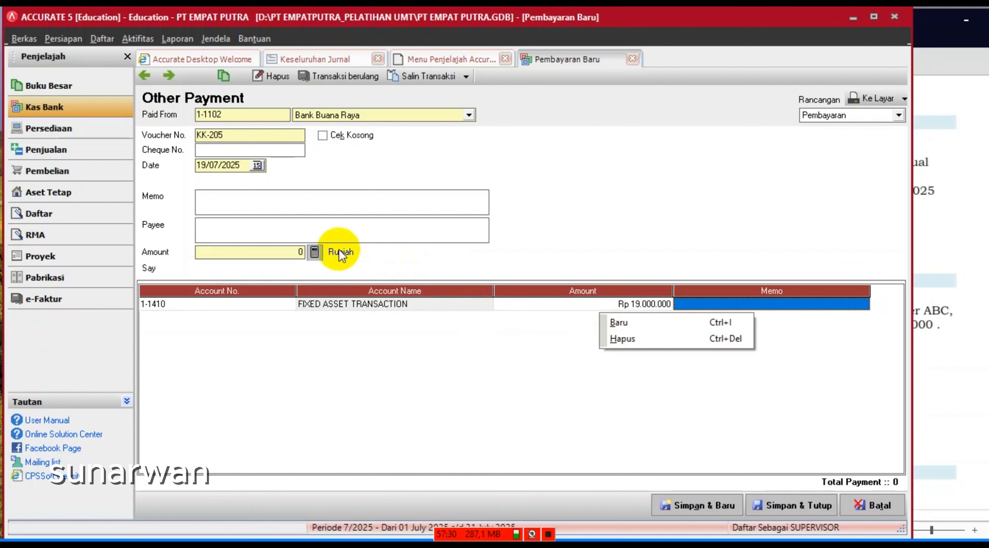
pyautogui.click(315, 251)
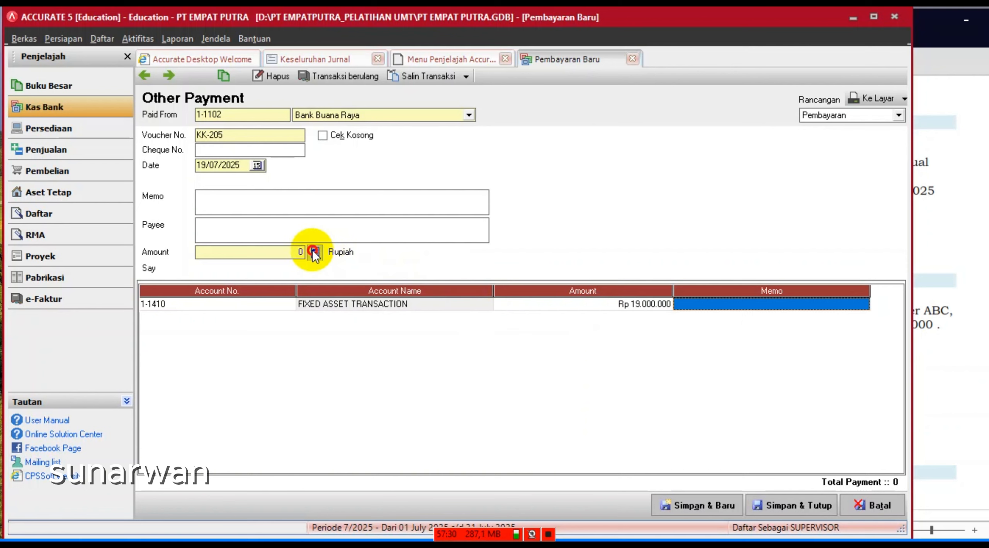
# - Add memo 'PEMBELIAN SEPEDA MOTOR', date it 28/02/2025, and save the payment
pyautogui.click(228, 202)
pyautogui.write('PE')
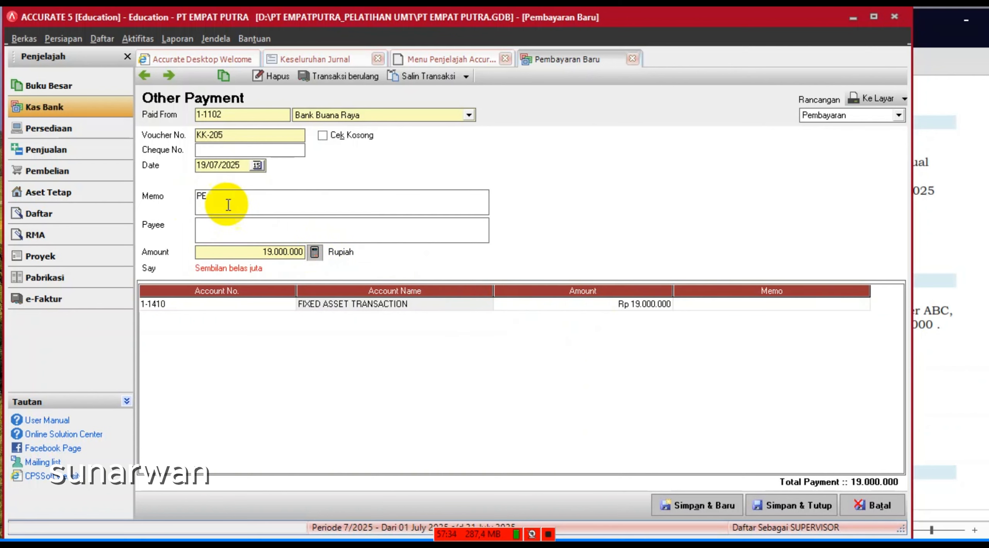
pyautogui.write('MBELIAN SEPEDA MOTOR')
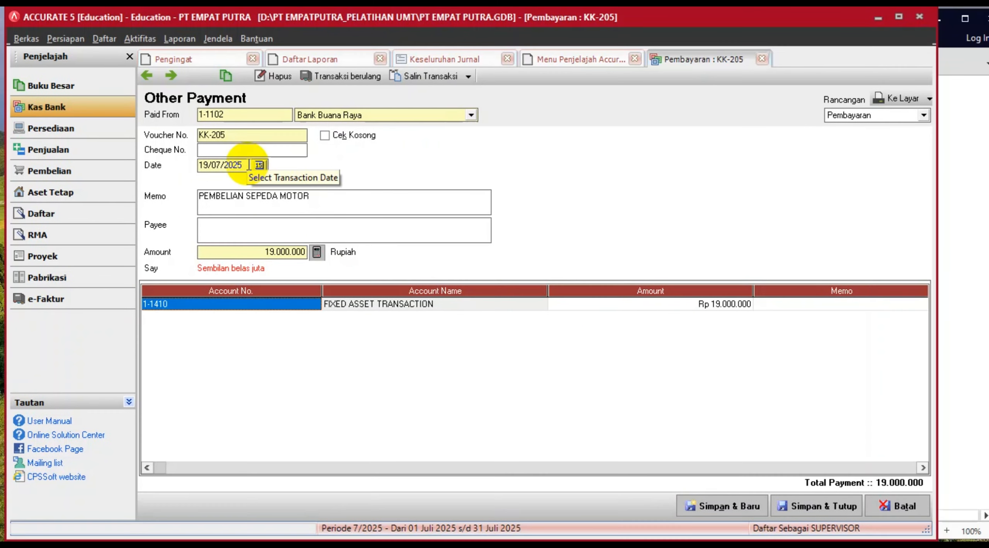
pyautogui.click(249, 165)
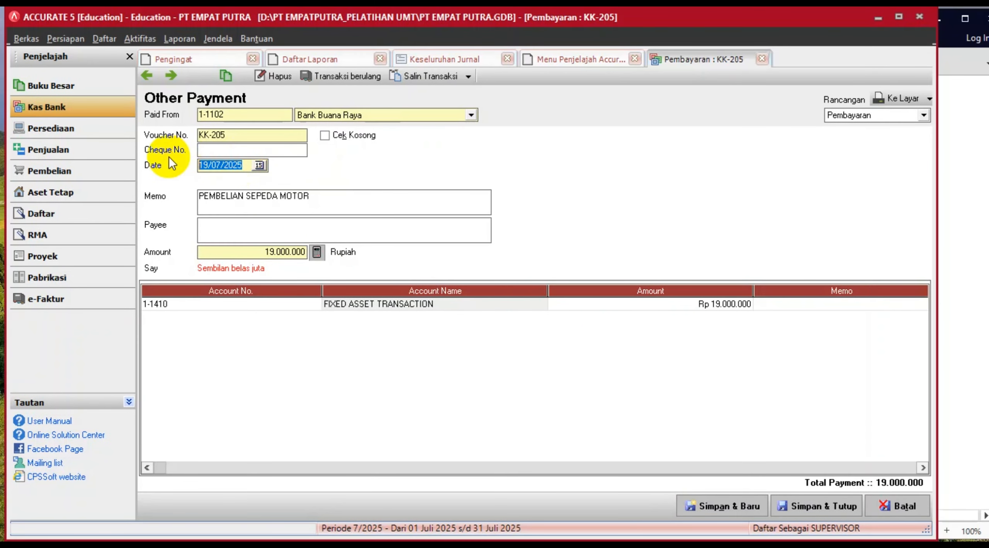
pyautogui.write('28/02/2025')
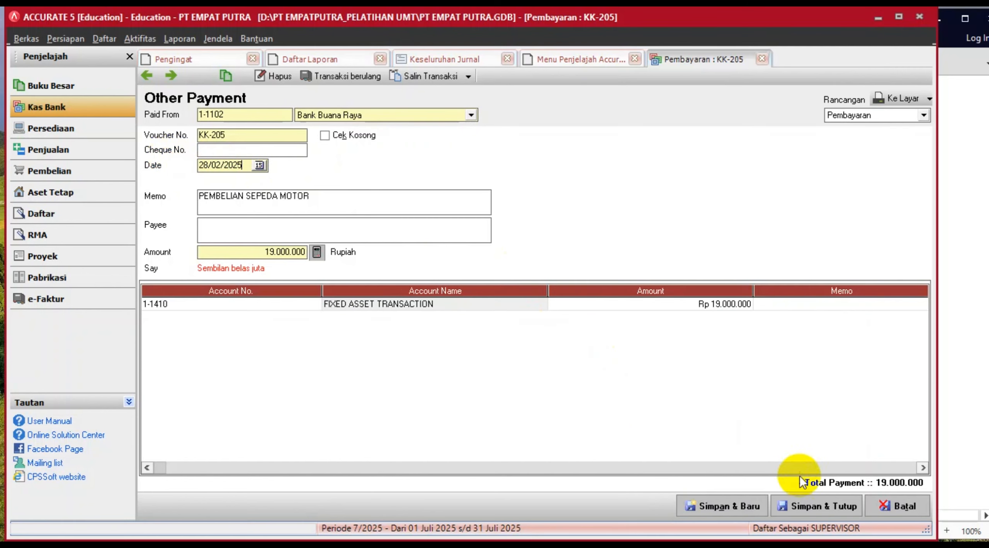
pyautogui.click(817, 506)
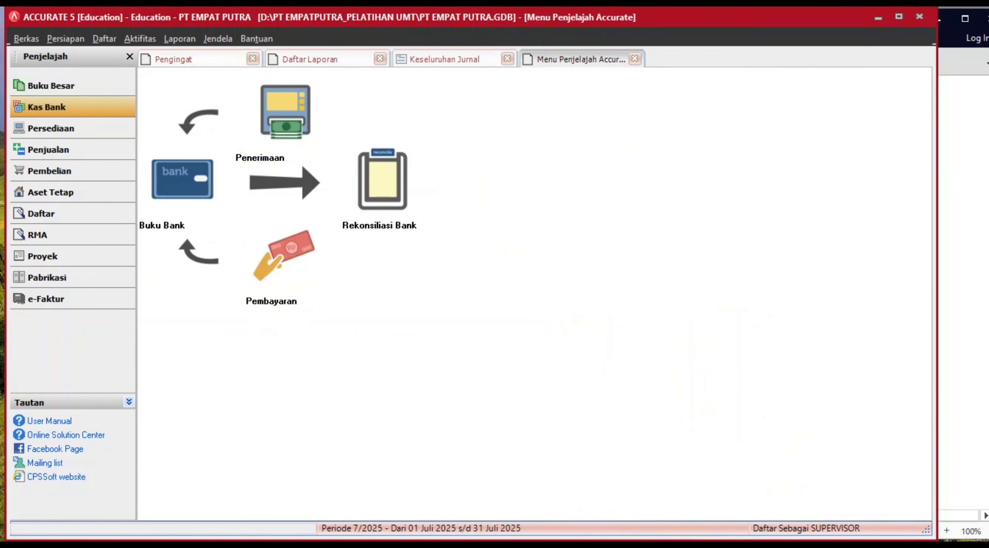
# - Review exercise task 16 on raising selling prices, then go to Accurate's Persediaan menu
pyautogui.hotkey('alt', 'Tab')
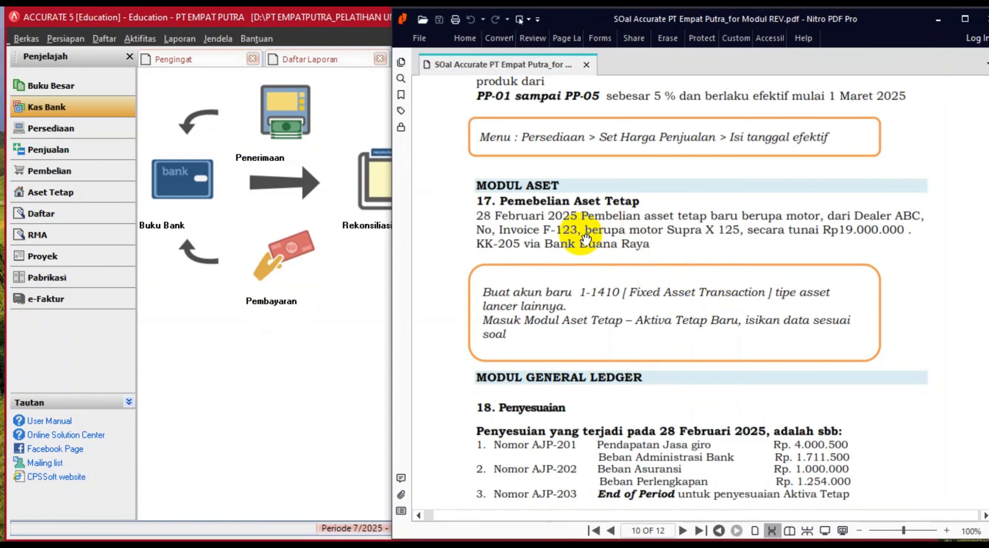
pyautogui.scroll(1, 581, 234)
pyautogui.scroll(1, 614, 143)
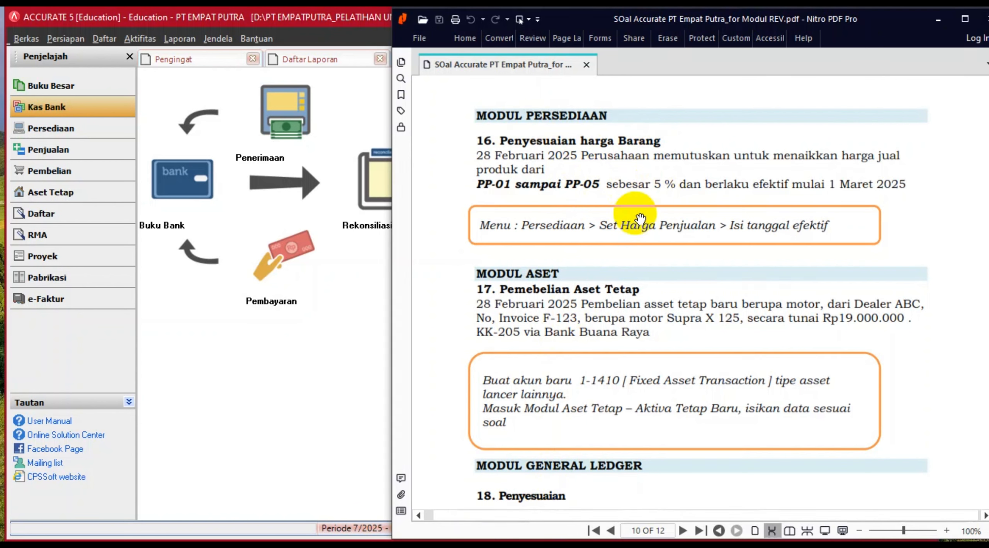
pyautogui.click(80, 132)
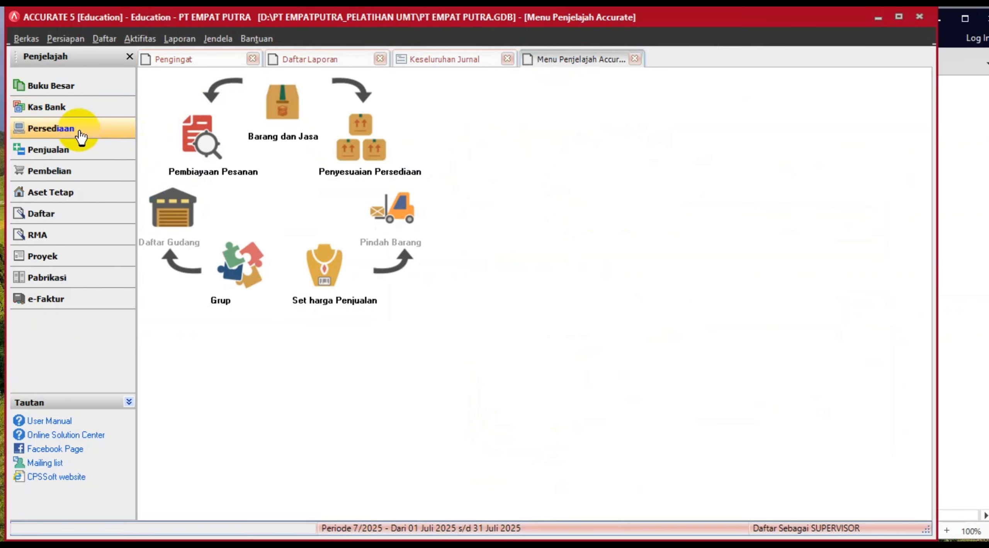
# - Start a selling-price adjustment effective 01/03/2025 with adjustment date 28/02/2025
pyautogui.click(329, 270)
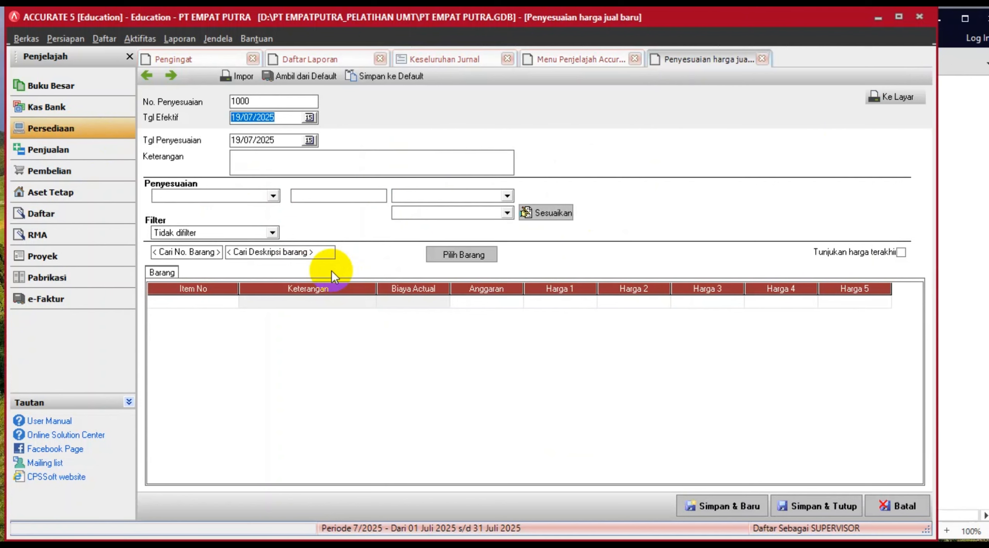
pyautogui.click(982, 139)
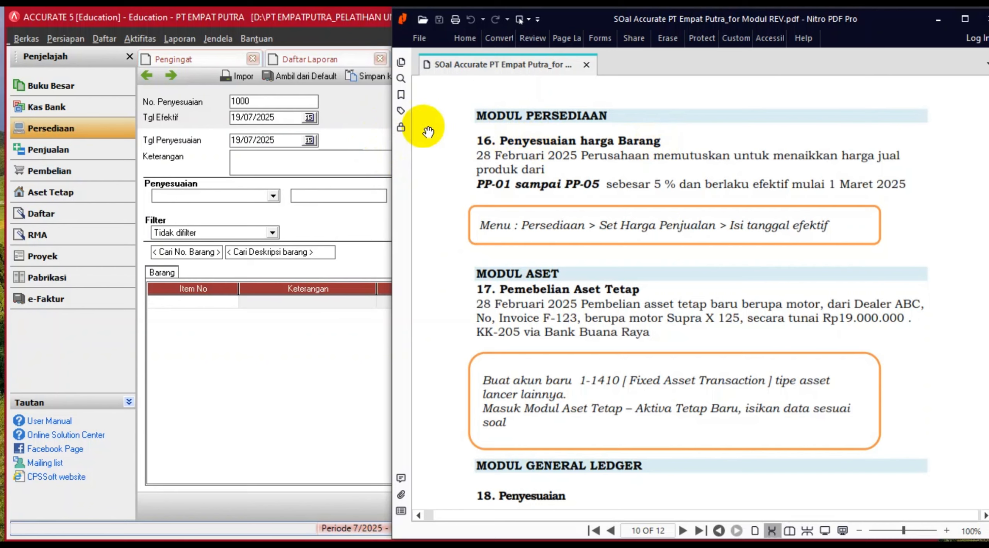
pyautogui.click(377, 125)
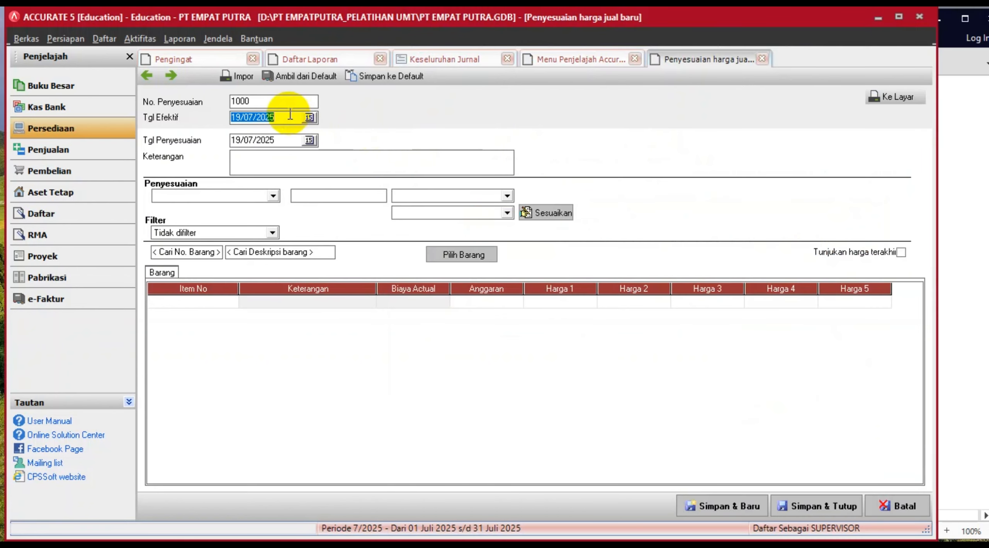
pyautogui.write('01/03/3')
pyautogui.press('BackSpace')
pyautogui.write('2025')
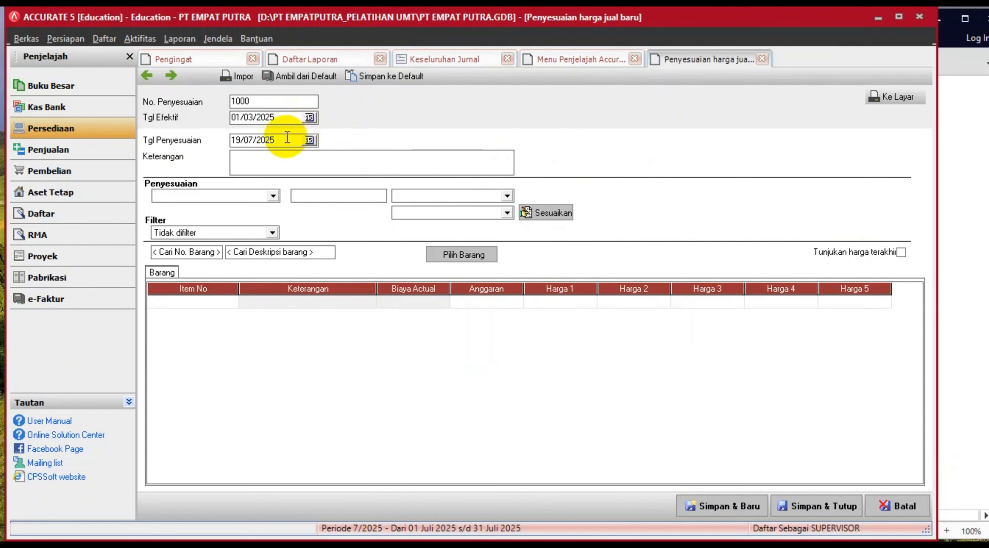
pyautogui.click(287, 137)
pyautogui.write('28/')
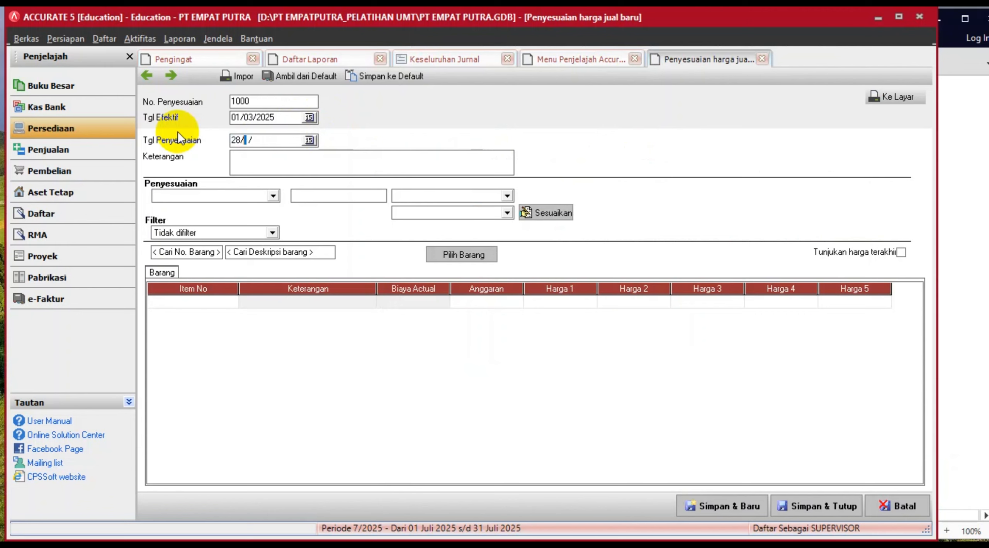
pyautogui.write('02/2025')
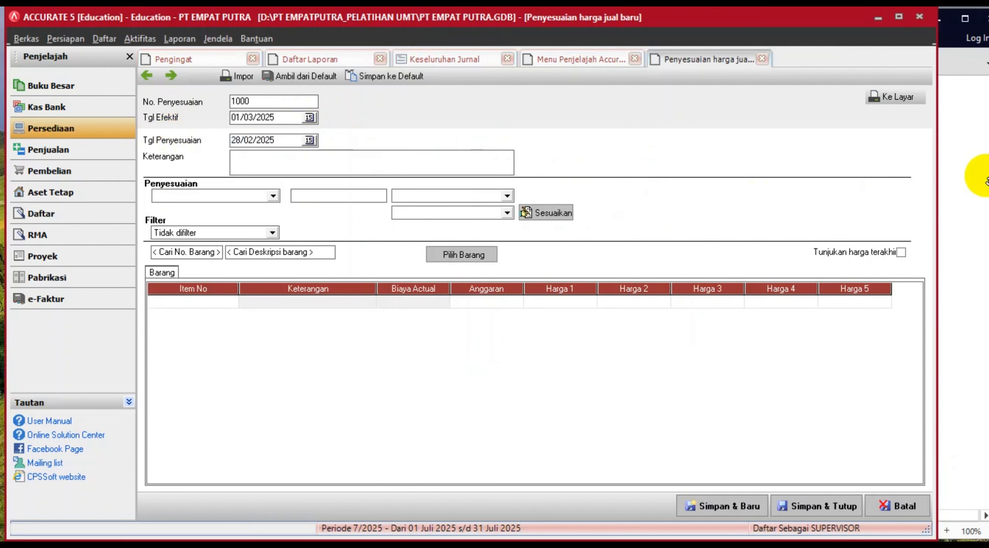
# - Describe the adjustment as 'HARGA JUAL DI NAIKKAN 5 %'
pyautogui.click(961, 180)
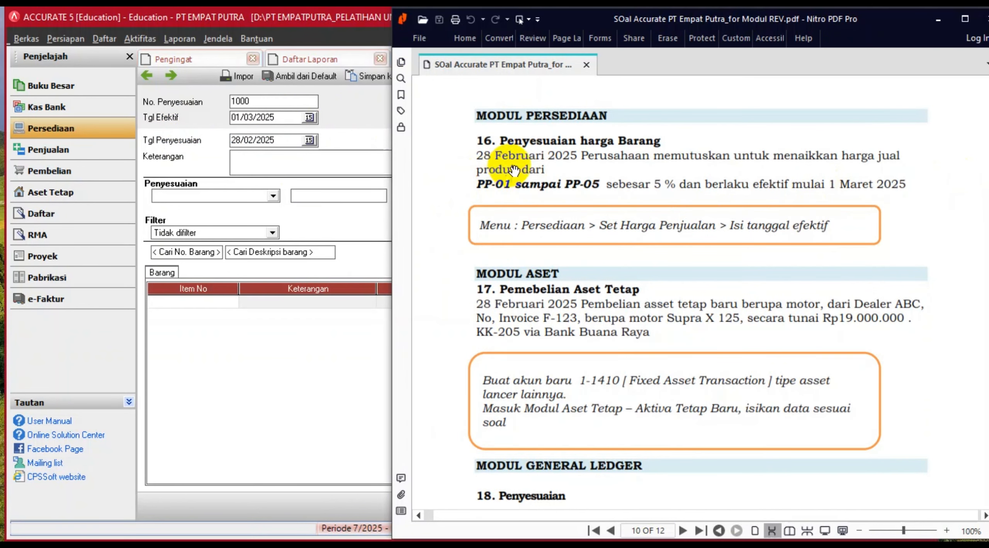
pyautogui.click(305, 169)
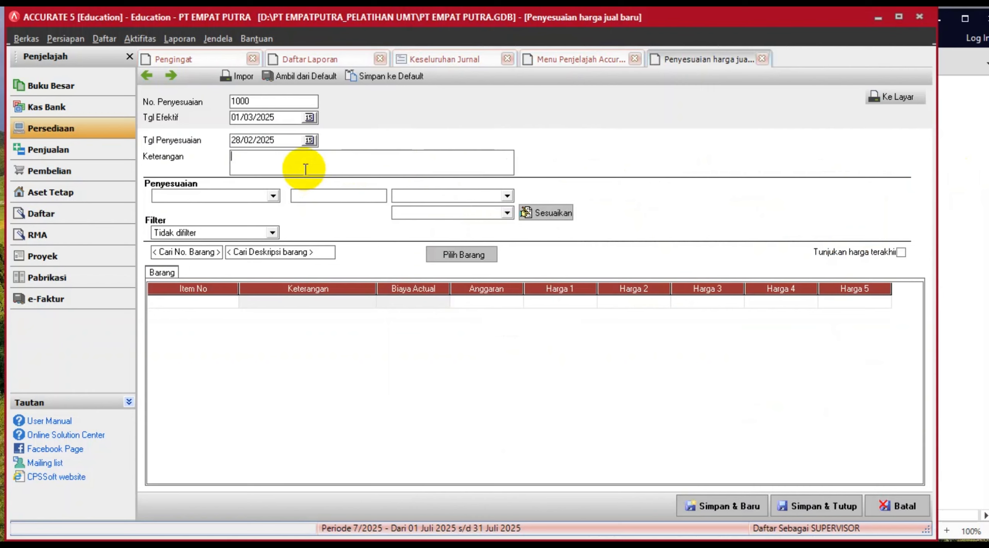
pyautogui.write('pen')
pyautogui.press('BackSpace')
pyautogui.press('BackSpace')
pyautogui.press('BackSpace')
pyautogui.write('HARGA ')
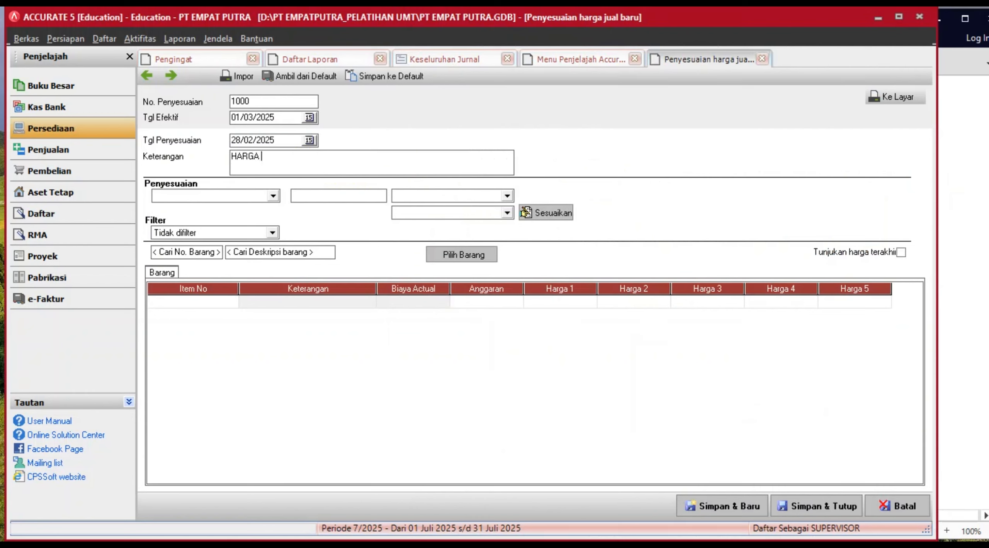
pyautogui.write('DI NAIKKAN 5 %')
pyautogui.click(261, 152)
pyautogui.write('JUA')
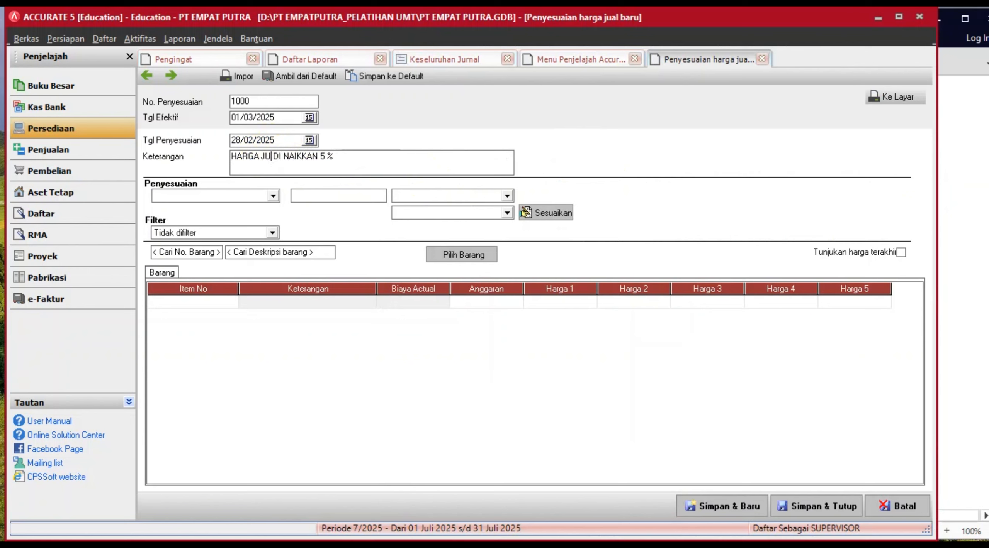
pyautogui.write('L')
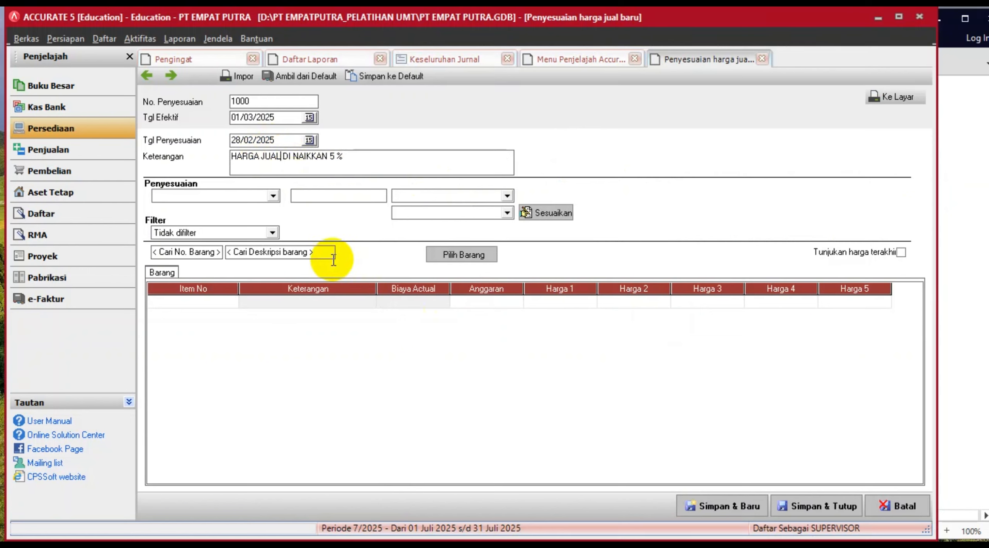
pyautogui.click(274, 196)
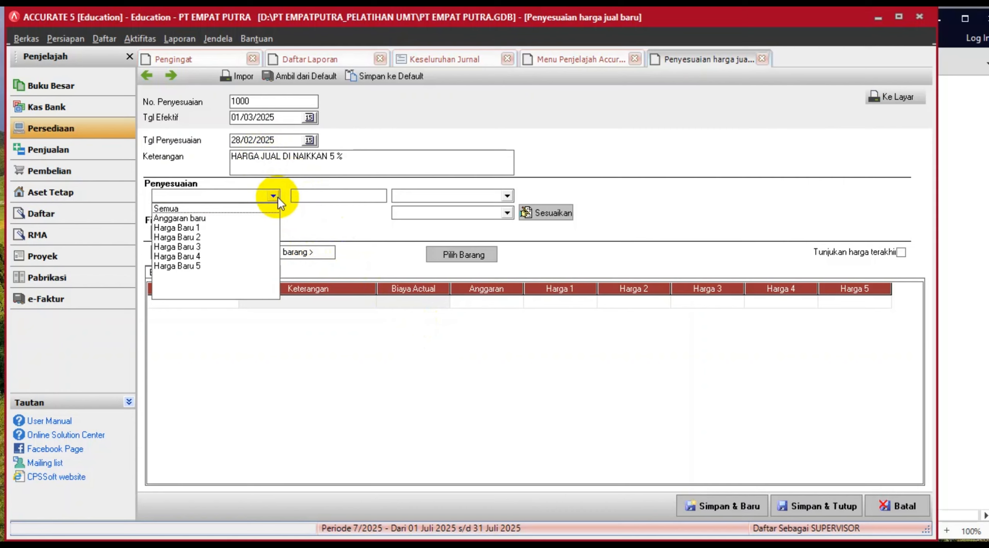
# - Set the adjustment to change Harga Baru 1 by 5 using Persentase
pyautogui.click(181, 228)
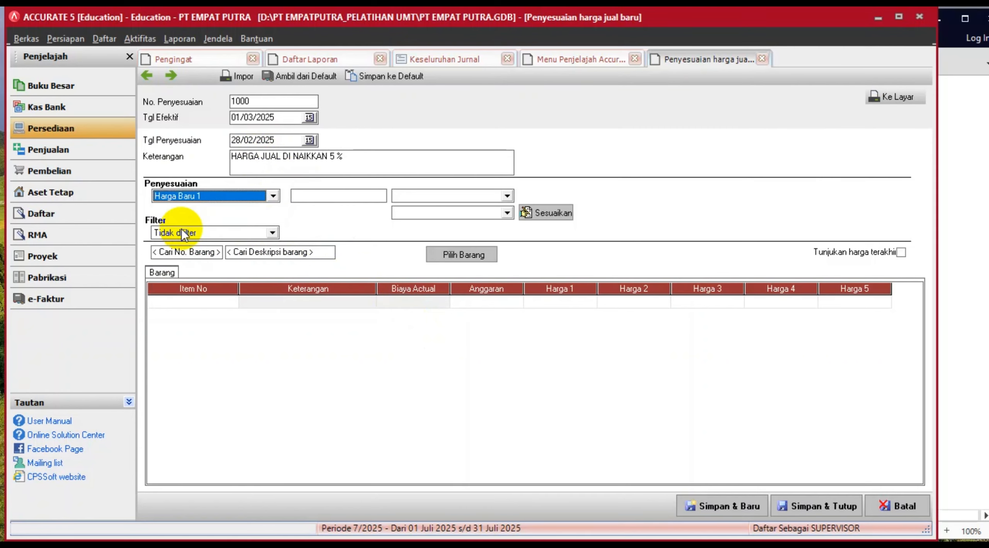
pyautogui.click(508, 196)
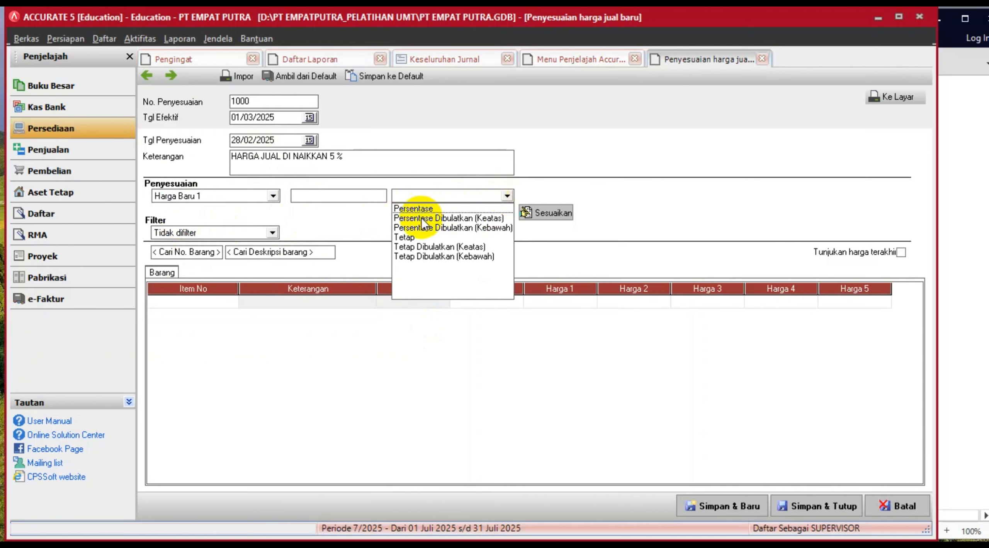
pyautogui.click(413, 210)
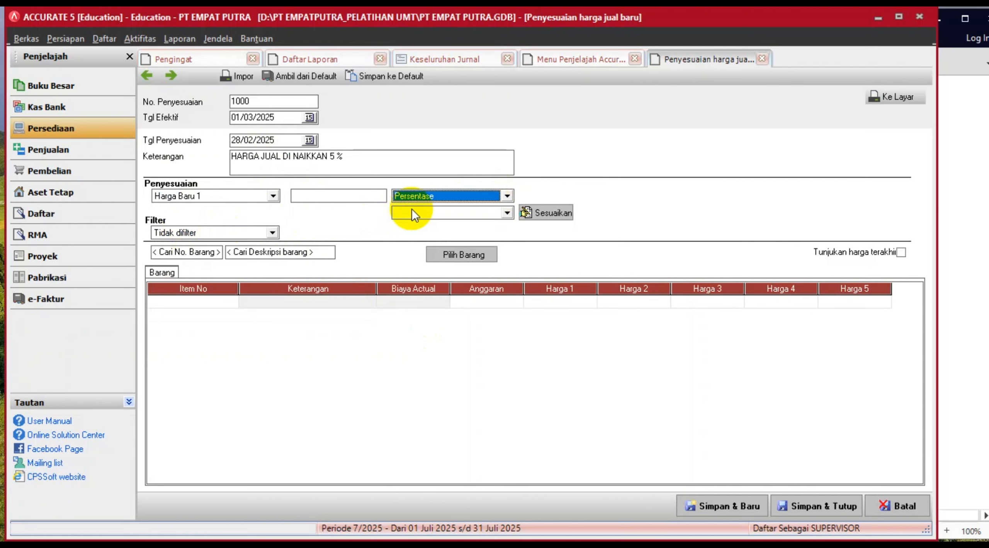
pyautogui.click(379, 199)
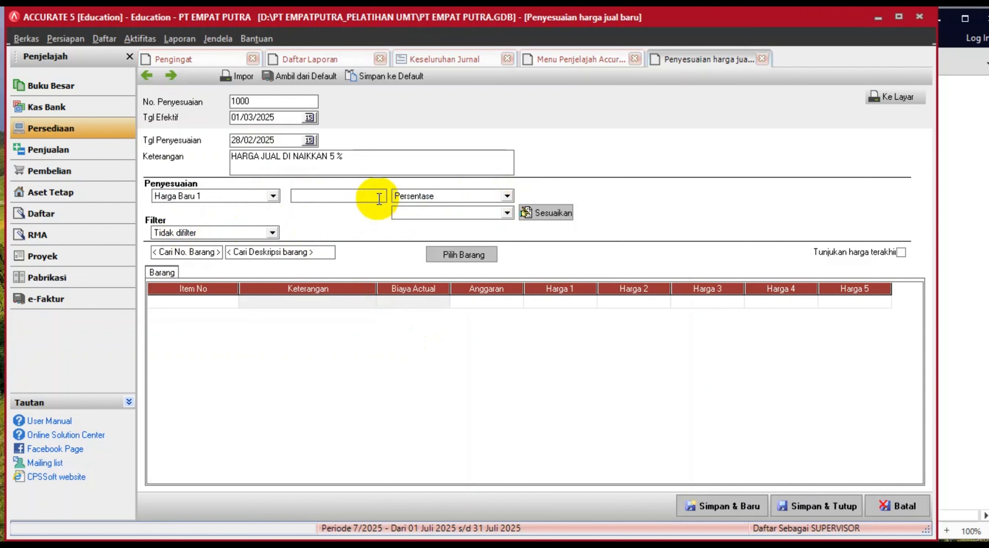
pyautogui.write('5')
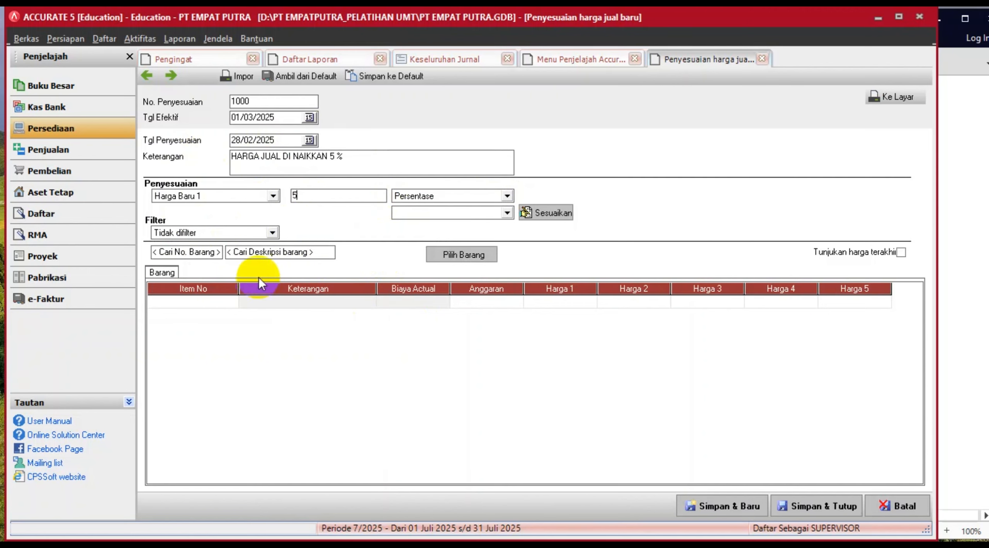
# - Add items PP-01, PP-02, PP-03, PP-04 and PP-05 to the adjustment
pyautogui.click(458, 255)
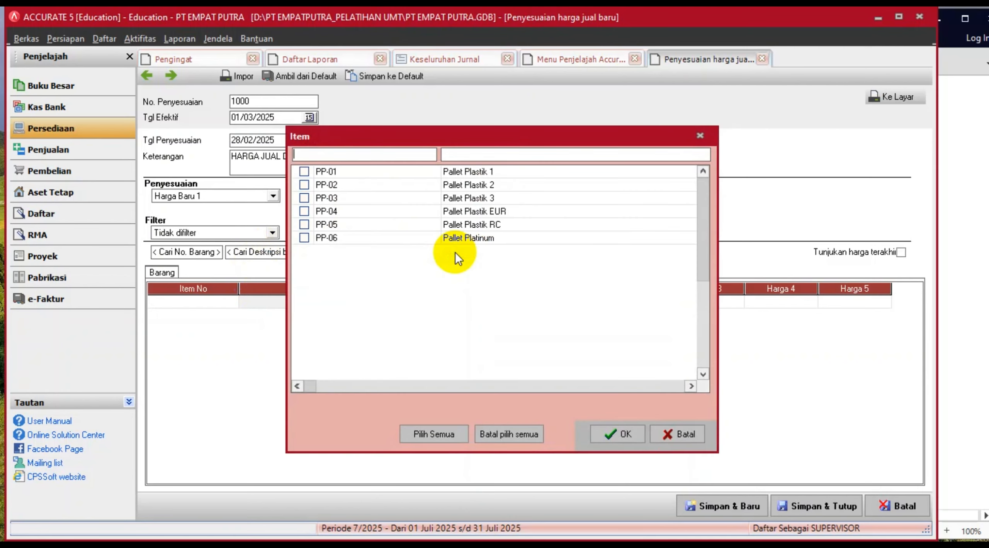
pyautogui.click(303, 171)
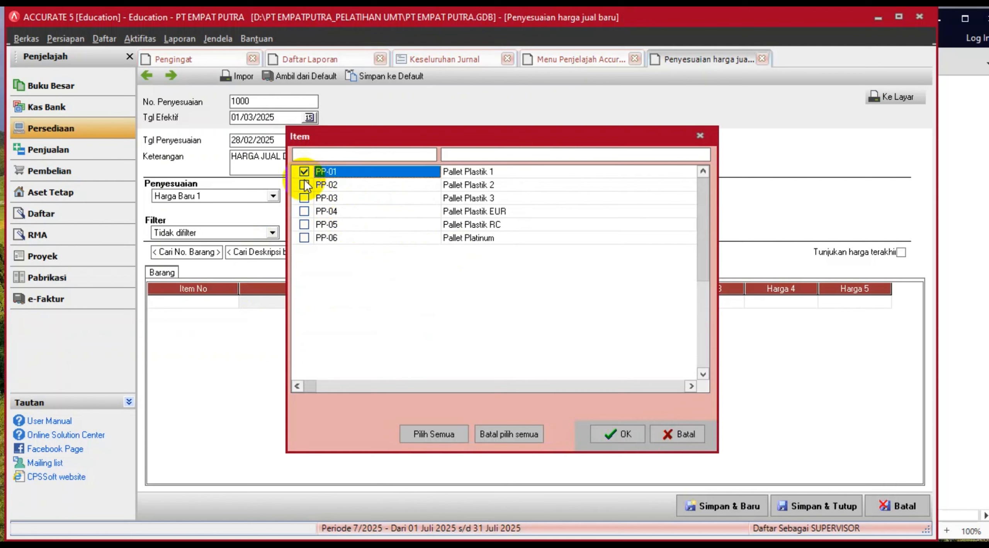
pyautogui.click(304, 184)
pyautogui.click(304, 197)
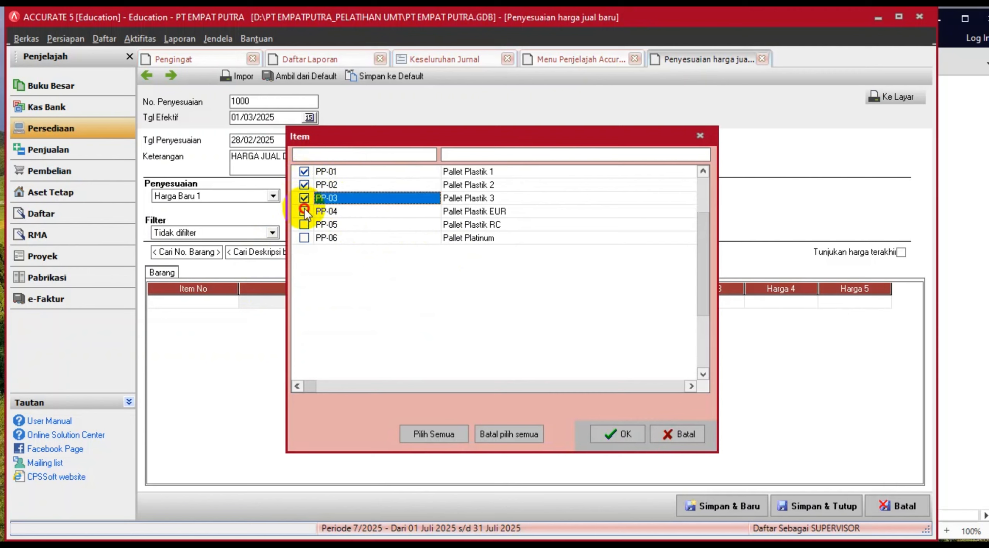
pyautogui.click(304, 212)
pyautogui.click(304, 224)
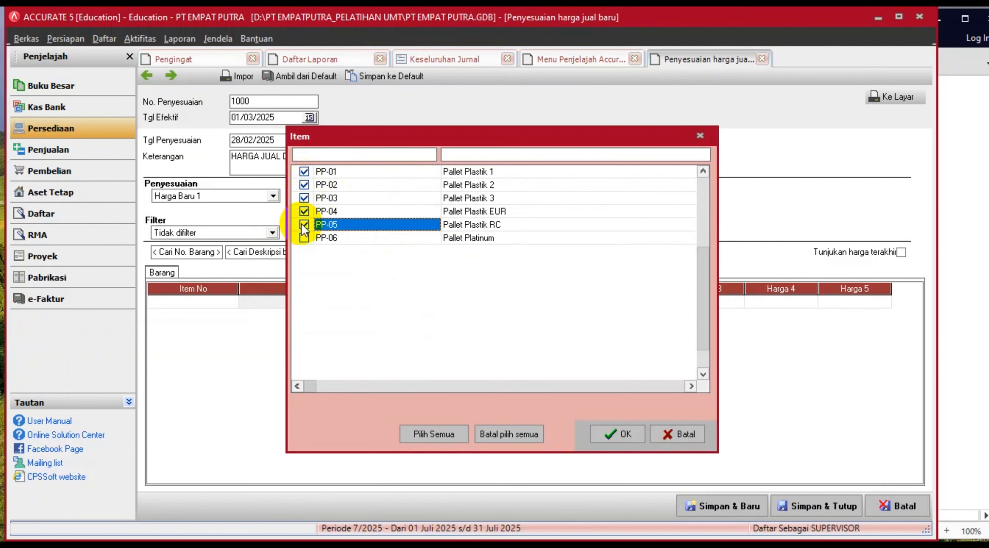
pyautogui.click(610, 432)
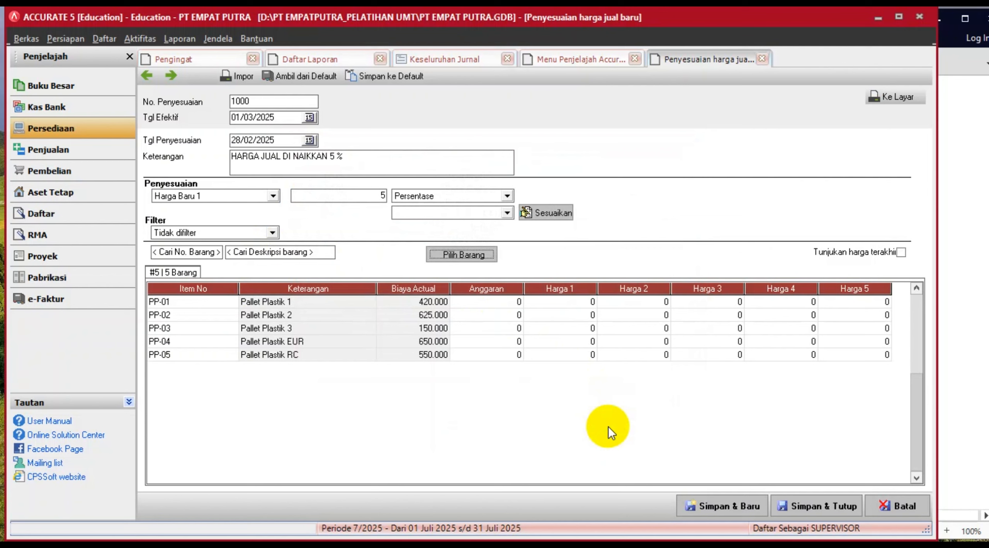
# - Apply the 5% increase to their current Harga 1 prices and save the adjustment
pyautogui.click(488, 270)
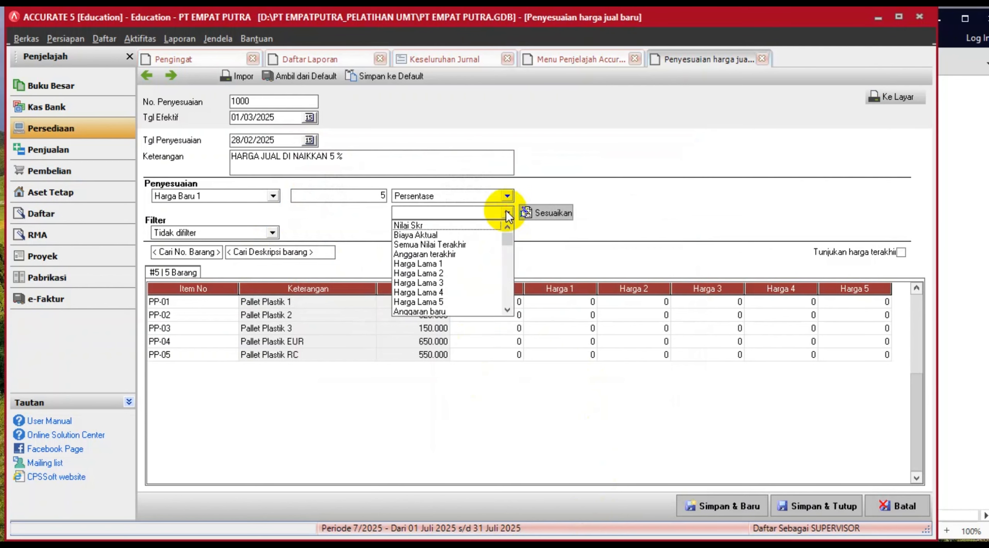
pyautogui.click(439, 226)
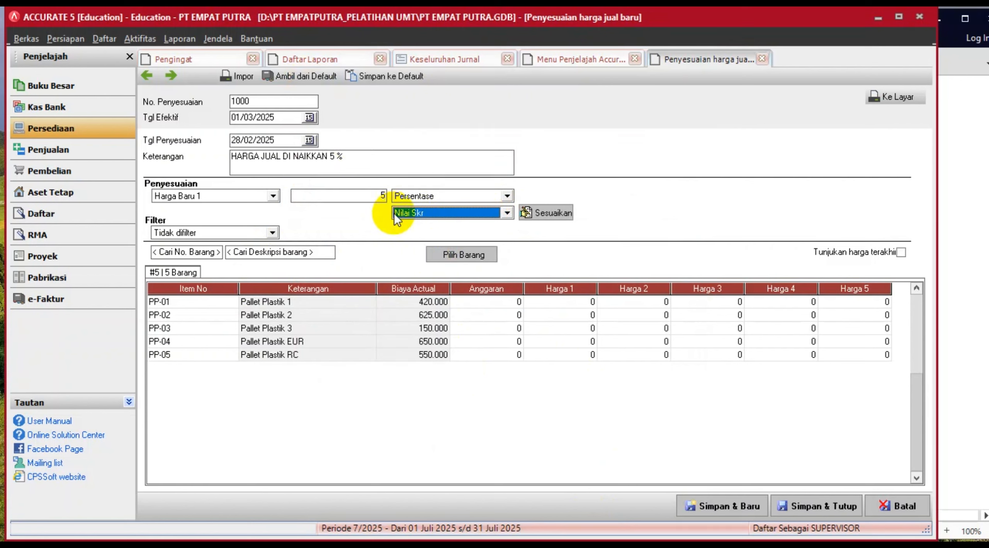
pyautogui.click(307, 79)
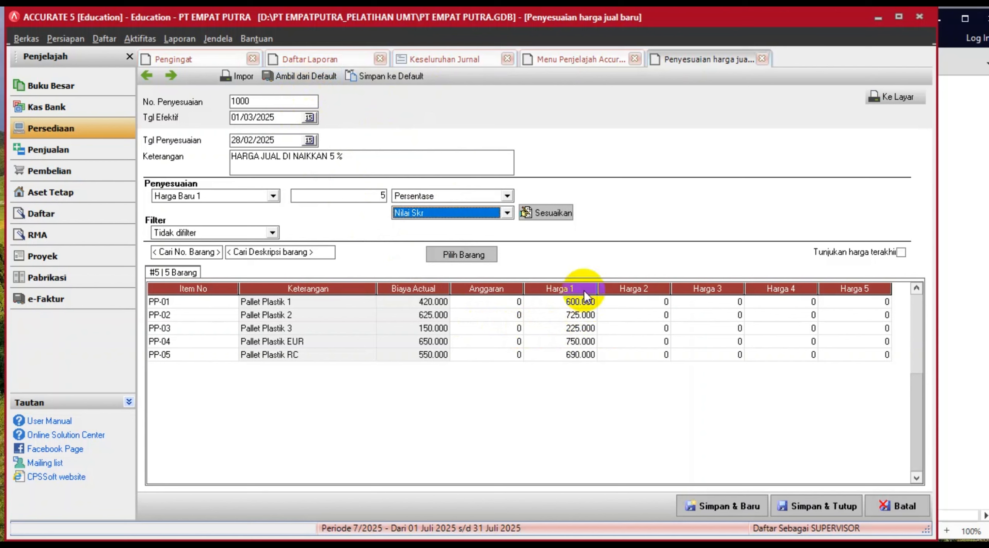
pyautogui.click(546, 216)
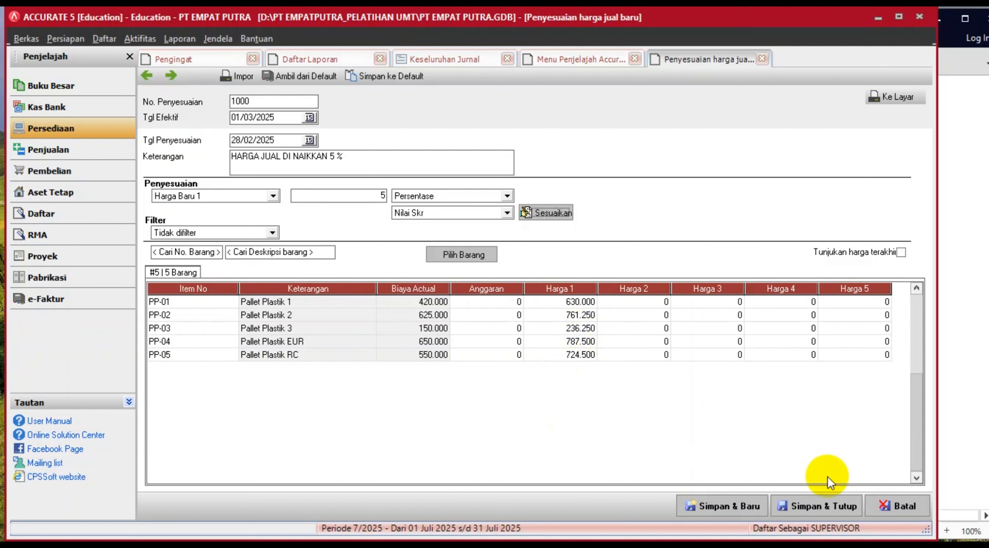
pyautogui.click(830, 507)
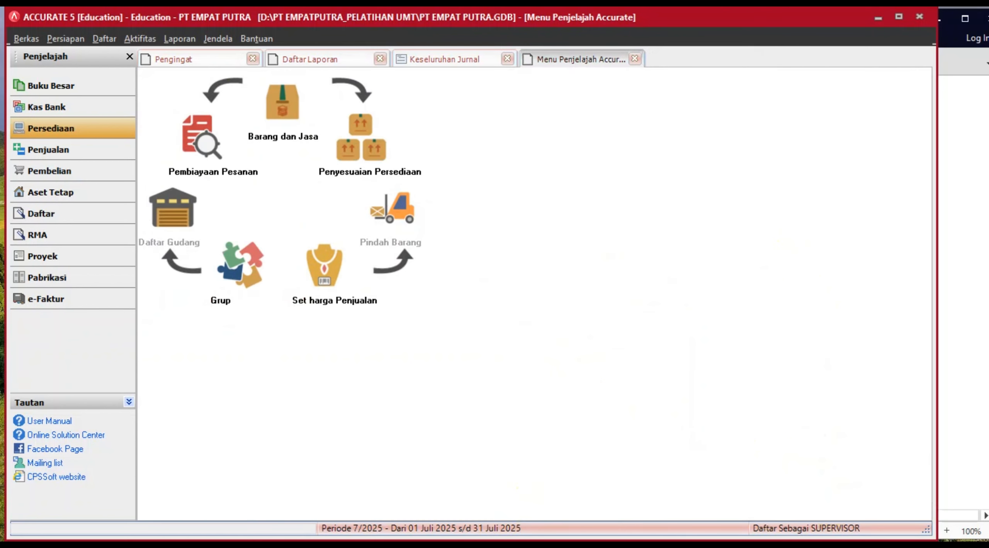
# - Scroll the exercise PDF down to item 18's adjusting entries AJP-201 to AJP-203
pyautogui.hotkey('alt', 'Tab')
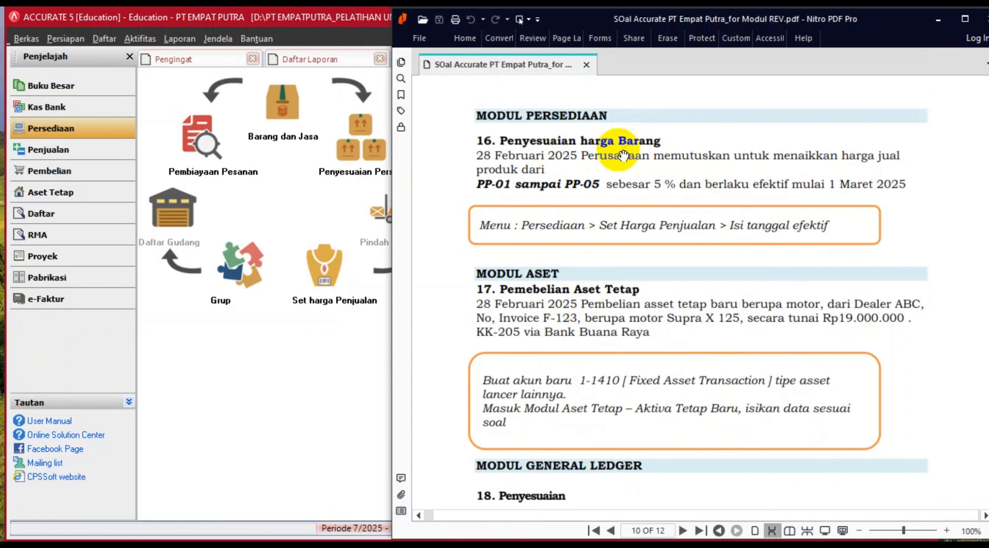
pyautogui.scroll(-5, 609, 398)
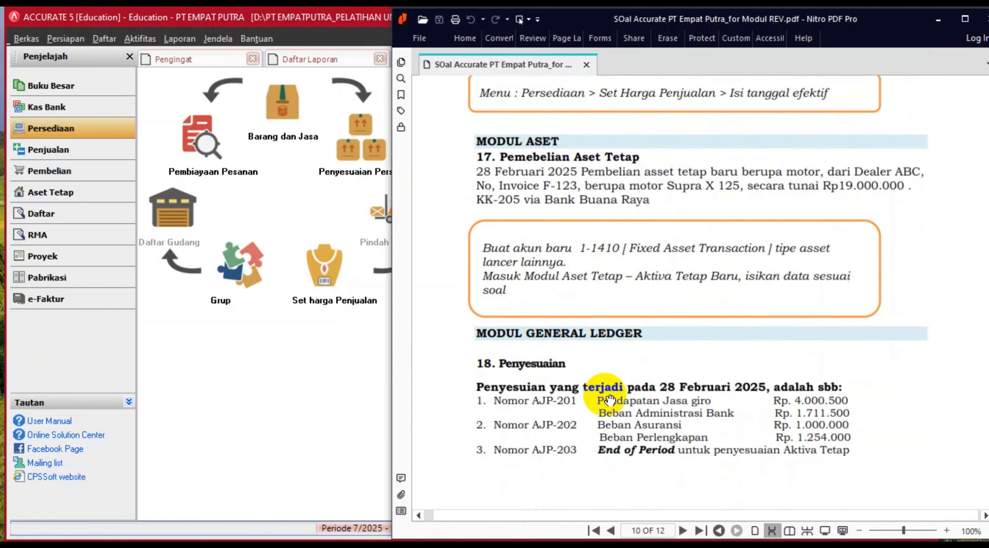
pyautogui.scroll(-3, 609, 399)
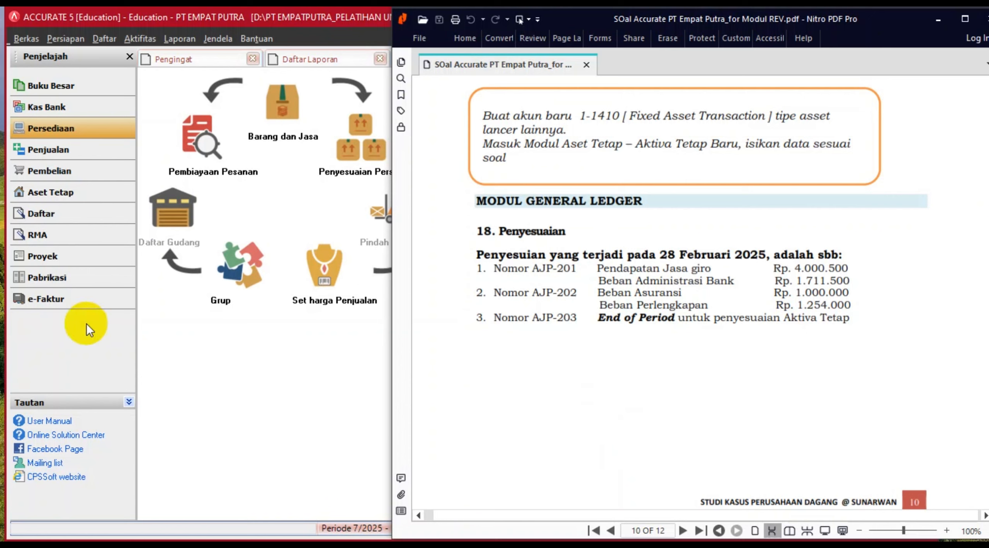
# - Open Accurate's Buku Besar module and arrange Accurate and Nitro PDF side by side
pyautogui.click(73, 88)
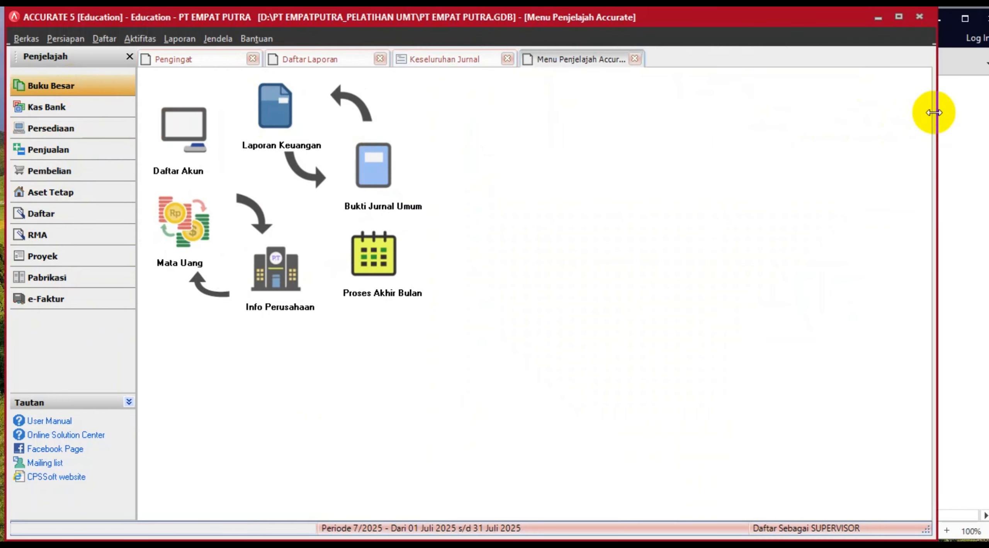
pyautogui.moveTo(937, 113); pyautogui.dragTo(685, 116)
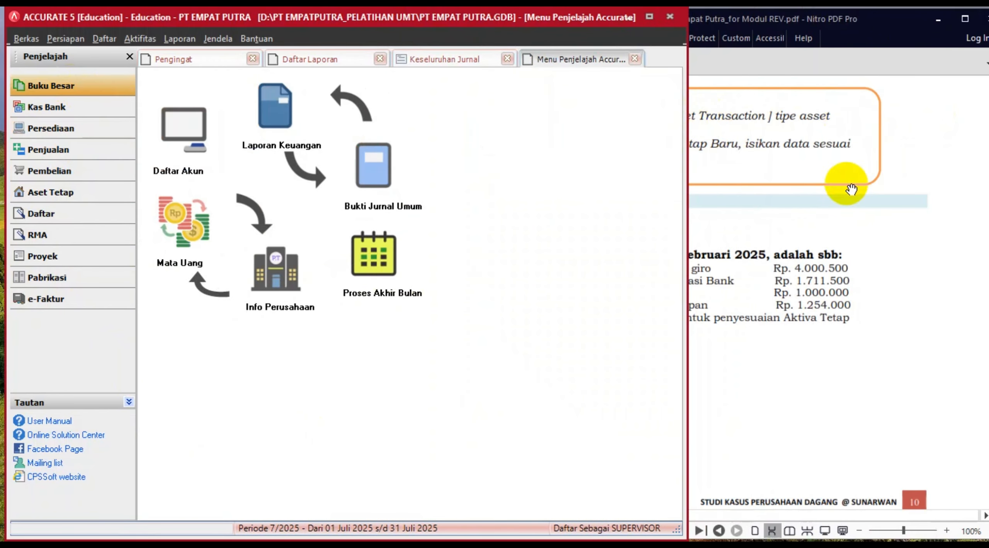
pyautogui.click(845, 254)
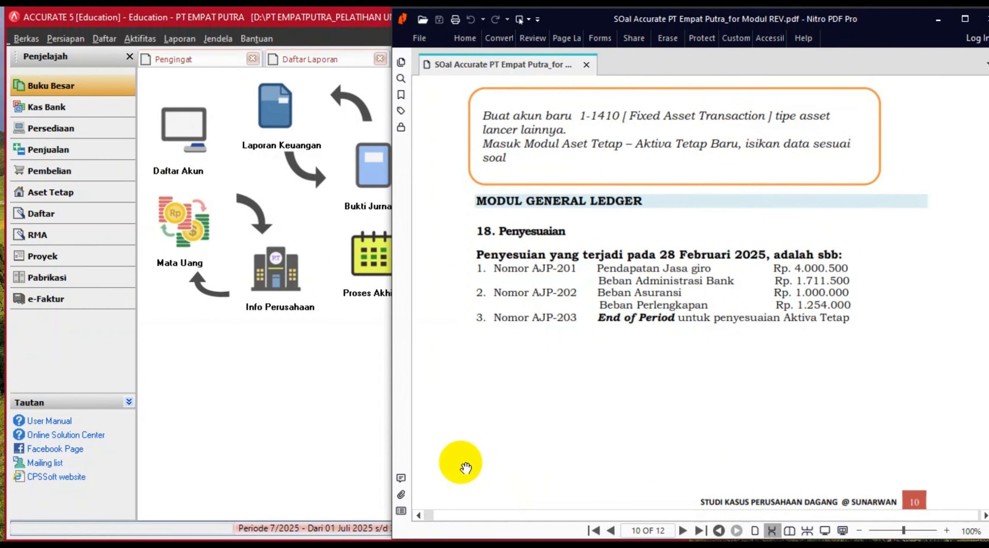
pyautogui.moveTo(391, 404); pyautogui.dragTo(504, 405)
pyautogui.moveTo(666, 515); pyautogui.dragTo(691, 516)
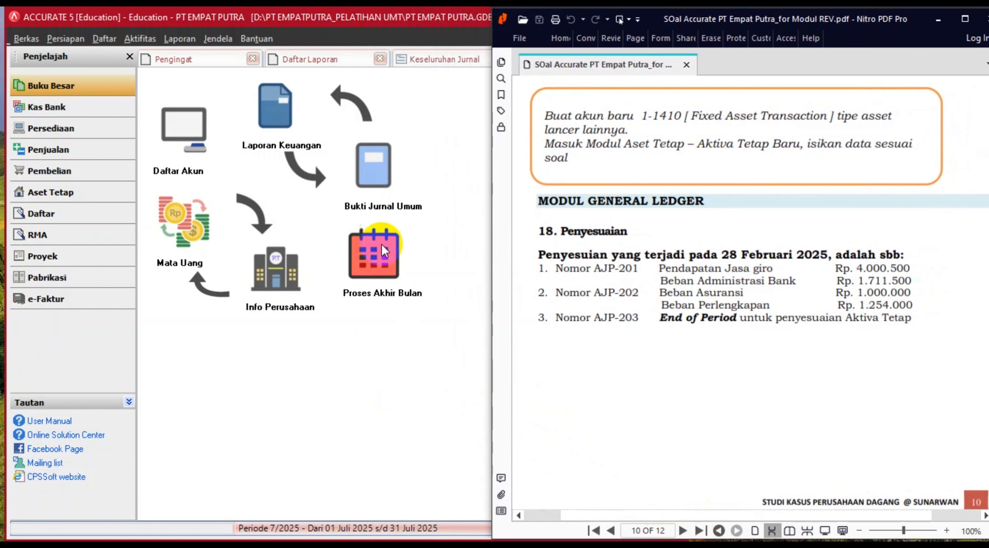
# - Create general journal voucher AJP-201 dated 28/02/2025 with the description PENDAPATAN GIRO
pyautogui.click(375, 182)
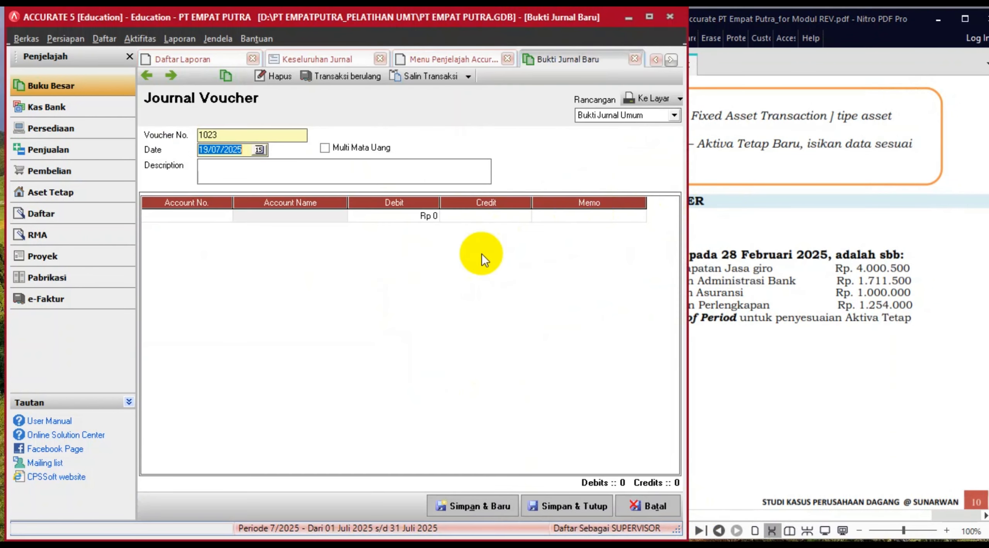
pyautogui.click(809, 201)
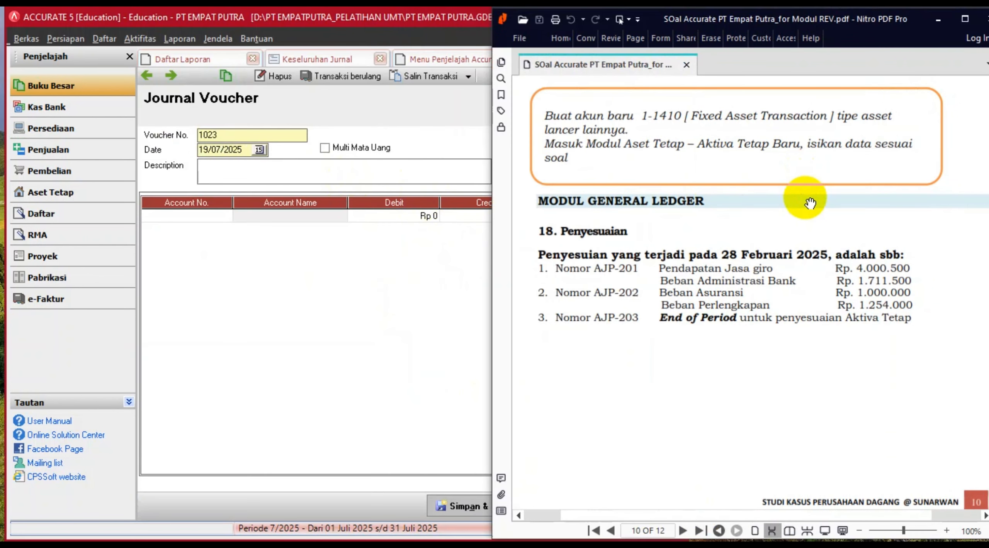
pyautogui.click(231, 131)
pyautogui.write('A')
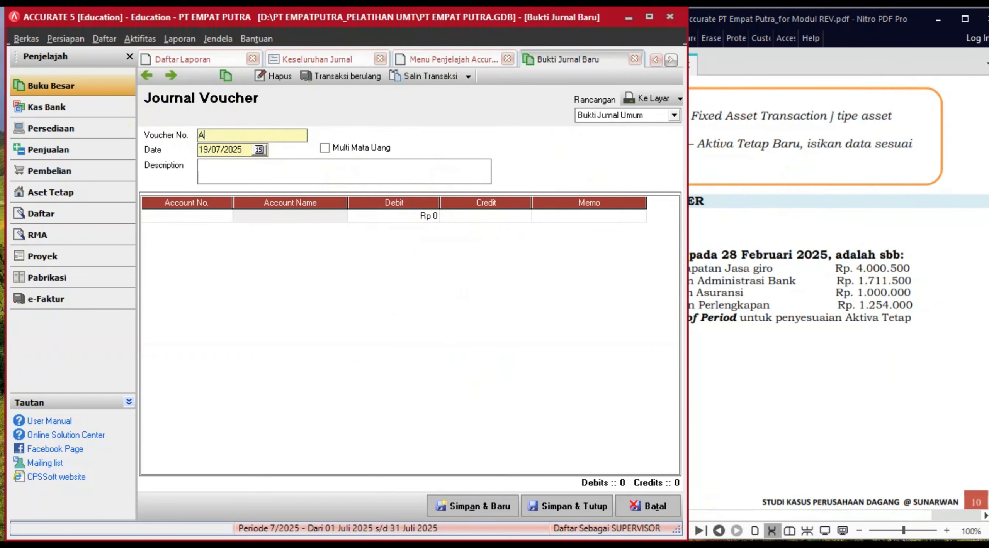
pyautogui.write('JP-201')
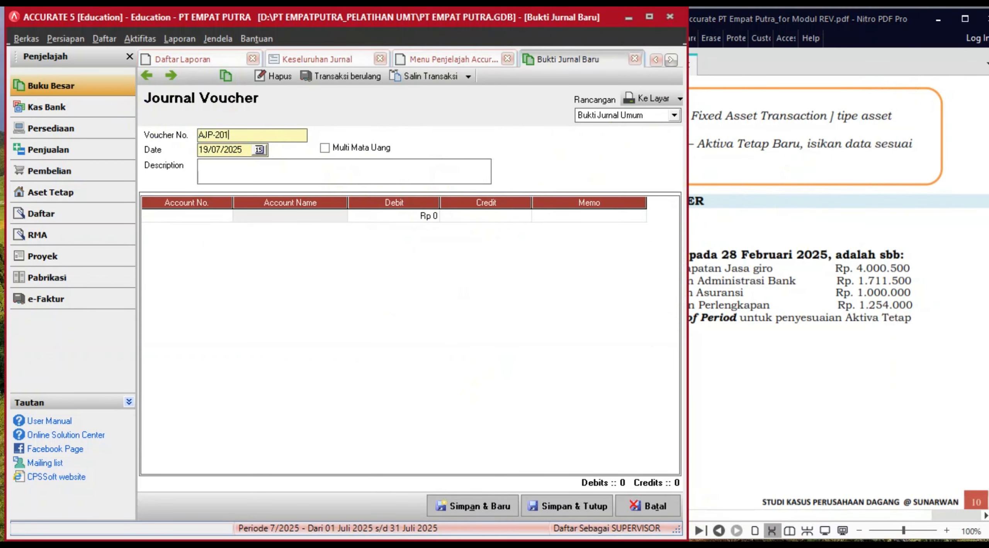
pyautogui.press('Tab')
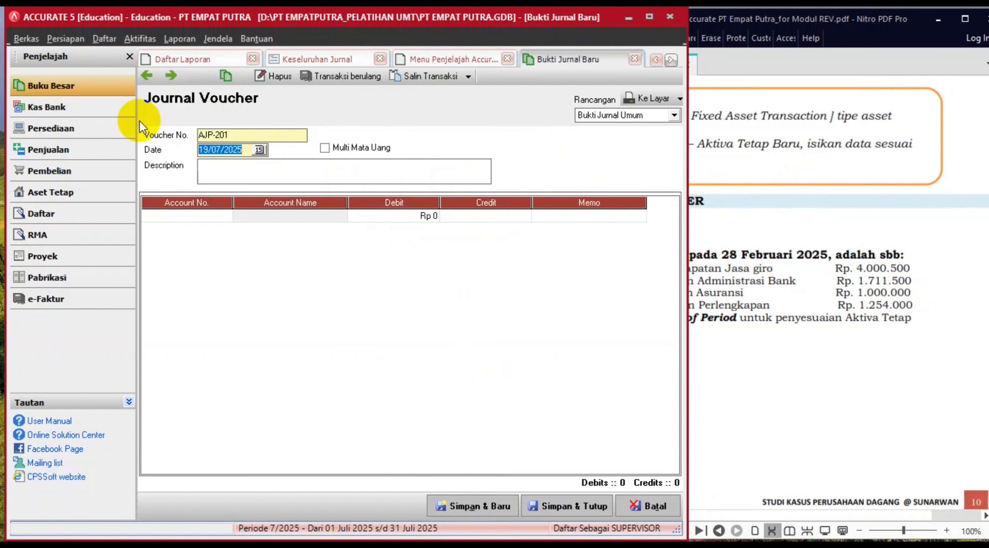
pyautogui.write('28/02/2025')
pyautogui.click(755, 257)
pyautogui.click(280, 174)
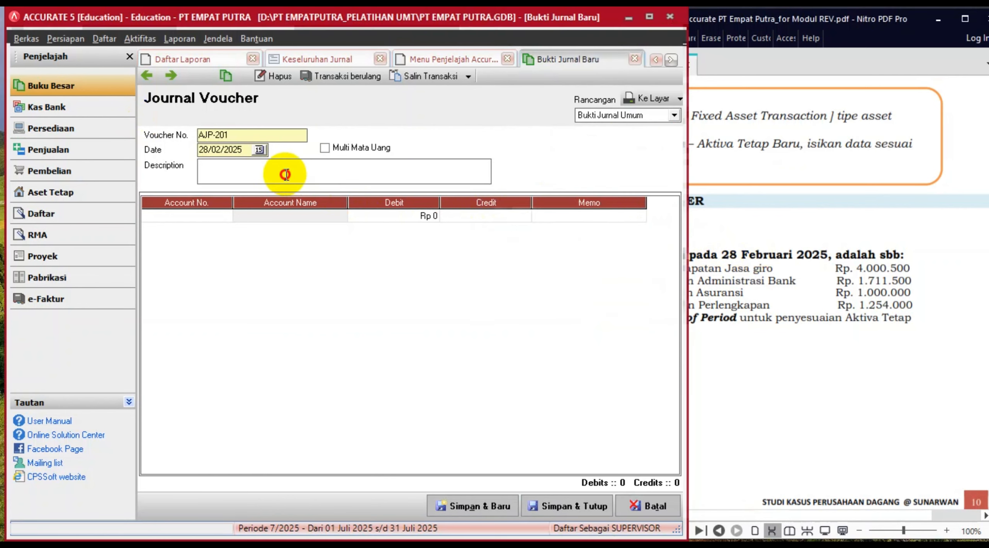
pyautogui.write('PENDAP')
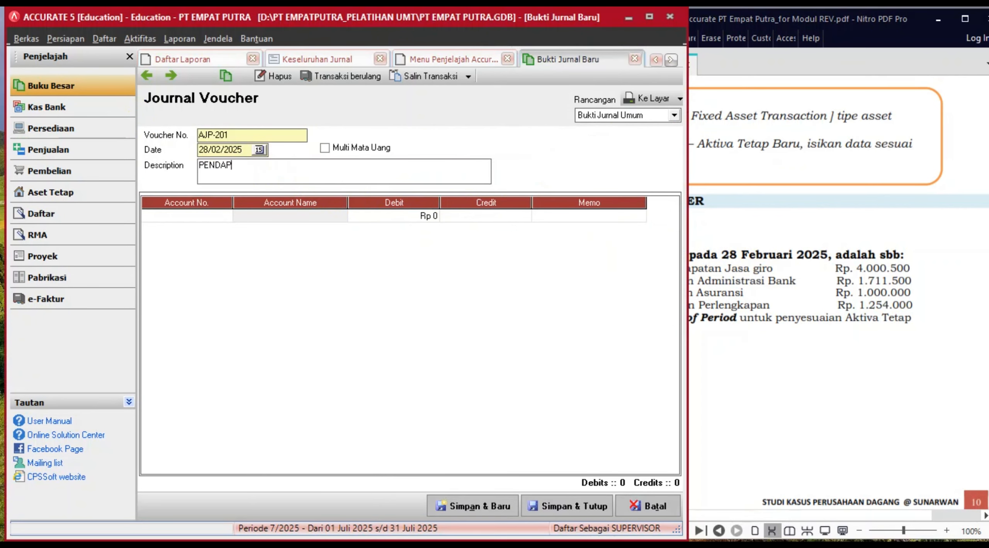
pyautogui.write('ATAN GIRO')
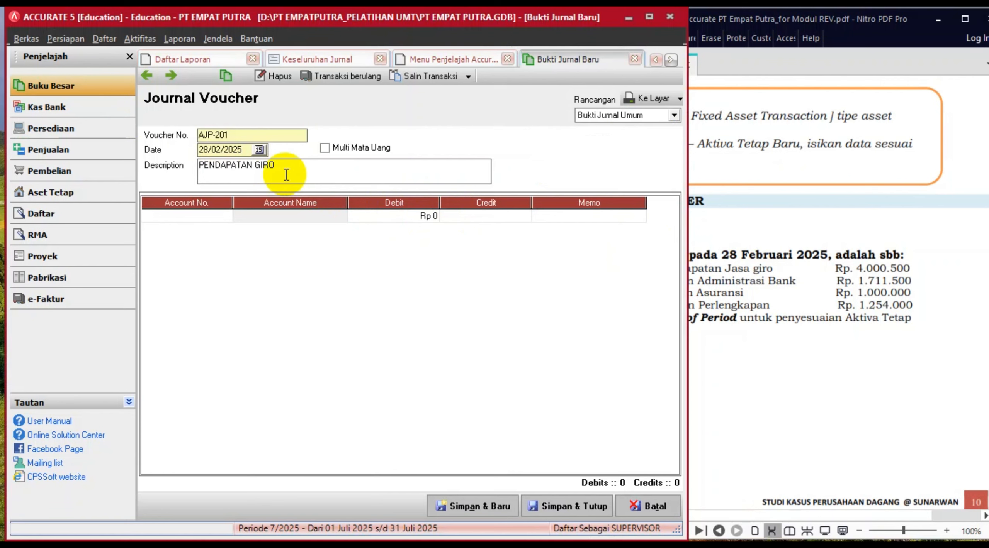
pyautogui.click(801, 296)
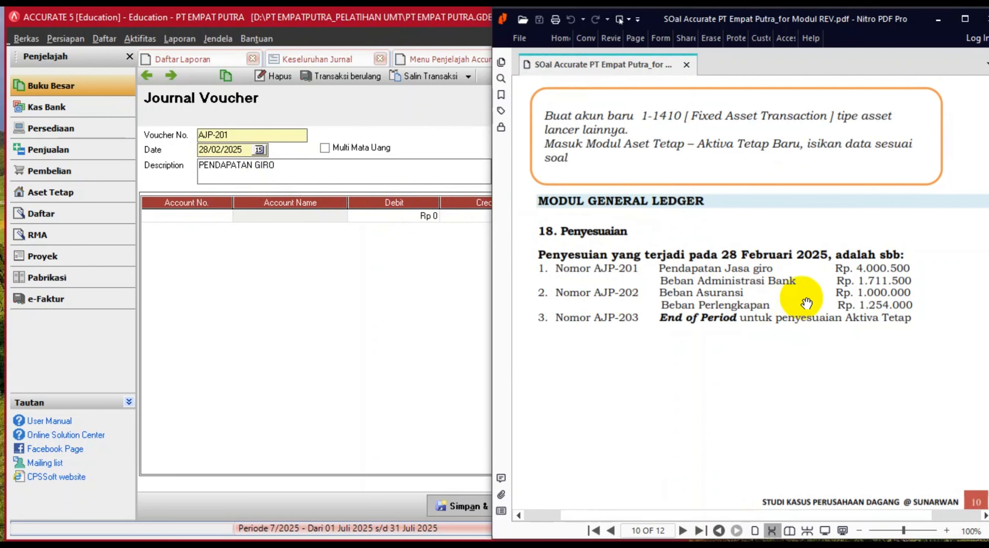
pyautogui.click(206, 218)
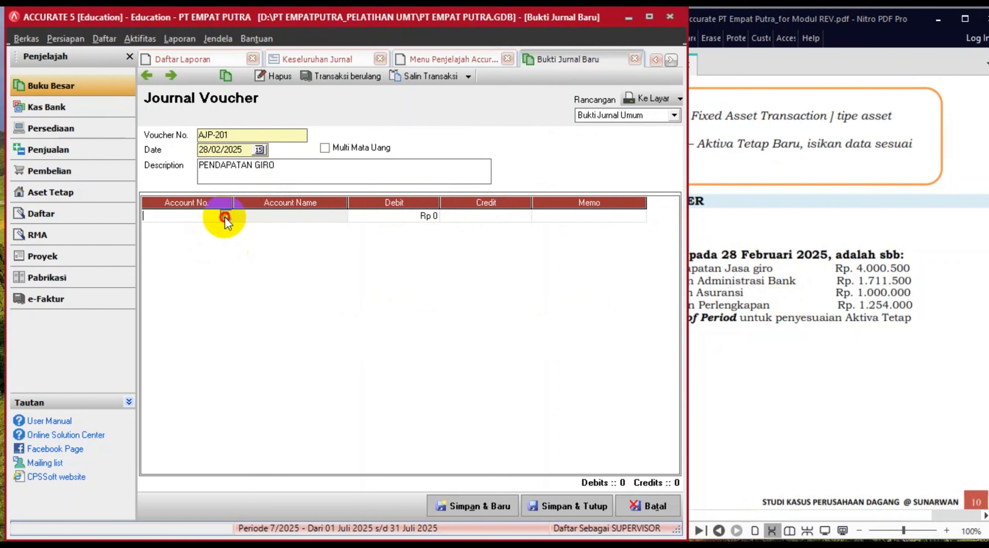
# - Put the Bank Buana Raya account on the voucher's first line
pyautogui.click(225, 216)
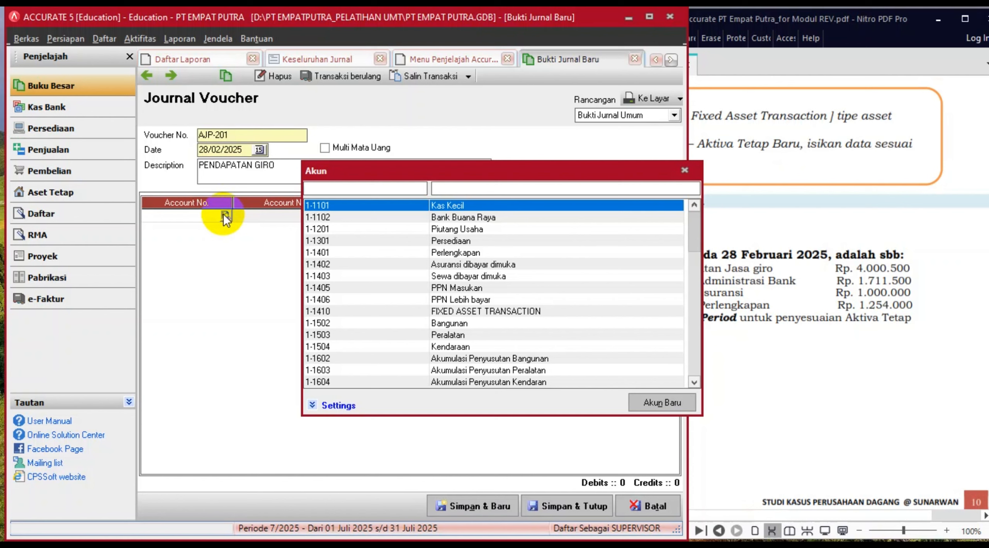
pyautogui.click(469, 218)
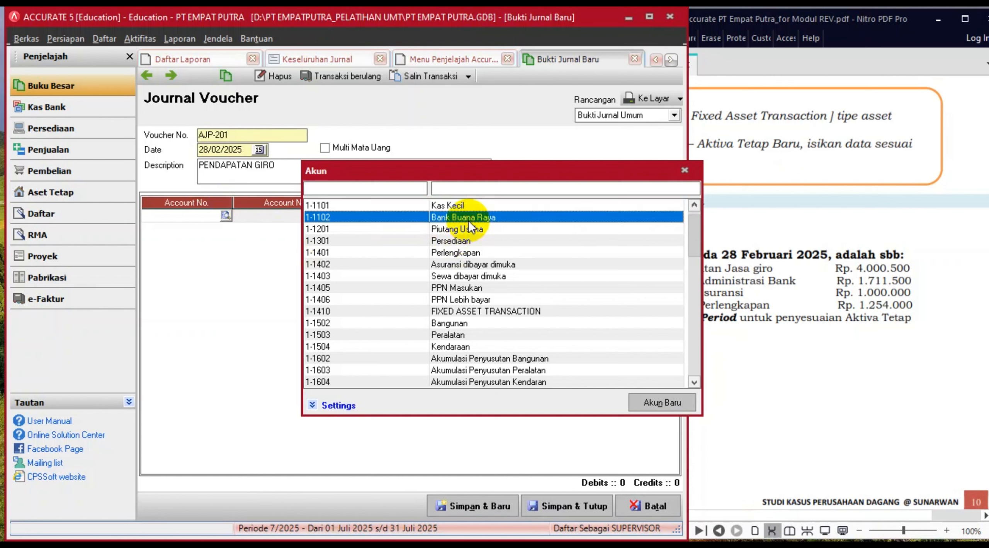
pyautogui.doubleClick(468, 219)
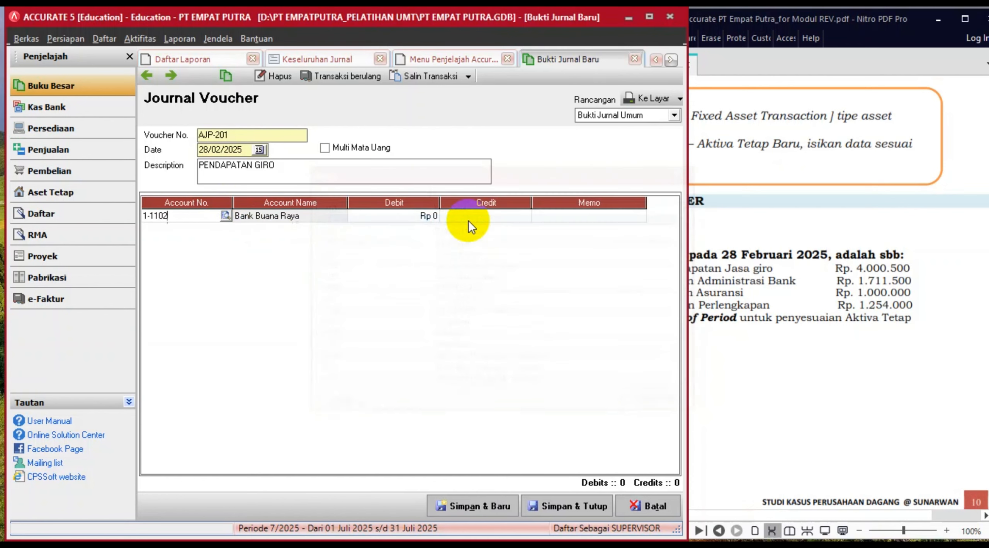
pyautogui.click(412, 217)
pyautogui.press('Tab')
pyautogui.press('Tab')
pyautogui.press('Tab')
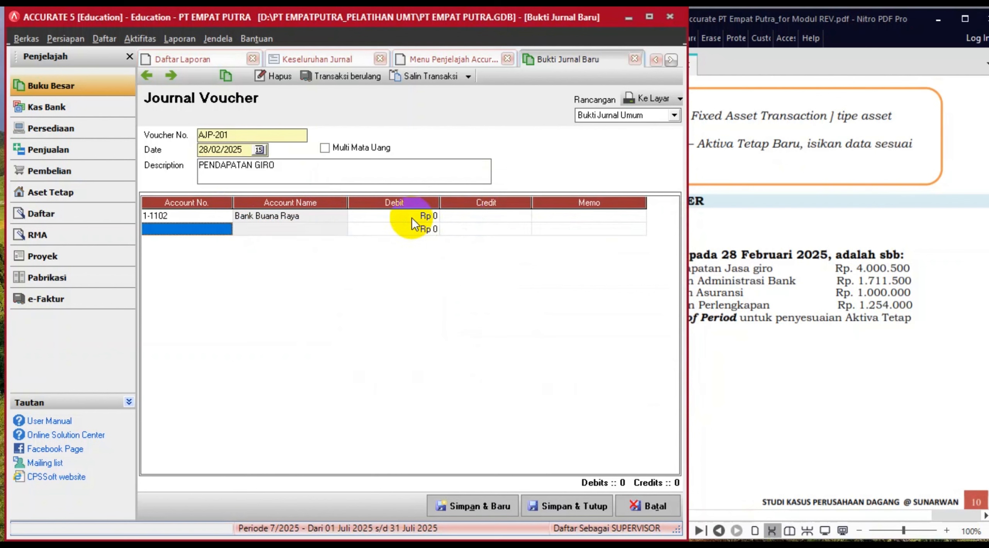
# - Add Beban Administrasi Bank as the second line with a debit of 1.711.500
pyautogui.click(219, 229)
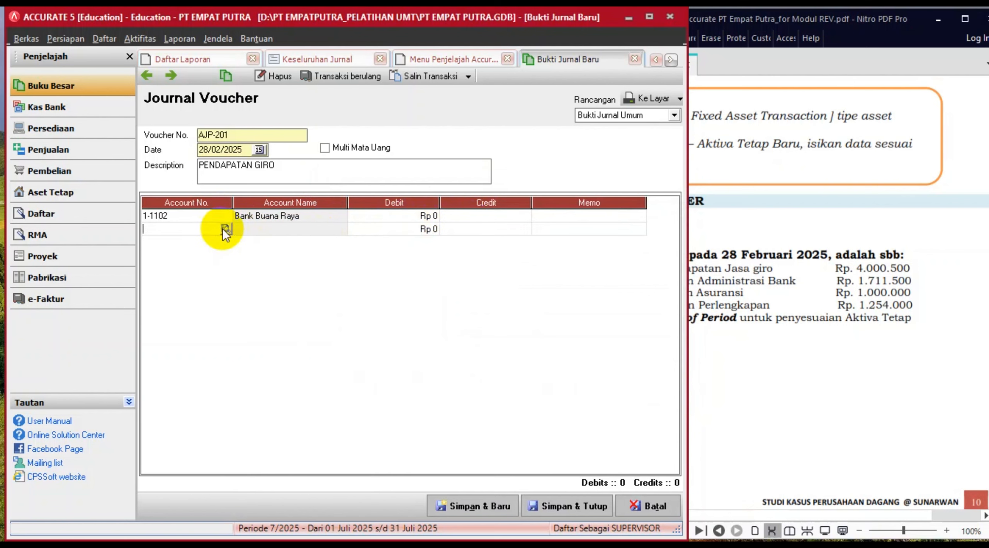
pyautogui.click(224, 229)
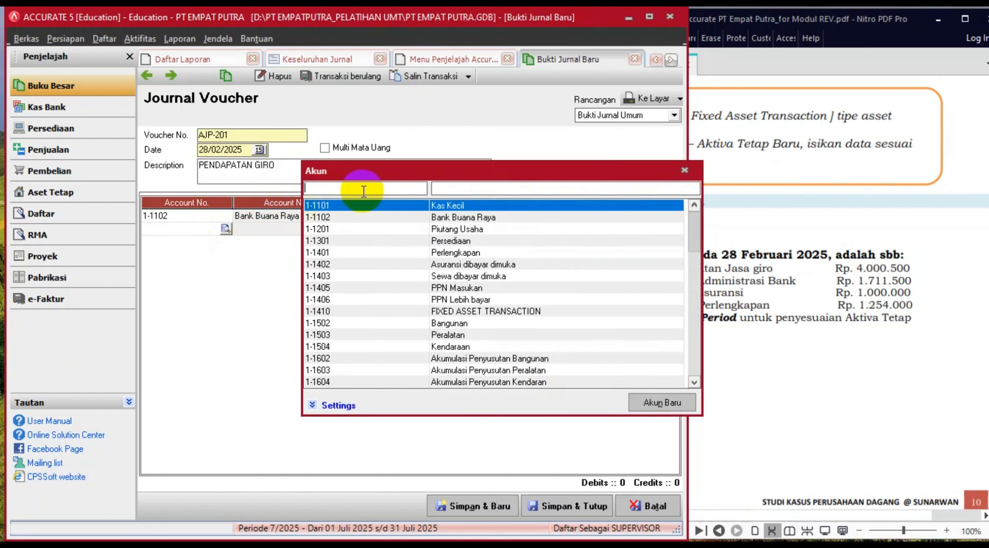
pyautogui.click(444, 188)
pyautogui.write('BANK')
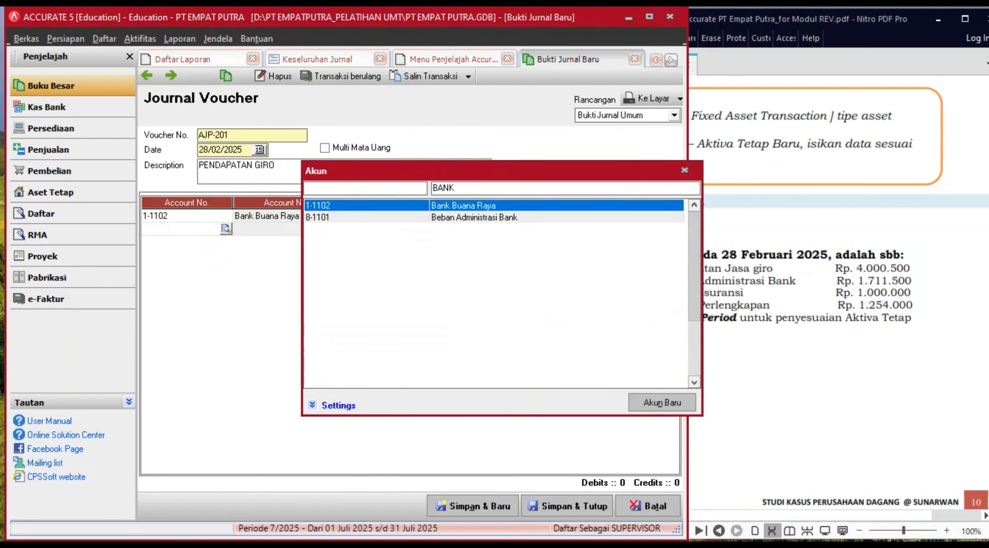
pyautogui.doubleClick(504, 217)
pyautogui.click(419, 230)
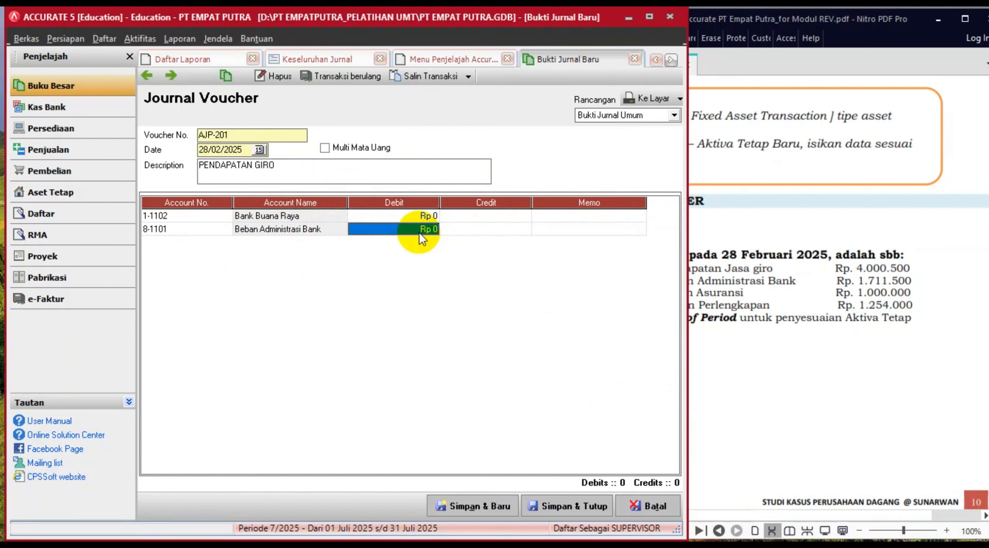
pyautogui.write('1711')
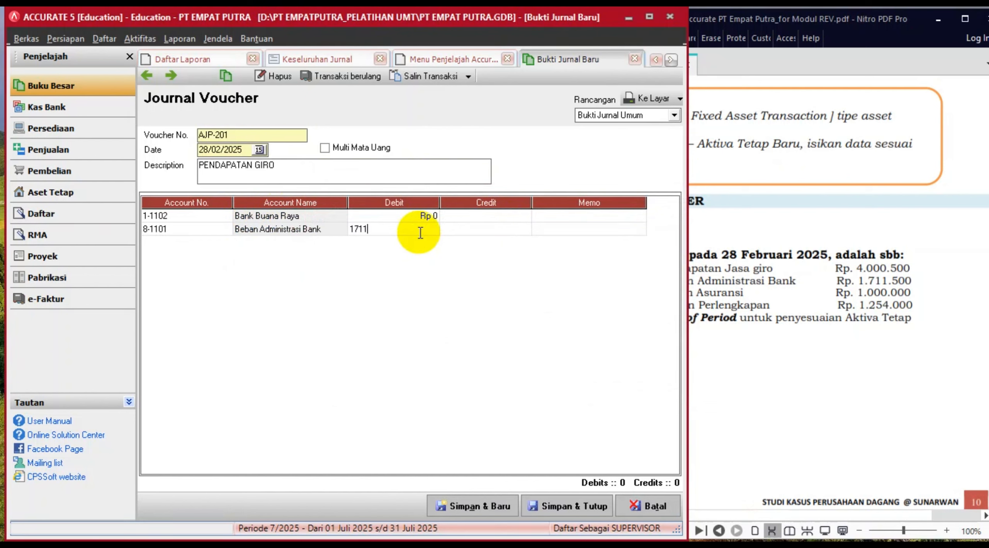
pyautogui.write('500')
pyautogui.press('Tab')
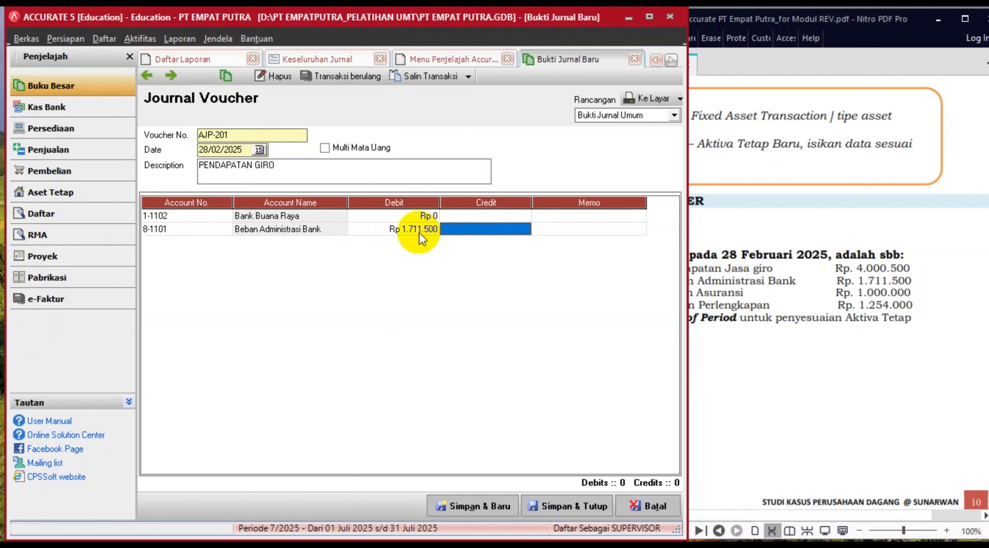
pyautogui.press('Tab')
pyautogui.press('Tab')
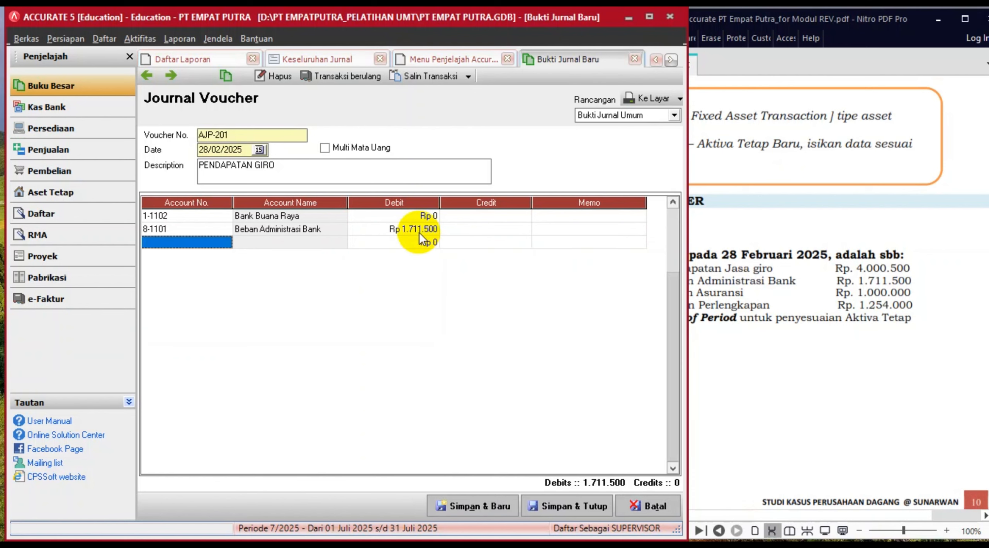
# - Add 7-1101 Pendapatan Bunga as the third line with a credit of 4.000.500
pyautogui.click(217, 247)
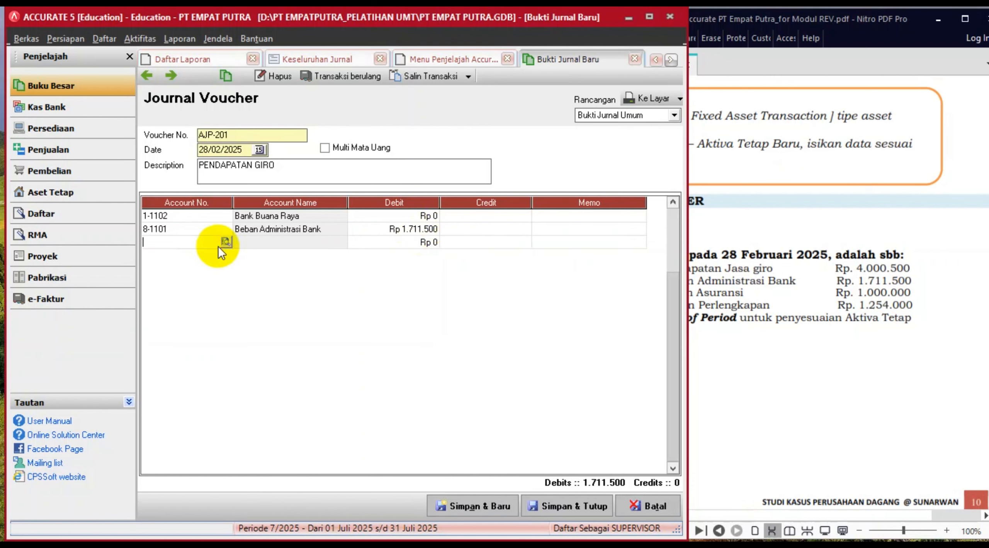
pyautogui.click(227, 243)
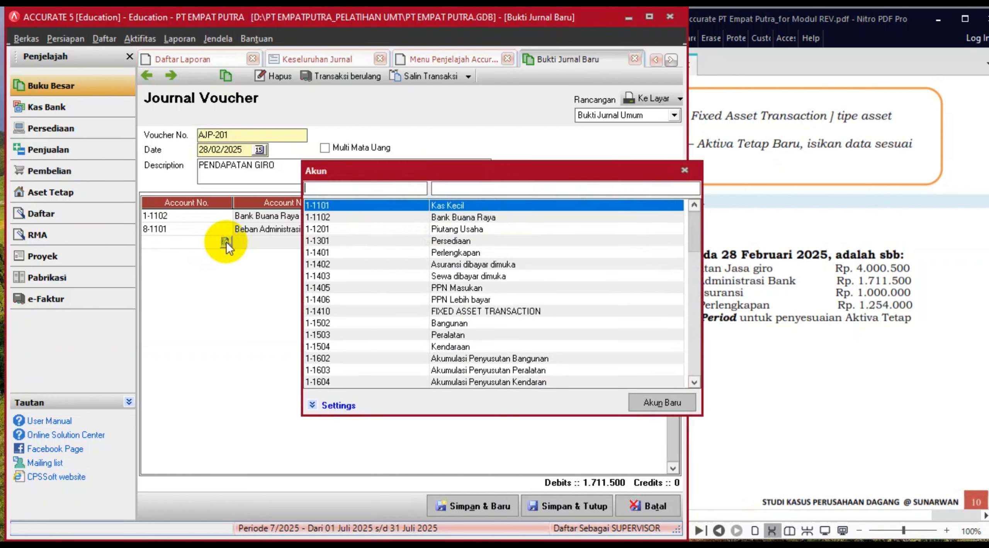
pyautogui.click(479, 193)
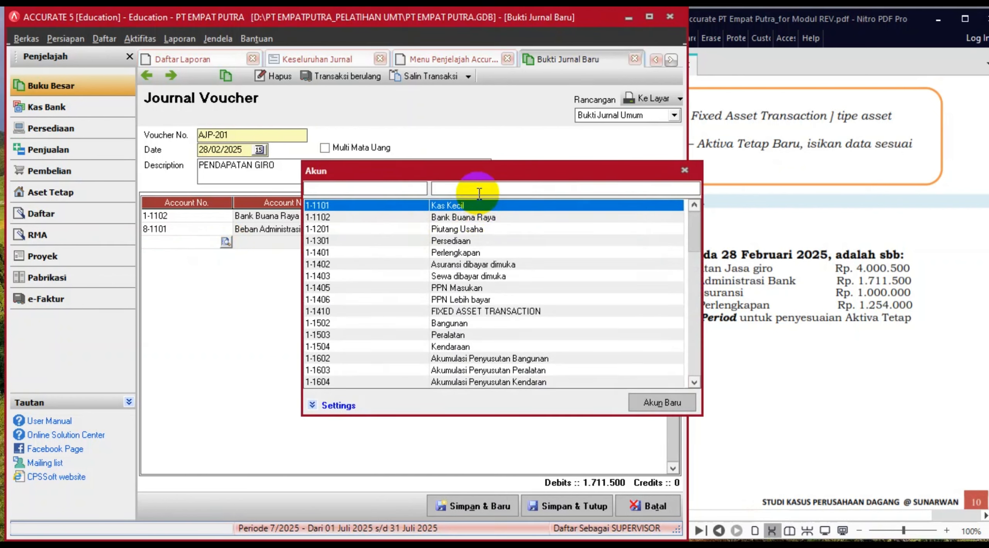
pyautogui.write('INC')
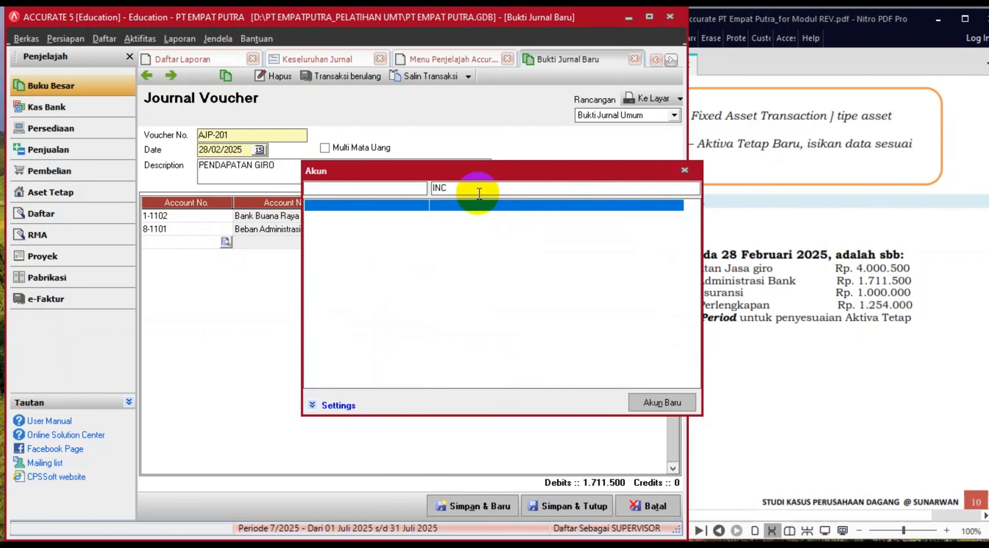
pyautogui.press('BackSpace')
pyautogui.press('BackSpace')
pyautogui.press('BackSpace')
pyautogui.write('PEND')
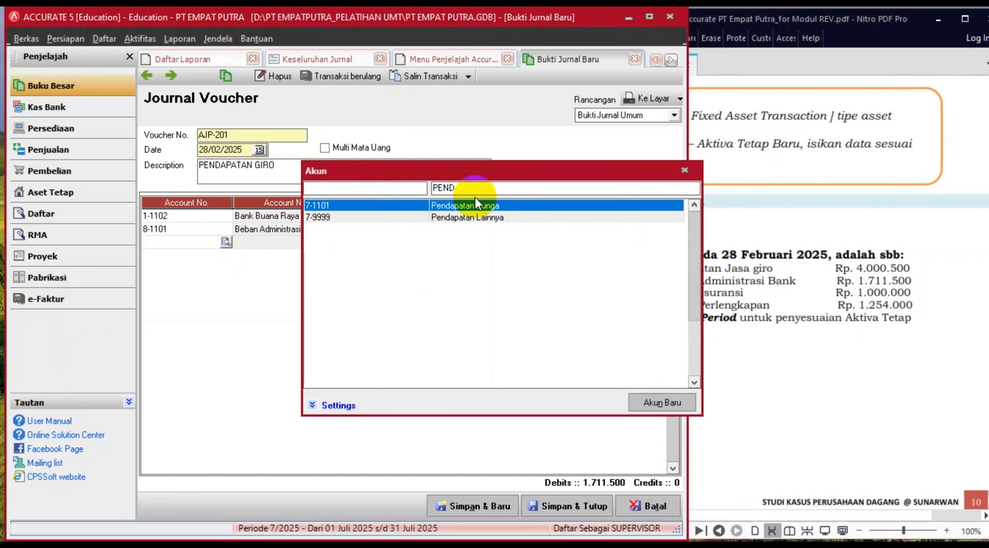
pyautogui.doubleClick(473, 203)
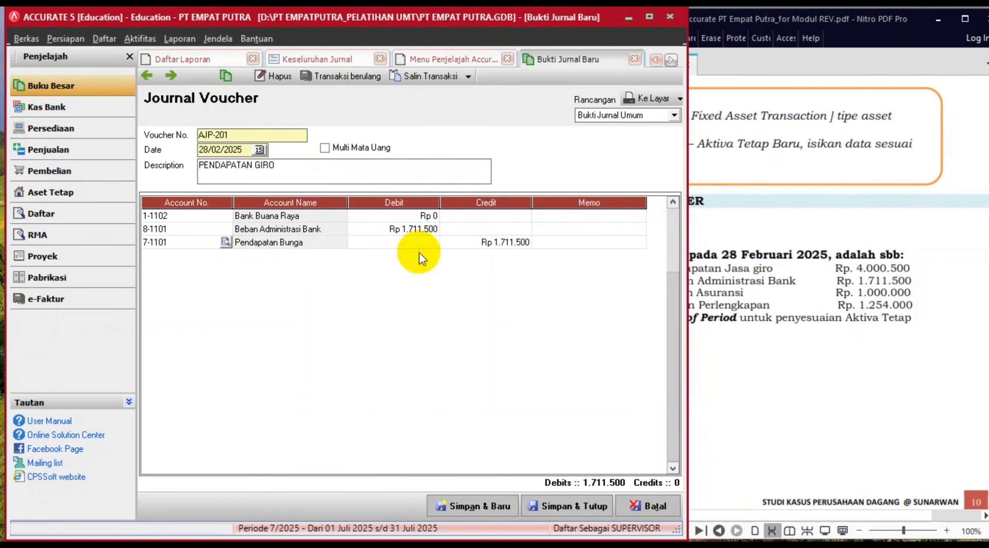
pyautogui.click(476, 244)
pyautogui.write('4')
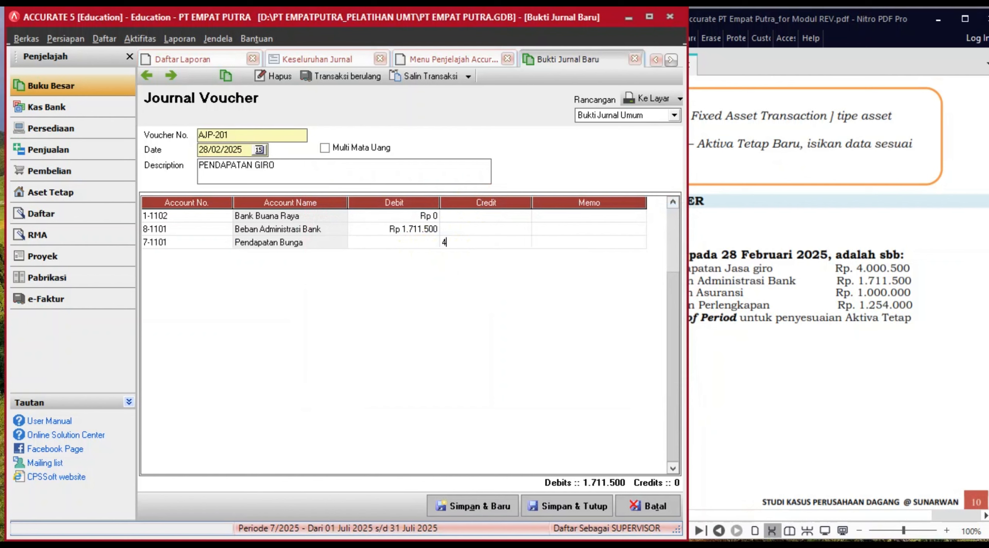
pyautogui.write('.000')
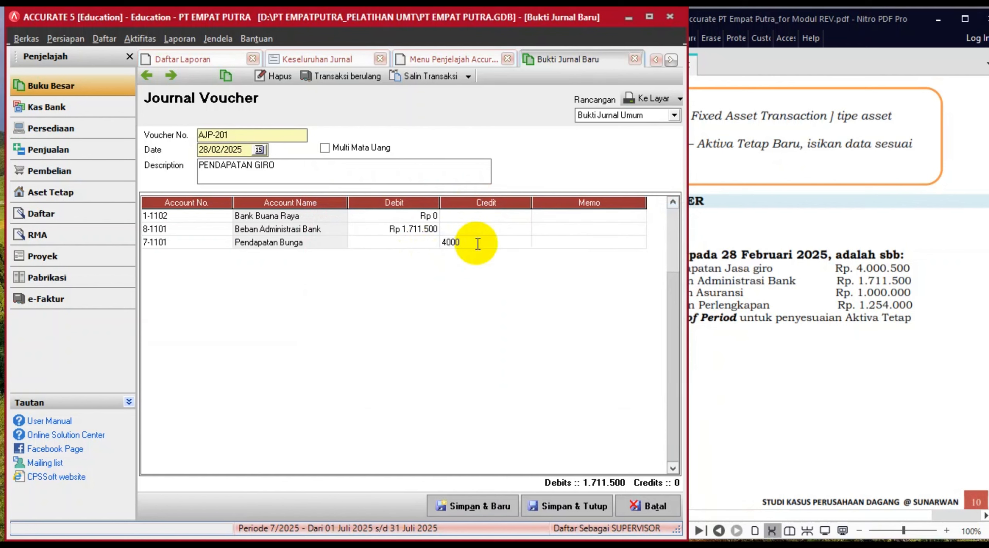
pyautogui.write('.500')
pyautogui.press('Tab')
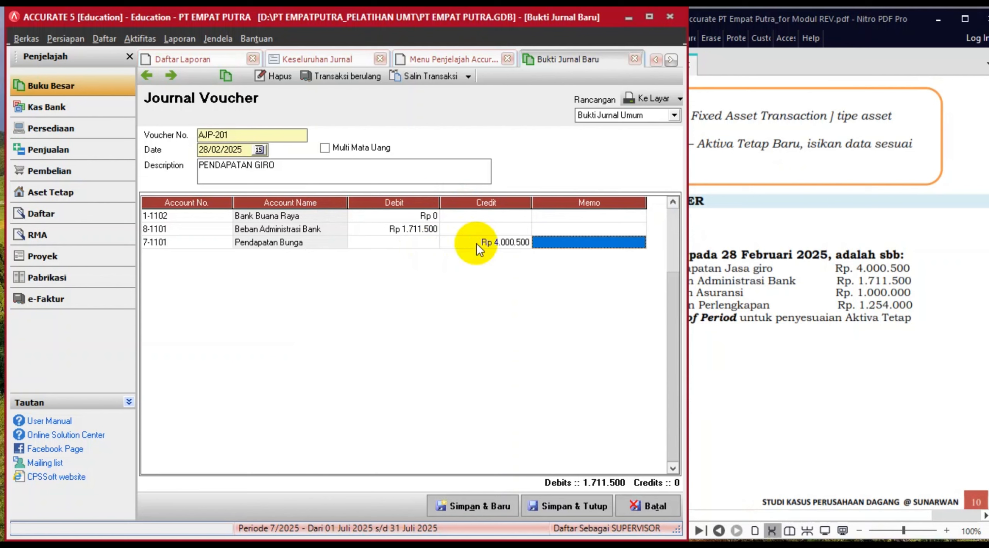
pyautogui.press('Tab')
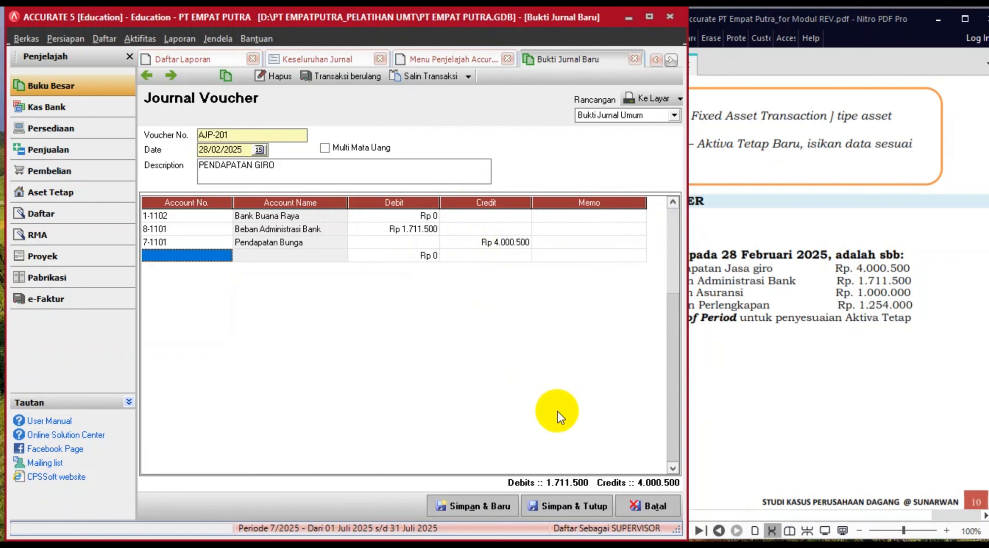
# - Launch the built-in calculator from Aktifitas > Lain-lain > Alat Hitung
pyautogui.click(405, 217)
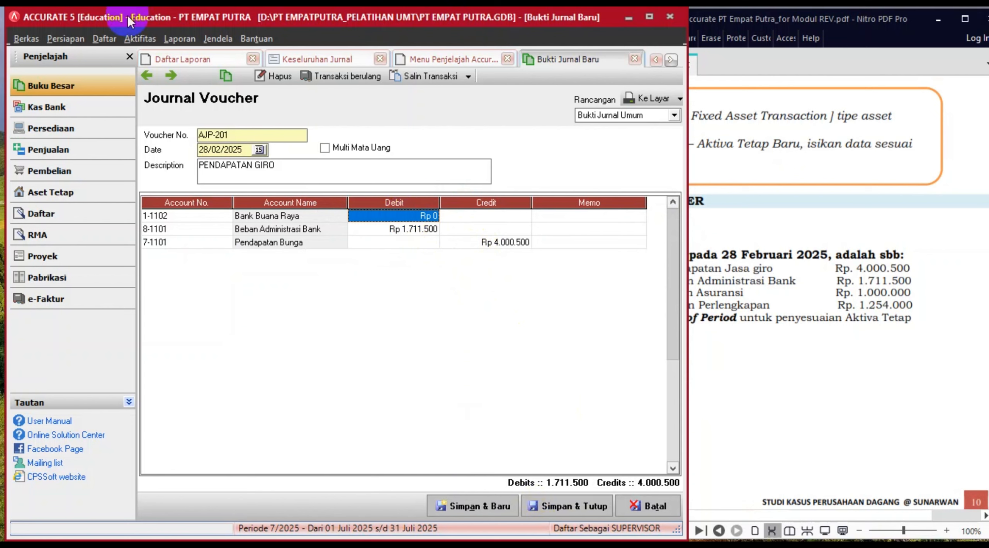
pyautogui.click(133, 34)
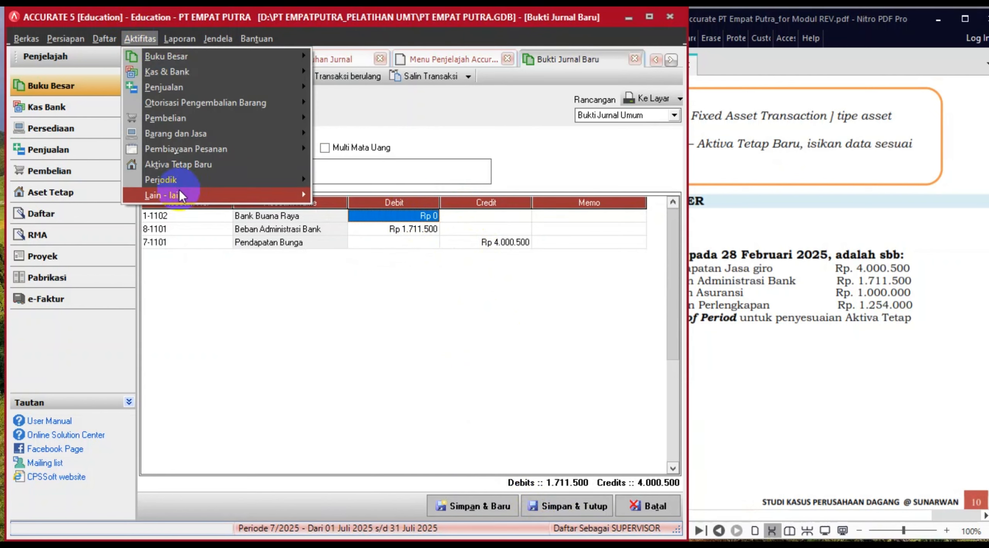
pyautogui.moveTo(184, 196)
pyautogui.click(335, 194)
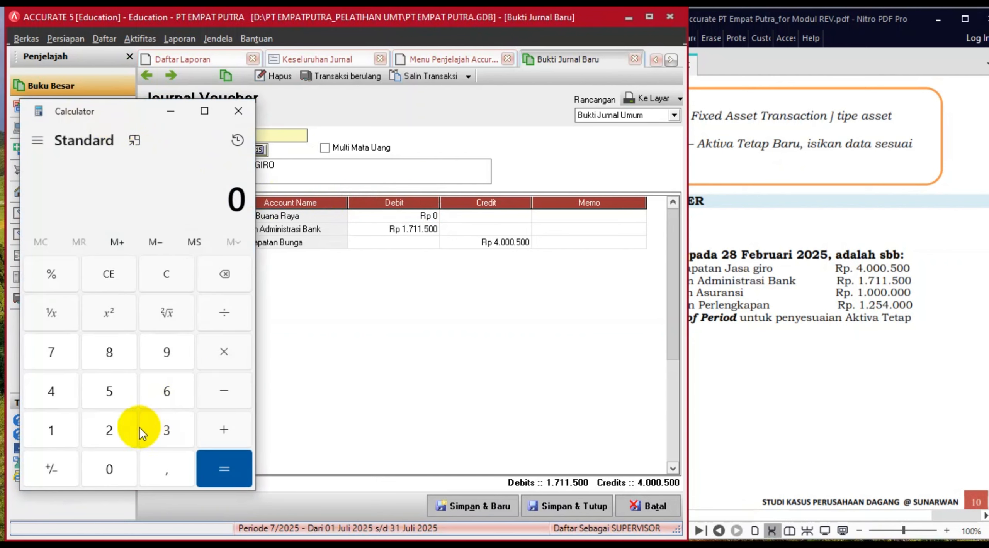
# - Calculate 4.000.500 minus 1.711.500 in the calculator, giving 2.289.000
pyautogui.click(43, 390)
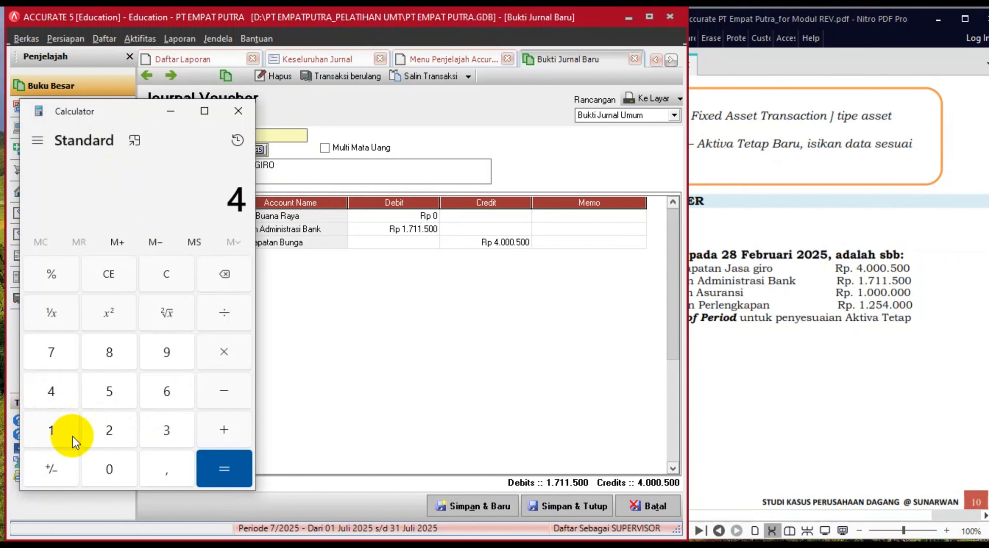
pyautogui.click(109, 472)
pyautogui.click(109, 472)
pyautogui.click(109, 472)
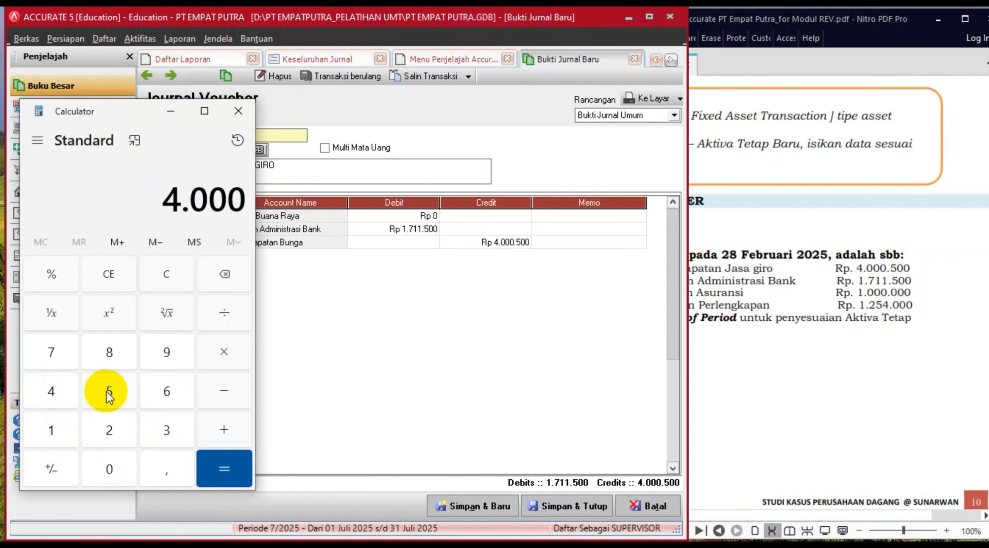
pyautogui.click(107, 400)
pyautogui.click(101, 461)
pyautogui.click(102, 461)
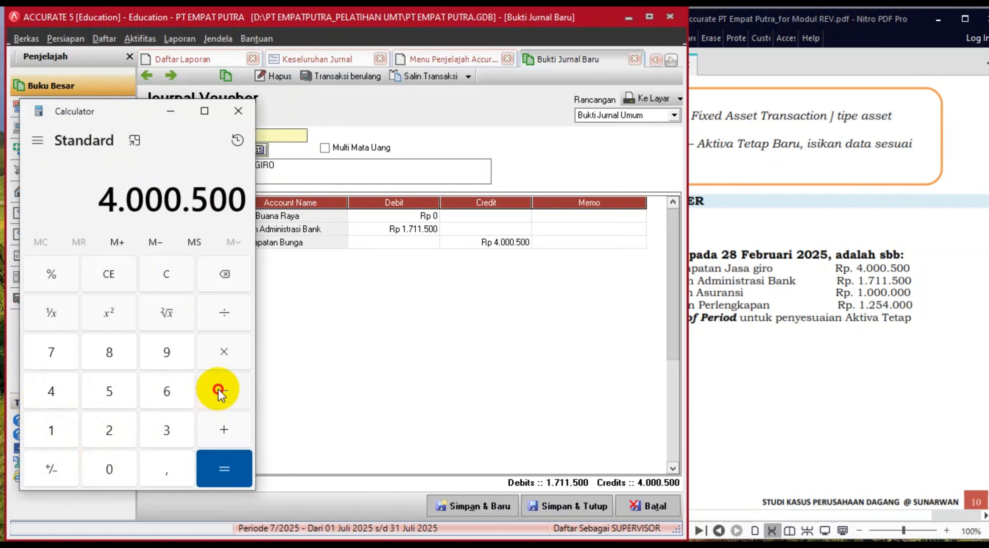
pyautogui.click(218, 389)
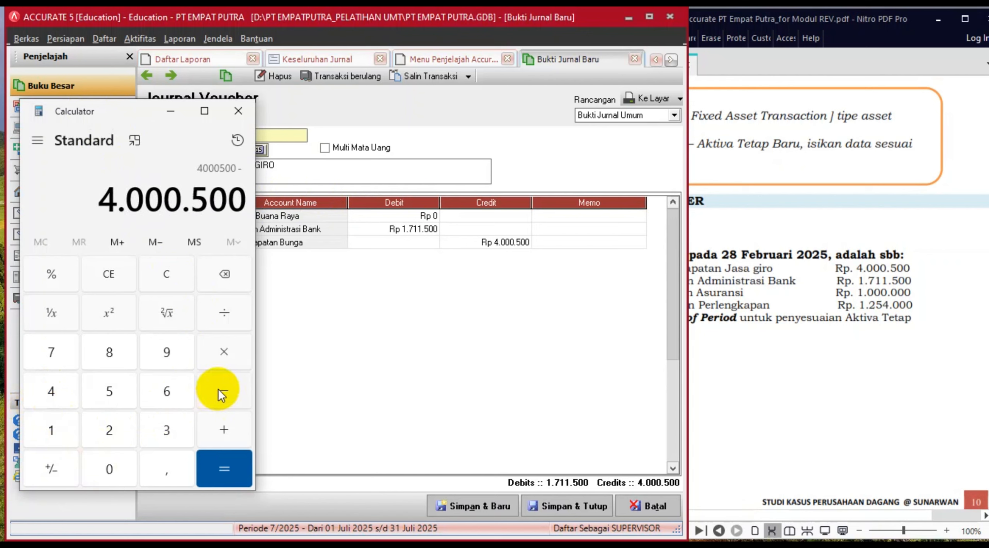
pyautogui.click(45, 428)
pyautogui.click(51, 346)
pyautogui.click(50, 430)
pyautogui.click(50, 430)
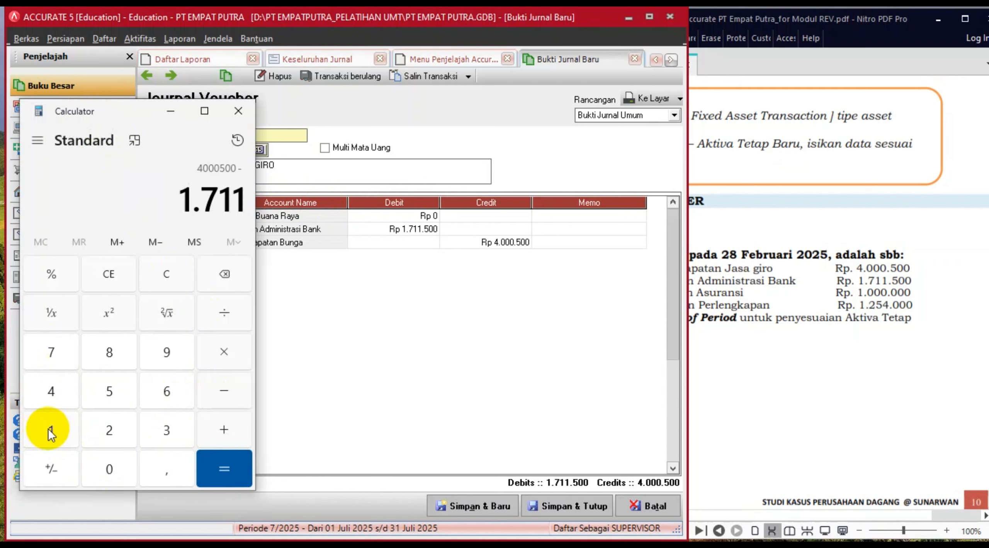
pyautogui.click(111, 392)
pyautogui.click(110, 462)
pyautogui.click(109, 463)
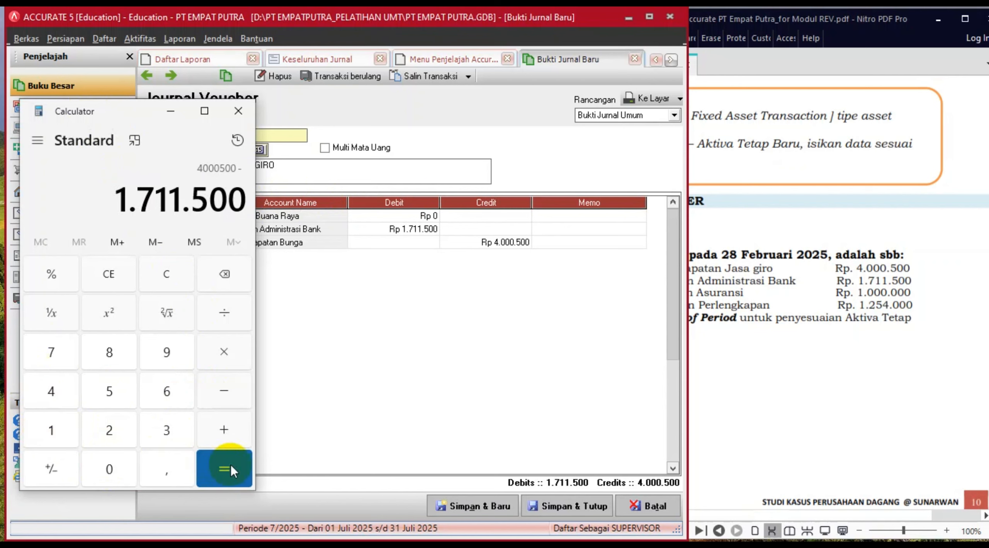
pyautogui.click(230, 465)
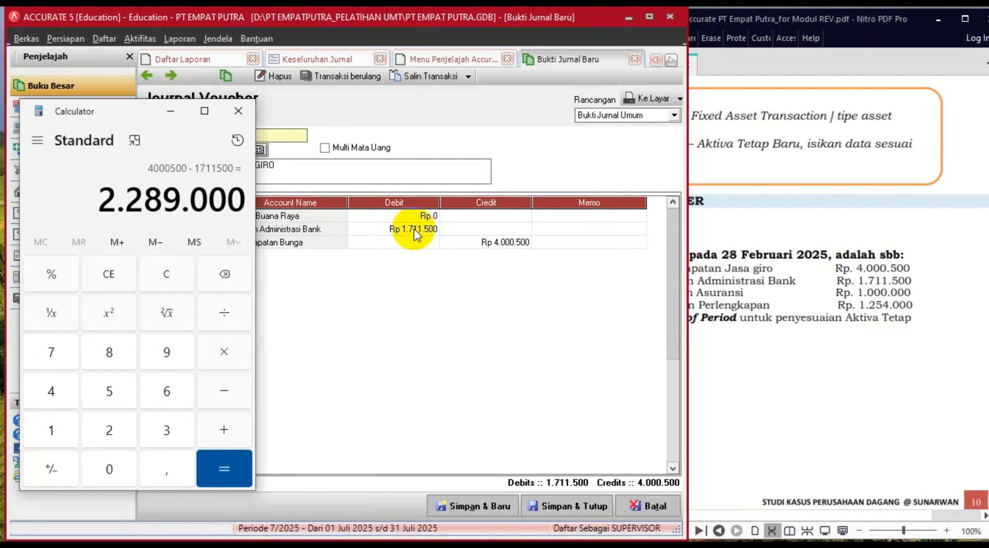
# - Debit Bank Buana Raya 2.289.000, change the description to PENDAPATAN JASA GIRO, and save AJP-201
pyautogui.click(411, 214)
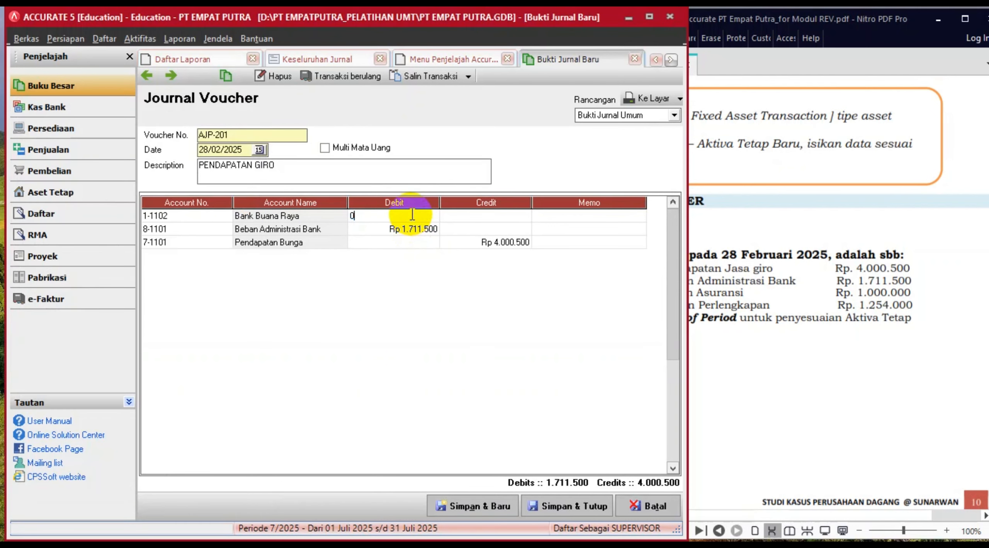
pyautogui.write('2.289.000')
pyautogui.press('Tab')
pyautogui.press('Tab')
pyautogui.press('Tab')
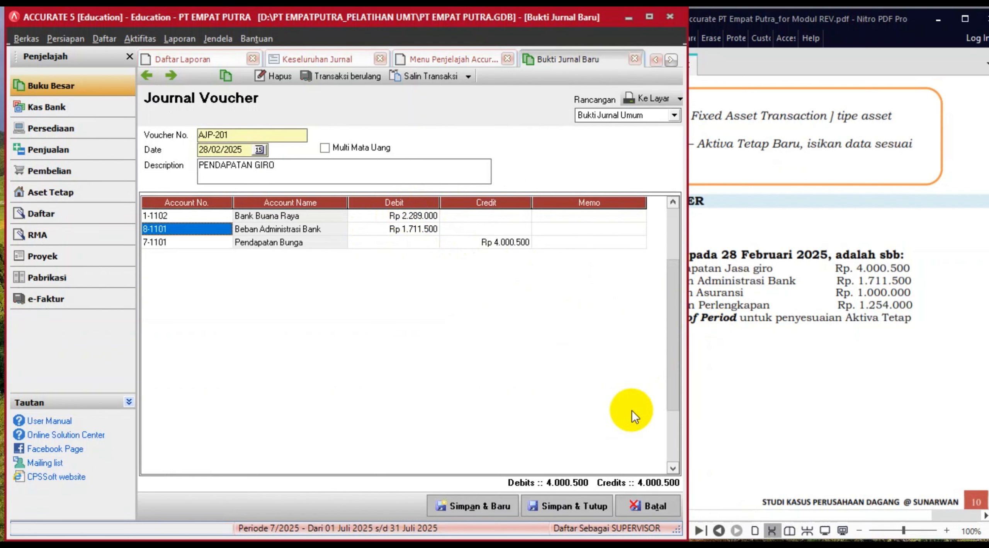
pyautogui.click(255, 161)
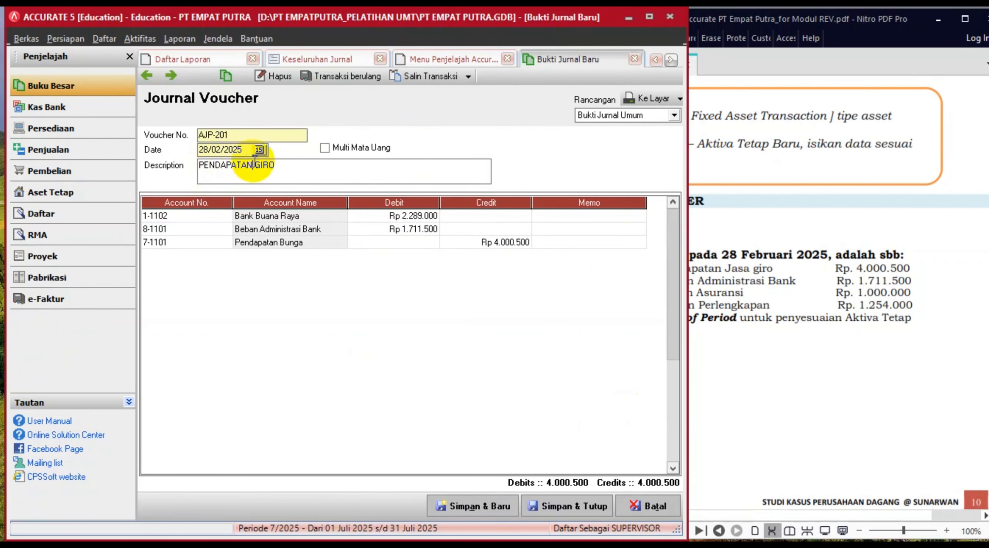
pyautogui.write('JASA')
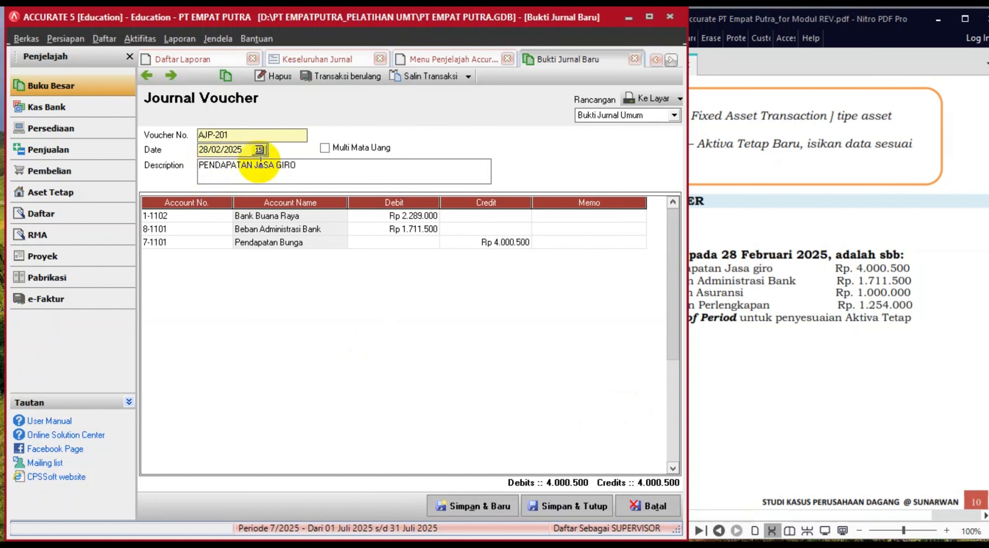
pyautogui.click(575, 503)
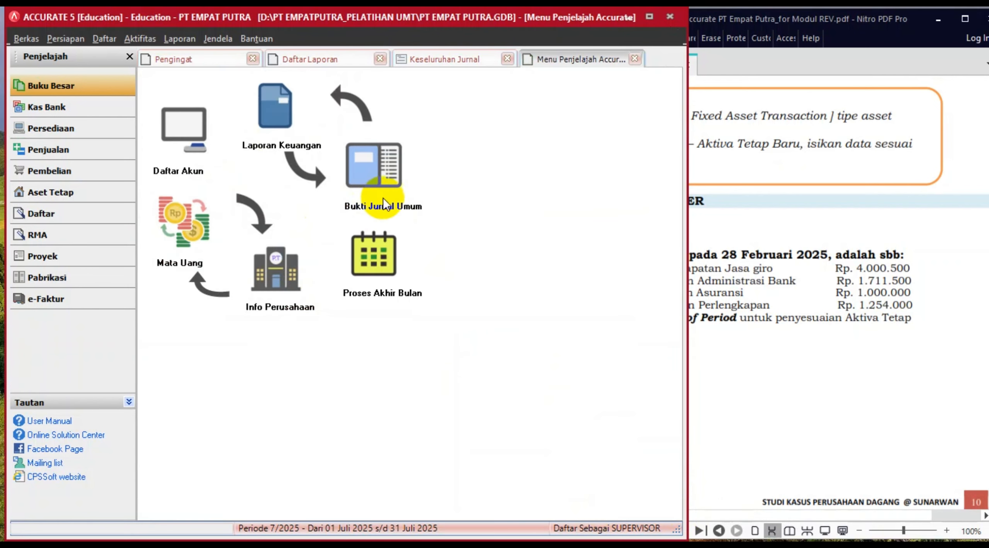
# - Start voucher AJP-202 dated 28/02/2025 described PENYESUAIAN BEBAN, checking its amounts in the PDF
pyautogui.click(389, 184)
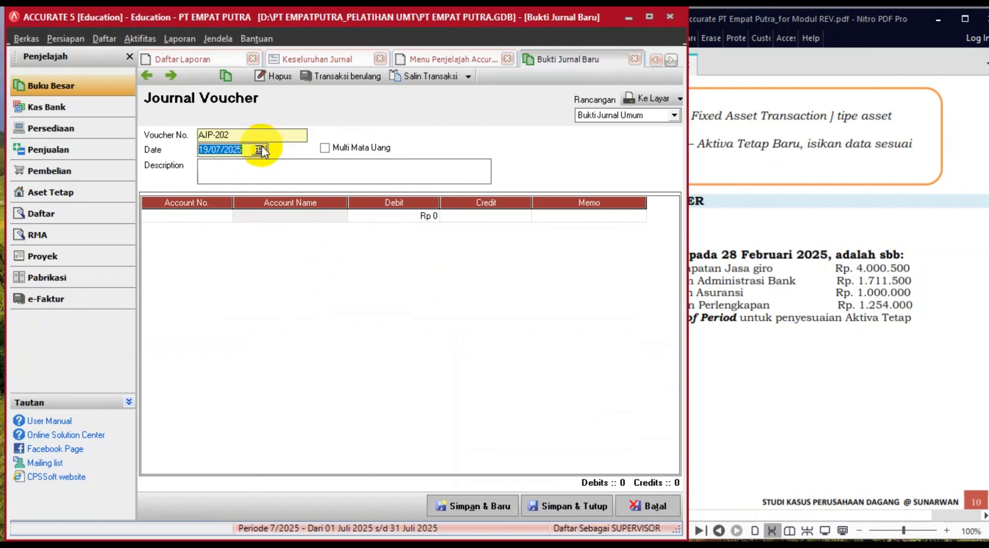
pyautogui.write('2')
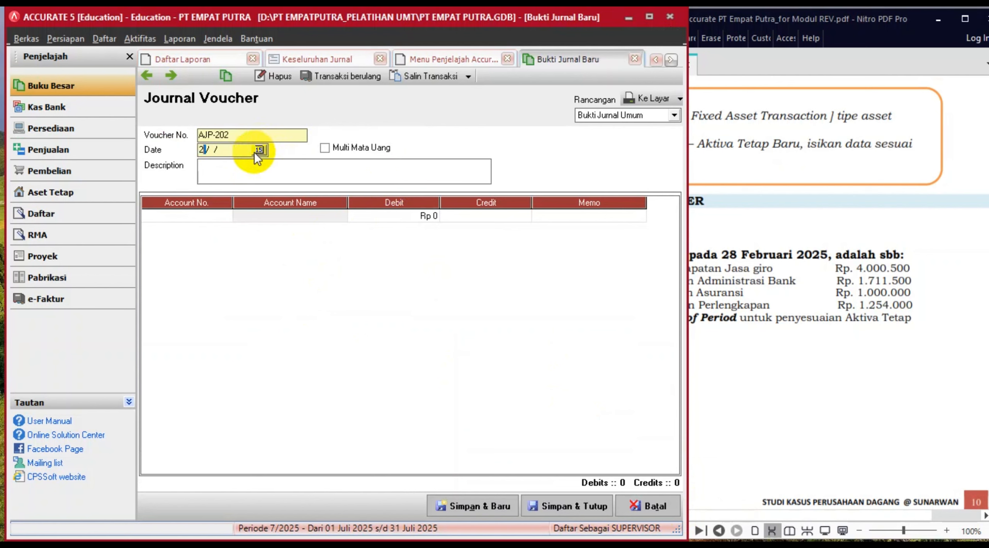
pyautogui.write('8/02/2025')
pyautogui.click(868, 283)
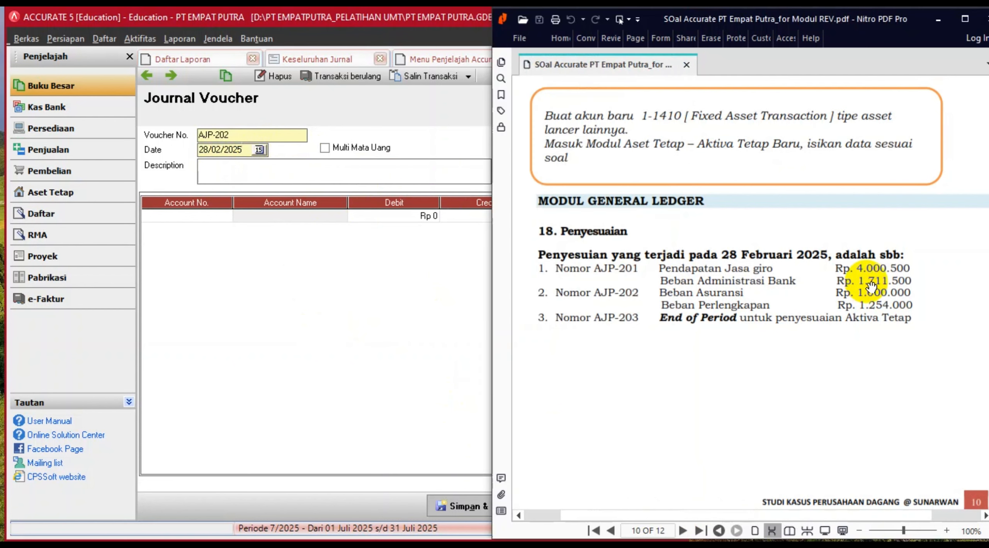
pyautogui.click(250, 167)
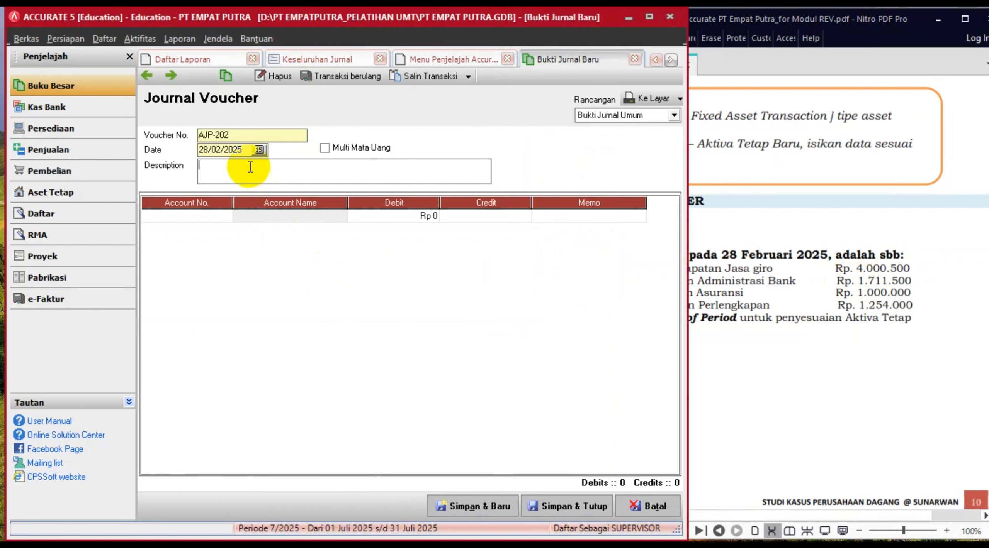
pyautogui.write('PENYESUAIAN BEBAN')
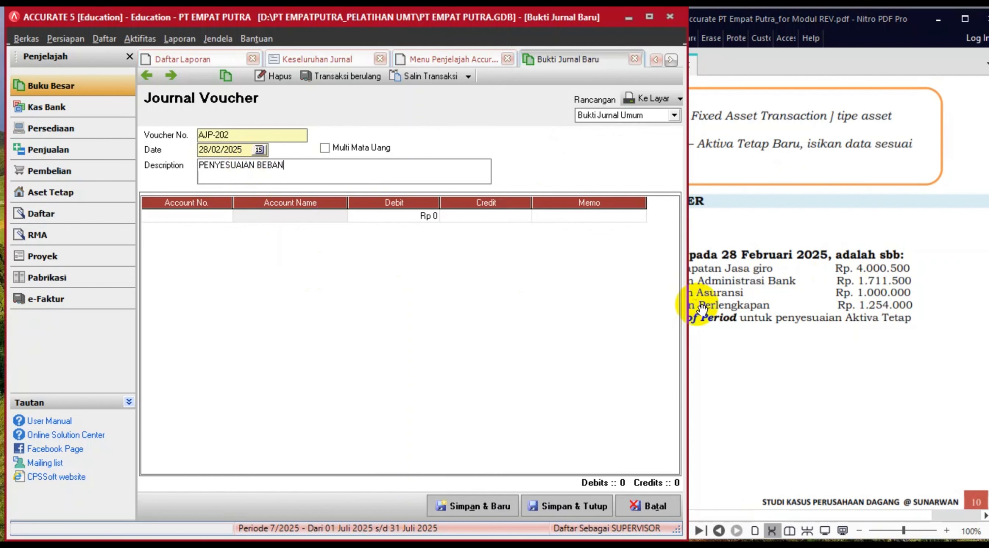
pyautogui.click(739, 326)
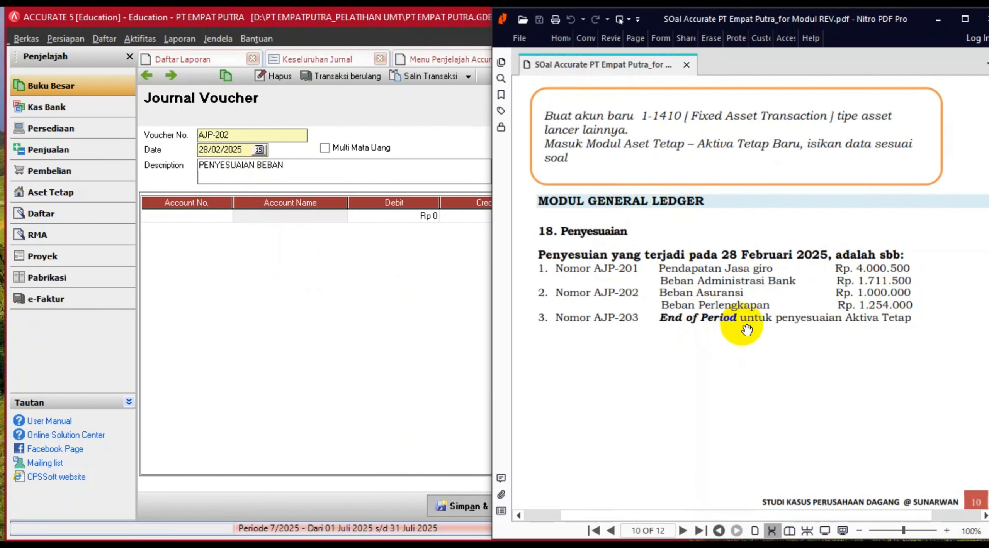
# - Add Beban Asuransi as the first line with a debit of 1.000.000
pyautogui.click(226, 216)
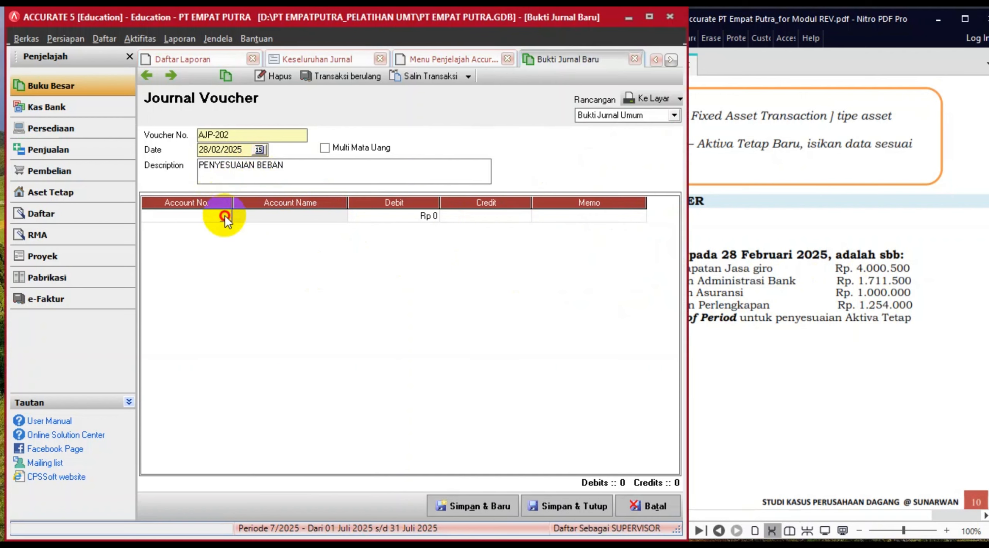
pyautogui.click(227, 216)
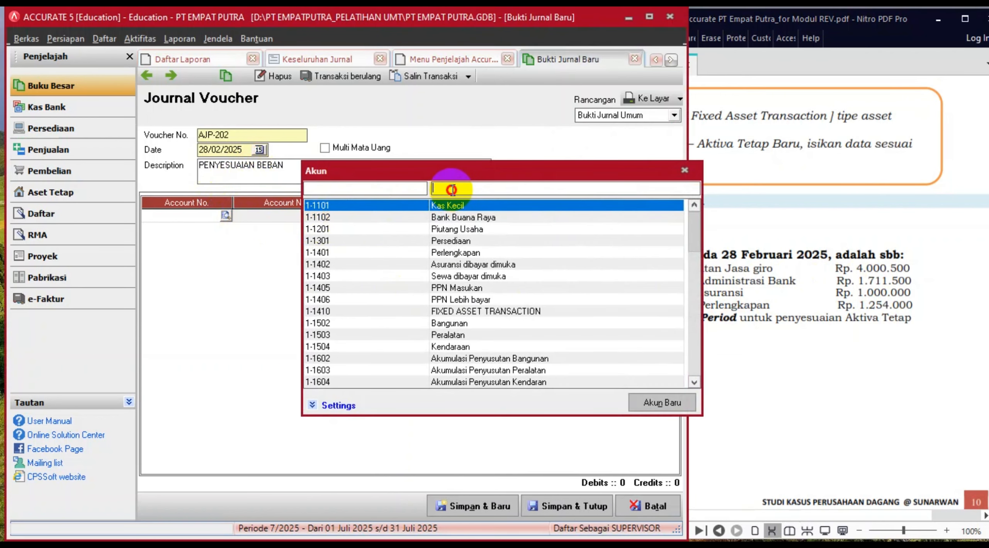
pyautogui.write('ASURA')
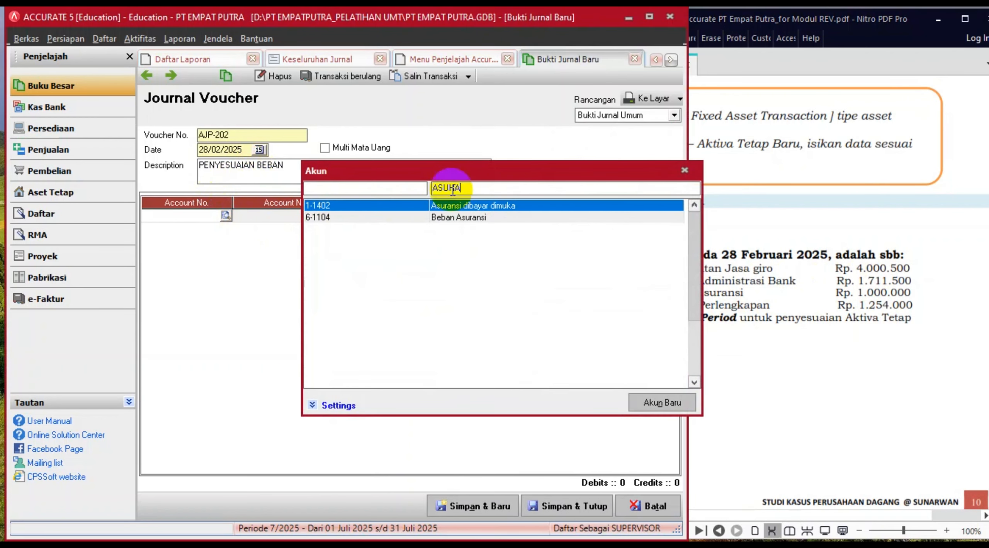
pyautogui.doubleClick(455, 219)
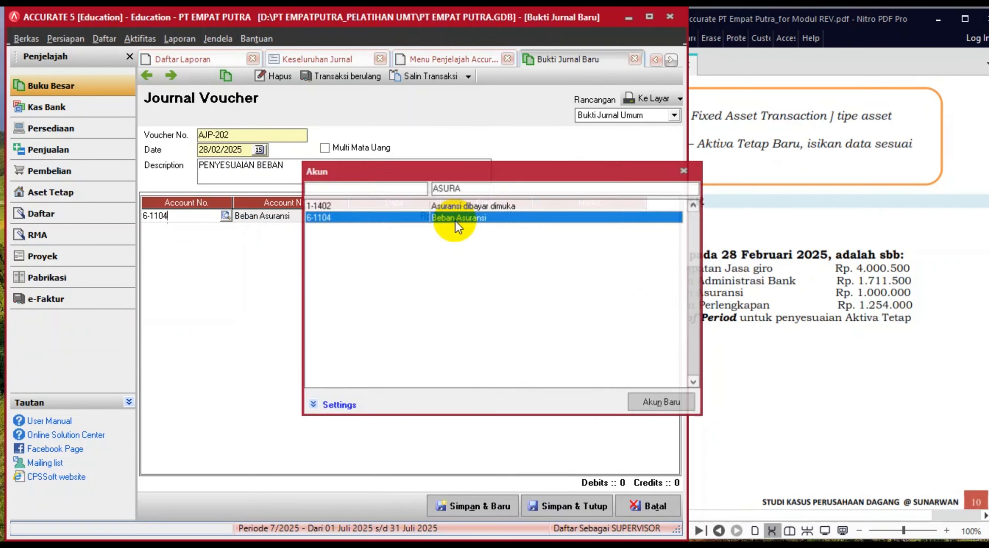
pyautogui.click(407, 216)
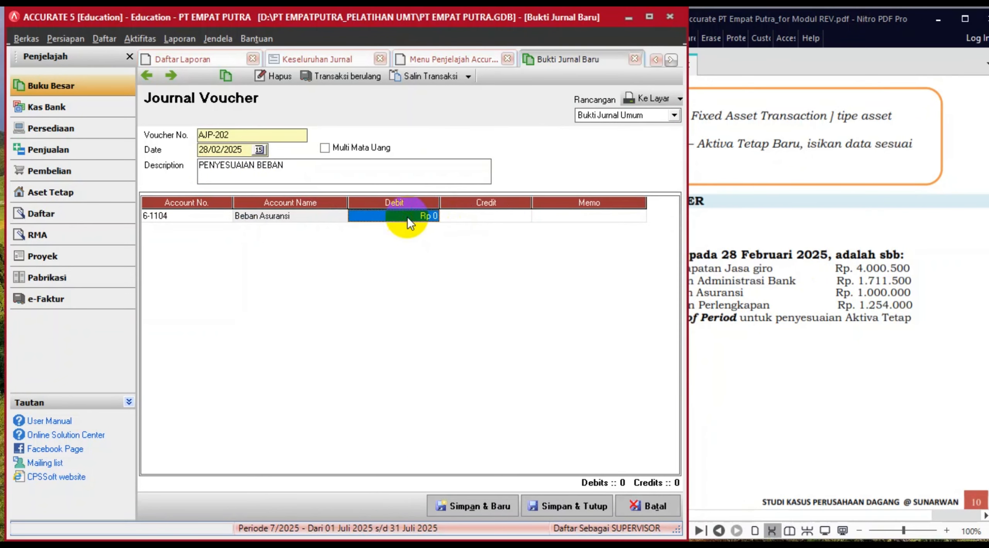
pyautogui.write('1.000.000')
pyautogui.press('Return')
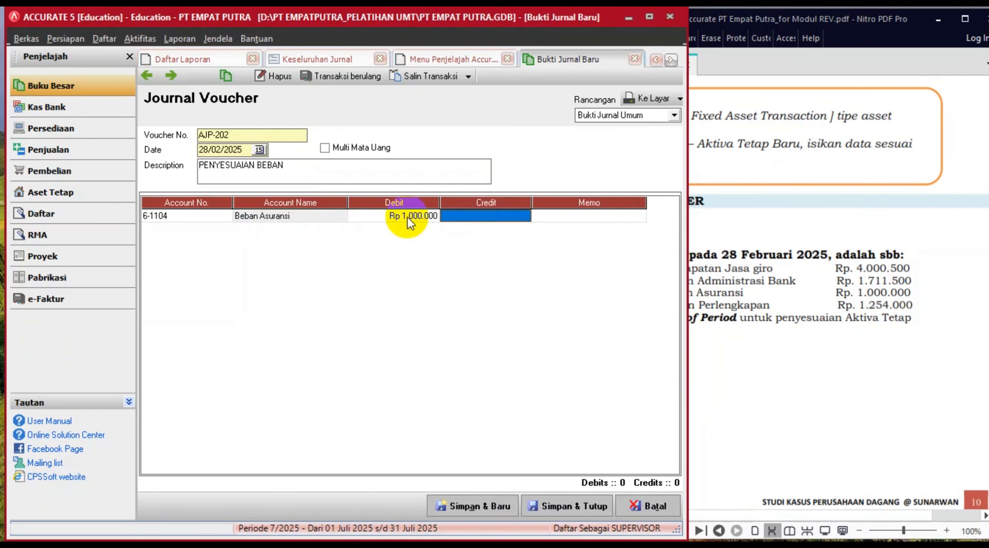
pyautogui.press('Down')
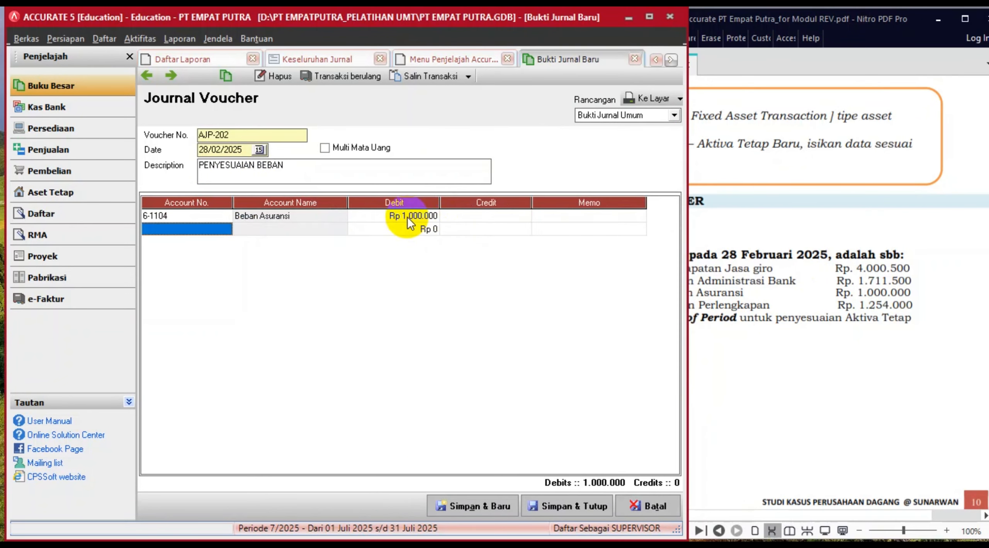
# - Add 1-1402 Asuransi dibayar dimuka as the second line to credit the insurance
pyautogui.click(192, 232)
pyautogui.click(226, 229)
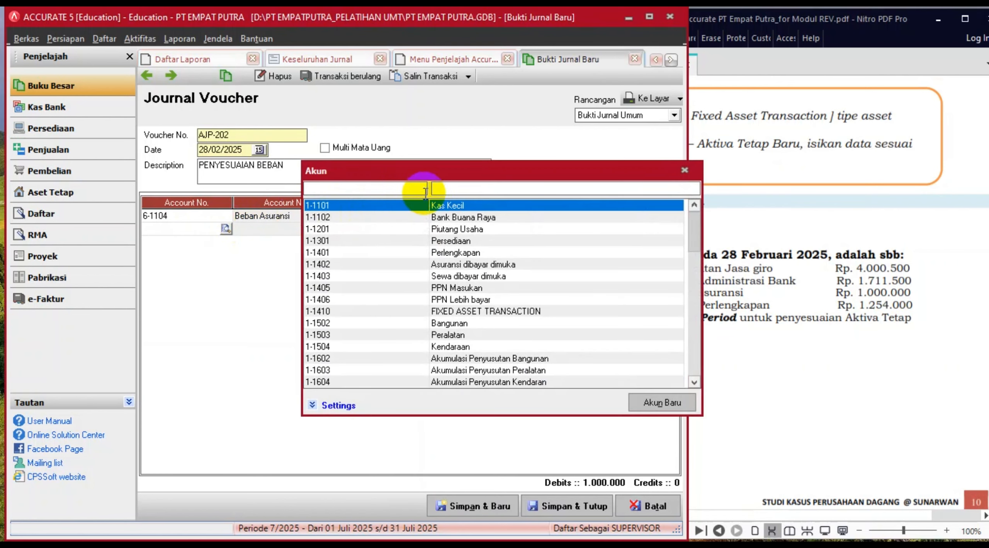
pyautogui.click(446, 188)
pyautogui.write('PERL')
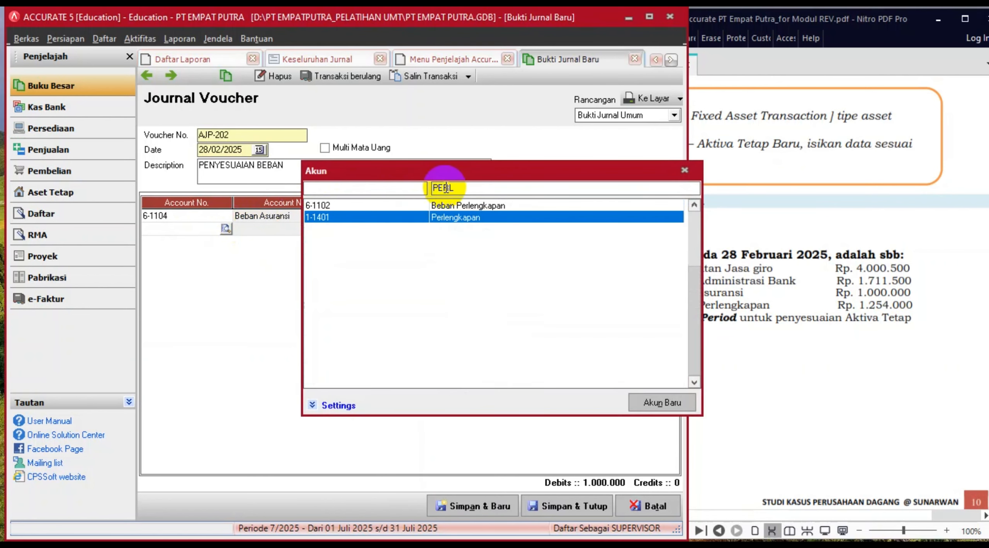
pyautogui.click(454, 217)
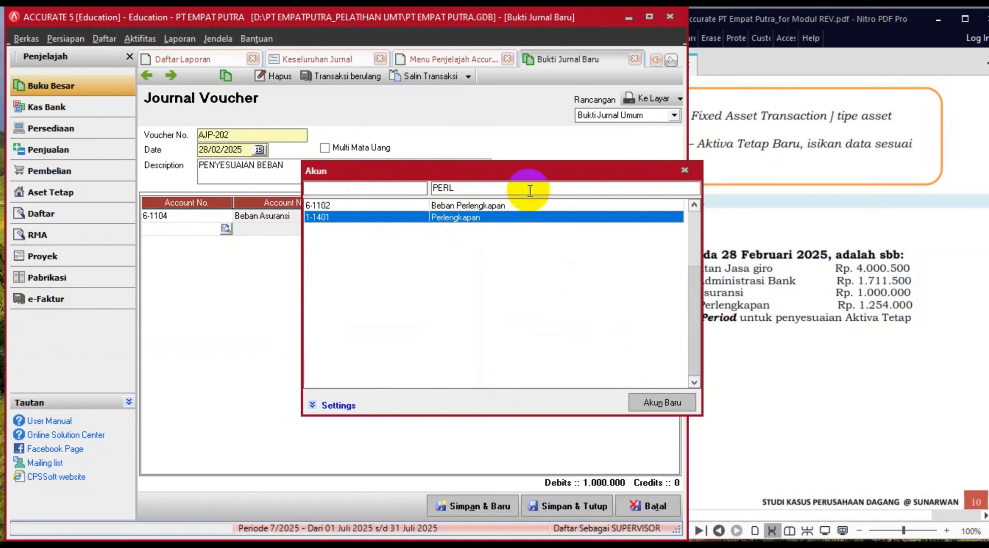
pyautogui.doubleClick(512, 190)
pyautogui.write('ASUR')
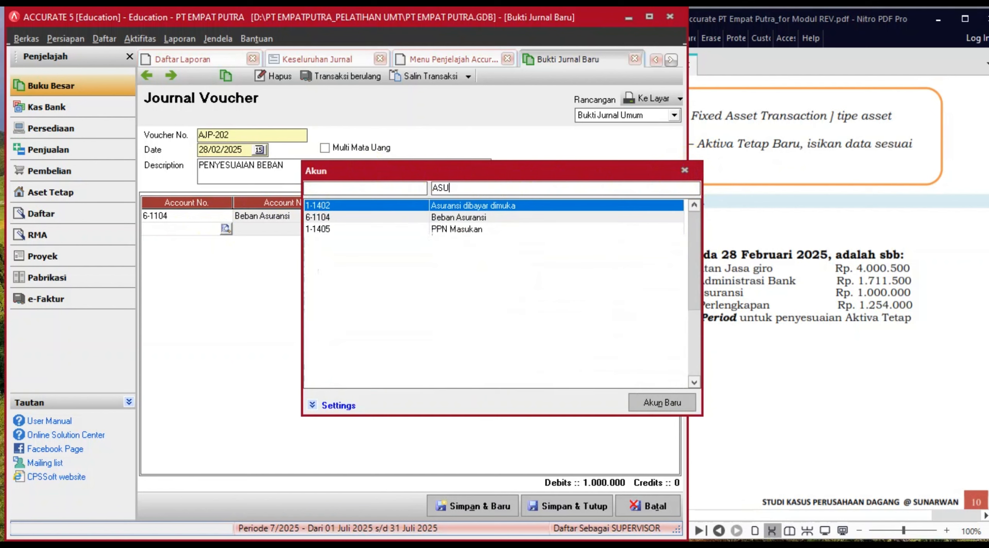
pyautogui.doubleClick(439, 204)
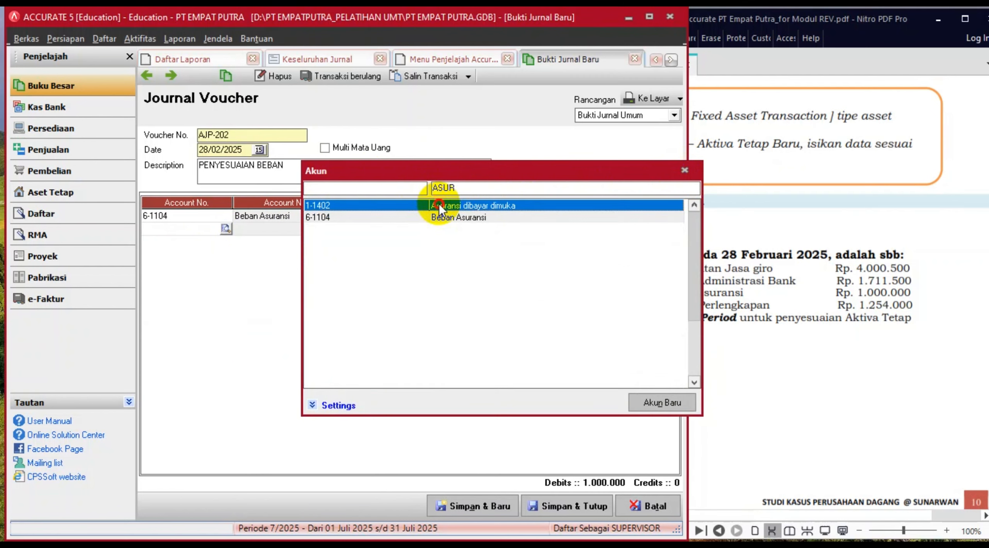
pyautogui.click(543, 228)
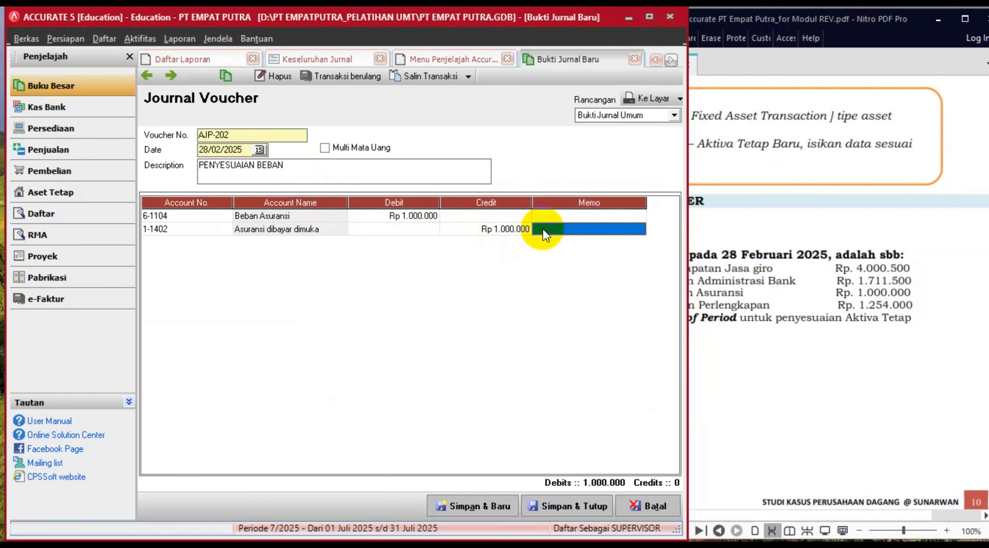
pyautogui.press('Return')
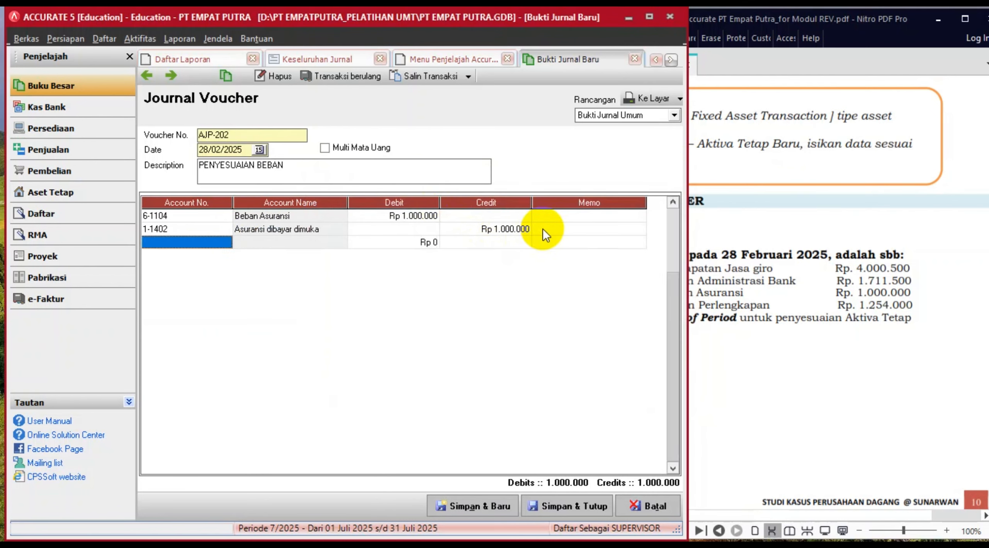
# - Add 6-1102 Beban Perlengkapan as the third line with a debit of 1.254.000
pyautogui.click(221, 242)
pyautogui.click(226, 241)
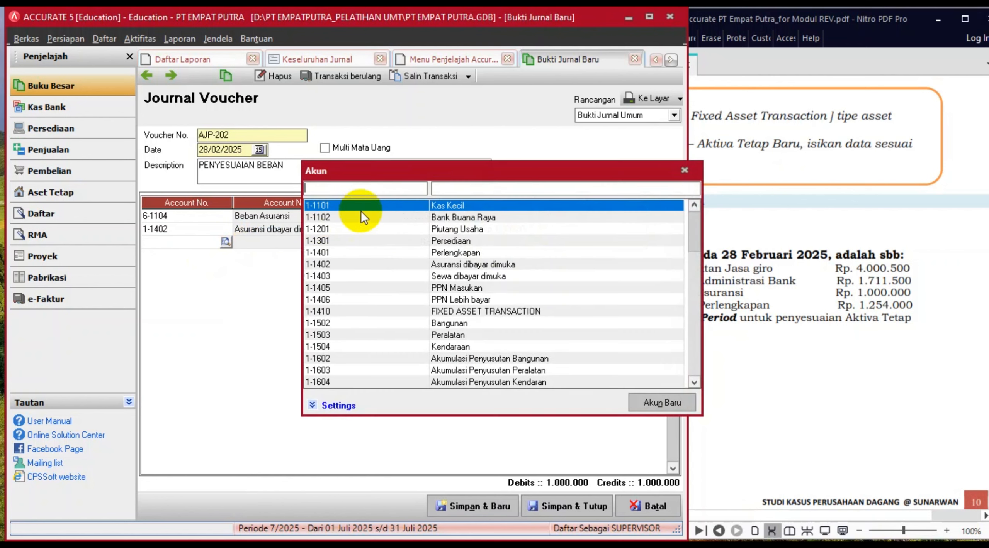
pyautogui.write('PERL')
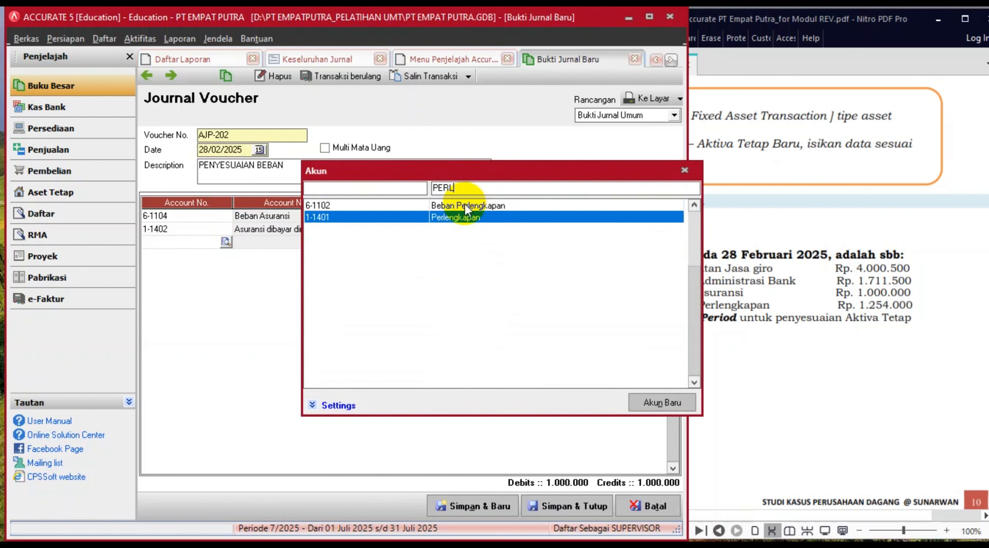
pyautogui.doubleClick(465, 205)
pyautogui.click(405, 239)
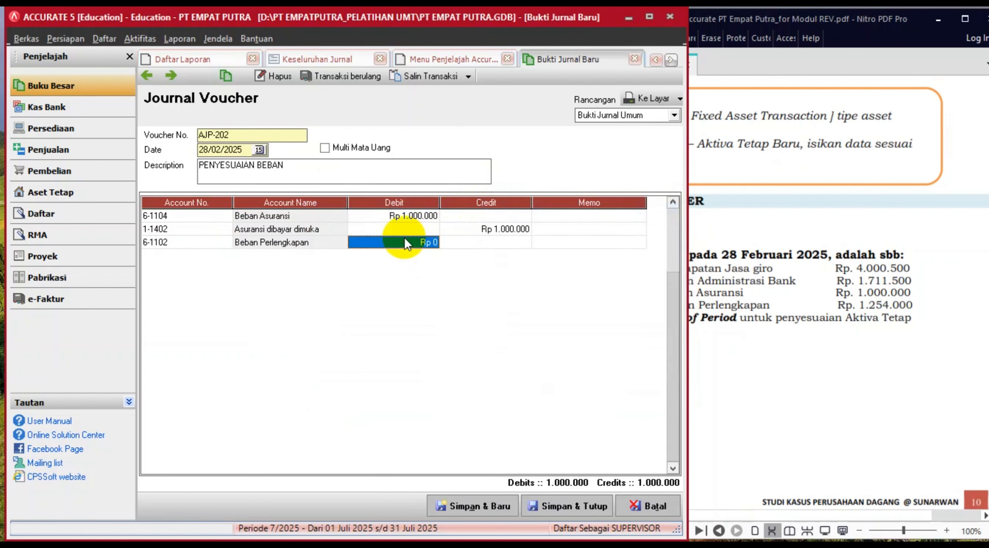
pyautogui.write('125')
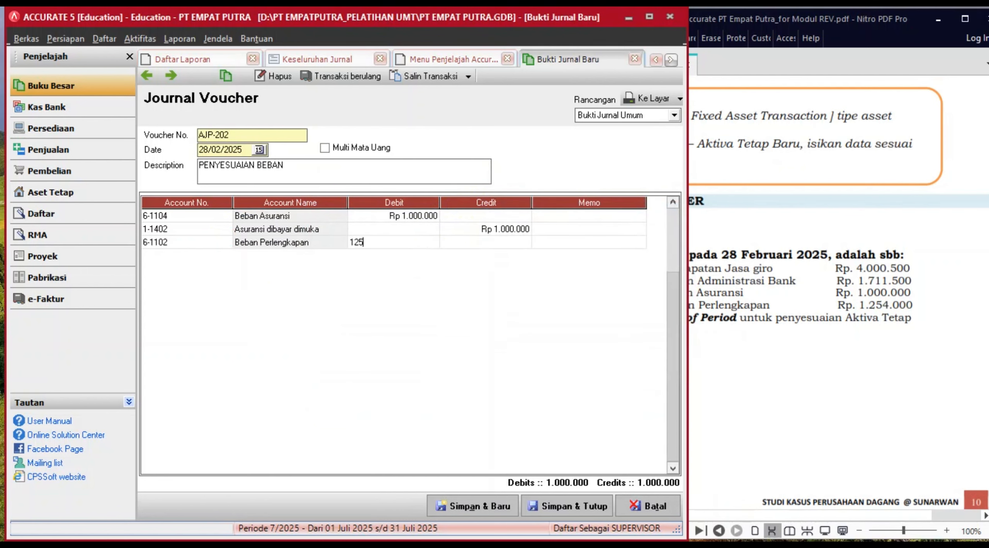
pyautogui.write('4000')
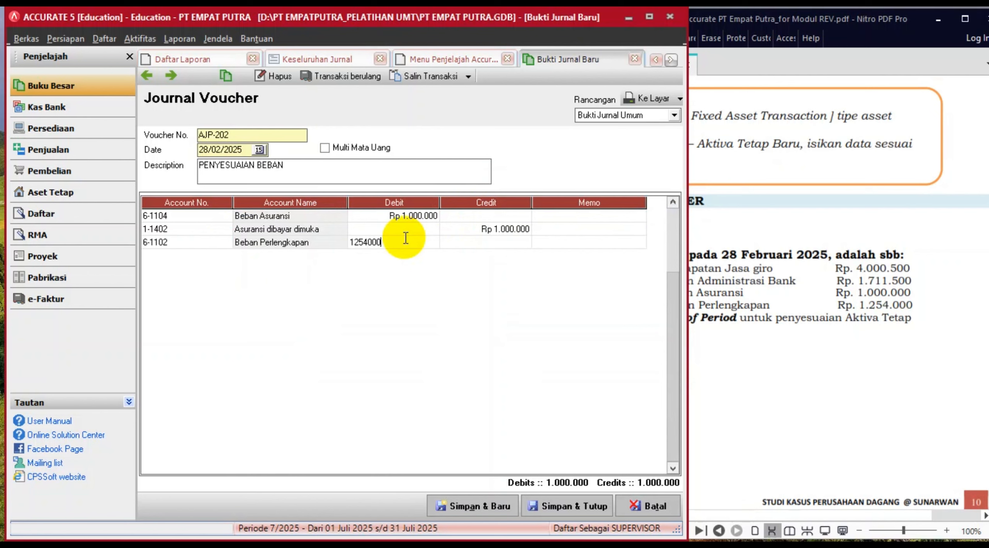
pyautogui.press('Return')
pyautogui.press('Return')
pyautogui.press('Return')
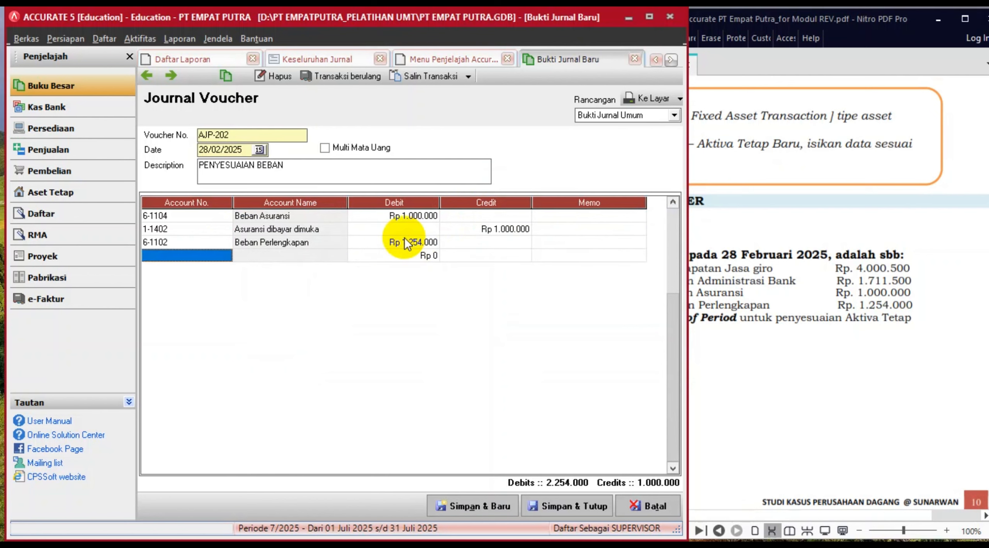
# - Credit 1-1401 Perlengkapan on the fourth line and save the balanced AJP-202 voucher
pyautogui.click(207, 258)
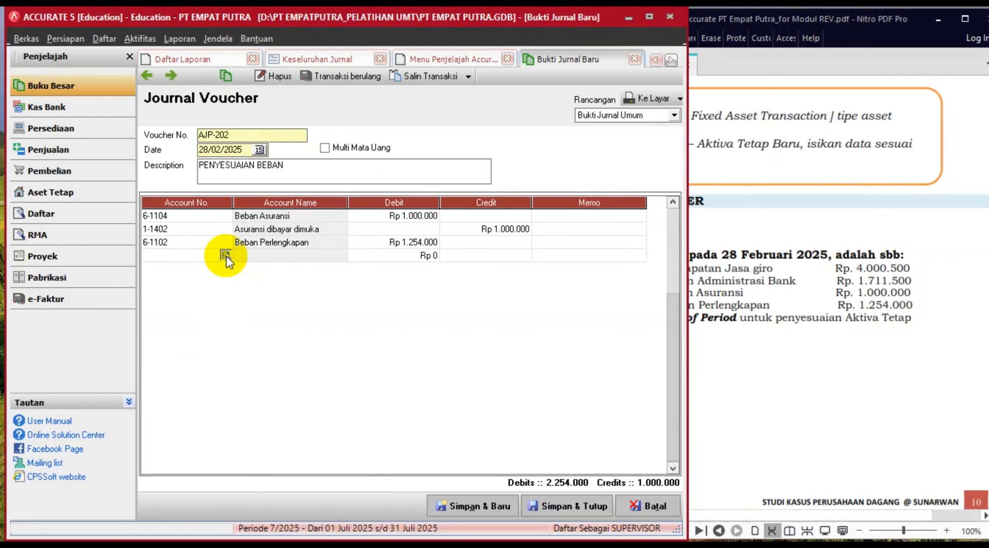
pyautogui.click(226, 255)
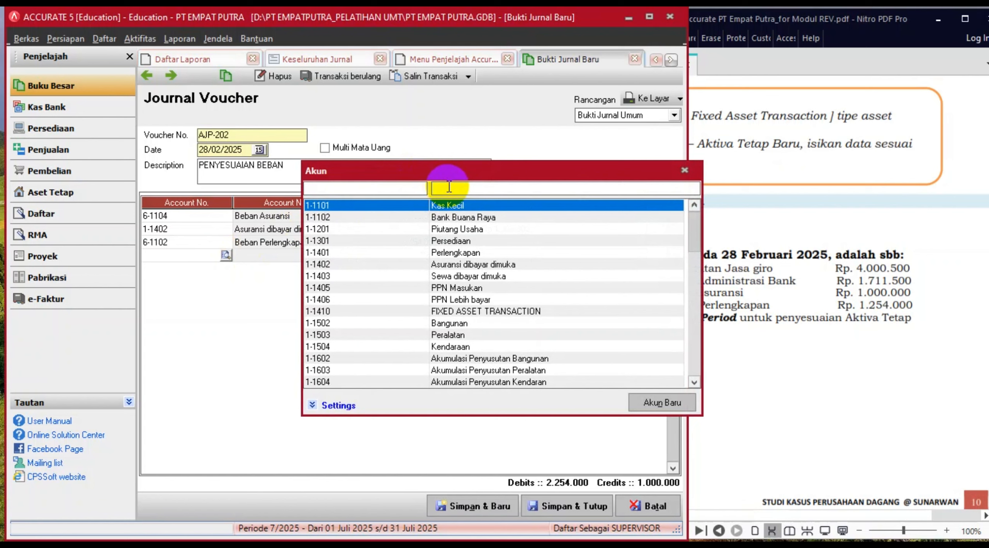
pyautogui.write('PERLE')
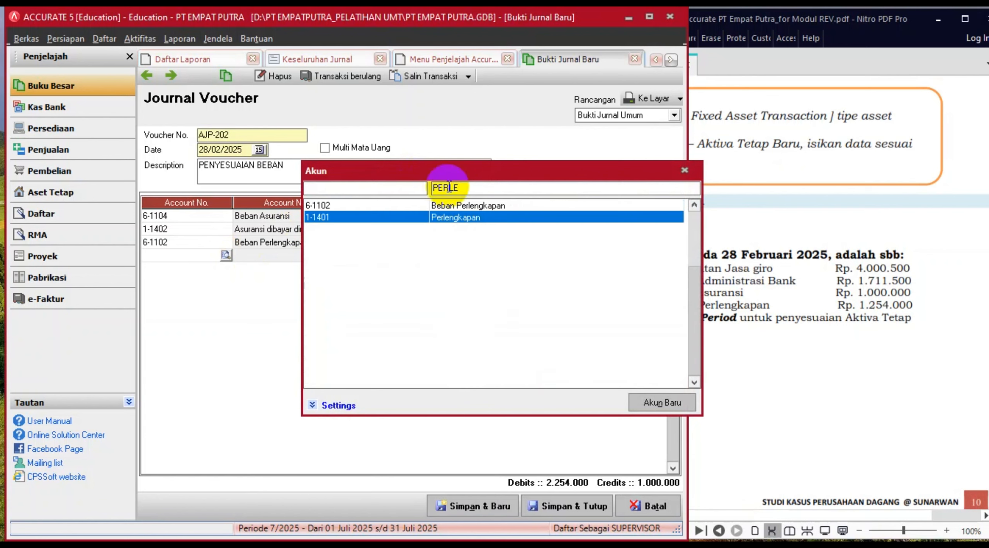
pyautogui.doubleClick(436, 216)
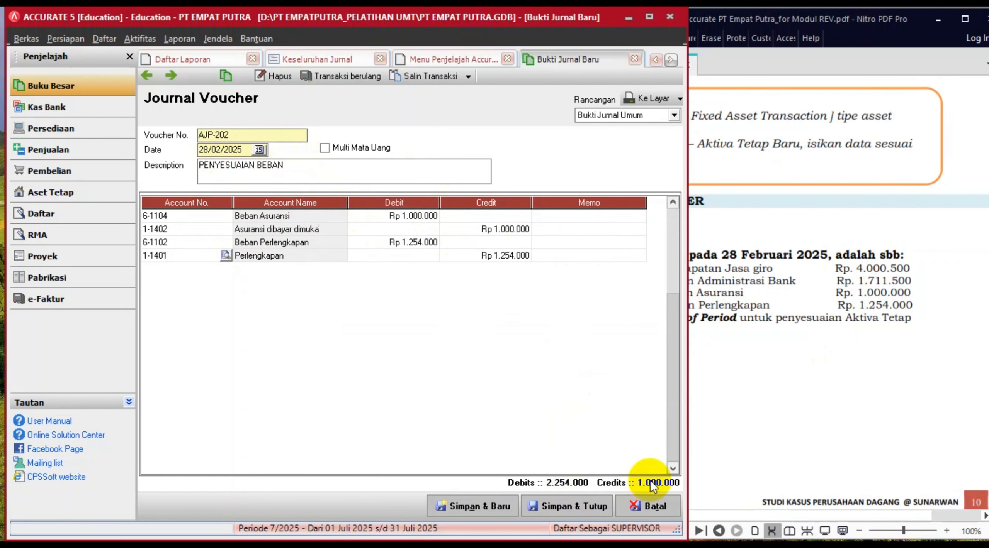
pyautogui.click(393, 255)
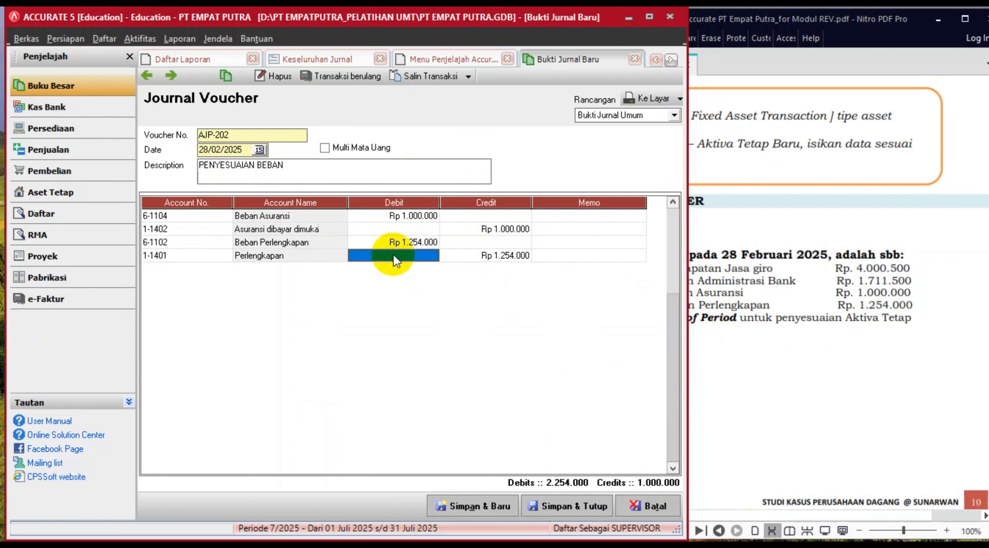
pyautogui.press('Tab')
pyautogui.press('Tab')
pyautogui.press('Tab')
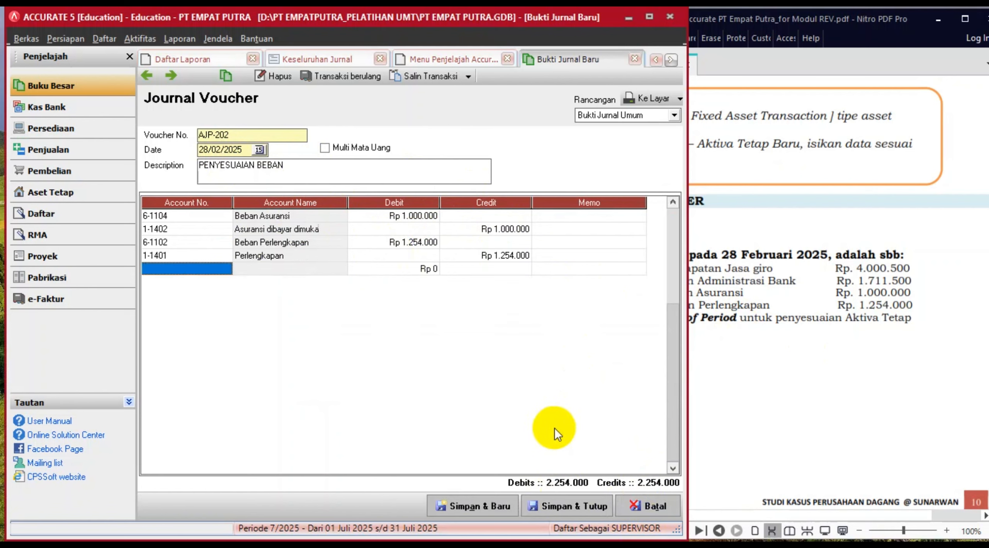
pyautogui.click(566, 506)
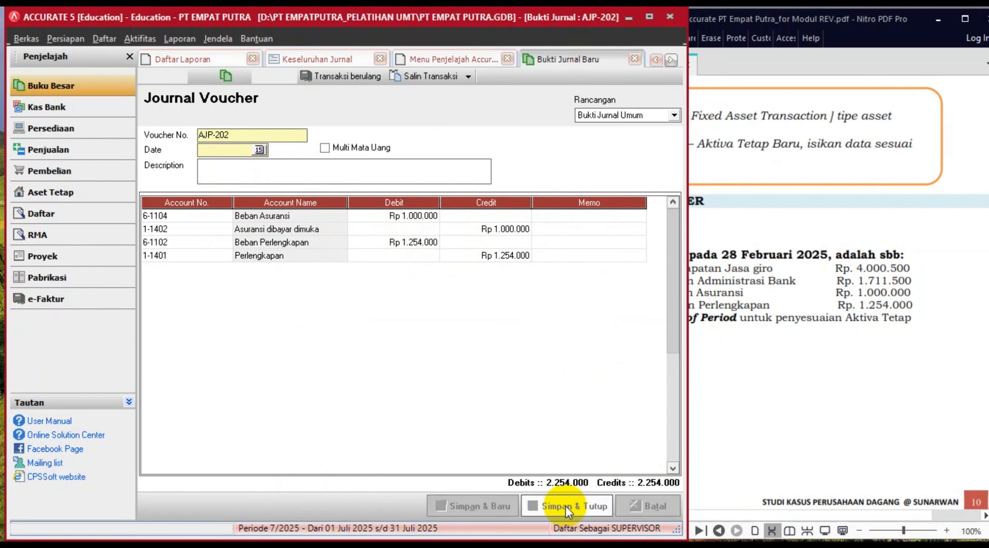
pyautogui.click(844, 411)
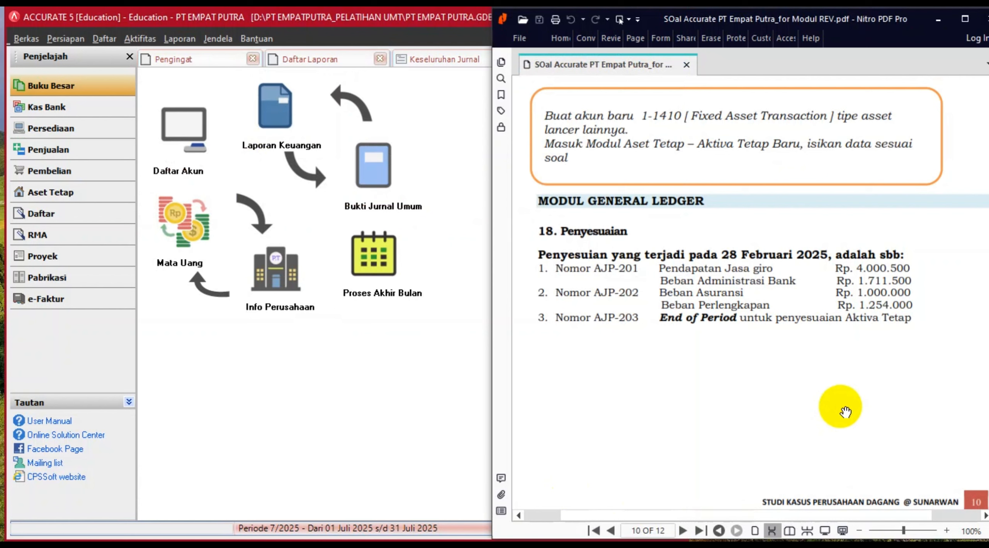
# - Run the month-end process for Februari 2025 on the Rupiah currency
pyautogui.click(141, 40)
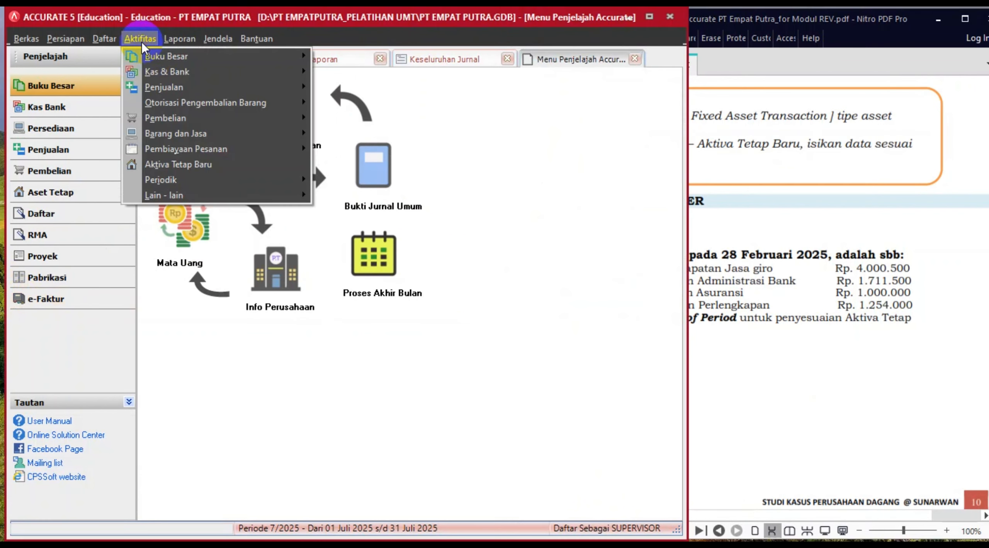
pyautogui.moveTo(152, 180)
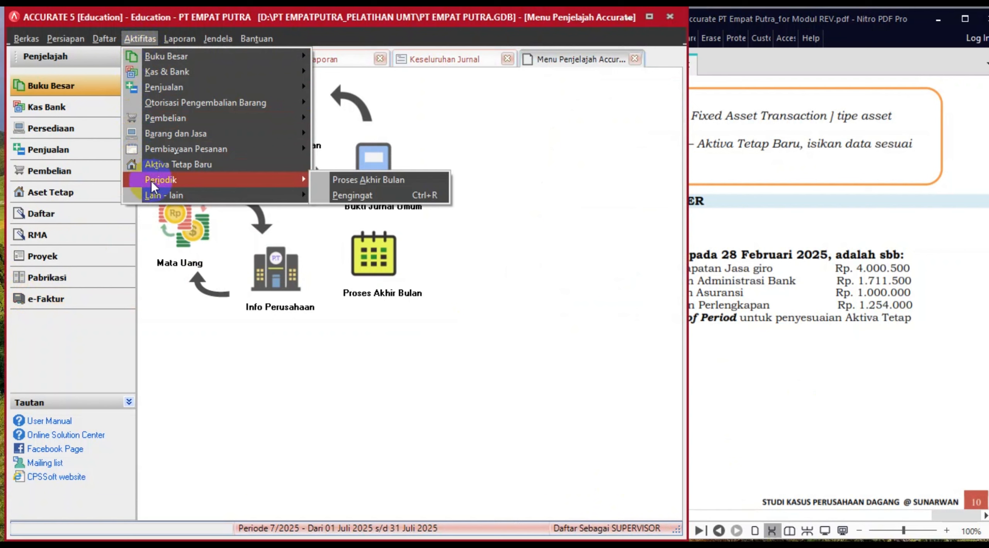
pyautogui.click(340, 180)
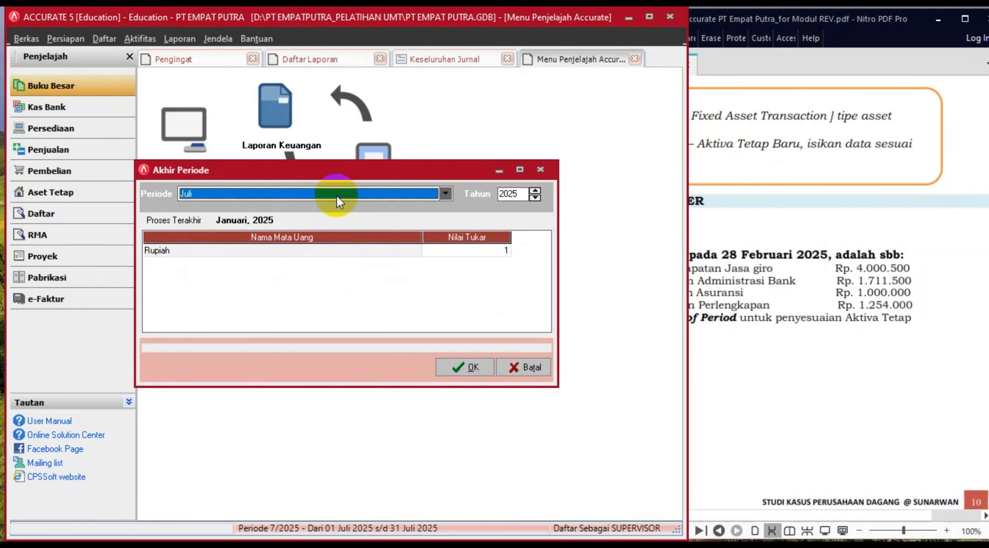
pyautogui.click(337, 196)
pyautogui.scroll(1, 425, 216)
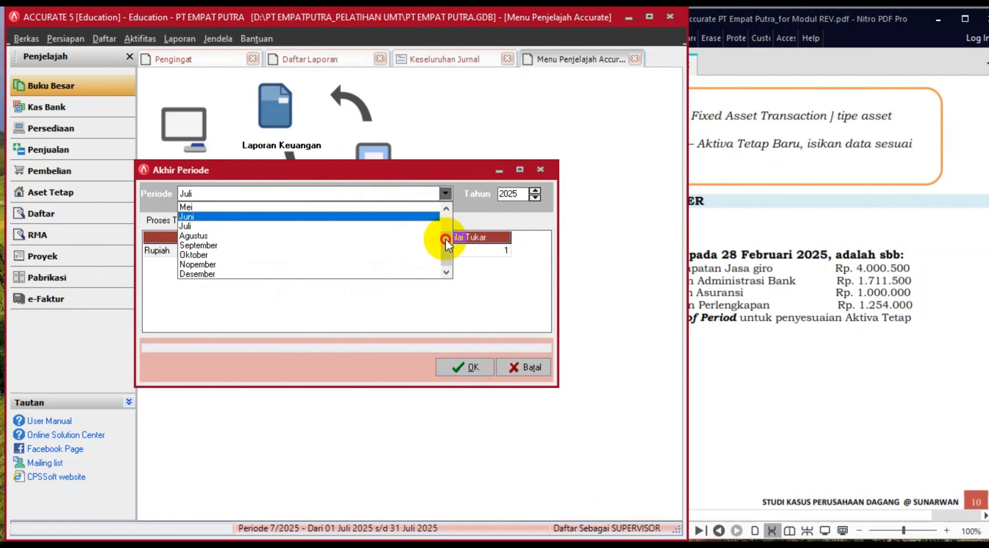
pyautogui.moveTo(445, 239); pyautogui.dragTo(445, 207)
pyautogui.click(299, 221)
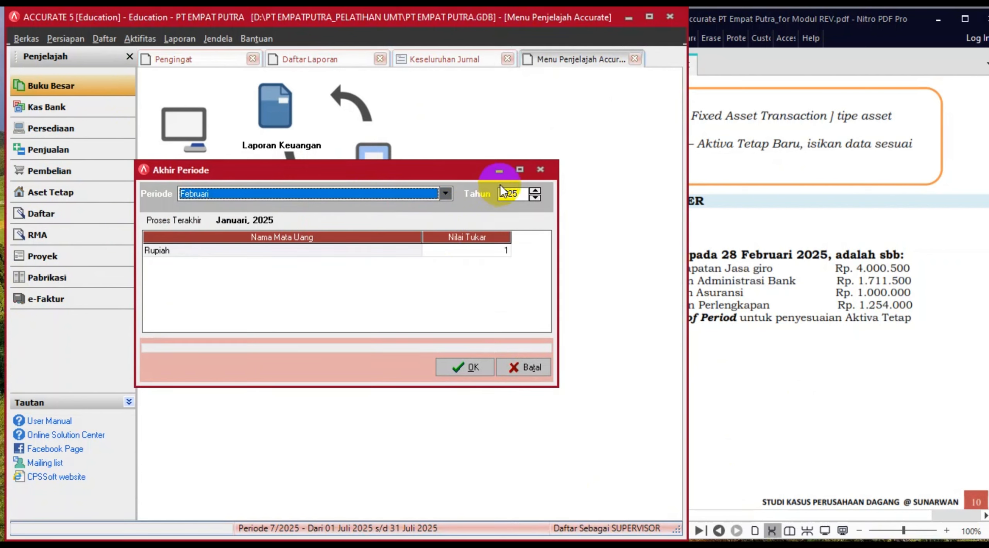
pyautogui.click(166, 251)
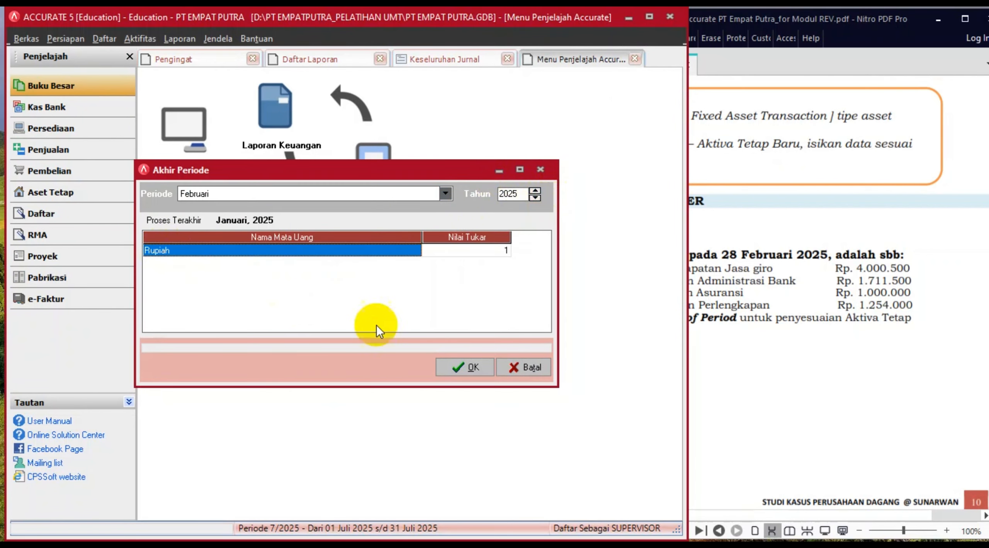
pyautogui.click(463, 369)
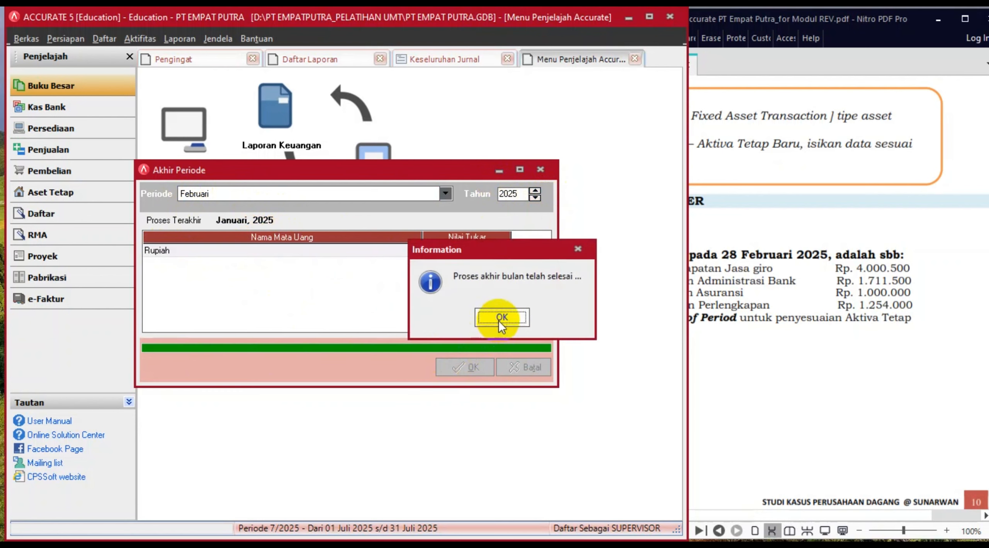
pyautogui.click(499, 320)
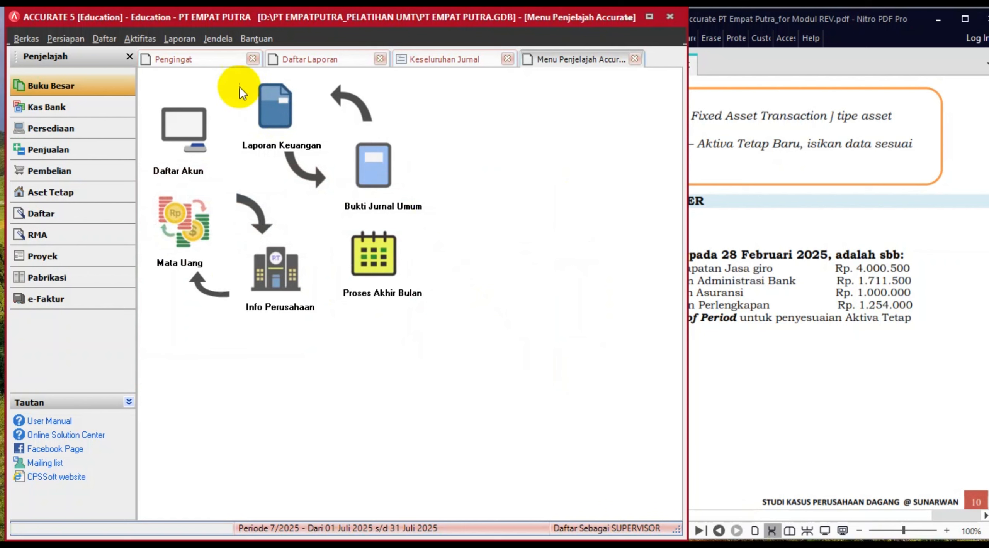
# - Generate the Neraca (Standar) balance sheet as of 28/02/2025, review it, and return to Daftar Laporan
pyautogui.click(184, 38)
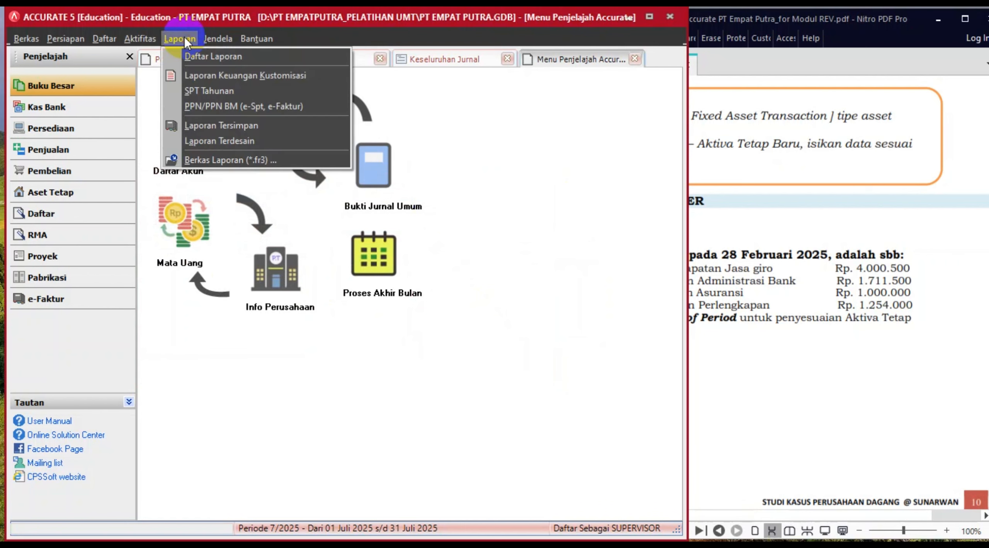
pyautogui.click(192, 58)
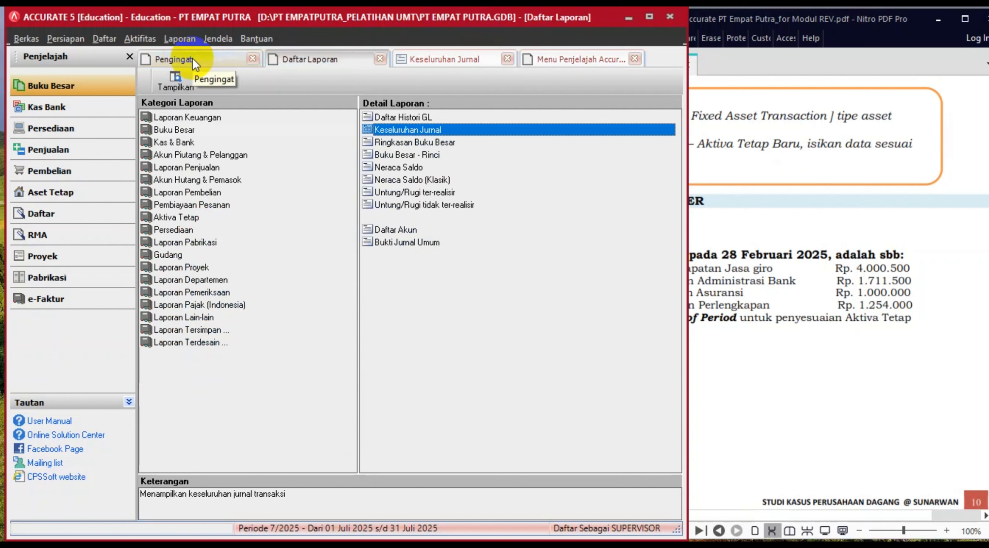
pyautogui.click(202, 117)
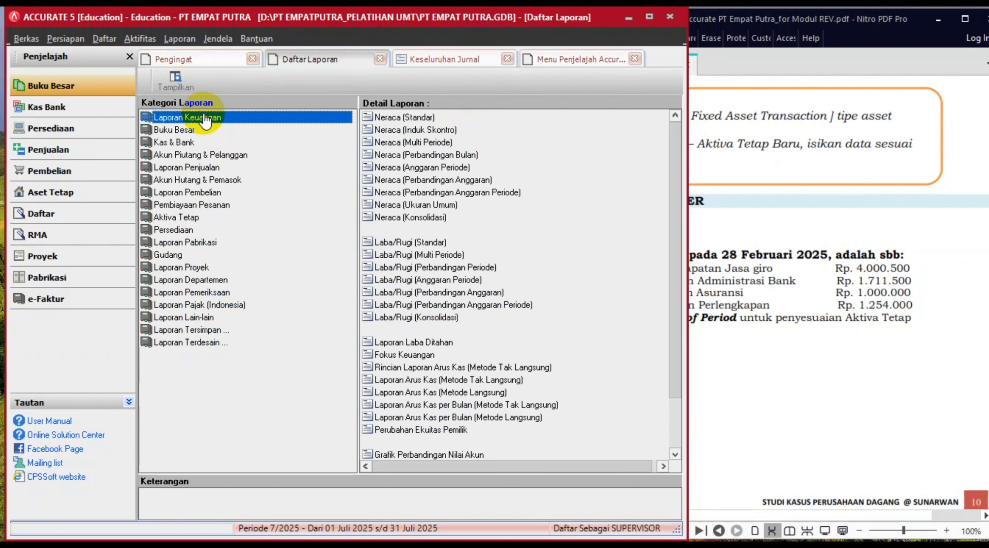
pyautogui.click(426, 117)
pyautogui.doubleClick(426, 117)
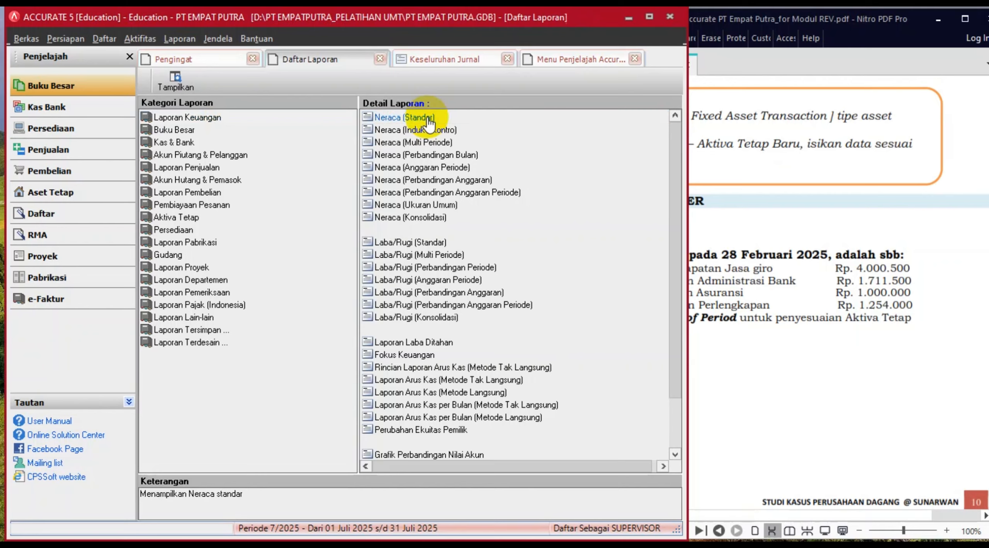
pyautogui.moveTo(450, 166); pyautogui.dragTo(375, 169)
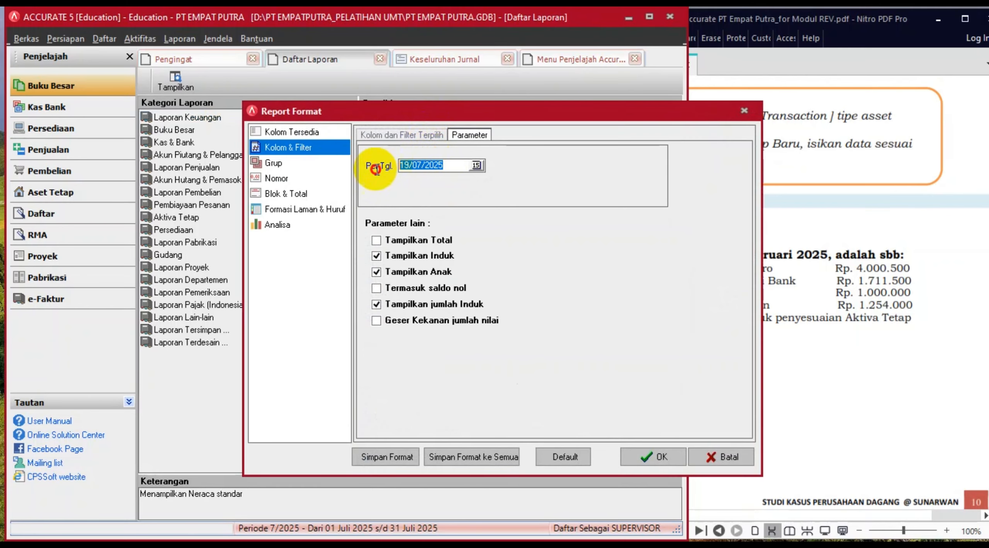
pyautogui.write('28/02/2')
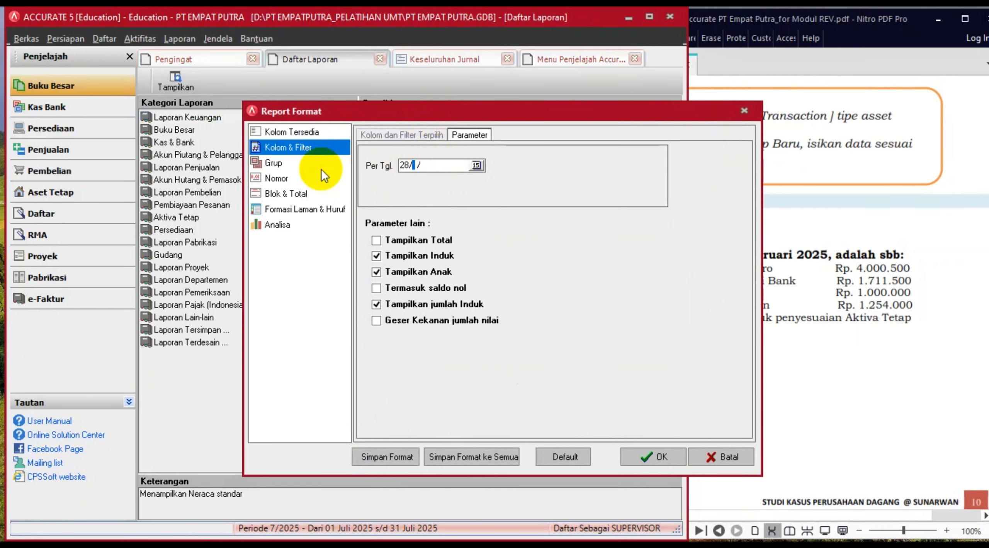
pyautogui.write('025')
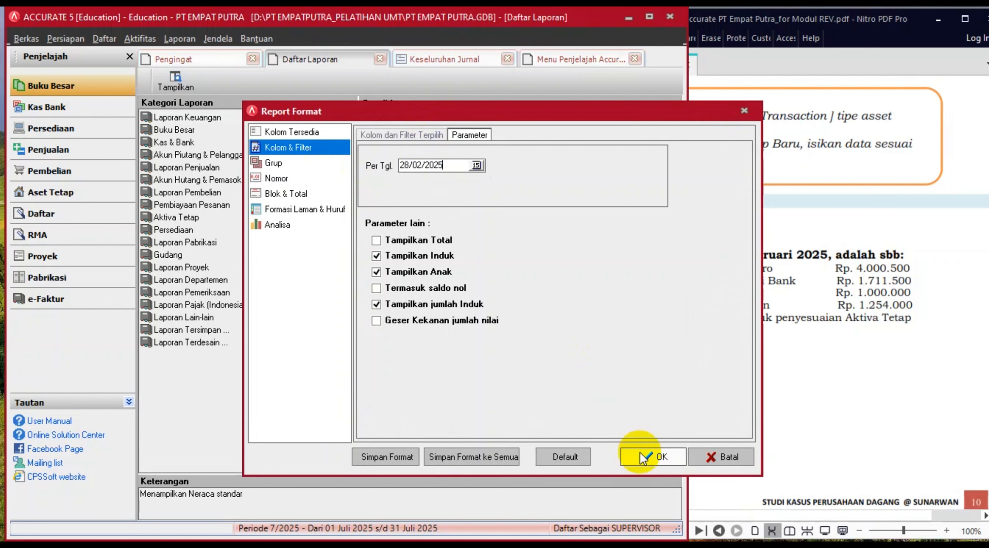
pyautogui.click(654, 458)
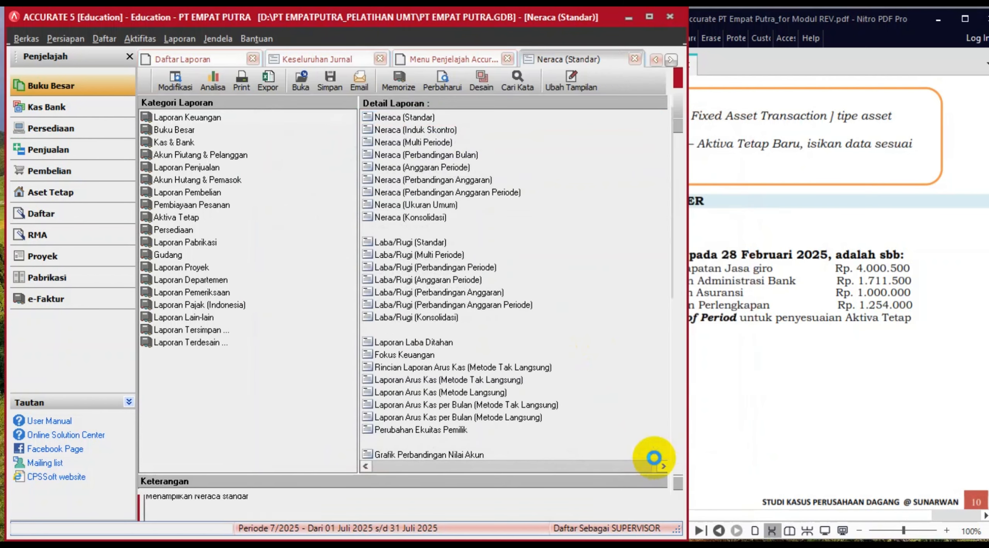
pyautogui.scroll(-3, 657, 452)
pyautogui.scroll(-4, 659, 452)
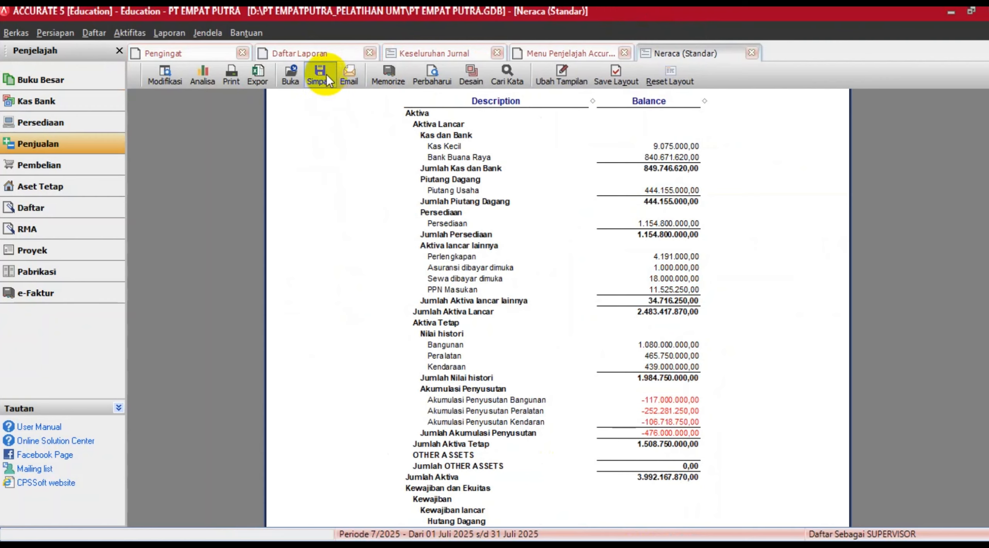
pyautogui.click(323, 54)
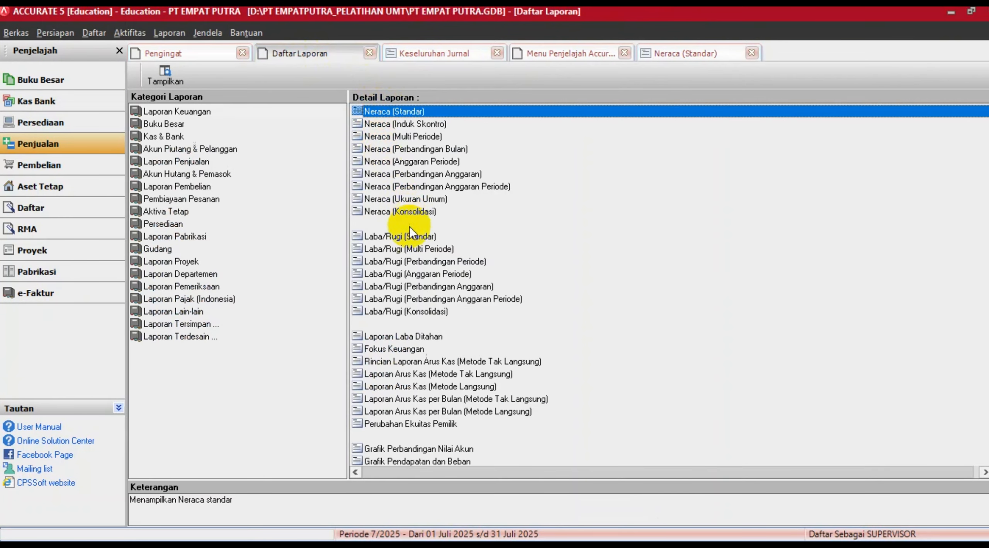
# - Generate the Laba/Rugi (Standar) for 01/02/2025 to 28/02/2025, review it, then bring up the PDF
pyautogui.click(409, 237)
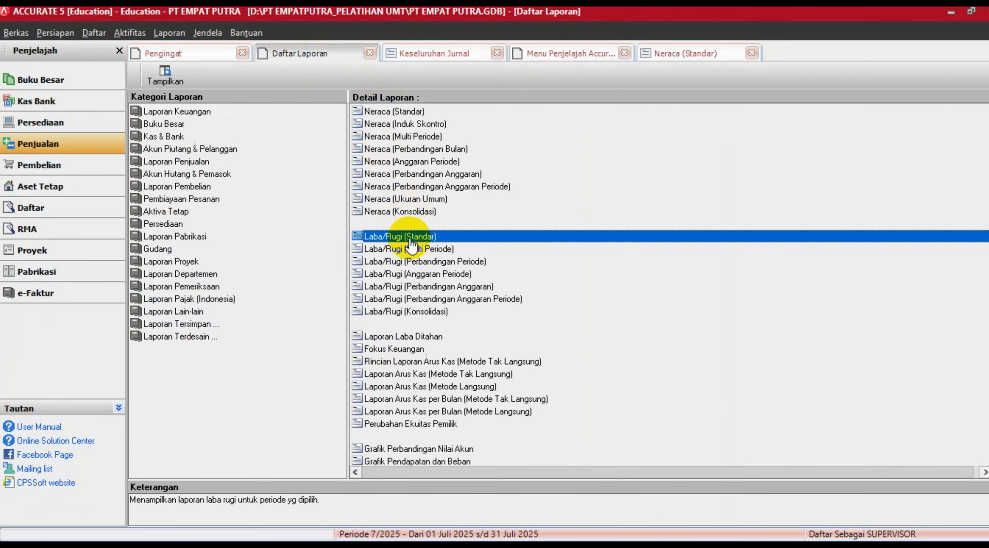
pyautogui.doubleClick(409, 236)
pyautogui.doubleClick(457, 166)
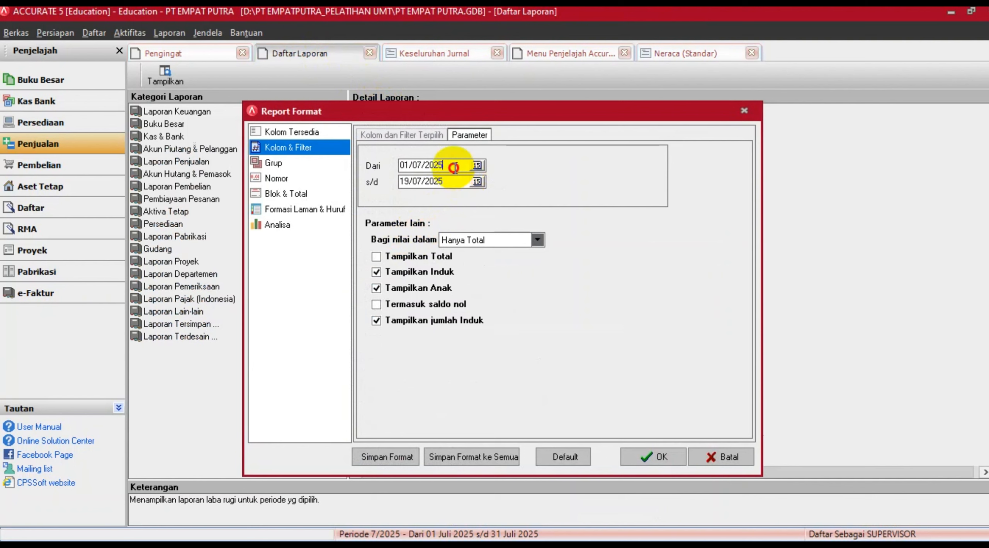
pyautogui.write('0')
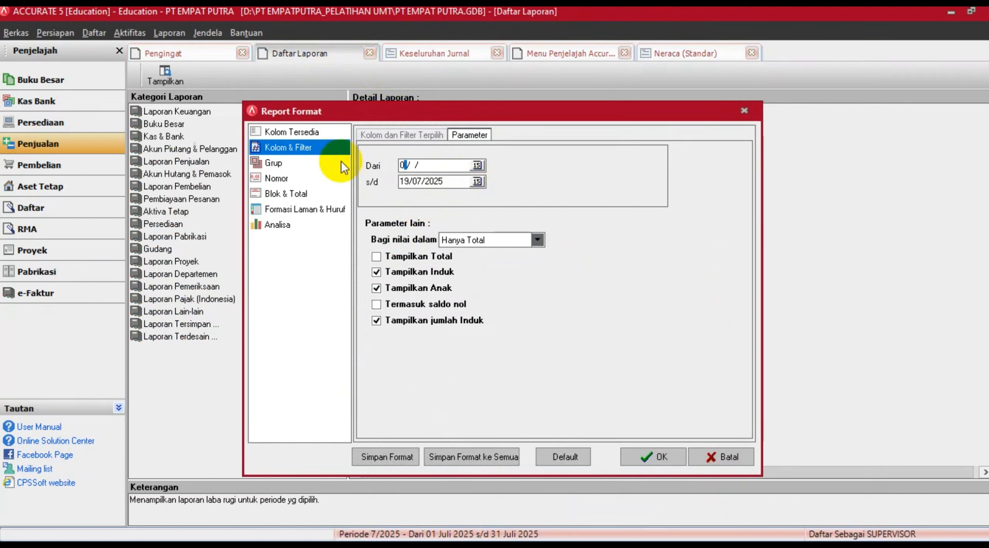
pyautogui.write('1/02/2025')
pyautogui.press('Tab')
pyautogui.write('28/02/20')
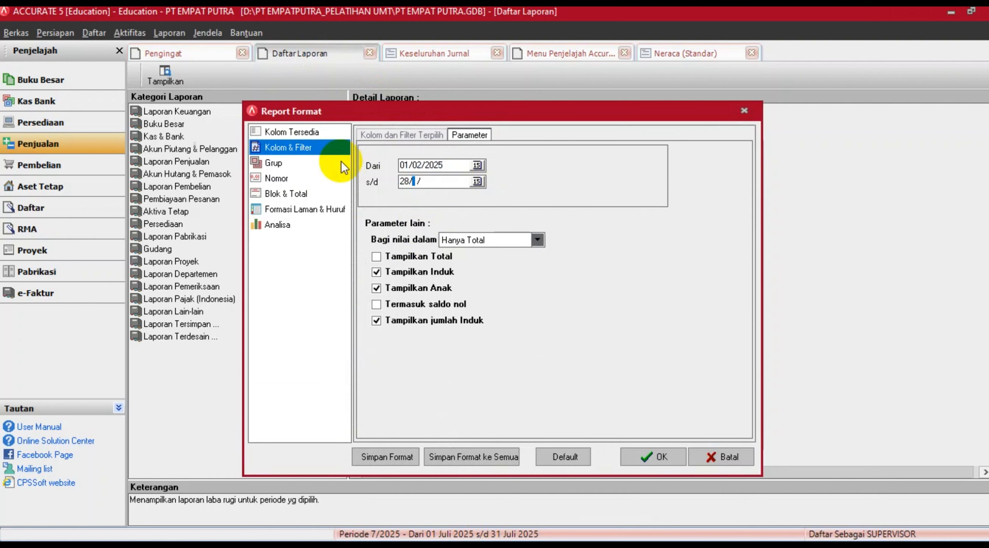
pyautogui.write('25')
pyautogui.click(650, 460)
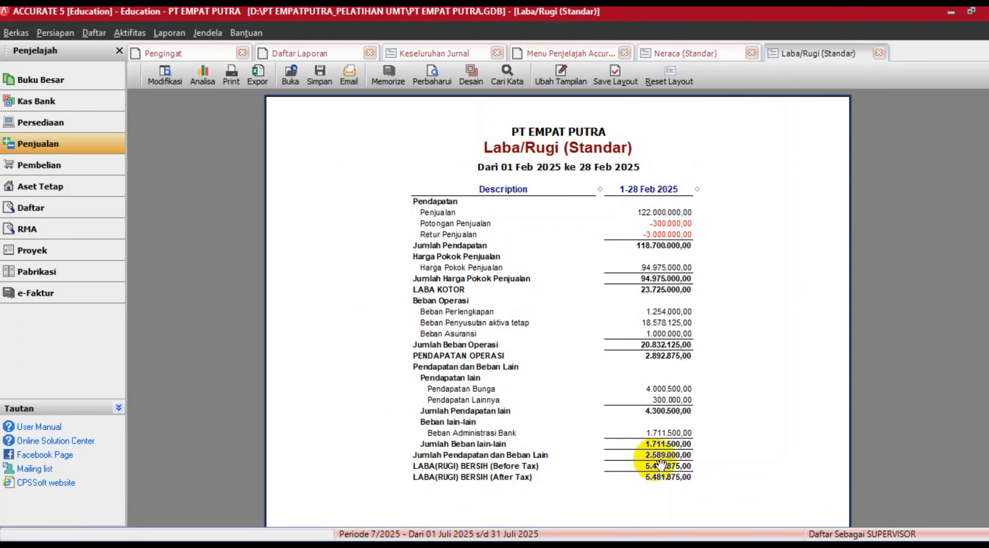
pyautogui.scroll(-2, 659, 465)
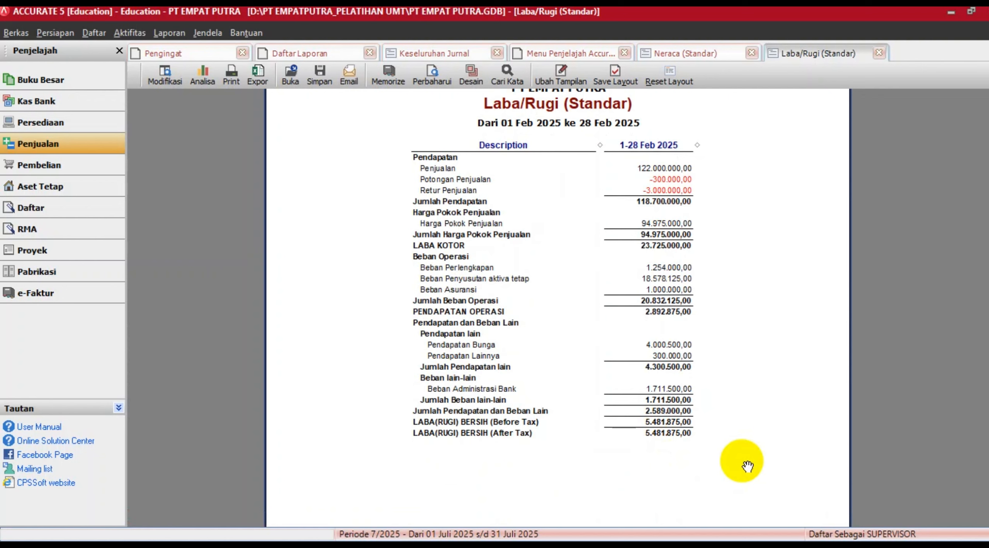
pyautogui.scroll(2, 626, 426)
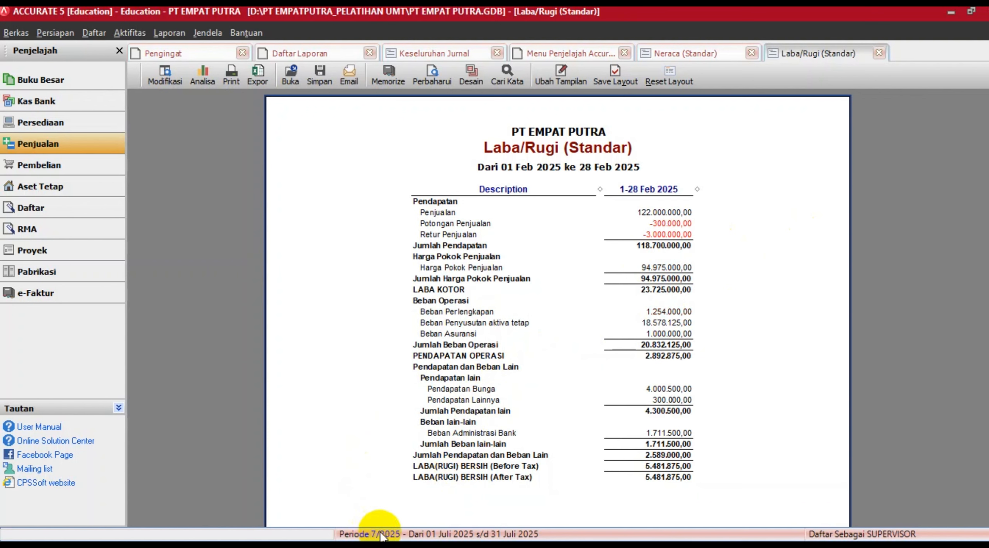
pyautogui.click(548, 546)
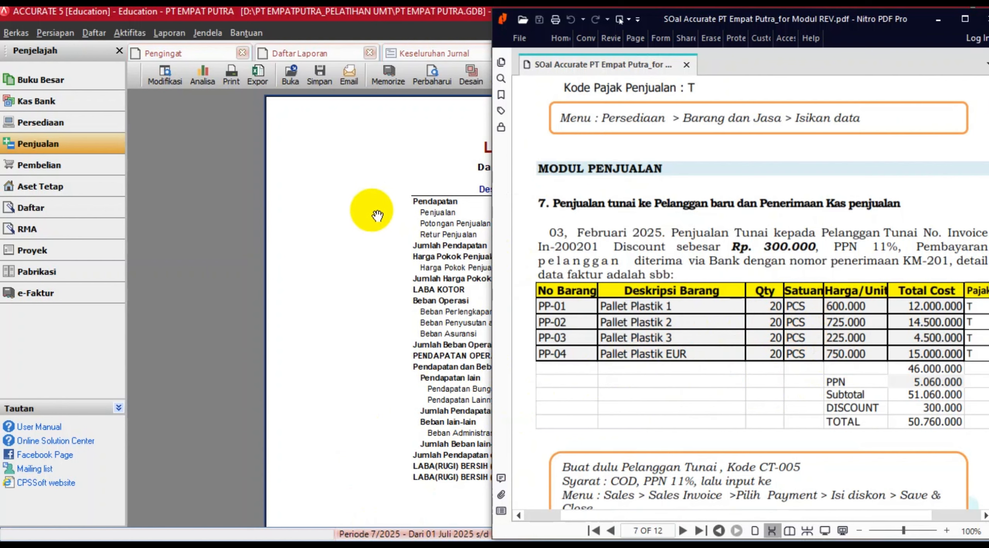
# - Scroll the Nitro PDF to the Neraca (Standar) balance sheet dated 28 Feb 2025 on pages 11–12
pyautogui.scroll(-10, 819, 279)
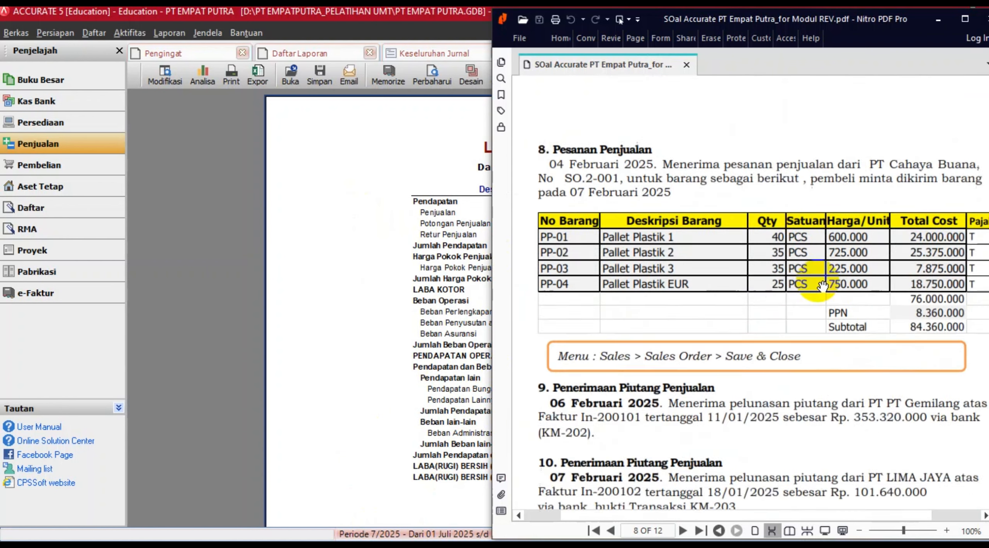
pyautogui.scroll(-5, 778, 266)
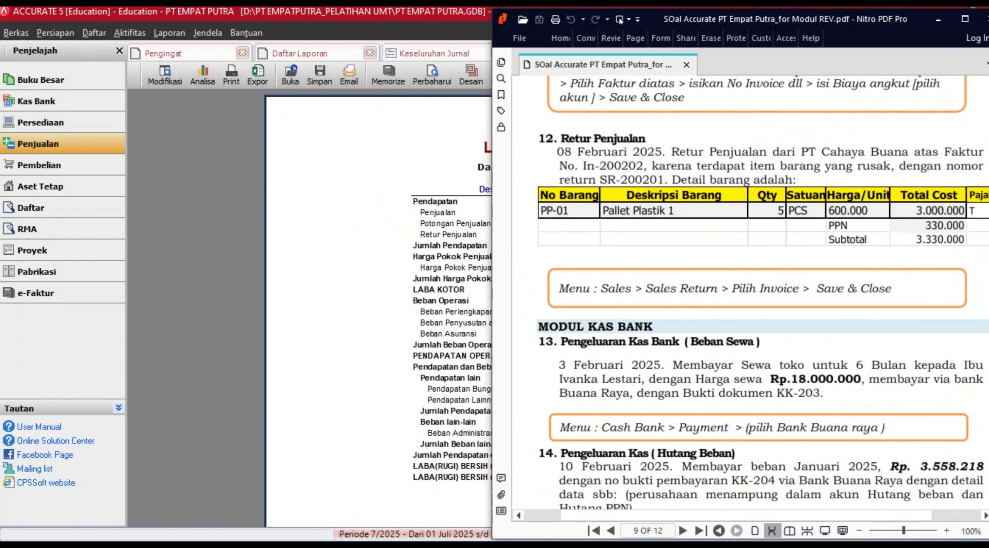
pyautogui.scroll(-15, 749, 294)
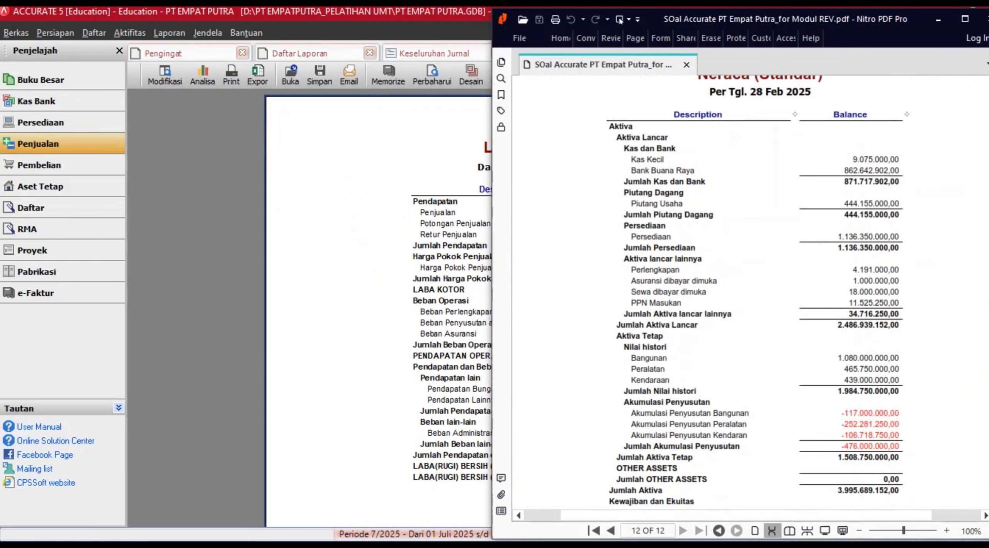
pyautogui.scroll(-5, 749, 293)
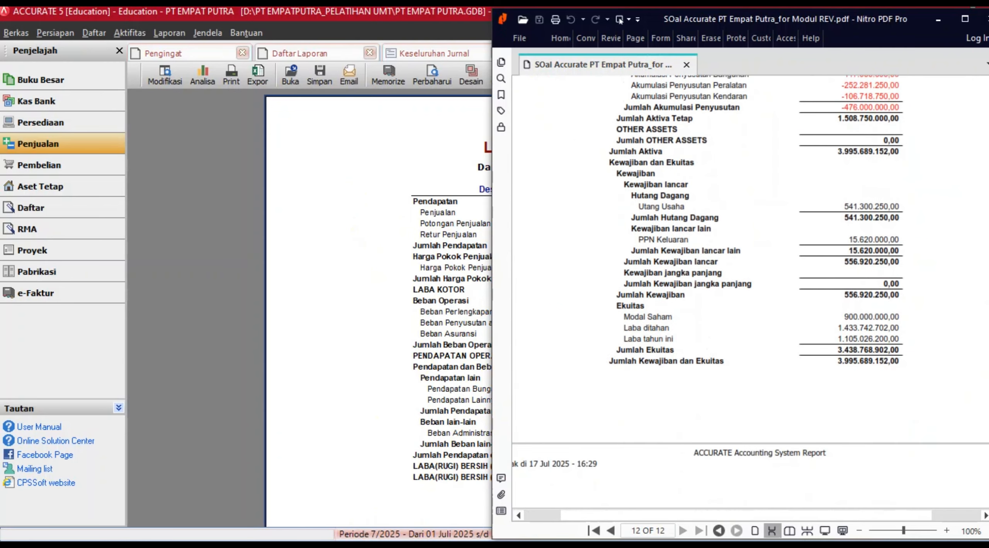
pyautogui.scroll(10, 749, 293)
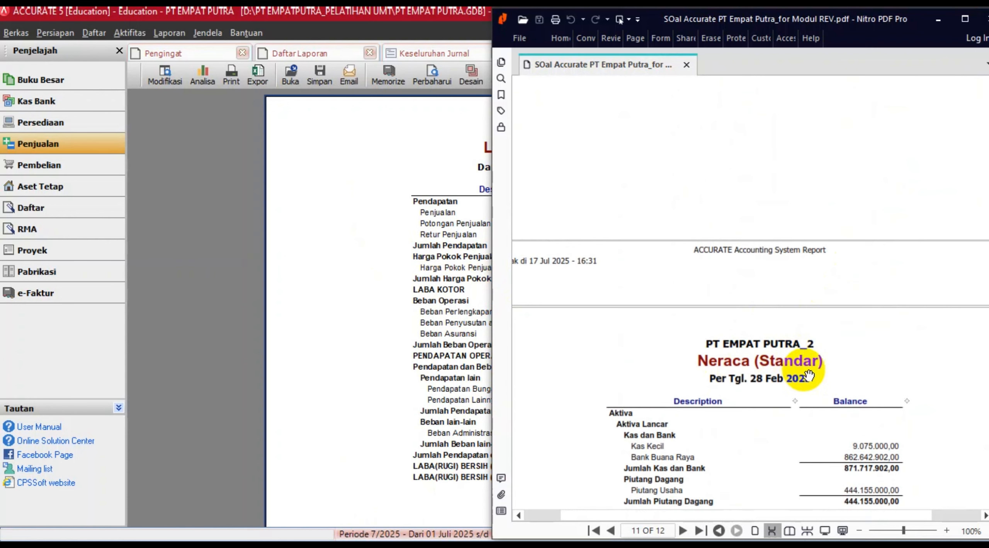
pyautogui.scroll(-3, 818, 381)
pyautogui.scroll(-7, 819, 380)
pyautogui.scroll(9, 599, 374)
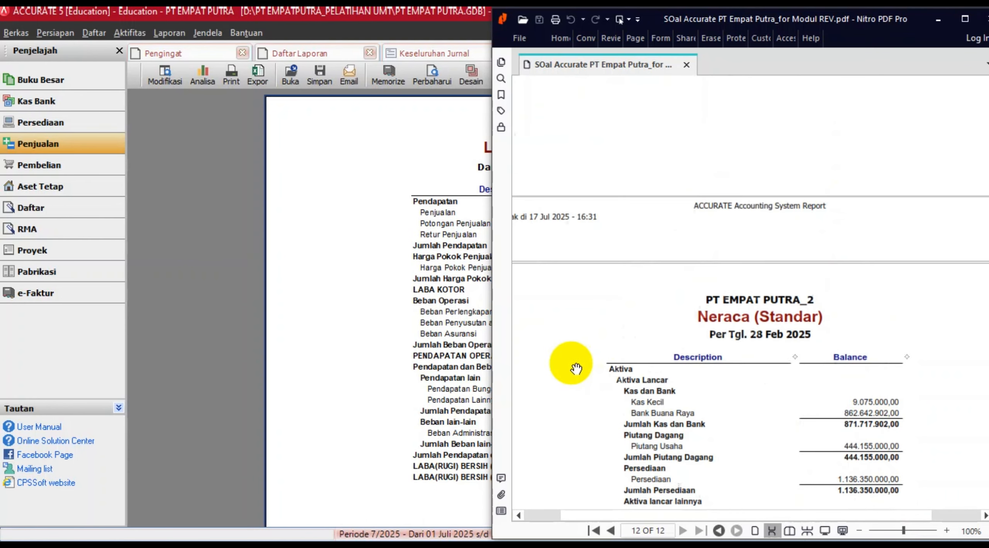
# - Compare with the PDF, ending with Accurate's February Laba/Rugi report (net profit 5.481.875,00) in front
pyautogui.click(335, 288)
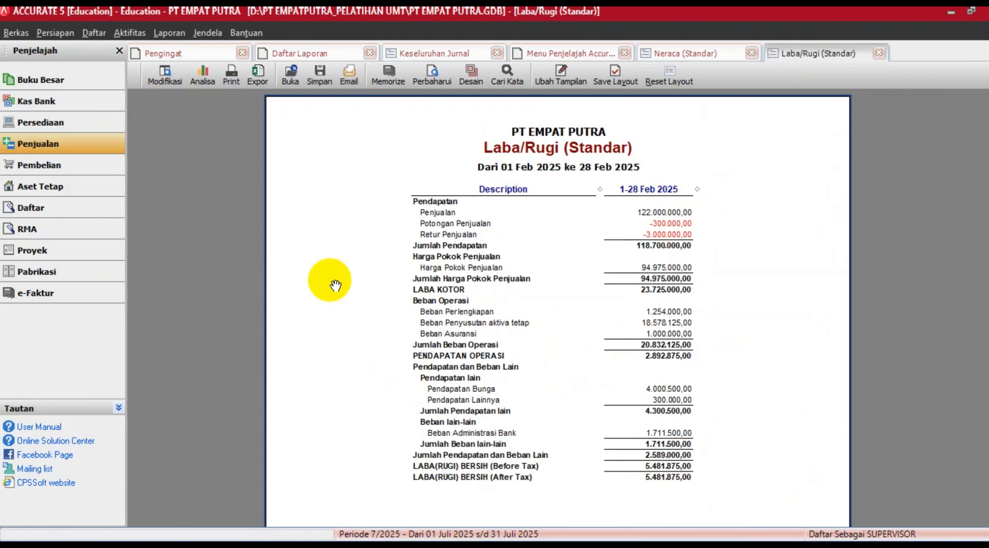
pyautogui.scroll(-3, 578, 286)
pyautogui.scroll(3, 578, 286)
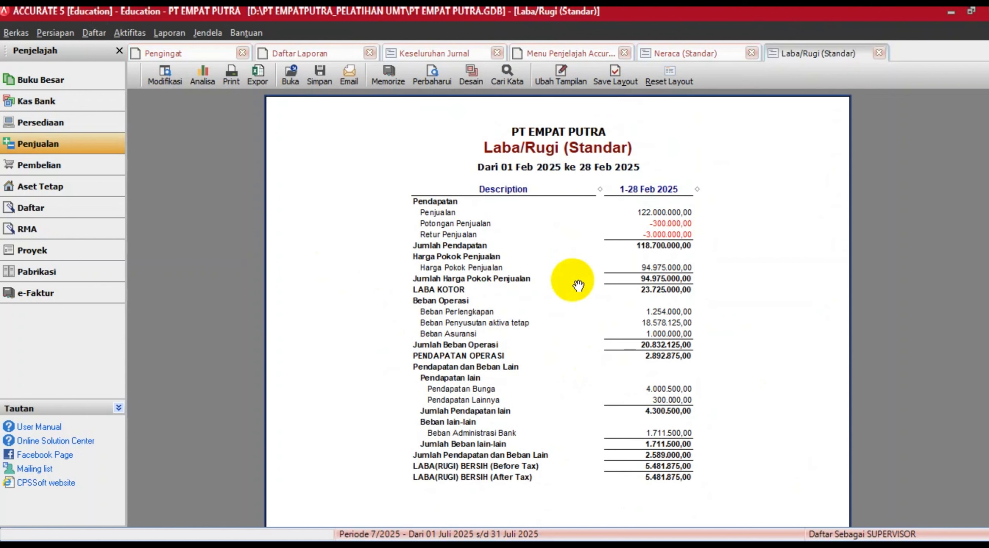
pyautogui.click(552, 546)
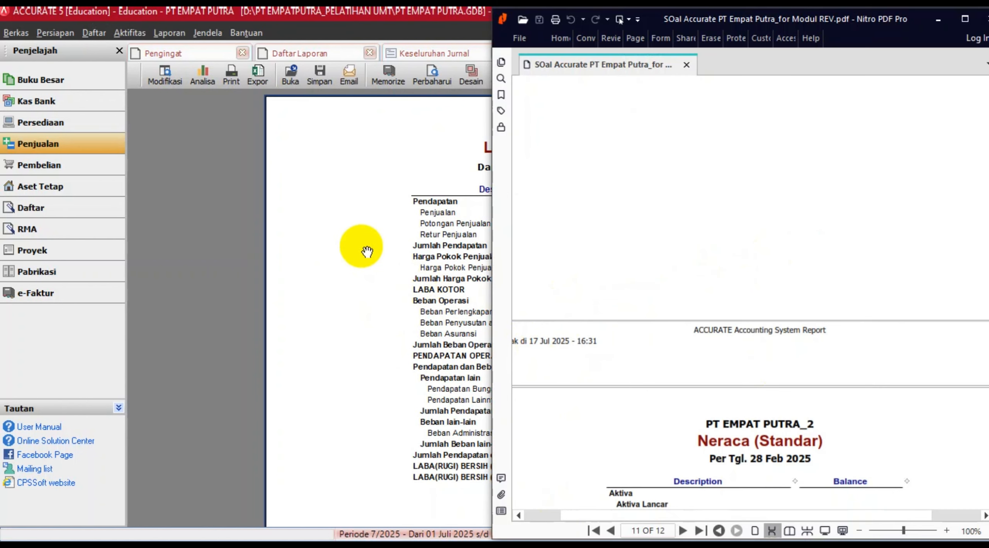
pyautogui.click(368, 236)
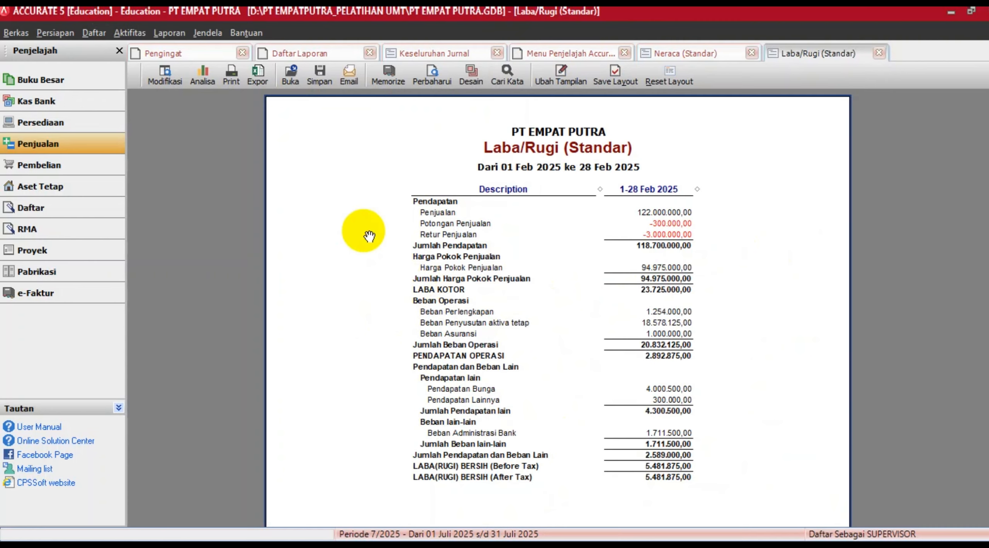